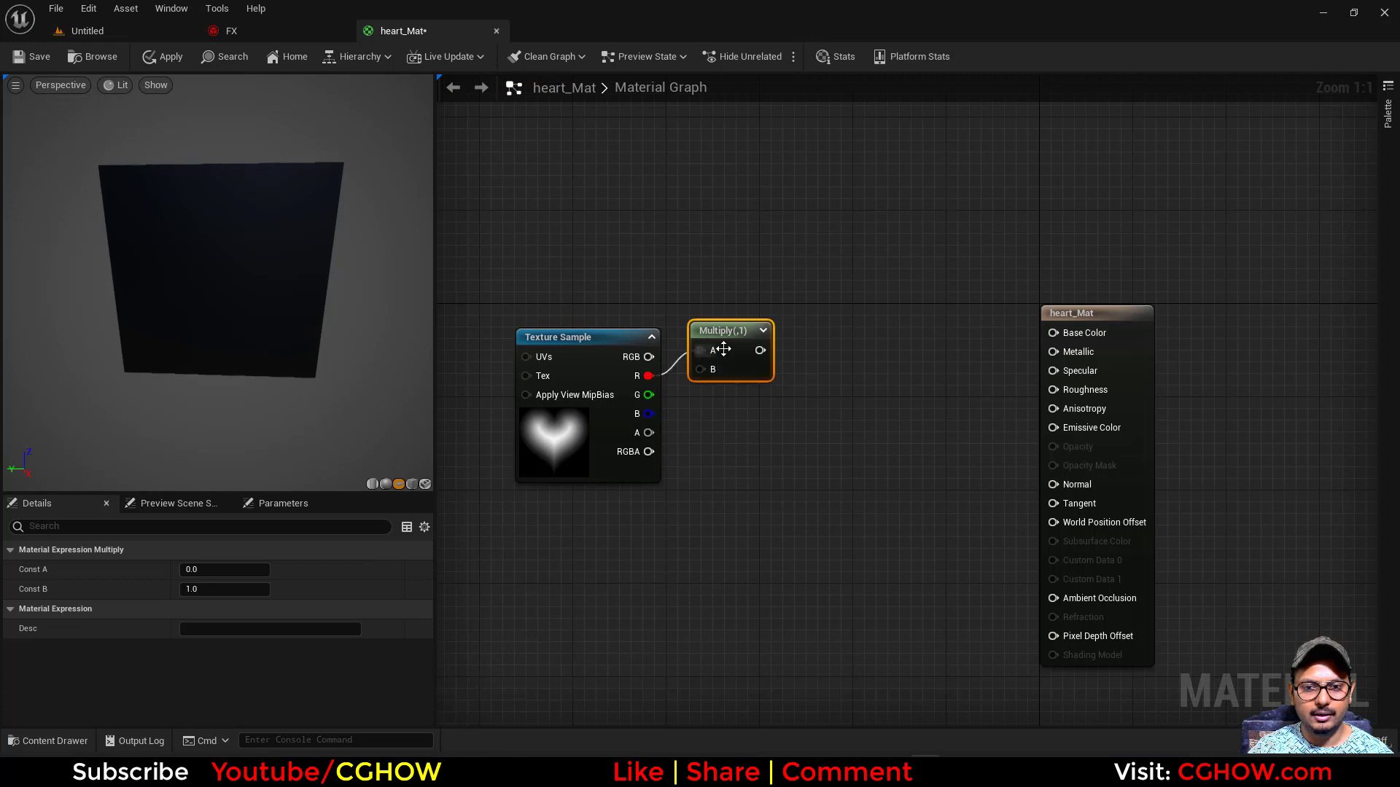
- Add a Frac node between Multiply and the material's Emissive Color, and set Multiply's Const B to 5
{"action": "type", "text": "frac"}
{"action": "left_click", "coordinate": [831, 367]}
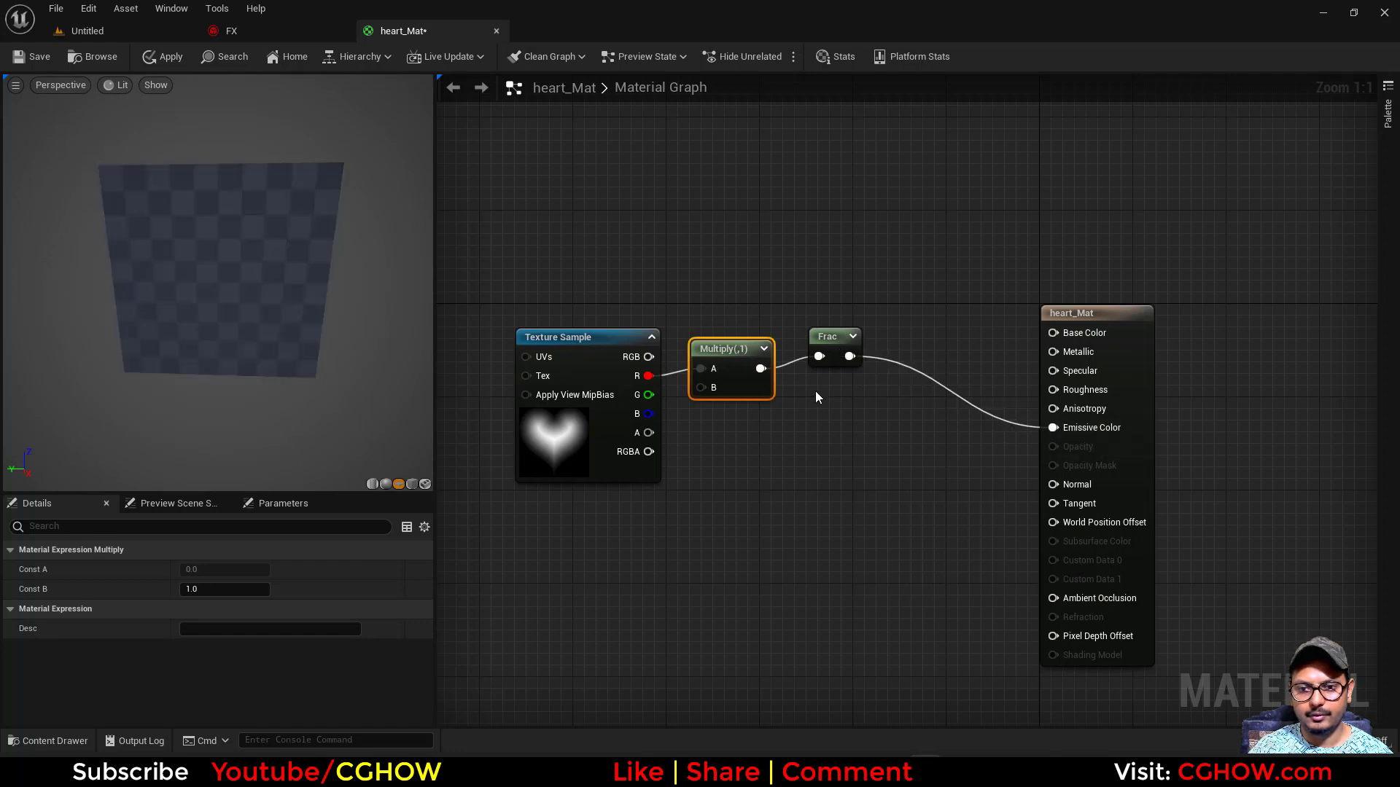
{"action": "left_click", "coordinate": [203, 589]}
{"action": "type", "text": "5"}
{"action": "key", "text": "Return"}
{"action": "left_click_drag", "start_coordinate": [293, 374], "coordinate": [295, 346]}
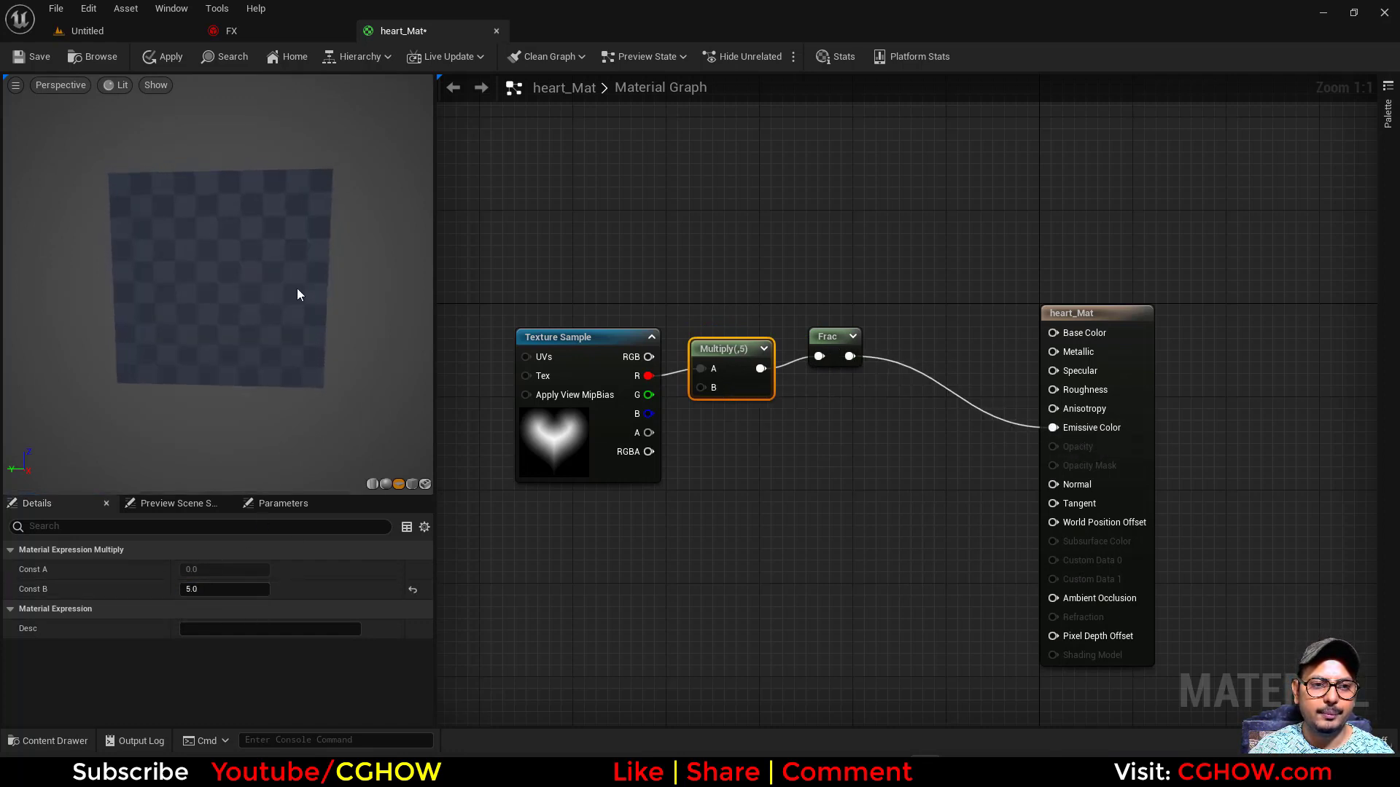
{"action": "left_click_drag", "start_coordinate": [232, 289], "coordinate": [277, 295]}
- Set the Multiply node's Const B to 3
{"action": "left_click", "coordinate": [201, 590]}
{"action": "type", "text": "3"}
{"action": "key", "text": "Return"}
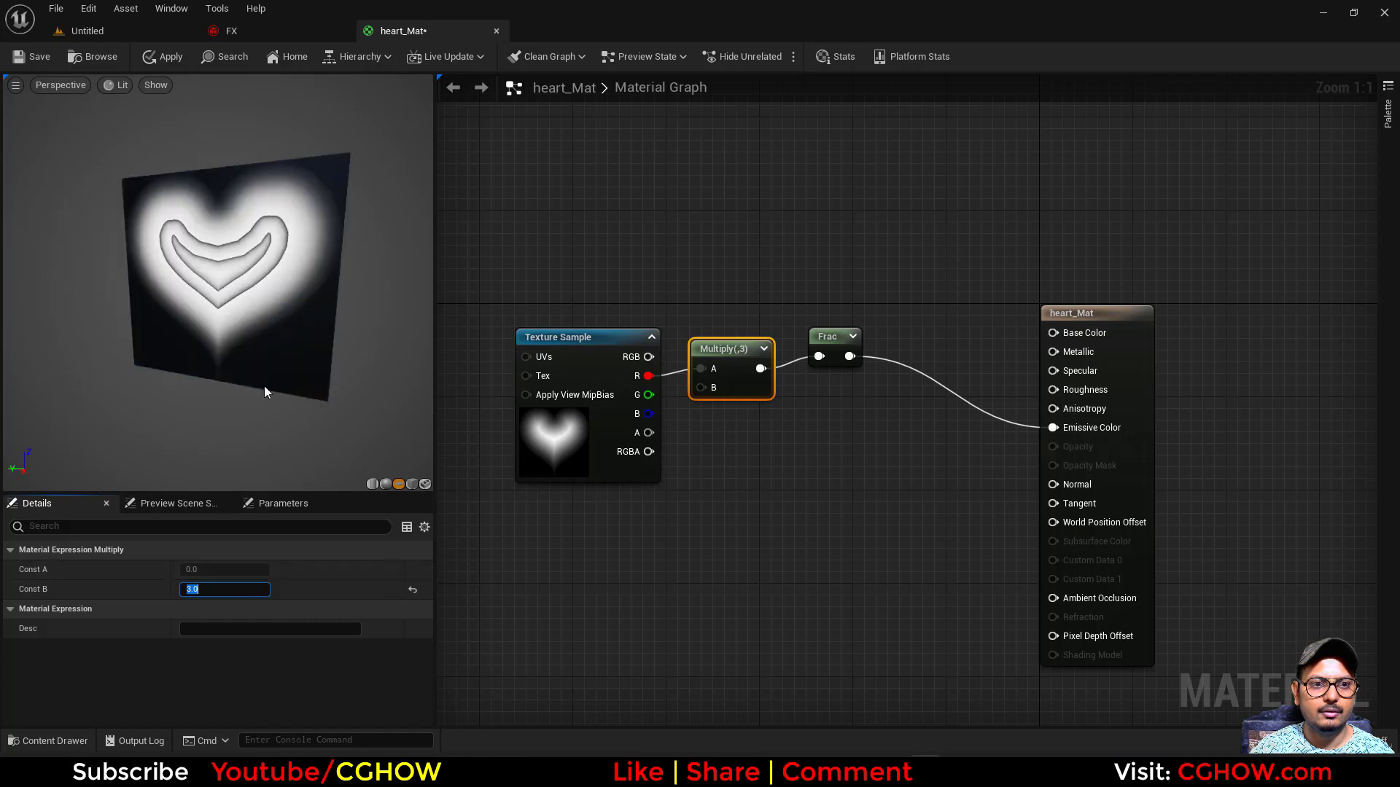
{"action": "left_click_drag", "start_coordinate": [256, 369], "coordinate": [237, 369]}
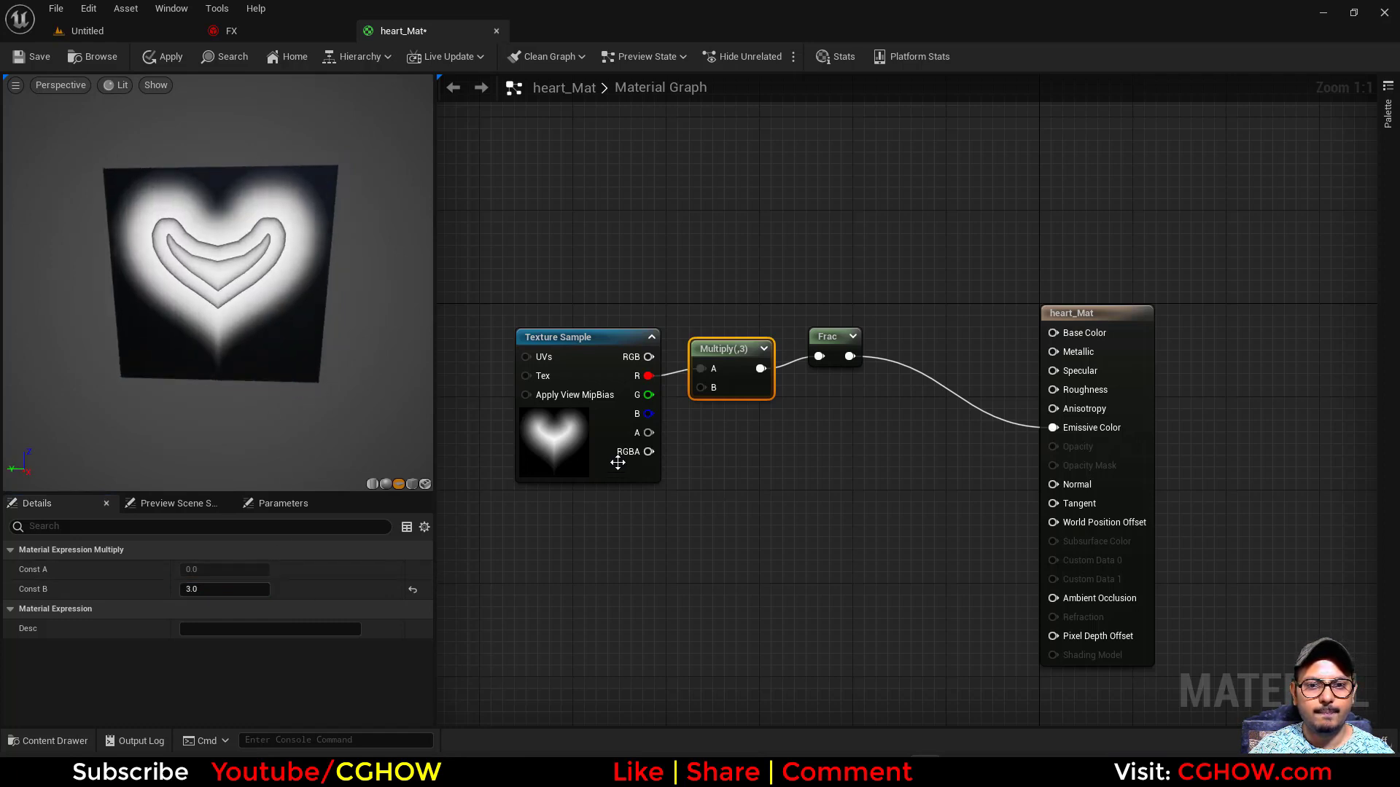
- Insert a Power node with a constant exponent of 0.5 between the heart texture's R output and Multiply's A input
{"action": "left_click_drag", "start_coordinate": [621, 464], "coordinate": [539, 453]}
{"action": "left_click", "coordinate": [633, 412]}
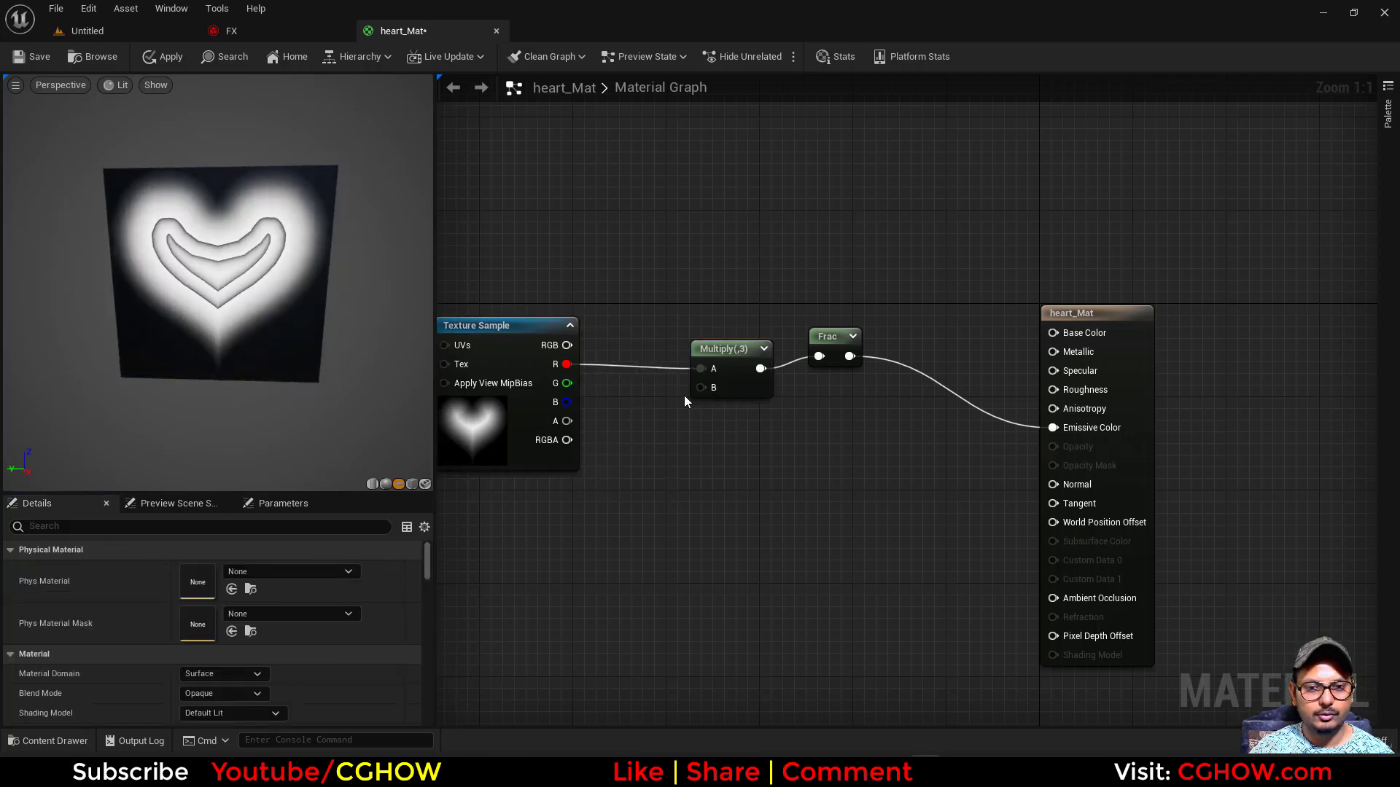
{"action": "left_click", "coordinate": [606, 387]}
{"action": "left_click_drag", "start_coordinate": [567, 364], "coordinate": [630, 360]}
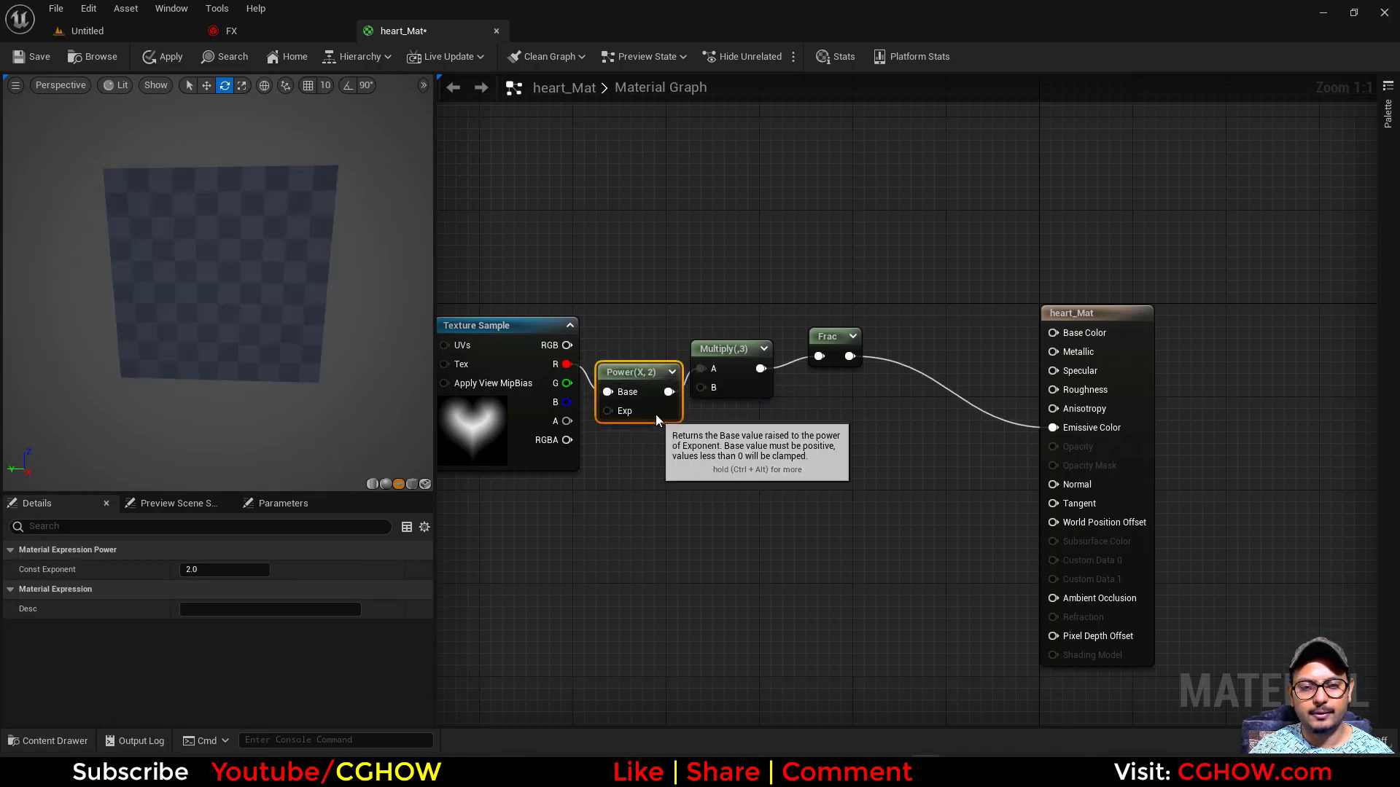
{"action": "left_click", "coordinate": [199, 570]}
{"action": "type", "text": "0.5"}
{"action": "key", "text": "Return"}
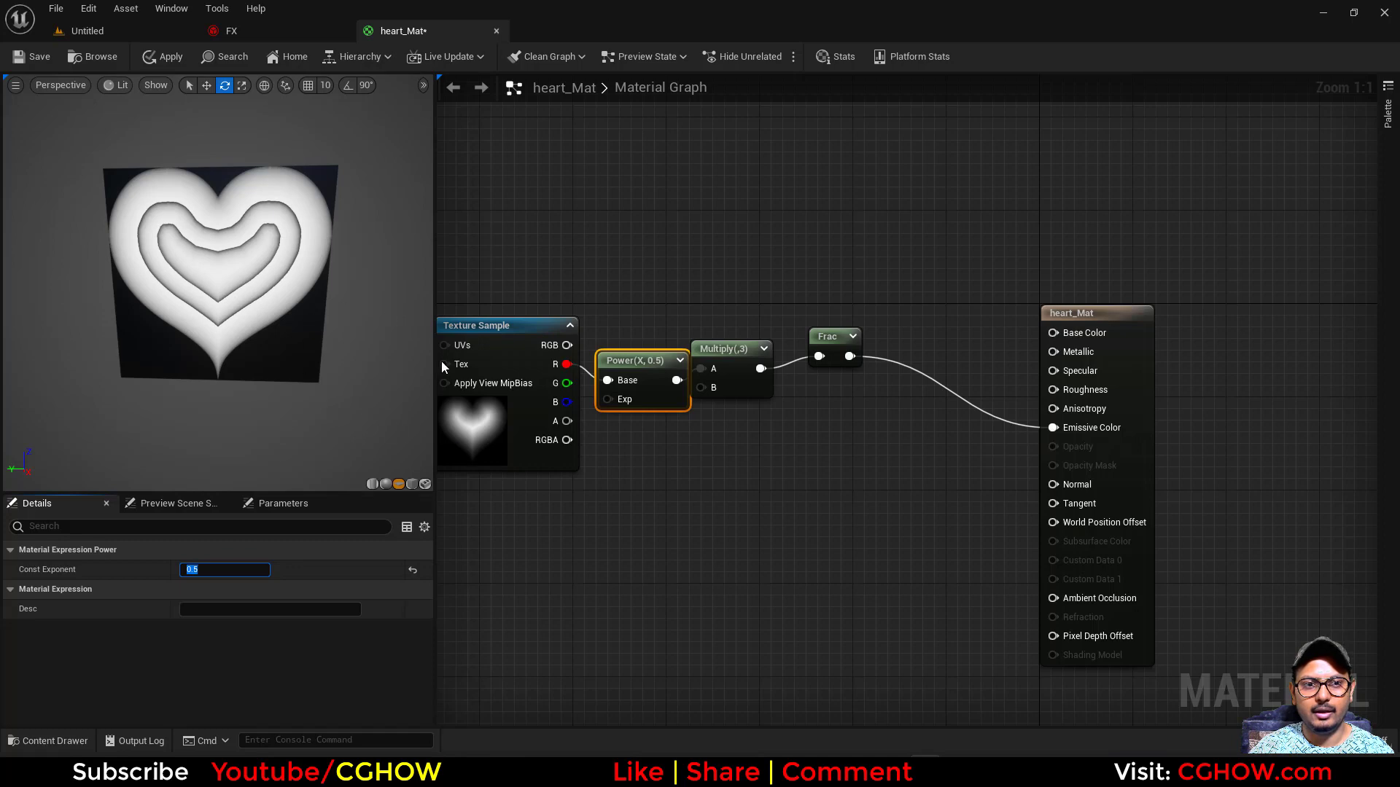
- Rearrange the heart Texture Sample, Power, Multiply and Frac nodes into an evenly spaced row
{"action": "mouse_move", "coordinate": [693, 515]}
{"action": "right_mouse_down"}
{"action": "mouse_move", "coordinate": [750, 467]}
{"action": "mouse_move", "coordinate": [693, 505]}
{"action": "right_mouse_up"}
{"action": "left_click", "coordinate": [536, 414]}
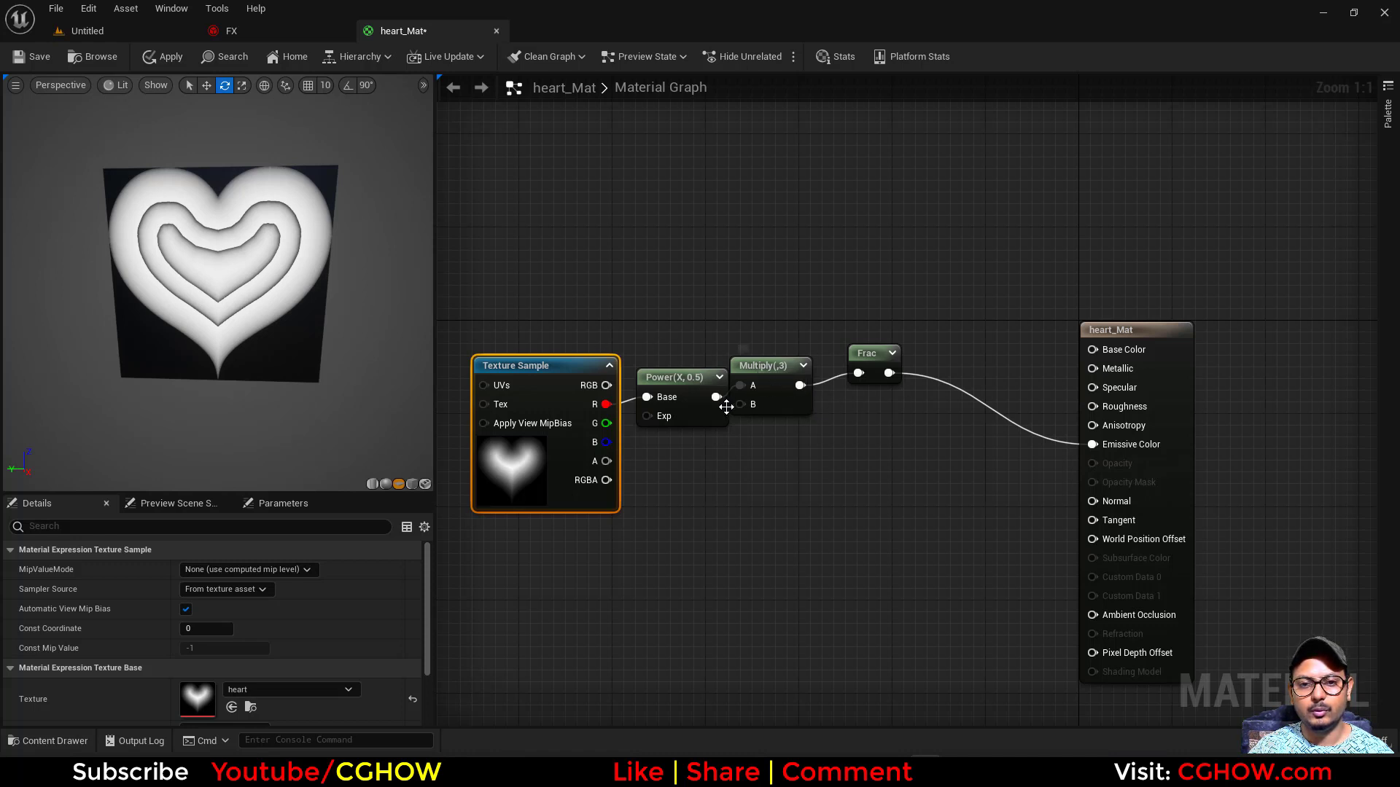
{"action": "right_click_drag", "start_coordinate": [834, 406], "coordinate": [785, 435]}
{"action": "left_click_drag", "start_coordinate": [725, 426], "coordinate": [737, 439]}
{"action": "left_click_drag", "start_coordinate": [814, 382], "coordinate": [808, 409]}
{"action": "right_click_drag", "start_coordinate": [718, 341], "coordinate": [650, 297]}
- Search the CGHOWVFX folder for "gra" and add the gra1 gradient texture to the heart_Mat graph
{"action": "left_click", "coordinate": [135, 29]}
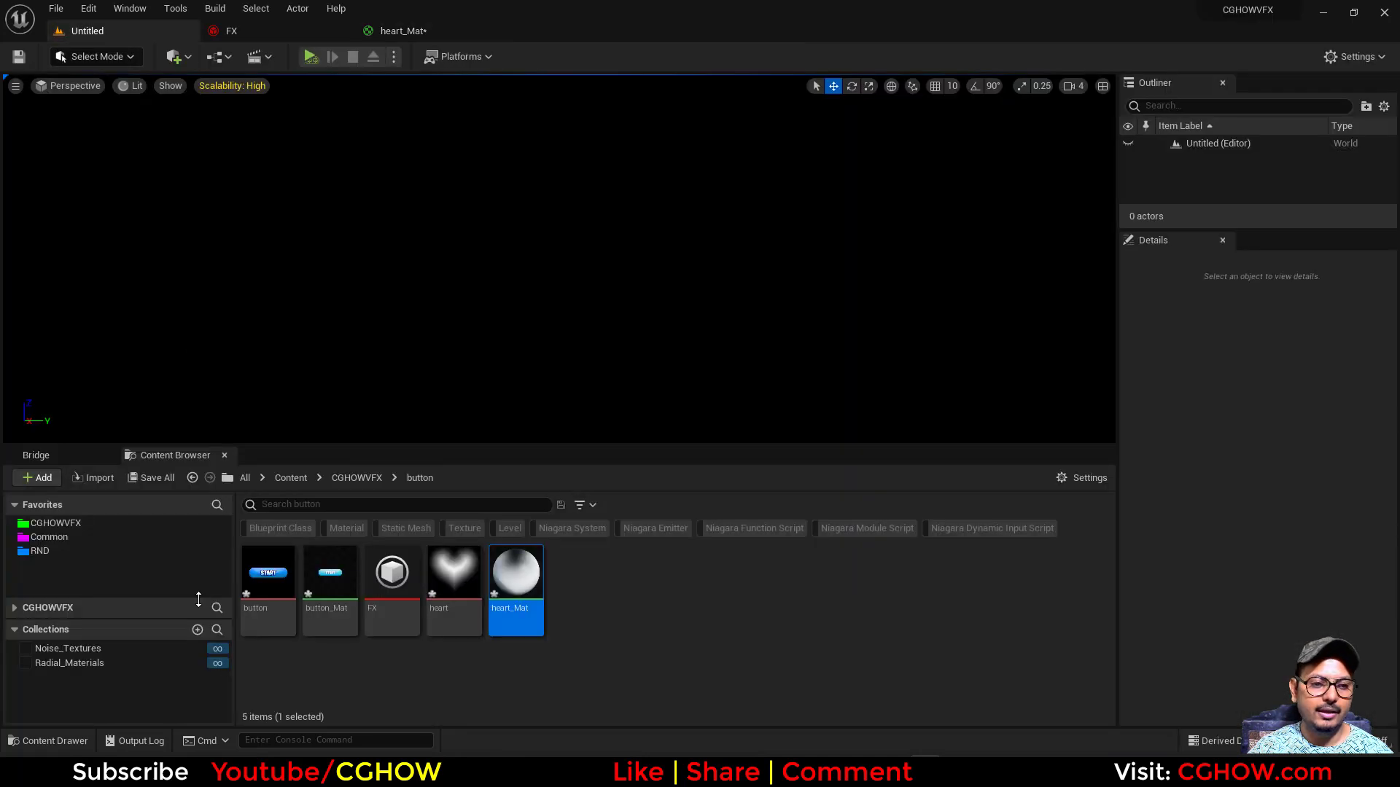
{"action": "left_click", "coordinate": [55, 522]}
{"action": "left_click", "coordinate": [380, 506]}
{"action": "type", "text": "grad"}
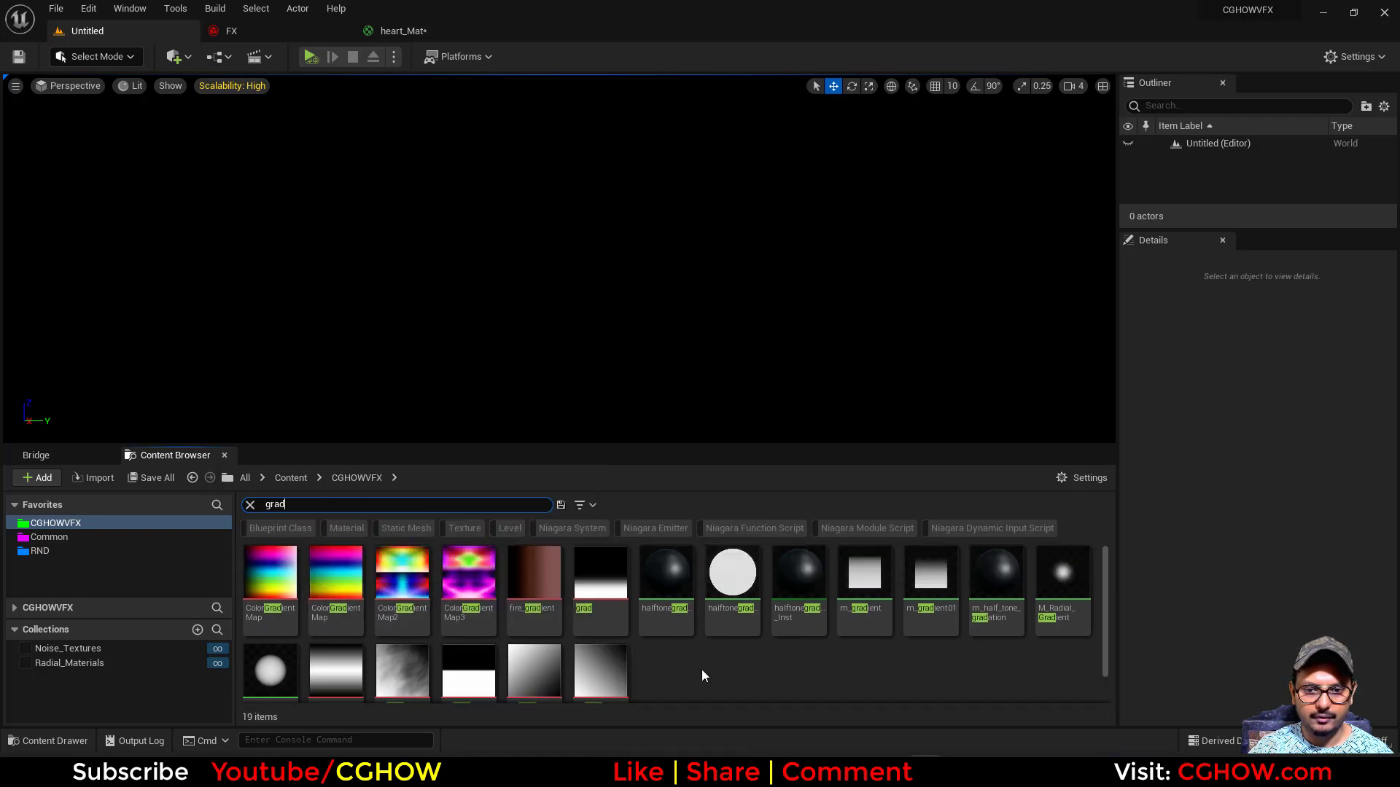
{"action": "key", "text": "BackSpace"}
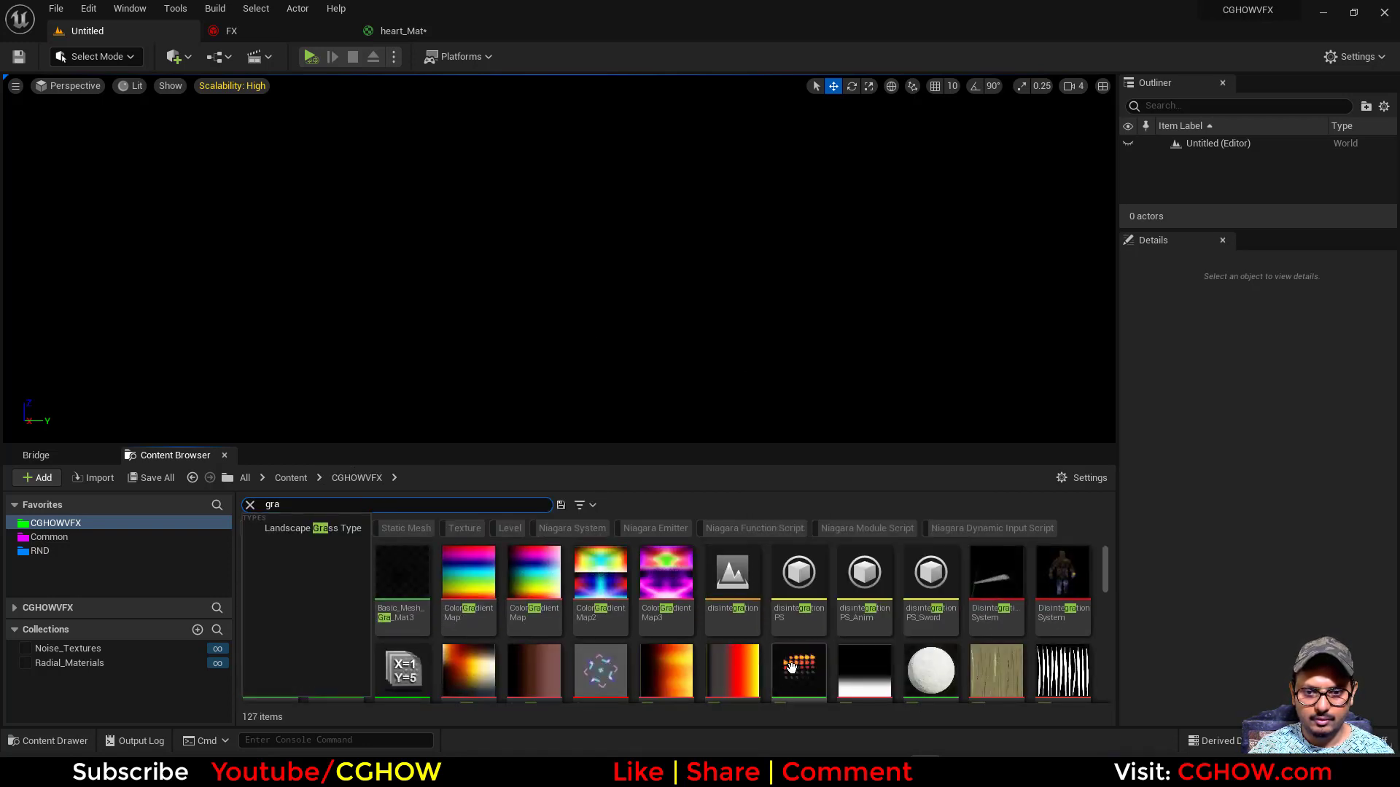
{"action": "scroll", "coordinate": [794, 680], "scroll_direction": "down", "scroll_amount": 1}
{"action": "scroll", "coordinate": [931, 631], "scroll_direction": "down", "scroll_amount": 1}
{"action": "scroll", "coordinate": [802, 627], "scroll_direction": "up", "scroll_amount": 1}
{"action": "left_click_drag", "start_coordinate": [732, 624], "coordinate": [823, 310]}
- Connect Frac to the gradient Texture Sample's UVs and its RGB output to Emissive Color, placing the node before the material output
{"action": "left_click_drag", "start_coordinate": [759, 382], "coordinate": [819, 345]}
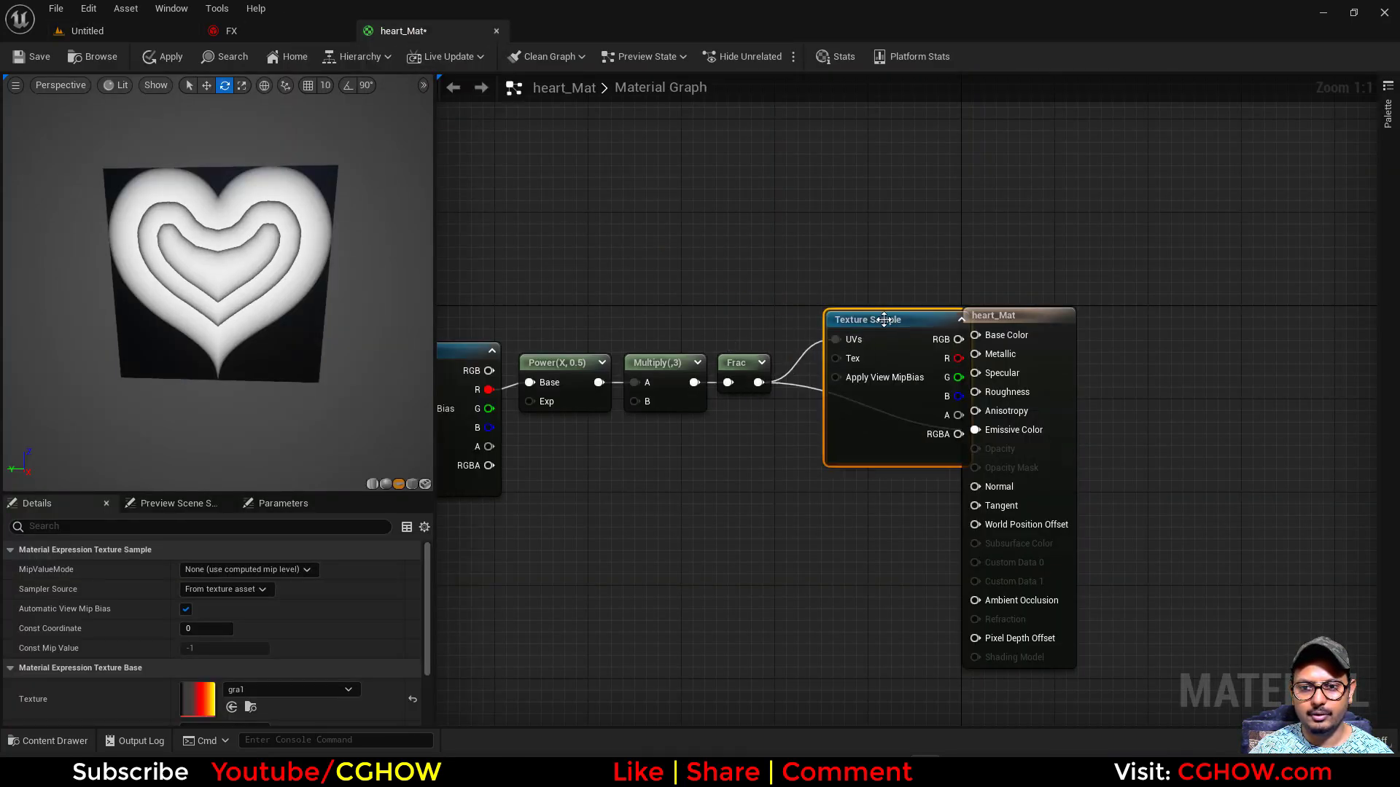
{"action": "right_click_drag", "start_coordinate": [884, 320], "coordinate": [682, 315]}
{"action": "left_click_drag", "start_coordinate": [833, 328], "coordinate": [937, 321]}
{"action": "left_click_drag", "start_coordinate": [757, 335], "coordinate": [878, 413]}
{"action": "left_click_drag", "start_coordinate": [666, 444], "coordinate": [640, 487]}
{"action": "right_click_drag", "start_coordinate": [525, 472], "coordinate": [747, 418]}
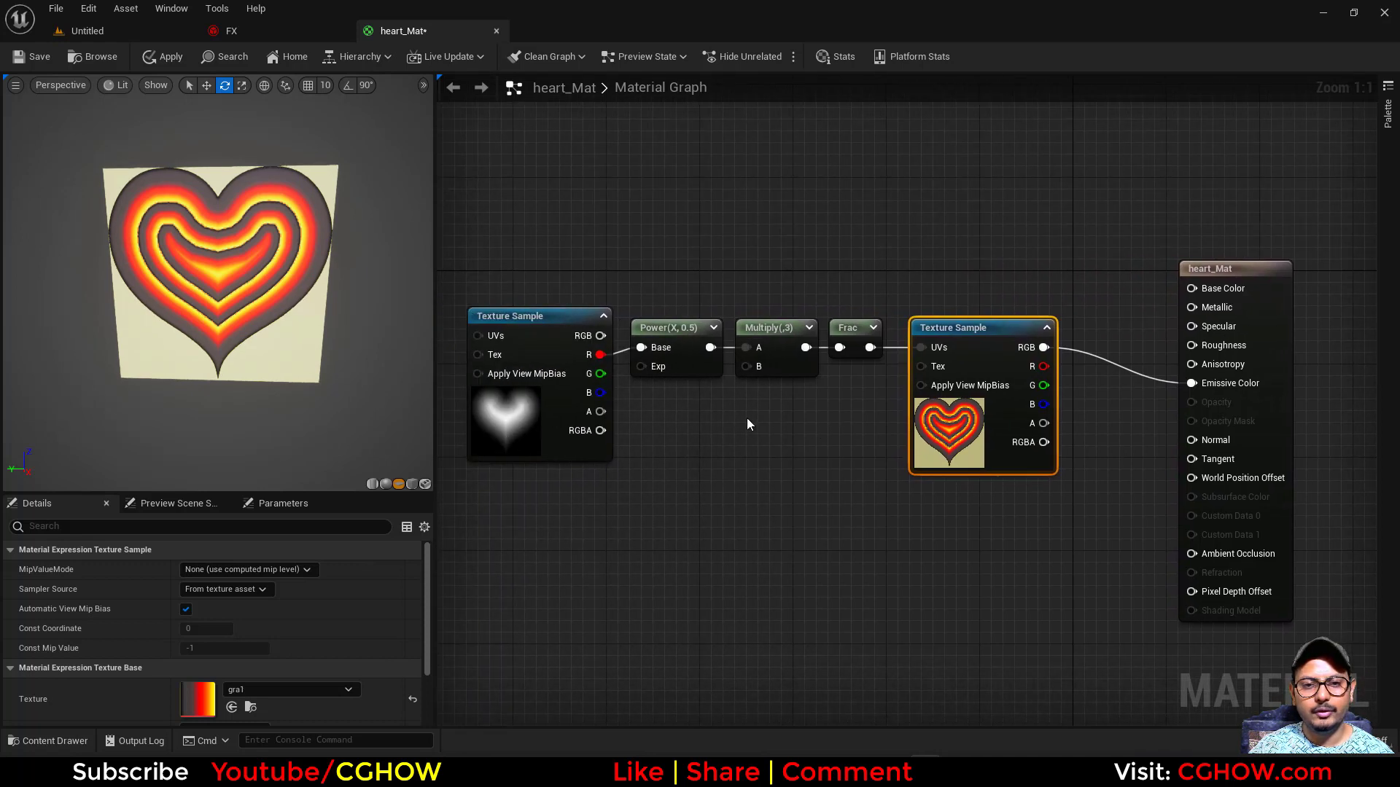
- Insert an Add node between Frac and the gradient Texture Sample's UVs, making room in the graph for it
{"action": "left_click_drag", "start_coordinate": [522, 247], "coordinate": [739, 335]}
{"action": "left_click", "coordinate": [802, 328]}
{"action": "left_click", "coordinate": [802, 330]}
{"action": "left_click_drag", "start_coordinate": [855, 359], "coordinate": [926, 348]}
{"action": "right_click_drag", "start_coordinate": [623, 501], "coordinate": [674, 481]}
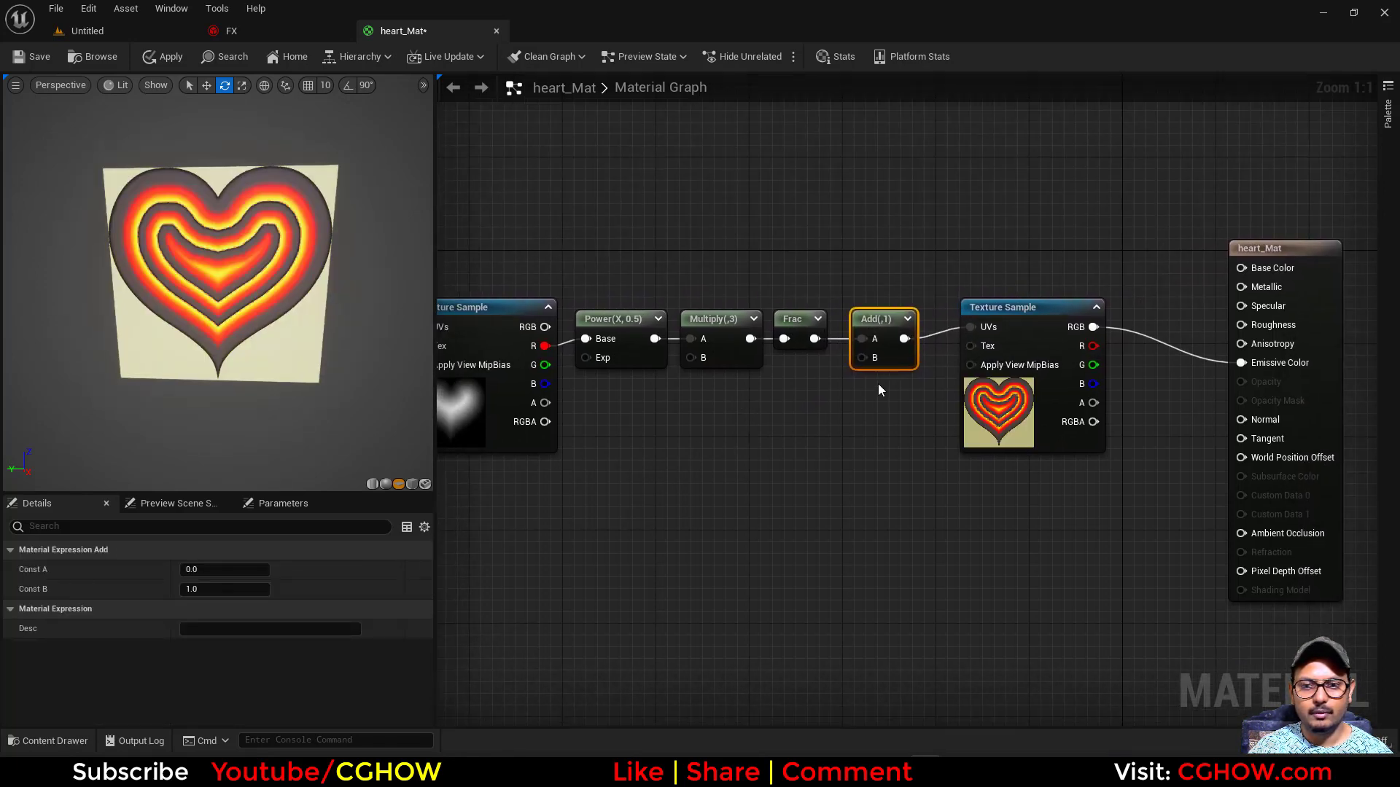
- Try 5 and -0.5 as the Add node's Const B and set it back to 1
{"action": "left_click", "coordinate": [216, 589]}
{"action": "type", "text": "5"}
{"action": "key", "text": "Return"}
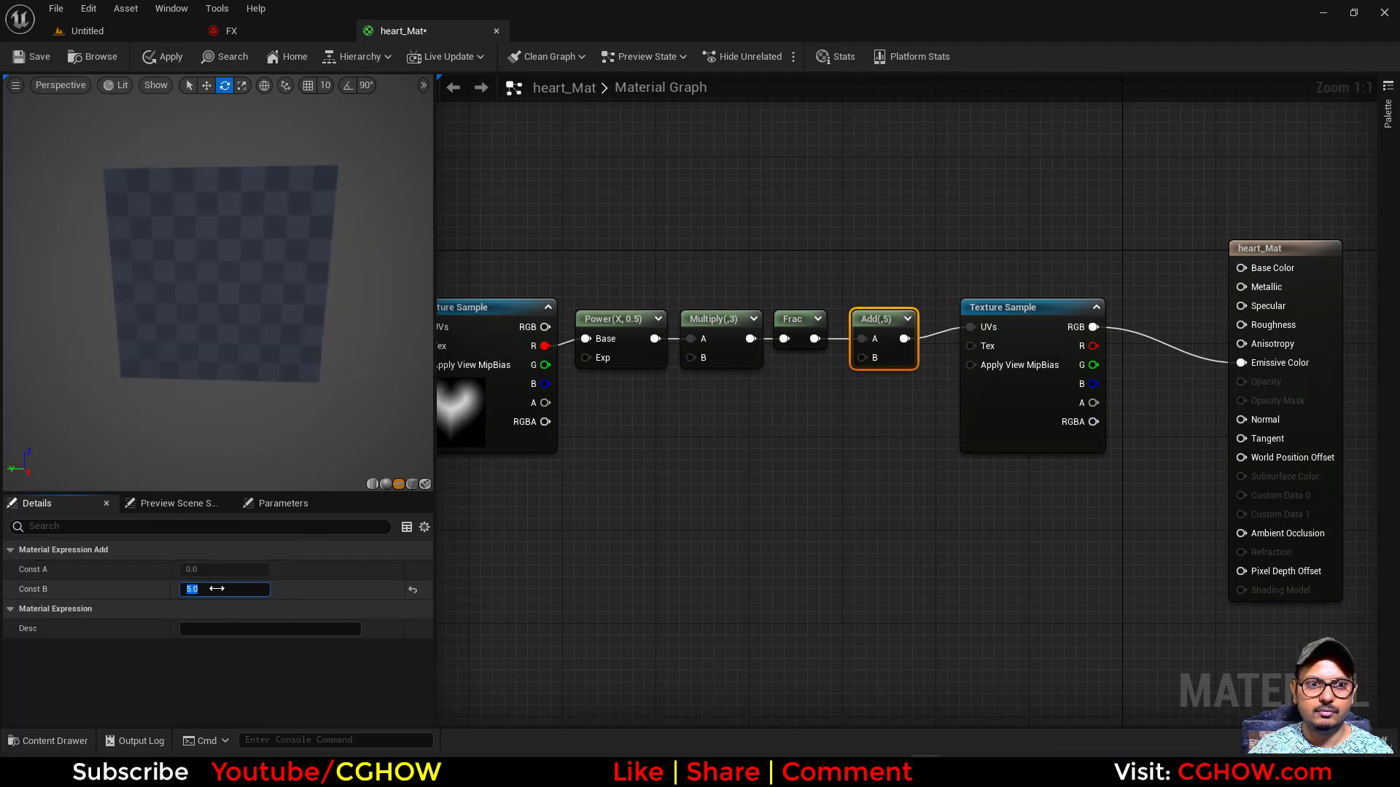
{"action": "key", "text": "Return"}
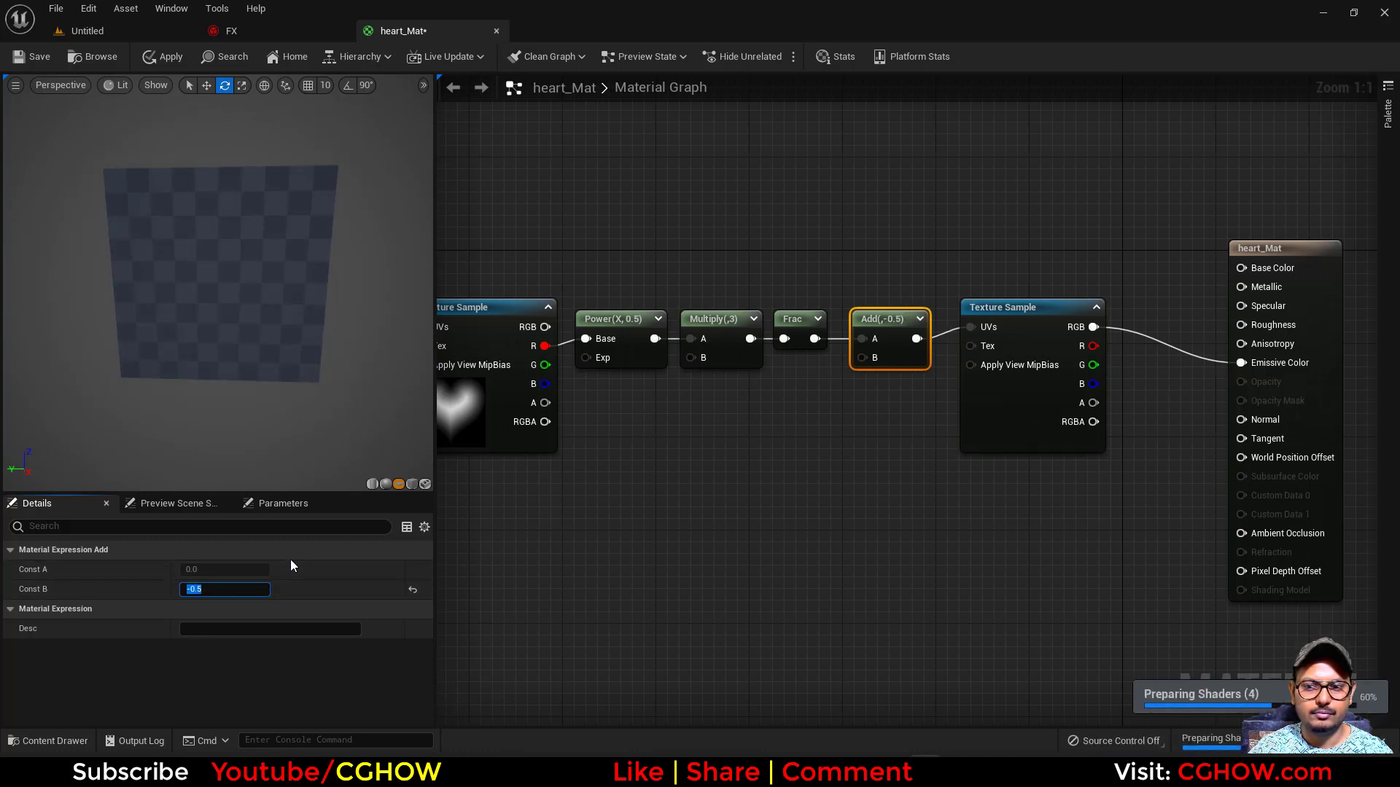
{"action": "type", "text": "1"}
{"action": "key", "text": "Return"}
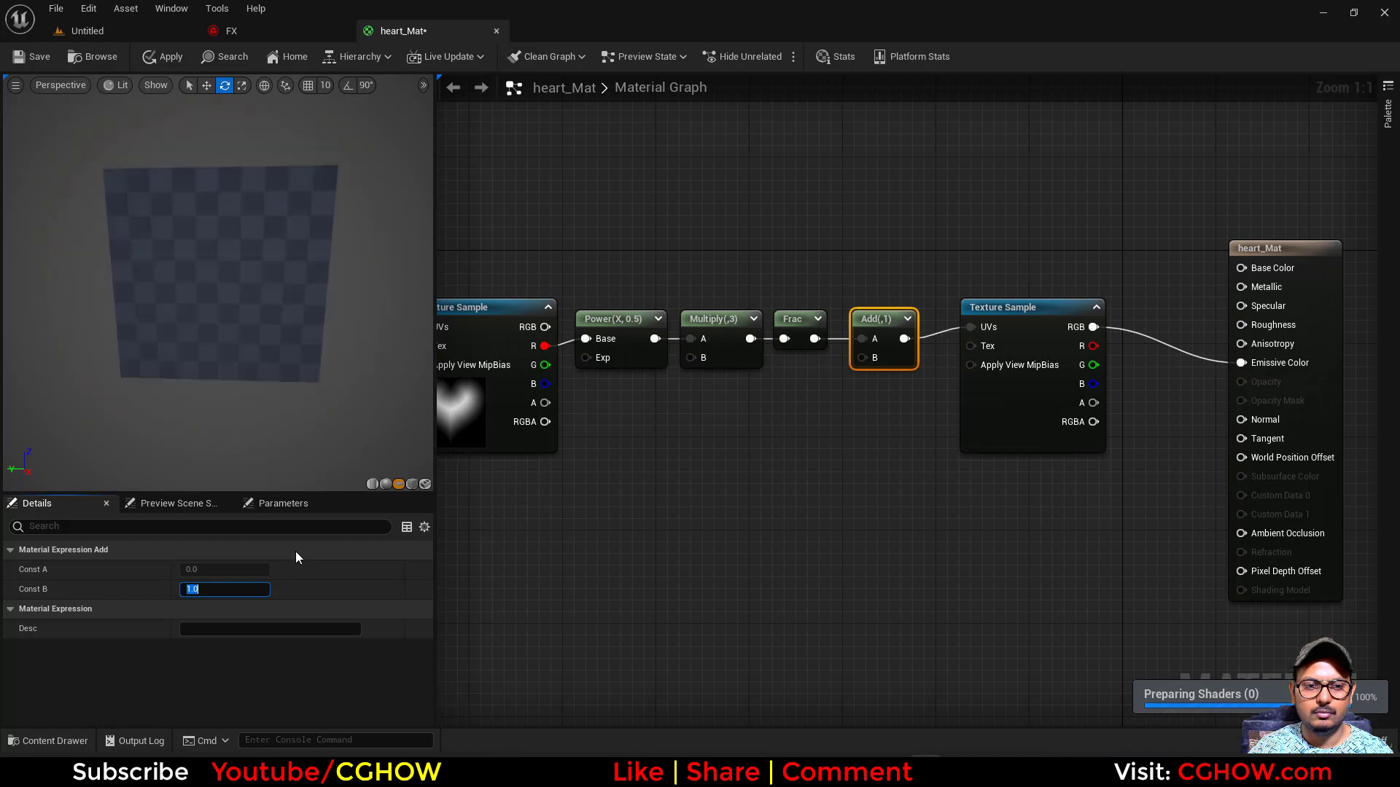
{"action": "right_click_drag", "start_coordinate": [857, 434], "coordinate": [694, 426]}
{"action": "right_click_drag", "start_coordinate": [649, 374], "coordinate": [789, 379]}
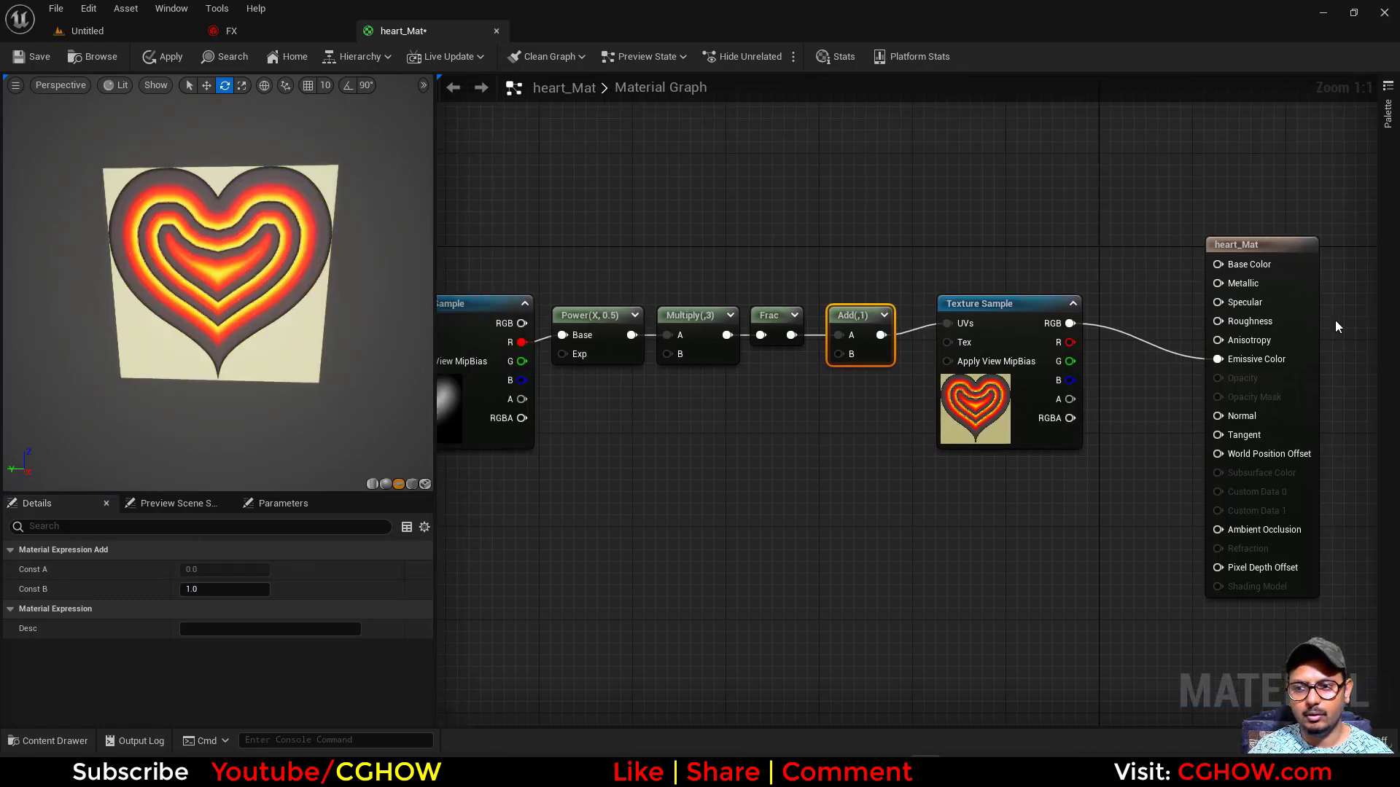
- Set the heart_Mat material to Masked blend mode and Unlit shading model, and make it two-sided
{"action": "left_click", "coordinate": [1309, 334]}
{"action": "scroll", "coordinate": [361, 588], "scroll_direction": "down", "scroll_amount": 2}
{"action": "left_click", "coordinate": [225, 623]}
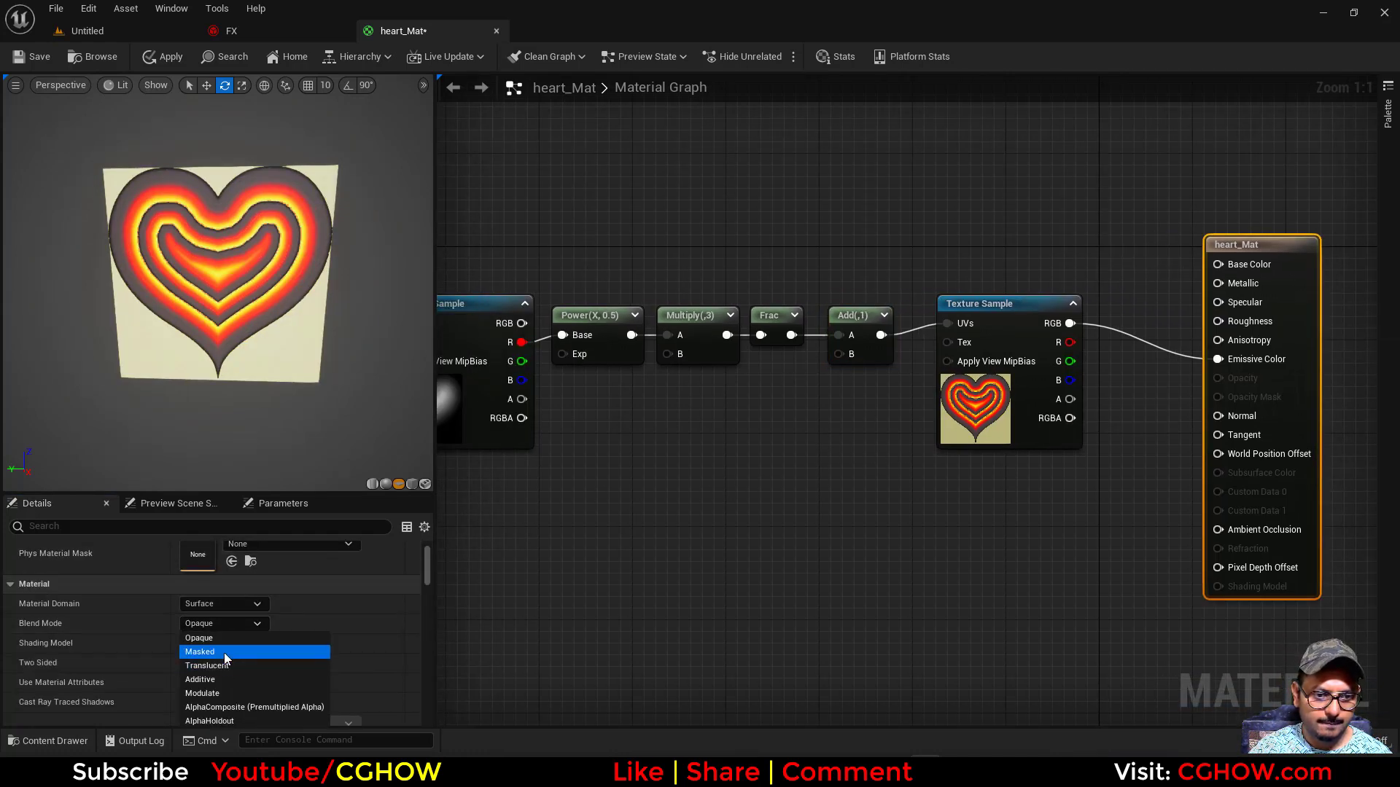
{"action": "left_click", "coordinate": [225, 653]}
{"action": "left_click", "coordinate": [230, 643]}
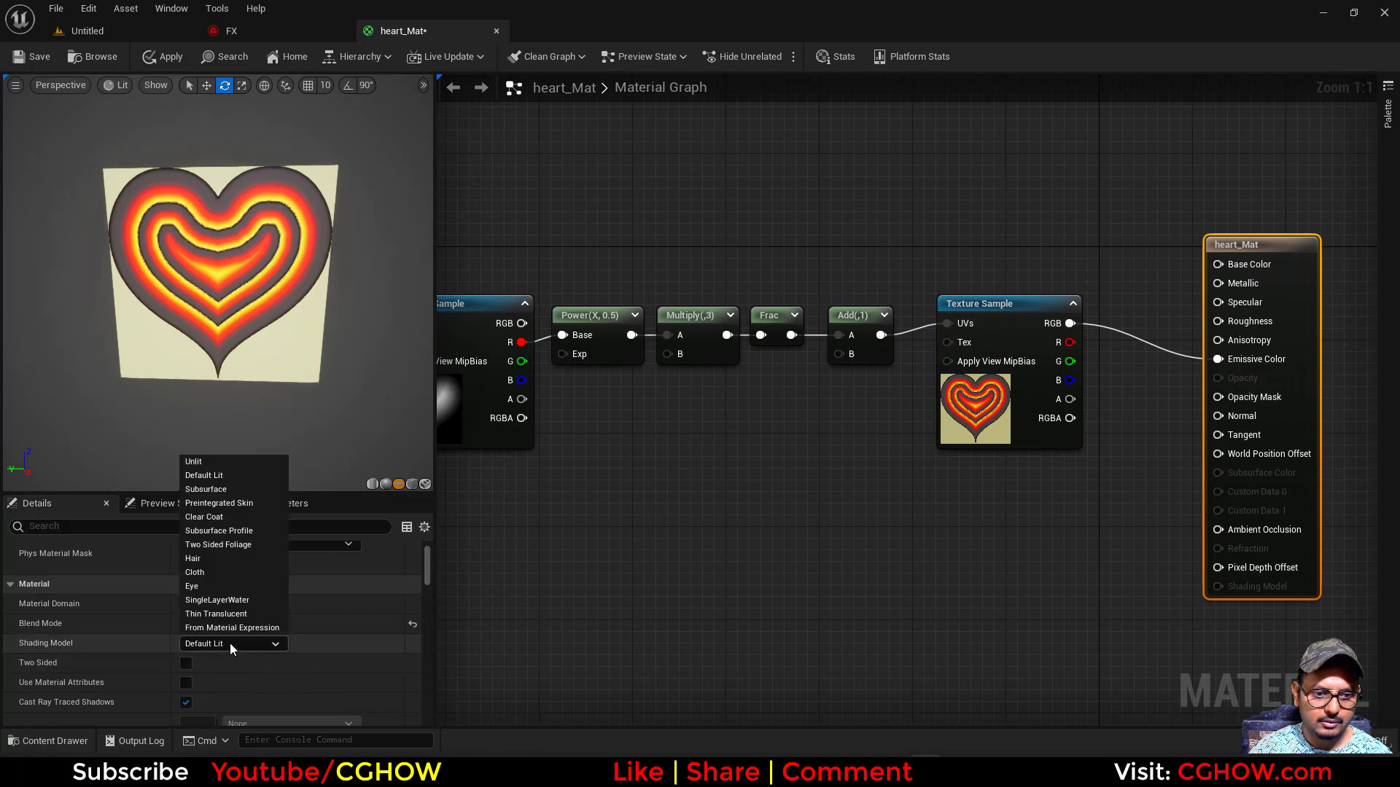
{"action": "left_click", "coordinate": [200, 463]}
{"action": "left_click", "coordinate": [186, 663]}
- Connect the heart texture's A output to the material's Opacity Mask
{"action": "right_click_drag", "start_coordinate": [653, 452], "coordinate": [598, 457]}
{"action": "left_click_drag", "start_coordinate": [466, 403], "coordinate": [1204, 405]}
{"action": "right_click_drag", "start_coordinate": [552, 447], "coordinate": [702, 445]}
- Add a scalar parameter named "pow" and connect it to the Power node's Exp input
{"action": "left_click", "coordinate": [683, 442]}
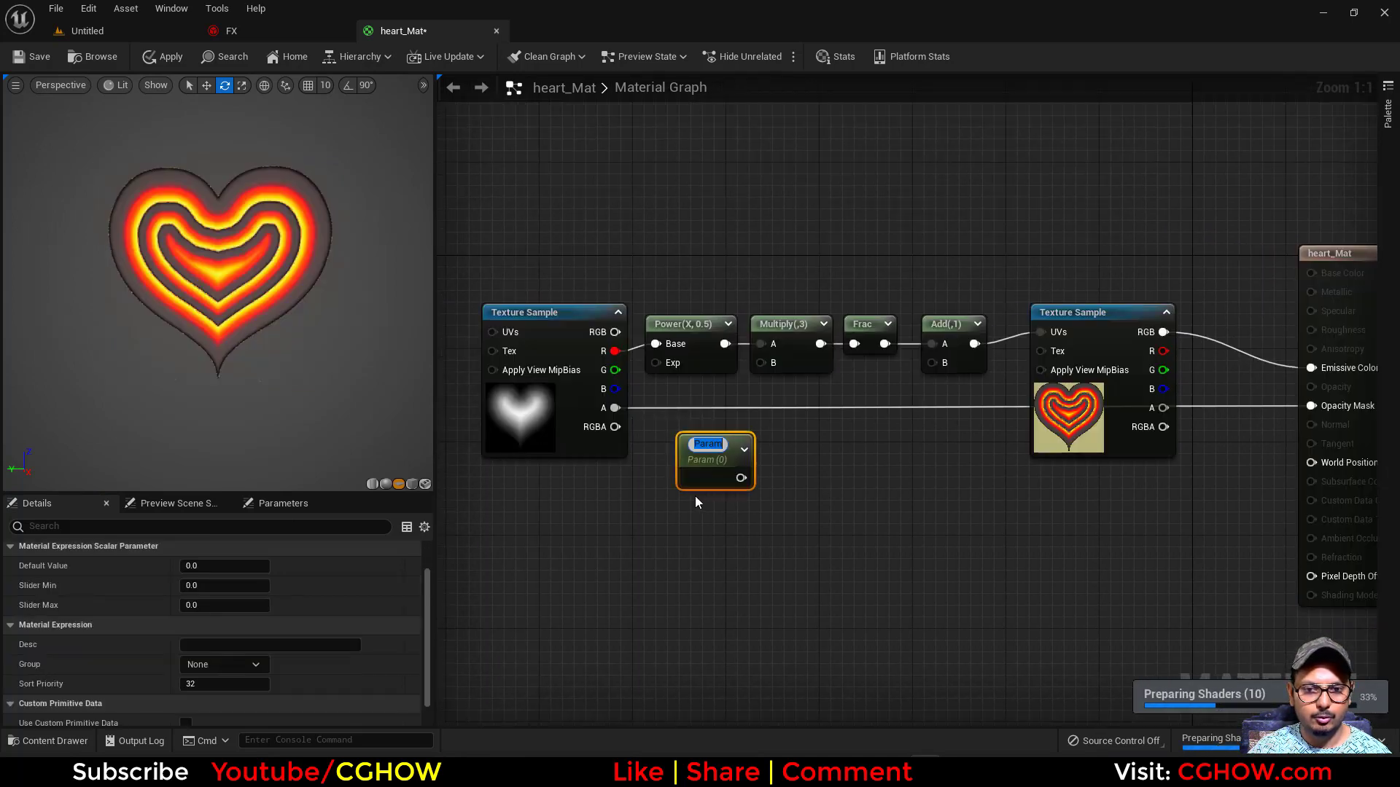
{"action": "type", "text": "pow"}
{"action": "key", "text": "Return"}
{"action": "left_click_drag", "start_coordinate": [739, 475], "coordinate": [656, 363]}
- Add a scalar parameter named "add", connect it to the Add node's B input and save the material
{"action": "left_click", "coordinate": [867, 496]}
{"action": "type", "text": "add"}
{"action": "key", "text": "Return"}
{"action": "left_click_drag", "start_coordinate": [902, 489], "coordinate": [932, 362]}
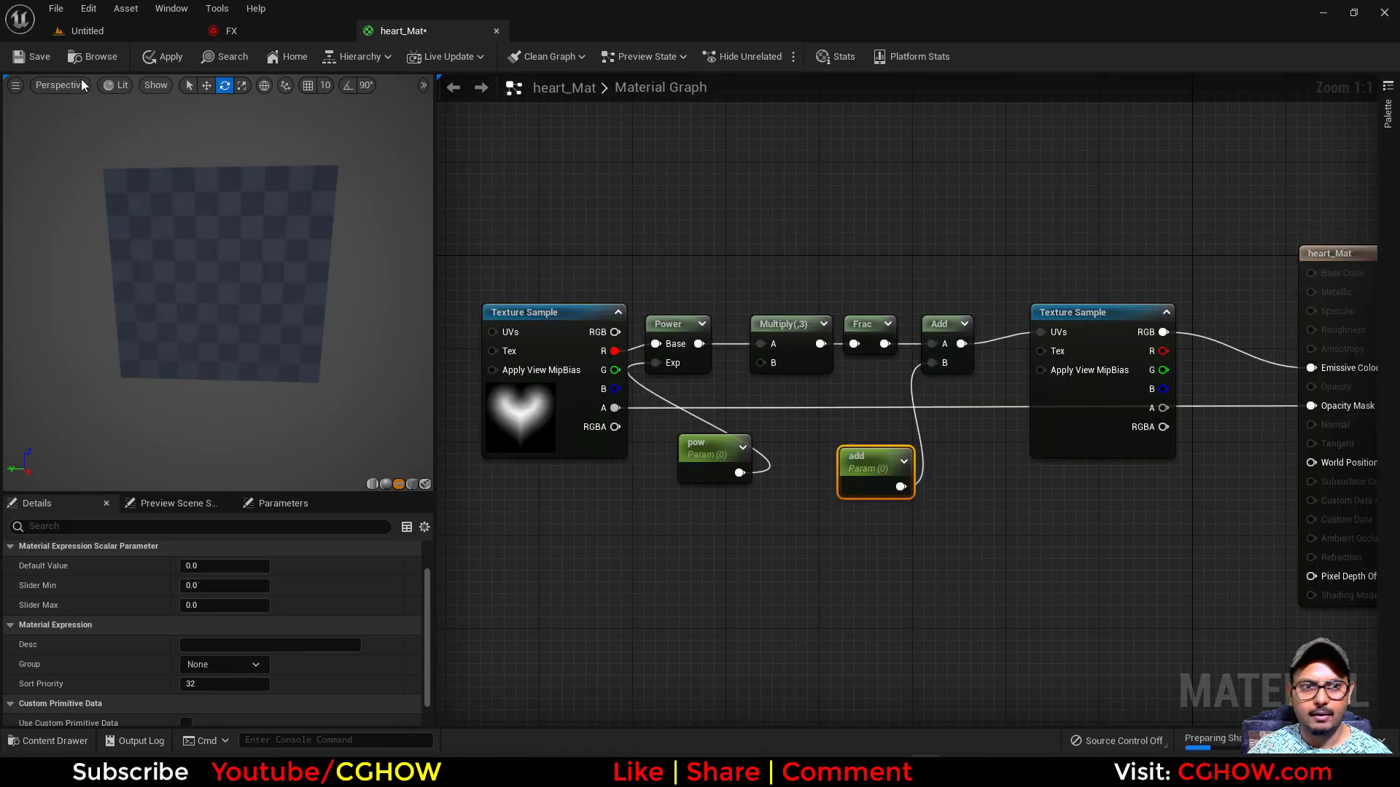
{"action": "key", "text": "ctrl+s"}
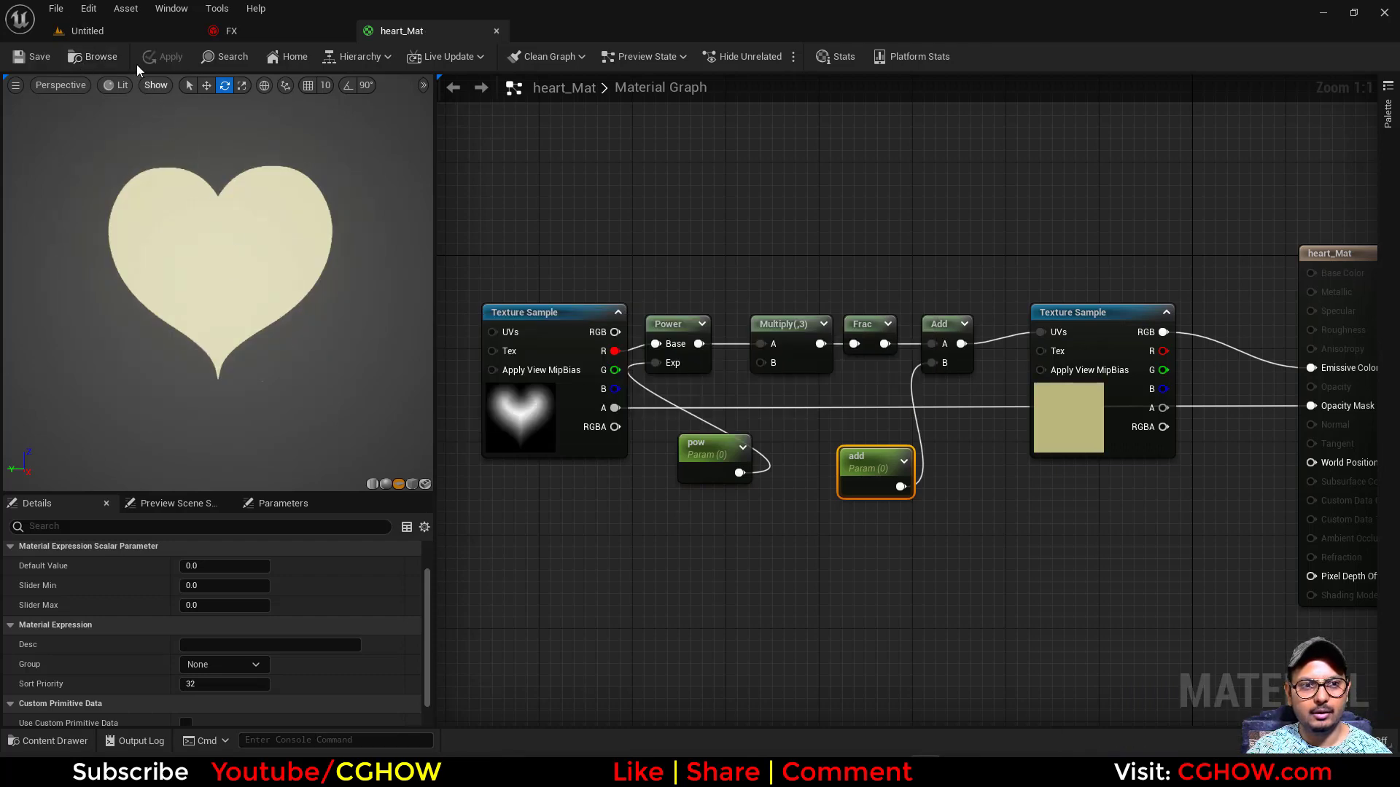
- Create a material instance of heart_Mat as heart_Mat_Inst, open it and preview it on a plane
{"action": "left_click", "coordinate": [92, 57]}
{"action": "right_click", "coordinate": [519, 580]}
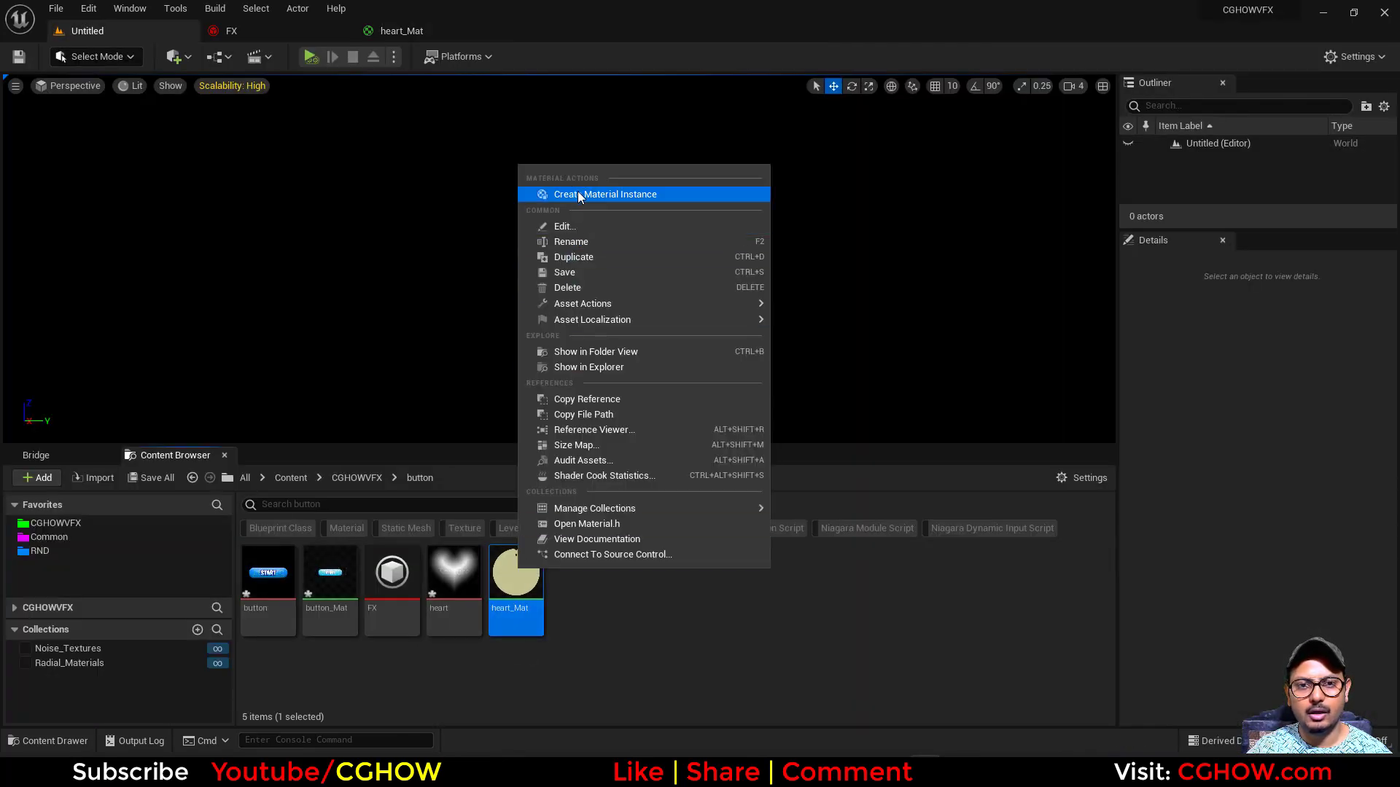
{"action": "left_click", "coordinate": [577, 194]}
{"action": "key", "text": "Return"}
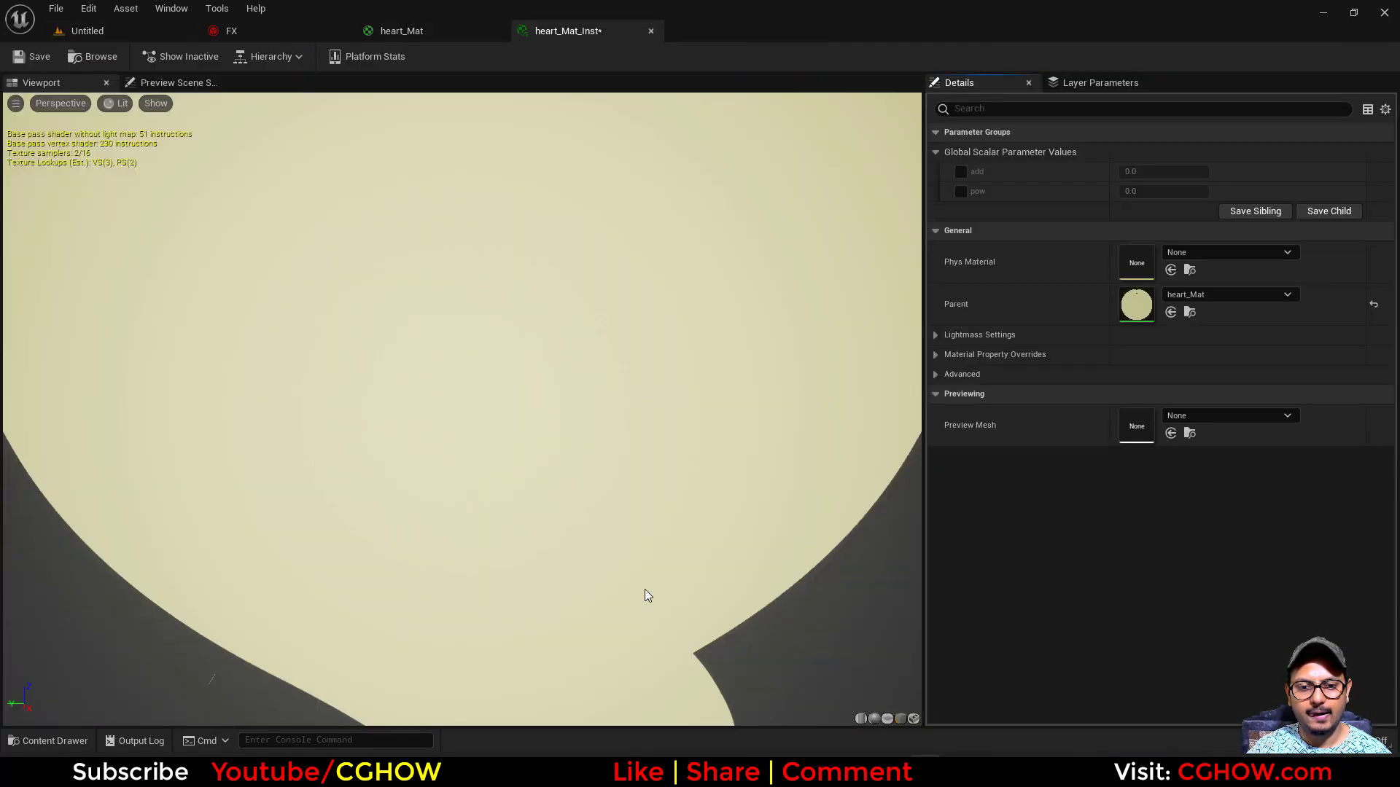
{"action": "left_click", "coordinate": [886, 719]}
- Enable the add and pow parameter overrides in the instance and set pow to 2
{"action": "left_click", "coordinate": [960, 191]}
{"action": "left_click", "coordinate": [960, 171]}
{"action": "left_click", "coordinate": [1175, 191]}
{"action": "type", "text": "2"}
{"action": "key", "text": "Return"}
- Set the add override to 1, and tune the values to about 2.17 for add and about 0.16 for pow
{"action": "left_click", "coordinate": [1153, 172]}
{"action": "type", "text": "1"}
{"action": "key", "text": "Return"}
{"action": "left_click", "coordinate": [1231, 177]}
{"action": "mouse_move", "coordinate": [1163, 191]}
{"action": "left_mouse_down"}
{"action": "mouse_move", "coordinate": [1108, 193]}
{"action": "mouse_move", "coordinate": [1203, 175]}
{"action": "mouse_move", "coordinate": [1182, 175]}
{"action": "left_mouse_up"}
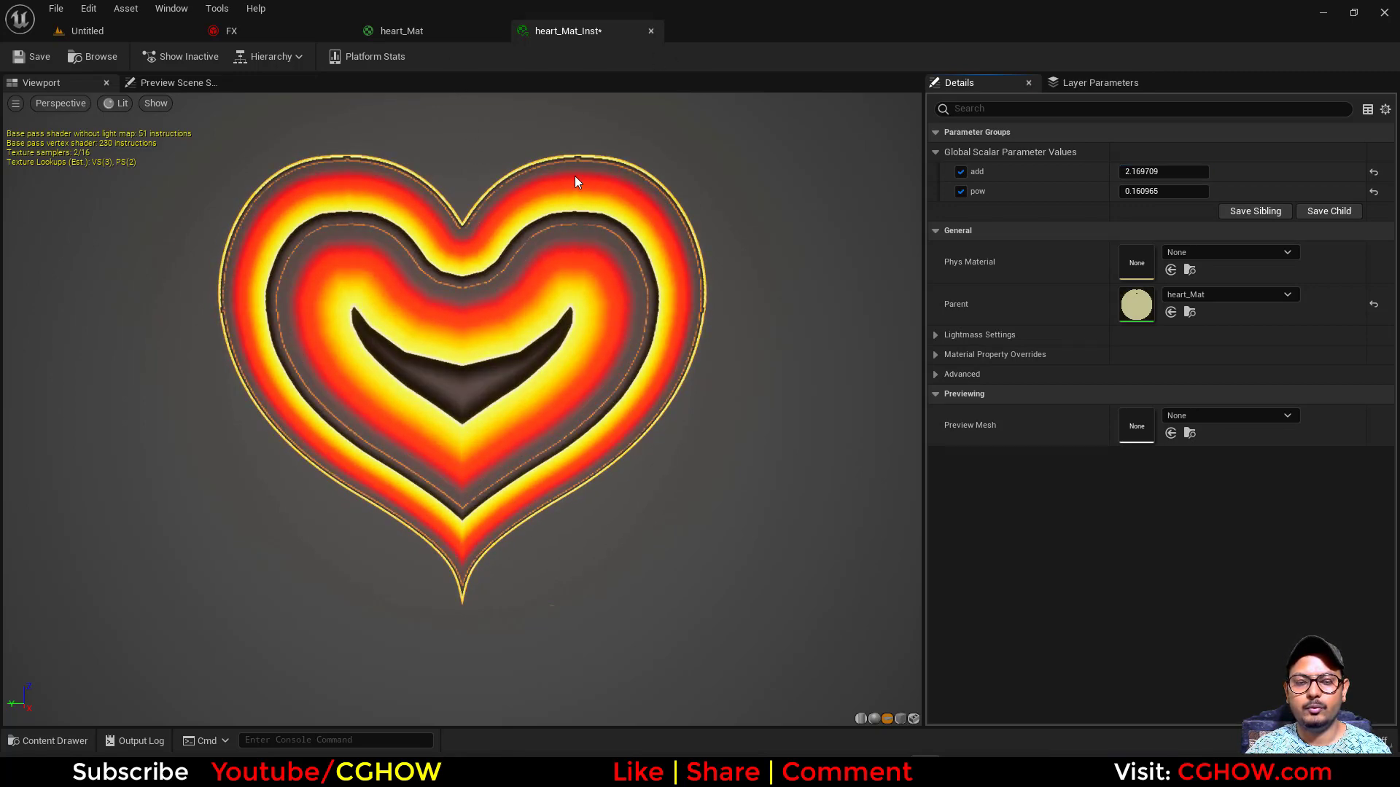
{"action": "left_click_drag", "start_coordinate": [602, 290], "coordinate": [616, 292]}
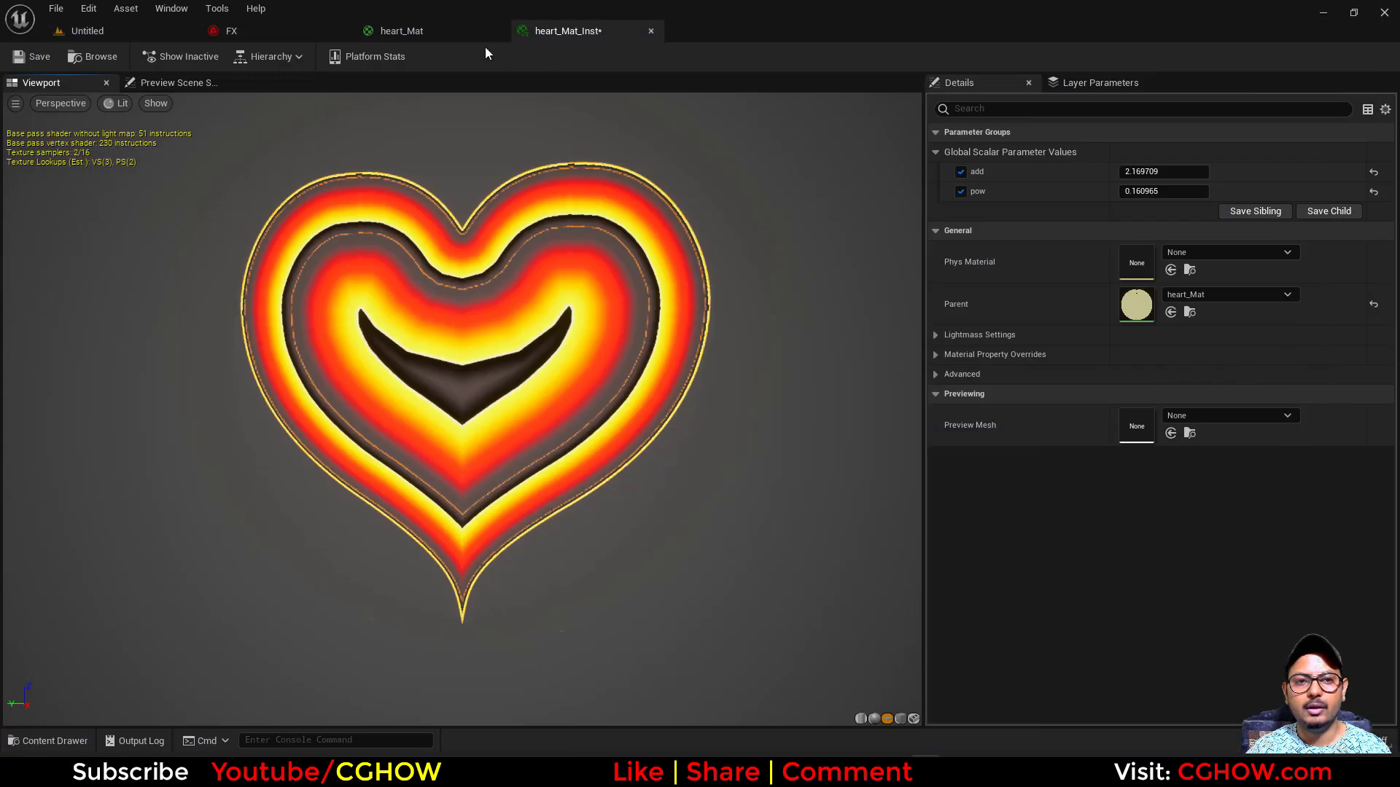
- Examine the heart_Mat graph around the gradient Texture Sample and the parameter nodes
{"action": "left_click", "coordinate": [434, 37]}
{"action": "right_click_drag", "start_coordinate": [923, 401], "coordinate": [732, 380]}
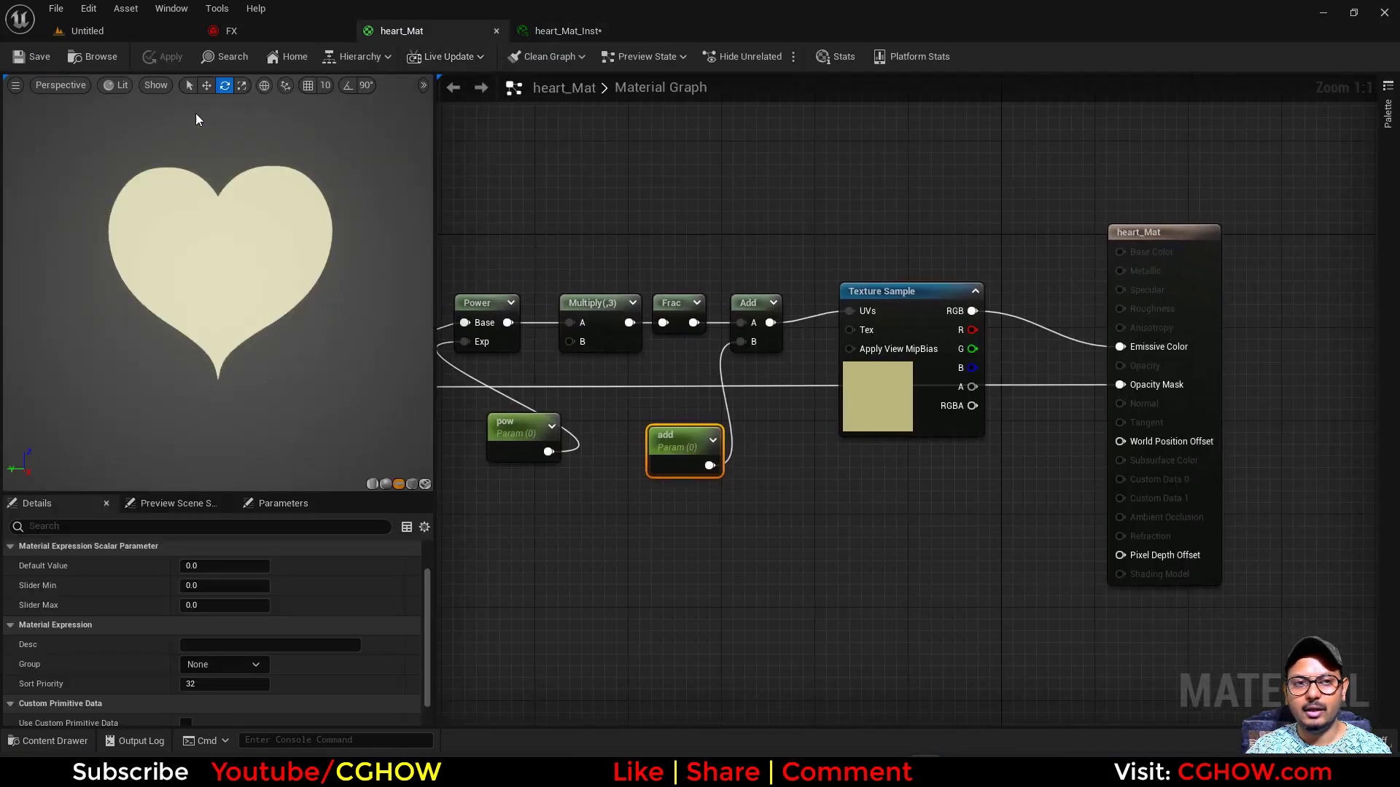
{"action": "left_click", "coordinate": [878, 398]}
{"action": "right_click_drag", "start_coordinate": [800, 437], "coordinate": [906, 440]}
{"action": "left_click_drag", "start_coordinate": [637, 410], "coordinate": [612, 398]}
{"action": "right_click_drag", "start_coordinate": [702, 431], "coordinate": [627, 428]}
{"action": "left_click", "coordinate": [718, 477]}
- Return to heart_Mat_Inst and adjust the pow and add parameter values further
{"action": "left_click", "coordinate": [570, 32]}
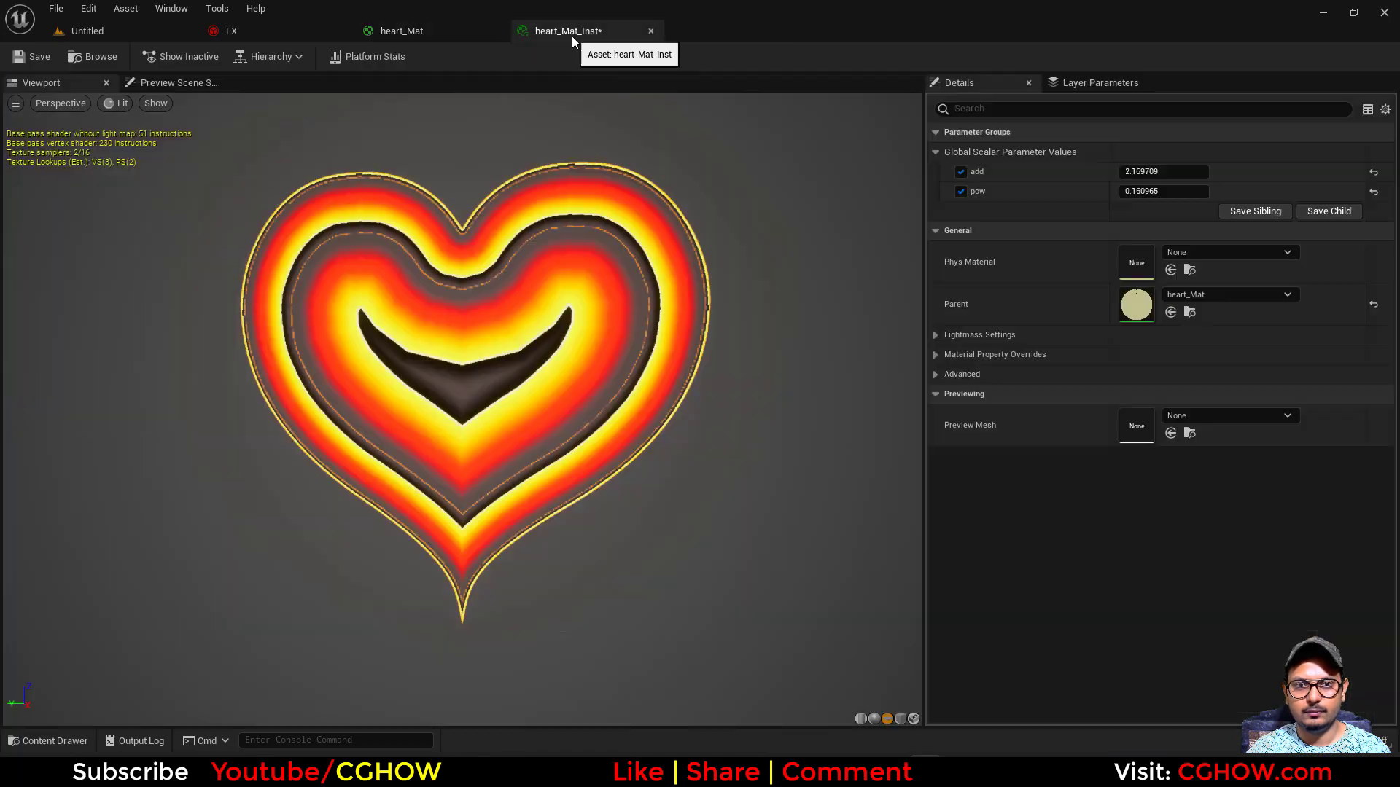
{"action": "mouse_move", "coordinate": [1152, 192]}
{"action": "left_mouse_down"}
{"action": "mouse_move", "coordinate": [1128, 192]}
{"action": "mouse_move", "coordinate": [1228, 191]}
{"action": "mouse_move", "coordinate": [1132, 192]}
{"action": "mouse_move", "coordinate": [1170, 191]}
{"action": "mouse_move", "coordinate": [1133, 191]}
{"action": "mouse_move", "coordinate": [1158, 172]}
{"action": "left_mouse_up"}
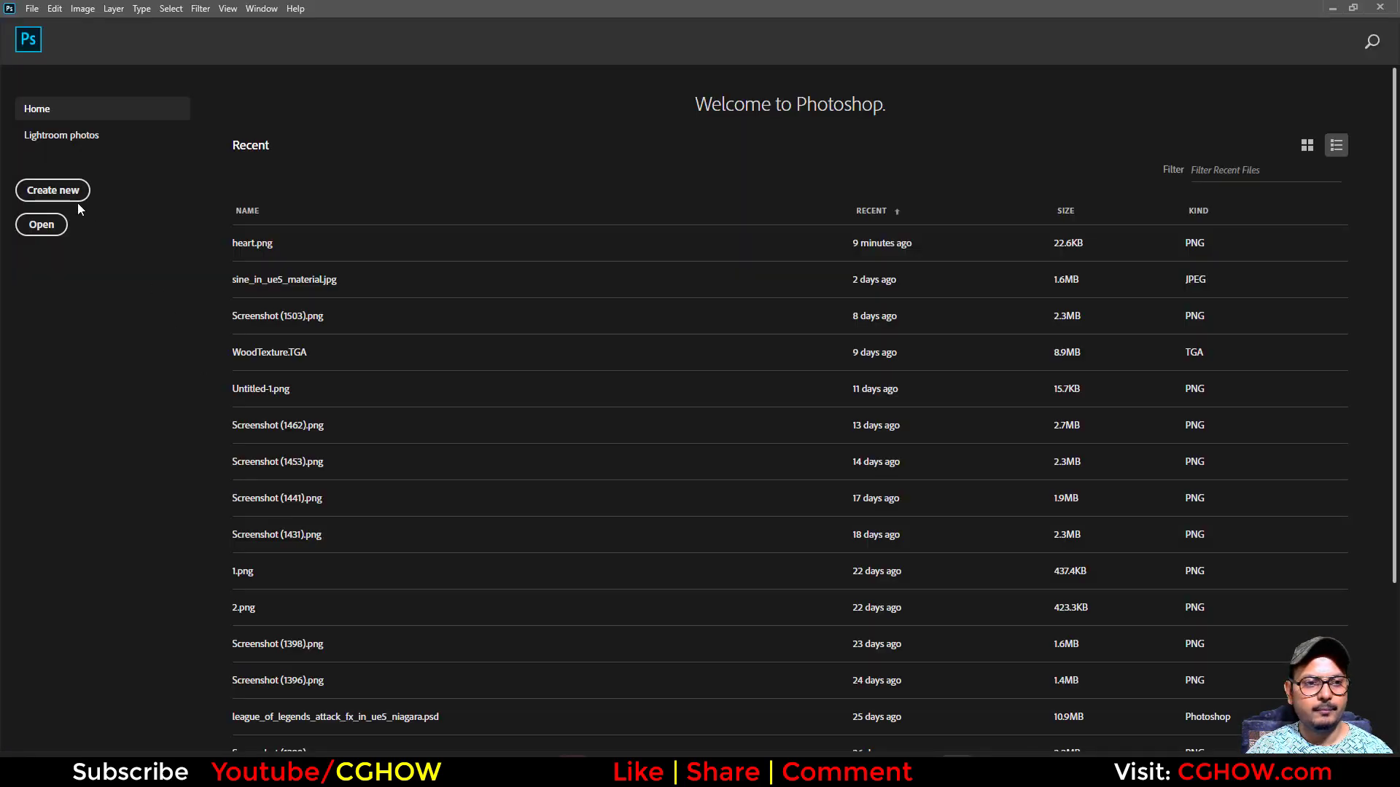
- Switch to Photoshop and create a new 1024 × 1024 pixel grayscale document with a white background
{"action": "left_click", "coordinate": [67, 208]}
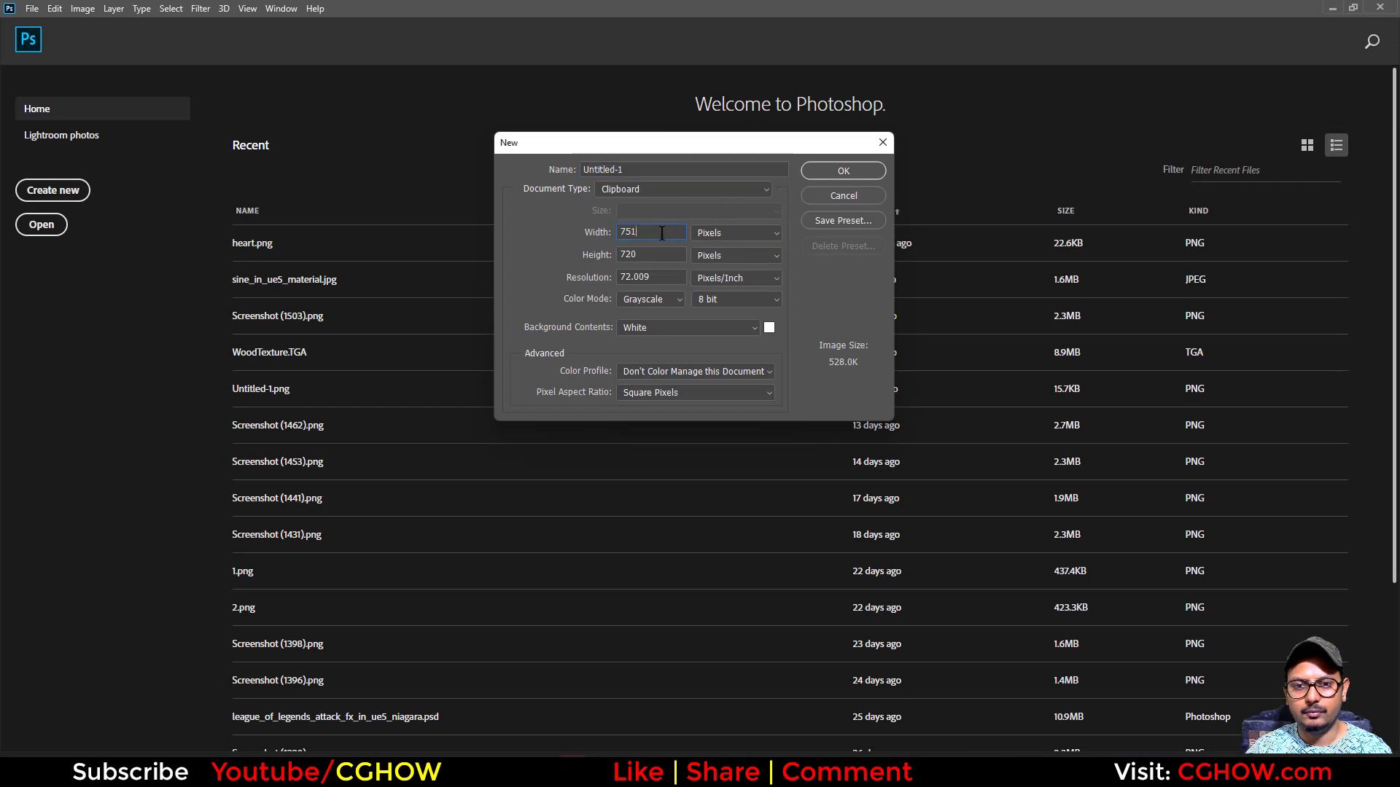
{"action": "type", "text": "1024"}
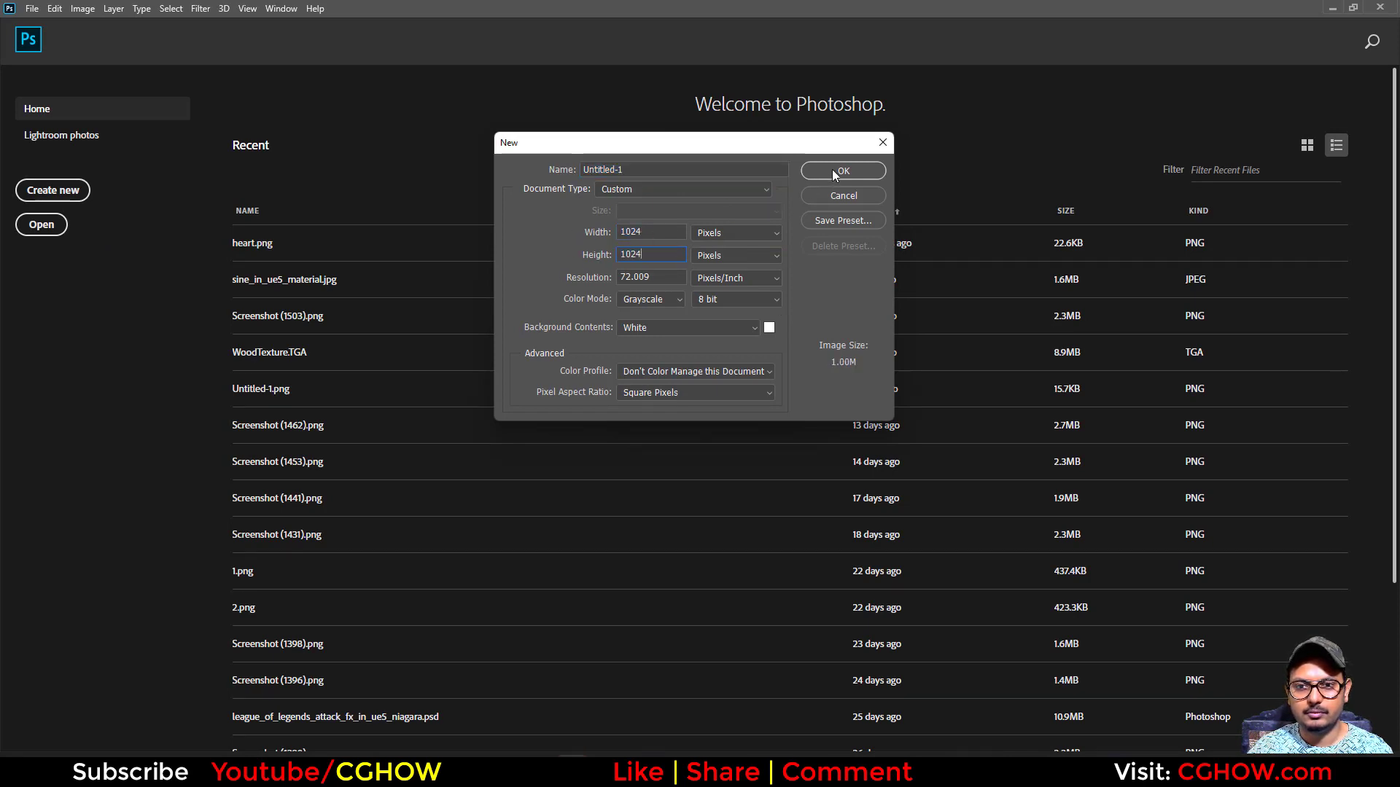
{"action": "left_click", "coordinate": [832, 169]}
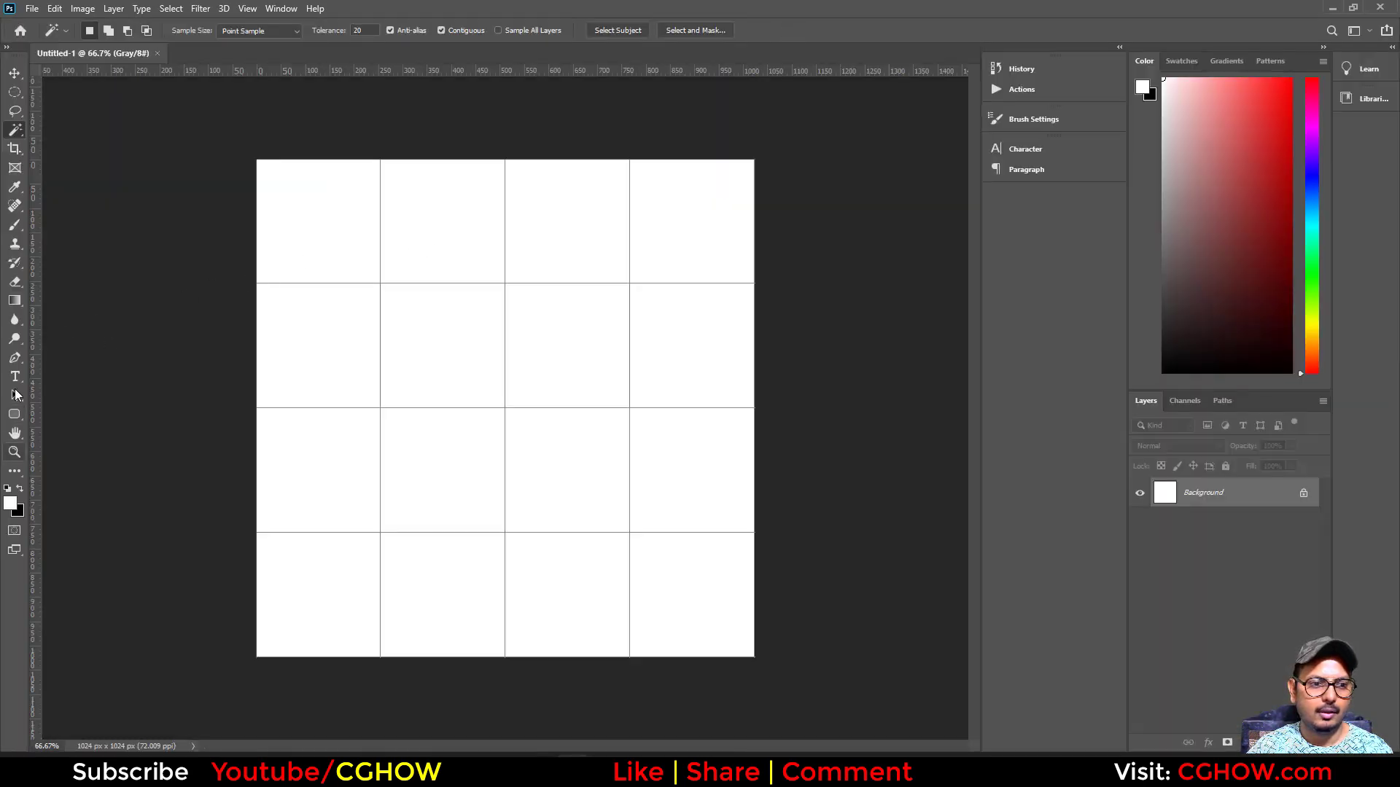
- Open the Gradient tool's gradient for editing and set its 0% color stop to magenta #f331ff
{"action": "left_click", "coordinate": [15, 302]}
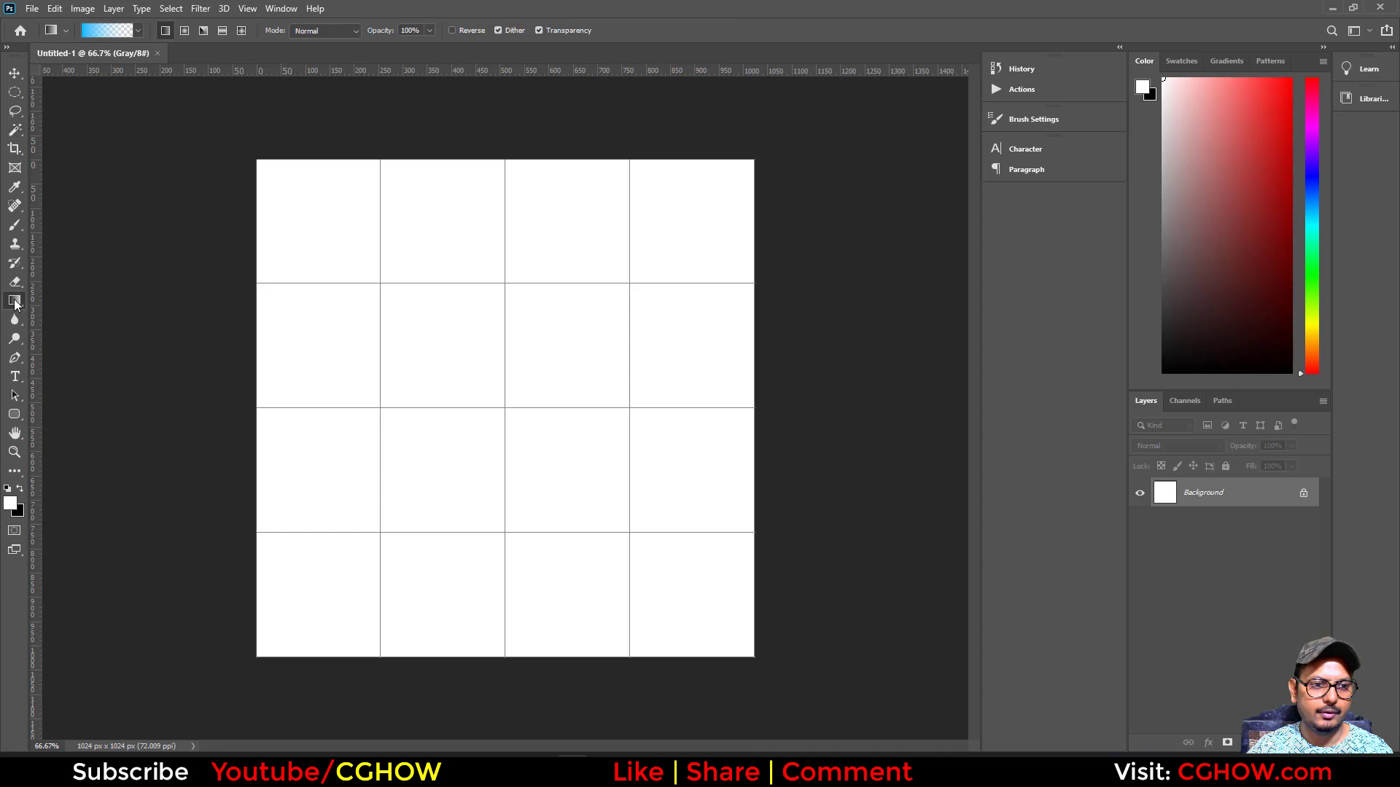
{"action": "left_click", "coordinate": [109, 30]}
{"action": "left_click", "coordinate": [544, 382]}
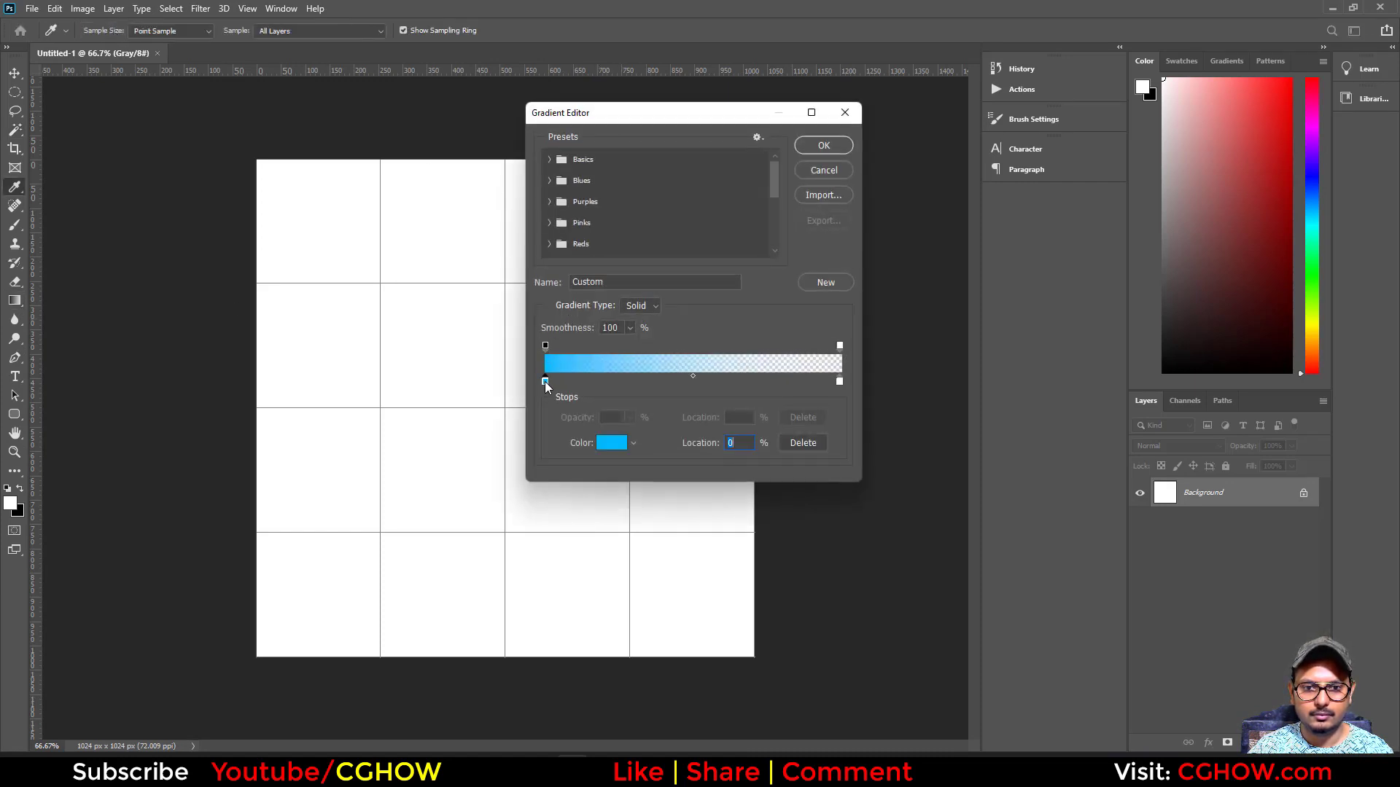
{"action": "left_click", "coordinate": [610, 442]}
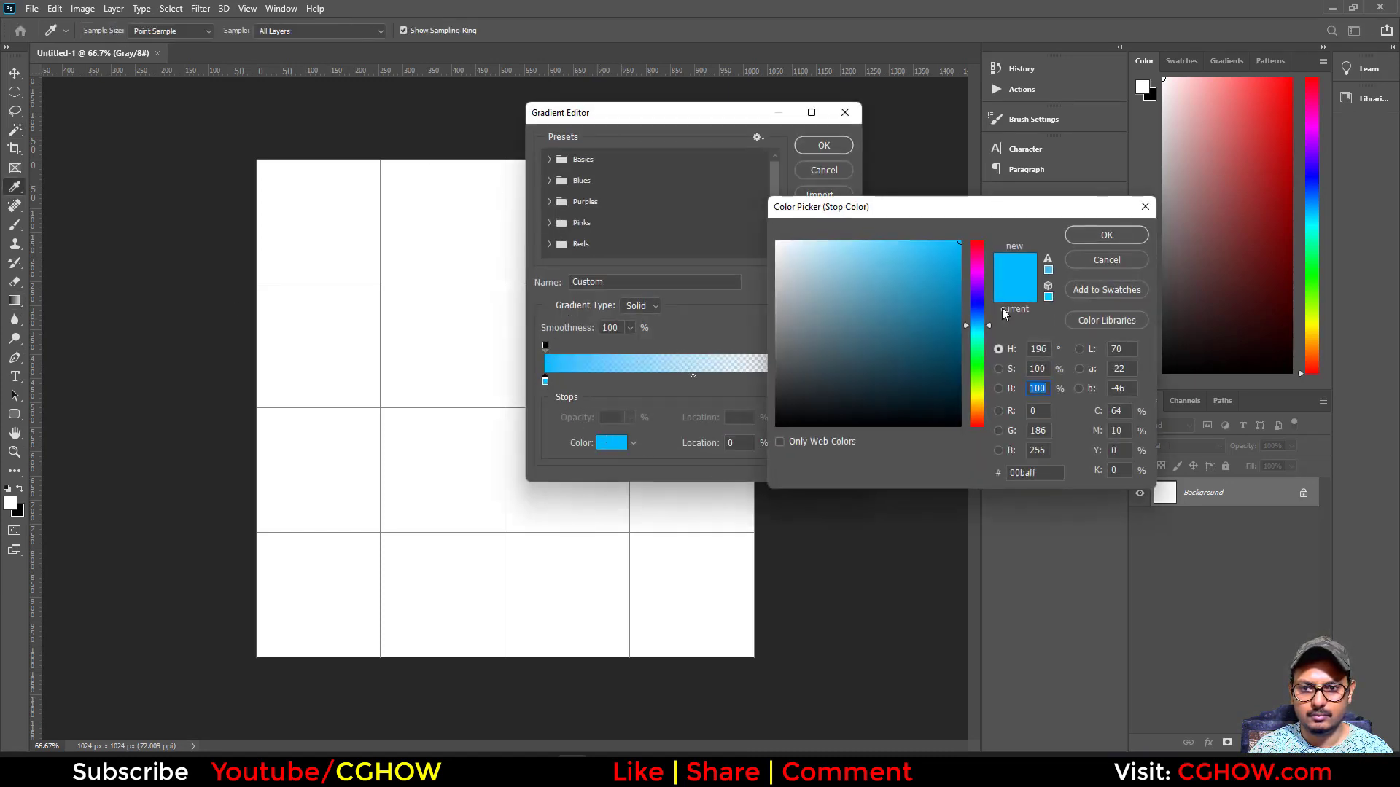
{"action": "left_click", "coordinate": [977, 275]}
{"action": "left_click_drag", "start_coordinate": [936, 267], "coordinate": [864, 225]}
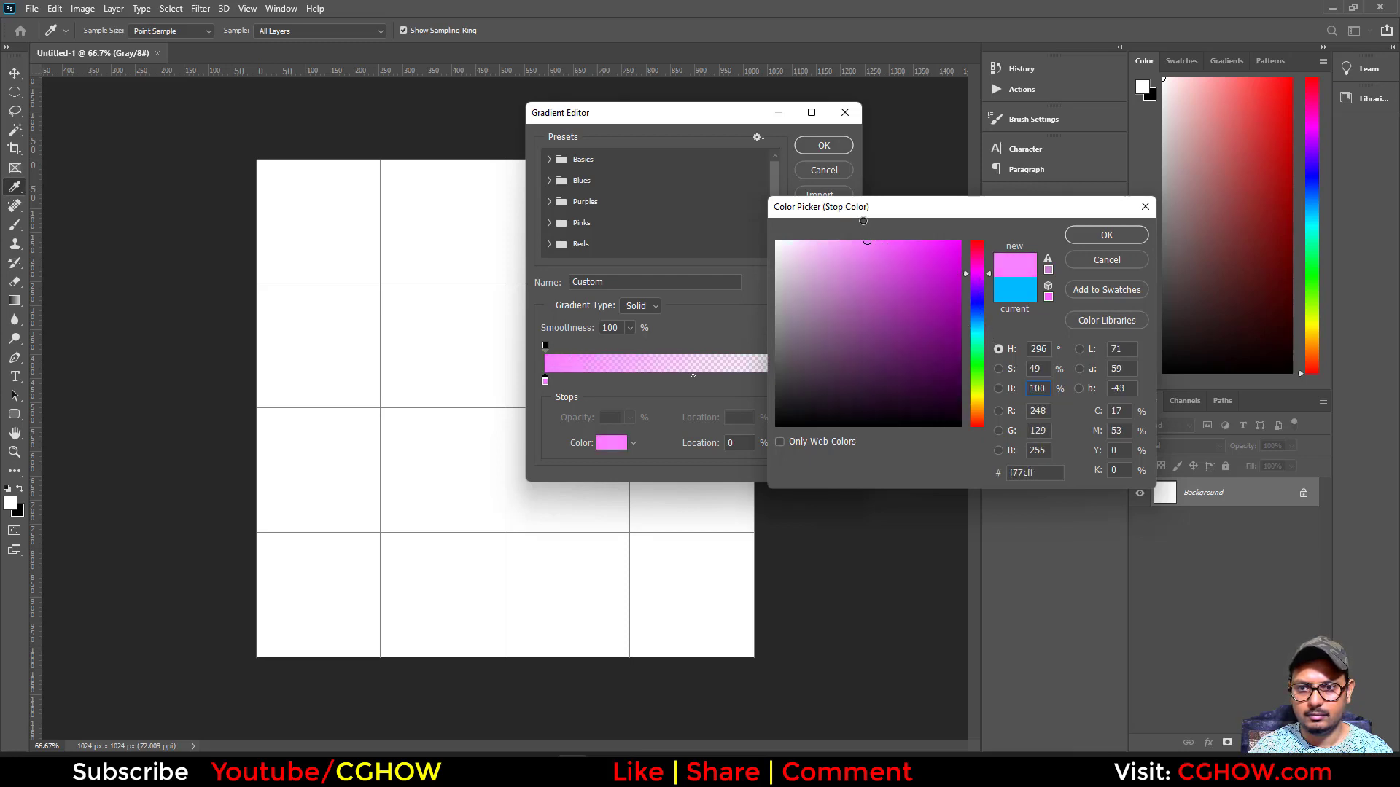
{"action": "left_click", "coordinate": [894, 245]}
{"action": "left_click", "coordinate": [1106, 235]}
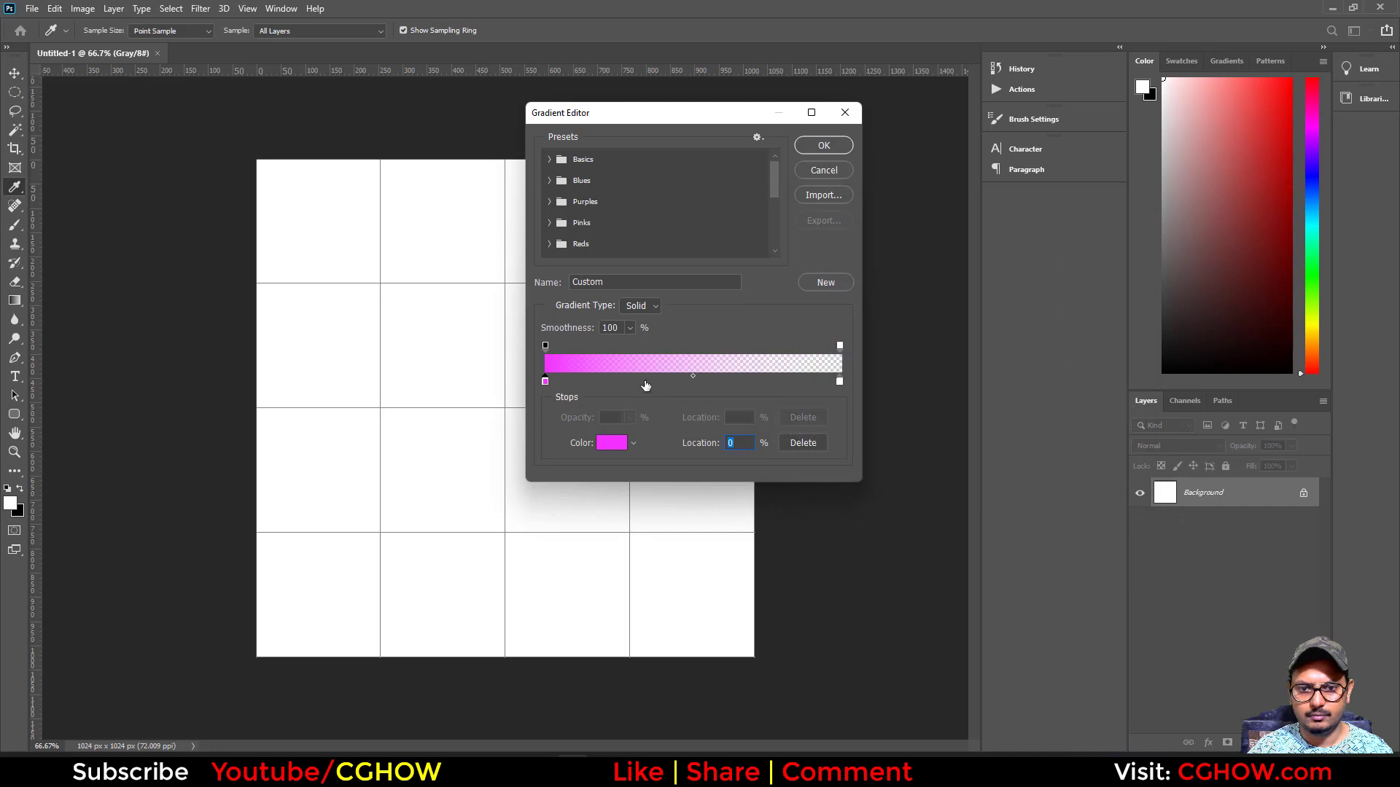
- Add a color stop at 42% of the gradient and set it to light pink #ffaaea
{"action": "left_click", "coordinate": [668, 381]}
{"action": "double_click", "coordinate": [668, 381]}
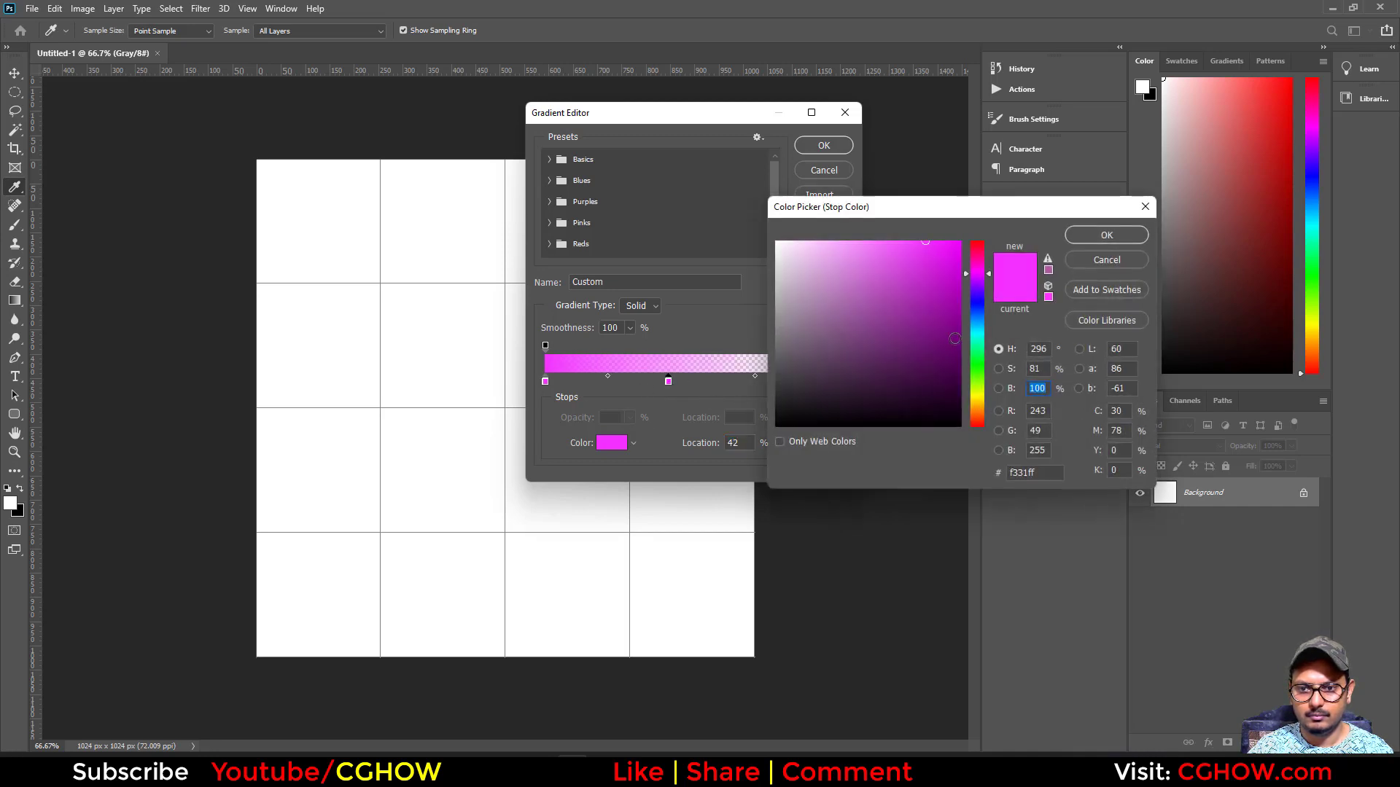
{"action": "mouse_move", "coordinate": [840, 248]}
{"action": "left_mouse_down"}
{"action": "mouse_move", "coordinate": [803, 231]}
{"action": "mouse_move", "coordinate": [837, 232]}
{"action": "left_mouse_up"}
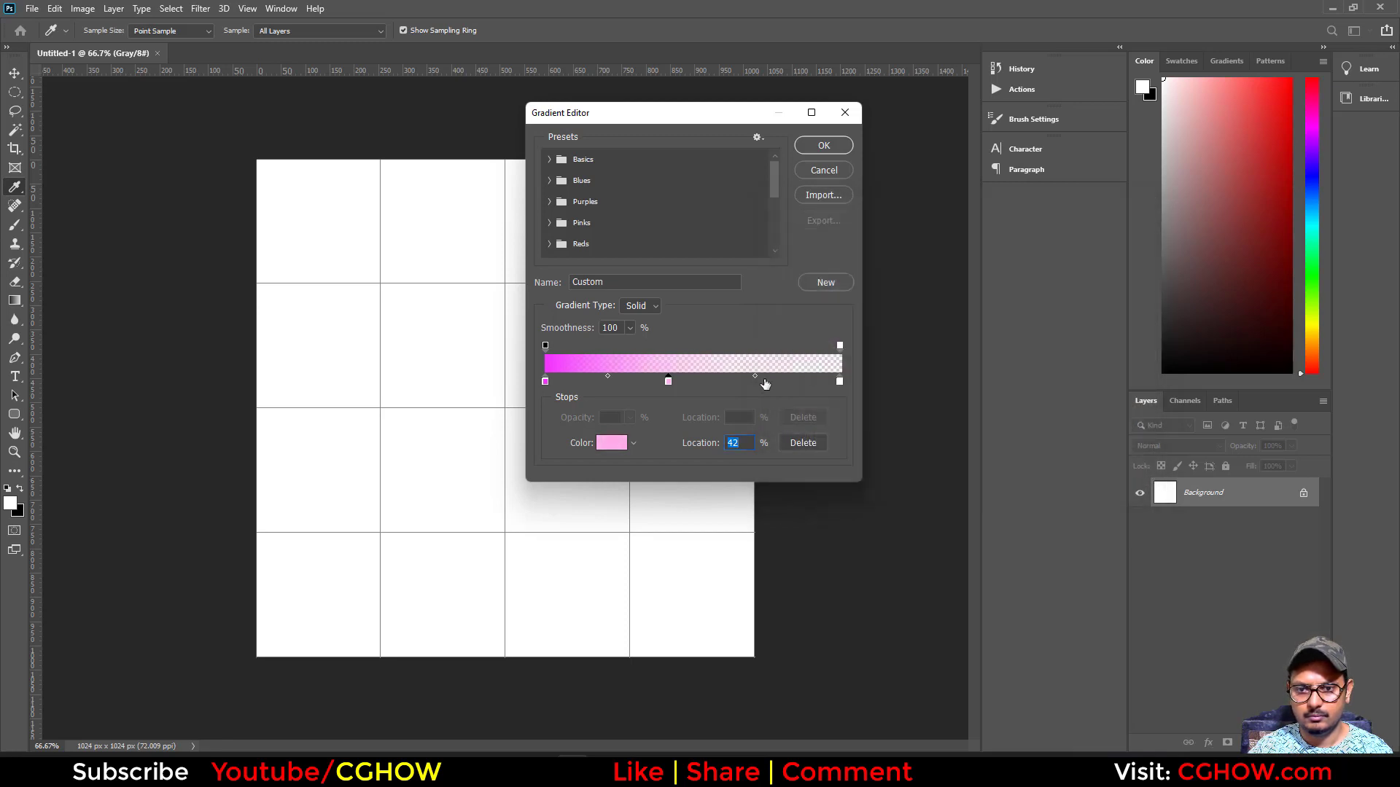
- Add a color stop at 74% of the gradient and set it to a light violet-pink with hue 294
{"action": "double_click", "coordinate": [764, 381]}
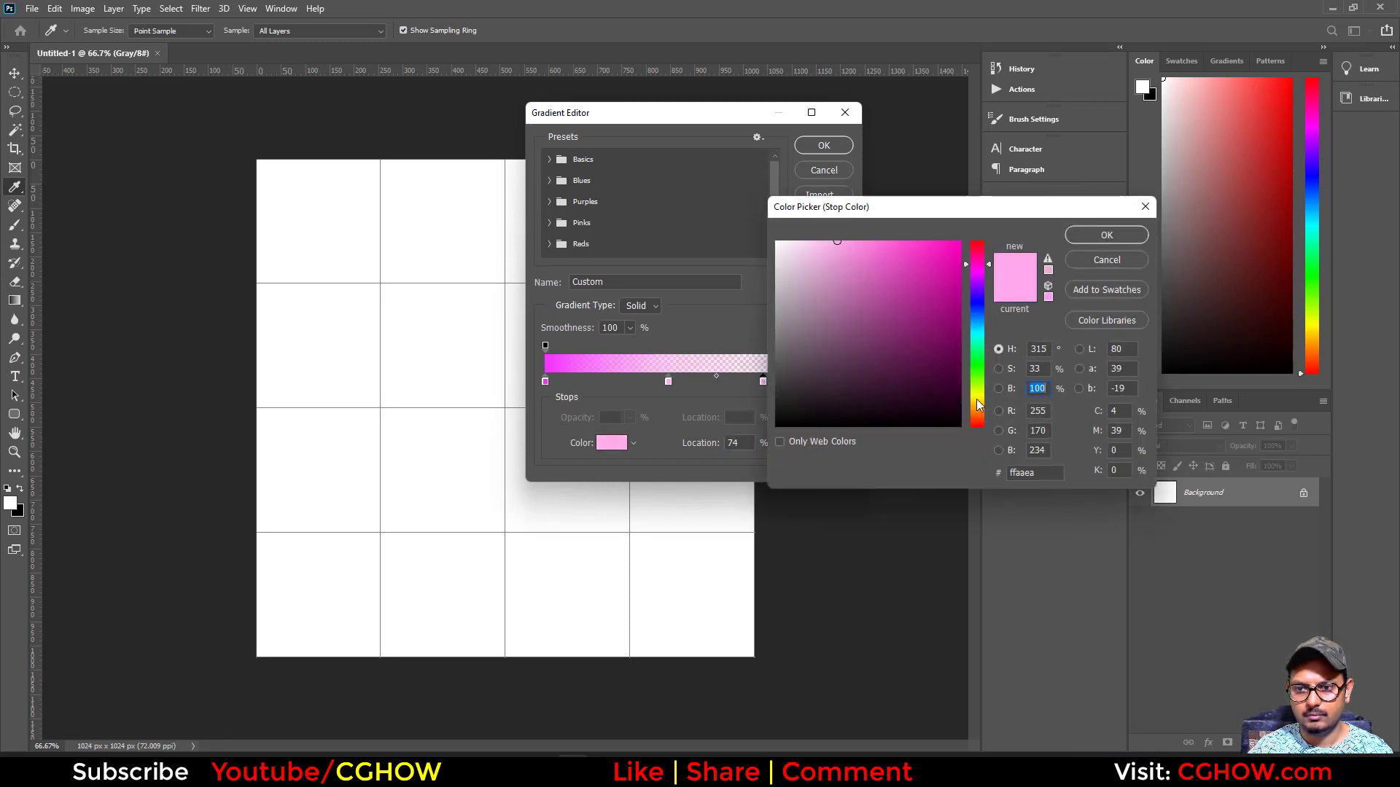
{"action": "left_click_drag", "start_coordinate": [974, 274], "coordinate": [974, 276]}
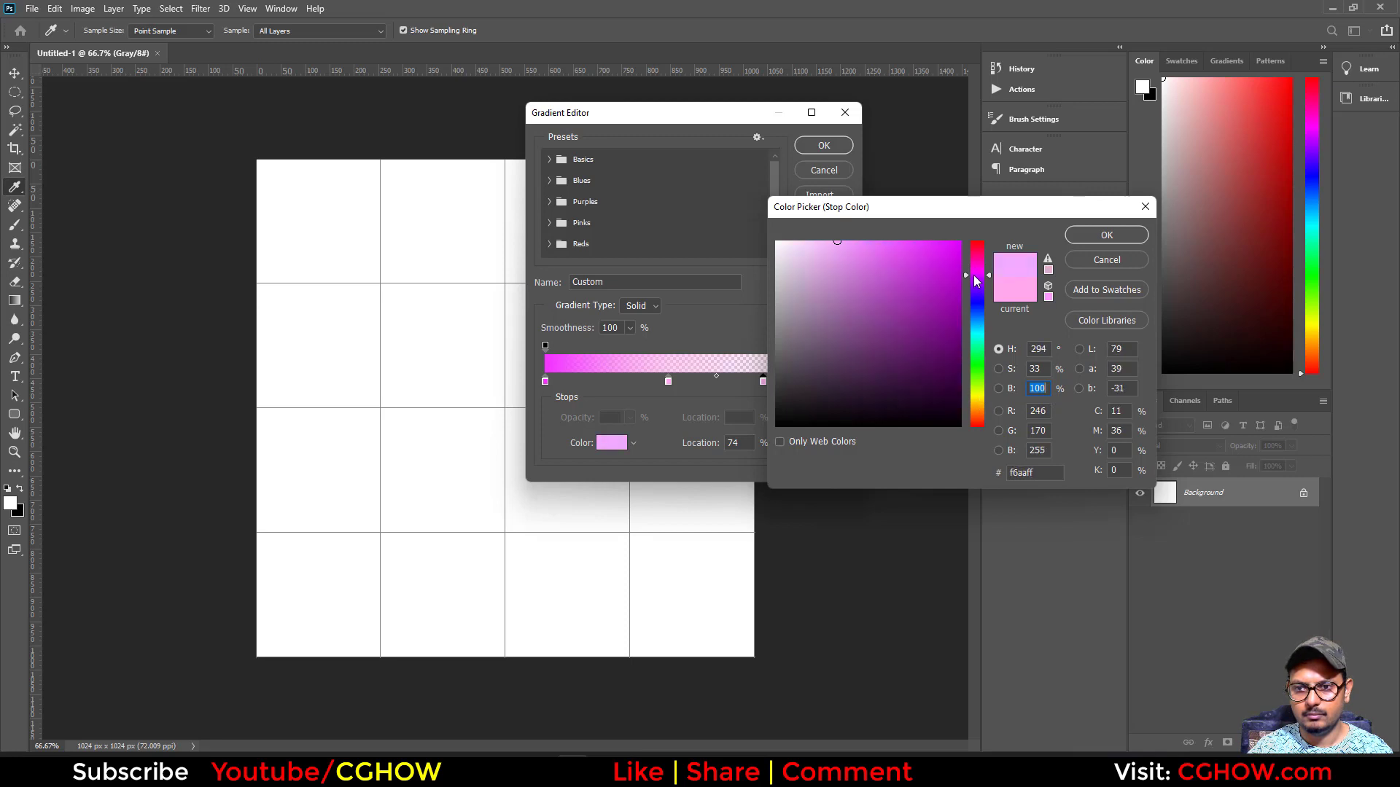
{"action": "left_click", "coordinate": [861, 239]}
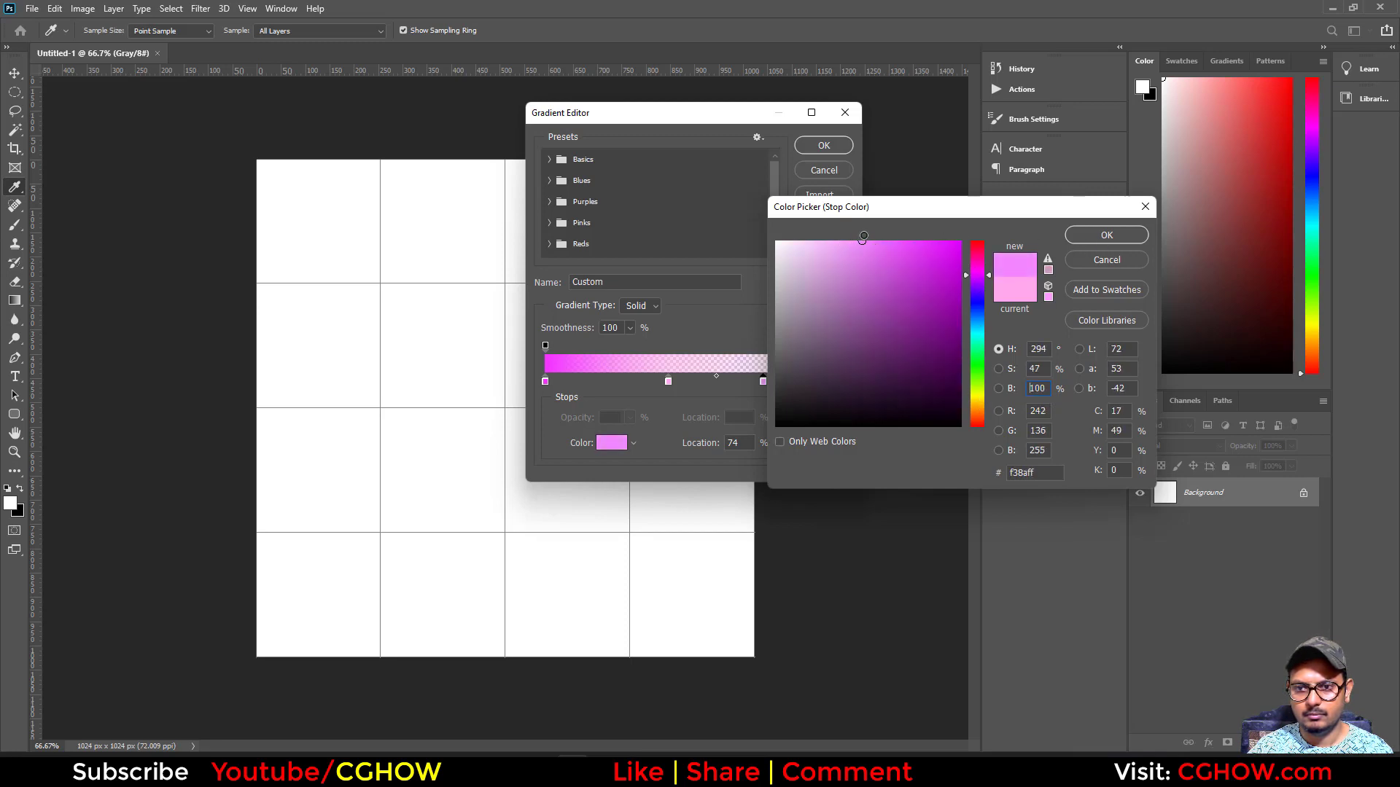
{"action": "left_click", "coordinate": [1083, 240]}
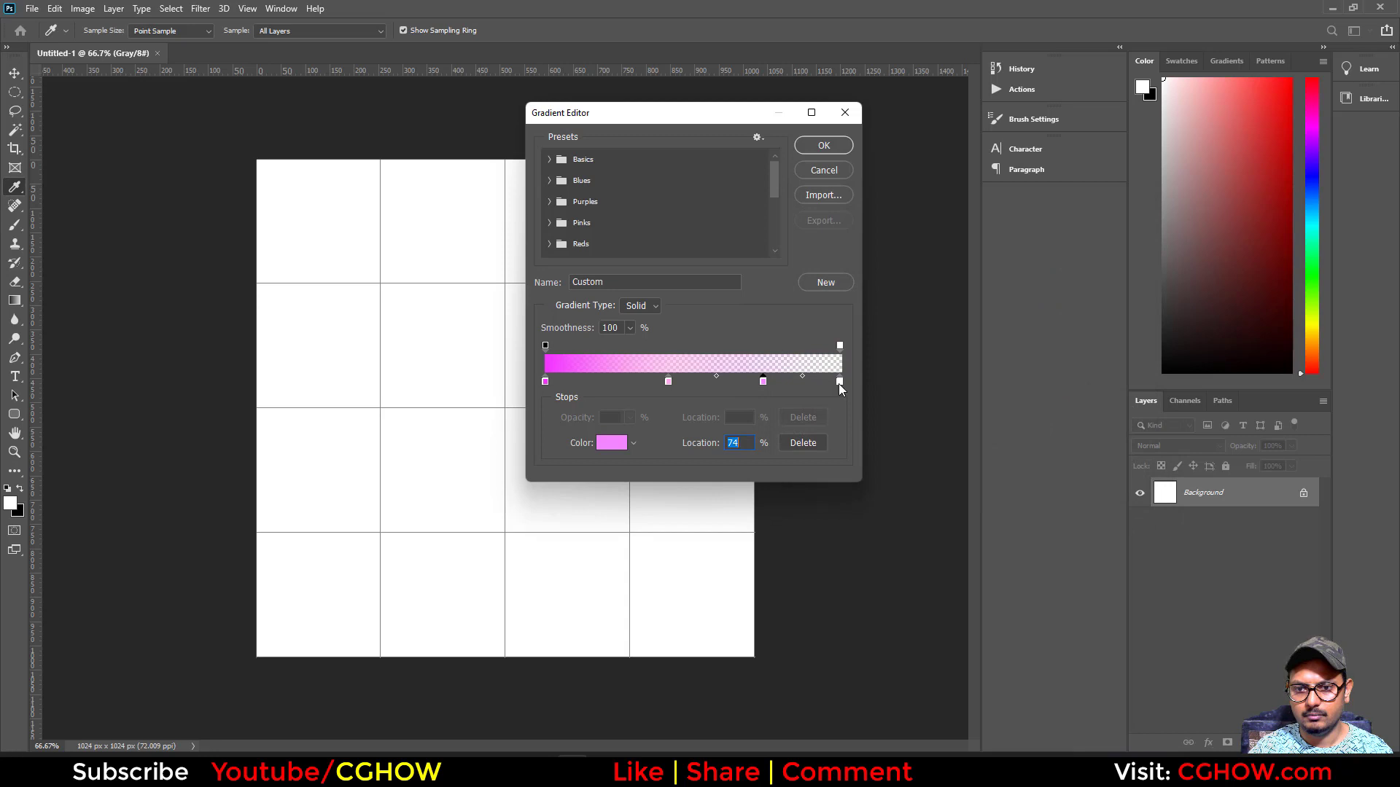
- Set the gradient's 100% color stop to pink #ff51a3 and accept the edited gradient
{"action": "double_click", "coordinate": [839, 381]}
{"action": "left_click", "coordinate": [976, 255]}
{"action": "left_click_drag", "start_coordinate": [918, 249], "coordinate": [905, 227]}
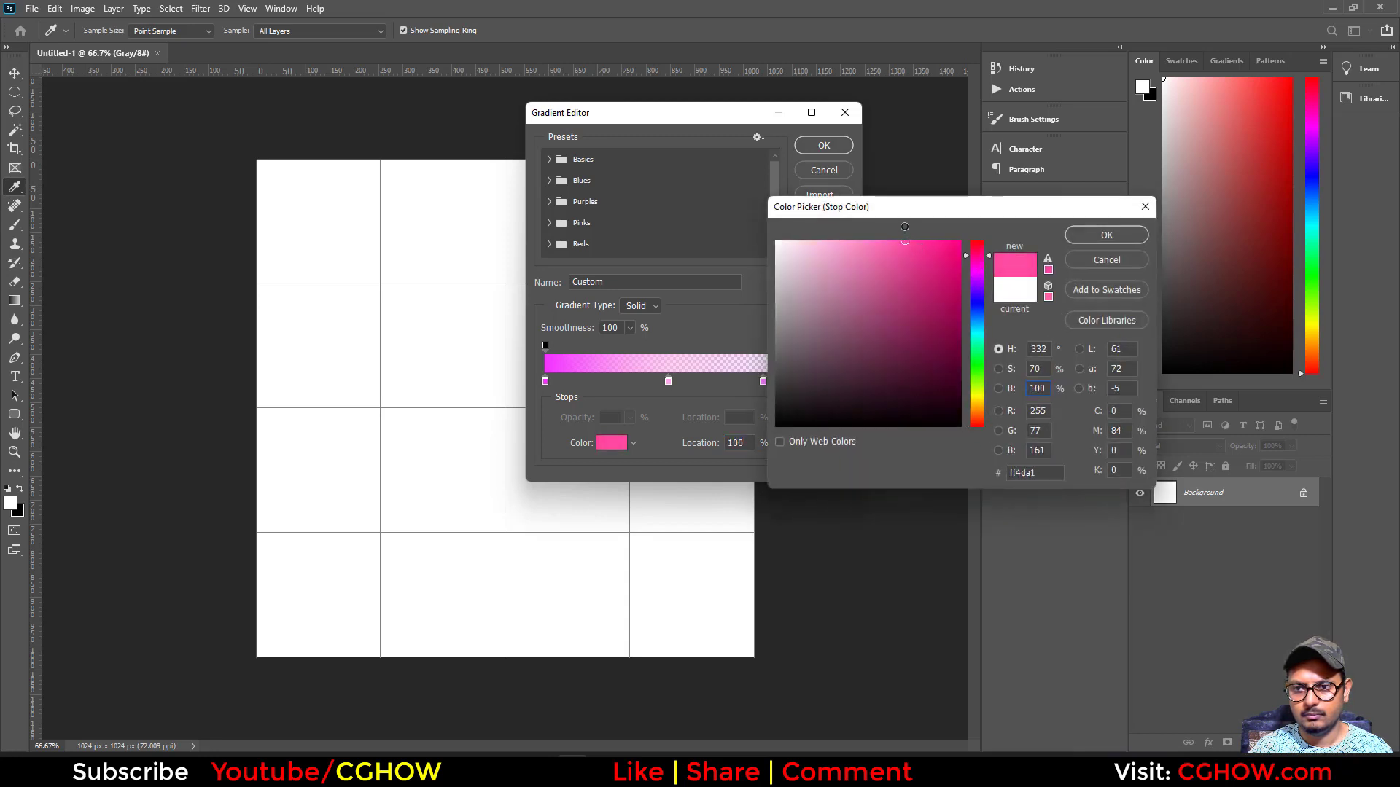
{"action": "left_click", "coordinate": [1101, 235]}
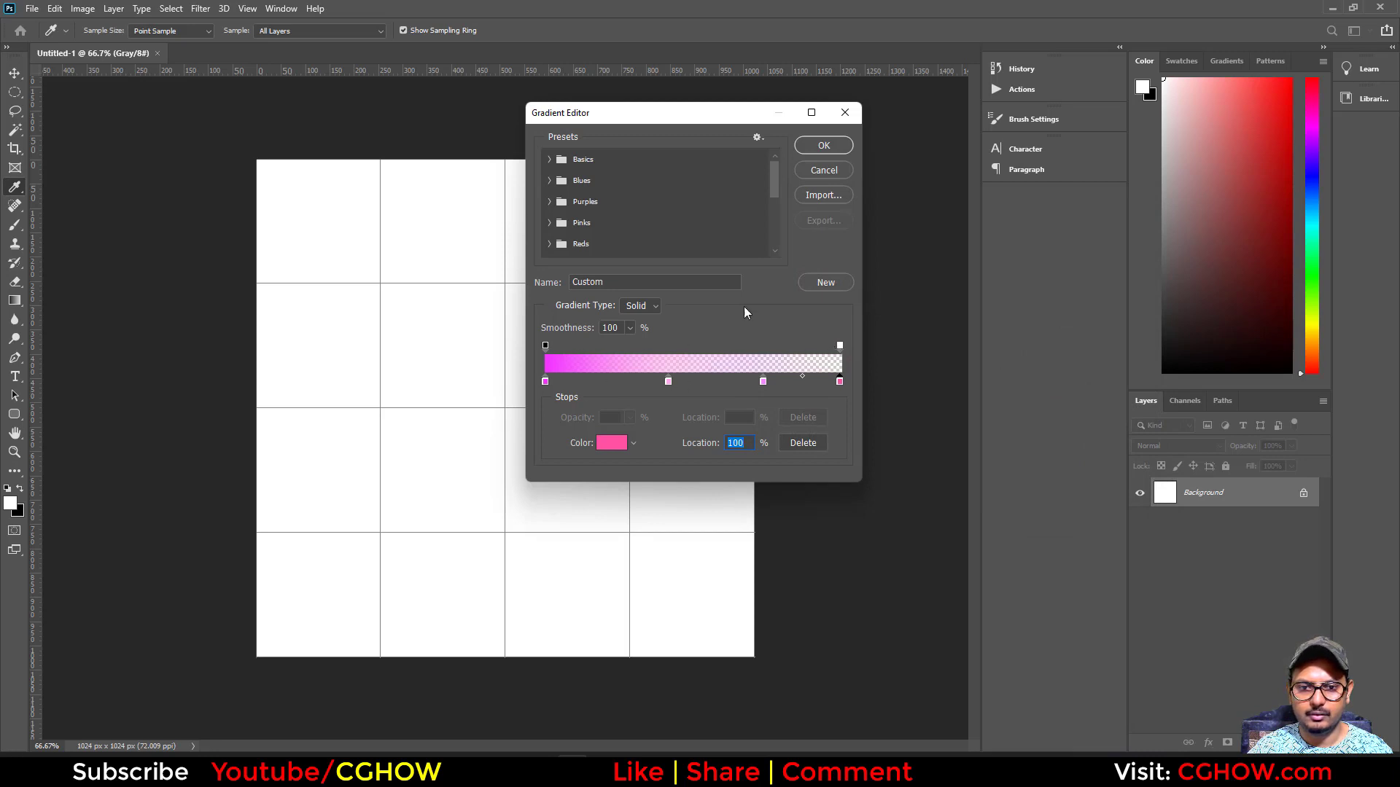
{"action": "left_click", "coordinate": [822, 146]}
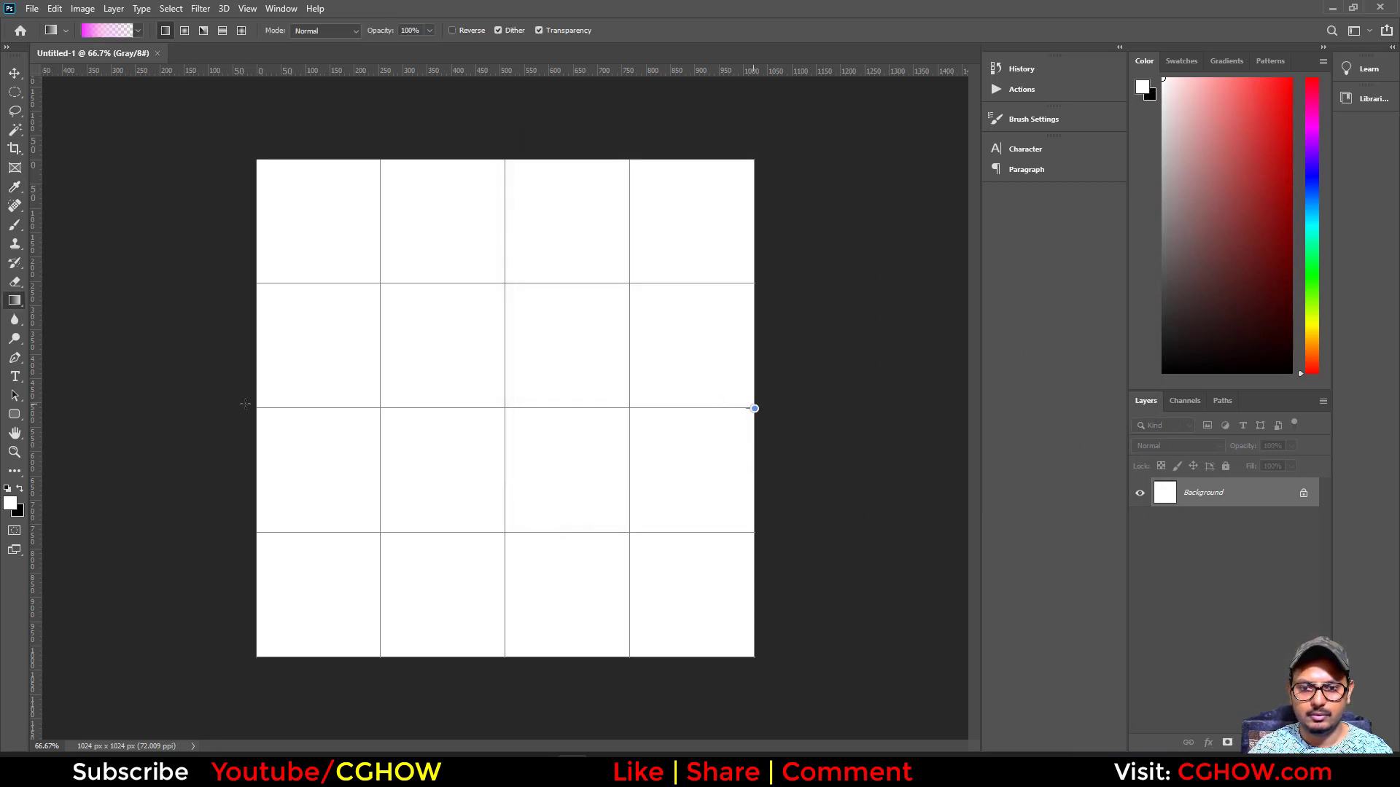
- Undo a trial gradient fill on the grayscale canvas and convert the document to RGB Color mode
{"action": "left_click_drag", "start_coordinate": [252, 407], "coordinate": [253, 408]}
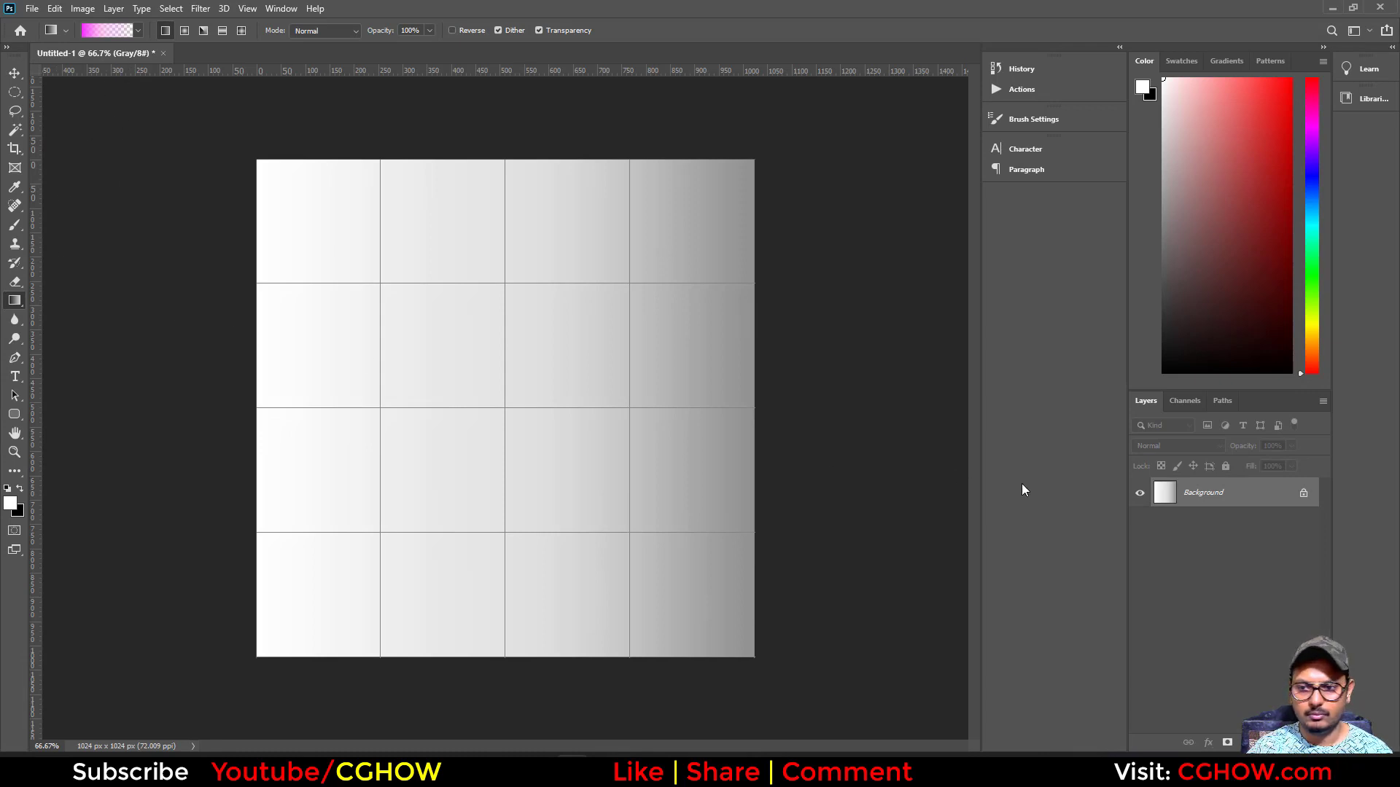
{"action": "key", "text": "ctrl+z"}
{"action": "left_click", "coordinate": [83, 8]}
{"action": "mouse_move", "coordinate": [197, 24]}
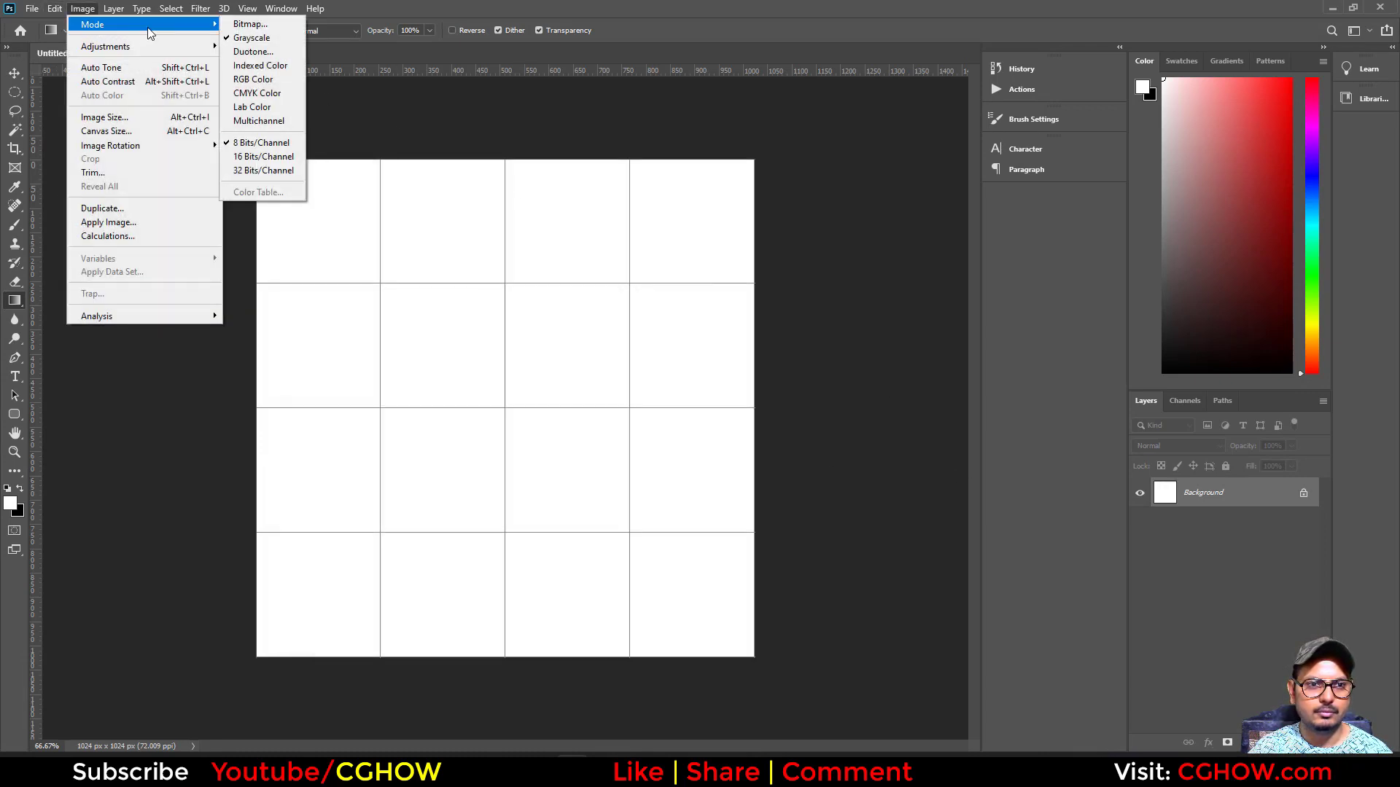
{"action": "left_click", "coordinate": [277, 81]}
- Try the gradient horizontally across the RGB canvas in both directions, undoing each fill
{"action": "left_click_drag", "start_coordinate": [250, 401], "coordinate": [251, 402]}
{"action": "key", "text": "ctrl+z"}
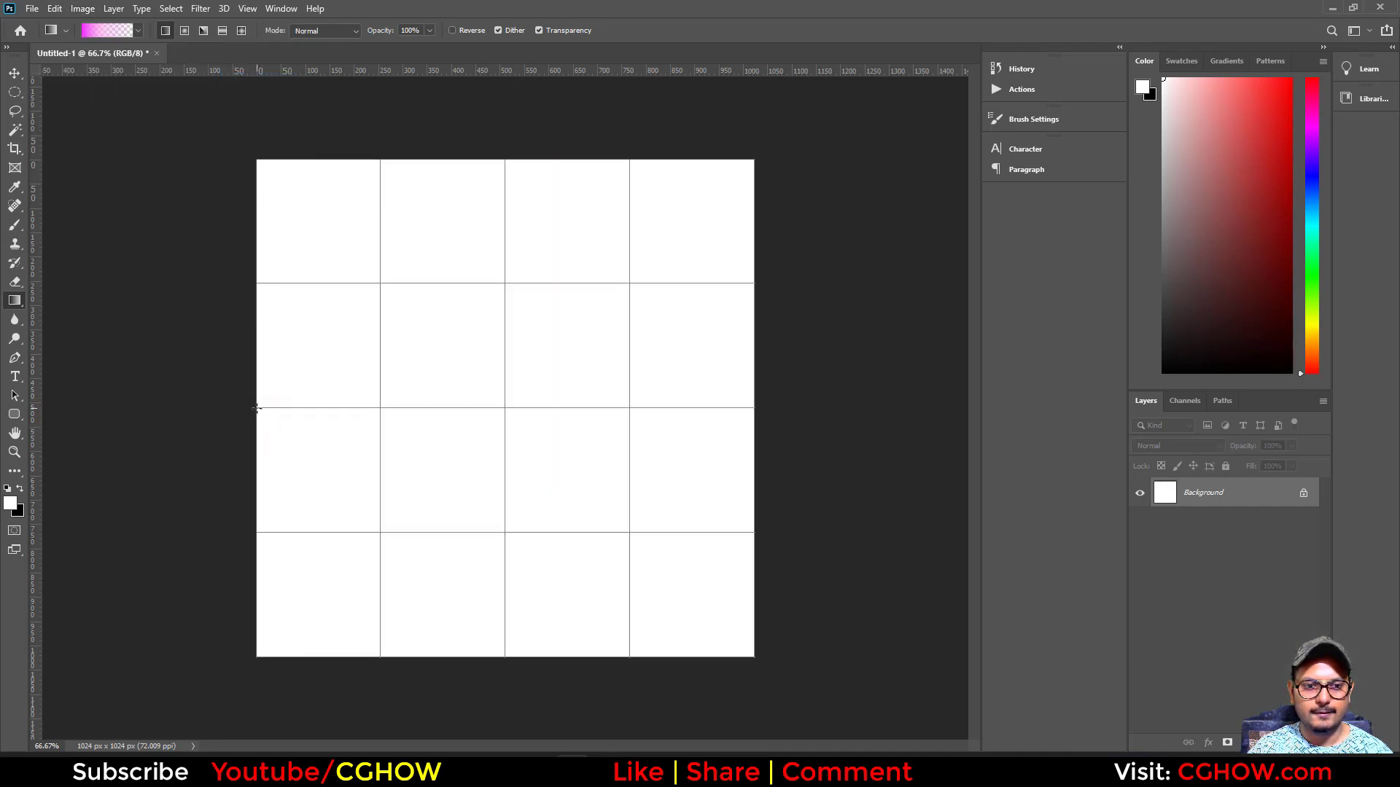
{"action": "left_click_drag", "start_coordinate": [758, 421], "coordinate": [757, 408]}
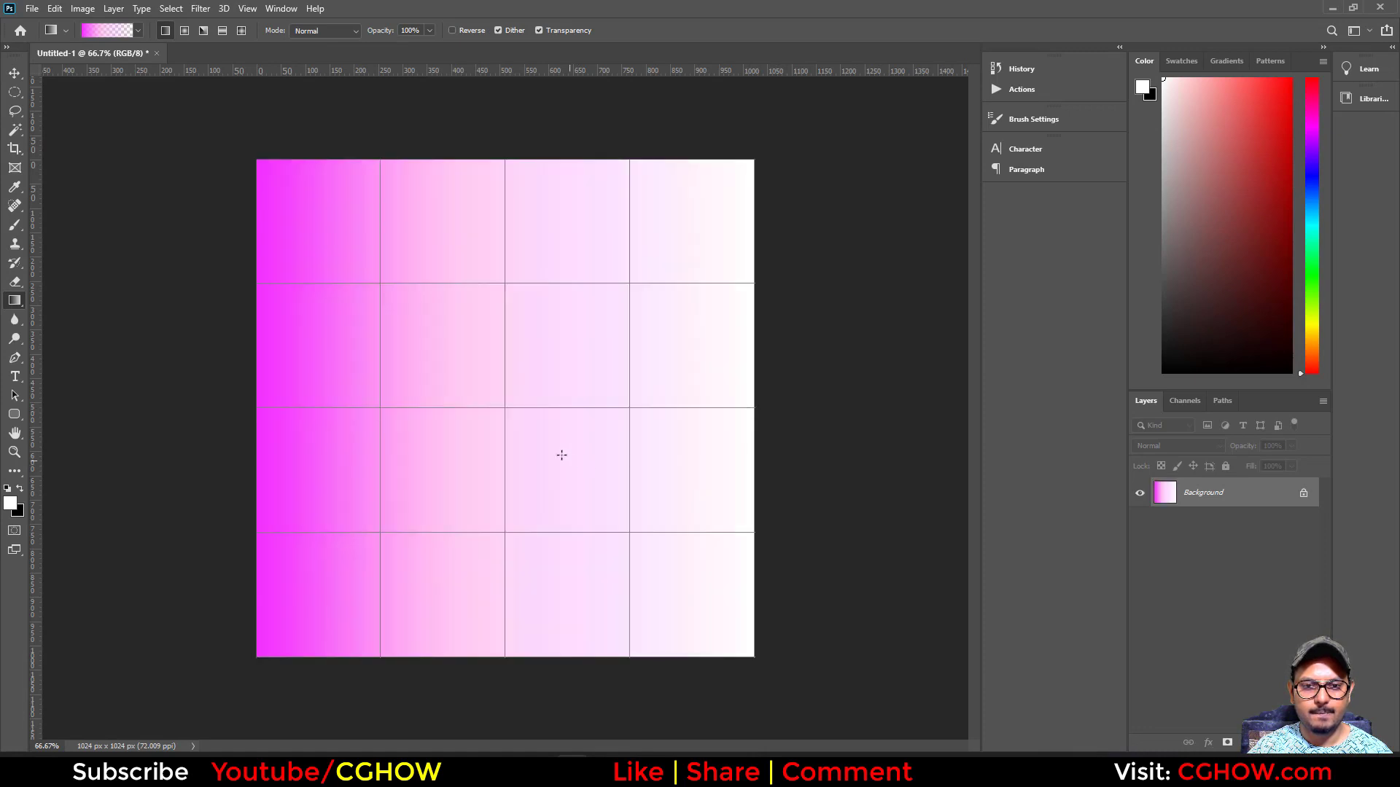
{"action": "key", "text": "ctrl+z"}
- Reopen the gradient for editing and respace its middle color stops along the ramp
{"action": "left_click", "coordinate": [109, 31]}
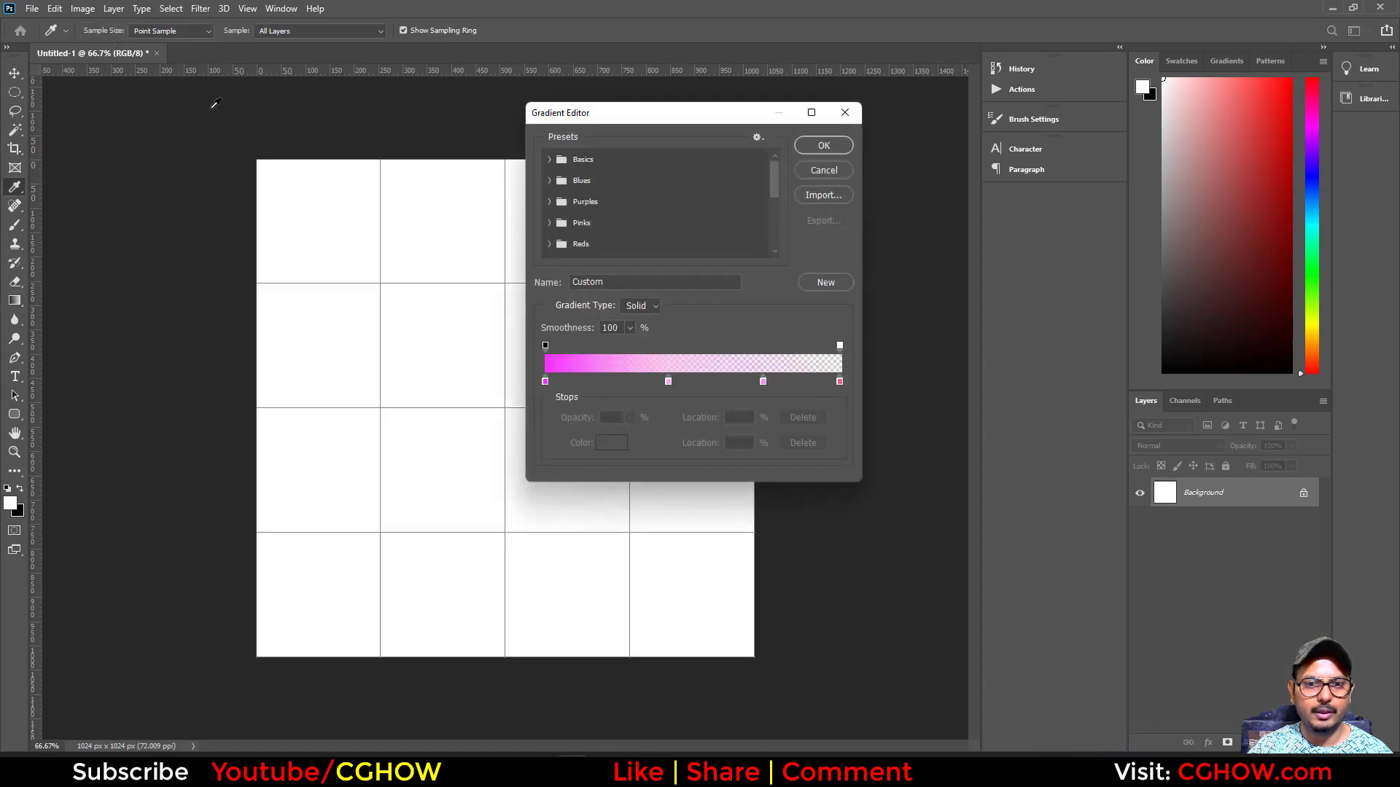
{"action": "left_click_drag", "start_coordinate": [762, 381], "coordinate": [813, 382]}
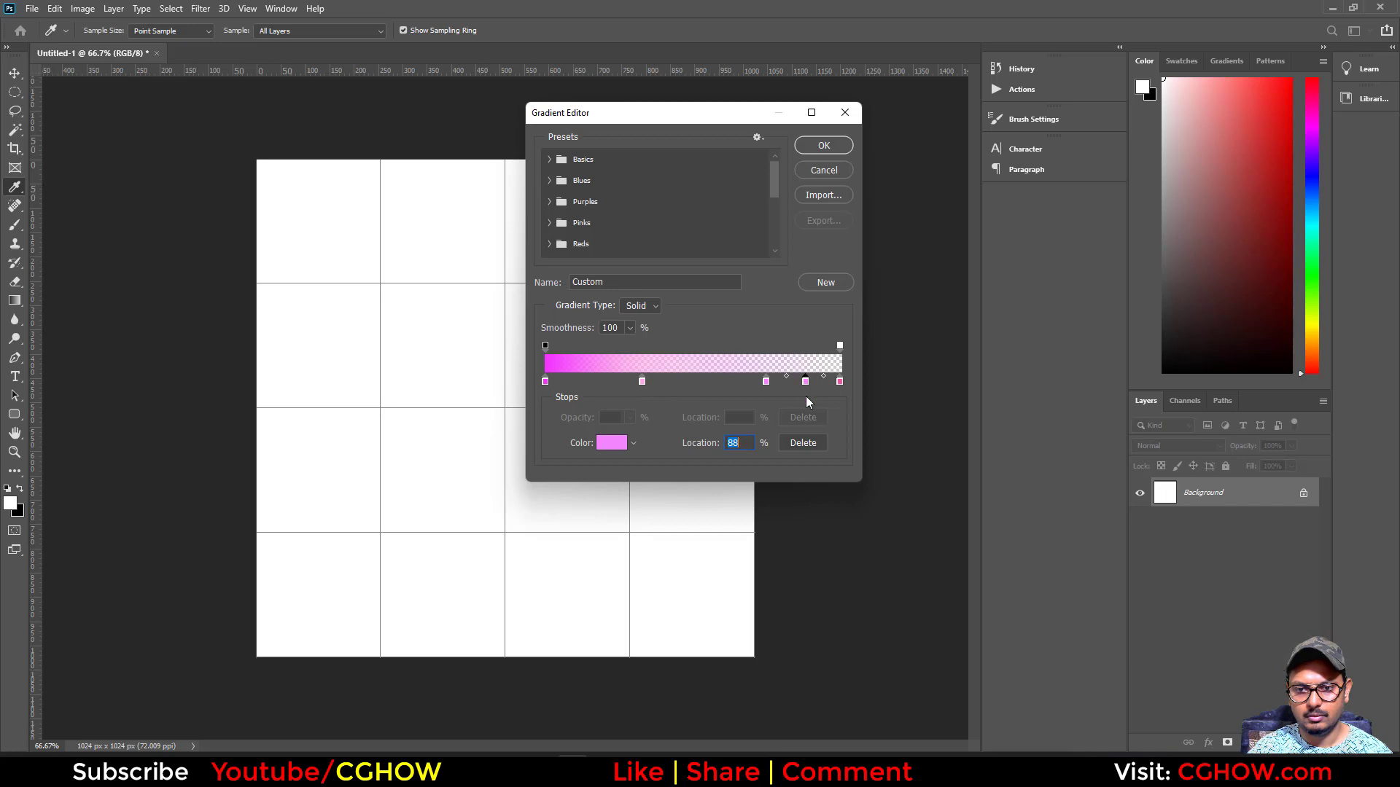
- Delete the 0% opacity stop at the gradient's end and fill the canvas with the gradient from right edge to left edge
{"action": "left_click", "coordinate": [840, 346]}
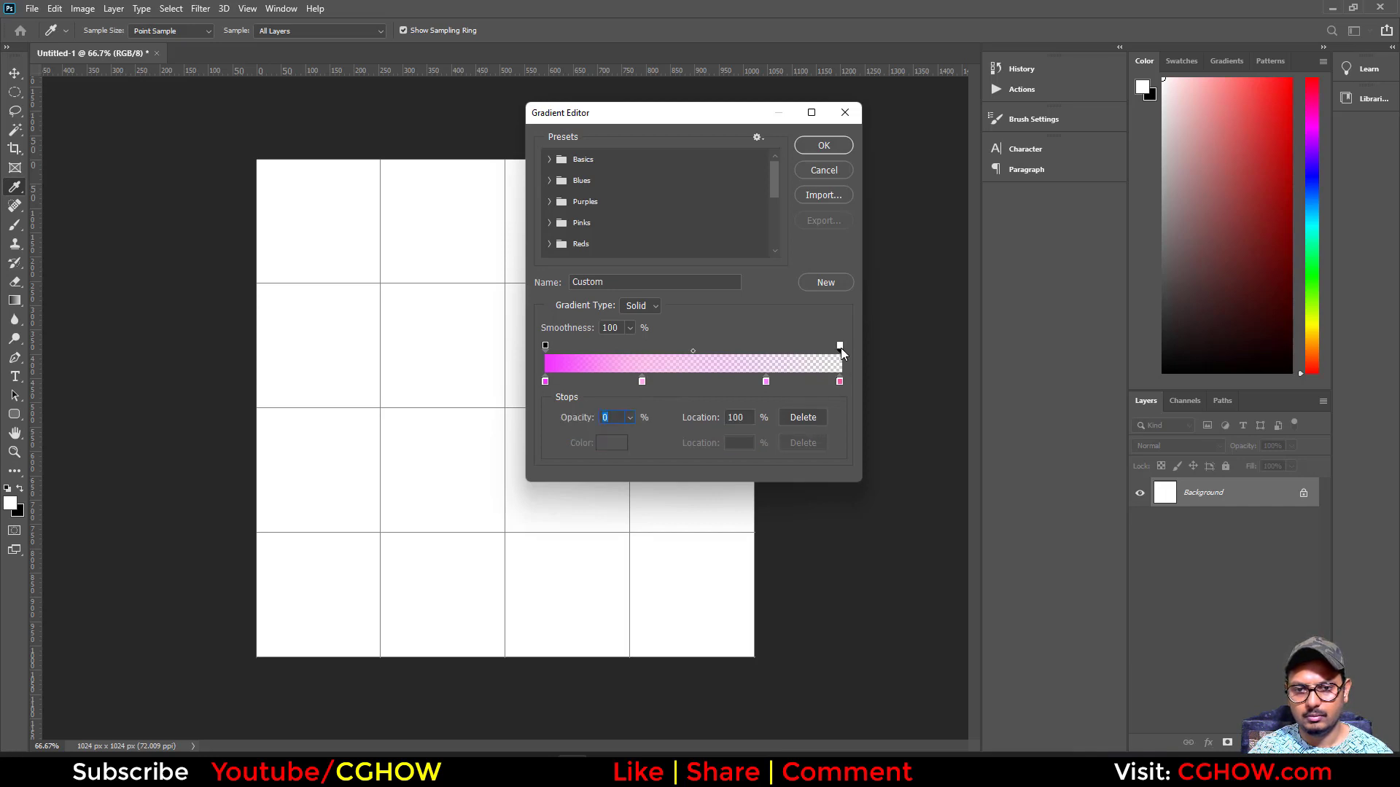
{"action": "key", "text": "BackSpace"}
{"action": "left_click", "coordinate": [838, 346]}
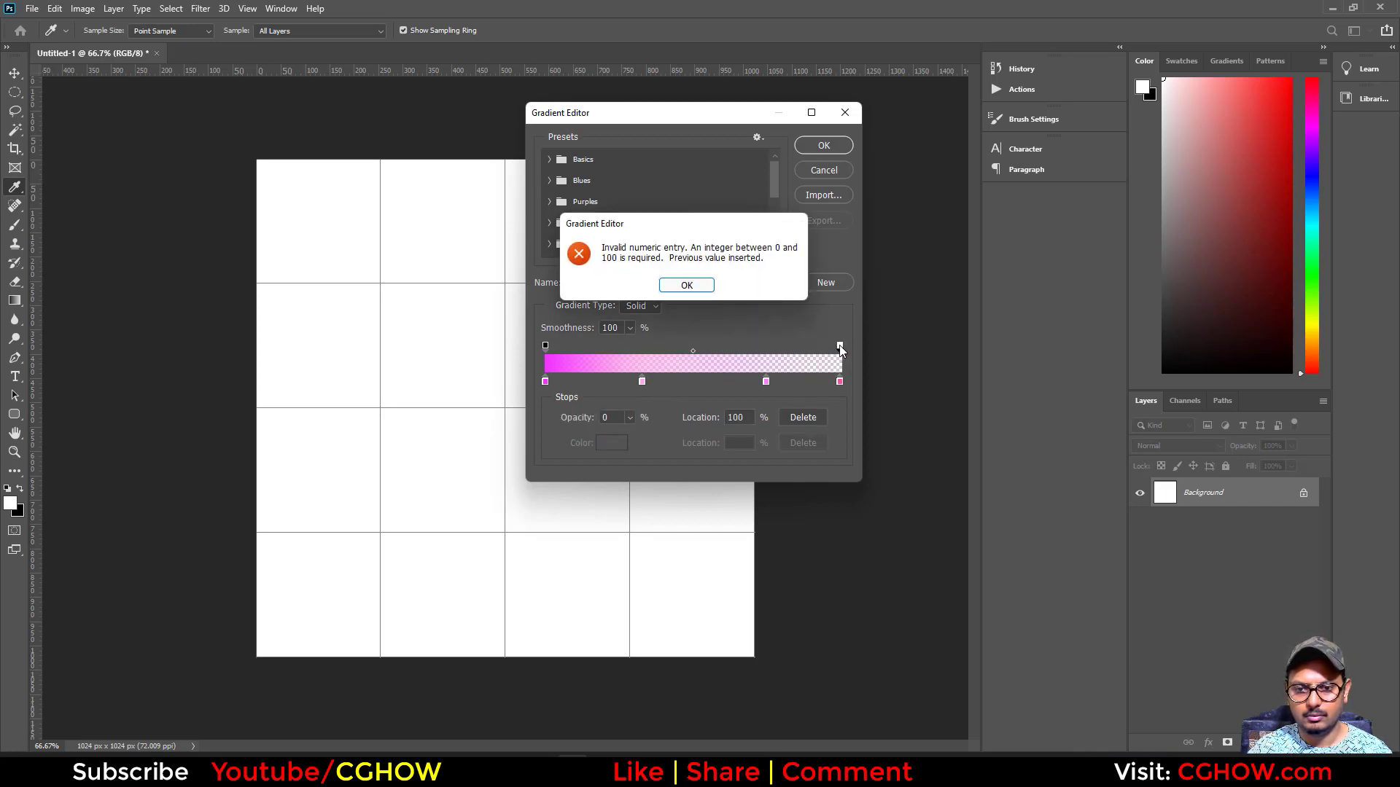
{"action": "left_click", "coordinate": [685, 285]}
{"action": "left_click_drag", "start_coordinate": [839, 346], "coordinate": [756, 361]}
{"action": "key", "text": "ctrl+z"}
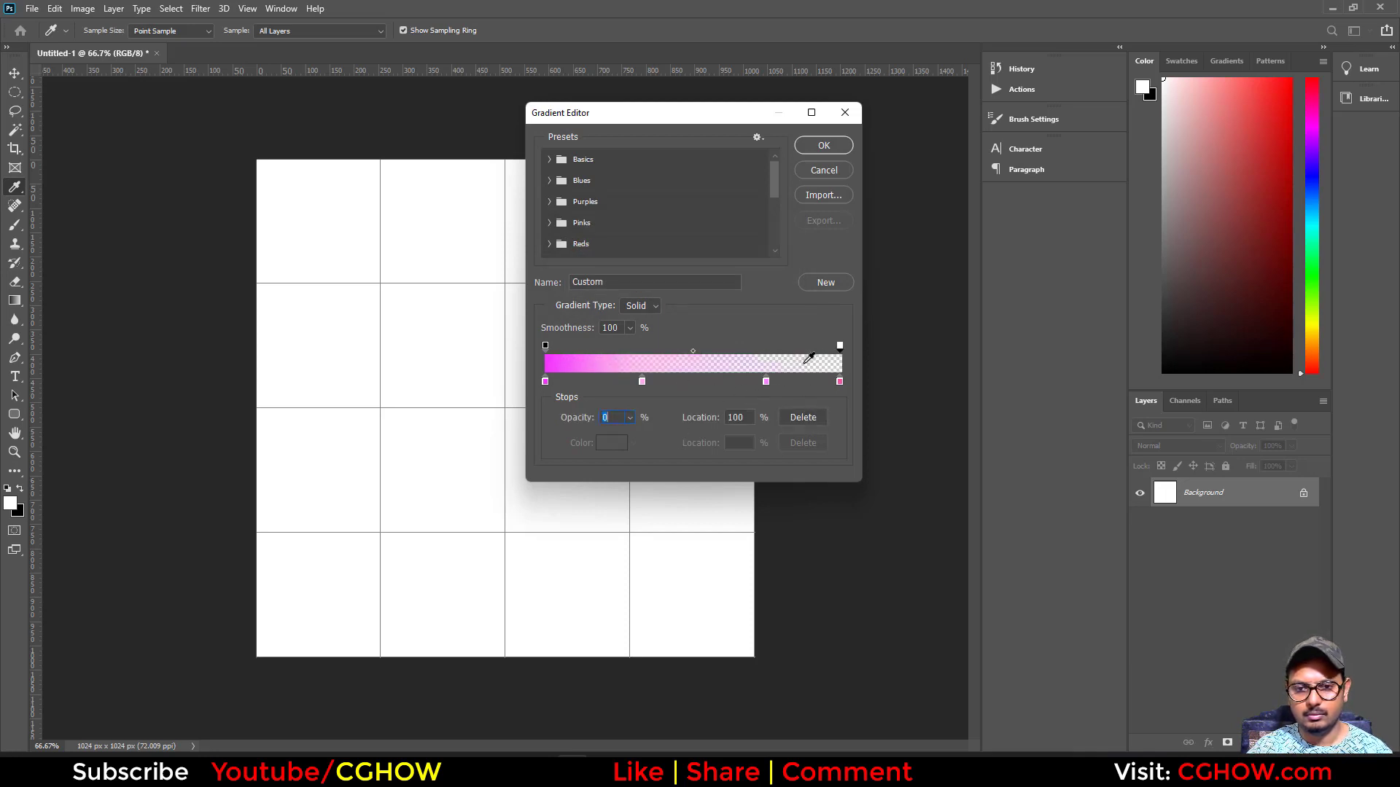
{"action": "left_click", "coordinate": [813, 417]}
{"action": "left_click", "coordinate": [822, 145]}
{"action": "left_click_drag", "start_coordinate": [755, 408], "coordinate": [258, 410]}
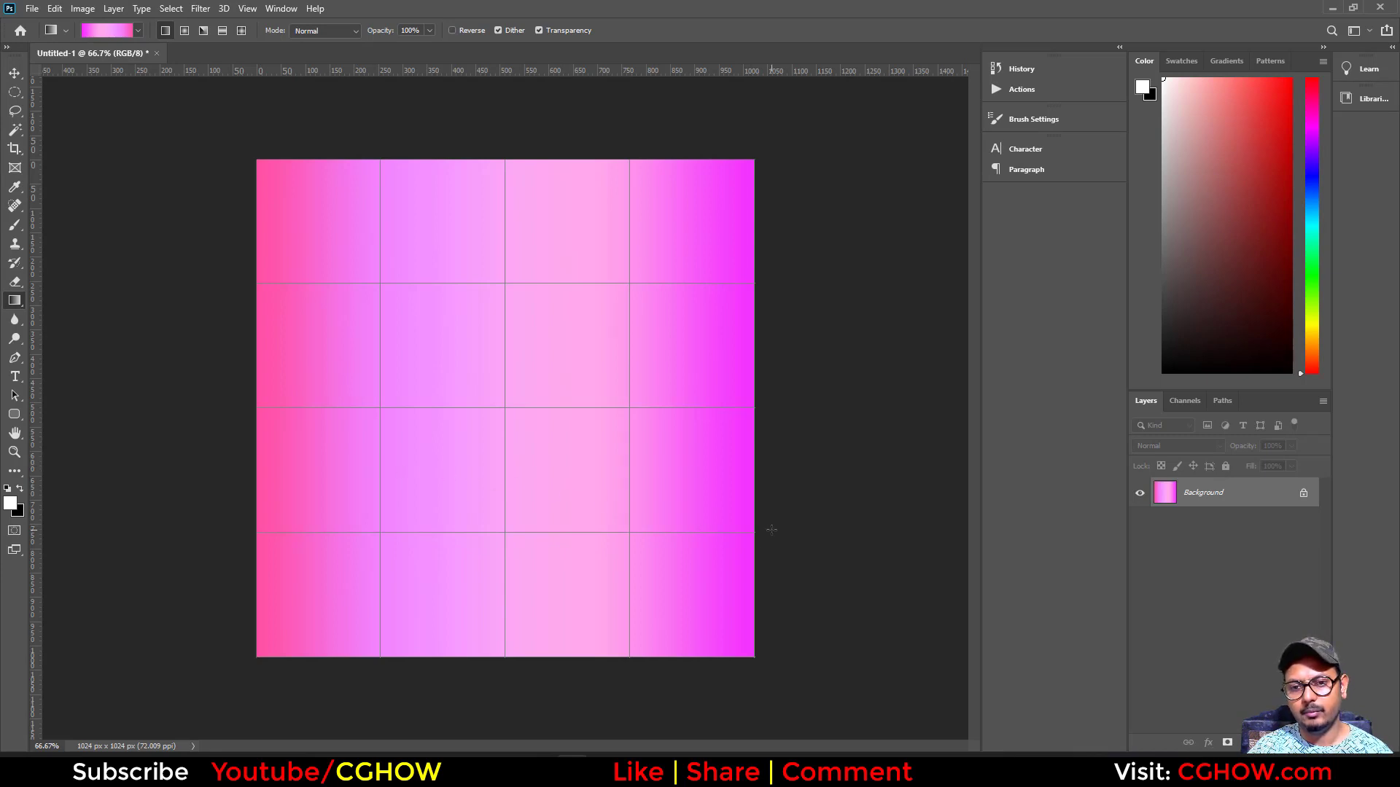
- Save the gradient image to the Desktop as a Targa file named grad
{"action": "key", "text": "ctrl+shift+s"}
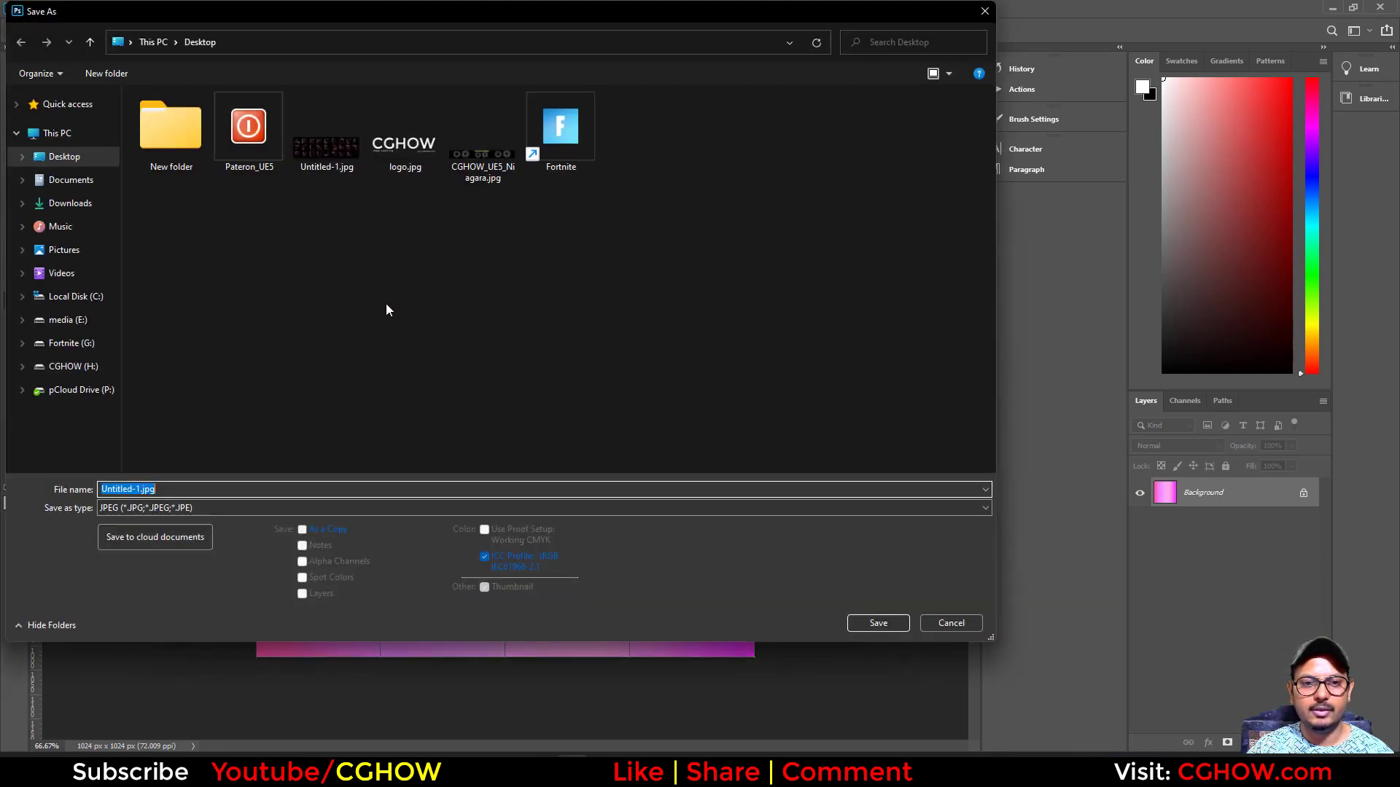
{"action": "left_click", "coordinate": [161, 508]}
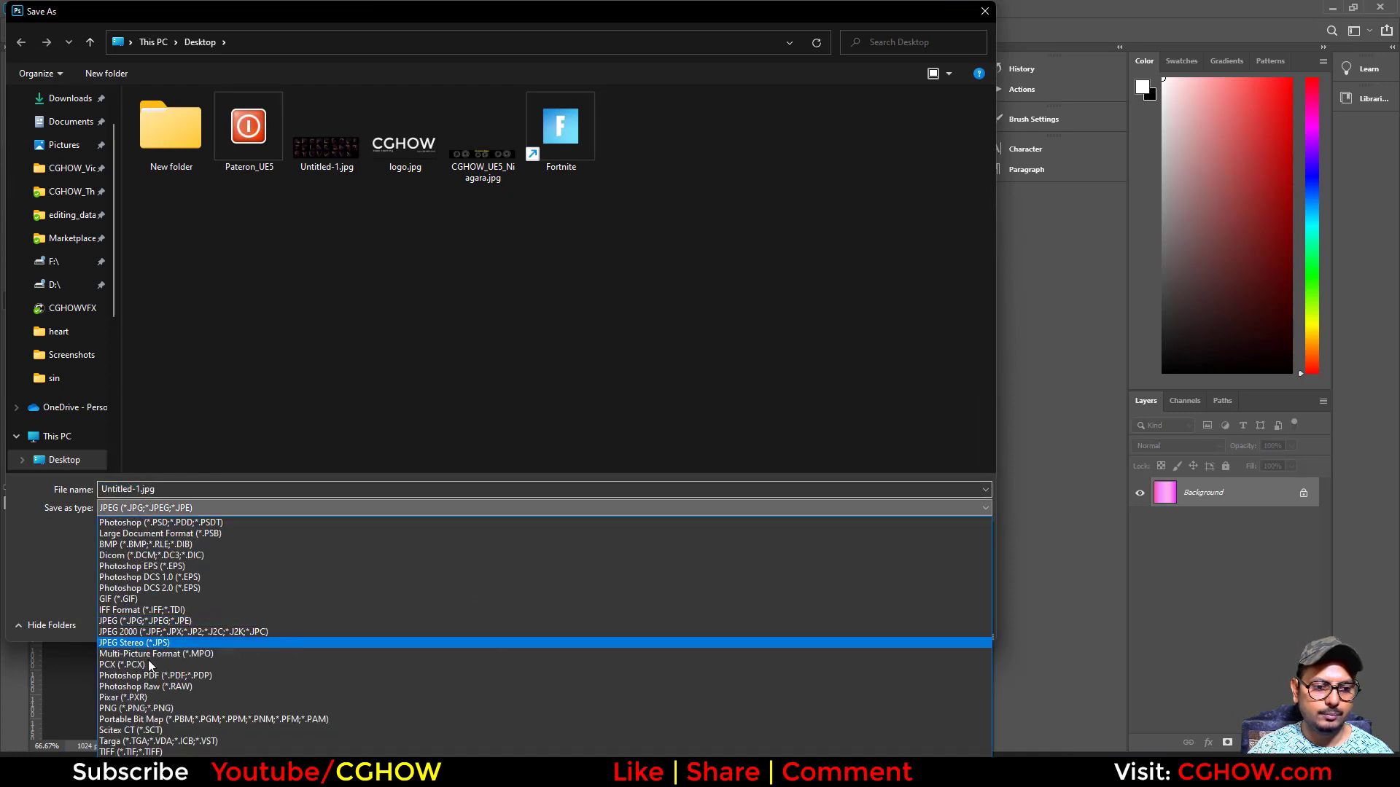
{"action": "left_click", "coordinate": [161, 737]}
{"action": "type", "text": "grad"}
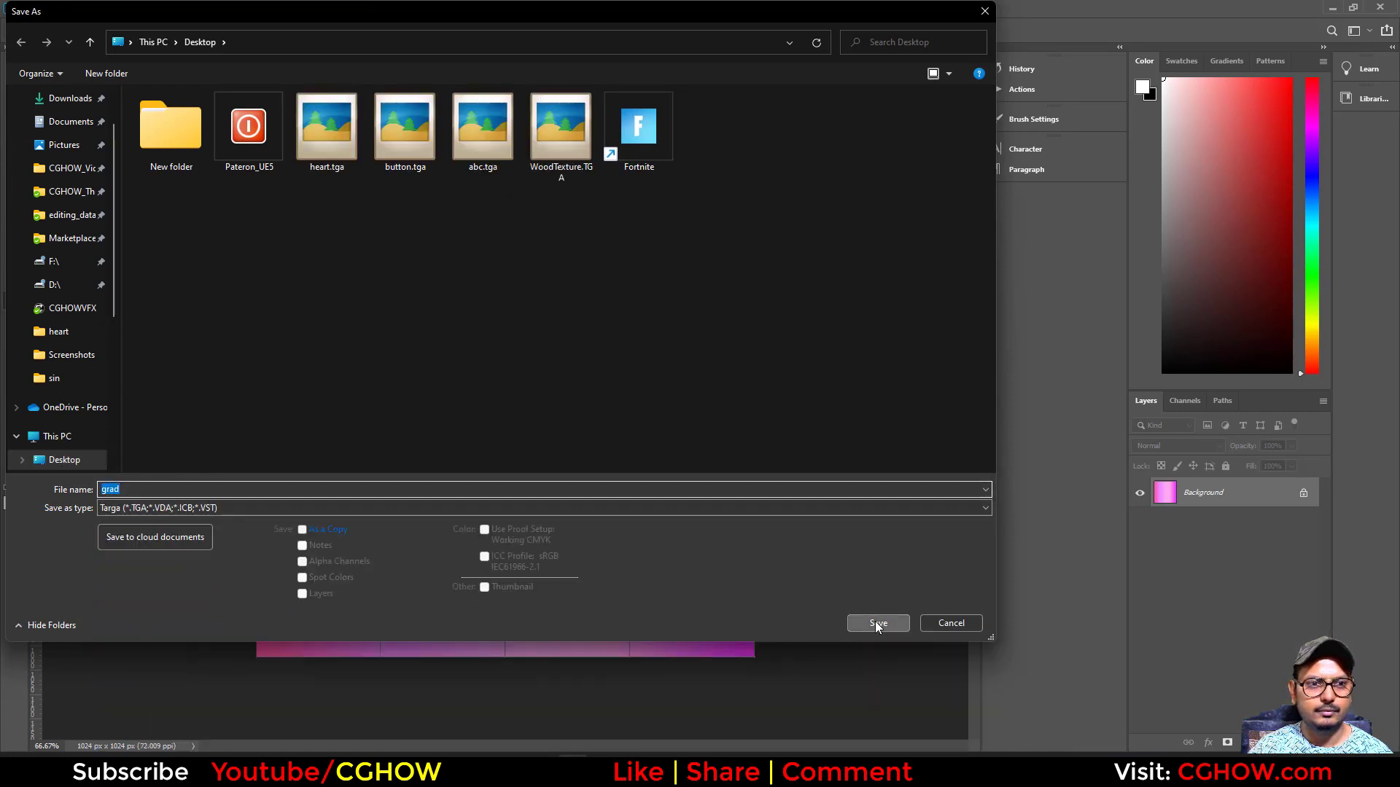
{"action": "left_click", "coordinate": [876, 624]}
{"action": "left_click", "coordinate": [741, 256]}
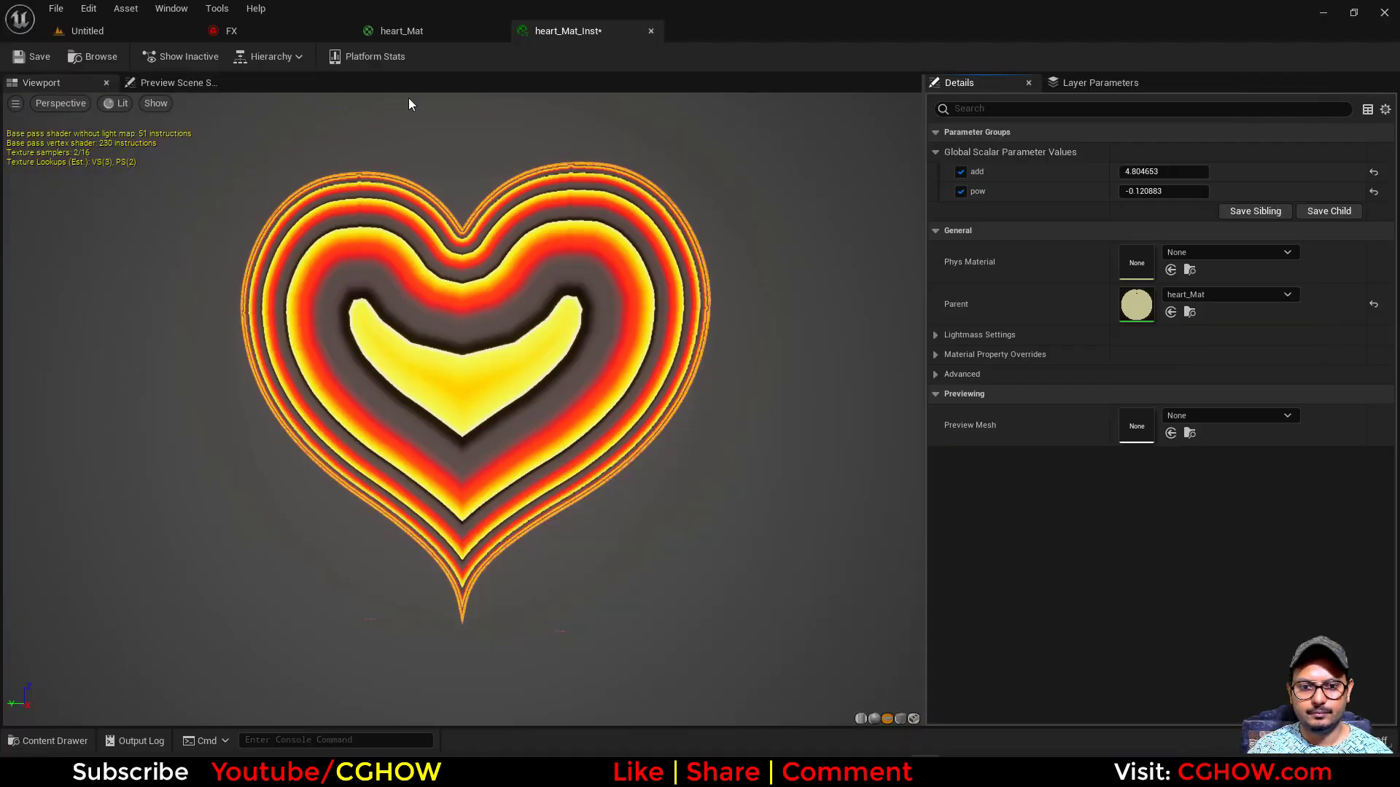
- Switch to Unreal Editor and import the grad texture into the CGHOWVFX/button folder
{"action": "left_click", "coordinate": [166, 33]}
{"action": "right_click", "coordinate": [677, 592]}
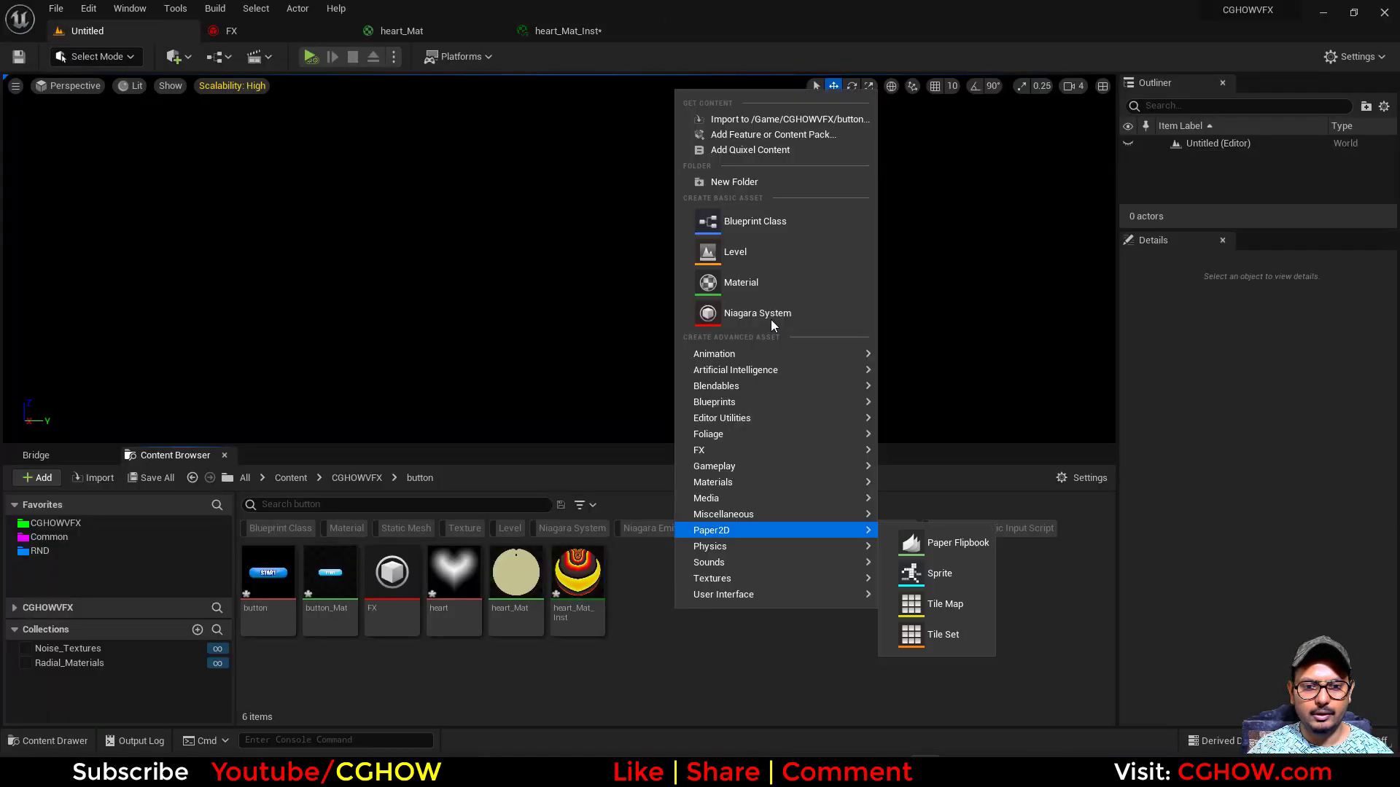
{"action": "left_click", "coordinate": [751, 115]}
{"action": "double_click", "coordinate": [349, 147]}
- Assign the grad texture to the gradient Texture Sample in heart_Mat and apply the material
{"action": "left_click", "coordinate": [572, 31]}
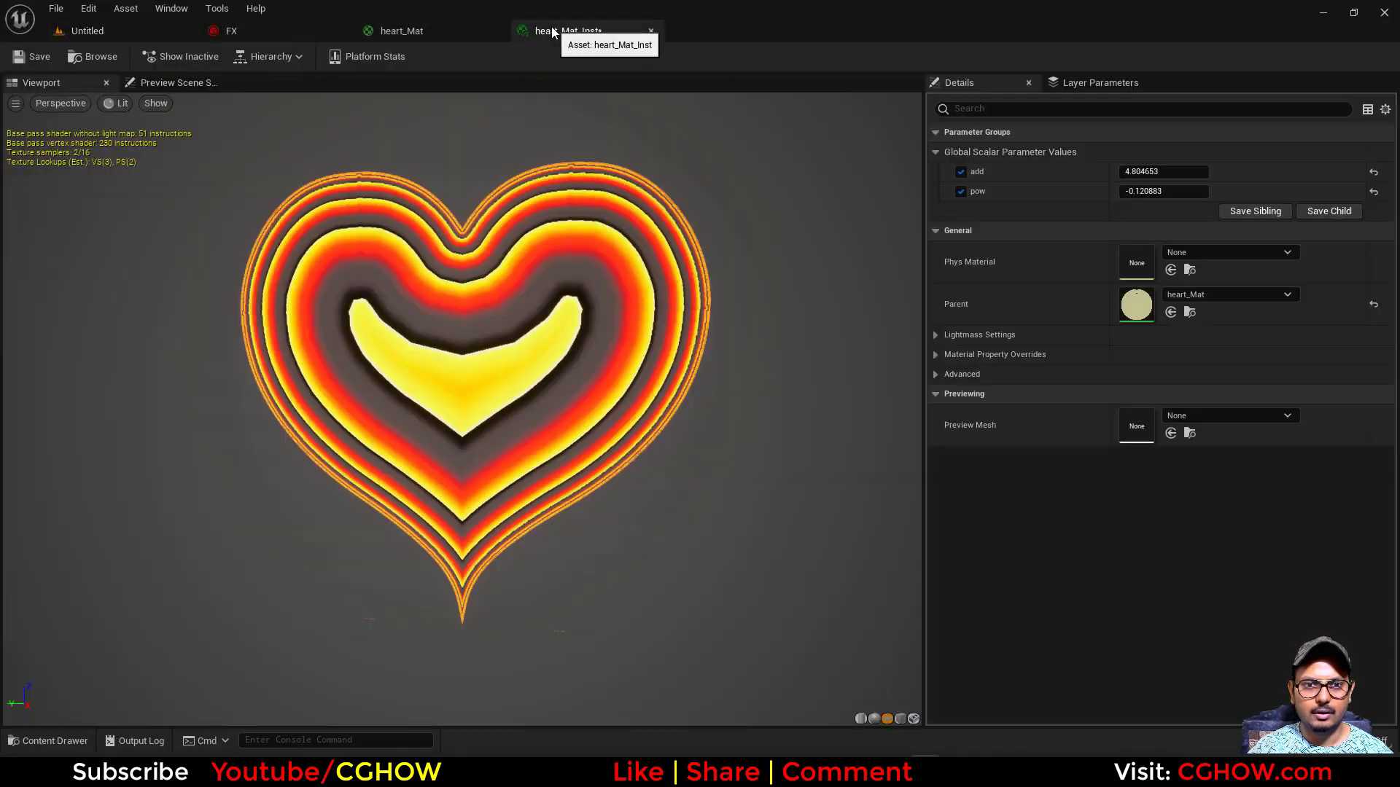
{"action": "left_click", "coordinate": [405, 30]}
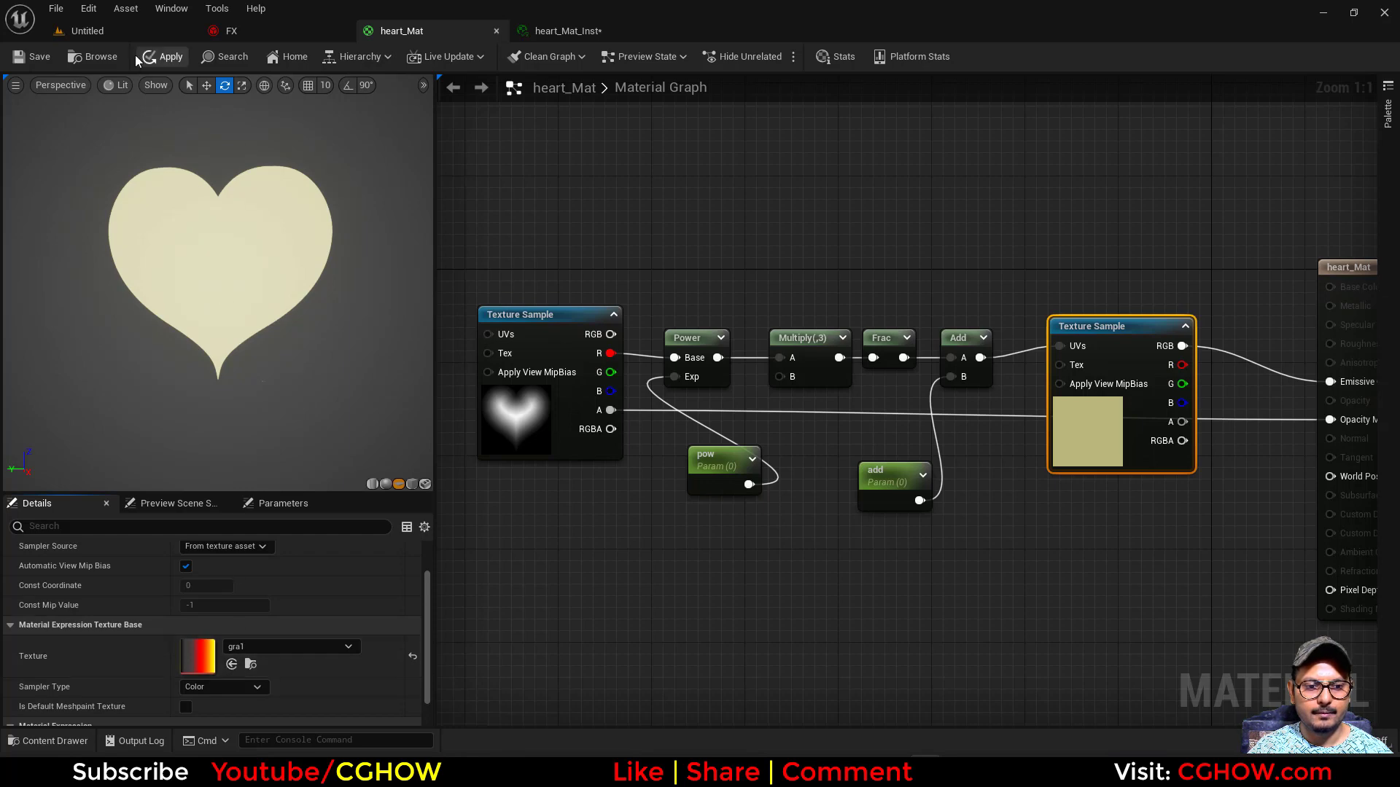
{"action": "left_click", "coordinate": [107, 31]}
{"action": "left_click", "coordinate": [563, 32]}
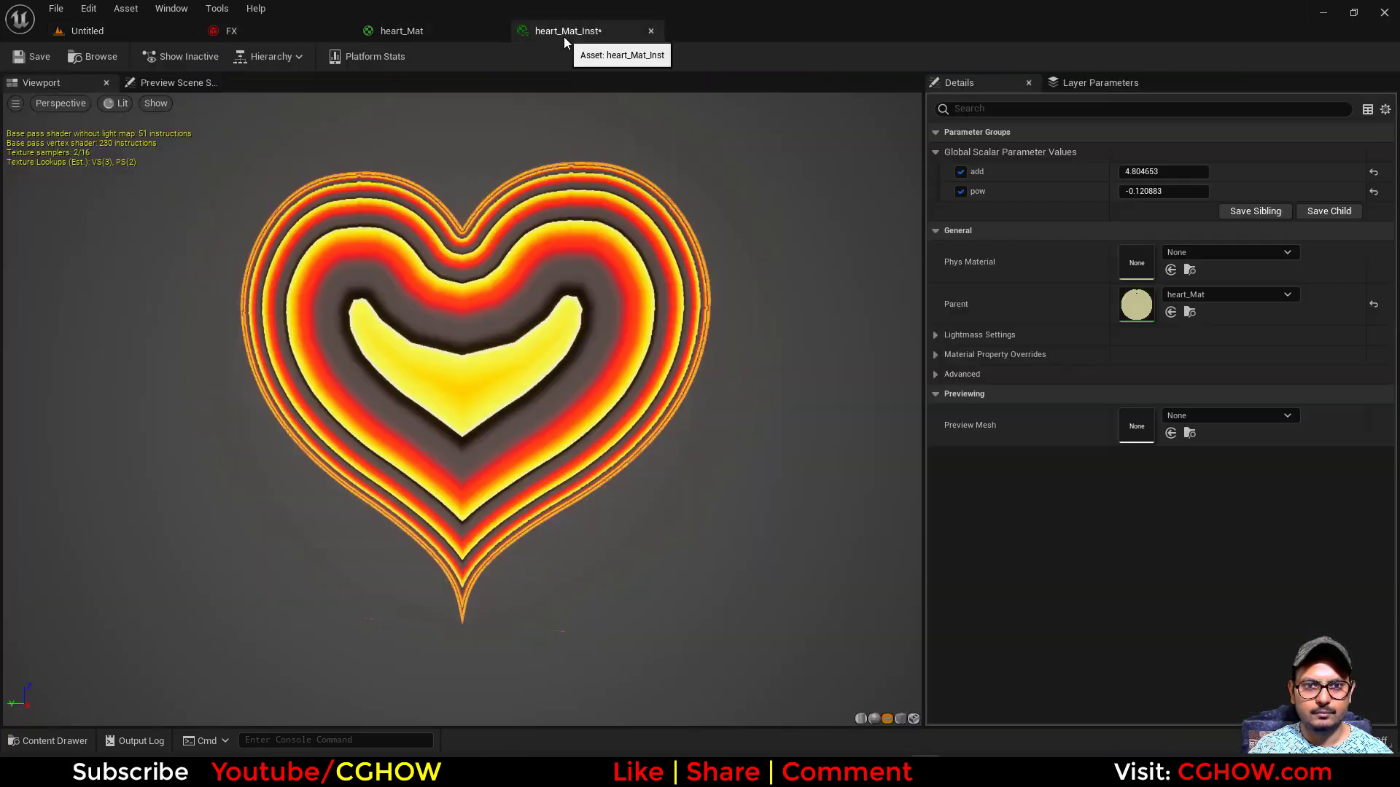
{"action": "left_click", "coordinate": [395, 32]}
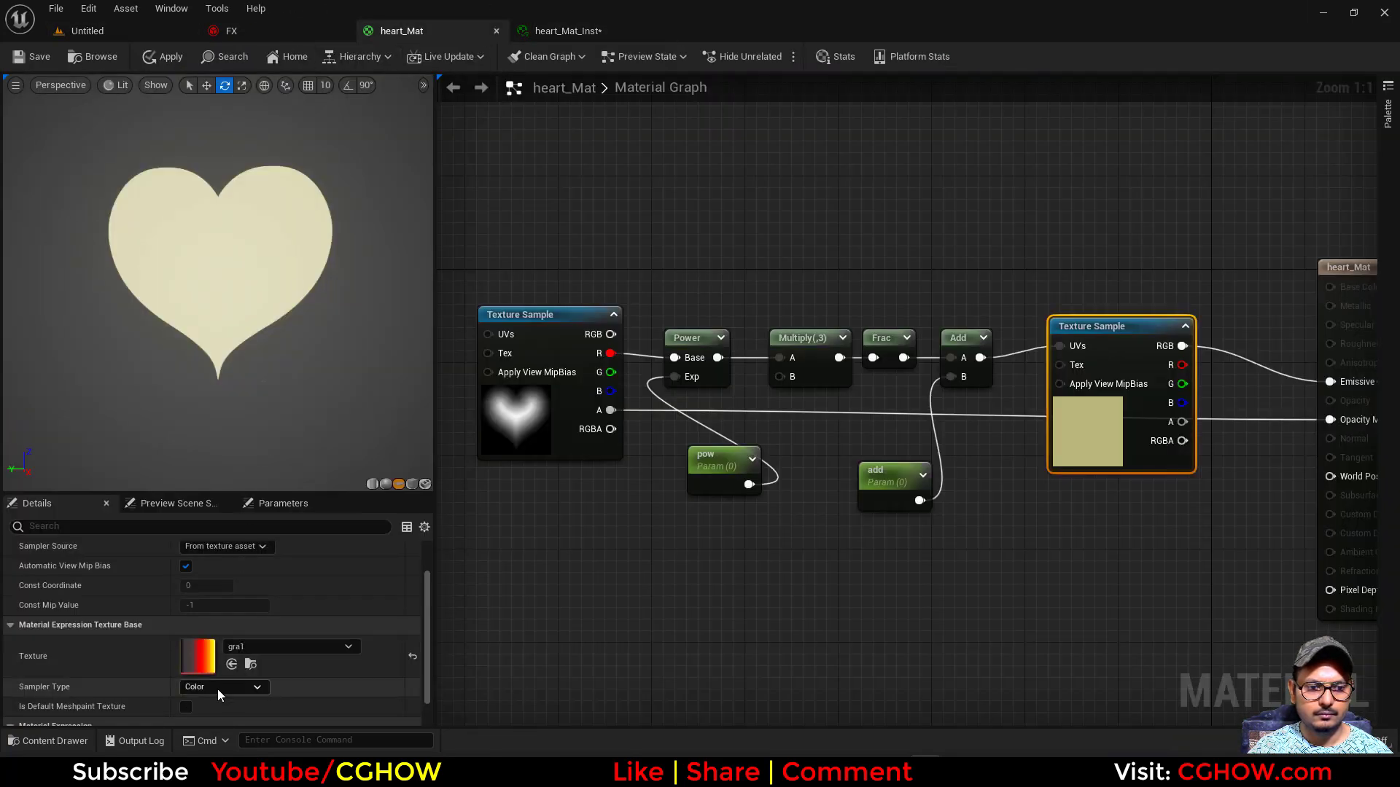
{"action": "left_click", "coordinate": [231, 660]}
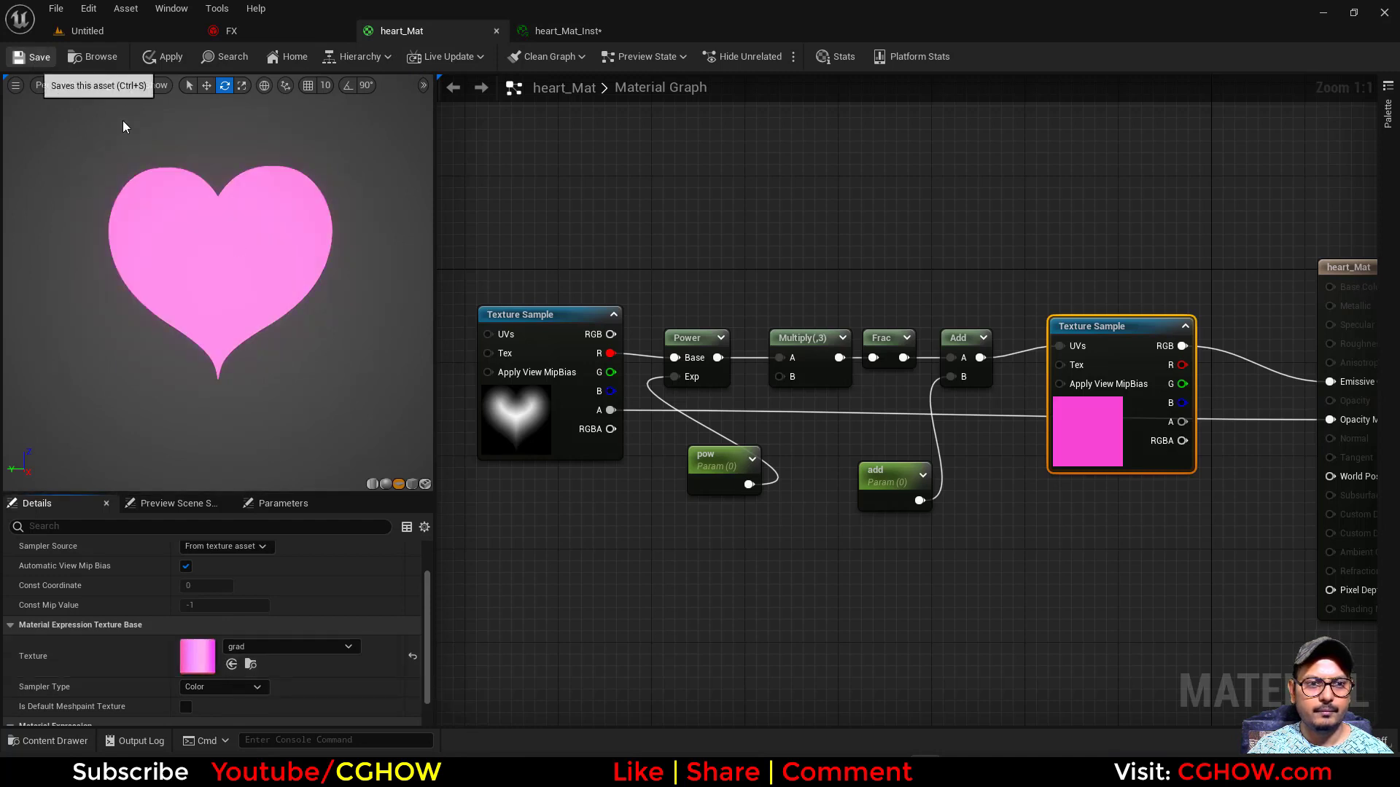
{"action": "left_click", "coordinate": [137, 58]}
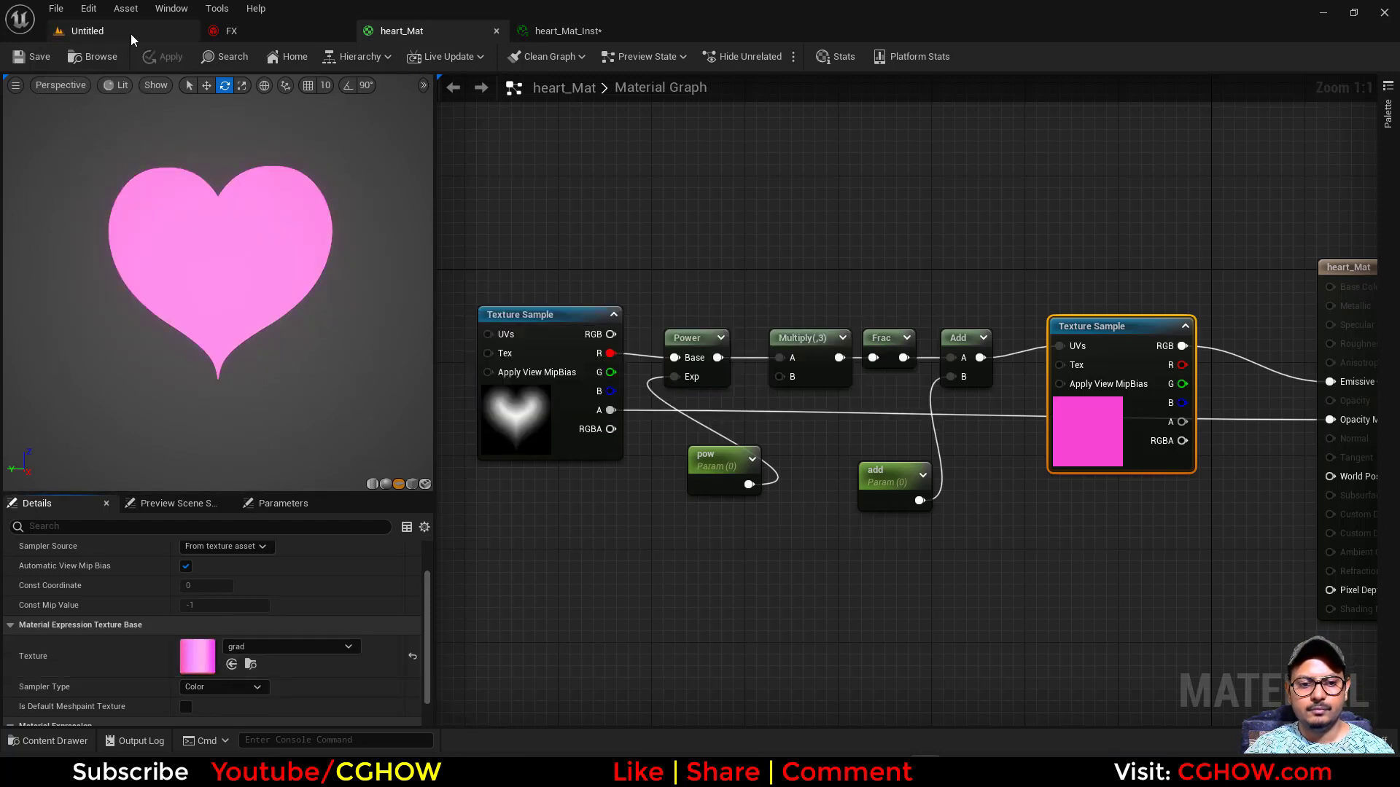
- Save all modified assets in the CGHOWVFX/button project folder
{"action": "left_click", "coordinate": [130, 34]}
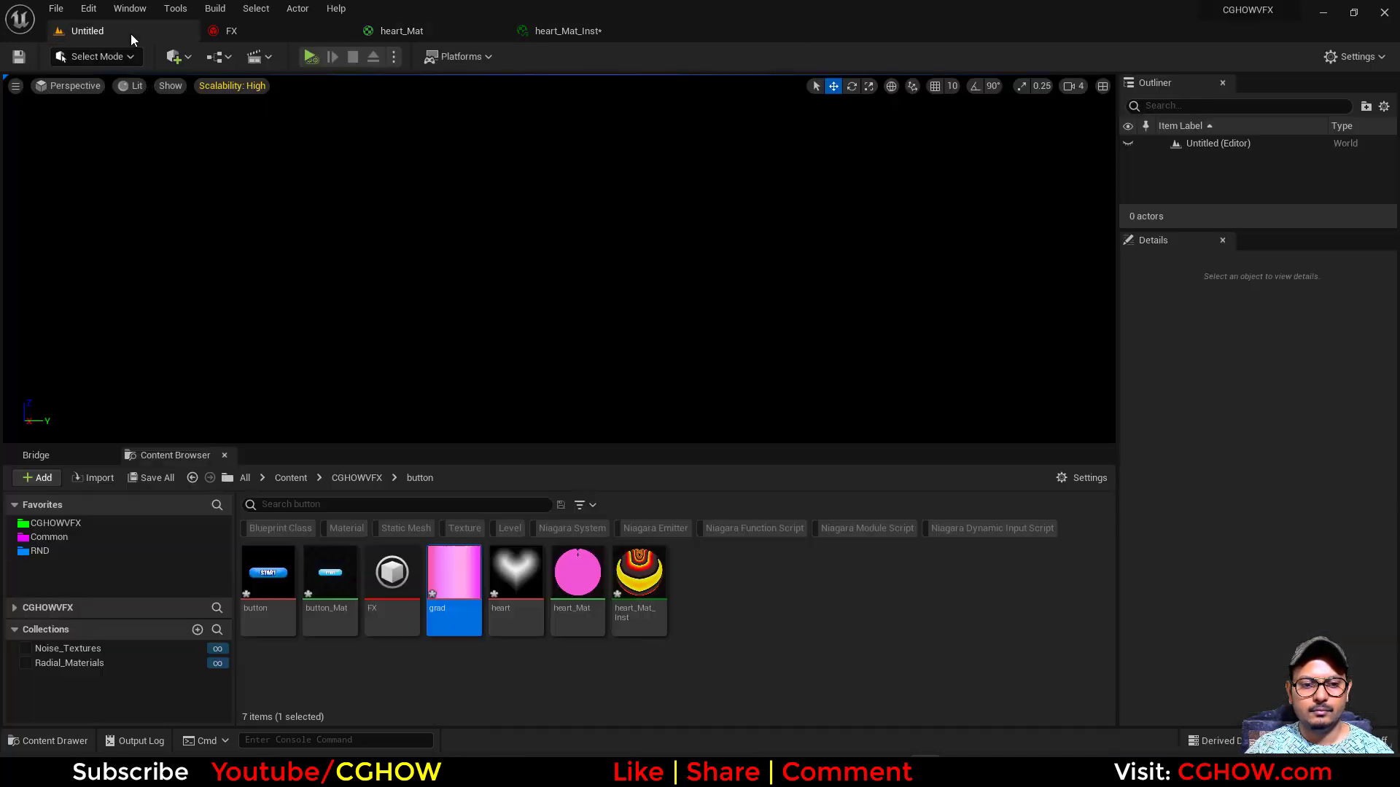
{"action": "left_click", "coordinate": [155, 478]}
{"action": "left_click", "coordinate": [813, 546]}
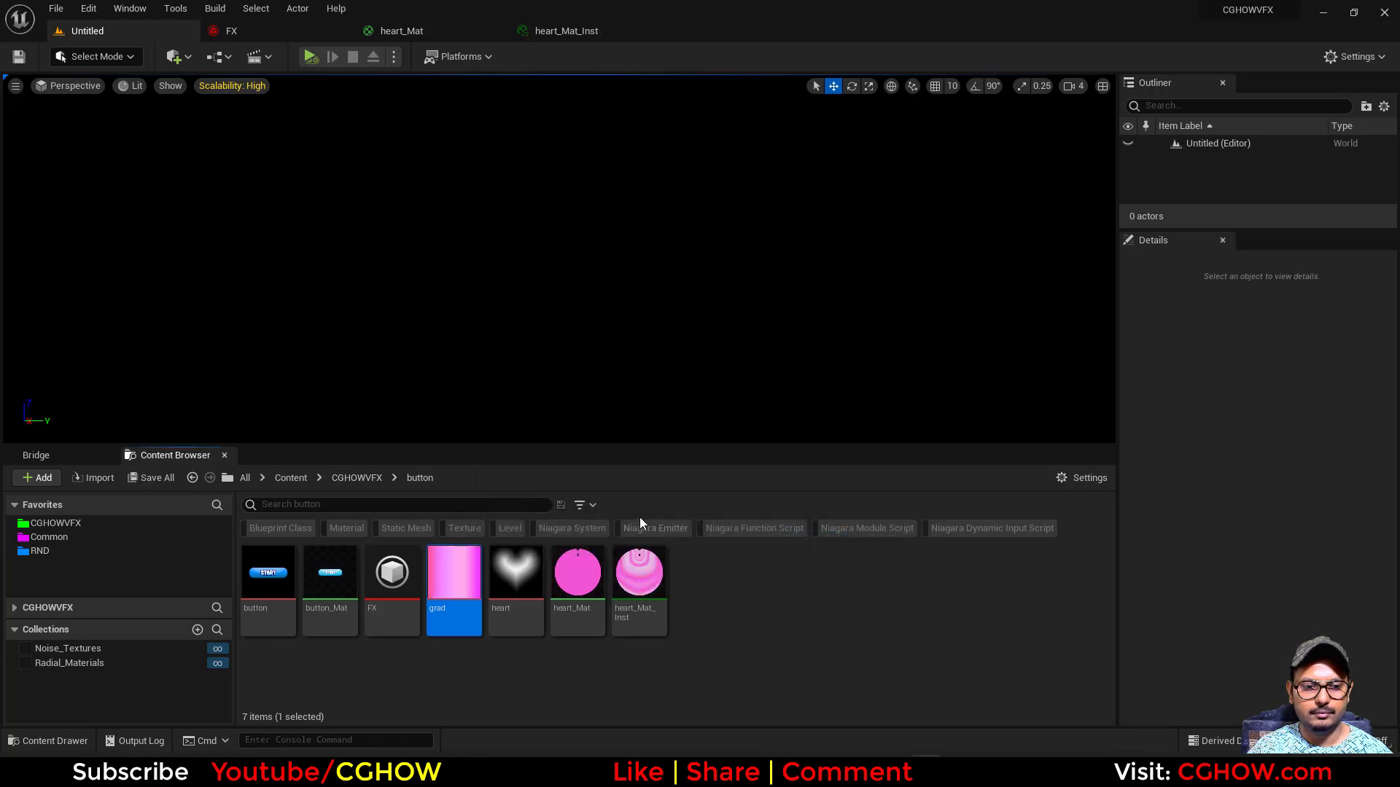
- Set add to about 5.92 and pow to about 0.55 in heart_Mat_Inst, save it, and close its editor
{"action": "left_click", "coordinate": [538, 33]}
{"action": "mouse_move", "coordinate": [1163, 191]}
{"action": "left_mouse_down"}
{"action": "mouse_move", "coordinate": [1210, 191]}
{"action": "mouse_move", "coordinate": [1160, 191]}
{"action": "mouse_move", "coordinate": [1175, 191]}
{"action": "left_mouse_up"}
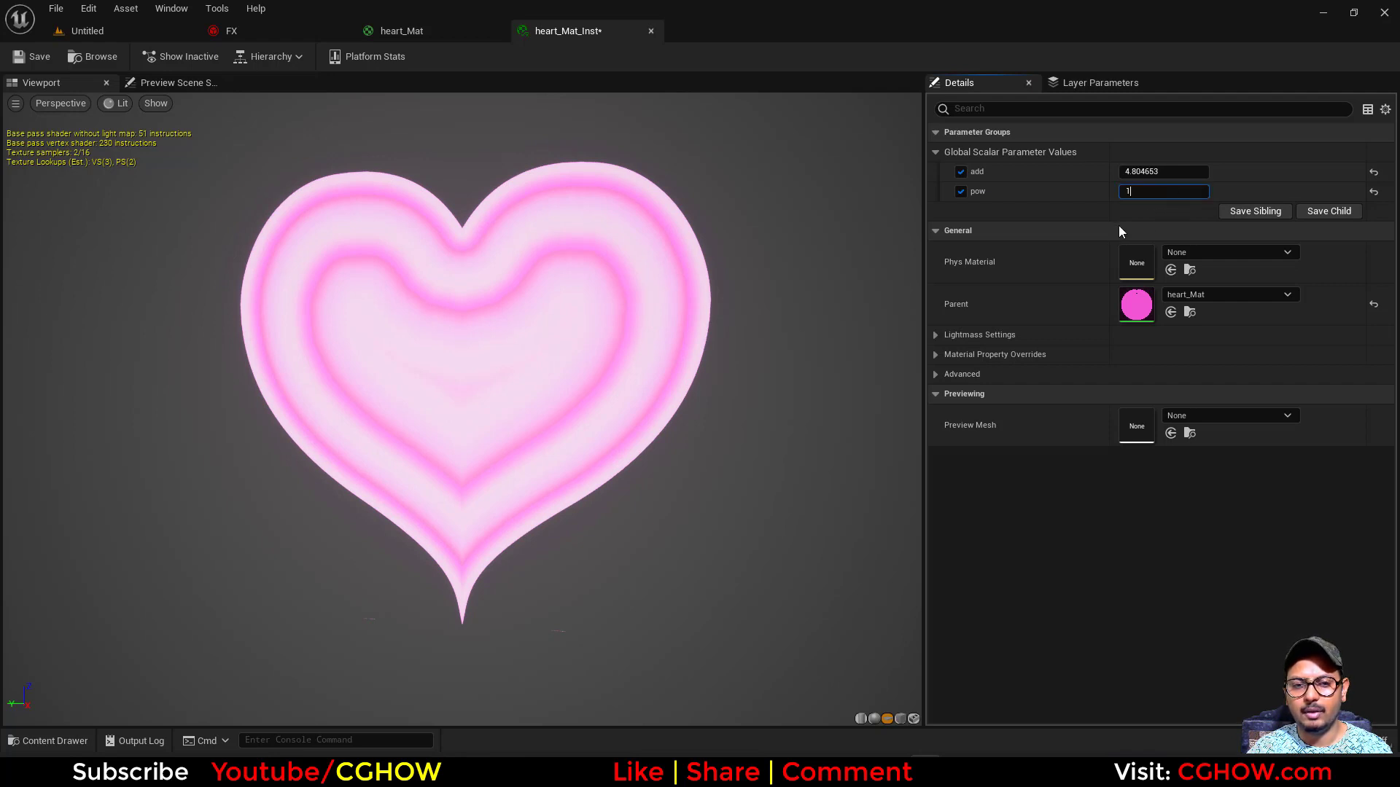
{"action": "type", "text": "1"}
{"action": "key", "text": "Return"}
{"action": "mouse_move", "coordinate": [1153, 172]}
{"action": "left_mouse_down"}
{"action": "mouse_move", "coordinate": [1128, 193]}
{"action": "mouse_move", "coordinate": [1175, 193]}
{"action": "mouse_move", "coordinate": [1147, 194]}
{"action": "left_mouse_up"}
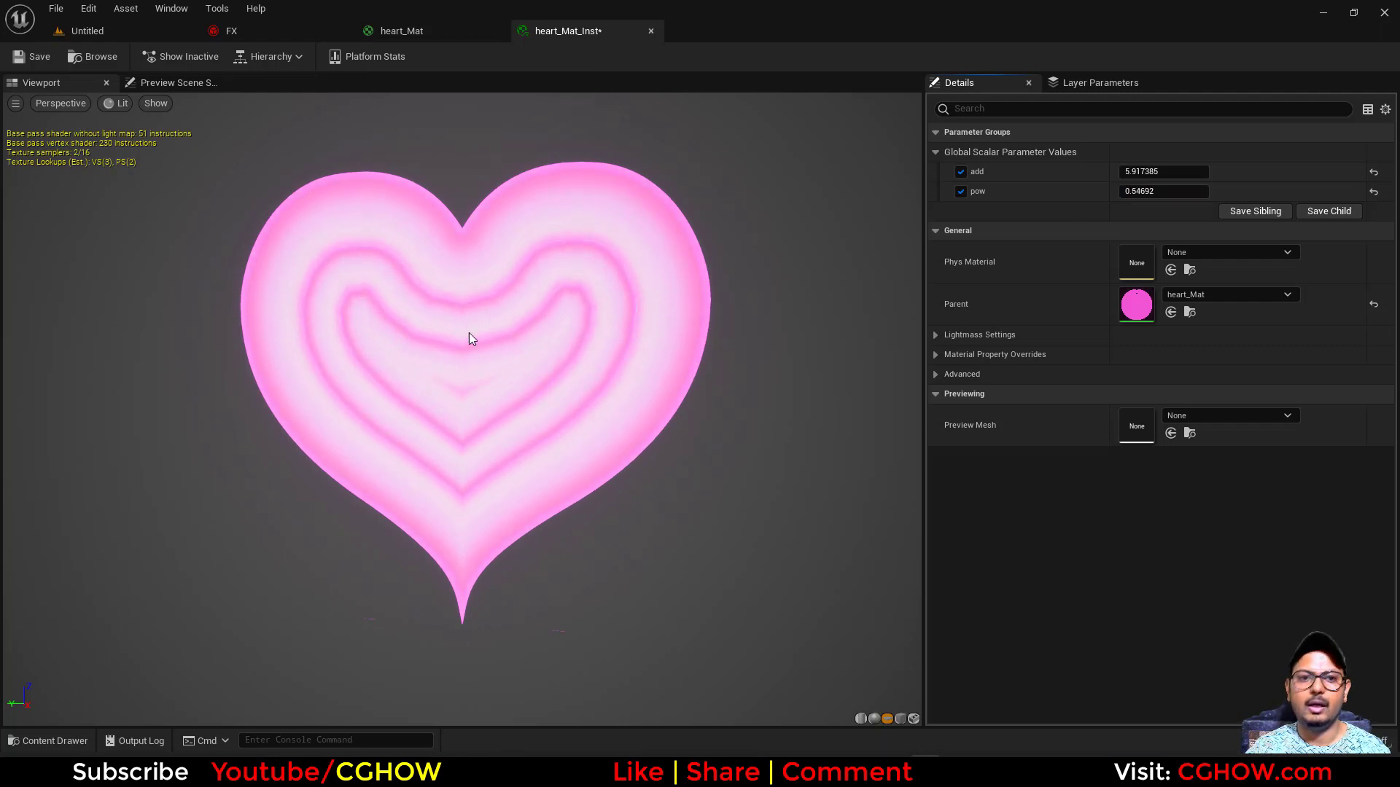
{"action": "left_click_drag", "start_coordinate": [559, 376], "coordinate": [435, 303]}
{"action": "left_click", "coordinate": [25, 57]}
{"action": "left_click", "coordinate": [651, 31]}
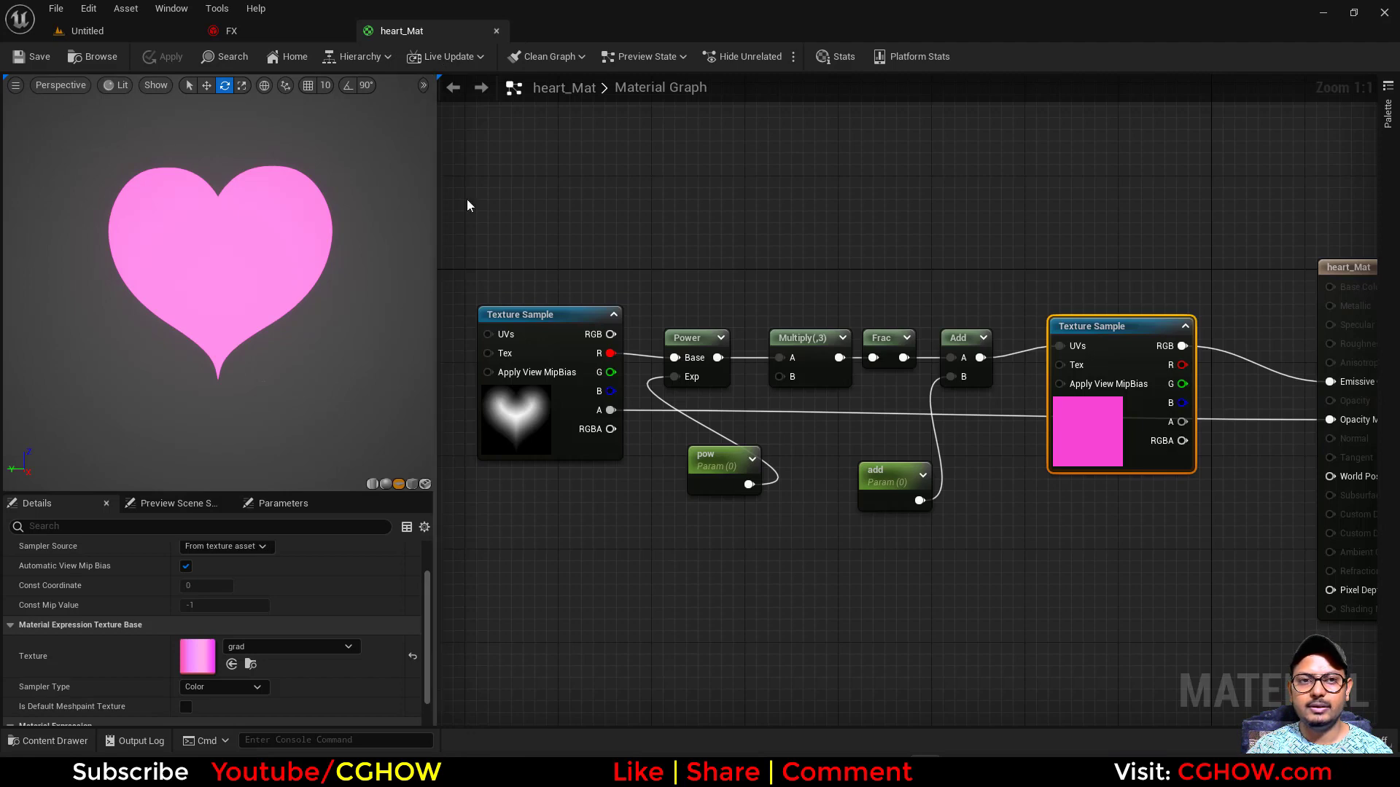
- Select the heart_Mat_Inst asset, then duplicate the button emitter in the FX system and name the copy shooting_heart
{"action": "left_click", "coordinate": [222, 30]}
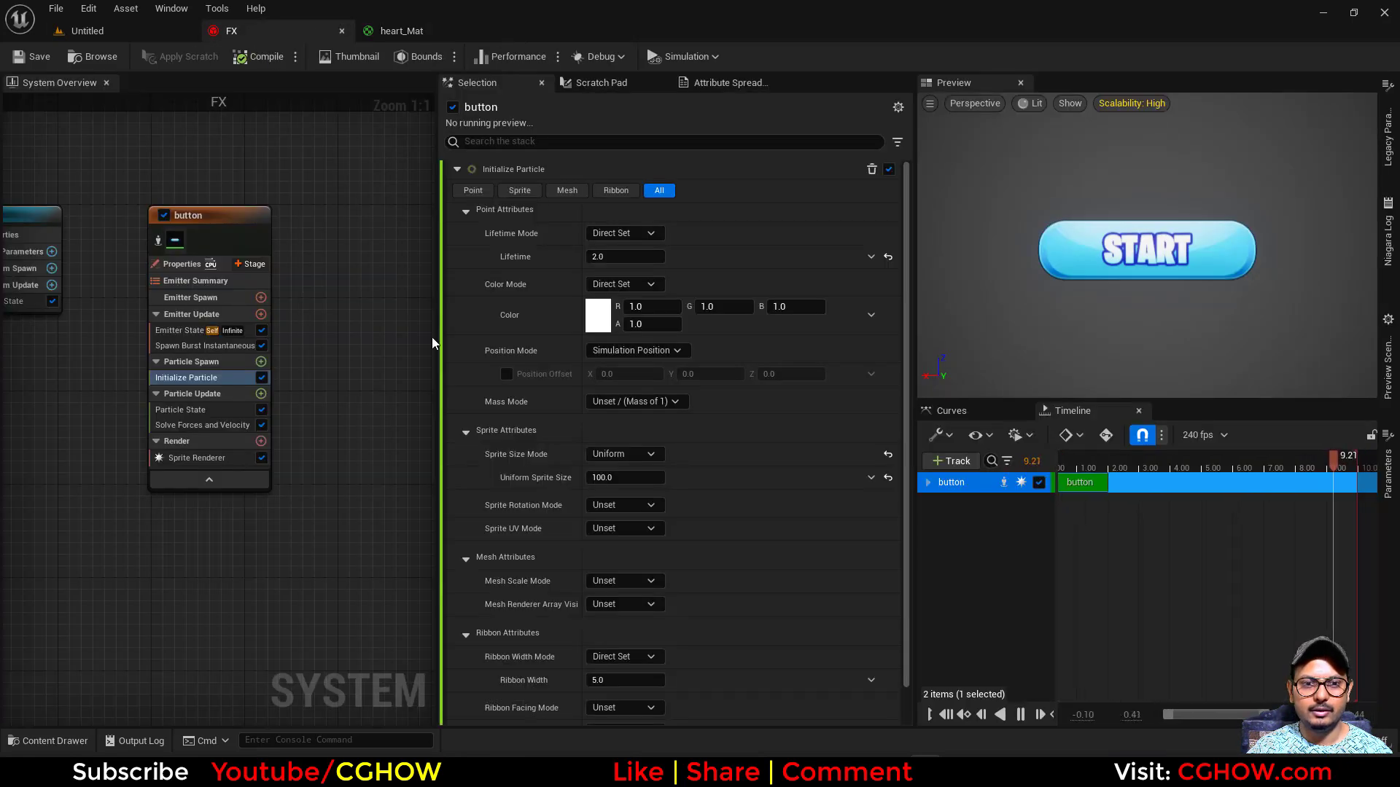
{"action": "left_click", "coordinate": [95, 31]}
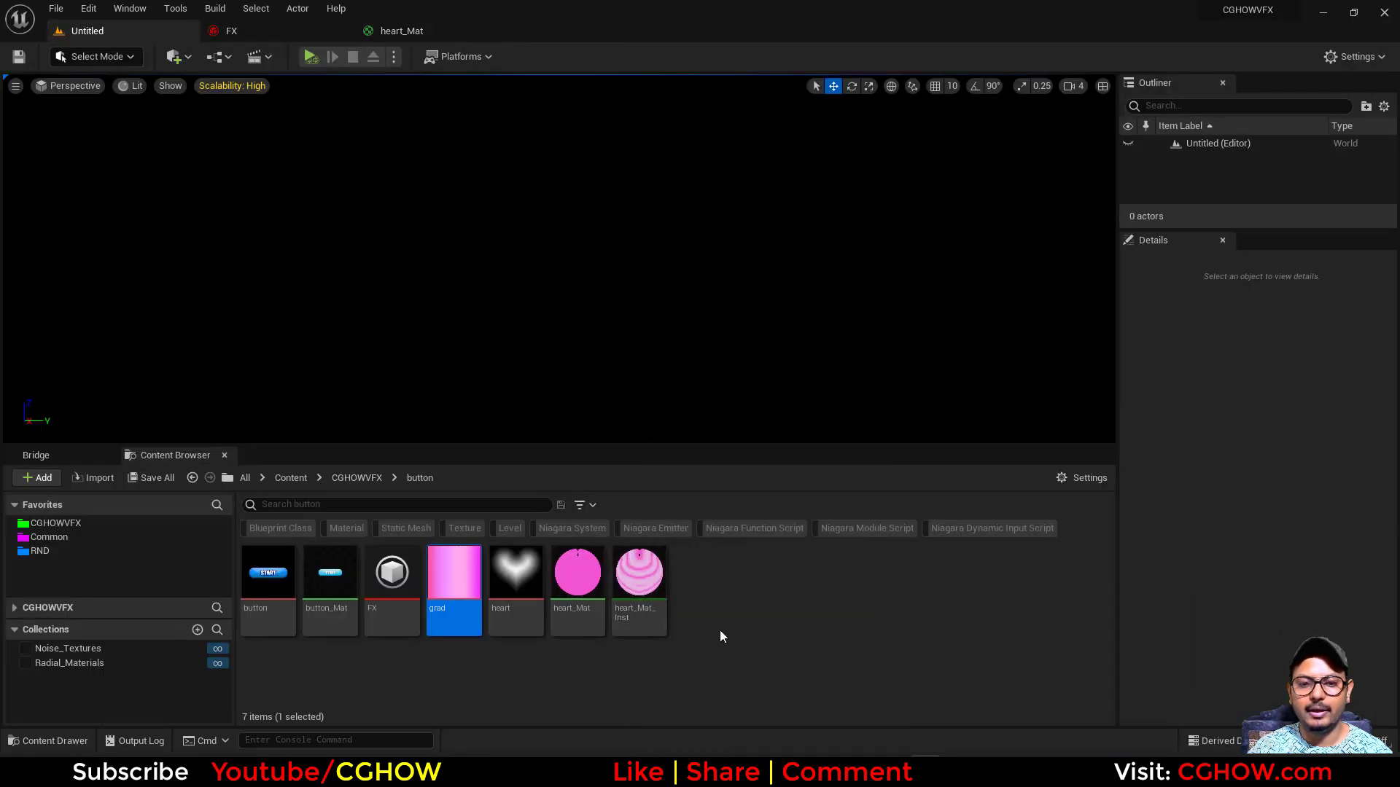
{"action": "left_click", "coordinate": [639, 583]}
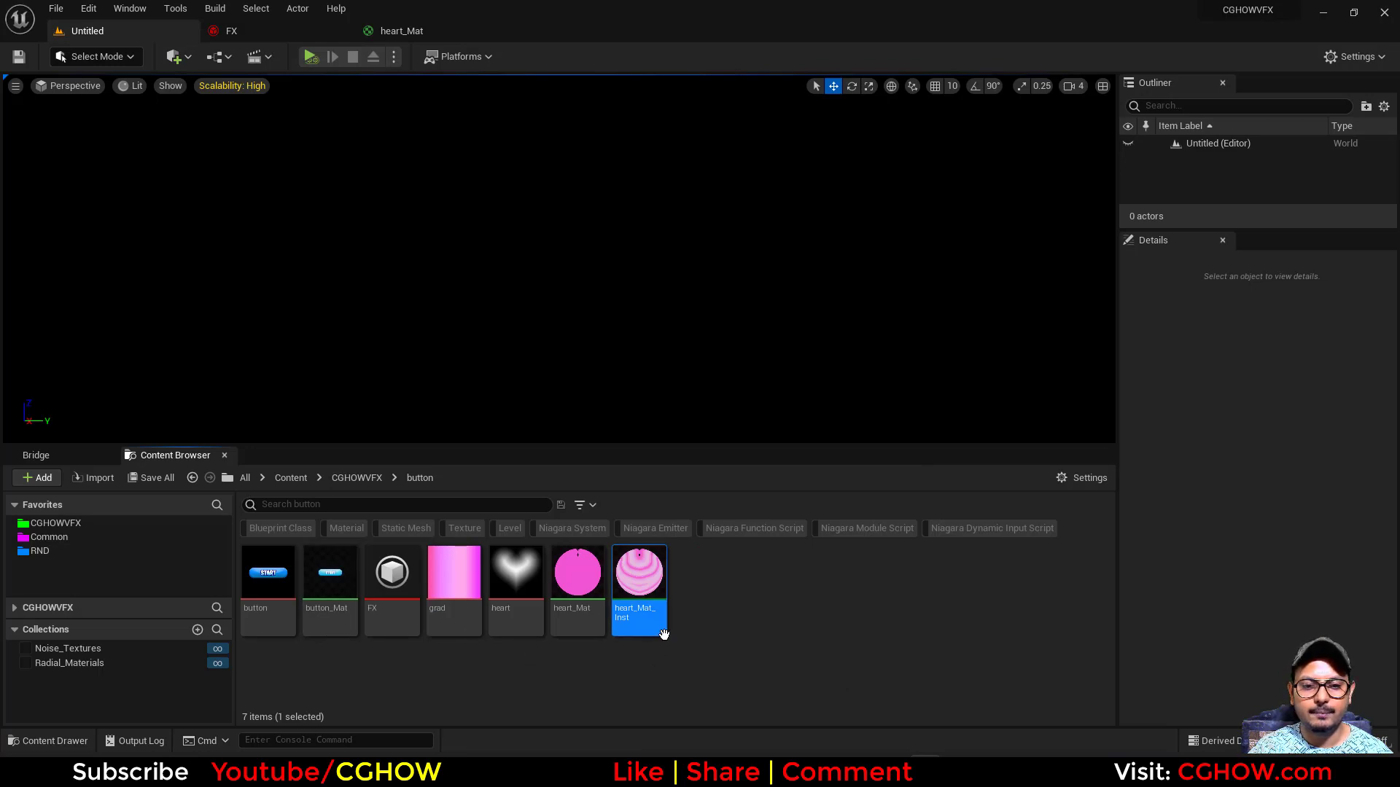
{"action": "left_click", "coordinate": [258, 33]}
{"action": "right_click_drag", "start_coordinate": [328, 237], "coordinate": [163, 249]}
{"action": "left_click", "coordinate": [102, 231]}
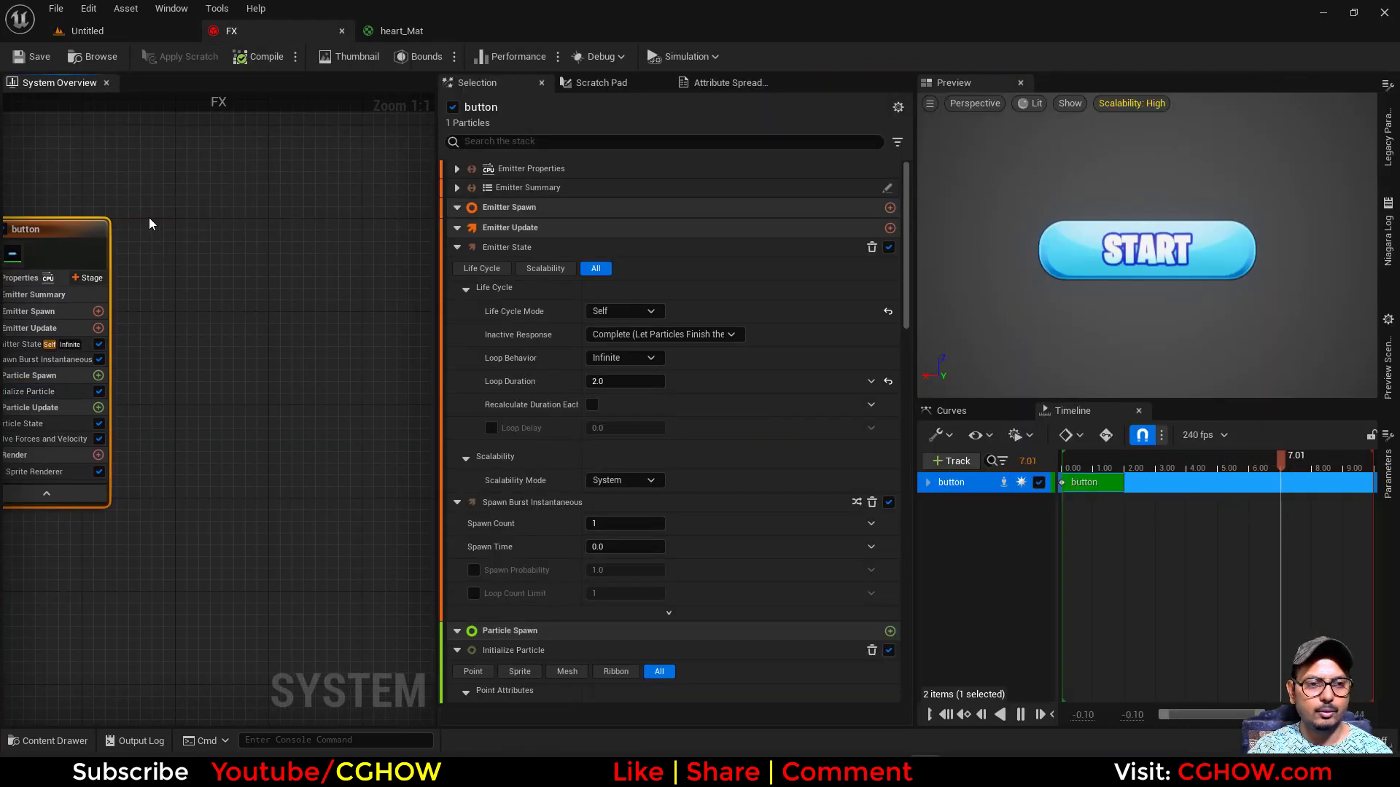
{"action": "key", "text": "ctrl+d"}
{"action": "type", "text": "shooting_"}
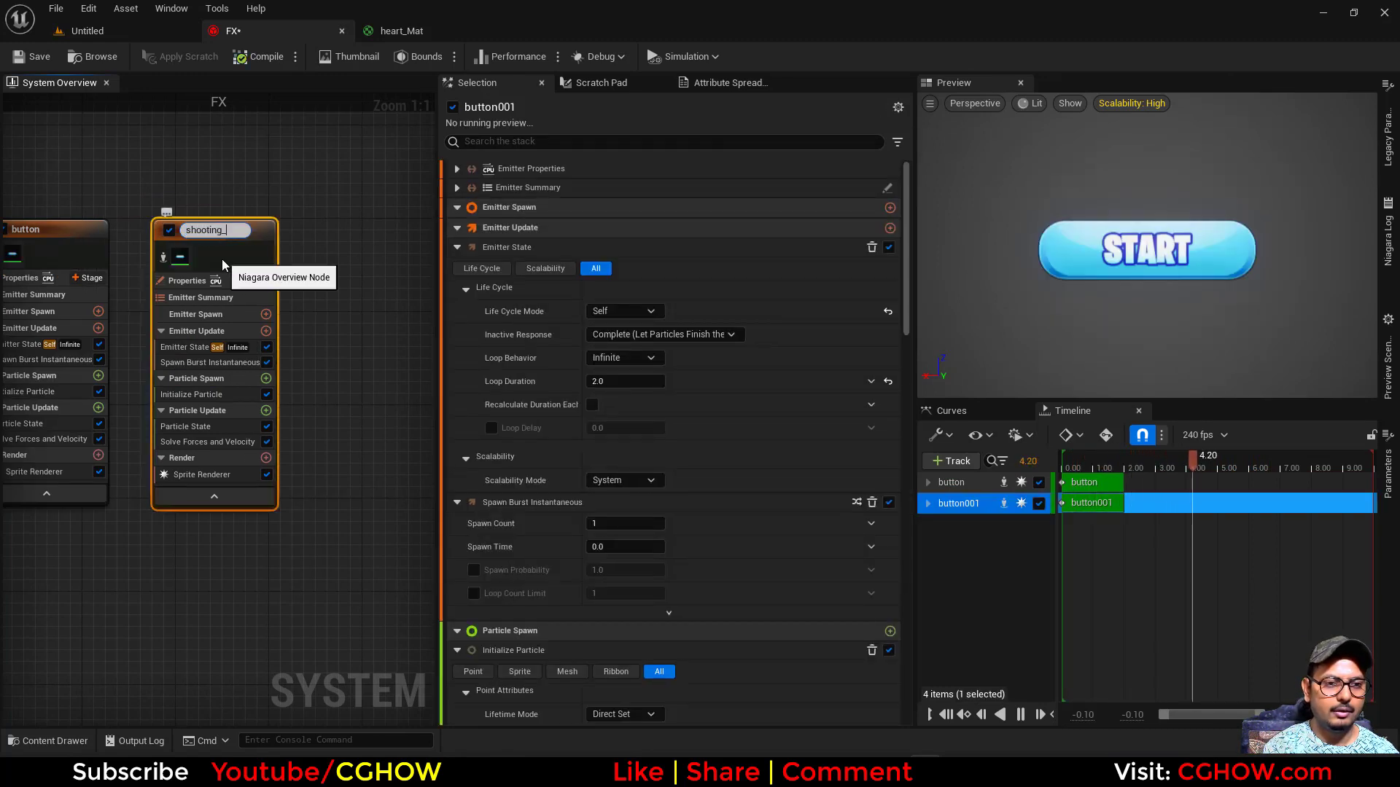
{"action": "type", "text": "heart"}
{"action": "key", "text": "Return"}
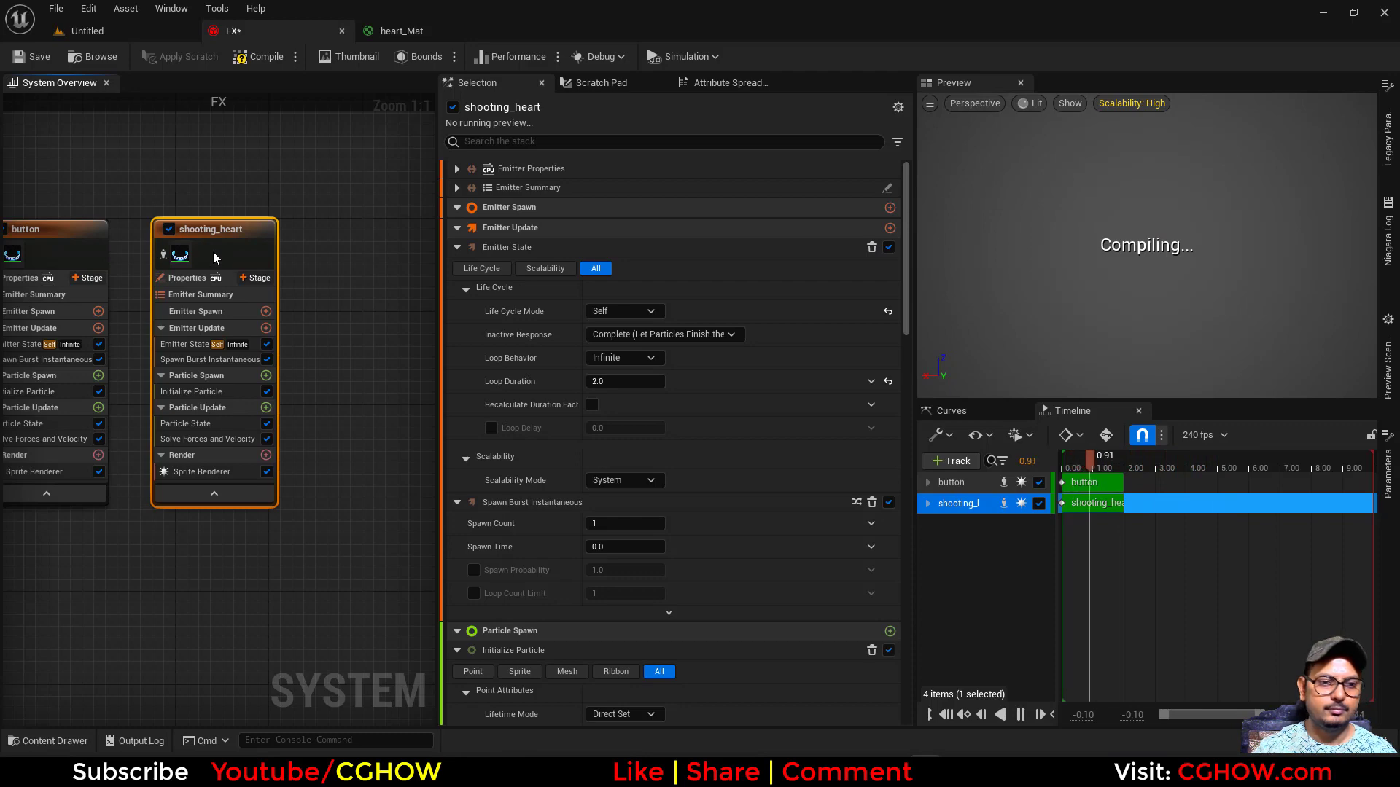
- Close the heart_Mat editor and assign heart_Mat_Inst as the material of shooting_heart's Sprite Renderer
{"action": "left_click", "coordinate": [116, 30]}
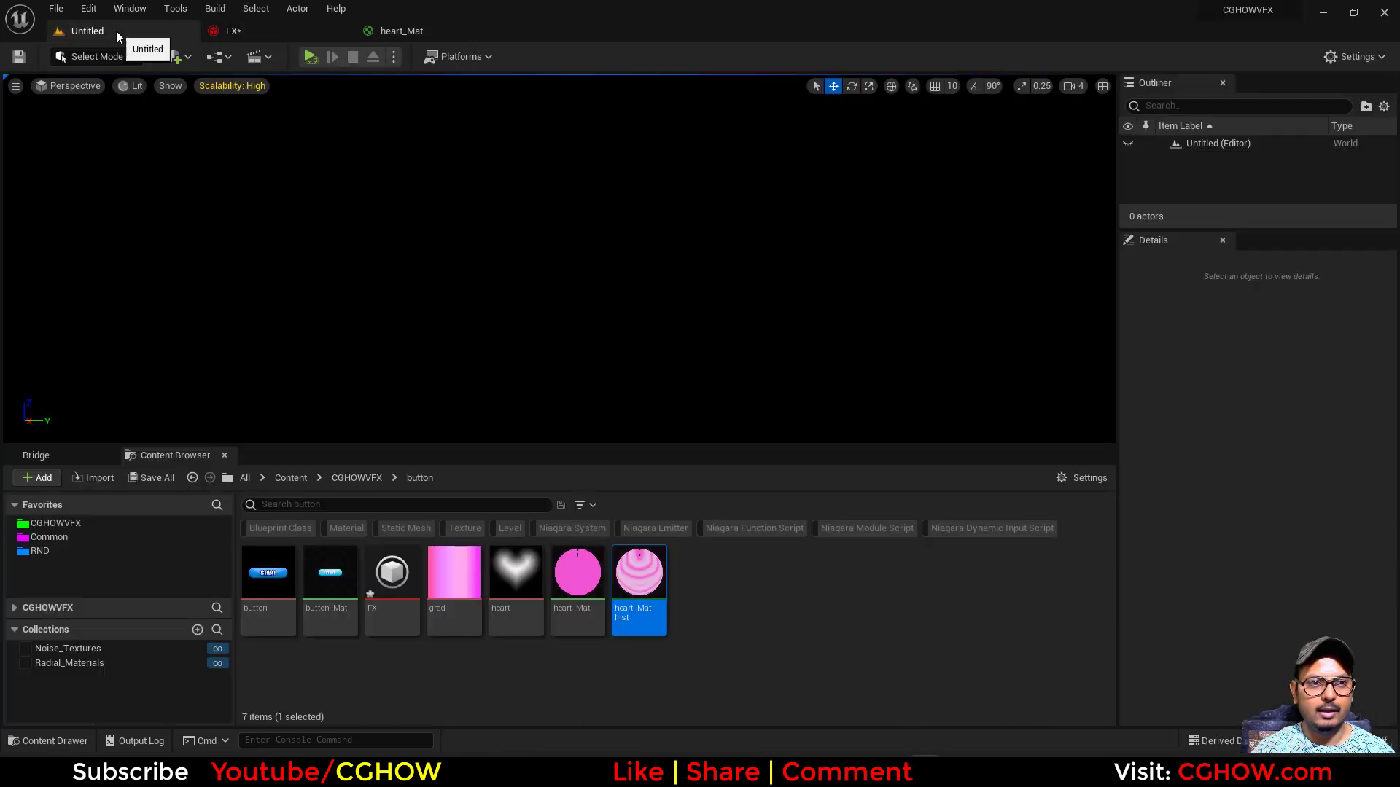
{"action": "left_click", "coordinate": [400, 30]}
{"action": "left_click", "coordinate": [497, 31]}
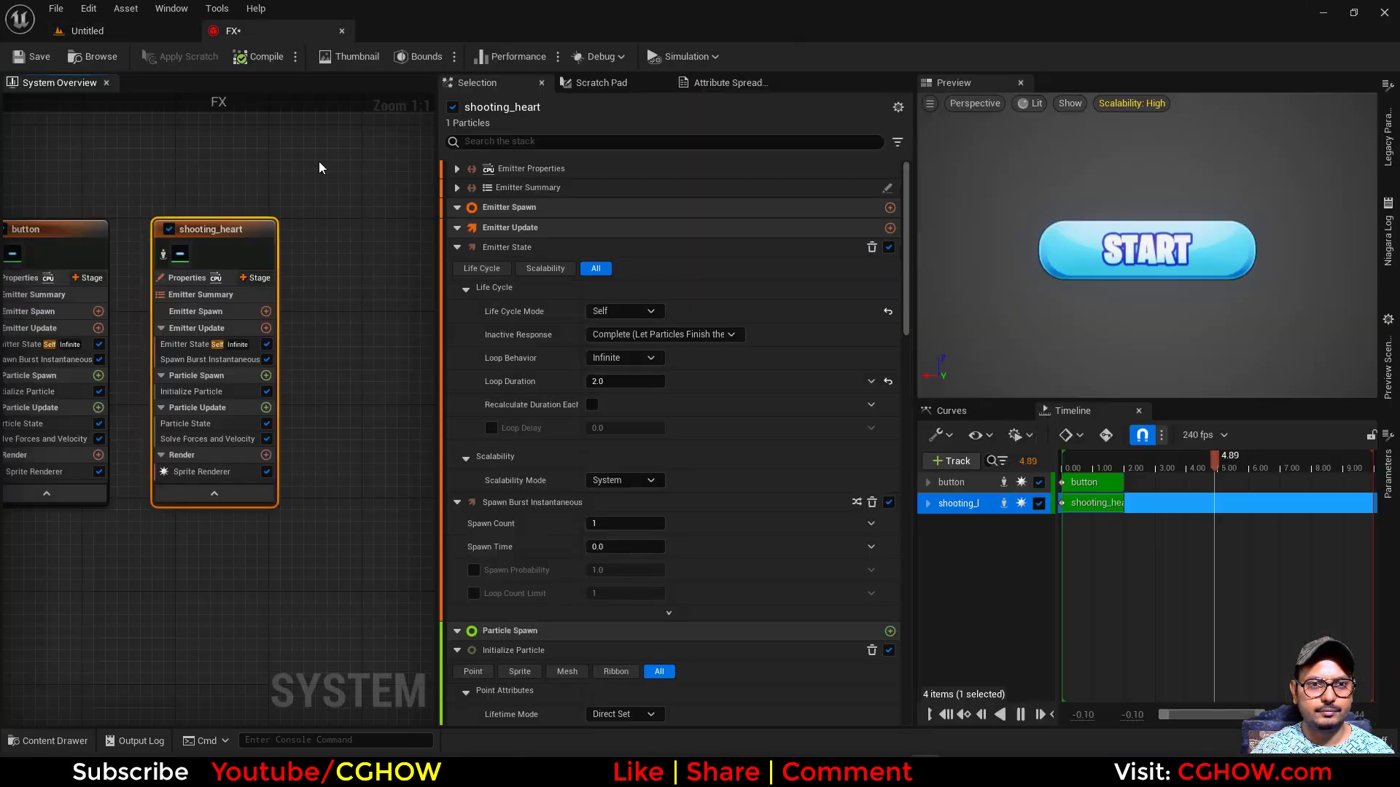
{"action": "left_click", "coordinate": [202, 472]}
{"action": "left_click", "coordinate": [633, 229]}
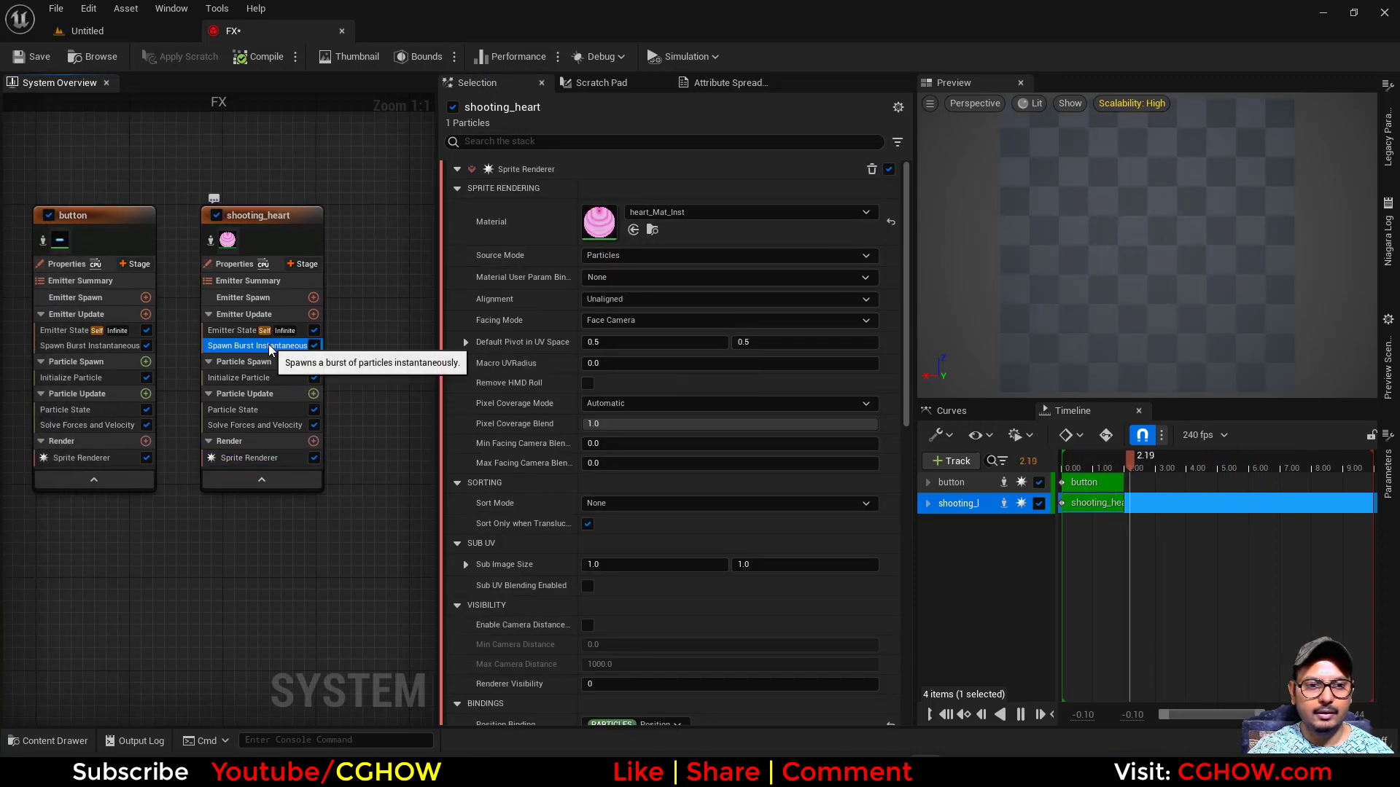
- Add a Shape Location module to shooting_heart's Particle Spawn stage and set its shape primitive to Torus
{"action": "left_click", "coordinate": [249, 347]}
{"action": "left_click", "coordinate": [312, 362]}
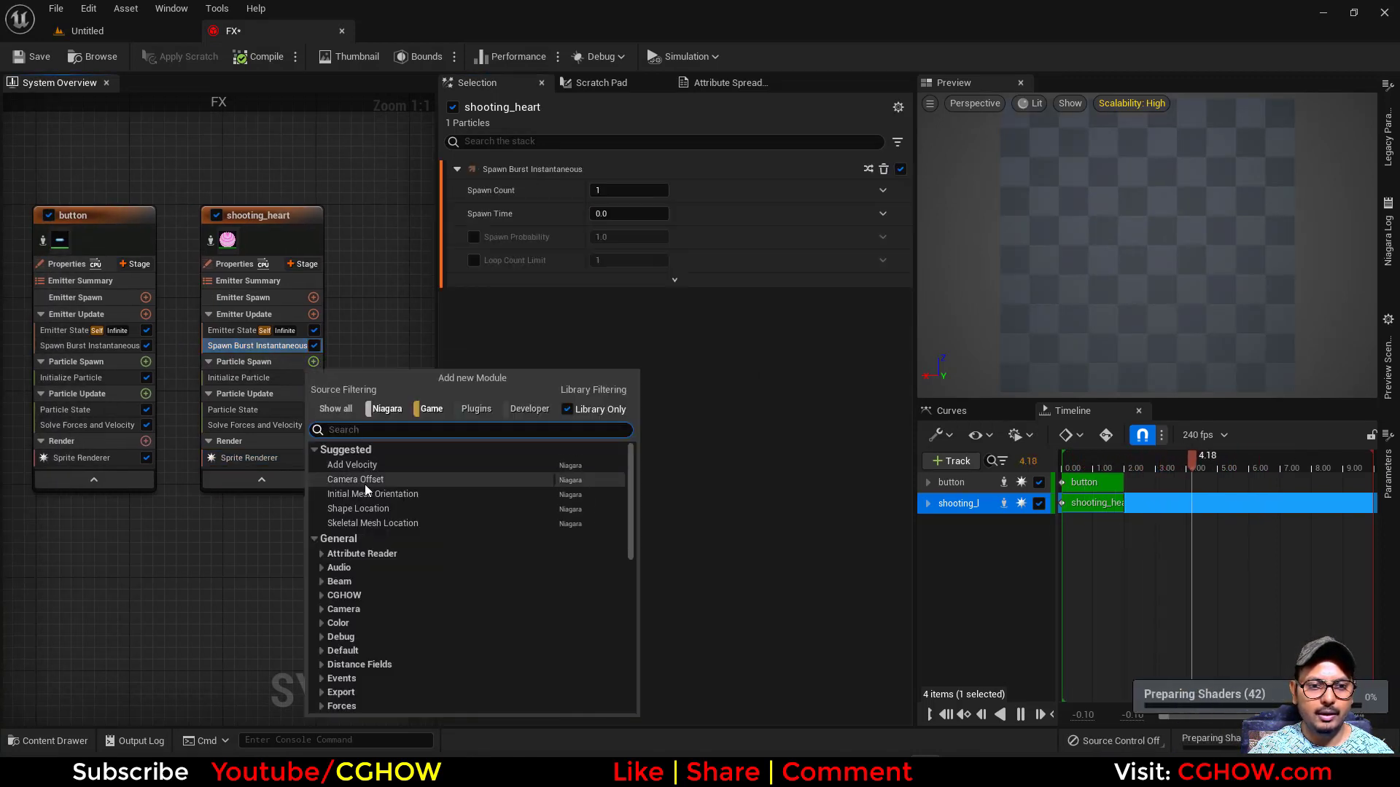
{"action": "type", "text": "sh"}
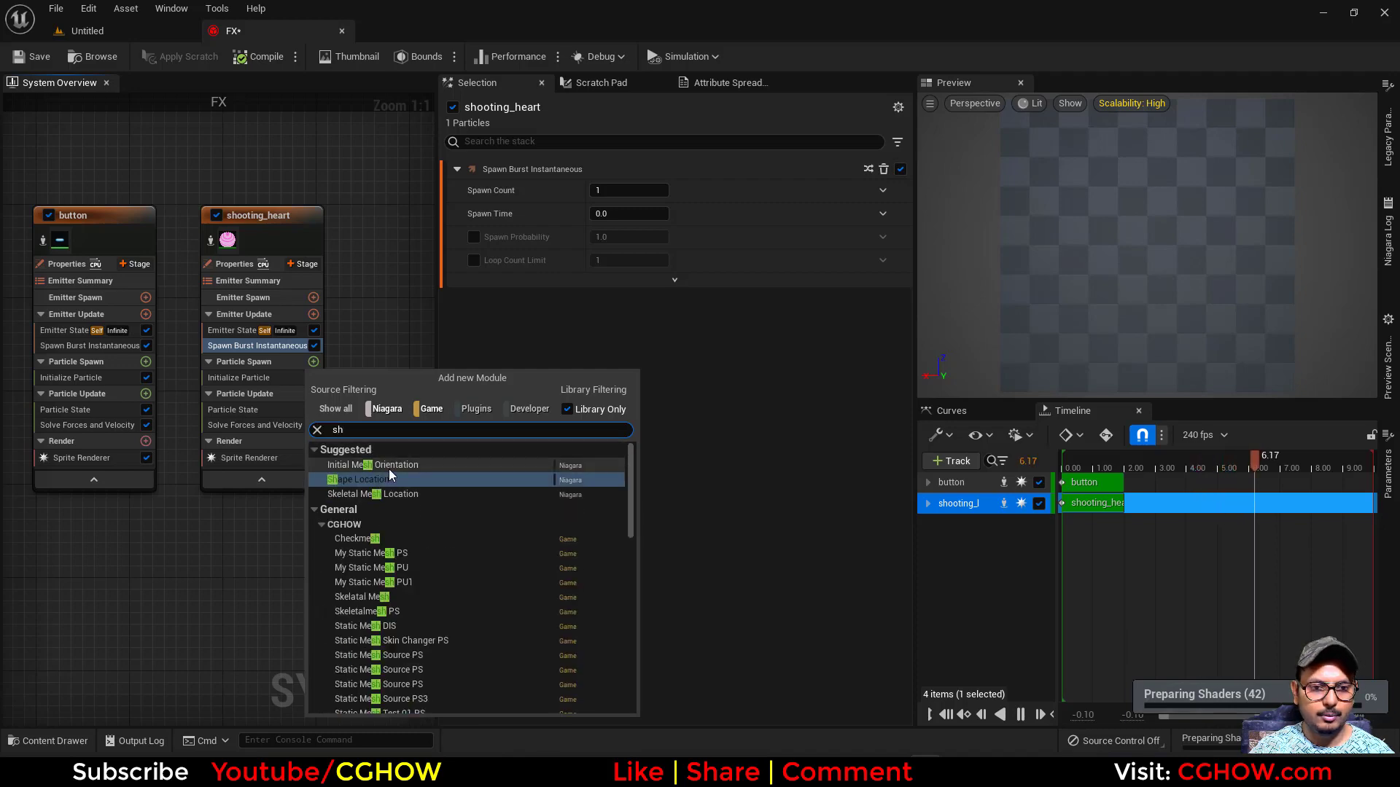
{"action": "left_click", "coordinate": [345, 479]}
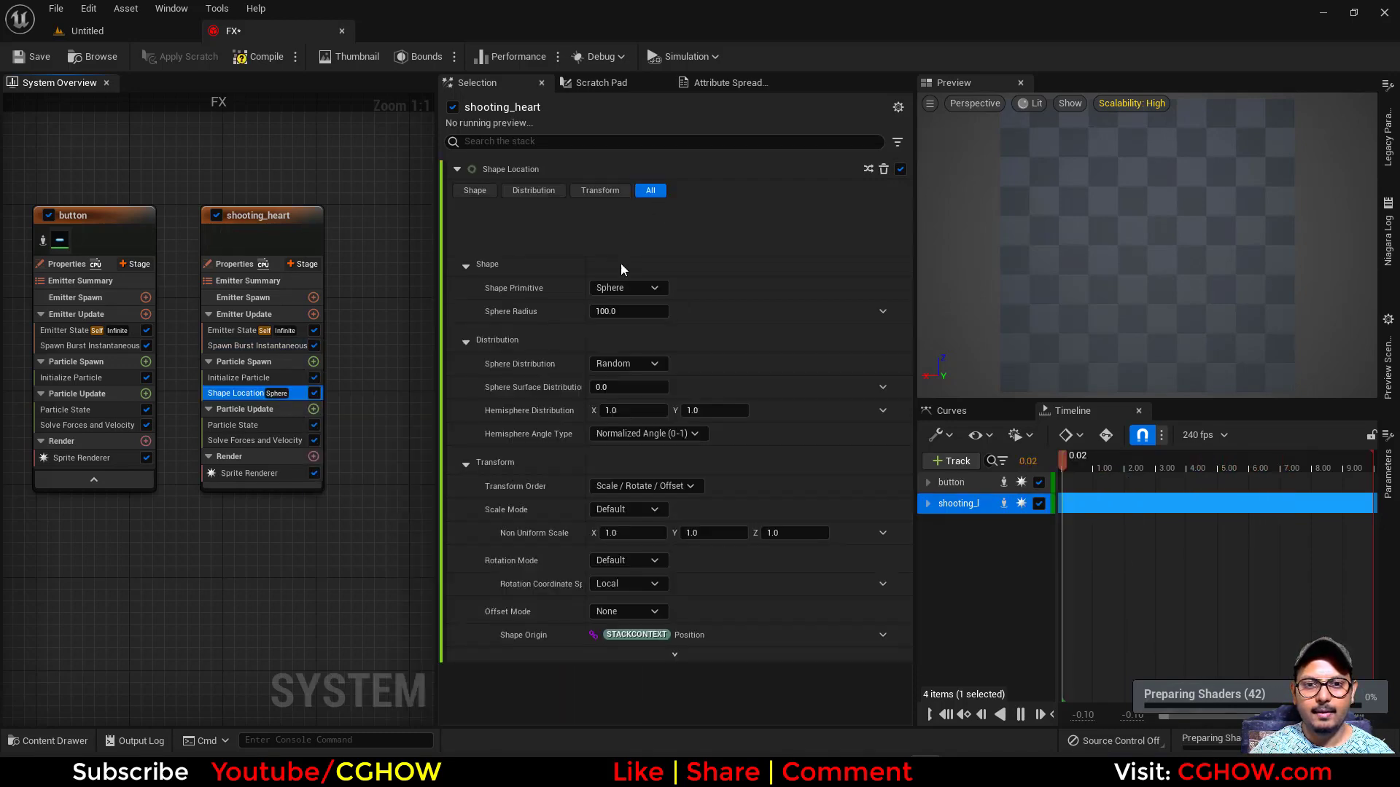
{"action": "left_click", "coordinate": [644, 235]}
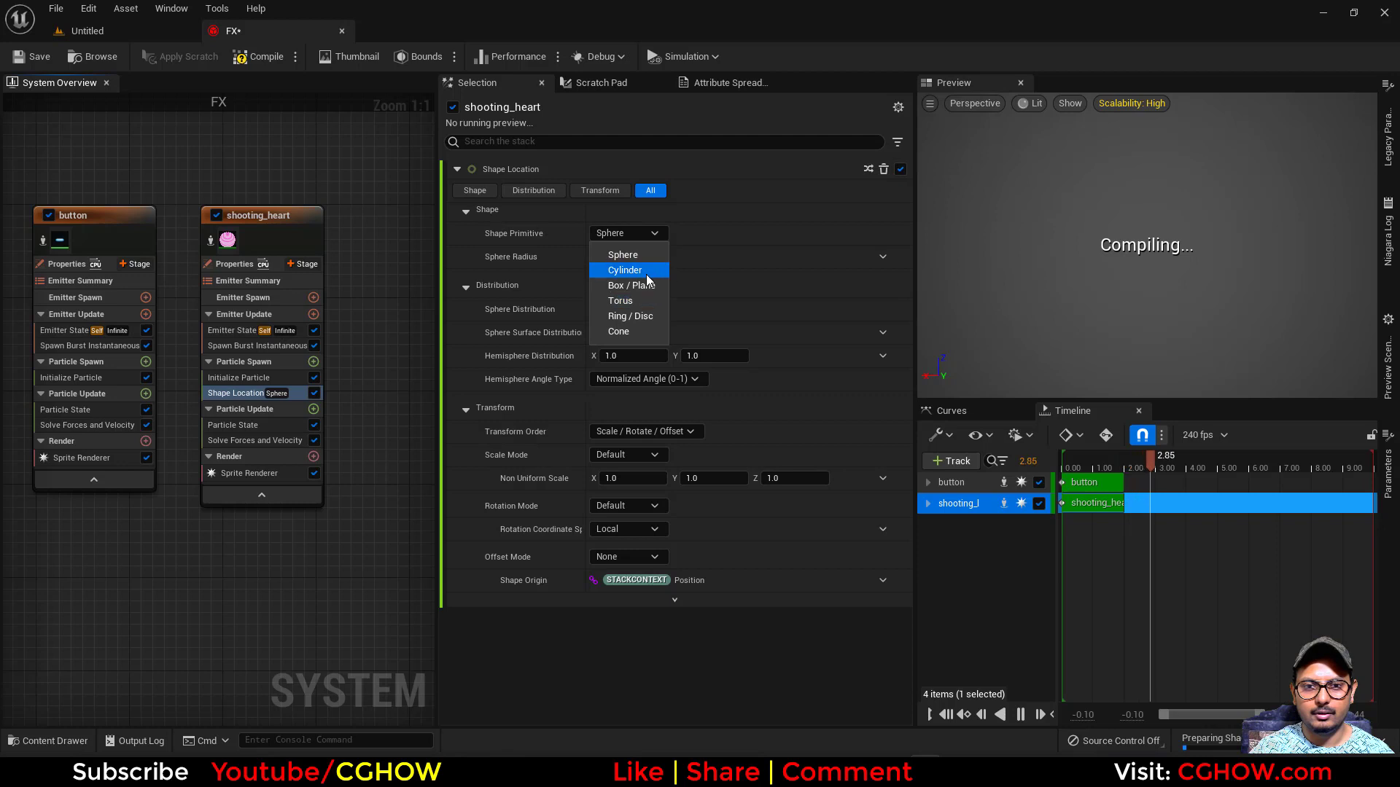
{"action": "left_click", "coordinate": [768, 320]}
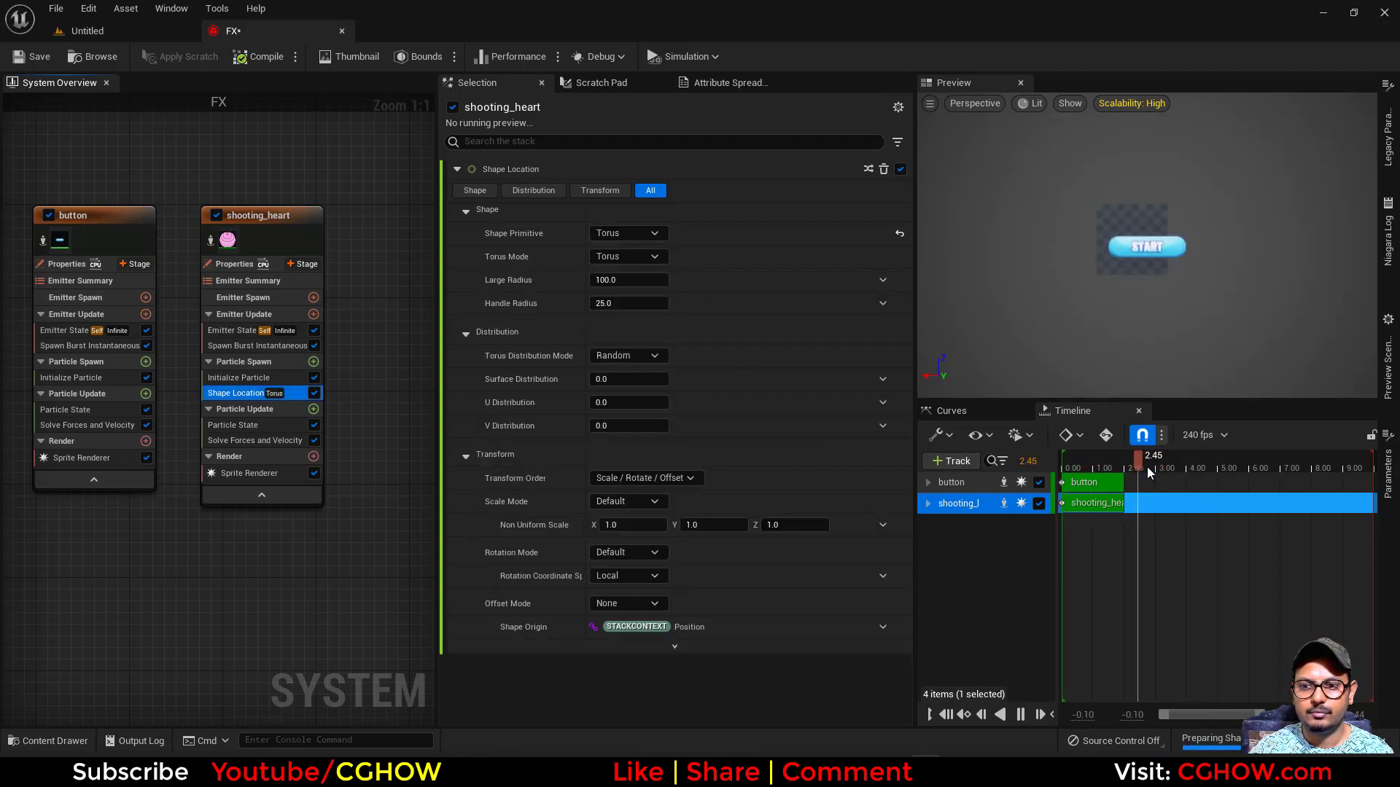
- Set the torus Handle Radius to 0 in shooting_heart's Shape Location module
{"action": "left_click", "coordinate": [1109, 464]}
{"action": "left_click", "coordinate": [1093, 464]}
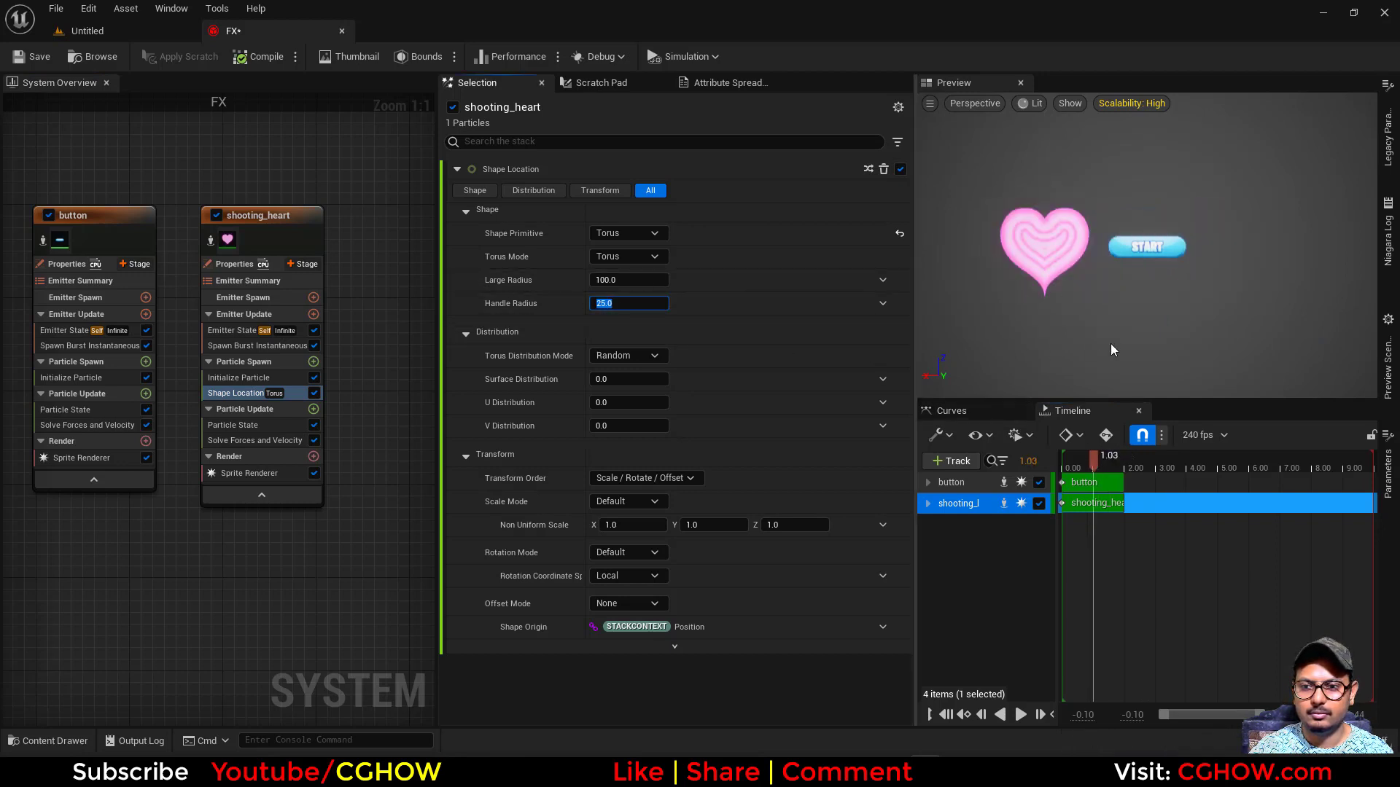
{"action": "type", "text": "0"}
{"action": "key", "text": "Return"}
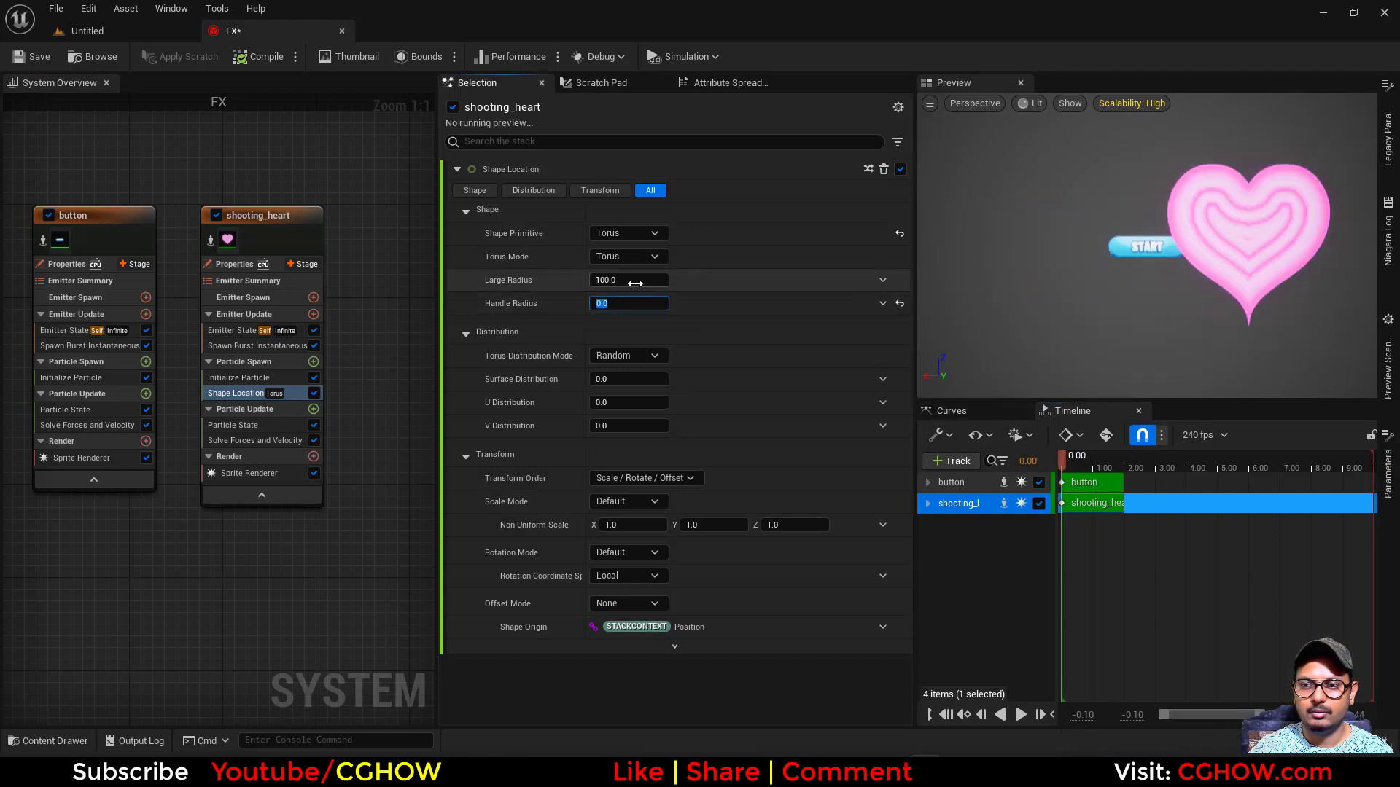
- Set the Uniform Sprite Size of shooting_heart to 10 in Initialize Particle and scrub the timeline to check the heart
{"action": "left_click", "coordinate": [231, 349]}
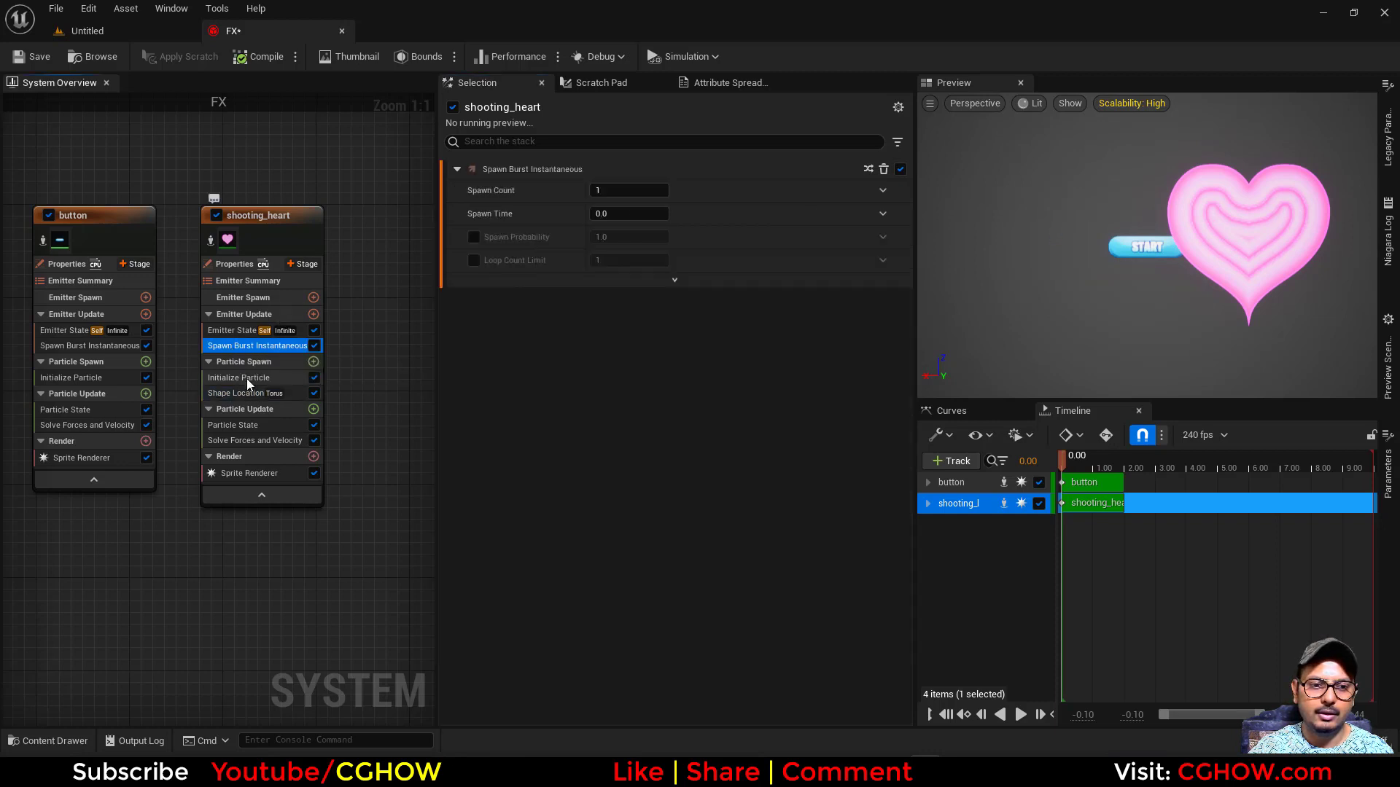
{"action": "left_click", "coordinate": [246, 378]}
{"action": "left_click", "coordinate": [619, 478]}
{"action": "type", "text": "10"}
{"action": "key", "text": "Return"}
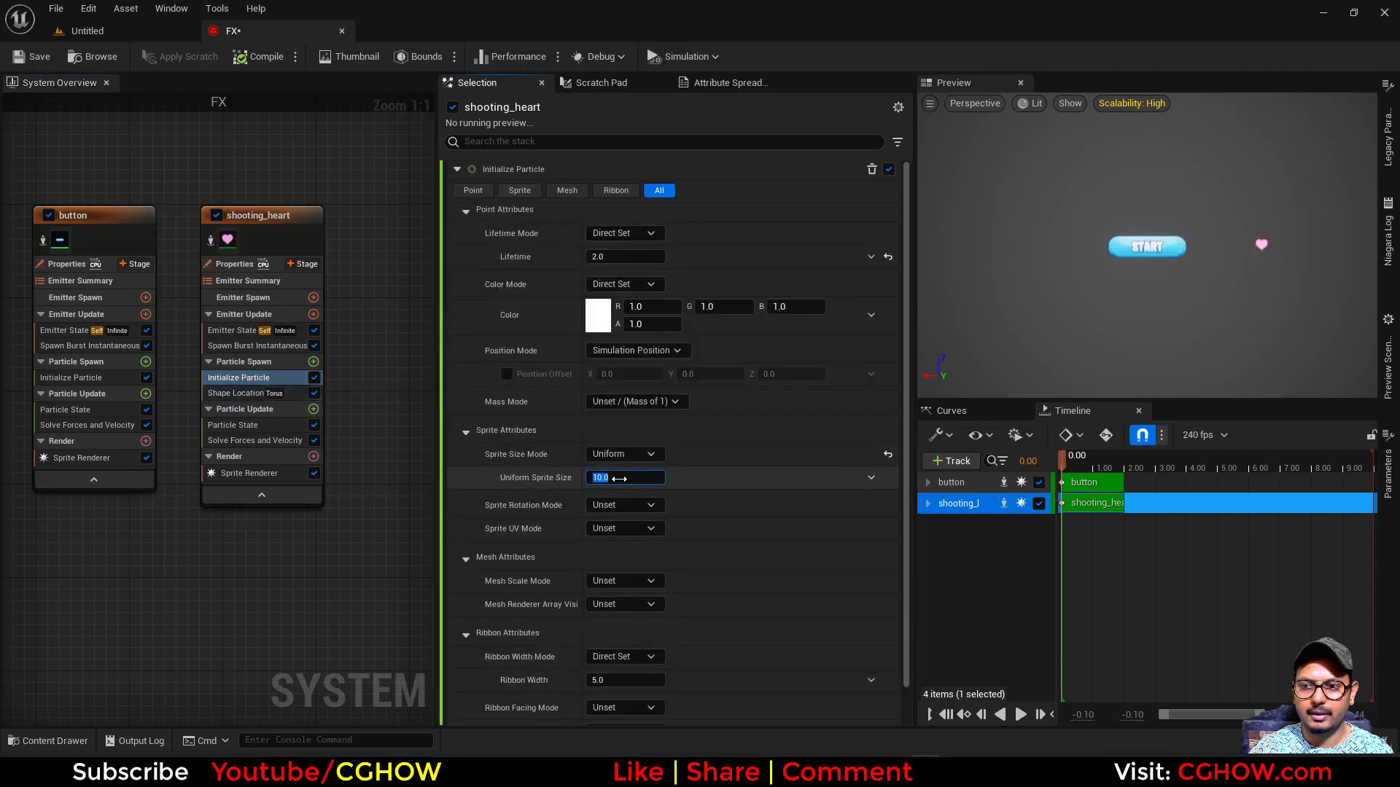
{"action": "left_click_drag", "start_coordinate": [1064, 466], "coordinate": [1109, 480]}
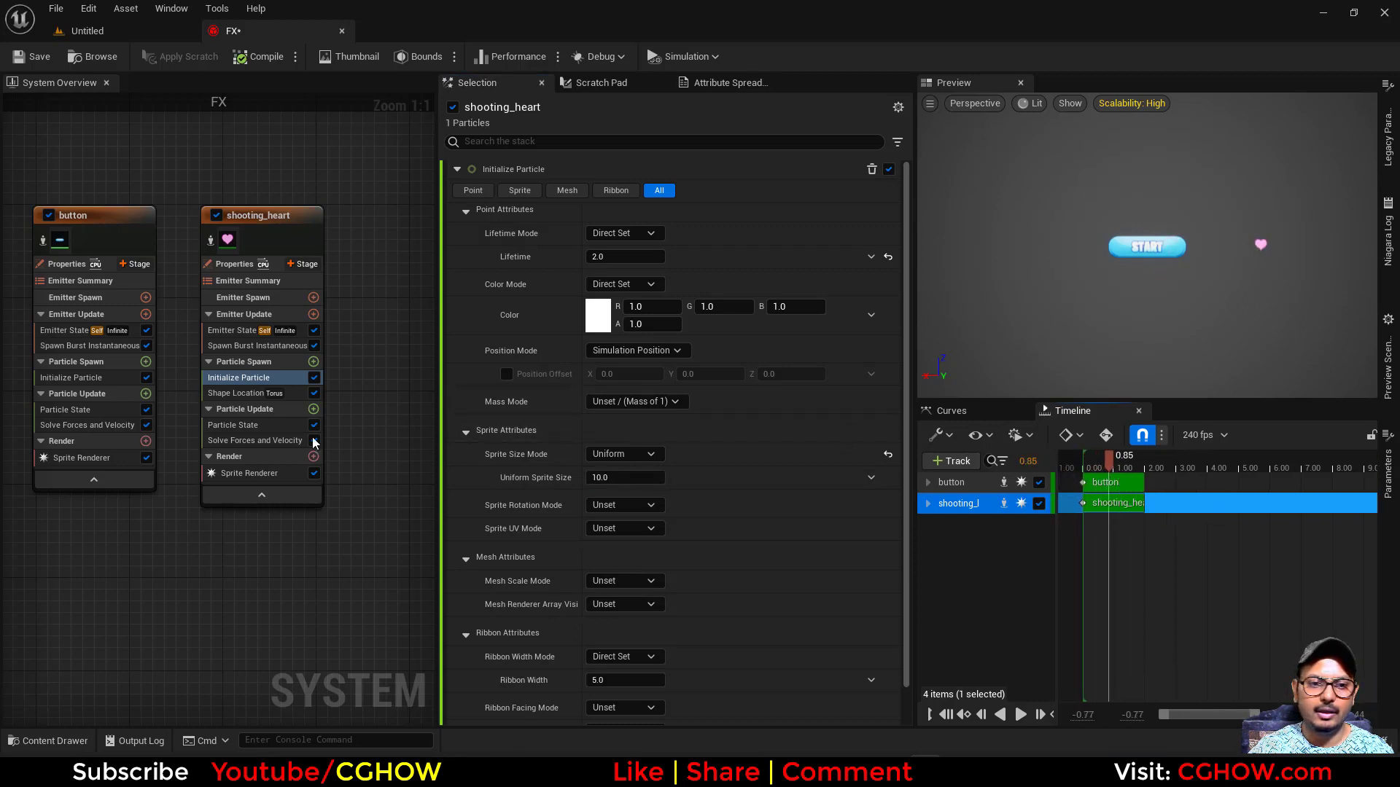
- Set shooting_heart's burst Spawn Count to 222 and view the torus distribution around the button
{"action": "left_click", "coordinate": [235, 393]}
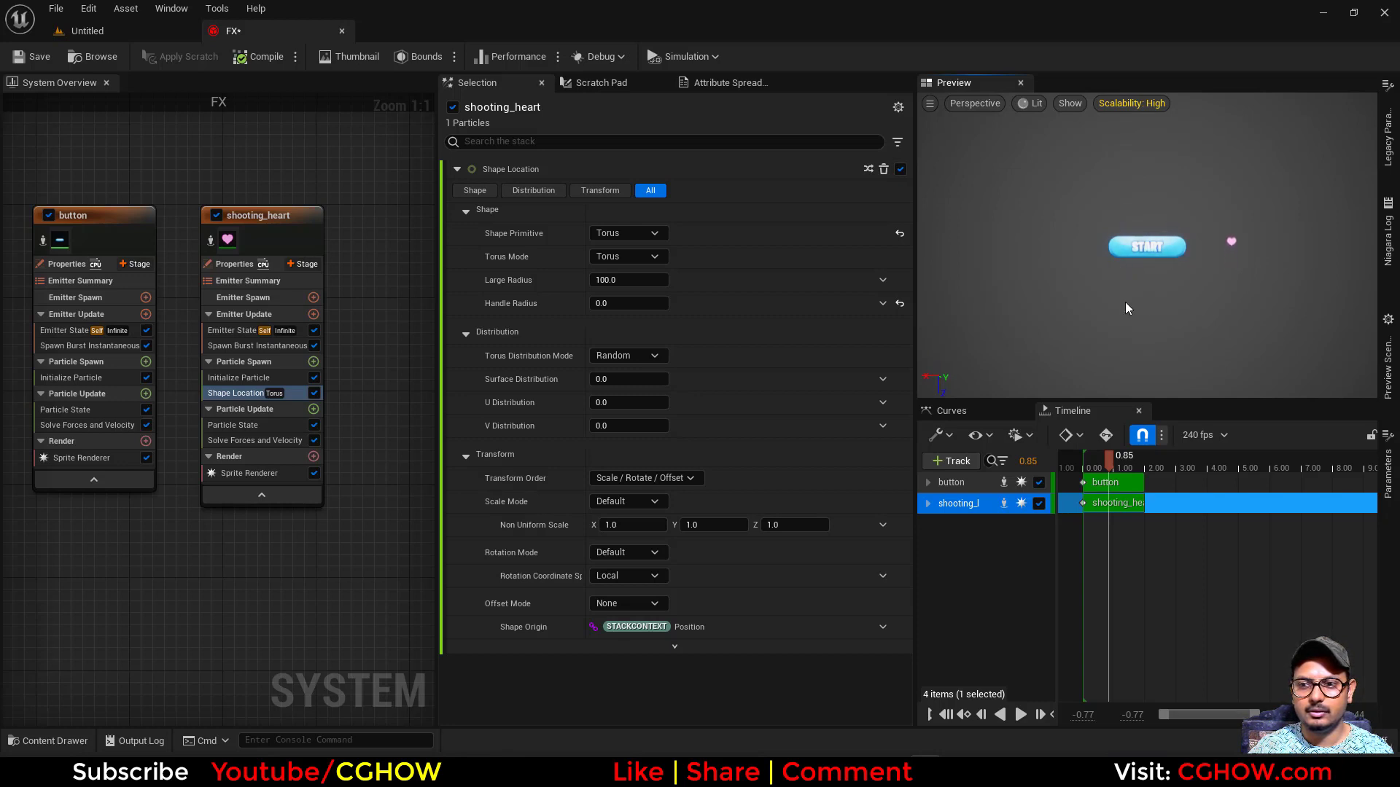
{"action": "left_click_drag", "start_coordinate": [1109, 469], "coordinate": [1050, 494]}
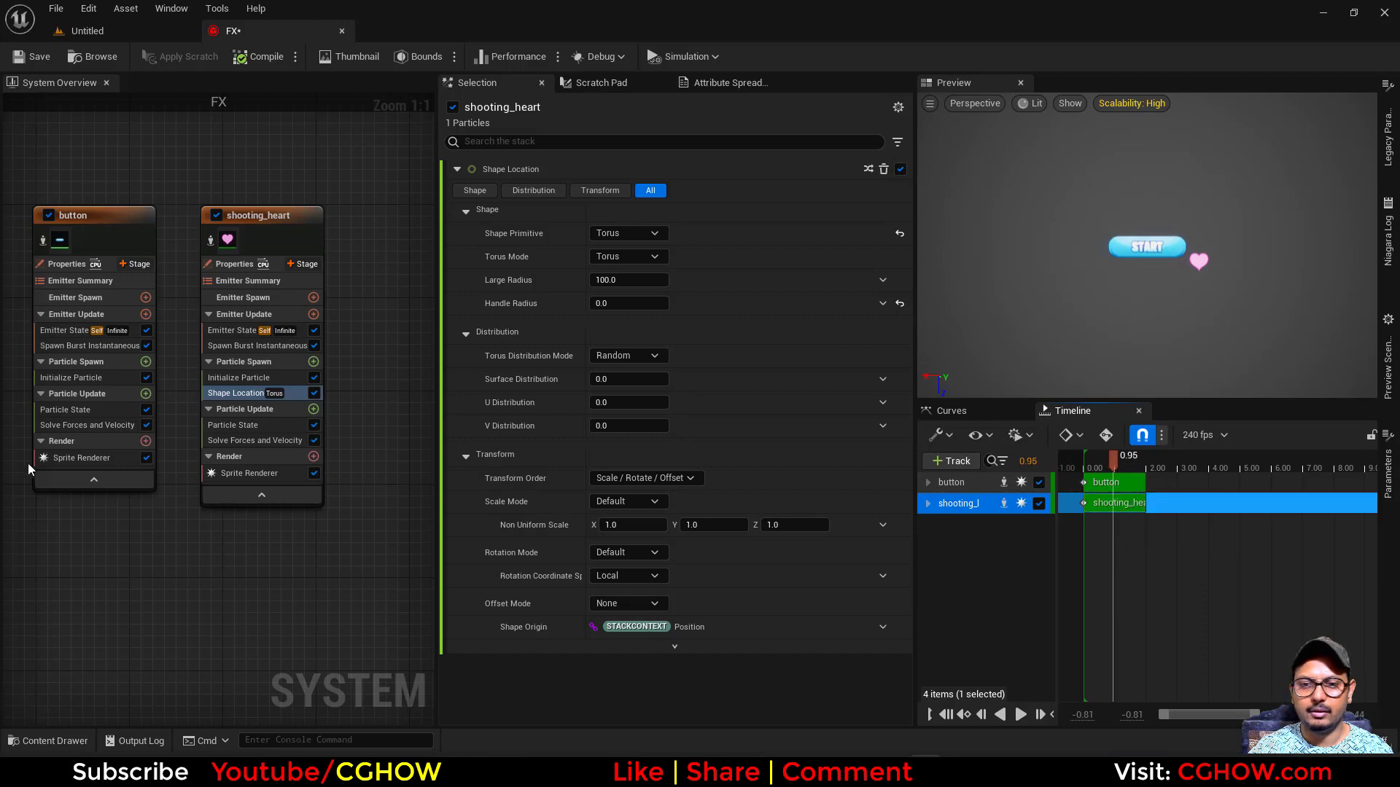
{"action": "left_click", "coordinate": [229, 347]}
{"action": "left_click_drag", "start_coordinate": [611, 190], "coordinate": [669, 190]}
{"action": "left_click_drag", "start_coordinate": [1138, 292], "coordinate": [1123, 322]}
{"action": "right_click_drag", "start_coordinate": [1123, 322], "coordinate": [1155, 321]}
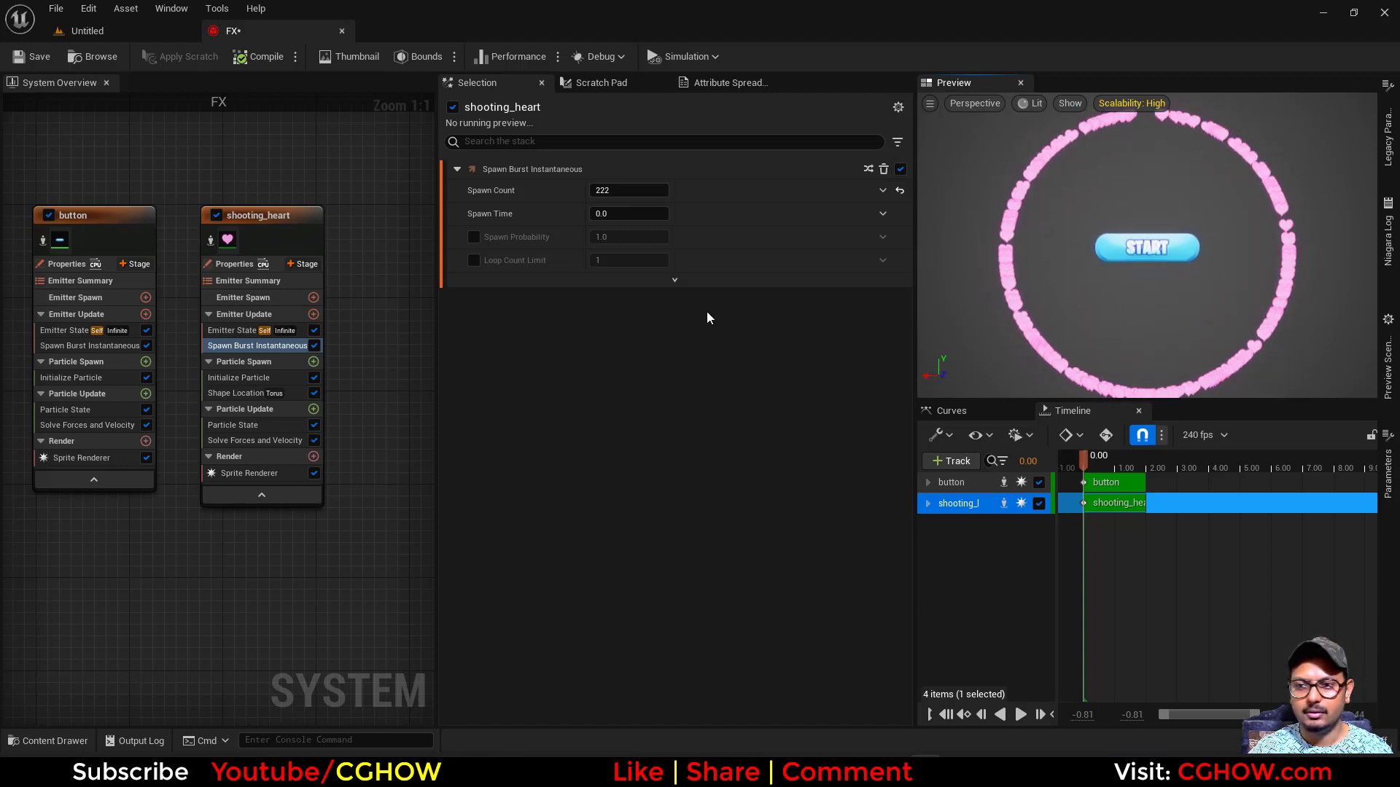
- Reduce the torus Large Radius to about 74.66 and set shooting_heart's burst Spawn Count to 1
{"action": "left_click", "coordinate": [235, 393]}
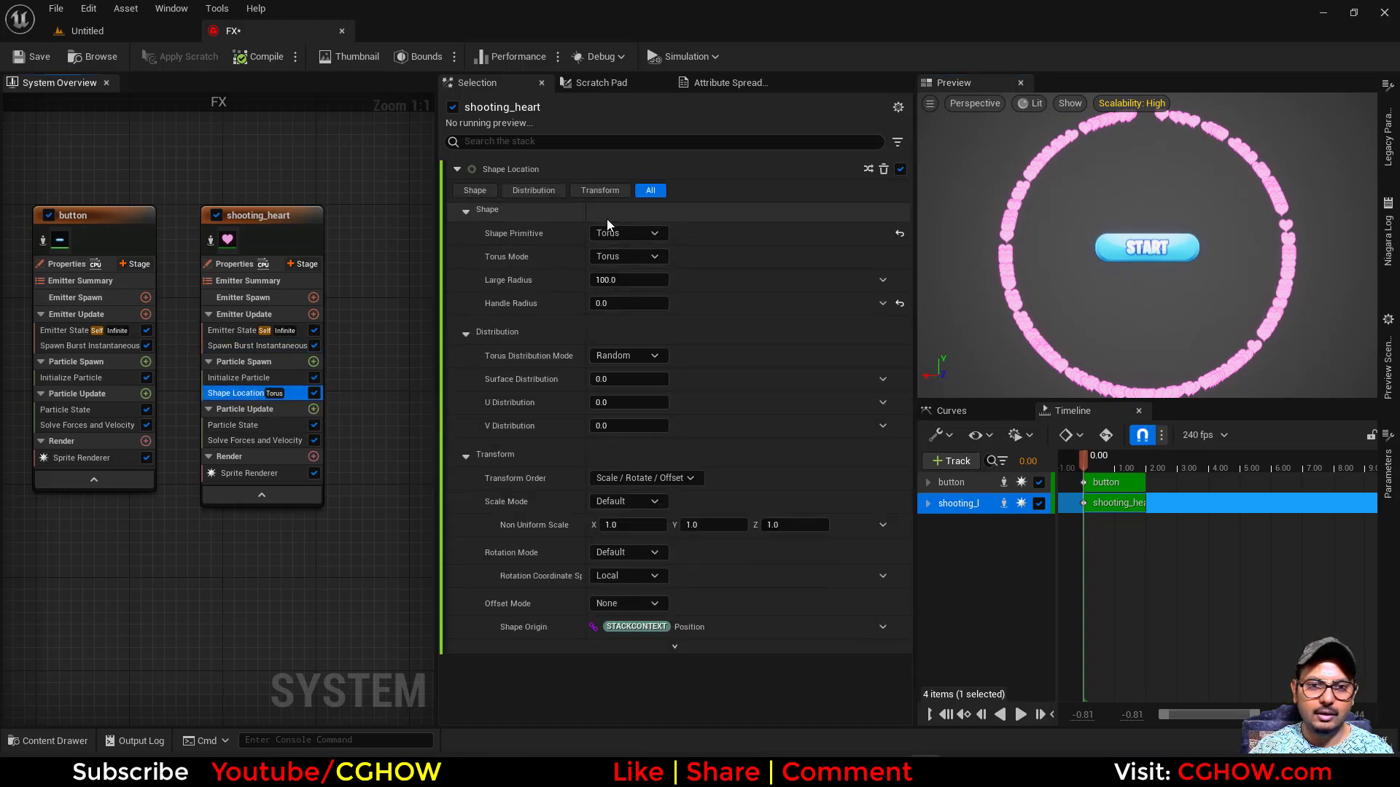
{"action": "left_click_drag", "start_coordinate": [616, 280], "coordinate": [594, 280]}
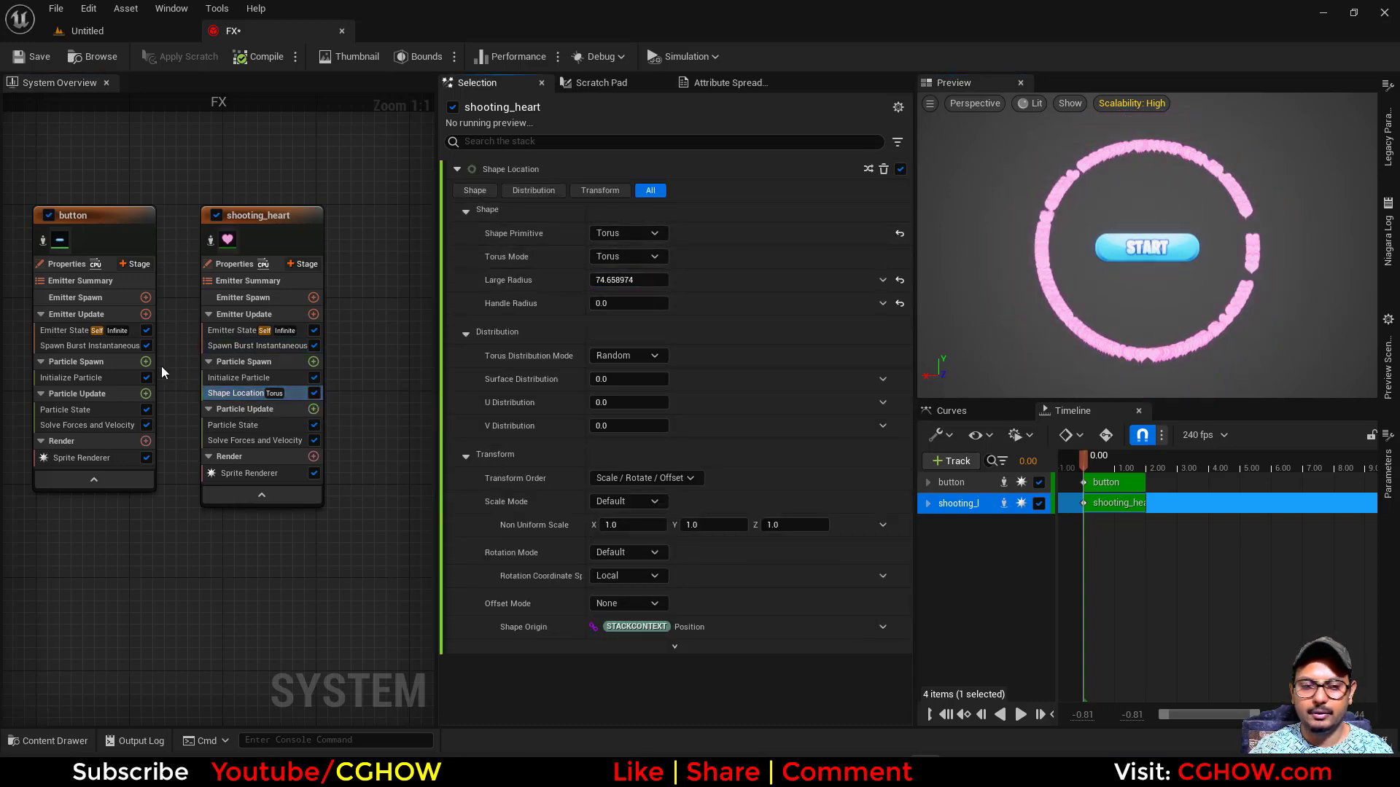
{"action": "left_click", "coordinate": [234, 346]}
{"action": "left_click", "coordinate": [625, 190]}
{"action": "type", "text": "1"}
{"action": "key", "text": "Return"}
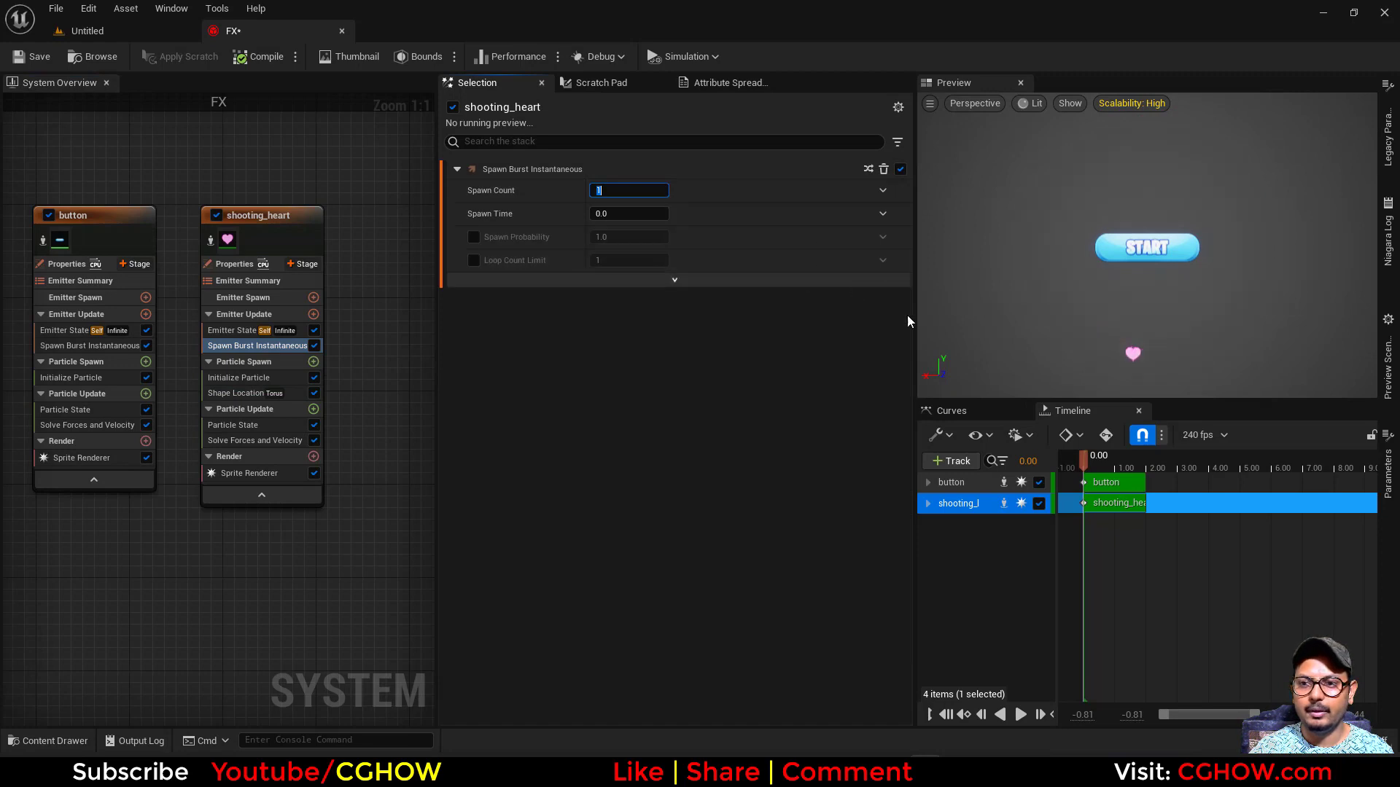
{"action": "mouse_move", "coordinate": [1084, 459]}
{"action": "left_mouse_down"}
{"action": "mouse_move", "coordinate": [1110, 462]}
{"action": "mouse_move", "coordinate": [1078, 461]}
{"action": "mouse_move", "coordinate": [1094, 459]}
{"action": "left_mouse_up"}
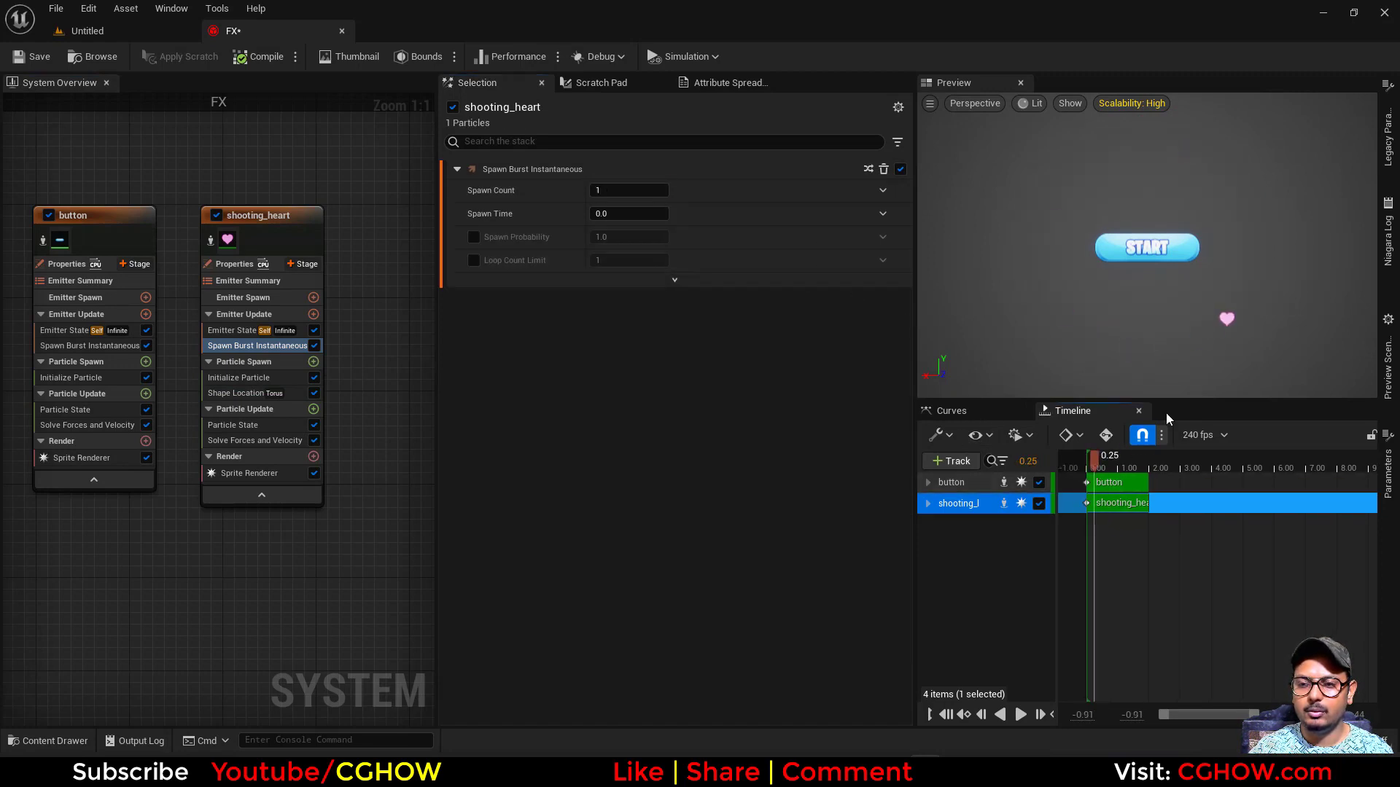
- Set the particle Lifetime of shooting_heart to 0.3 in Initialize Particle
{"action": "left_click", "coordinate": [256, 374]}
{"action": "left_click", "coordinate": [625, 257]}
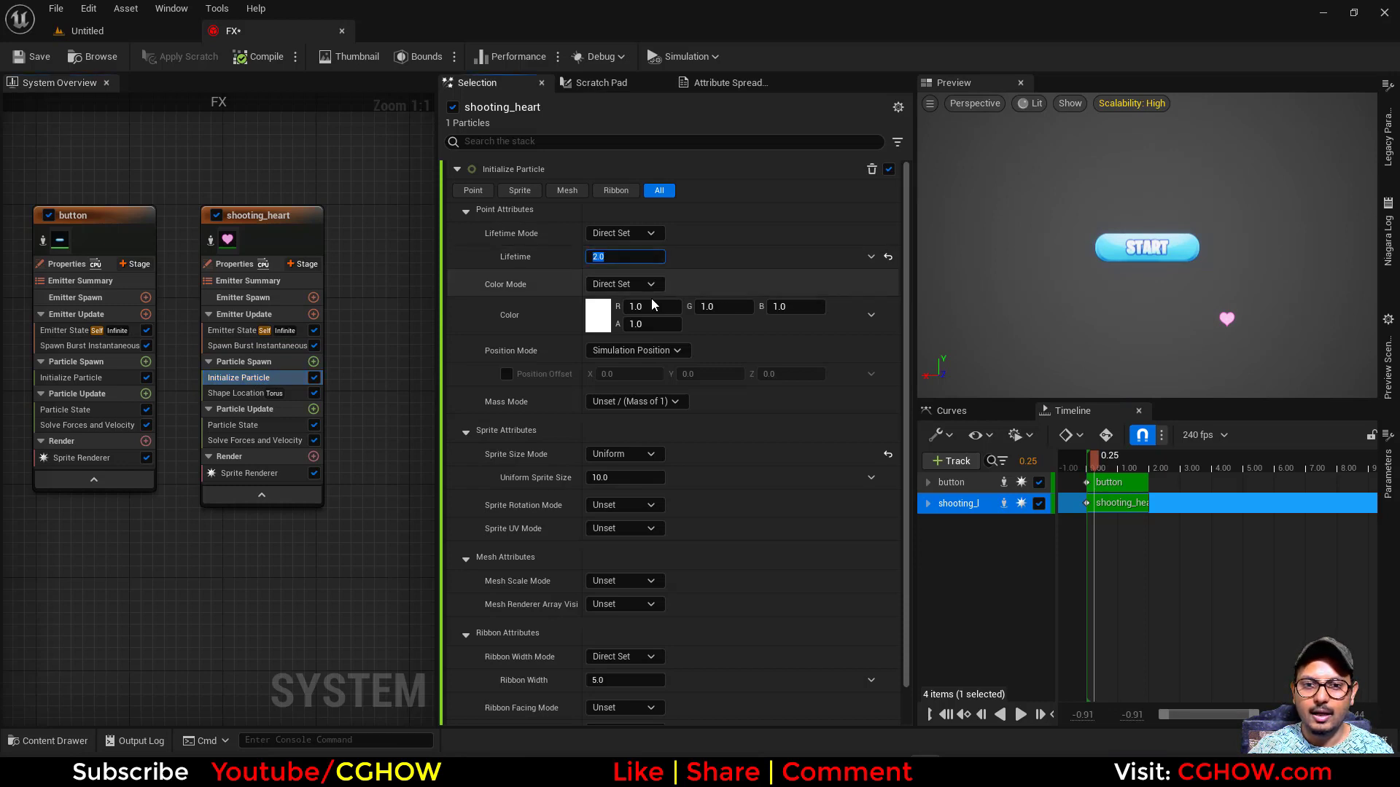
{"action": "key", "text": "BackSpace"}
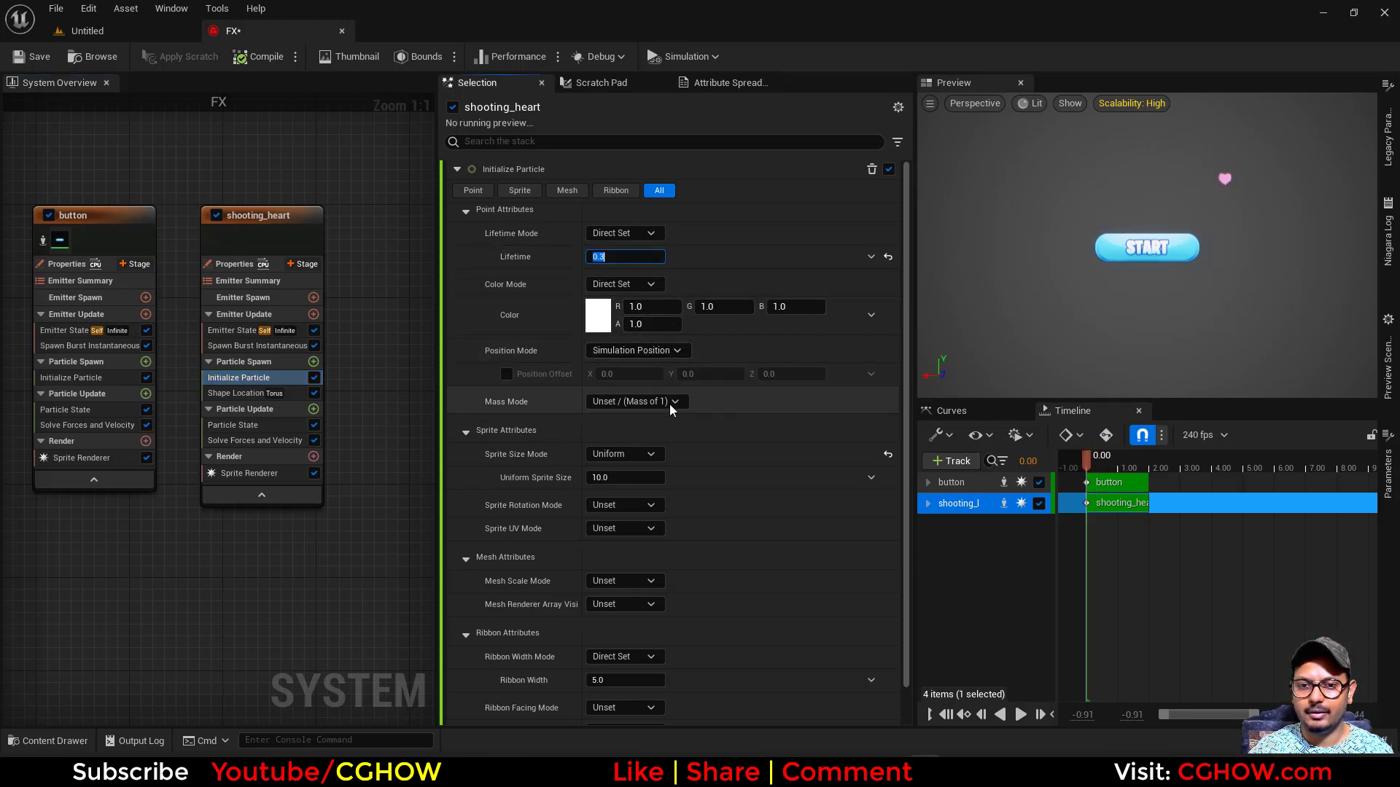
- Open the list of modules that can be added to shooting_heart's Particle Update stage
{"action": "left_click", "coordinate": [314, 410]}
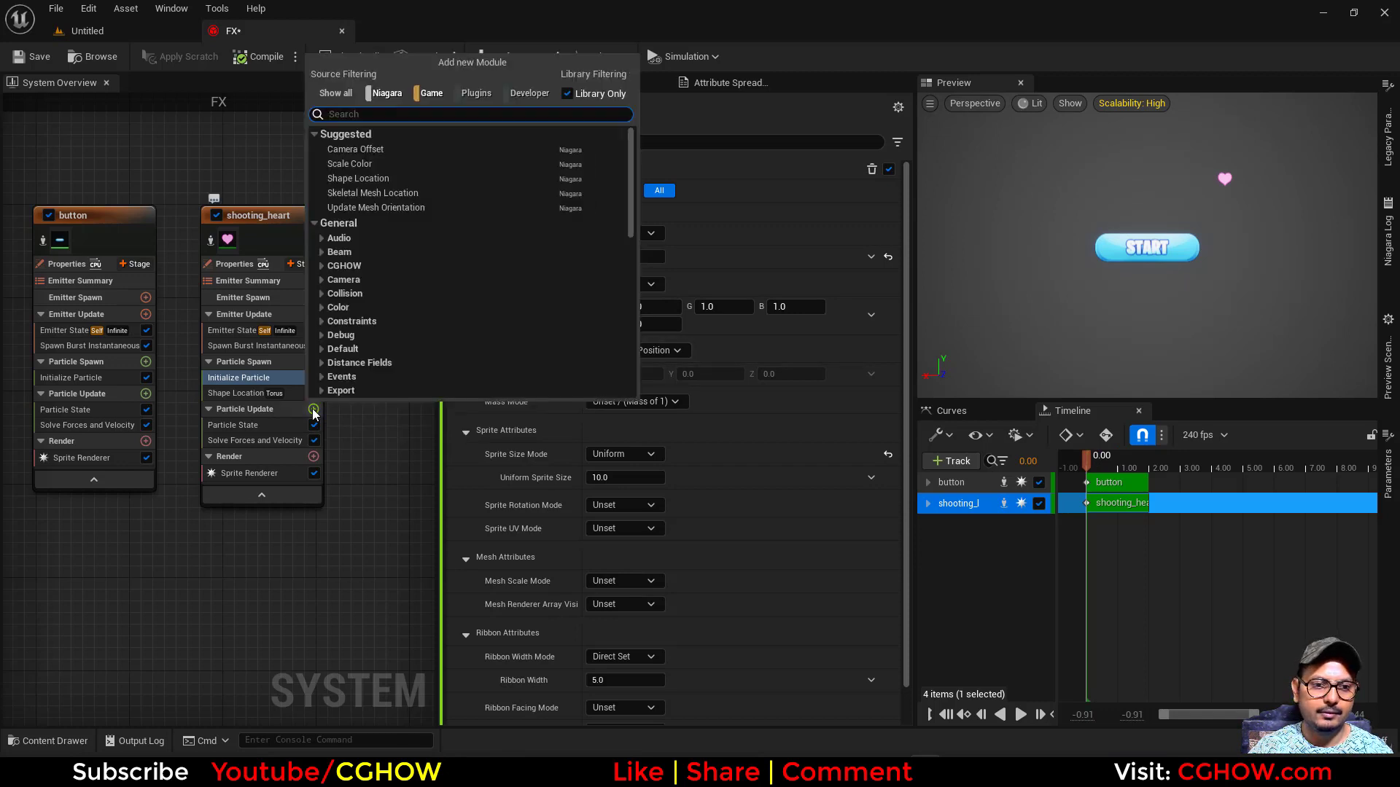
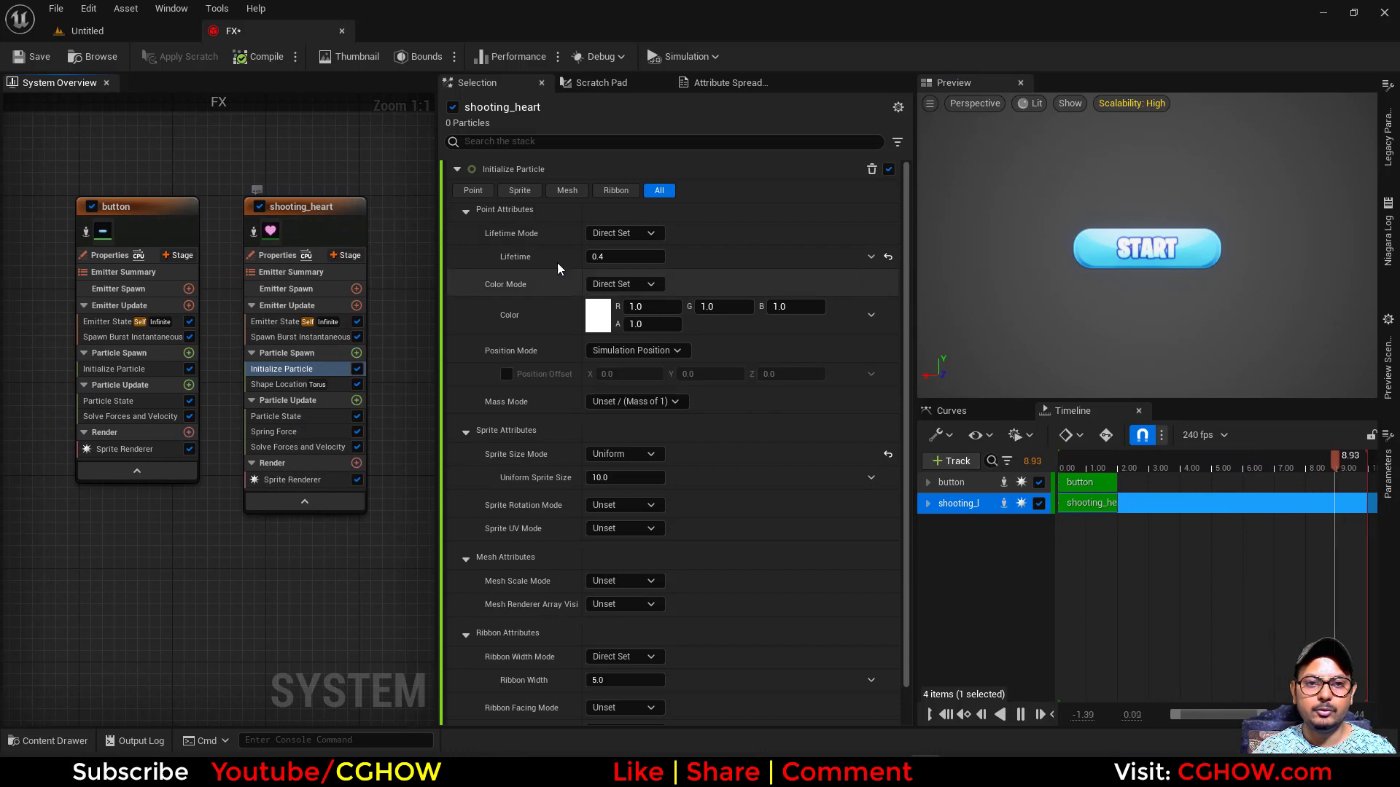
- Add a Scale Sprite Size module to the button emitter's Particle Update stage
{"action": "right_click_drag", "start_coordinate": [143, 579], "coordinate": [234, 570]}
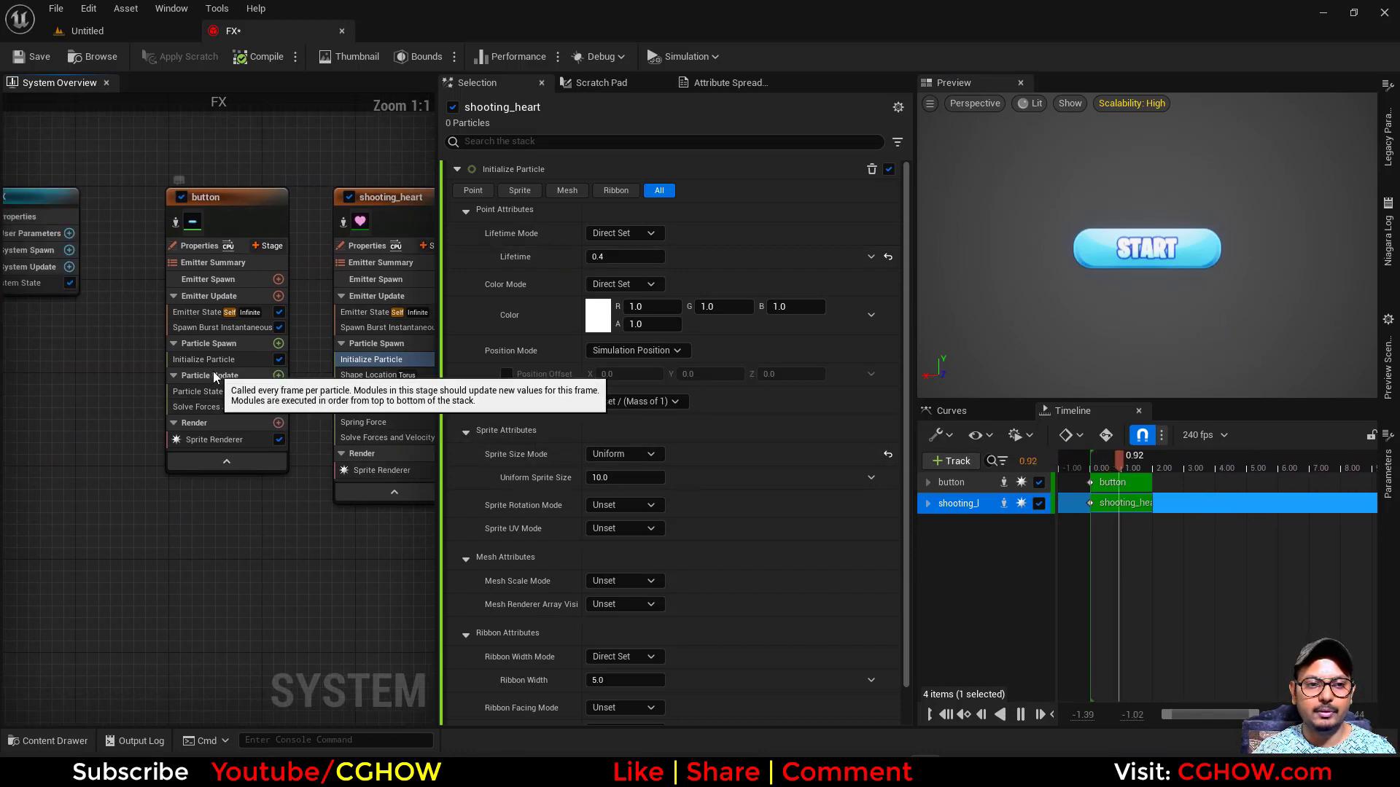
{"action": "left_click_drag", "start_coordinate": [197, 209], "coordinate": [187, 208]}
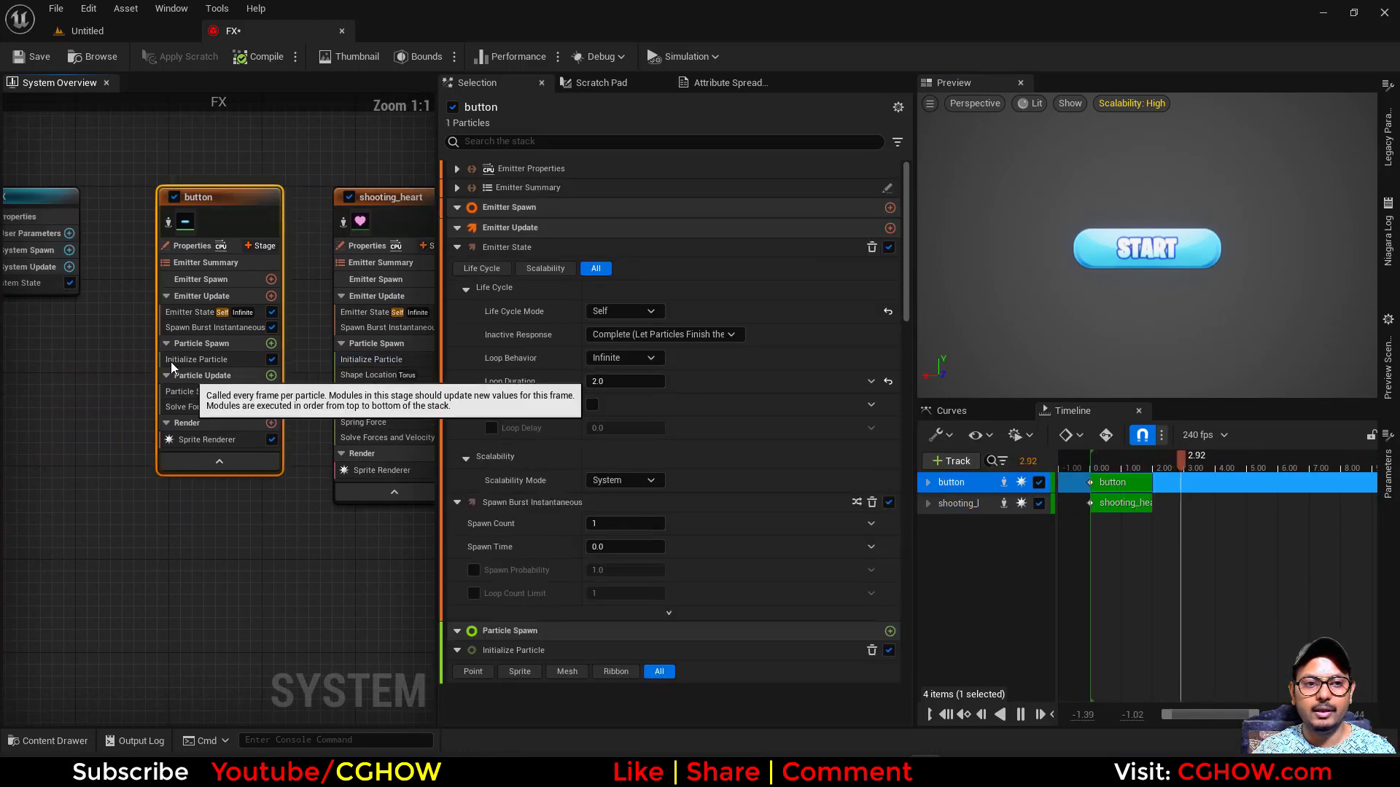
{"action": "left_click", "coordinate": [269, 376]}
{"action": "type", "text": "siz"}
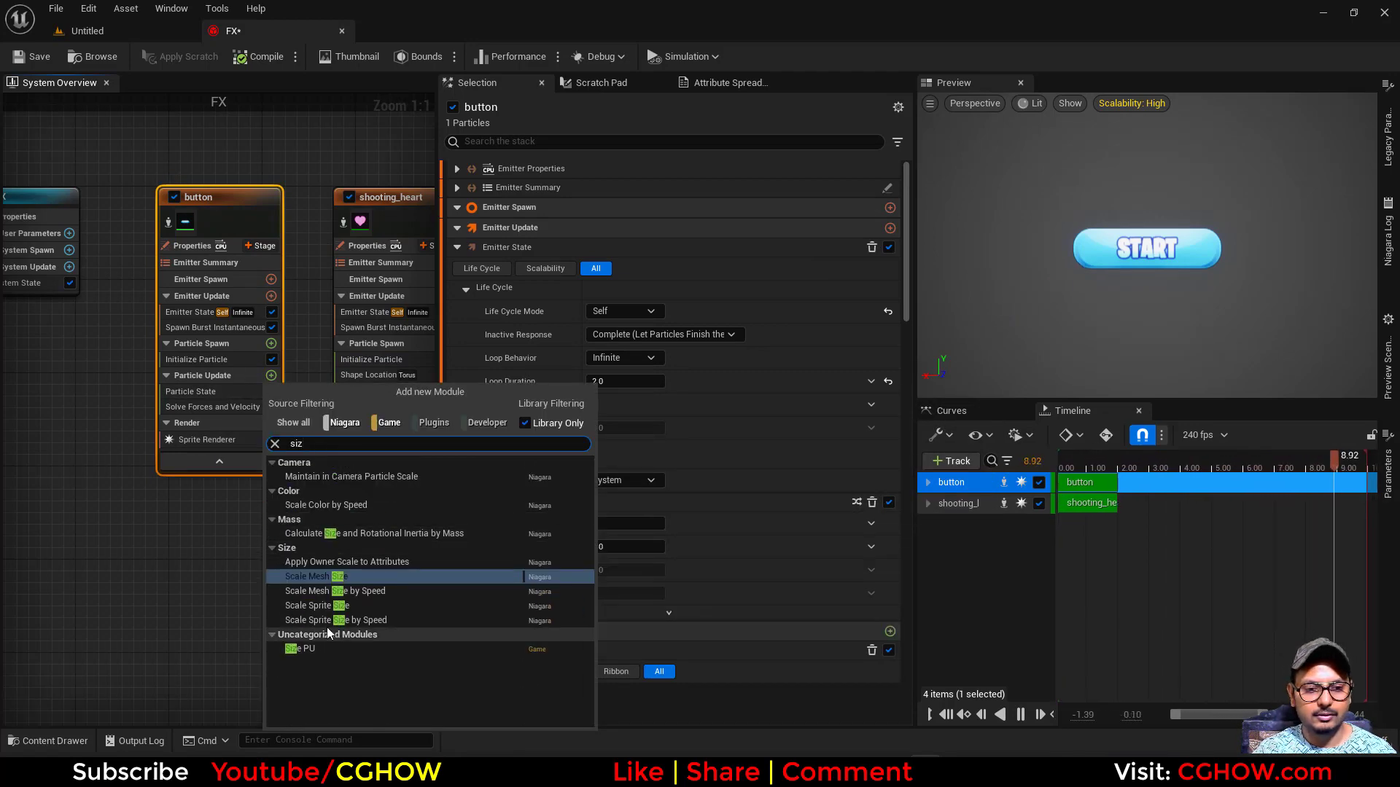
{"action": "left_click", "coordinate": [321, 606]}
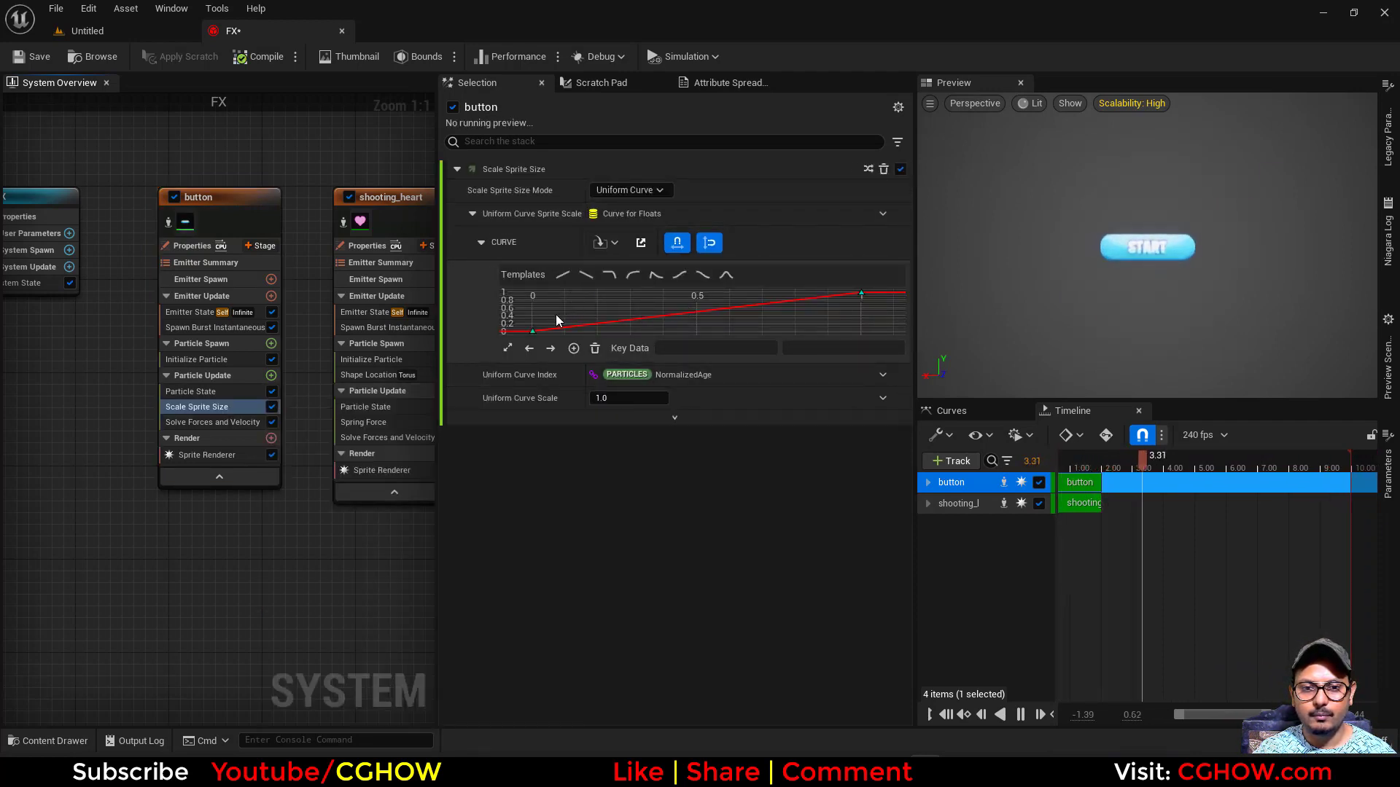
- Set the first key of the button's uniform sprite scale curve to time 0.2 and value 1
{"action": "left_click", "coordinate": [195, 359]}
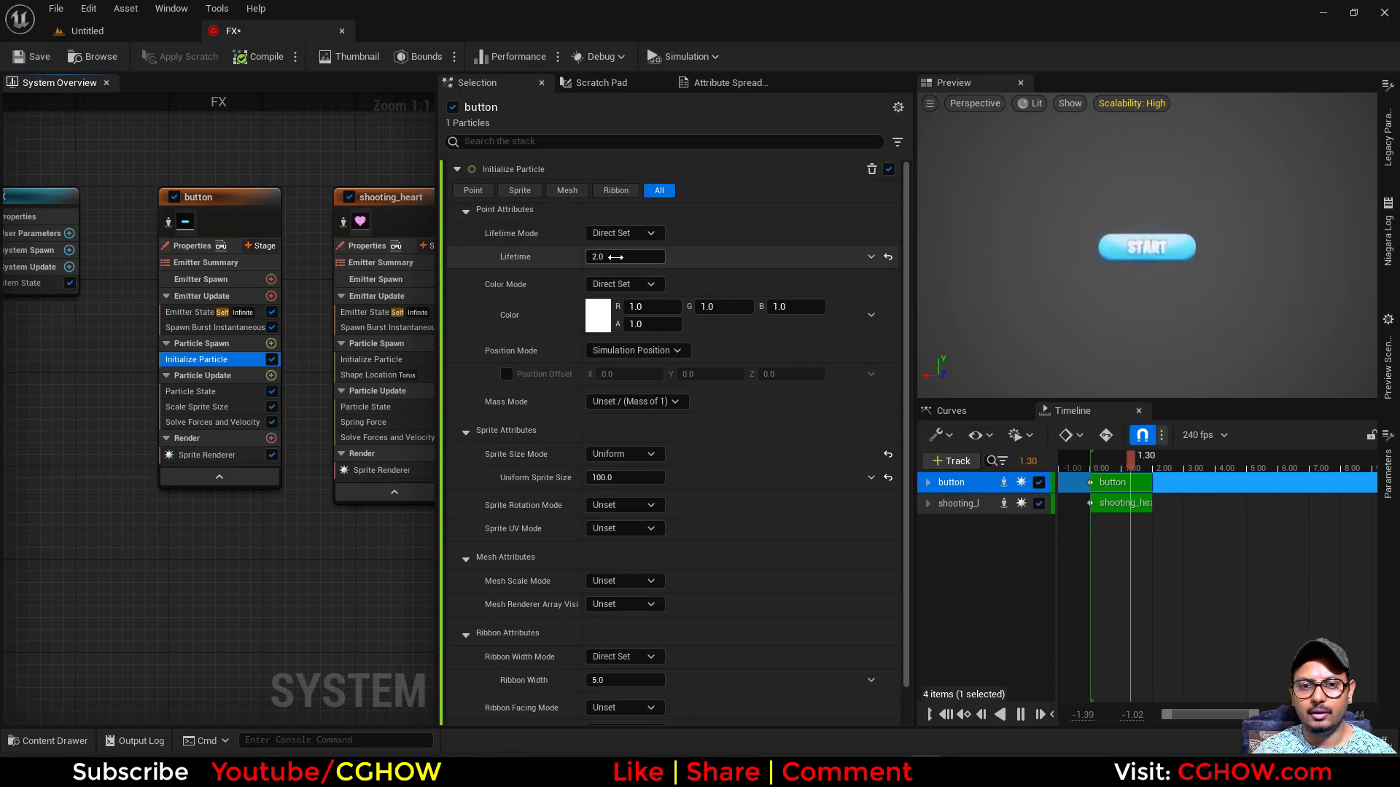
{"action": "left_click", "coordinate": [207, 407]}
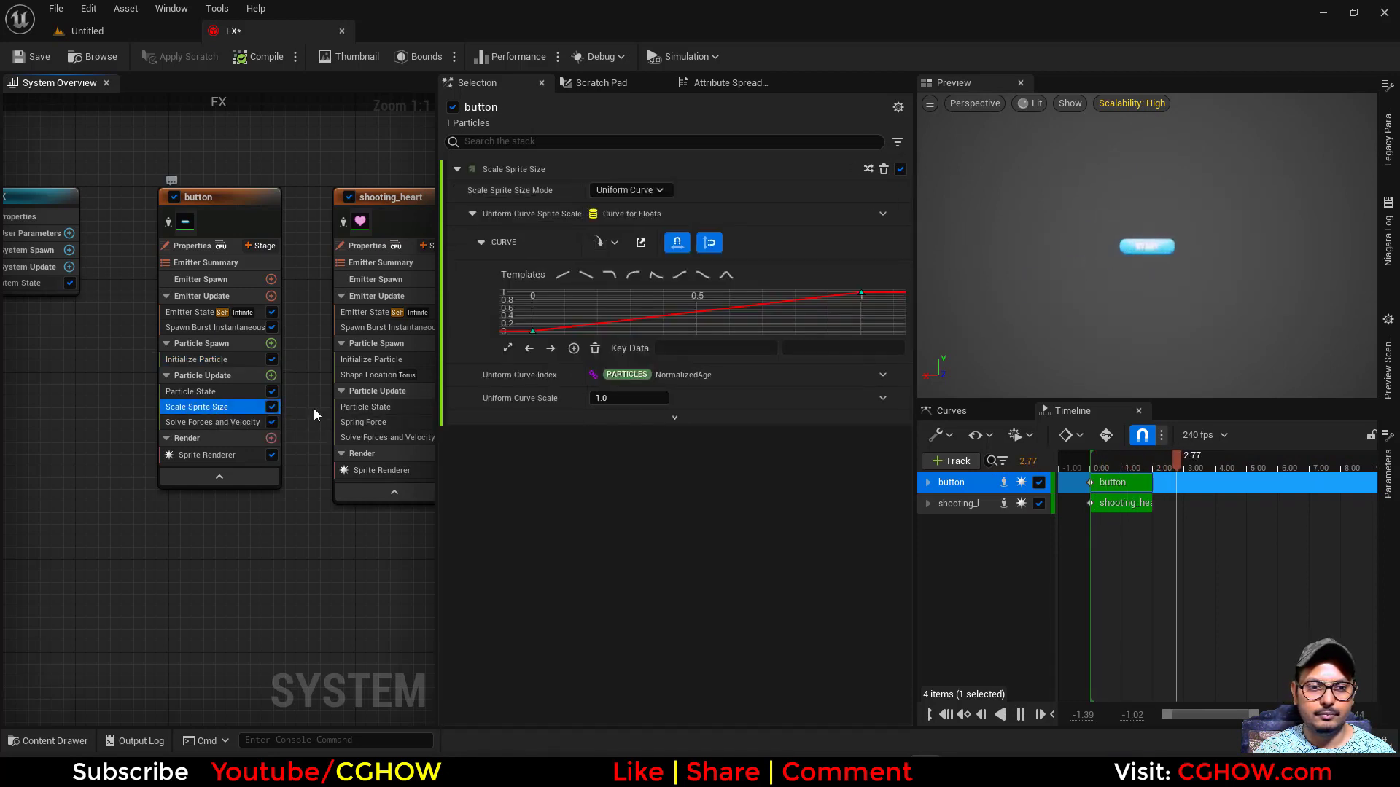
{"action": "left_click", "coordinate": [215, 360]}
{"action": "left_click", "coordinate": [207, 408]}
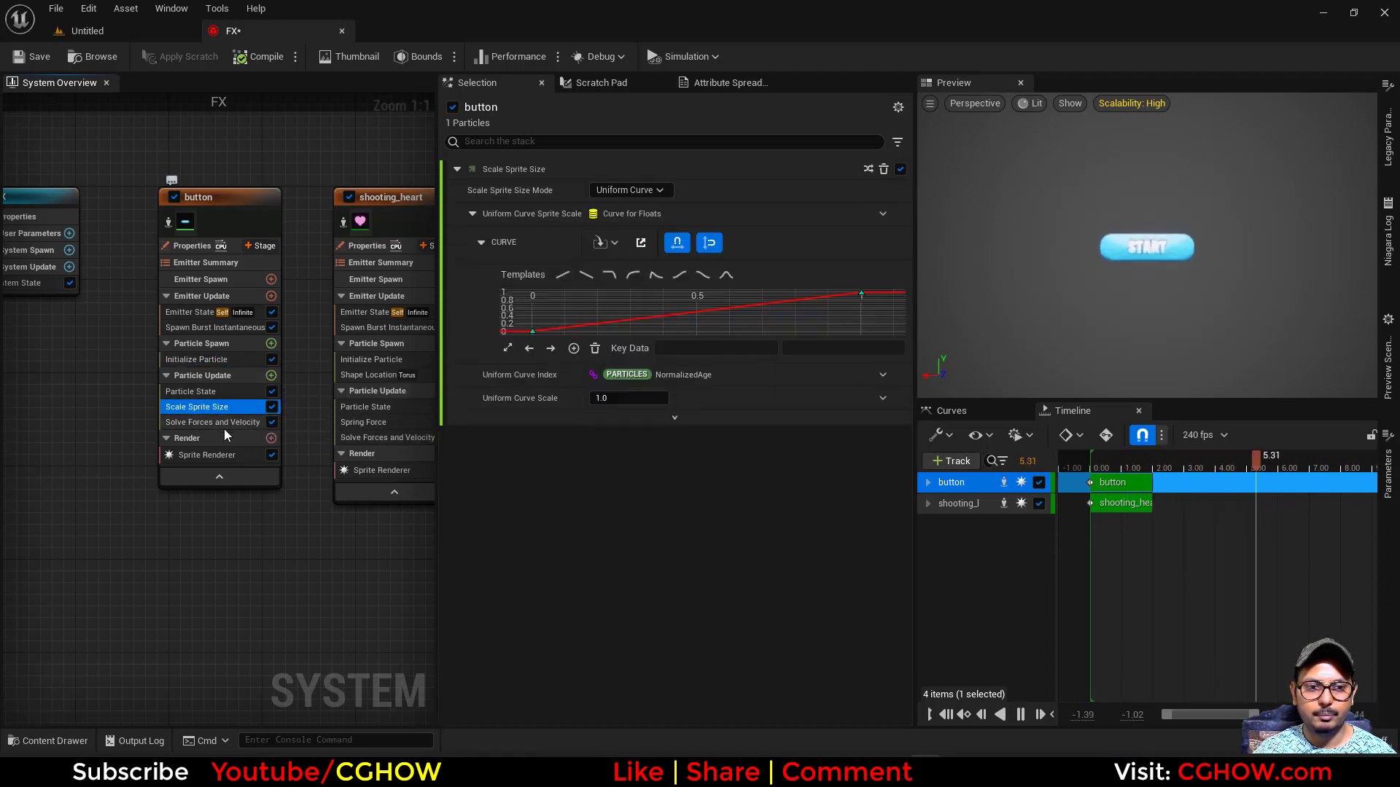
{"action": "left_click", "coordinate": [733, 348]}
{"action": "type", "text": "0.2"}
{"action": "key", "text": "Return"}
{"action": "left_click", "coordinate": [824, 350]}
{"action": "type", "text": "1"}
{"action": "key", "text": "Return"}
- Set the second key of the sprite scale curve to time 0.3 and value 0.2
{"action": "left_click", "coordinate": [861, 294]}
{"action": "left_click", "coordinate": [694, 349]}
{"action": "type", "text": "0.3"}
{"action": "key", "text": "Return"}
{"action": "left_click_drag", "start_coordinate": [830, 312], "coordinate": [576, 287]}
{"action": "left_click", "coordinate": [632, 294]}
{"action": "left_click", "coordinate": [824, 349]}
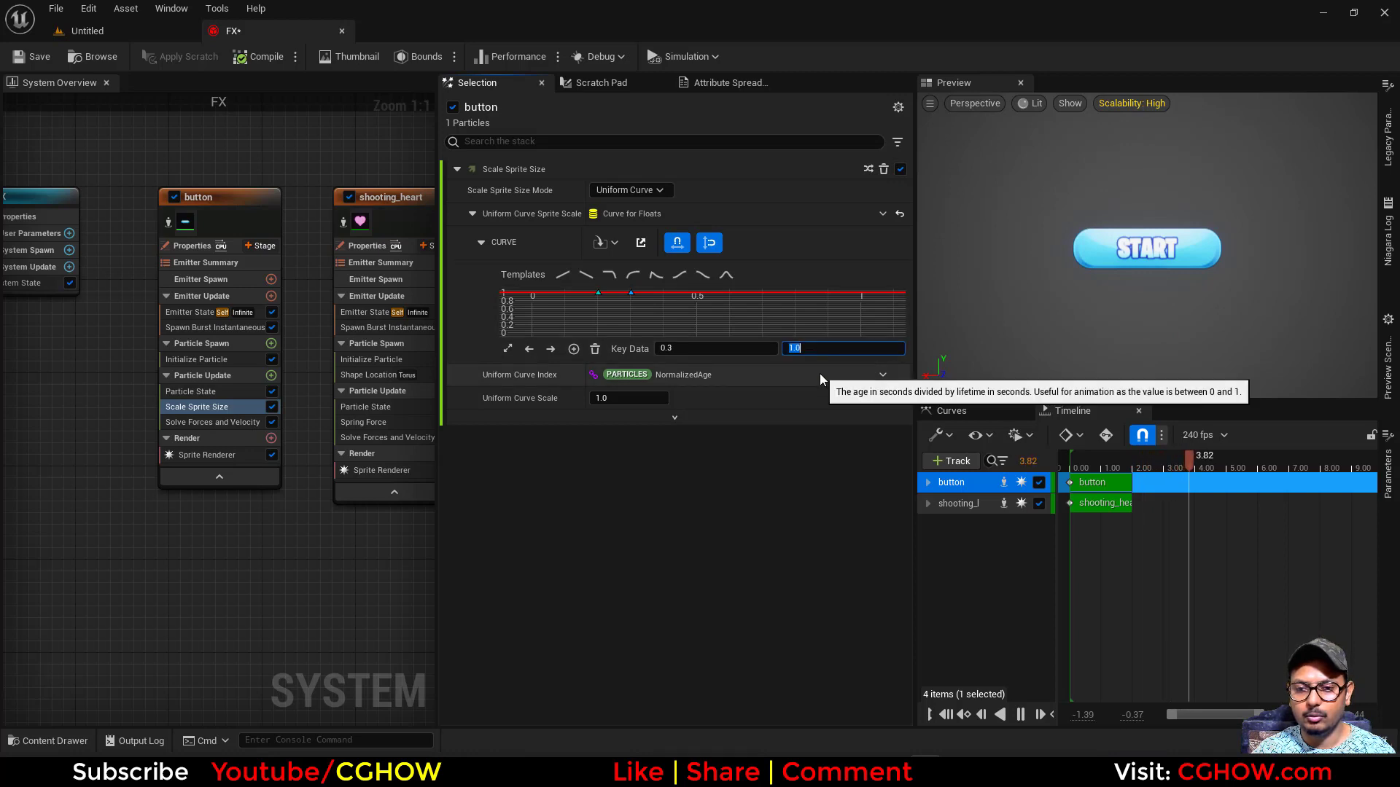
{"action": "type", "text": "0.2"}
{"action": "key", "text": "Return"}
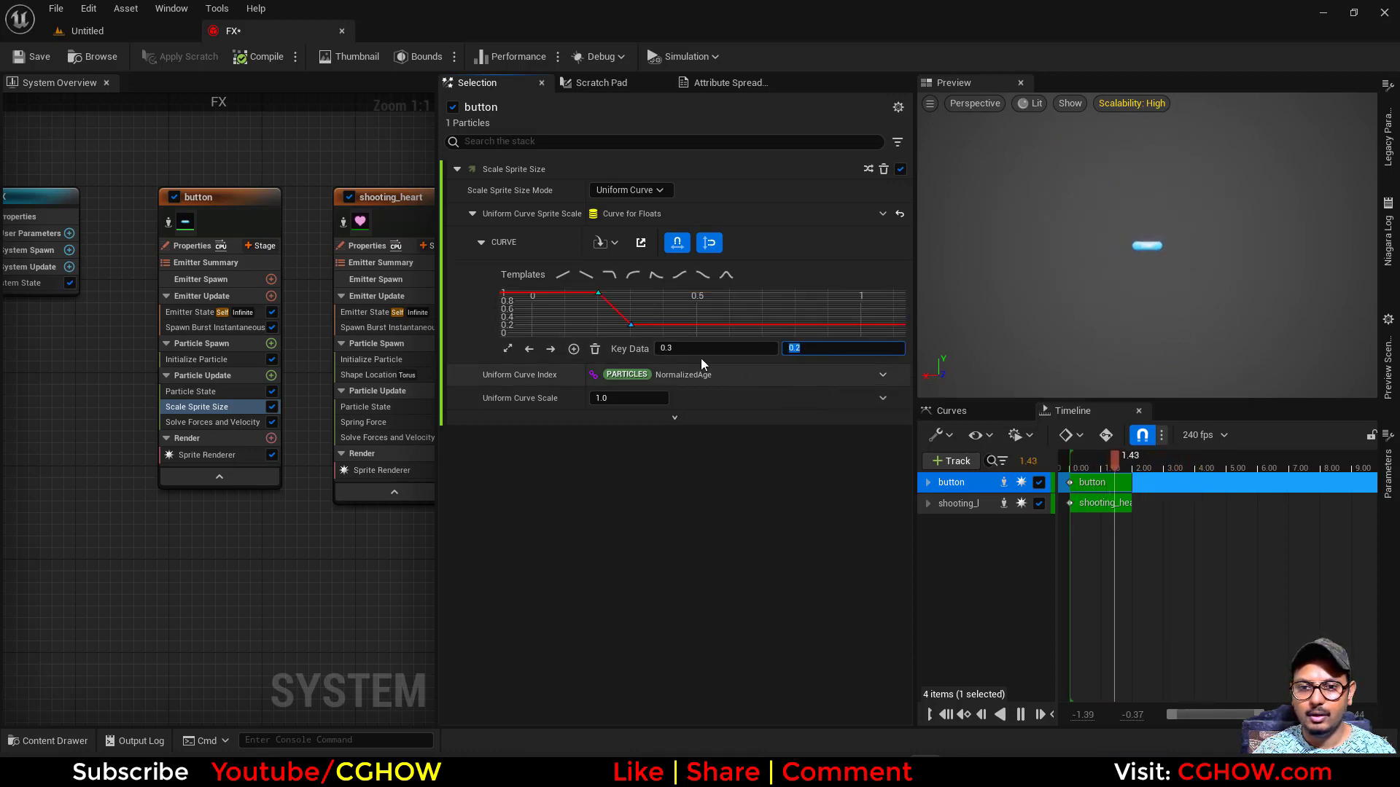
- Add a key at time 0.4 to the sprite scale curve with a value of 1.5
{"action": "middle_click", "coordinate": [663, 325]}
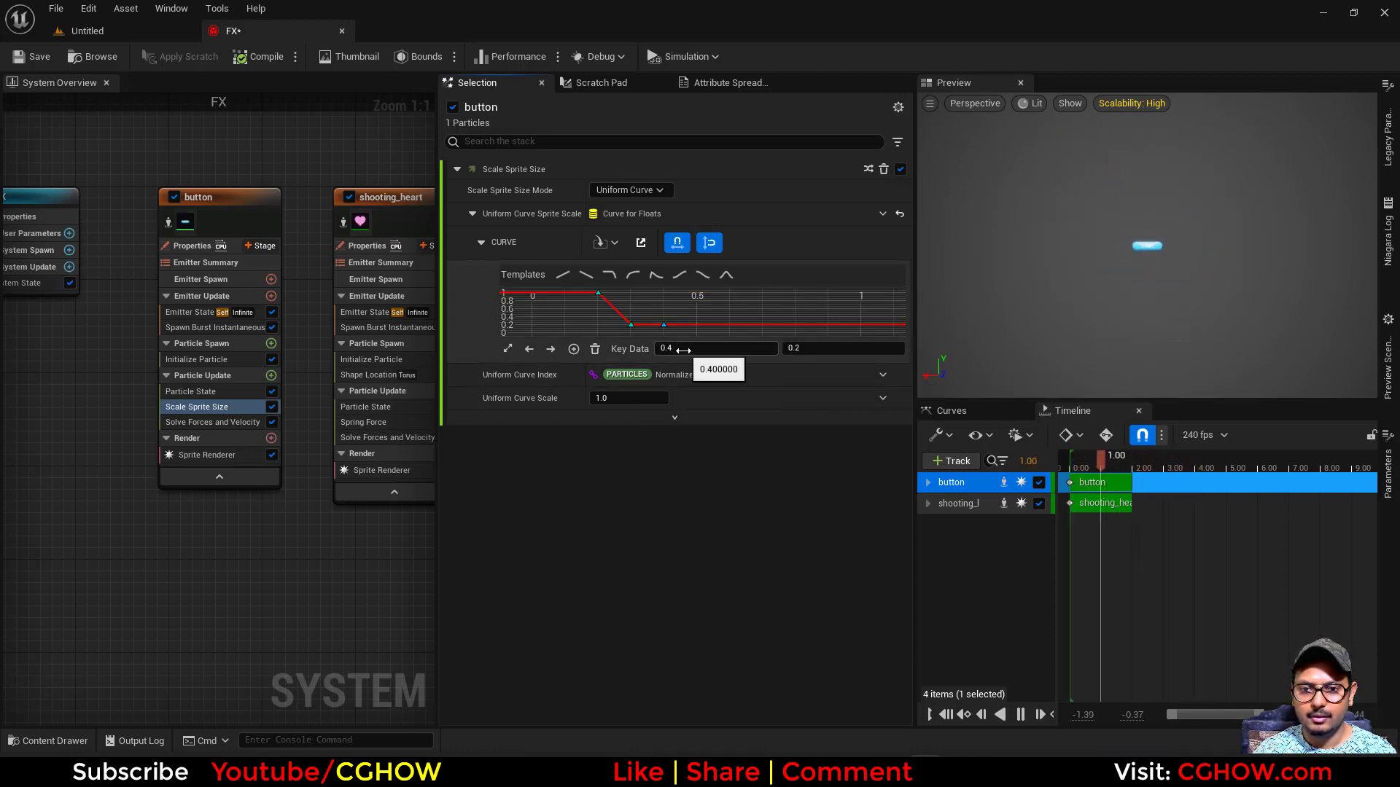
{"action": "left_click", "coordinate": [816, 349]}
{"action": "type", "text": "1.5"}
{"action": "key", "text": "Return"}
- Try a value of 0.5 on the curve key at time 0.3, and settle on 0.8
{"action": "left_click", "coordinate": [632, 326]}
{"action": "left_click", "coordinate": [804, 350]}
{"action": "type", "text": "0.5"}
{"action": "key", "text": "Return"}
{"action": "type", "text": "0.8"}
{"action": "key", "text": "Return"}
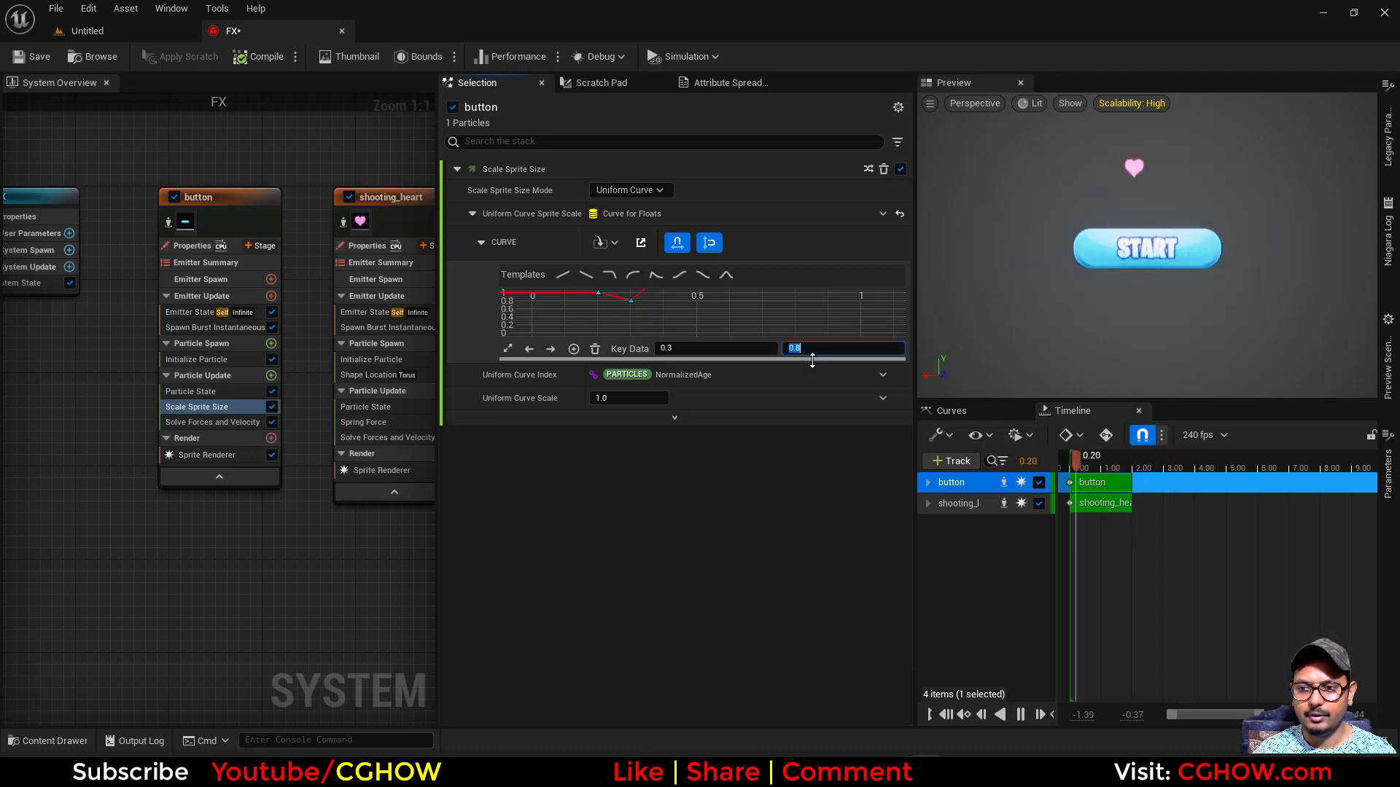
- Add a lower curve key at time 0.5 and a higher one at time 0.6 with value 1.4
{"action": "left_click", "coordinate": [622, 319]}
{"action": "left_click", "coordinate": [508, 348]}
{"action": "right_click_drag", "start_coordinate": [825, 322], "coordinate": [707, 305]}
{"action": "middle_click", "coordinate": [735, 308]}
{"action": "left_click_drag", "start_coordinate": [756, 311], "coordinate": [753, 331]}
{"action": "middle_click", "coordinate": [841, 325]}
{"action": "left_click_drag", "start_coordinate": [860, 324], "coordinate": [860, 310]}
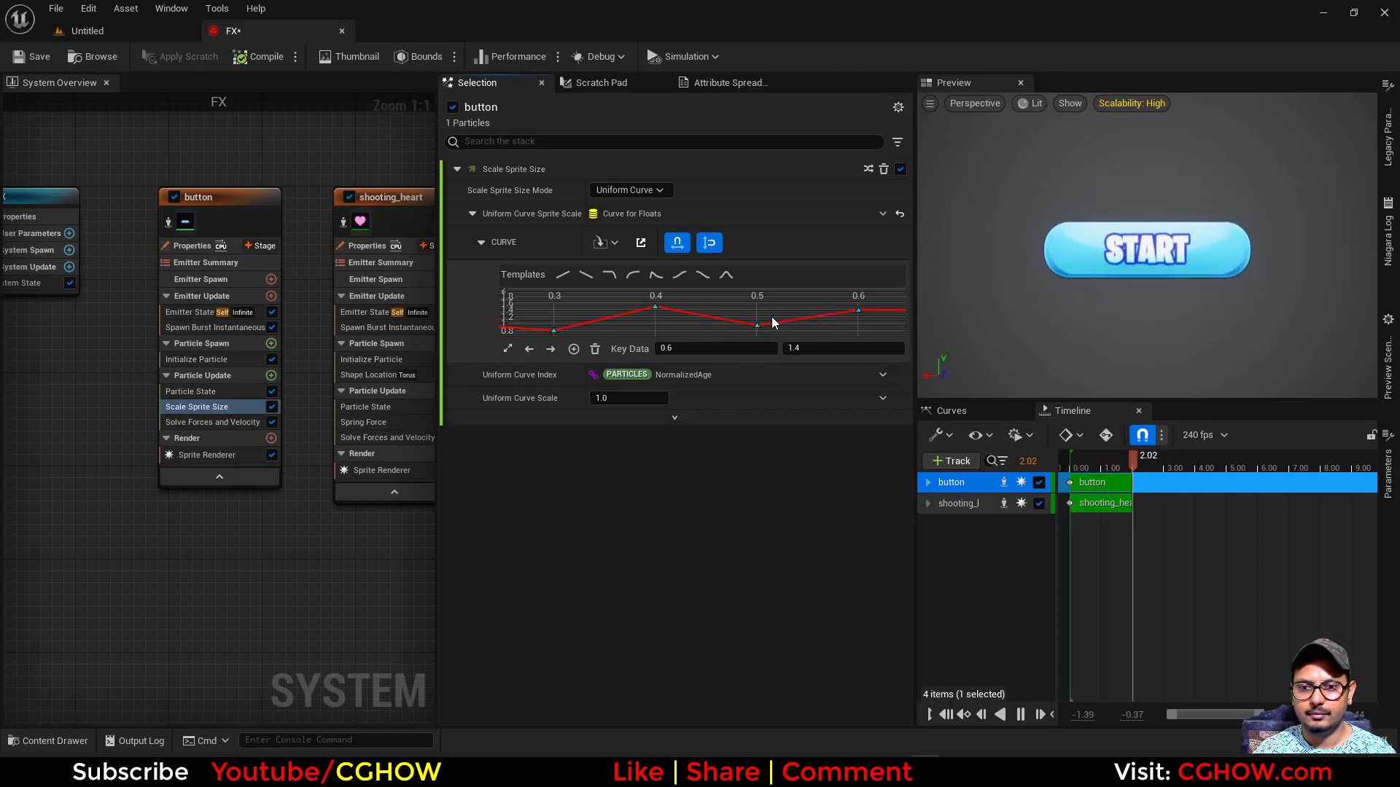
- Smooth the sprite scale curve by giving the keys from time 0.3 to 0.6 curved tangents
{"action": "scroll", "coordinate": [802, 332], "scroll_direction": "down", "scroll_amount": 2}
{"action": "left_click", "coordinate": [795, 334]}
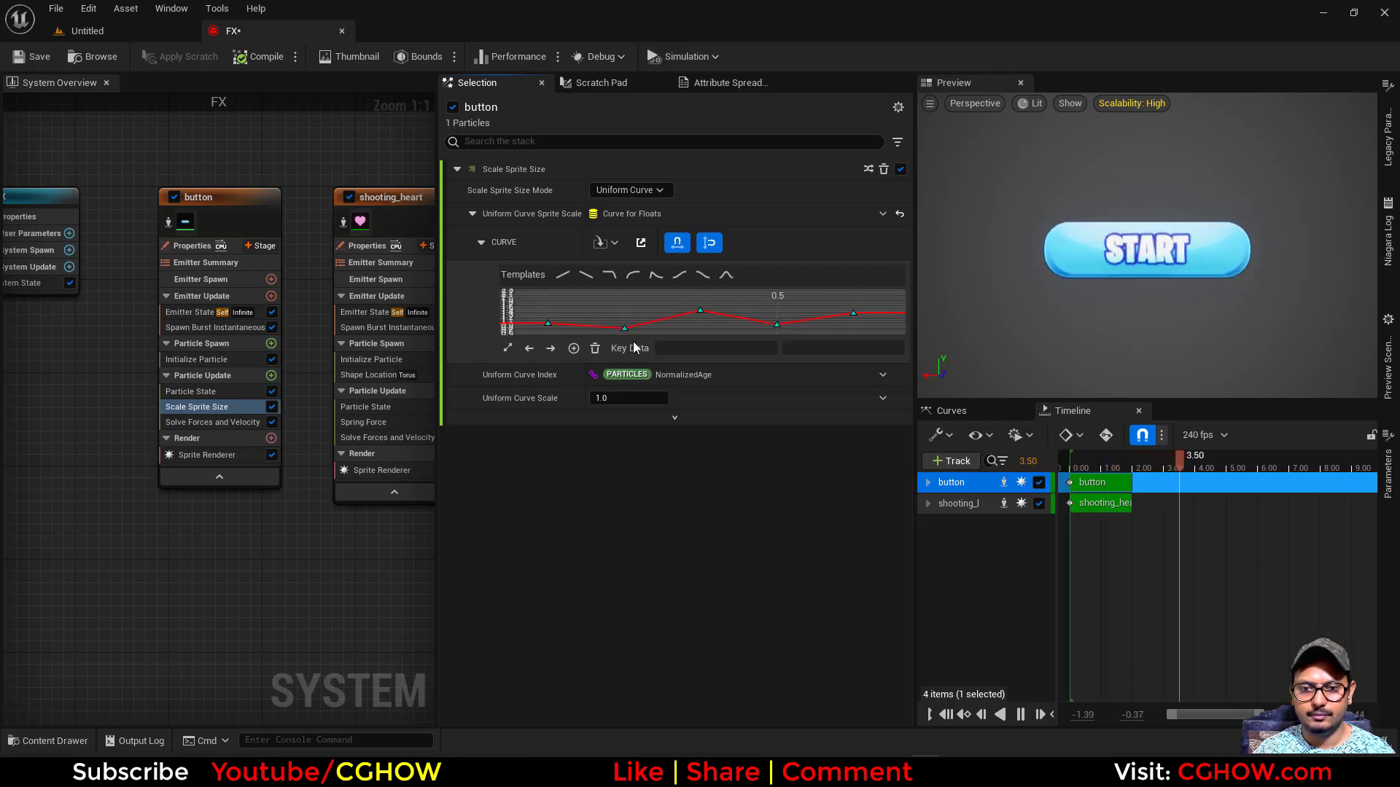
{"action": "left_click", "coordinate": [508, 349]}
{"action": "left_click", "coordinate": [702, 302]}
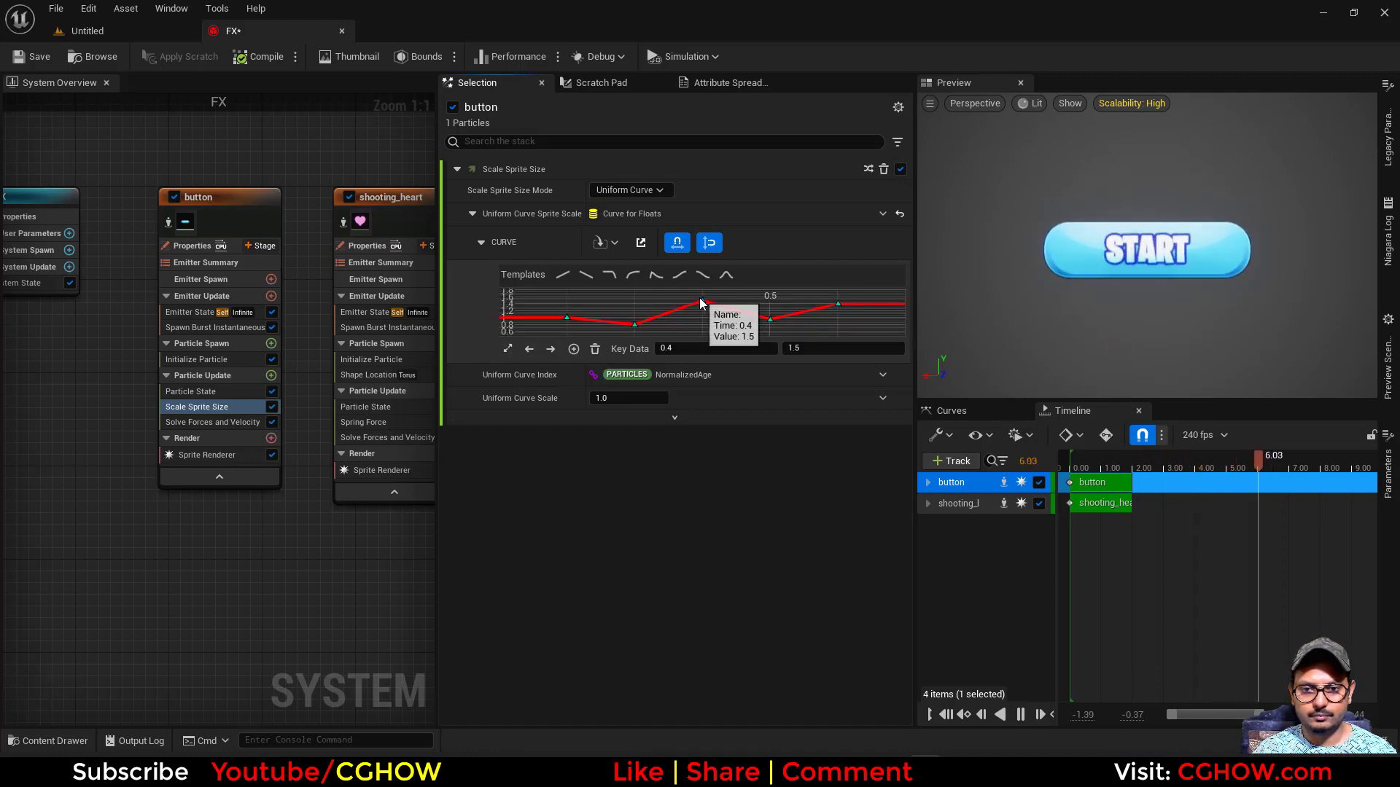
{"action": "left_click", "coordinate": [838, 305]}
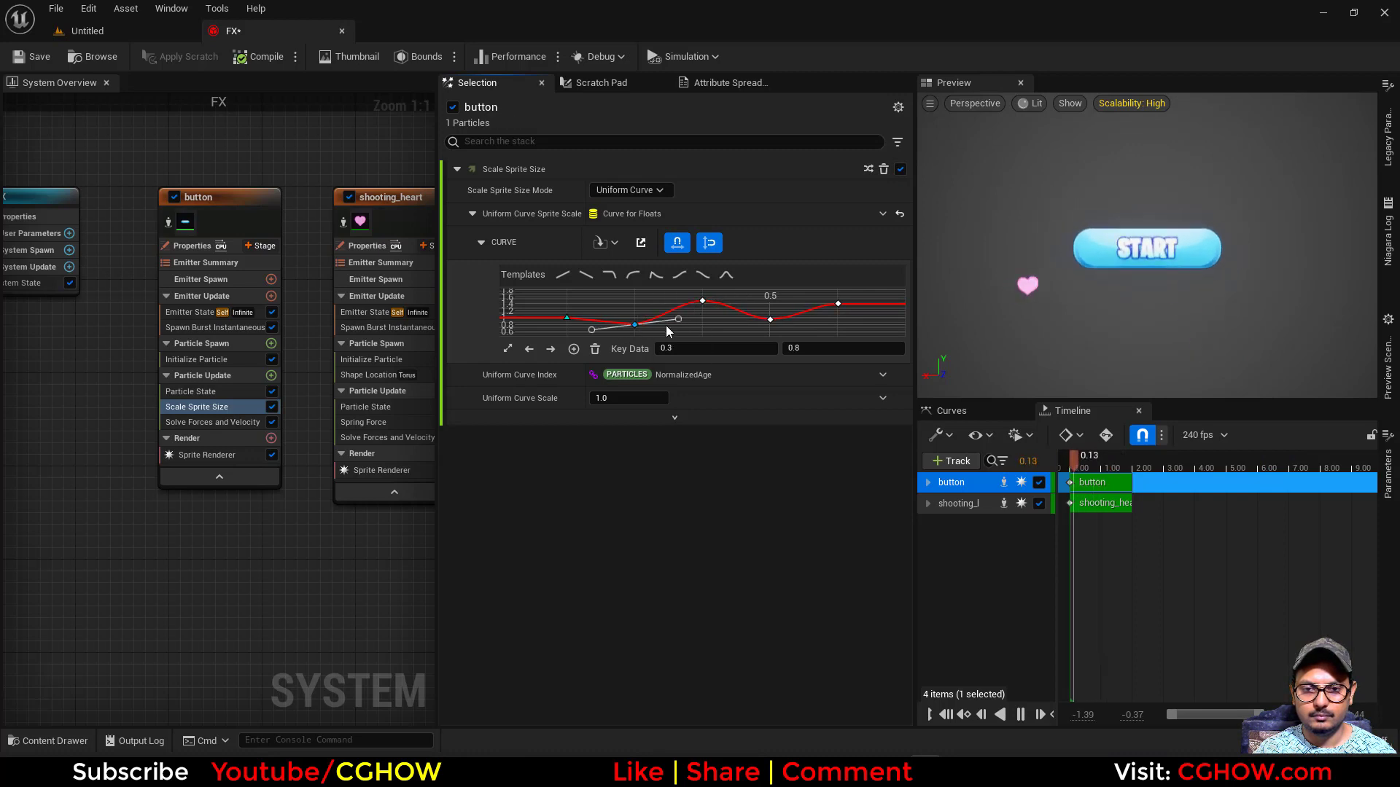
- Reshape the tangents around the curve key at time 0.3 and smooth the key at 0.2
{"action": "left_click_drag", "start_coordinate": [676, 318], "coordinate": [672, 263]}
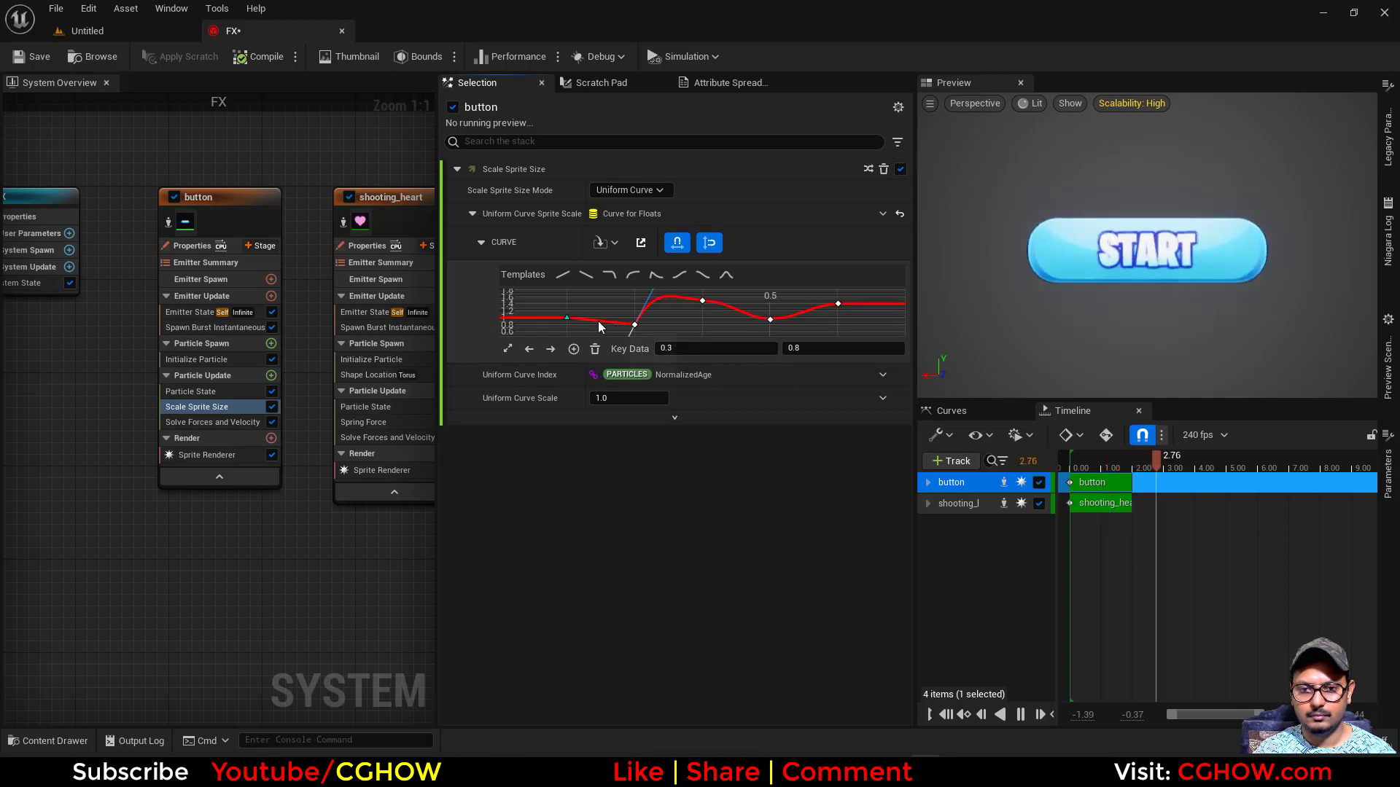
{"action": "left_click_drag", "start_coordinate": [566, 319], "coordinate": [650, 329]}
{"action": "left_click", "coordinate": [654, 321]}
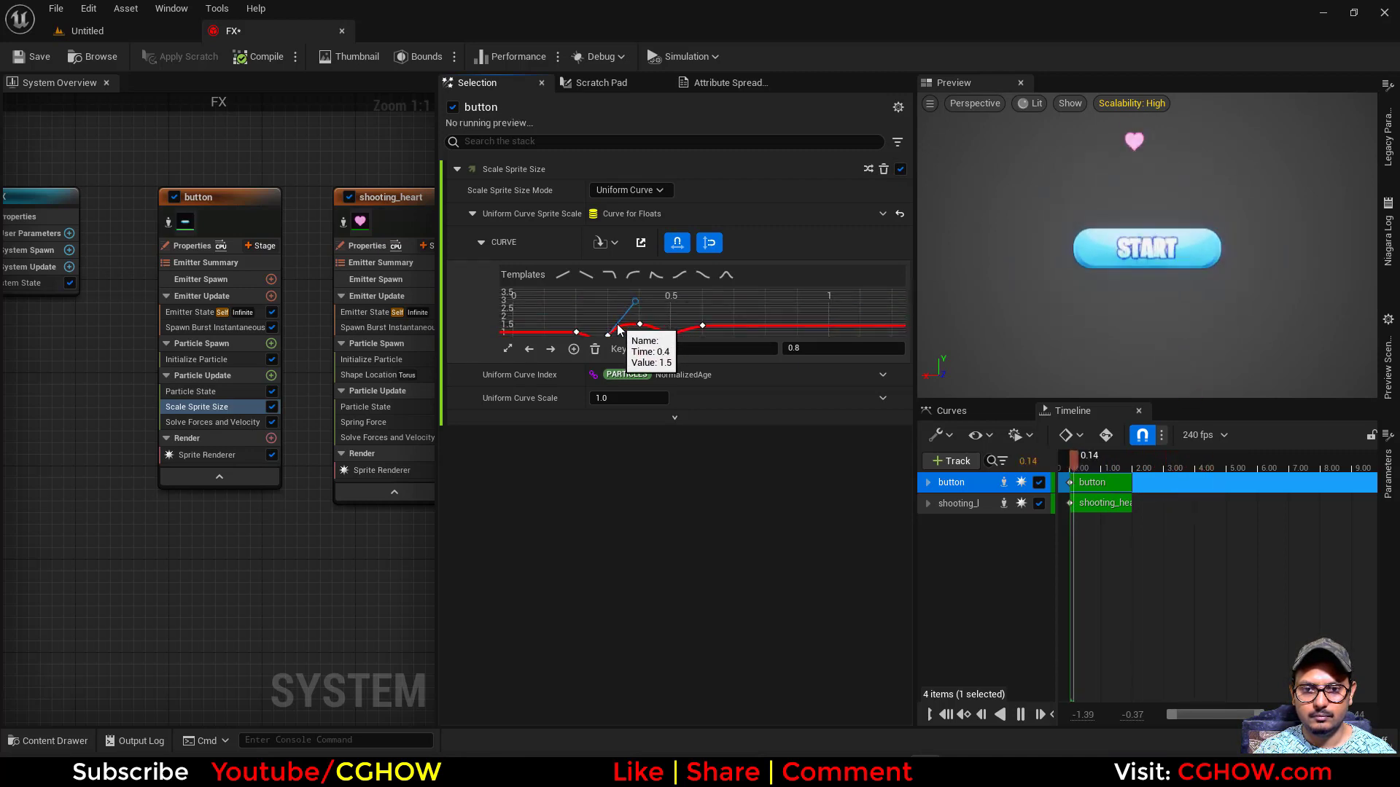
{"action": "left_click_drag", "start_coordinate": [618, 334], "coordinate": [623, 328]}
{"action": "right_click_drag", "start_coordinate": [614, 309], "coordinate": [659, 288]}
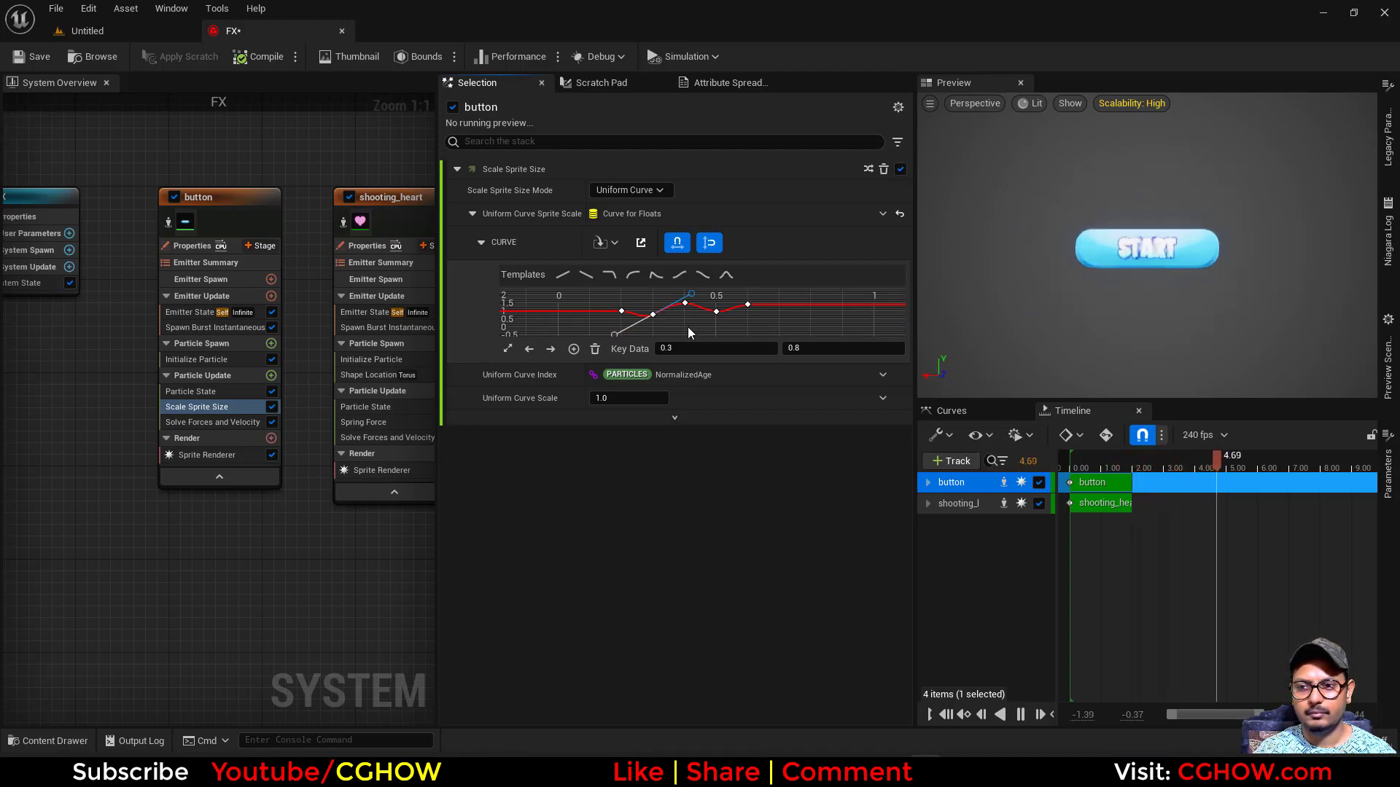
{"action": "right_click_drag", "start_coordinate": [750, 326], "coordinate": [688, 332]}
{"action": "scroll", "coordinate": [689, 328], "scroll_direction": "up", "scroll_amount": 2}
{"action": "left_click_drag", "start_coordinate": [686, 300], "coordinate": [674, 326]}
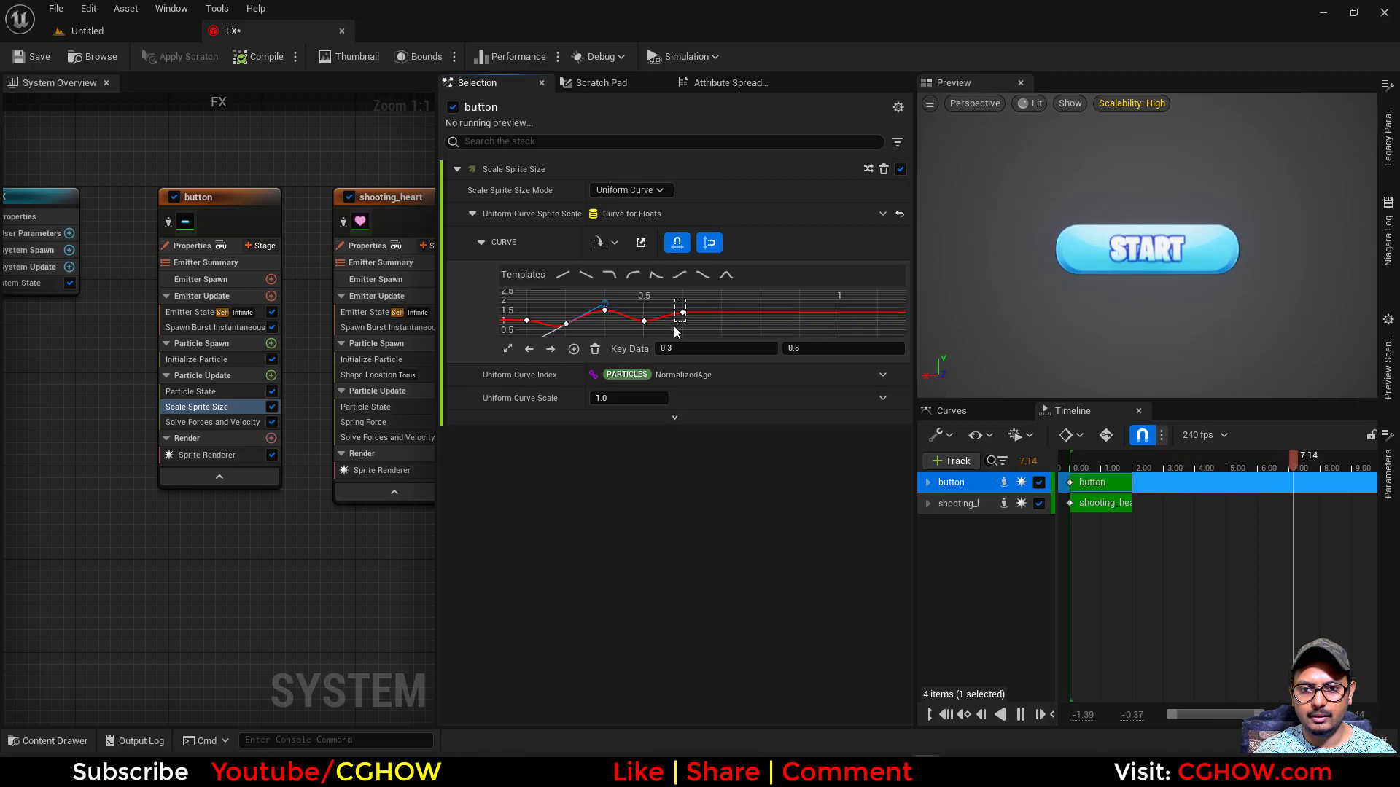
- Add a final key to the sprite scale curve at time 0.8 with value 1
{"action": "double_click", "coordinate": [722, 314]}
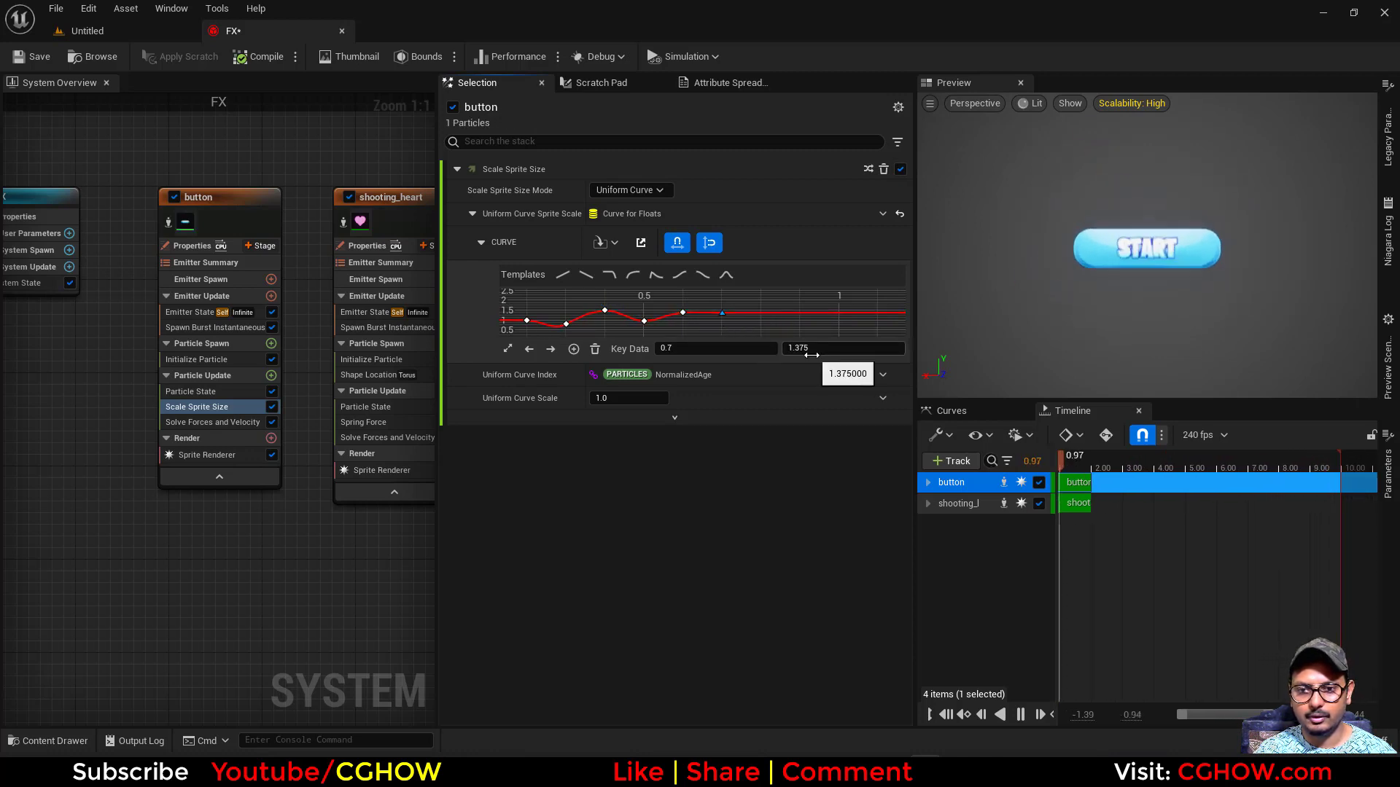
{"action": "left_click", "coordinate": [714, 347]}
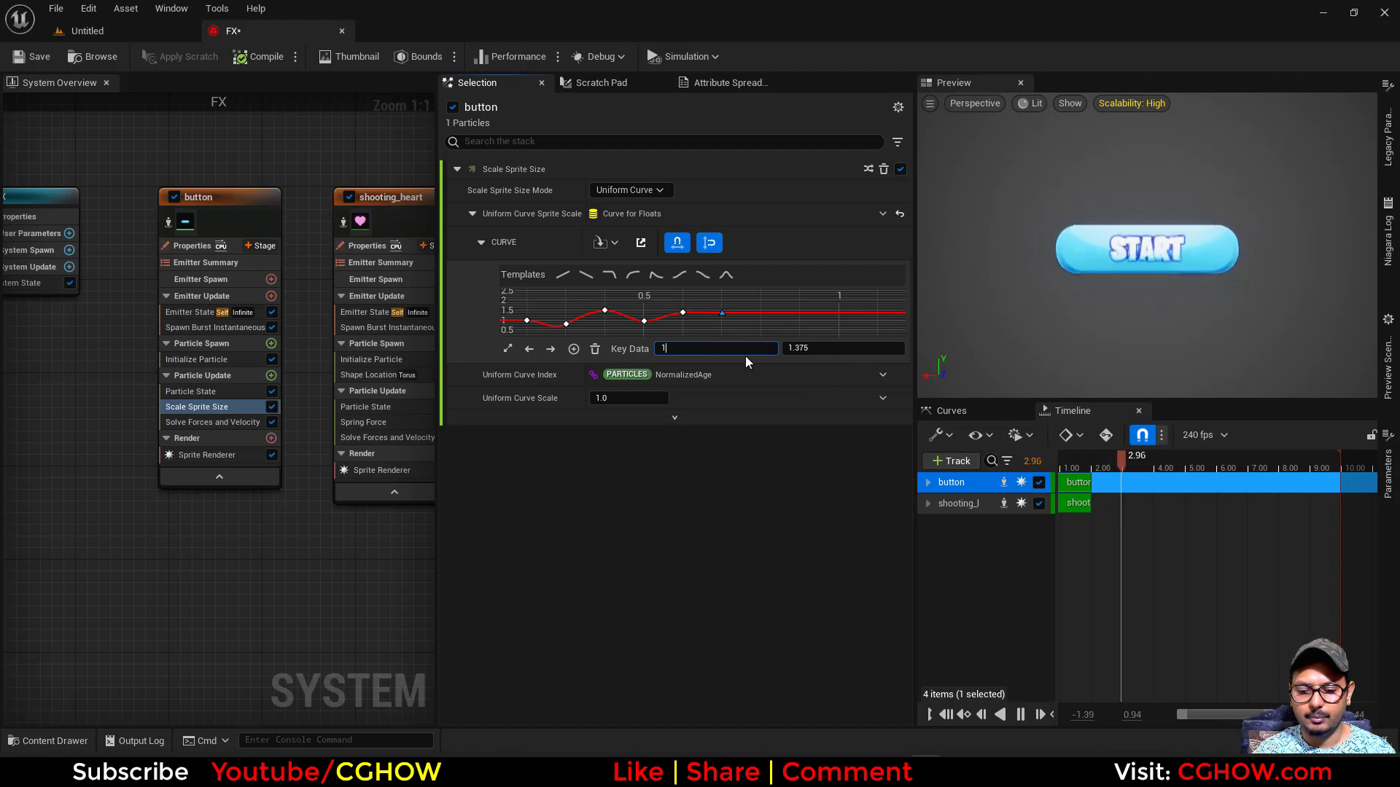
{"action": "type", "text": "1.8"}
{"action": "left_click", "coordinate": [824, 352]}
{"action": "type", "text": "1"}
{"action": "key", "text": "Return"}
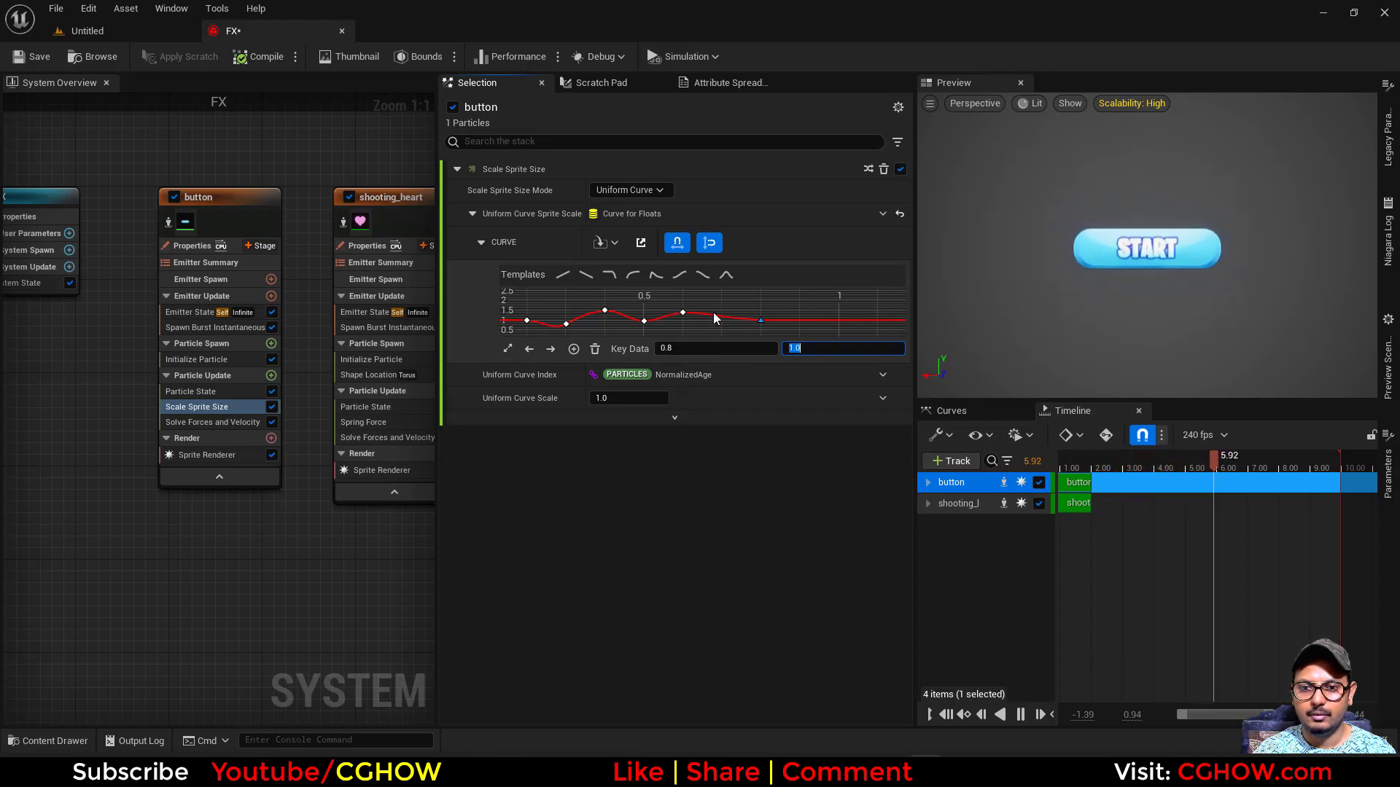
- Try moving the curve's second peak key to time 0.55 and its last key to time 0.7
{"action": "left_click", "coordinate": [683, 312]}
{"action": "left_click", "coordinate": [698, 350]}
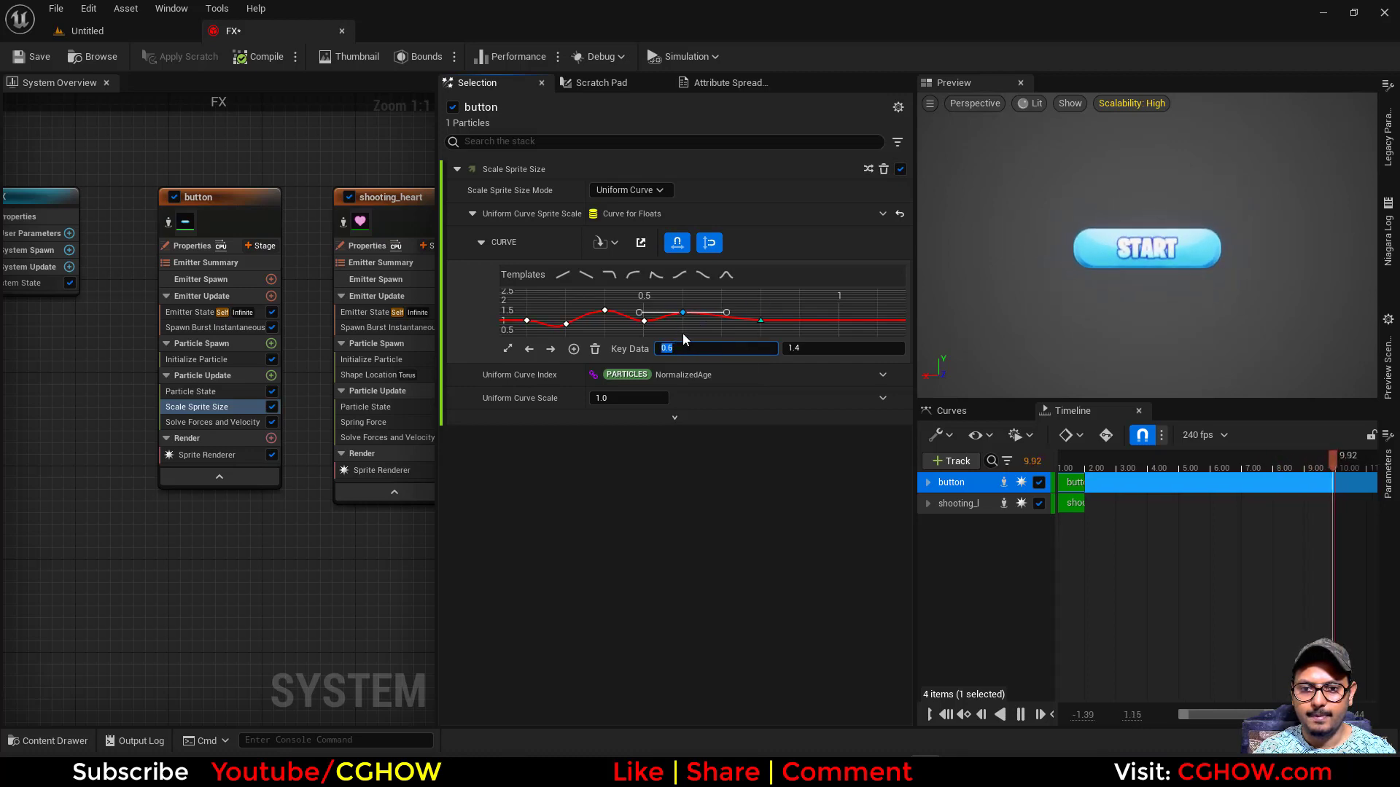
{"action": "left_click", "coordinate": [644, 321]}
{"action": "left_click", "coordinate": [682, 312]}
{"action": "left_click", "coordinate": [680, 348]}
{"action": "type", "text": "0.55"}
{"action": "key", "text": "Return"}
{"action": "left_click", "coordinate": [760, 320]}
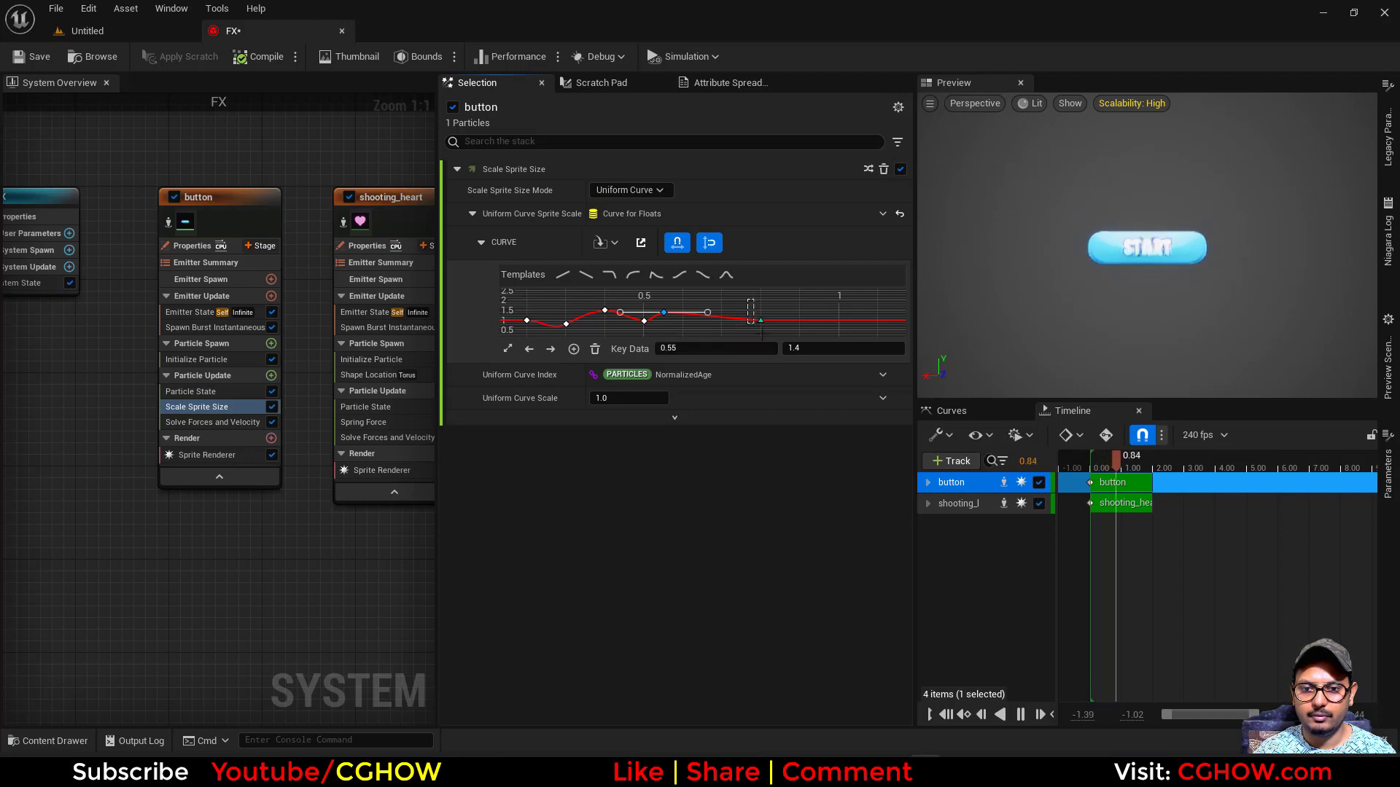
{"action": "left_click", "coordinate": [678, 349]}
{"action": "type", "text": "0.7"}
{"action": "key", "text": "Return"}
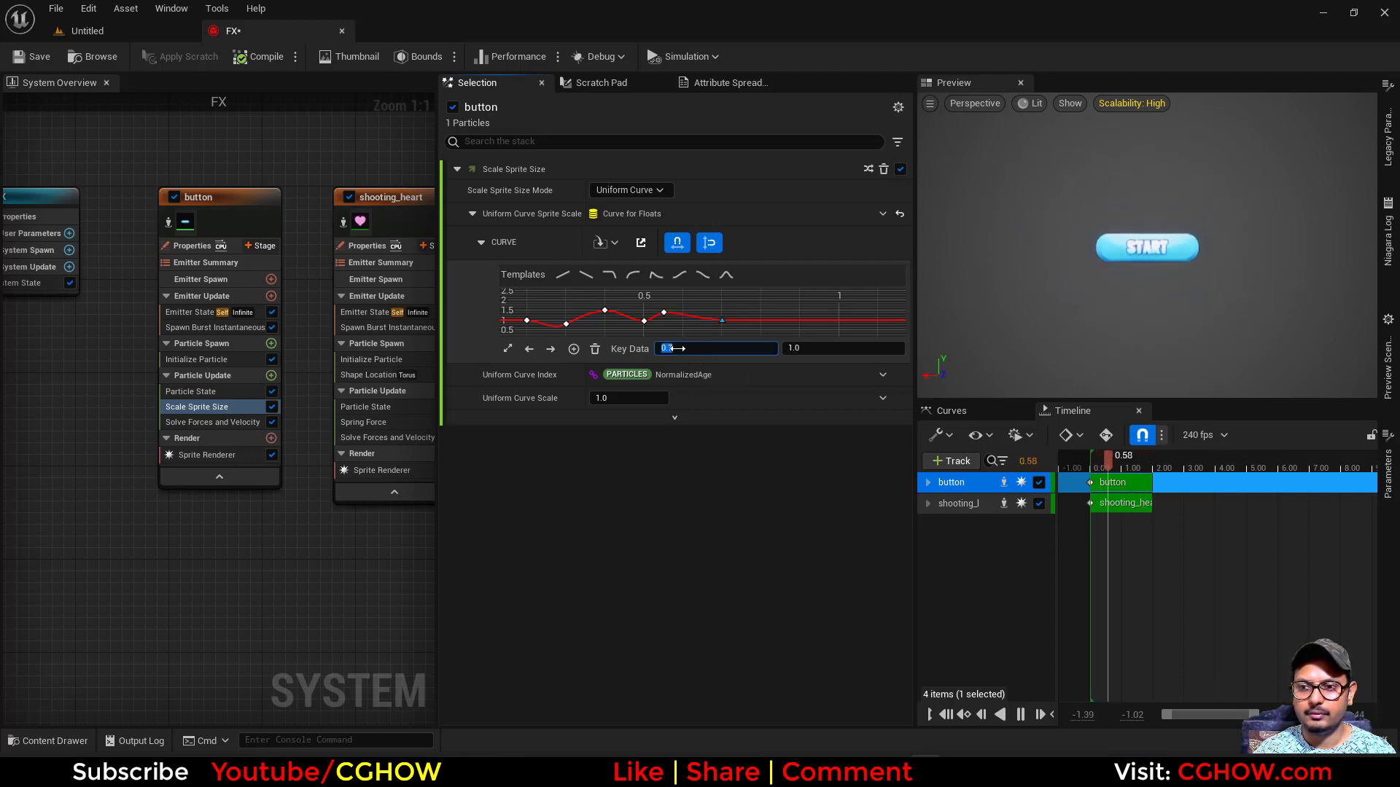
- Return the curve's second peak key to time 0.6 and its last key to time 0.8
{"action": "left_click", "coordinate": [663, 312]}
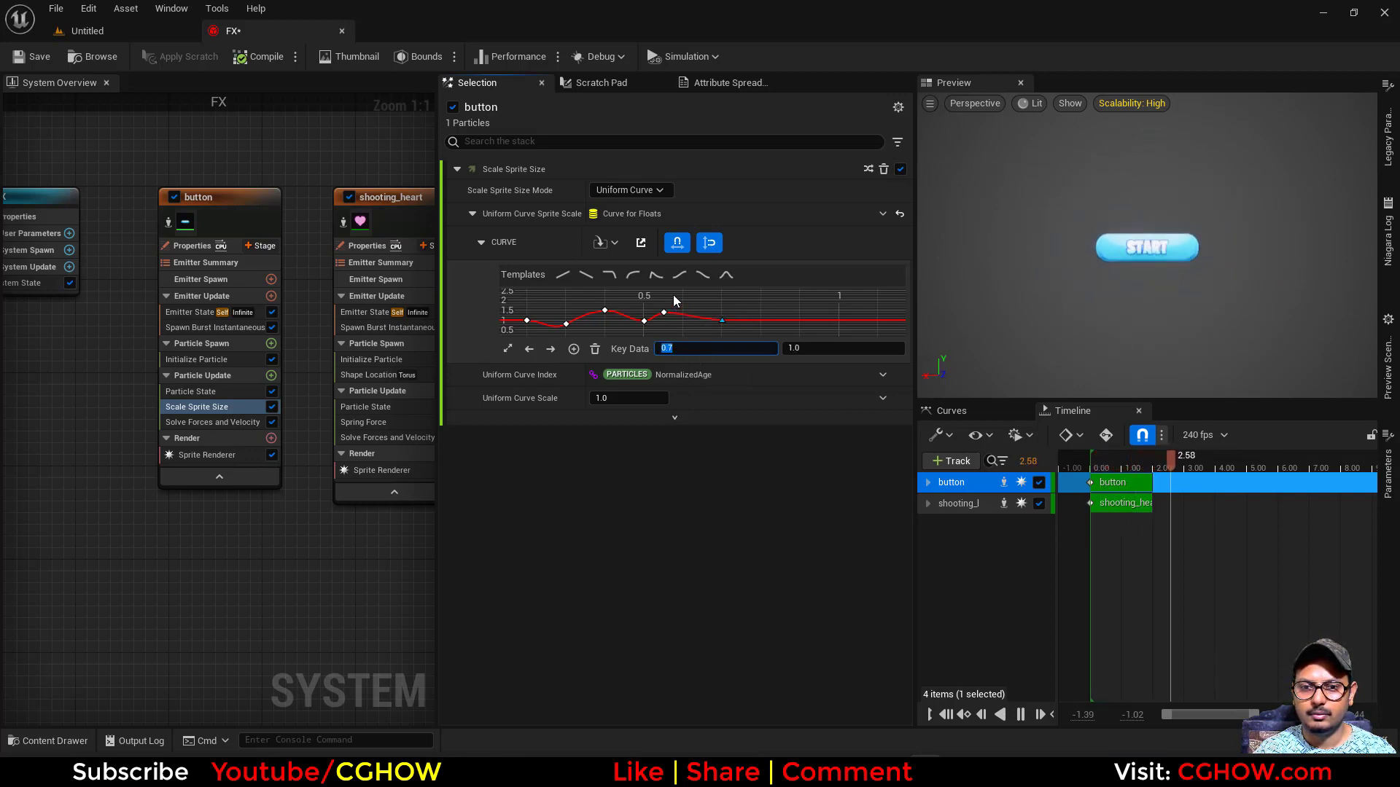
{"action": "left_click", "coordinate": [674, 345]}
{"action": "type", "text": ".6"}
{"action": "key", "text": "Return"}
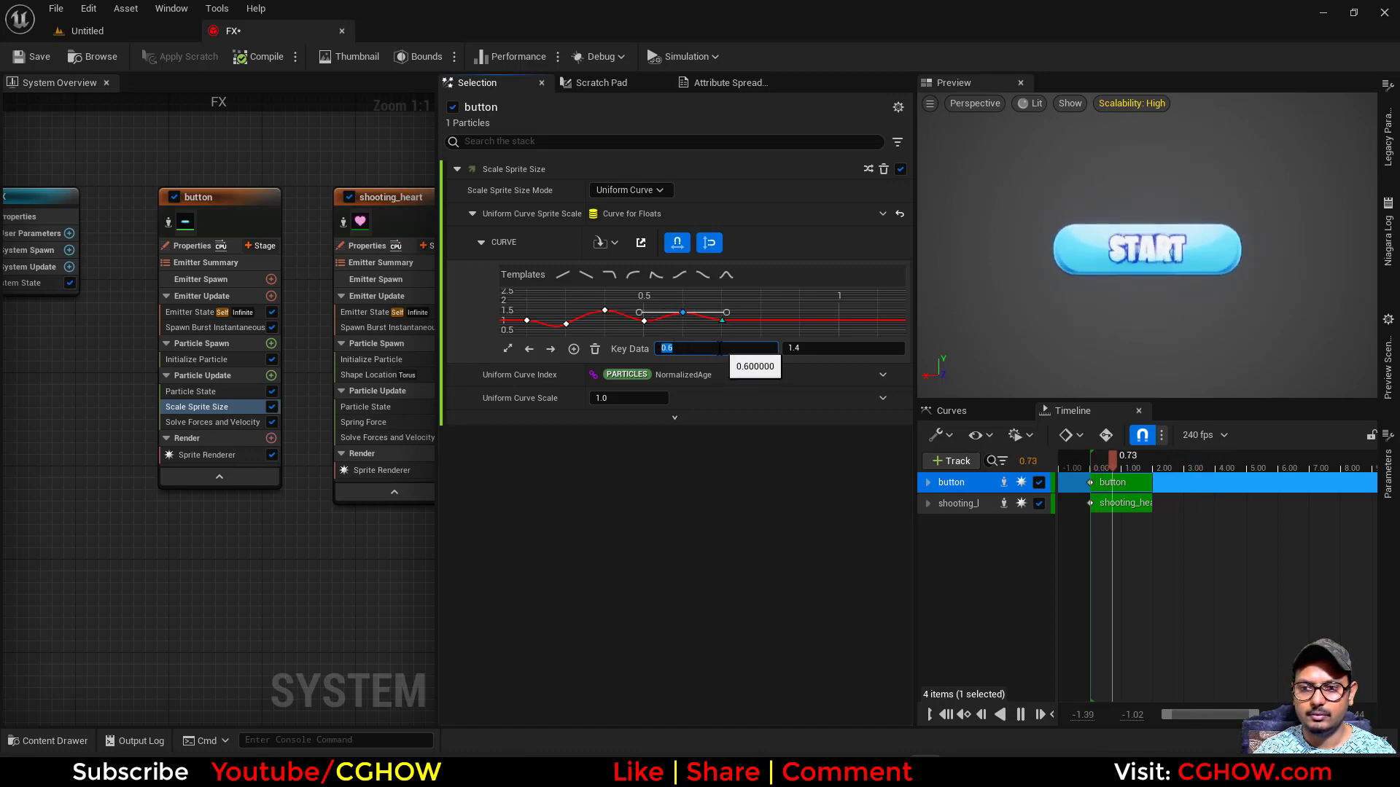
{"action": "left_click", "coordinate": [722, 320]}
{"action": "left_click", "coordinate": [685, 352]}
{"action": "type", "text": ".8"}
{"action": "key", "text": "Return"}
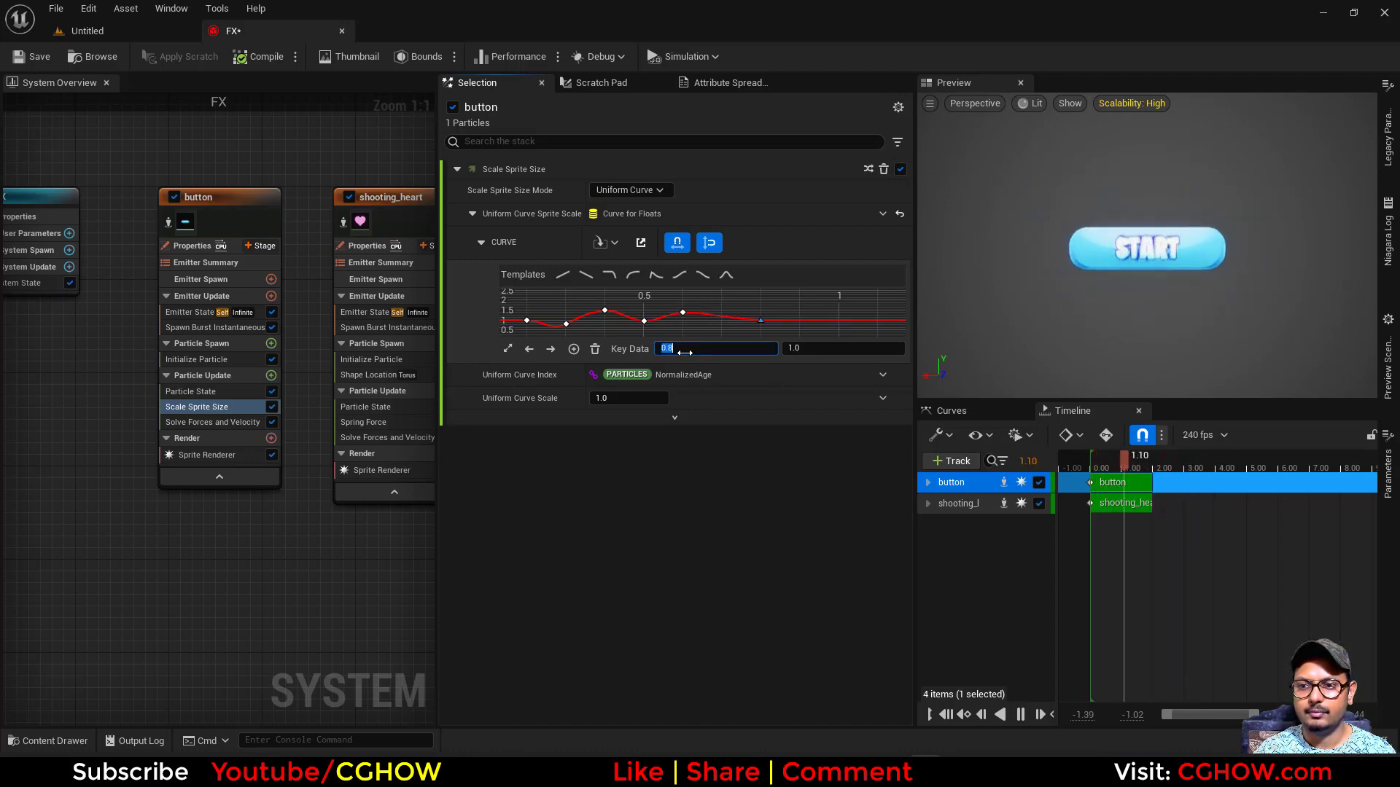
- Fine-tune the incoming tangent of the curve key at time 0.3 and save the FX system
{"action": "right_click_drag", "start_coordinate": [675, 327], "coordinate": [689, 313]}
{"action": "left_click", "coordinate": [578, 309]}
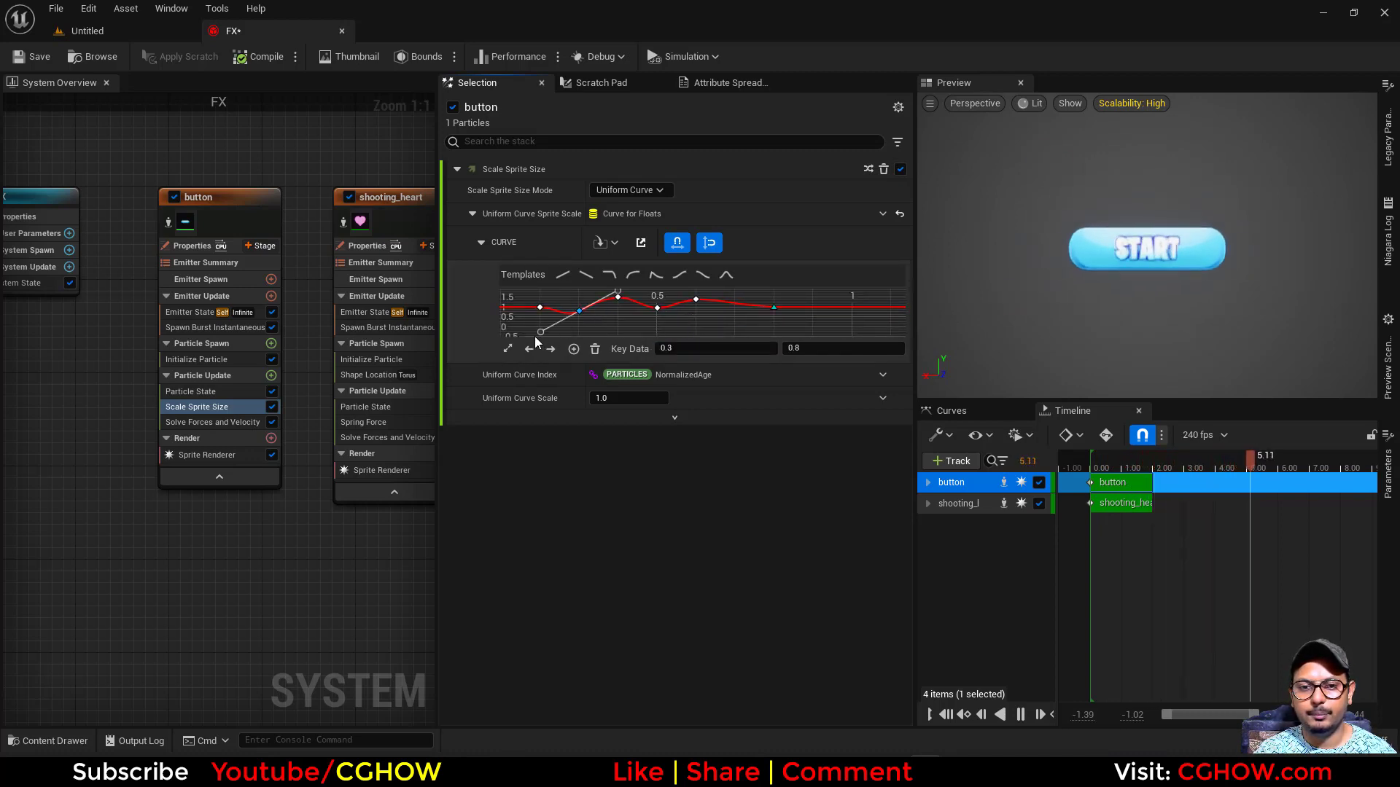
{"action": "left_click_drag", "start_coordinate": [547, 328], "coordinate": [546, 330]}
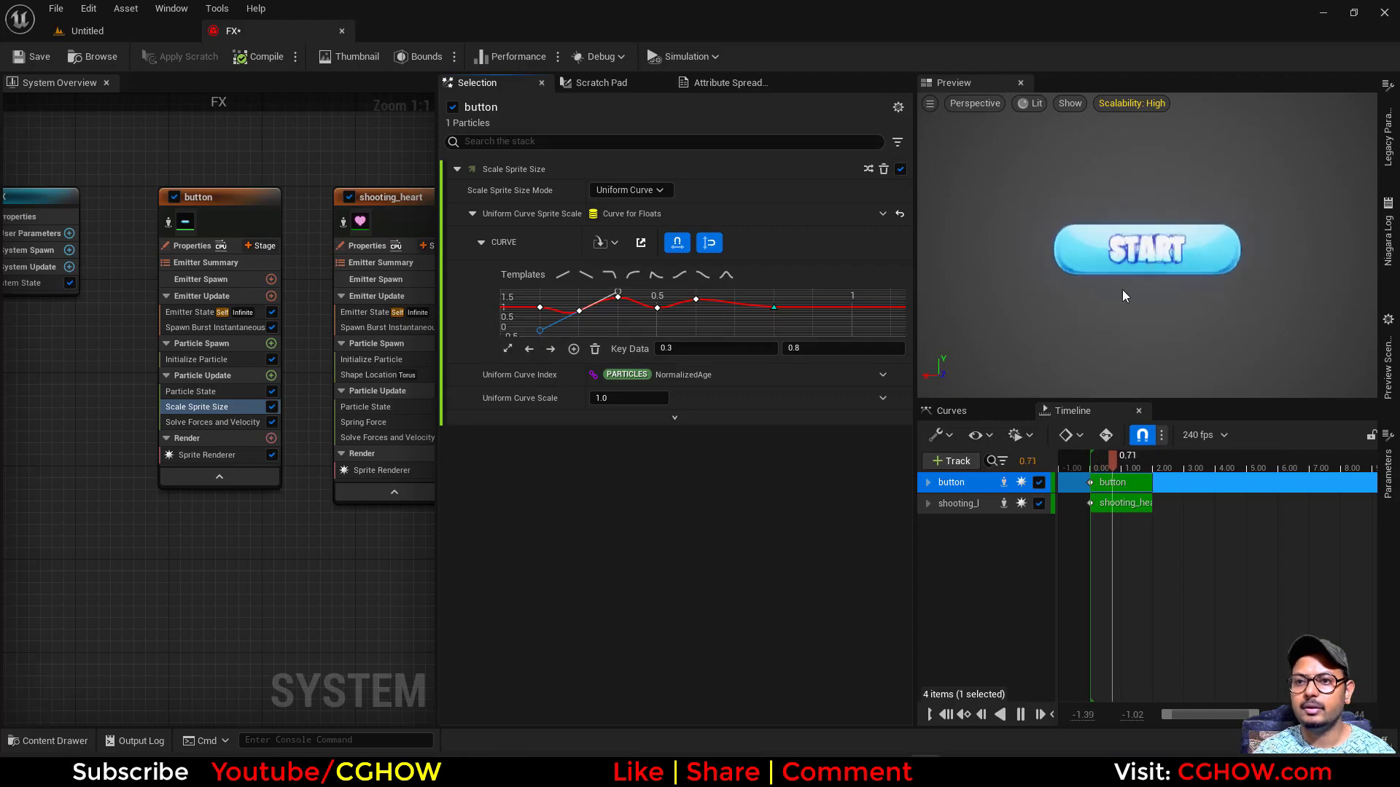
{"action": "left_click", "coordinate": [29, 58]}
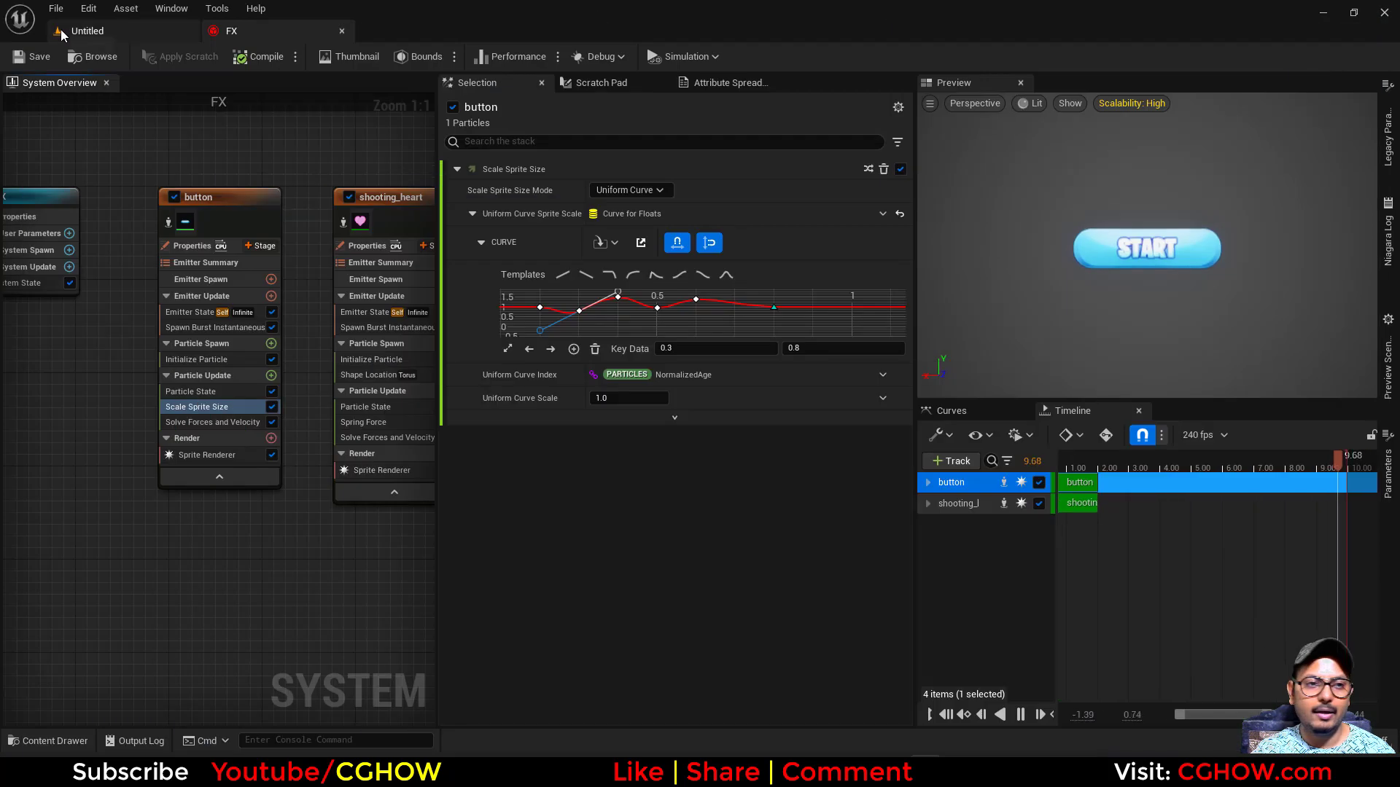
- Switch to the level editor and search the CGHOWVFX folder's textures for "ring"
{"action": "left_click", "coordinate": [61, 34]}
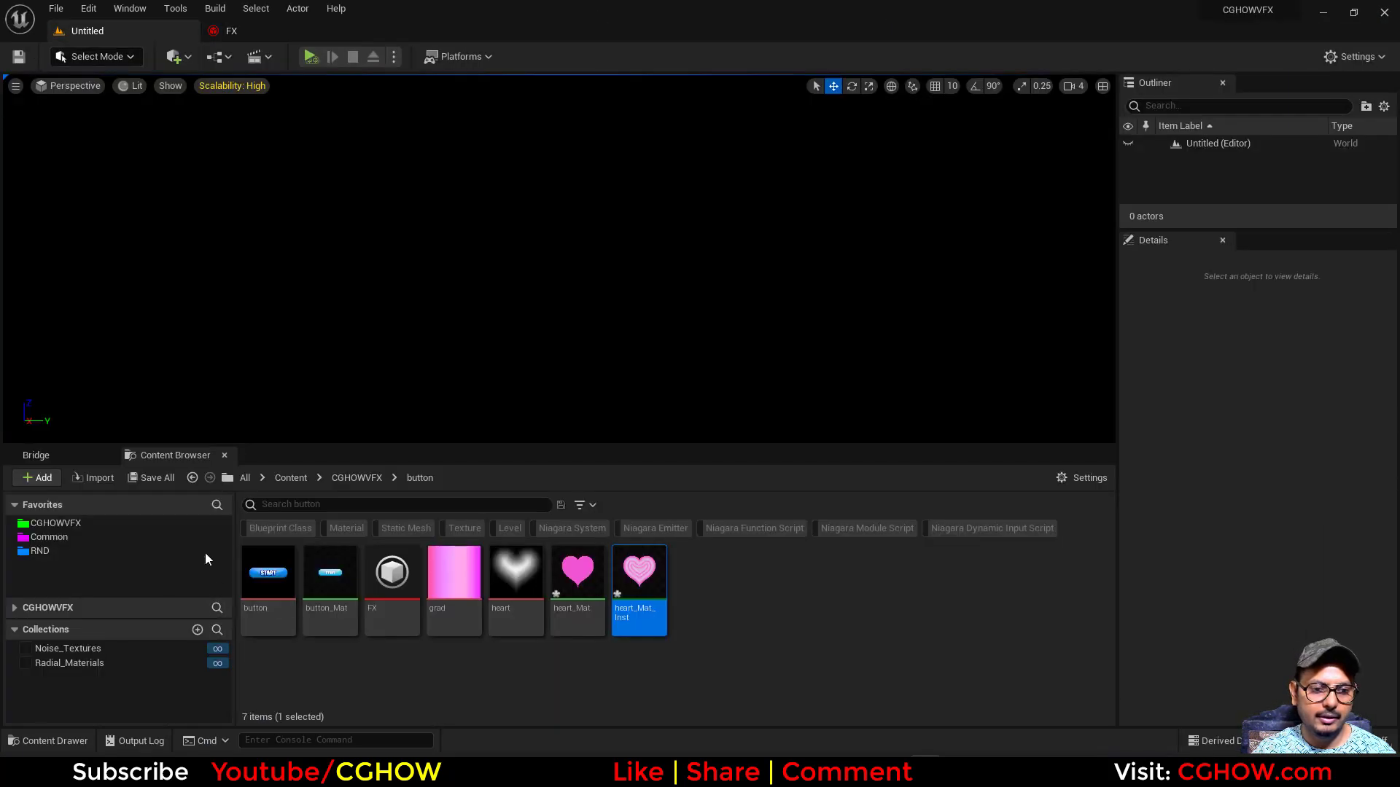
{"action": "left_click", "coordinate": [60, 523]}
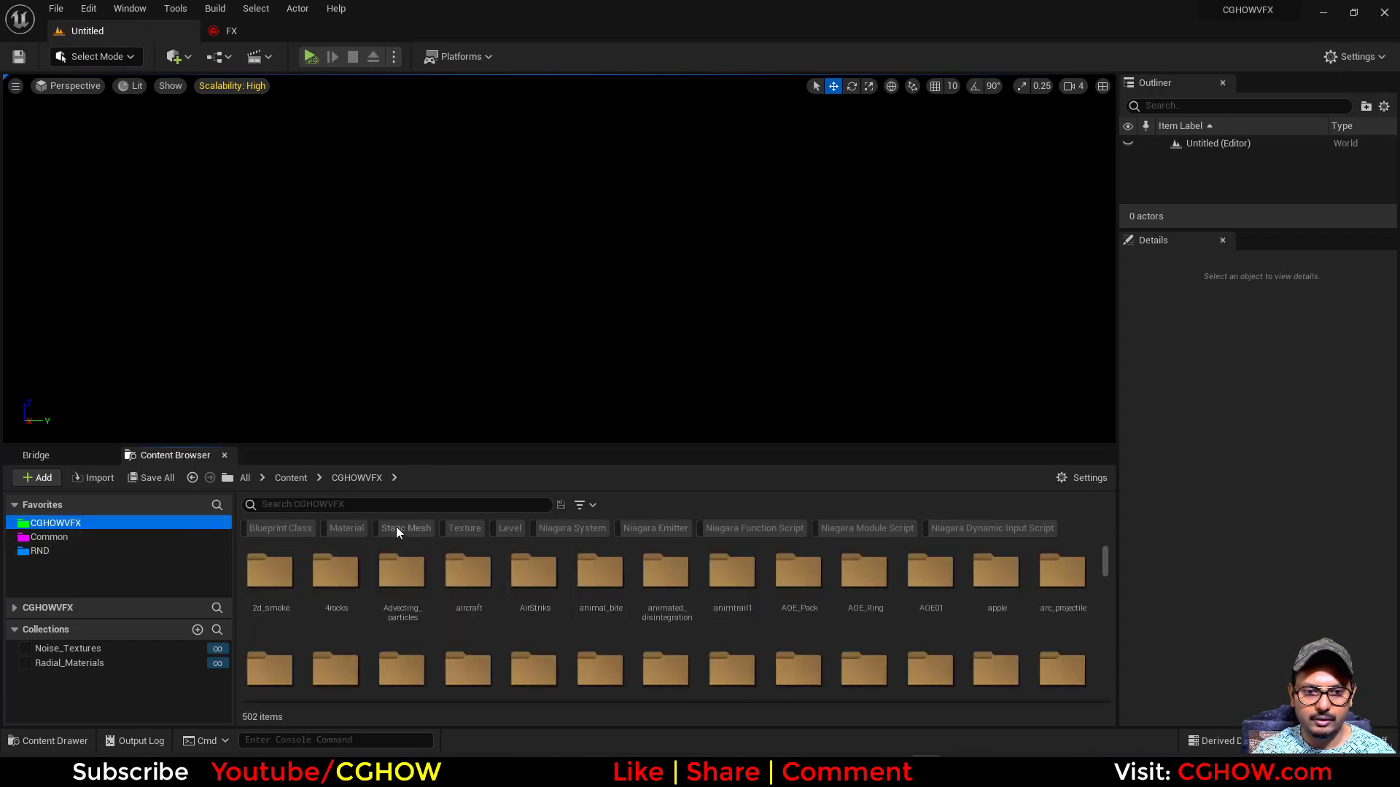
{"action": "left_click", "coordinate": [440, 509]}
{"action": "type", "text": "r"}
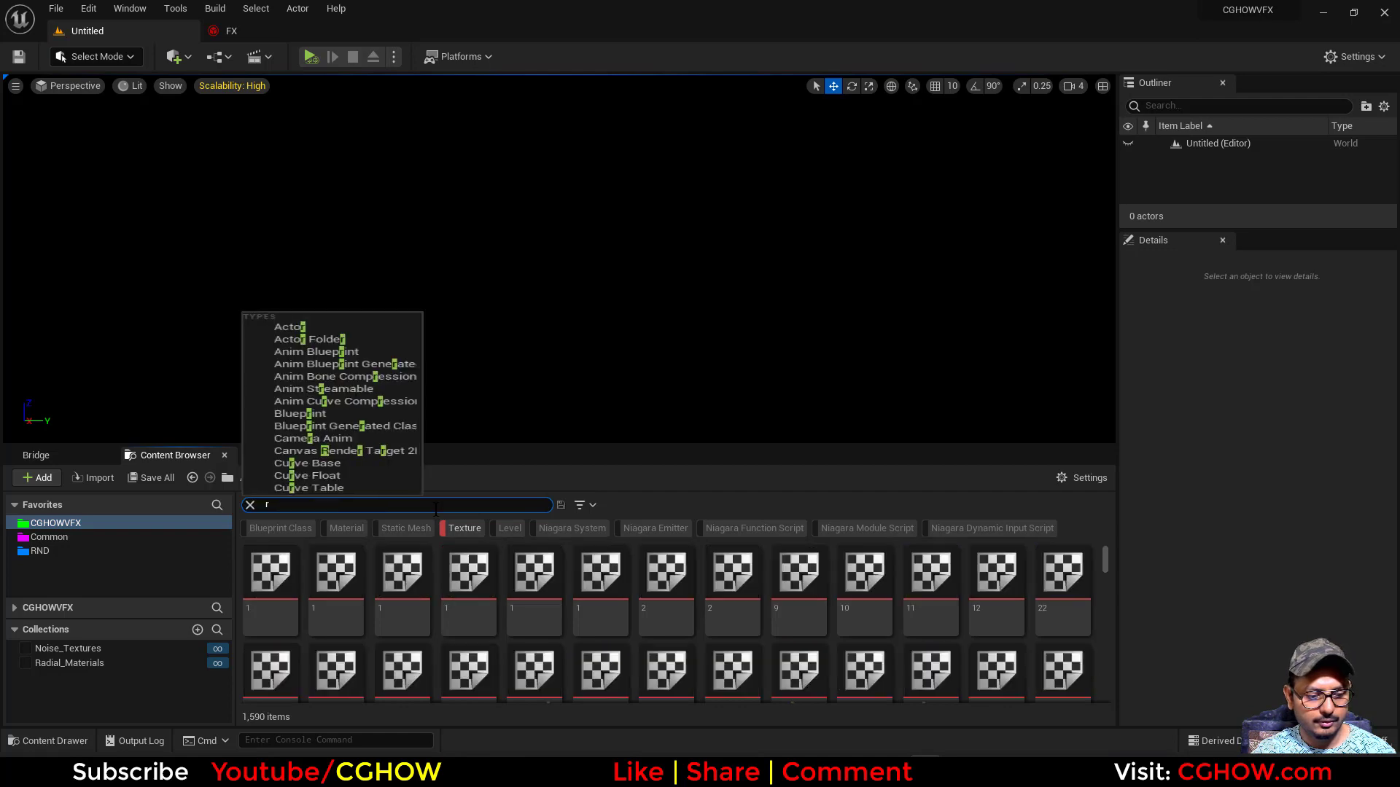
{"action": "type", "text": "ing"}
{"action": "left_click", "coordinate": [823, 678]}
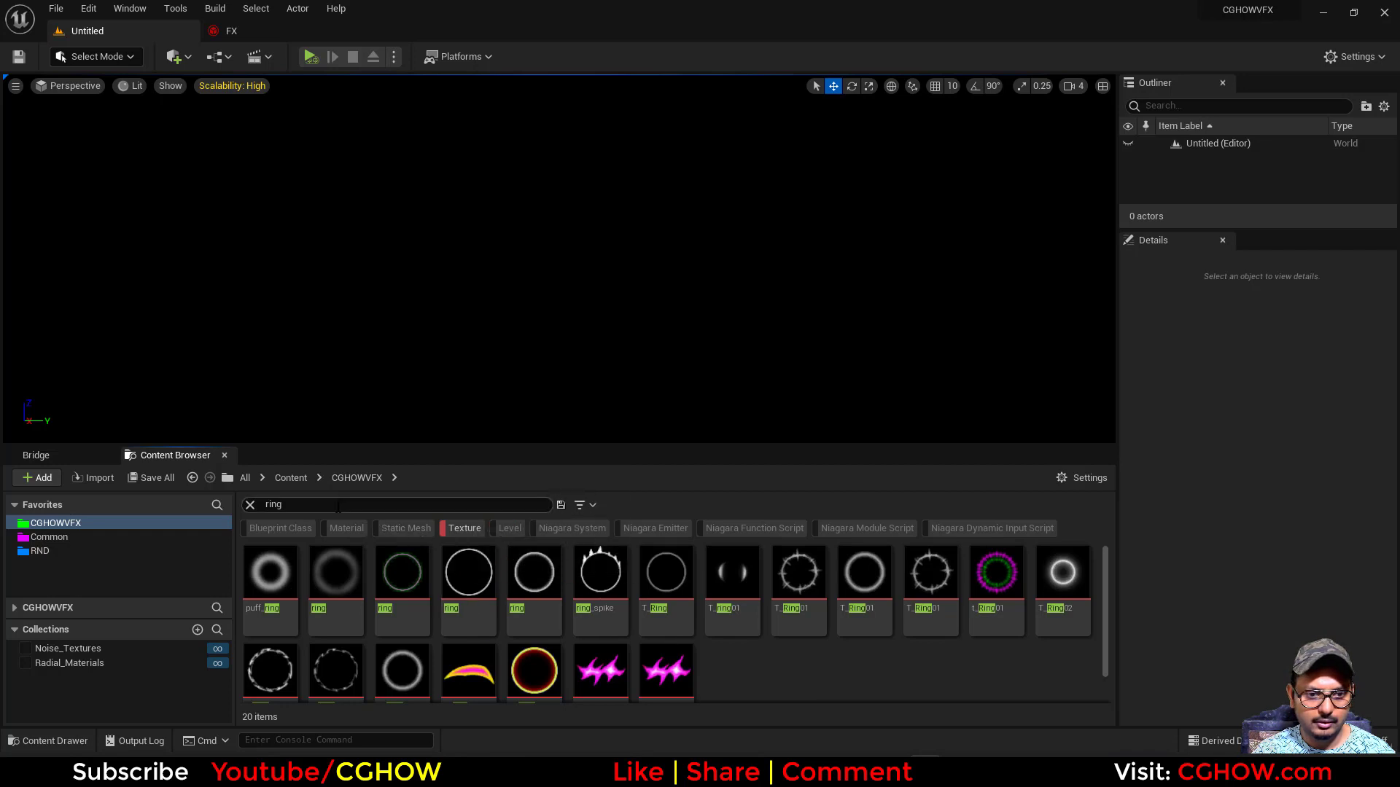
- Search the CGHOWVFX folder's textures for "shock"
{"action": "type", "text": "sho"}
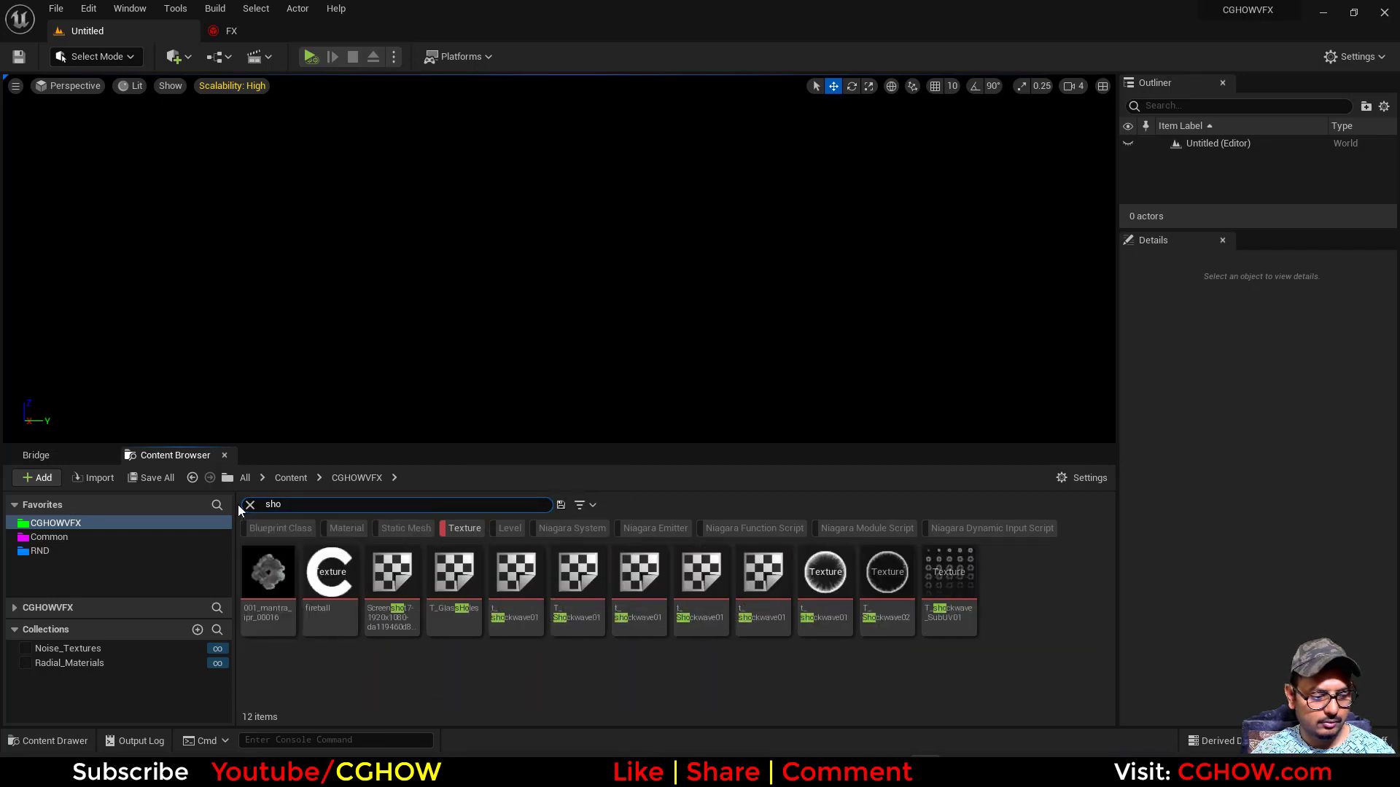
{"action": "type", "text": "k"}
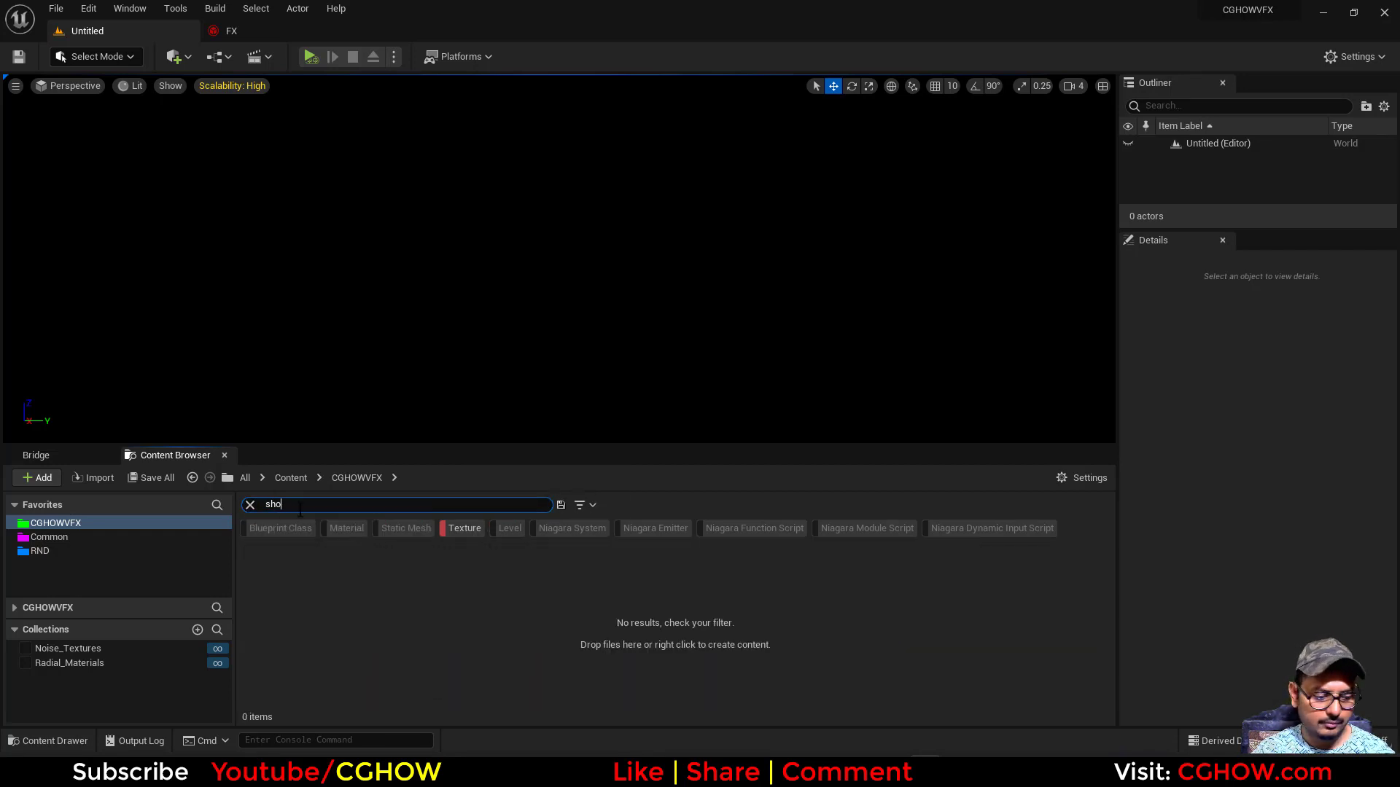
{"action": "type", "text": "ck"}
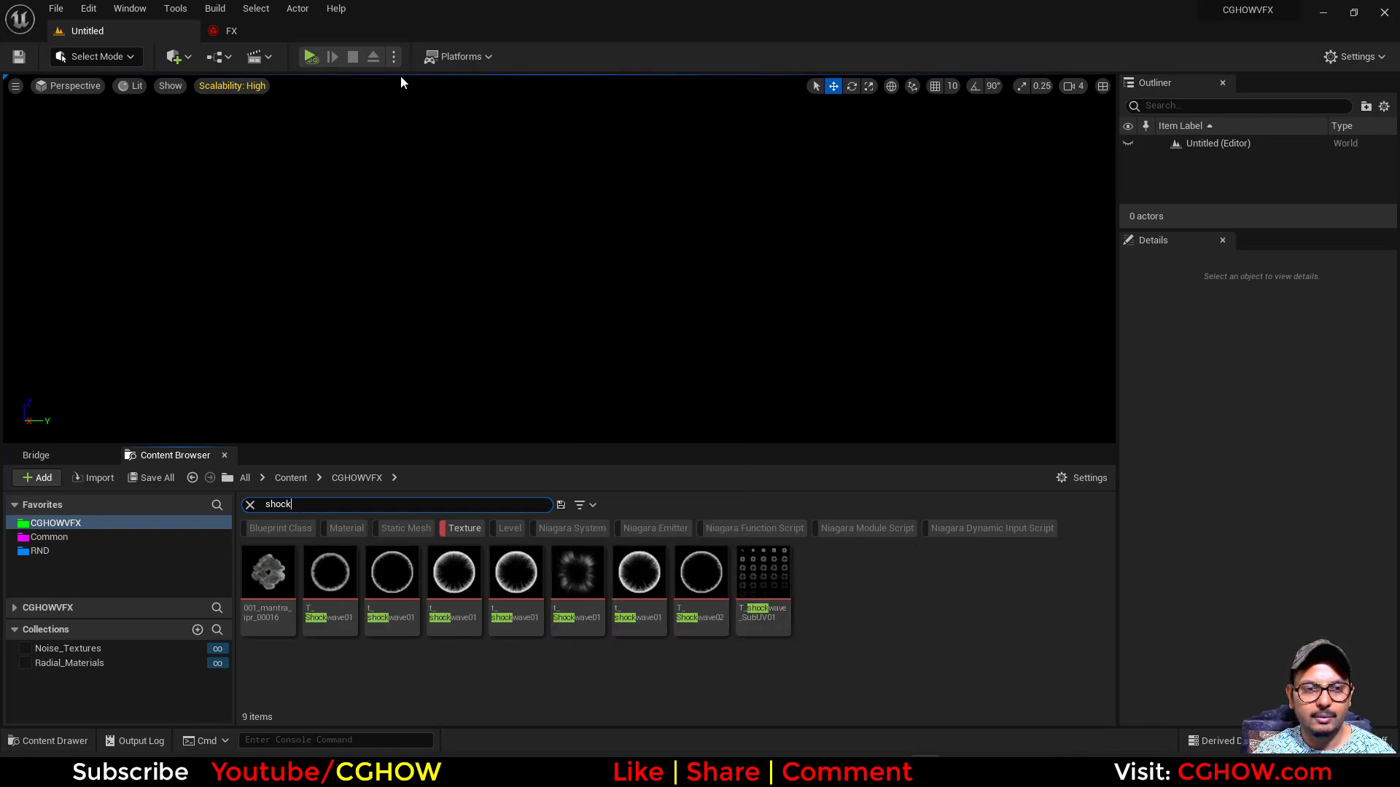
- Locate the FX system's button folder in the content browser and switch to Photoshop
{"action": "left_click", "coordinate": [242, 34]}
{"action": "left_click", "coordinate": [110, 57]}
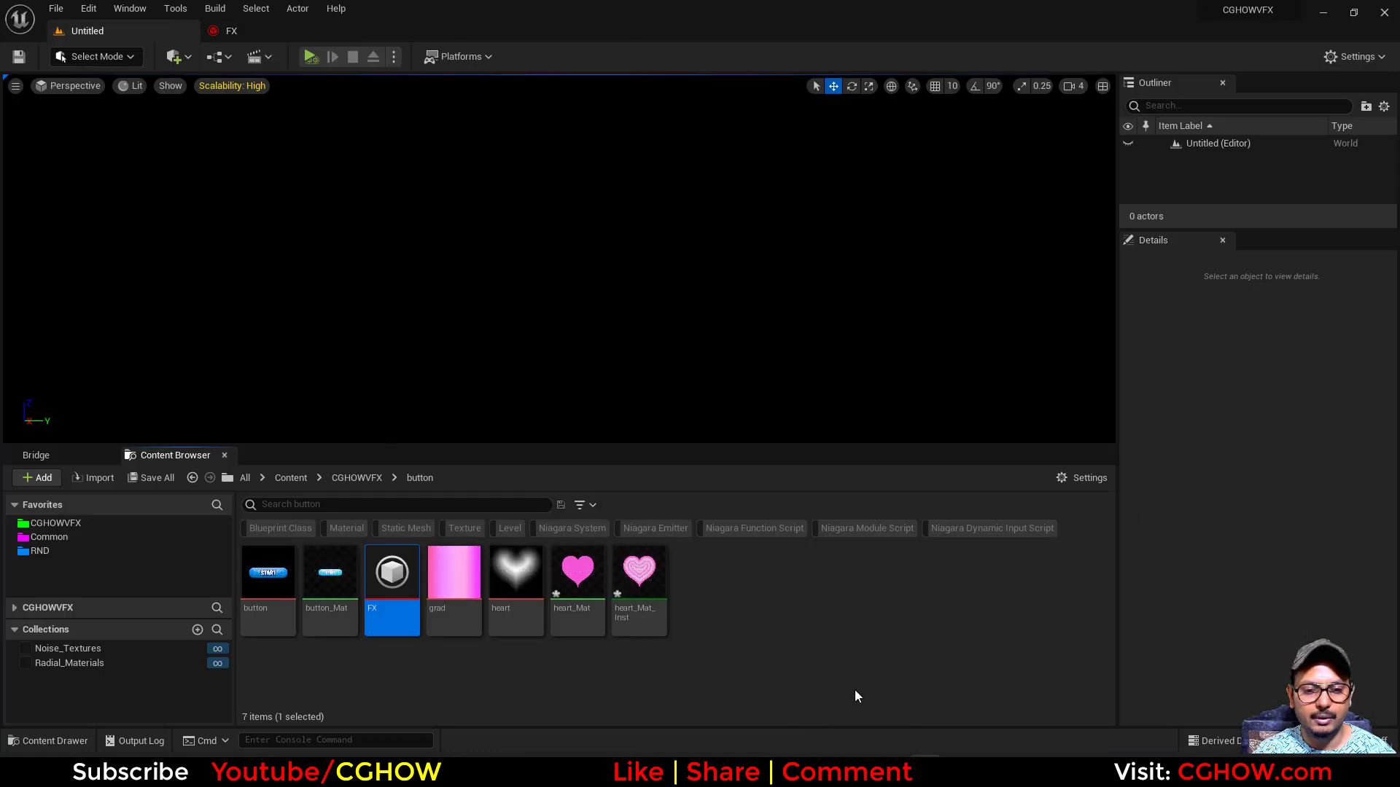
{"action": "right_click", "coordinate": [805, 600]}
{"action": "left_click", "coordinate": [709, 671]}
{"action": "left_click", "coordinate": [573, 770]}
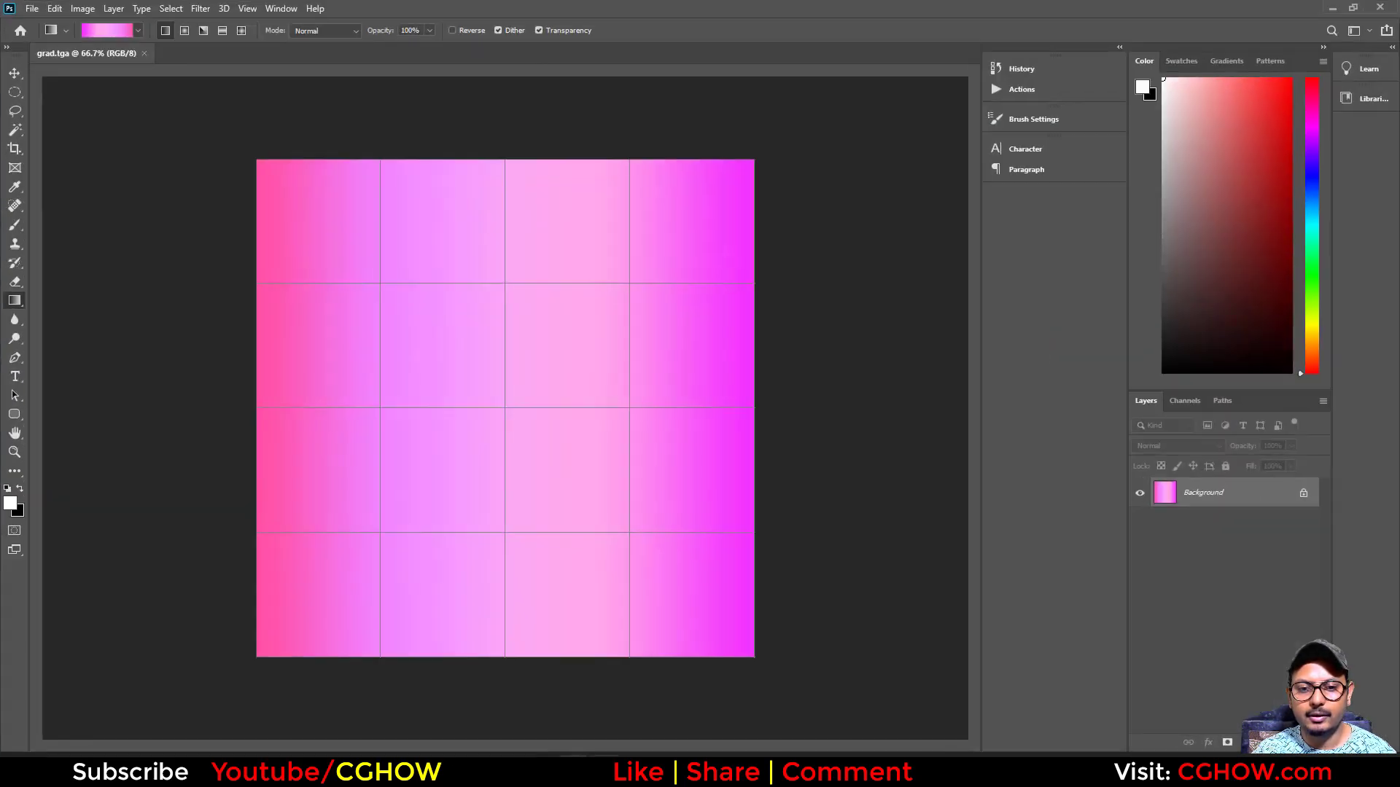
- Fill the grad.tga background with black and make a circular selection about 660 px wide around the canvas middle
{"action": "key", "text": "ctrl+BackSpace"}
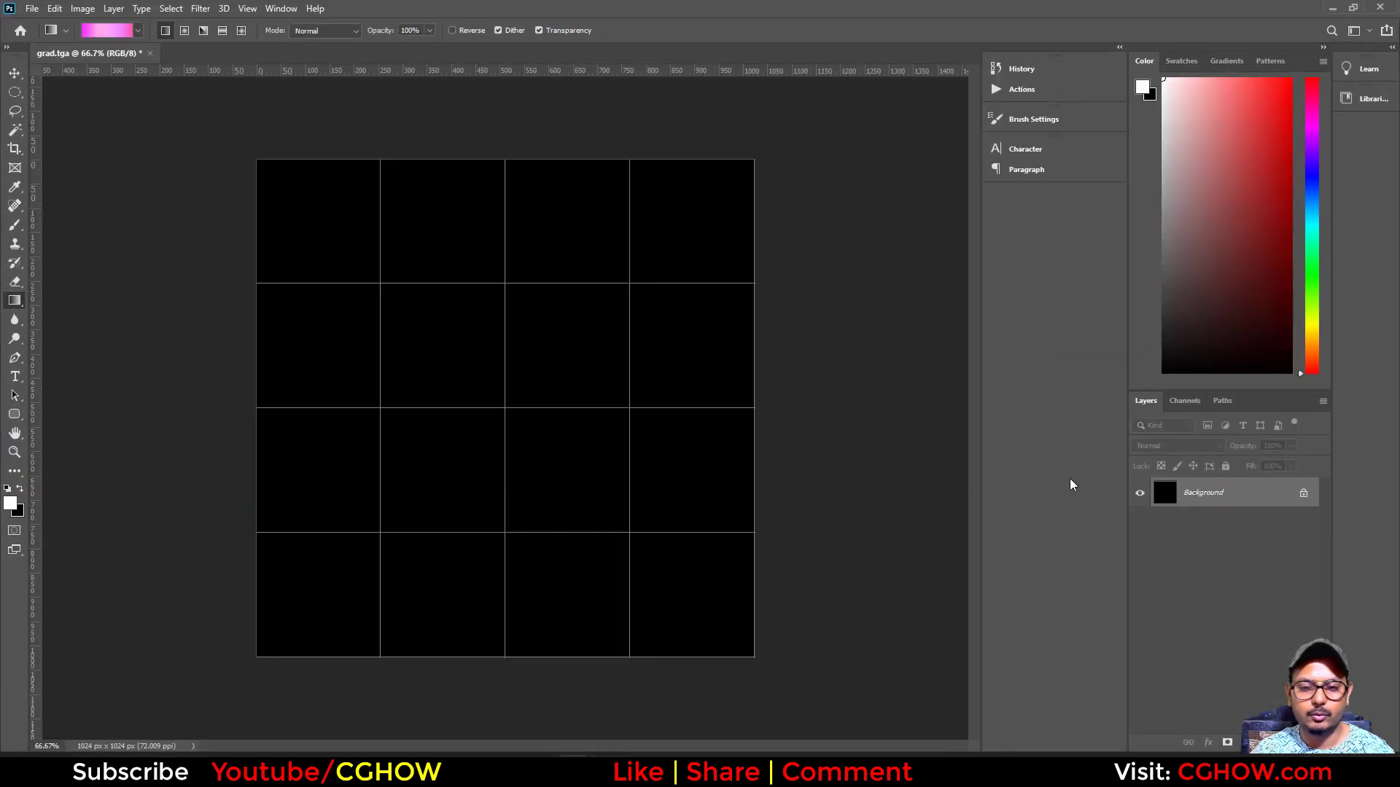
{"action": "left_click", "coordinate": [15, 92]}
{"action": "left_click_drag", "start_coordinate": [604, 560], "coordinate": [682, 631]}
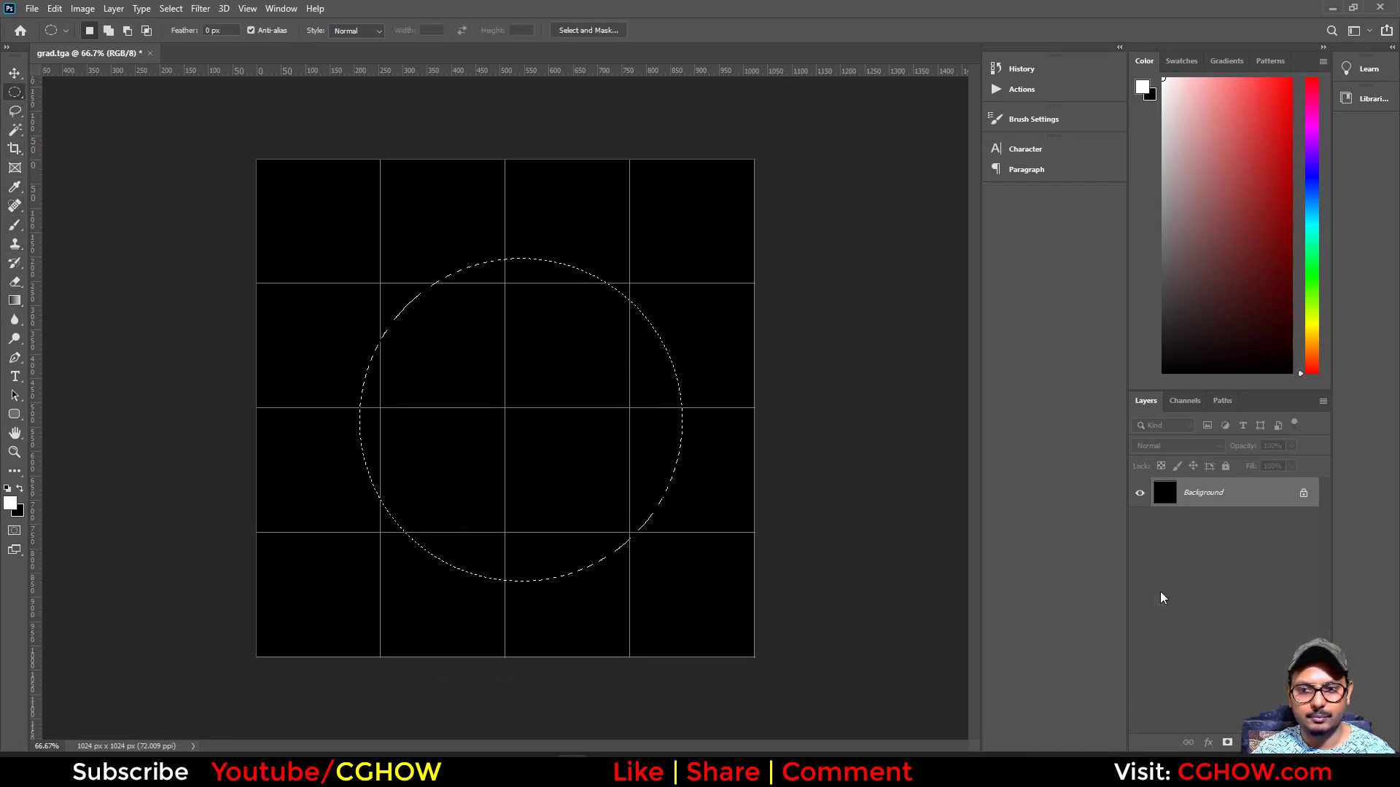
- Fill the circular selection with black on a new layer and give that layer a white Inner Glow style
{"action": "key", "text": "ctrl+shift+alt+n"}
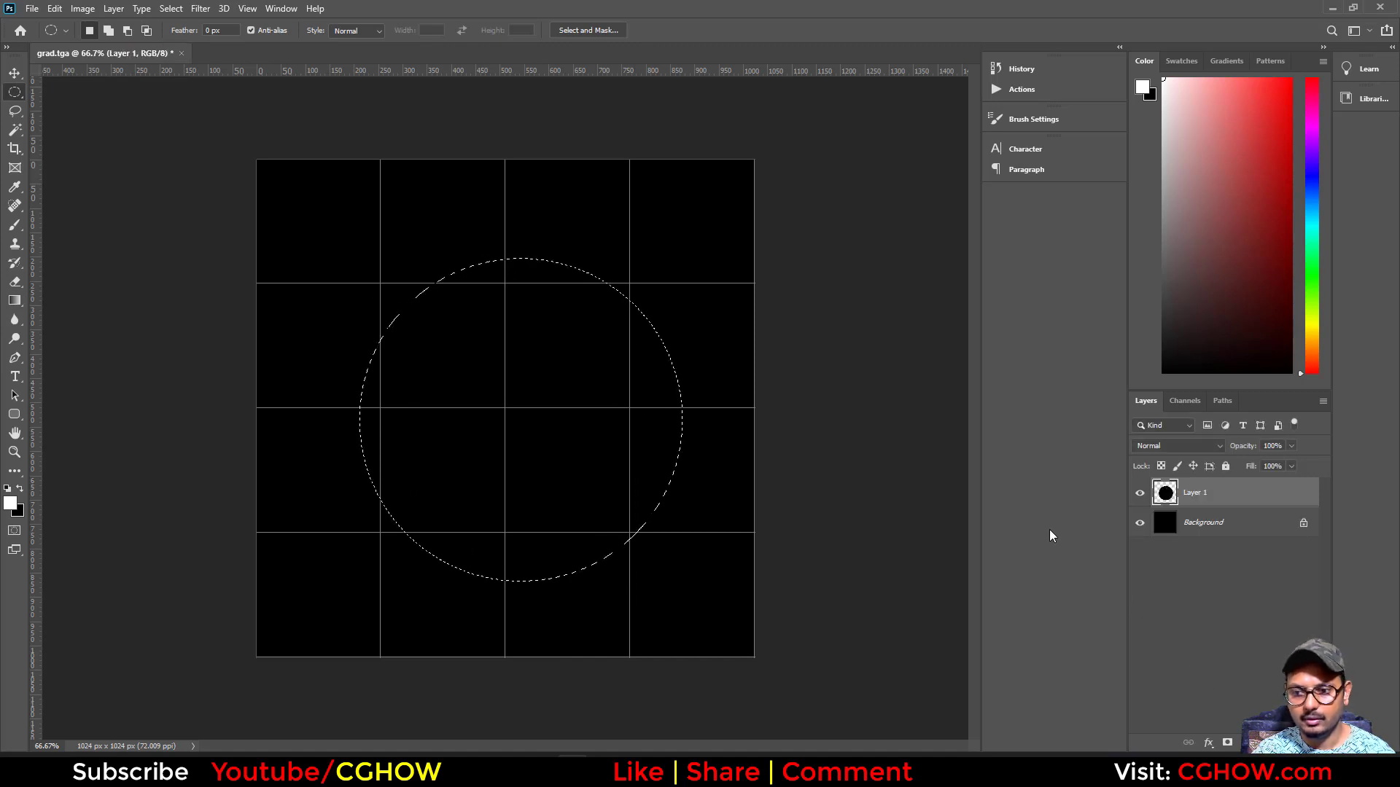
{"action": "right_click", "coordinate": [1165, 495]}
{"action": "left_click", "coordinate": [1200, 210]}
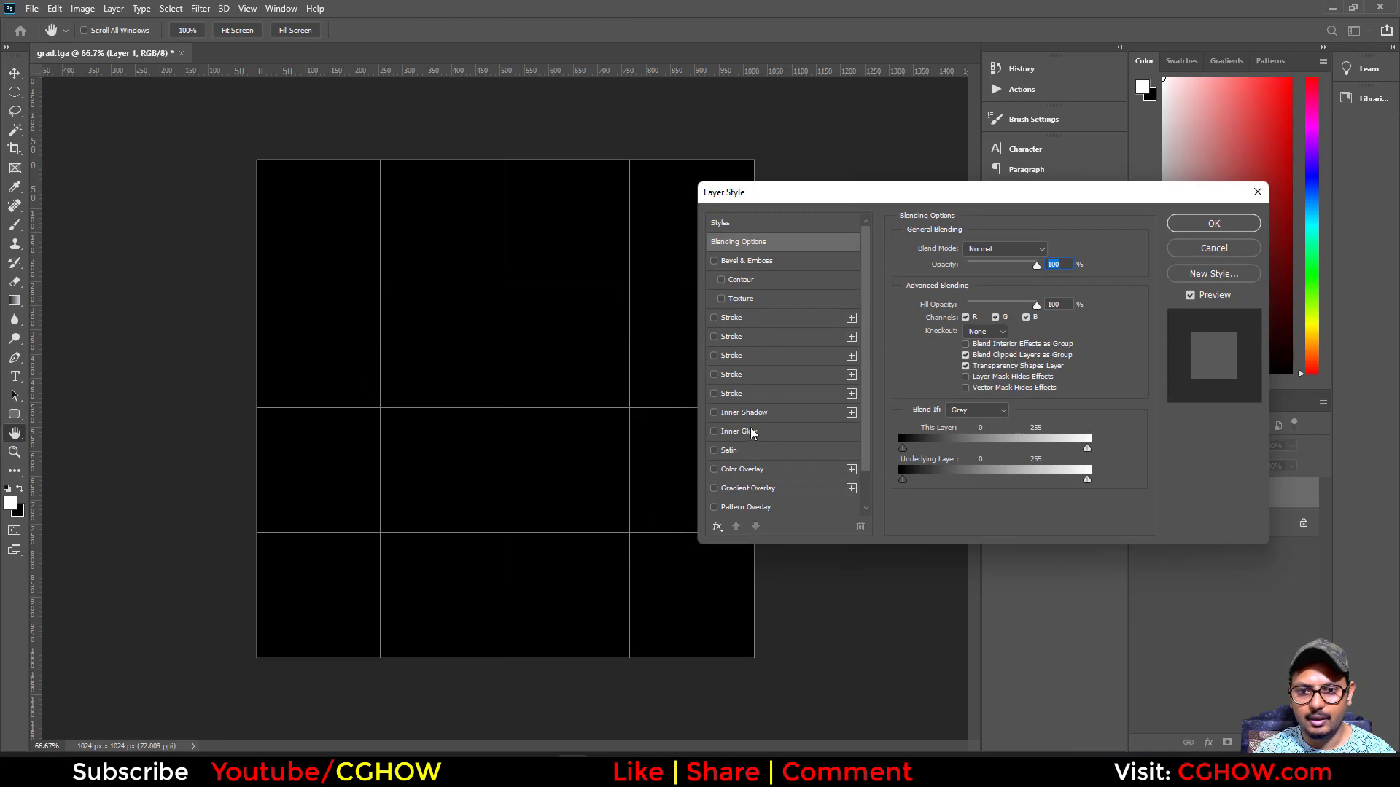
{"action": "left_click", "coordinate": [754, 432]}
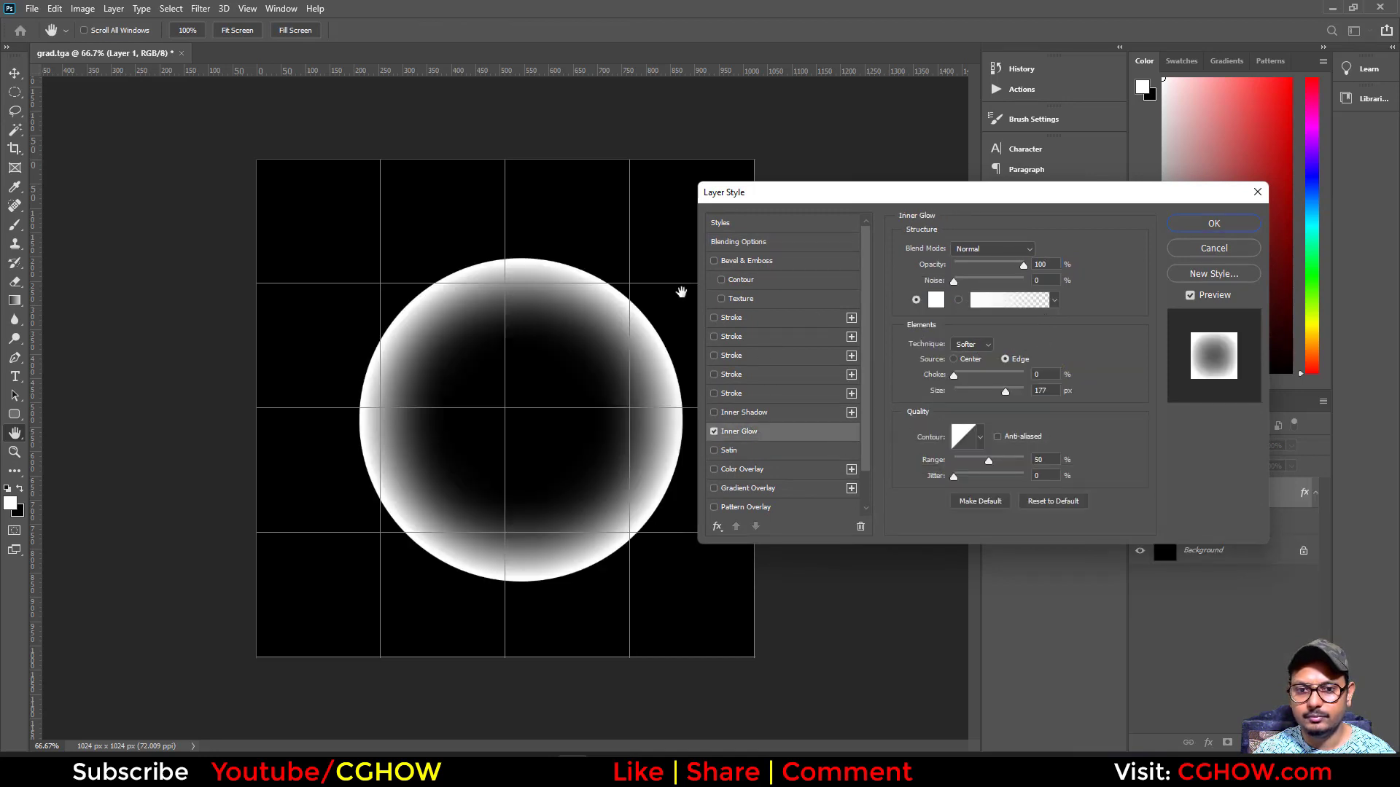
{"action": "left_click", "coordinate": [1230, 232]}
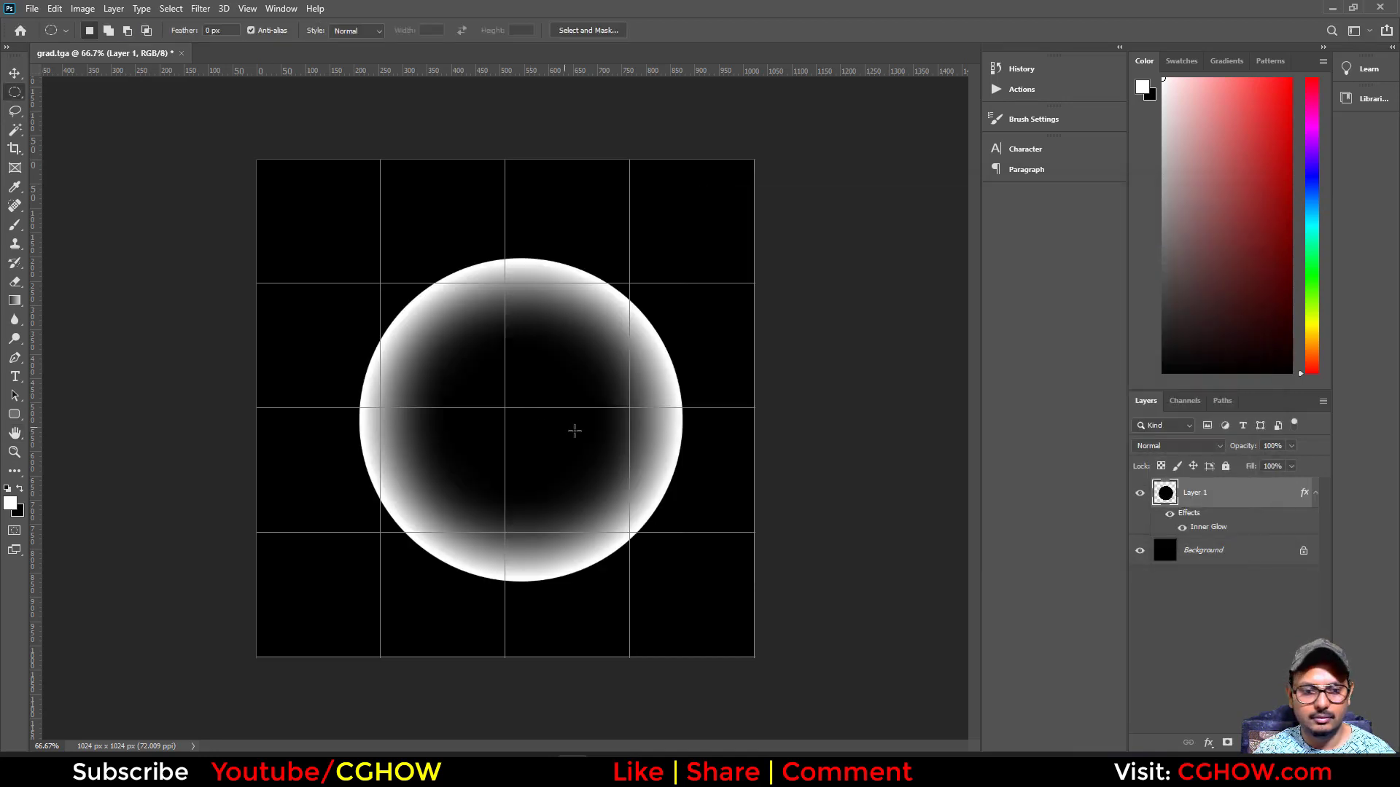
- Centre the glowing circle on the canvas and scale it up evenly to about 870 px wide
{"action": "key", "text": "ctrl+t"}
{"action": "left_click_drag", "start_coordinate": [567, 464], "coordinate": [552, 453]}
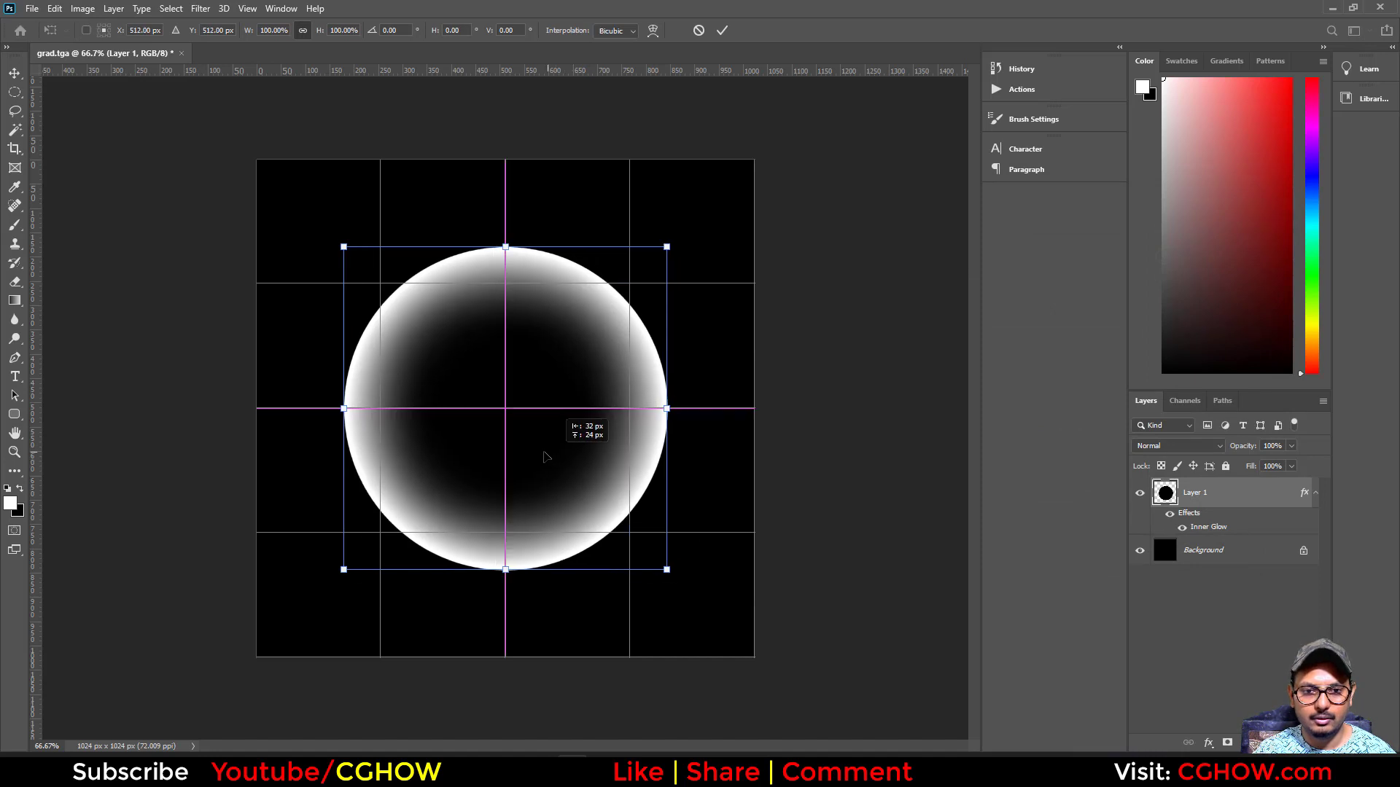
{"action": "left_click_drag", "start_coordinate": [543, 456], "coordinate": [455, 369]}
{"action": "left_click_drag", "start_coordinate": [579, 483], "coordinate": [704, 635]}
{"action": "key", "text": "Return"}
{"action": "key", "text": "m"}
- Save the image to the Desktop as a Photoshop file named ring
{"action": "key", "text": "ctrl+shift+s"}
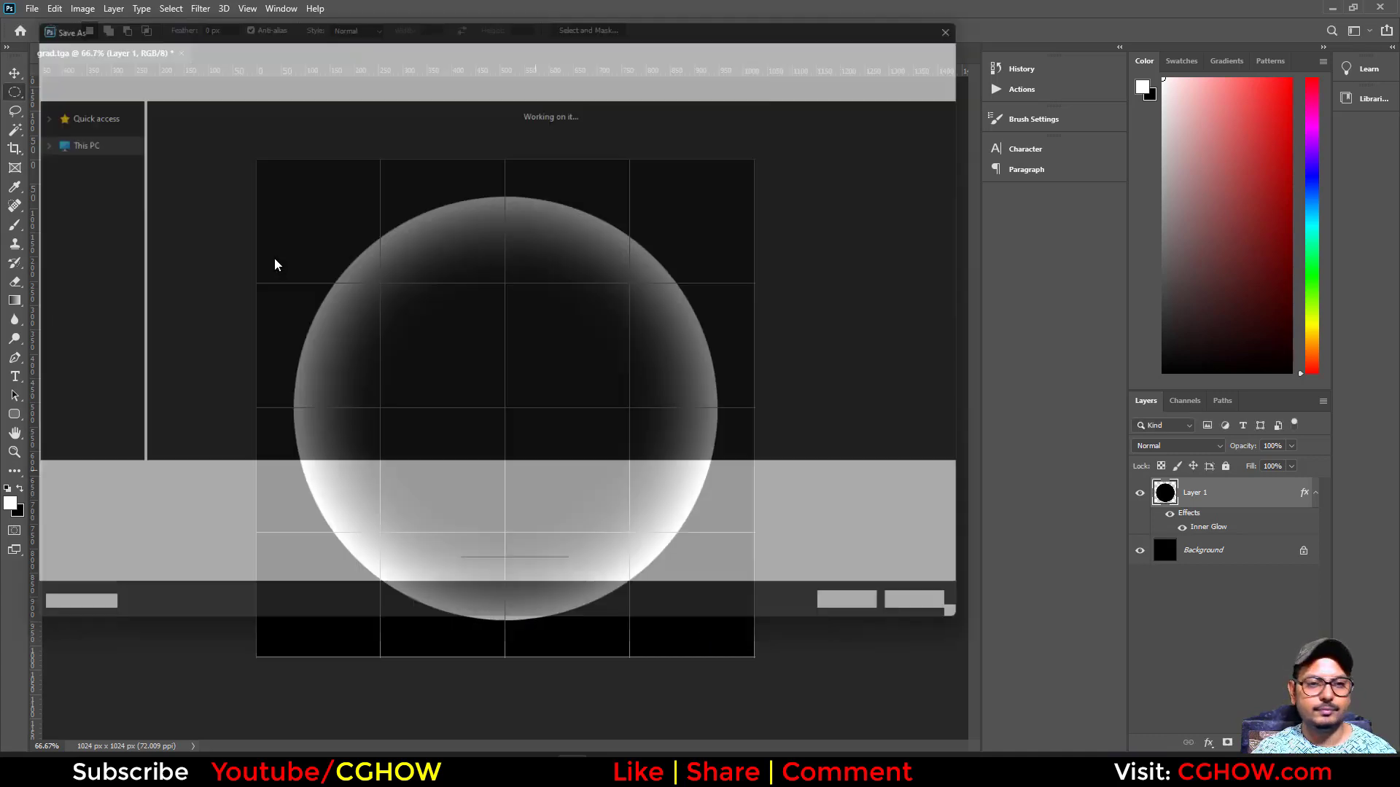
{"action": "type", "text": "ring"}
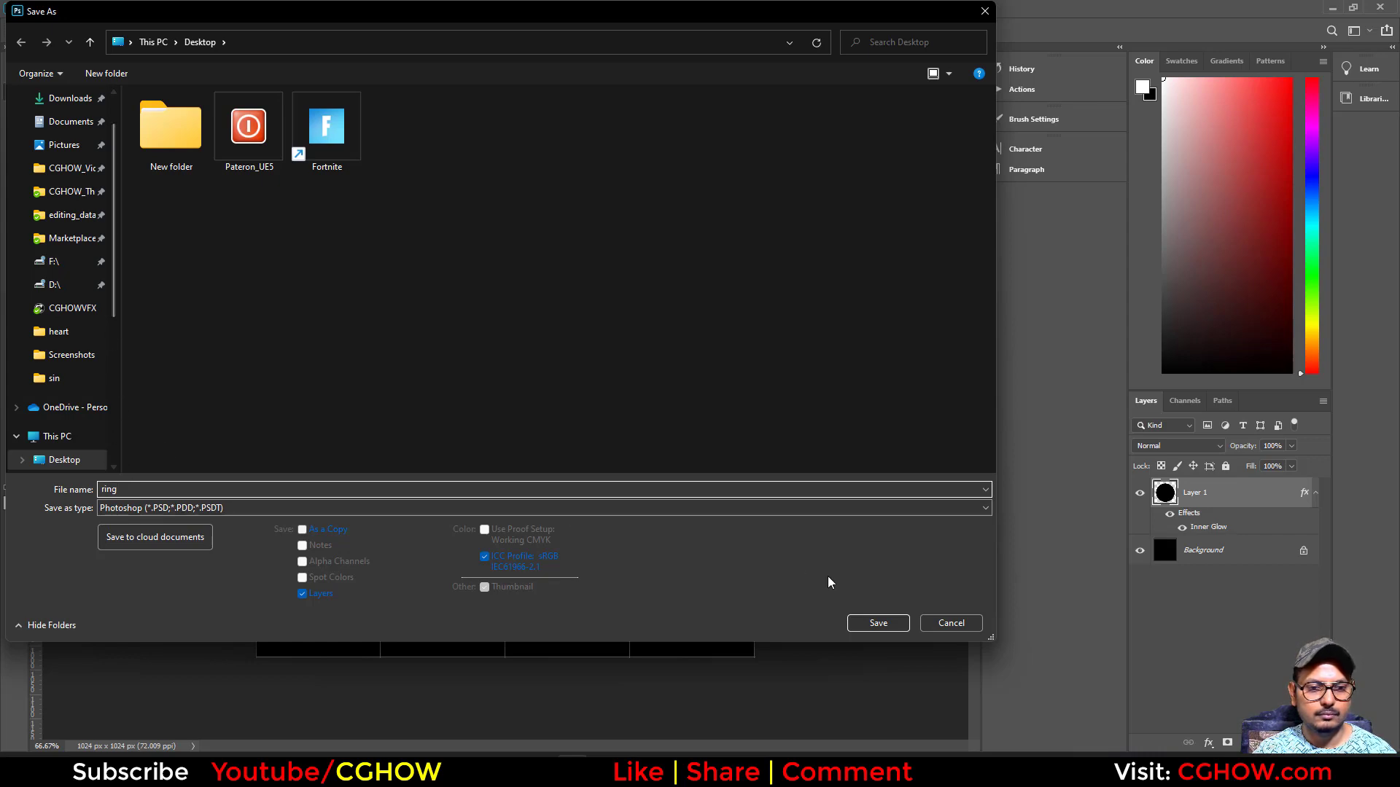
{"action": "left_click", "coordinate": [878, 624]}
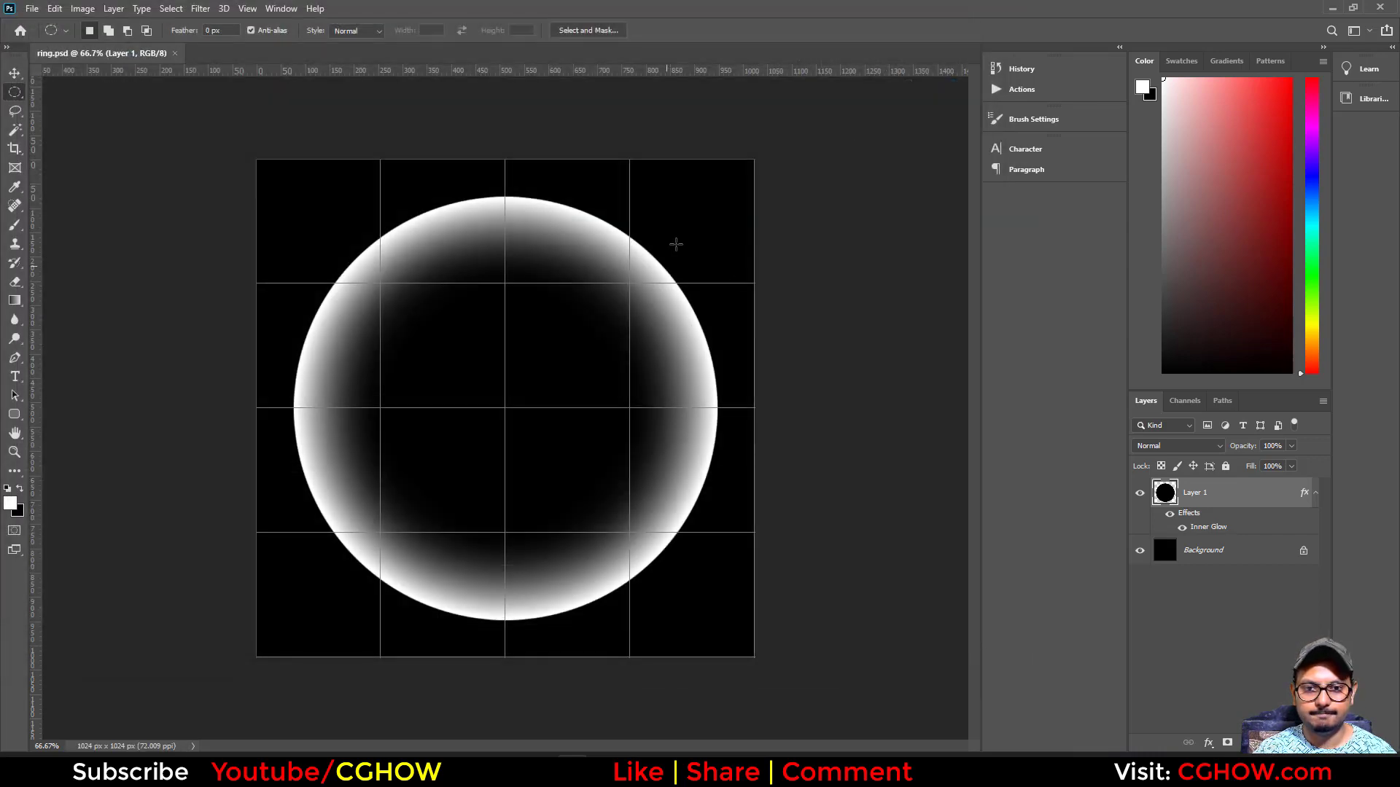
- Switch back to Unreal Editor and import ring.psd from the Desktop into the button folder
{"action": "left_click", "coordinate": [1337, 7]}
{"action": "right_click", "coordinate": [785, 603]}
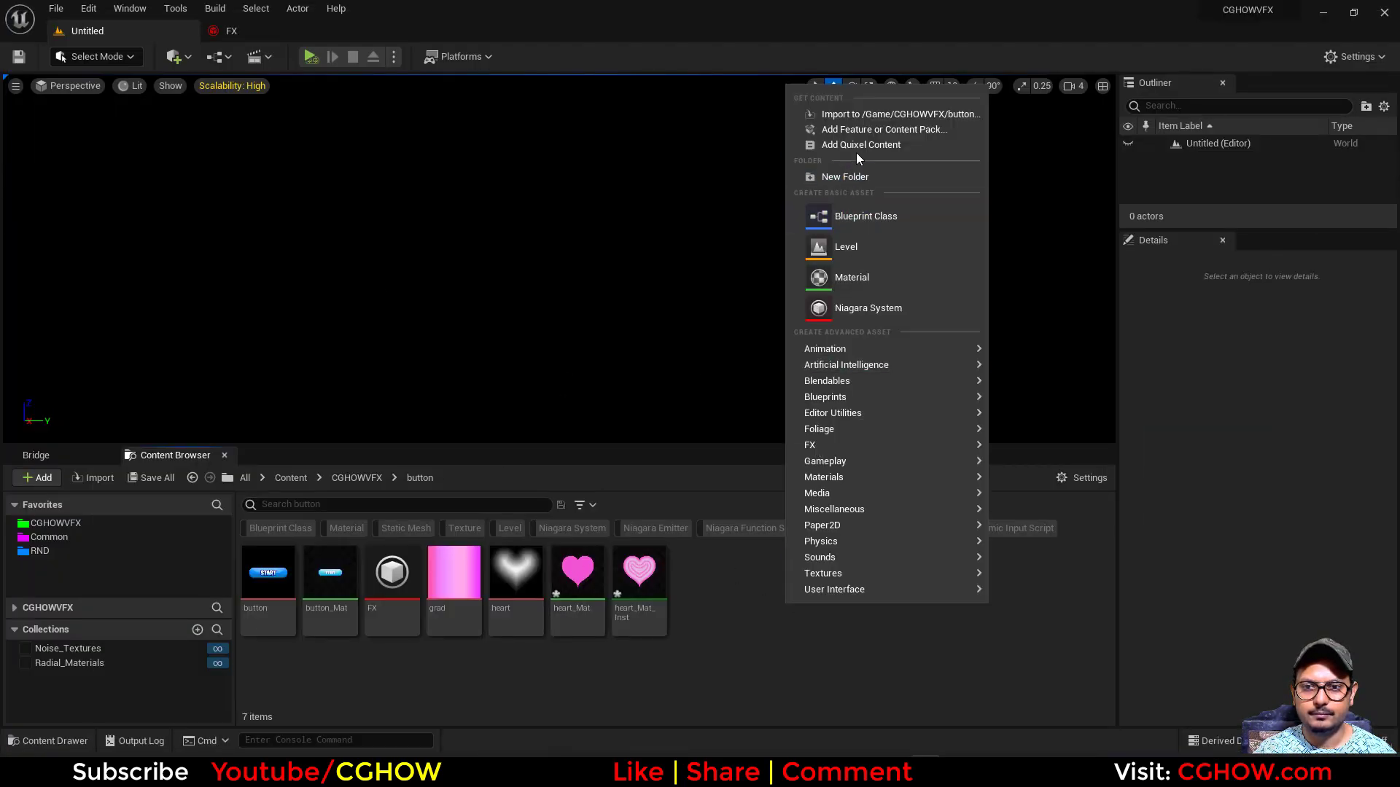
{"action": "left_click", "coordinate": [865, 114]}
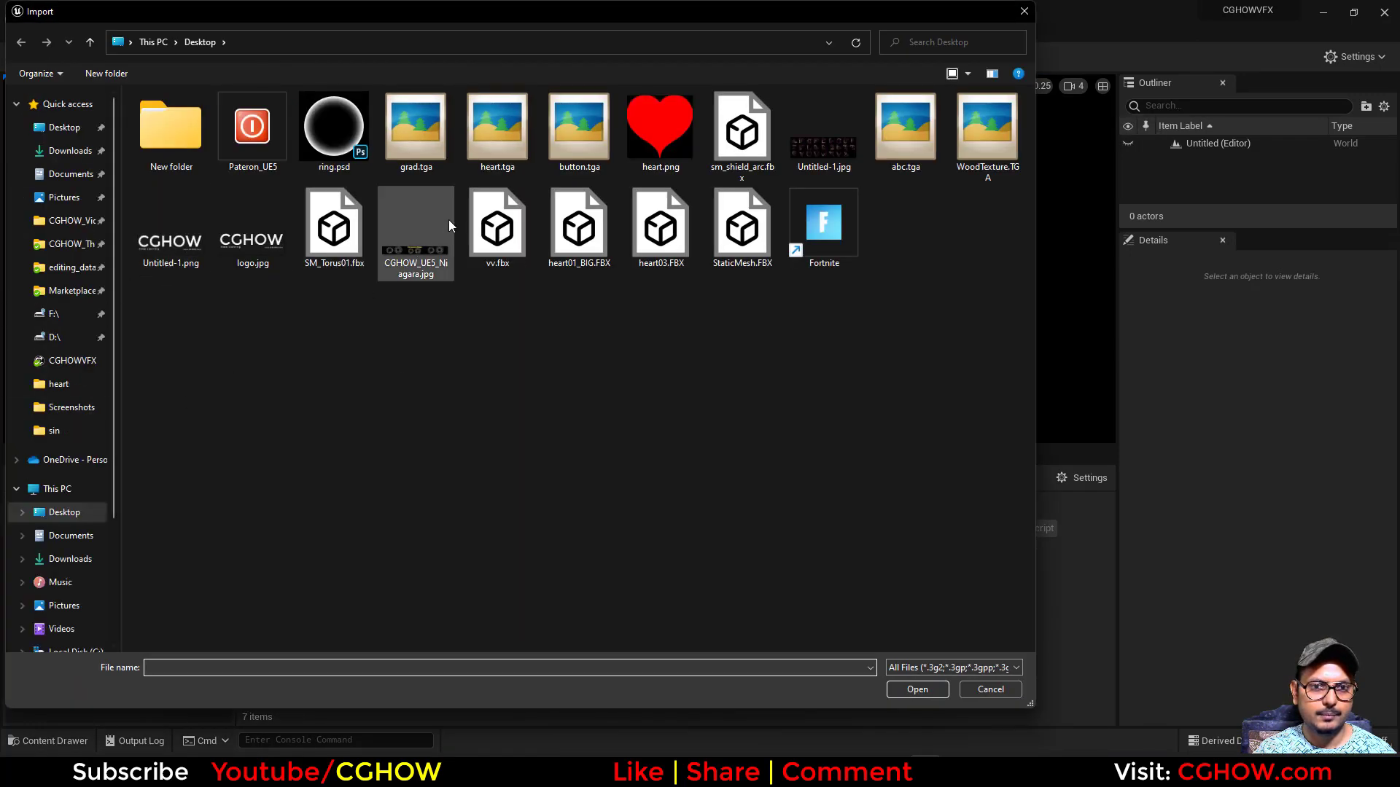
{"action": "double_click", "coordinate": [356, 156]}
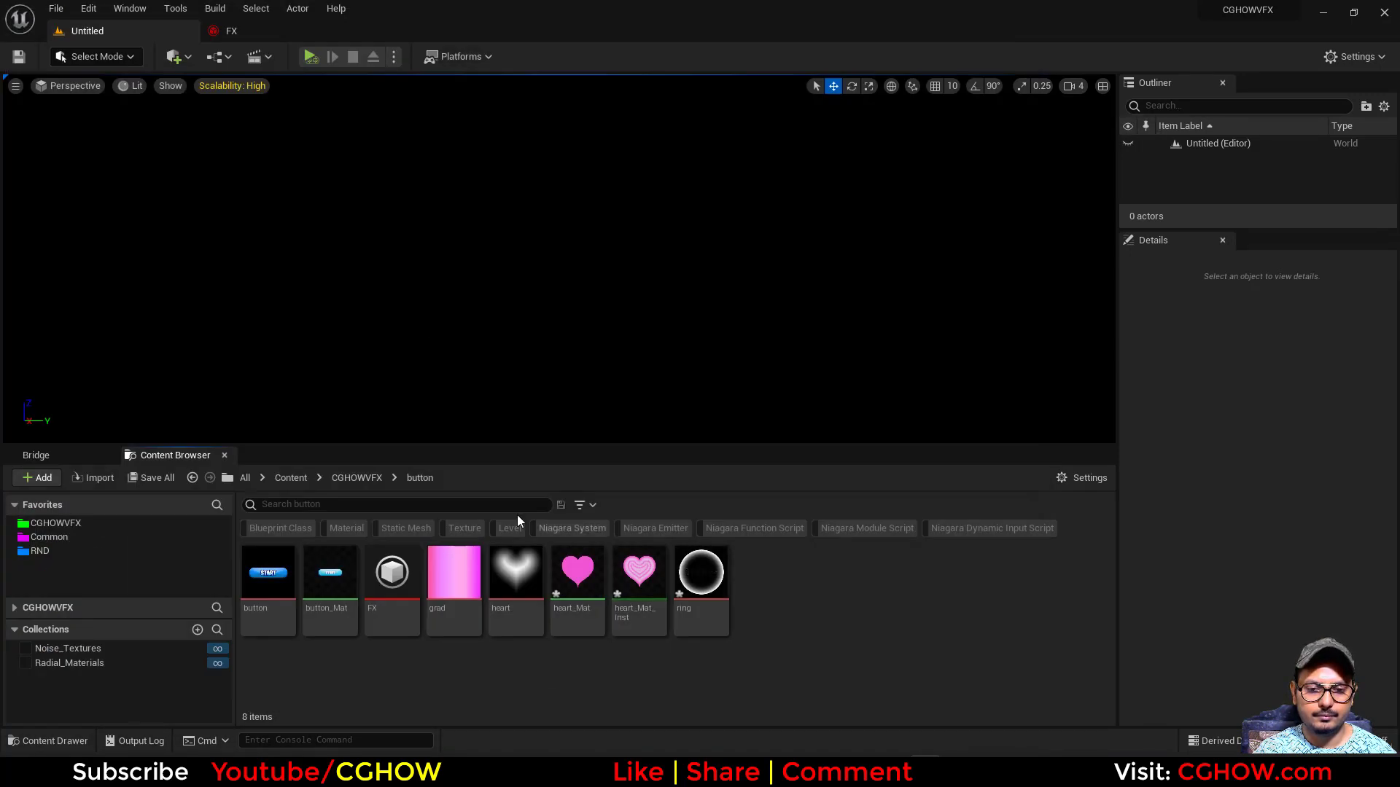
- Save all assets and create a material from the ring texture
{"action": "left_click", "coordinate": [150, 478]}
{"action": "left_click", "coordinate": [802, 543]}
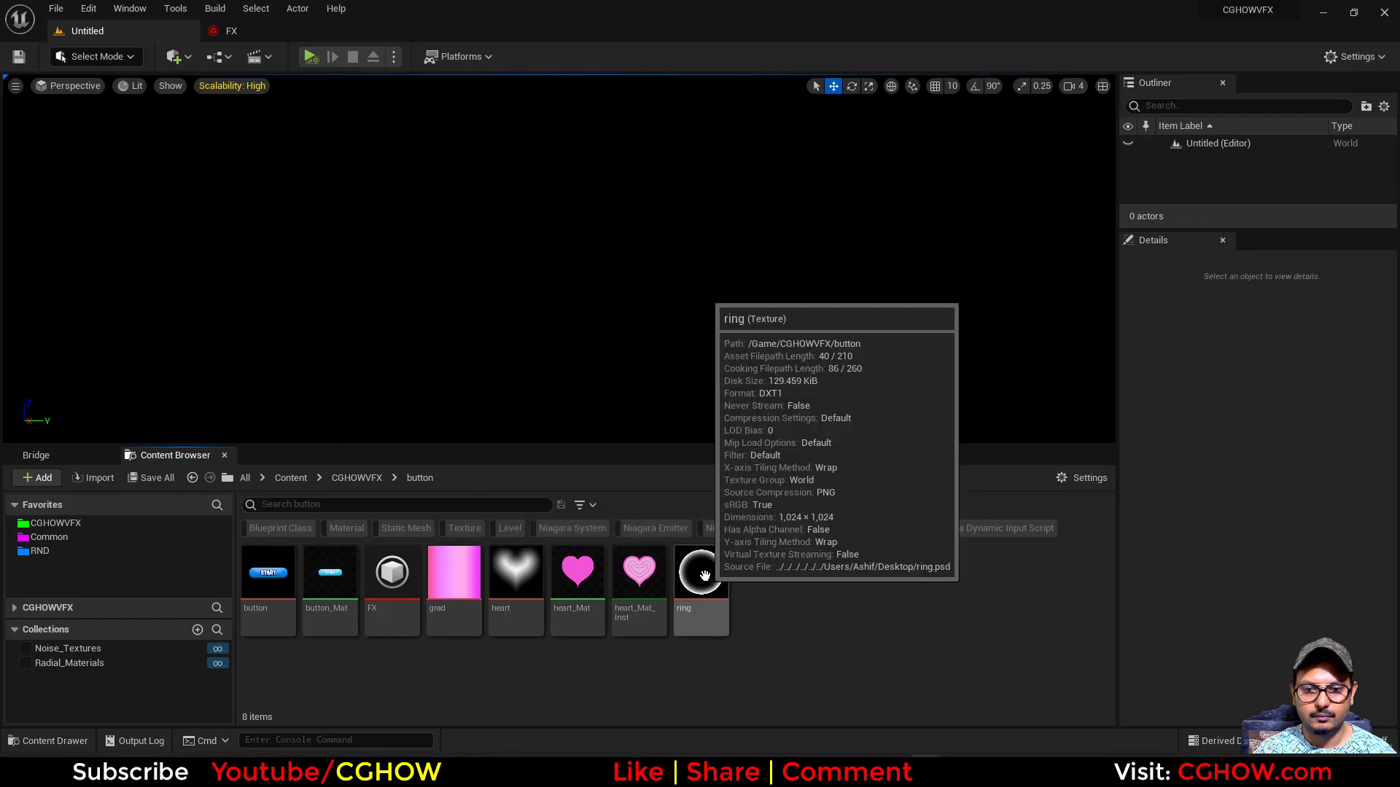
{"action": "right_click", "coordinate": [704, 583]}
{"action": "left_click", "coordinate": [774, 47]}
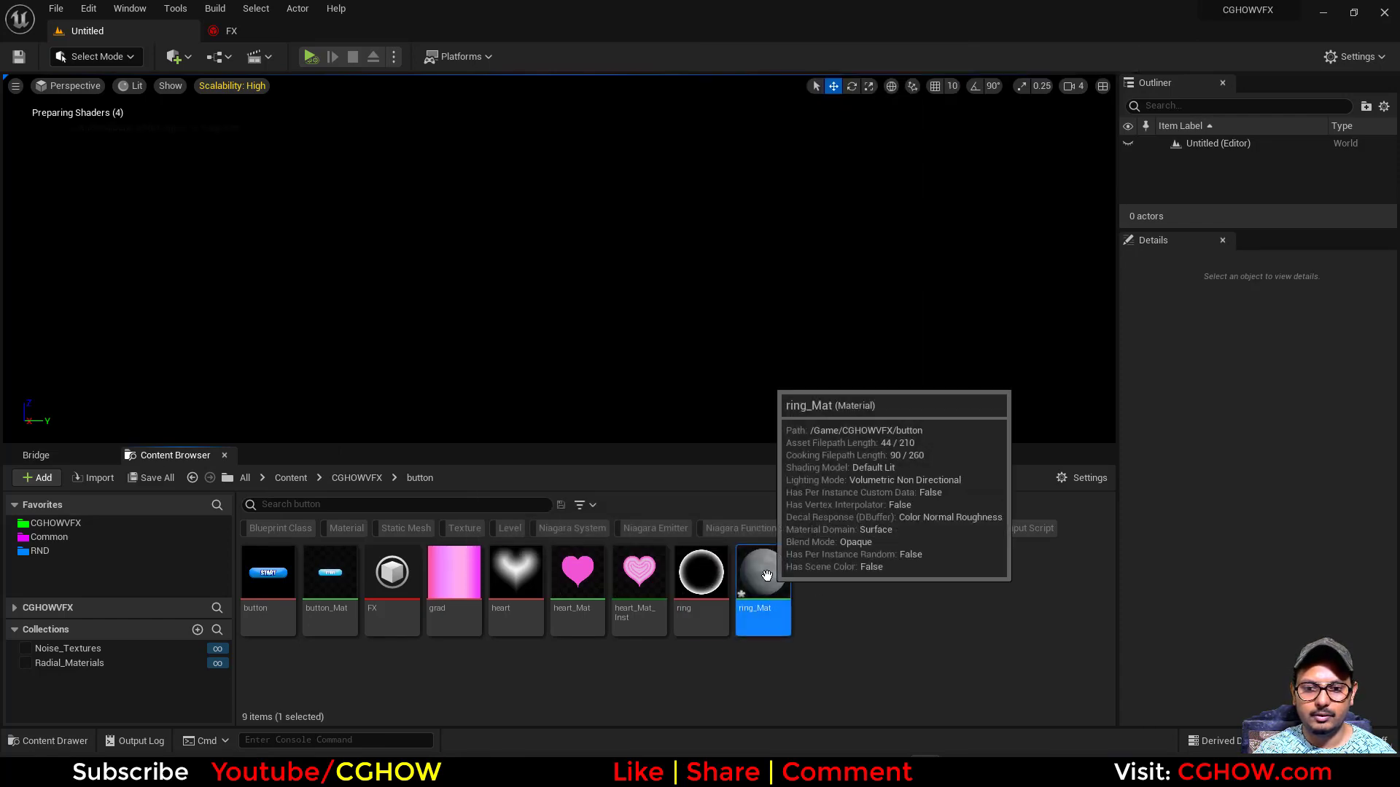
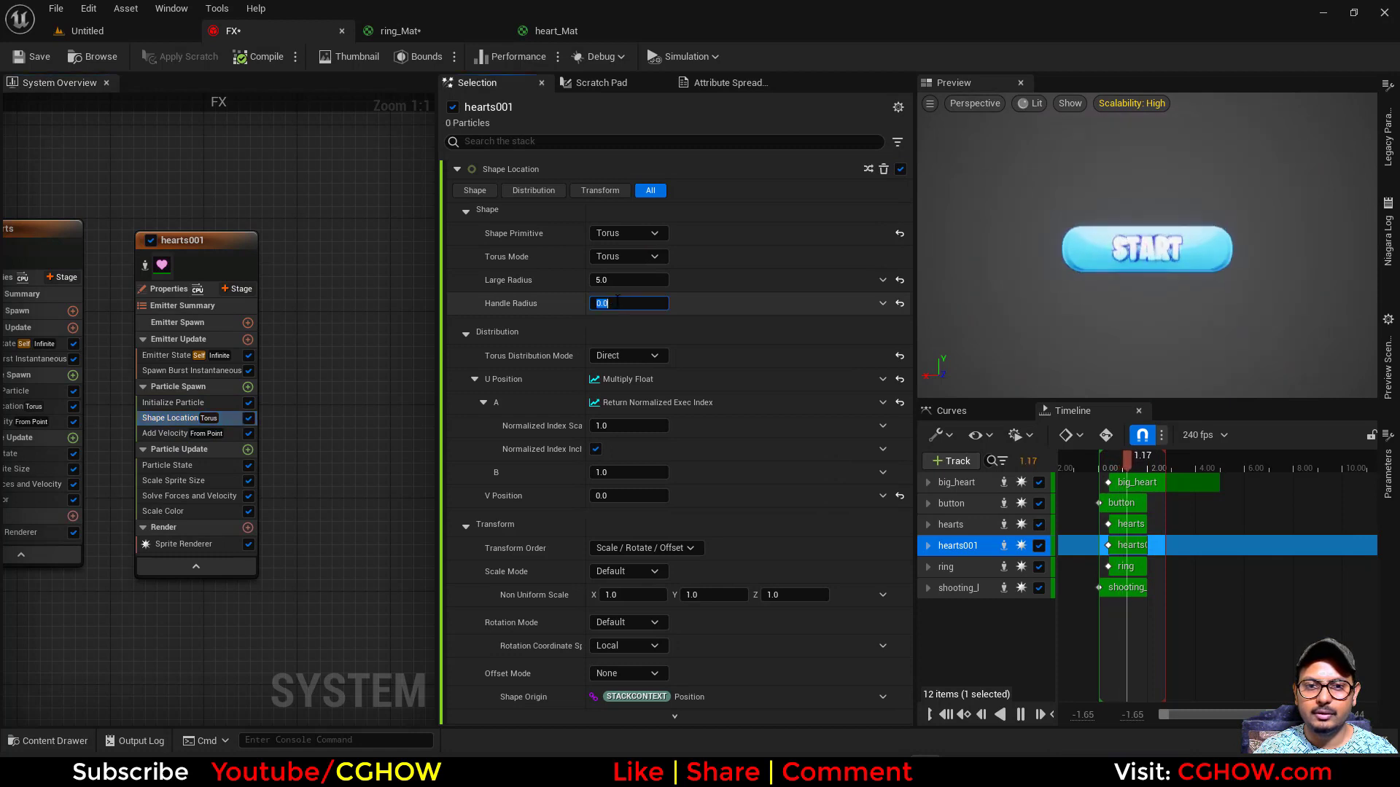
- Make the hearts001 emitter's Add Velocity speed a Random Range Float with minimum 60 and maximum 100
{"action": "left_click", "coordinate": [165, 433]}
{"action": "left_click", "coordinate": [623, 191]}
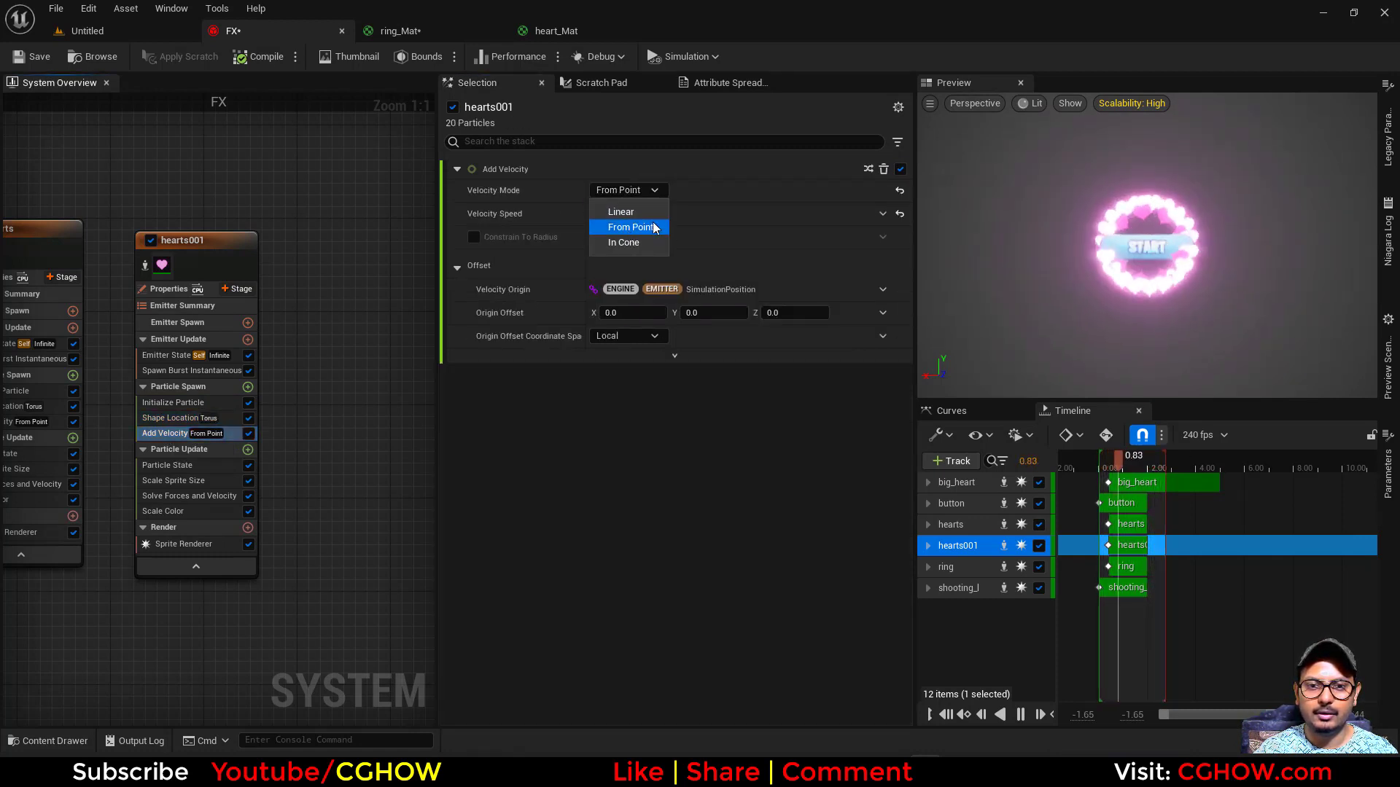
{"action": "left_click", "coordinate": [721, 211]}
{"action": "left_click", "coordinate": [883, 213]}
{"action": "type", "text": "u"}
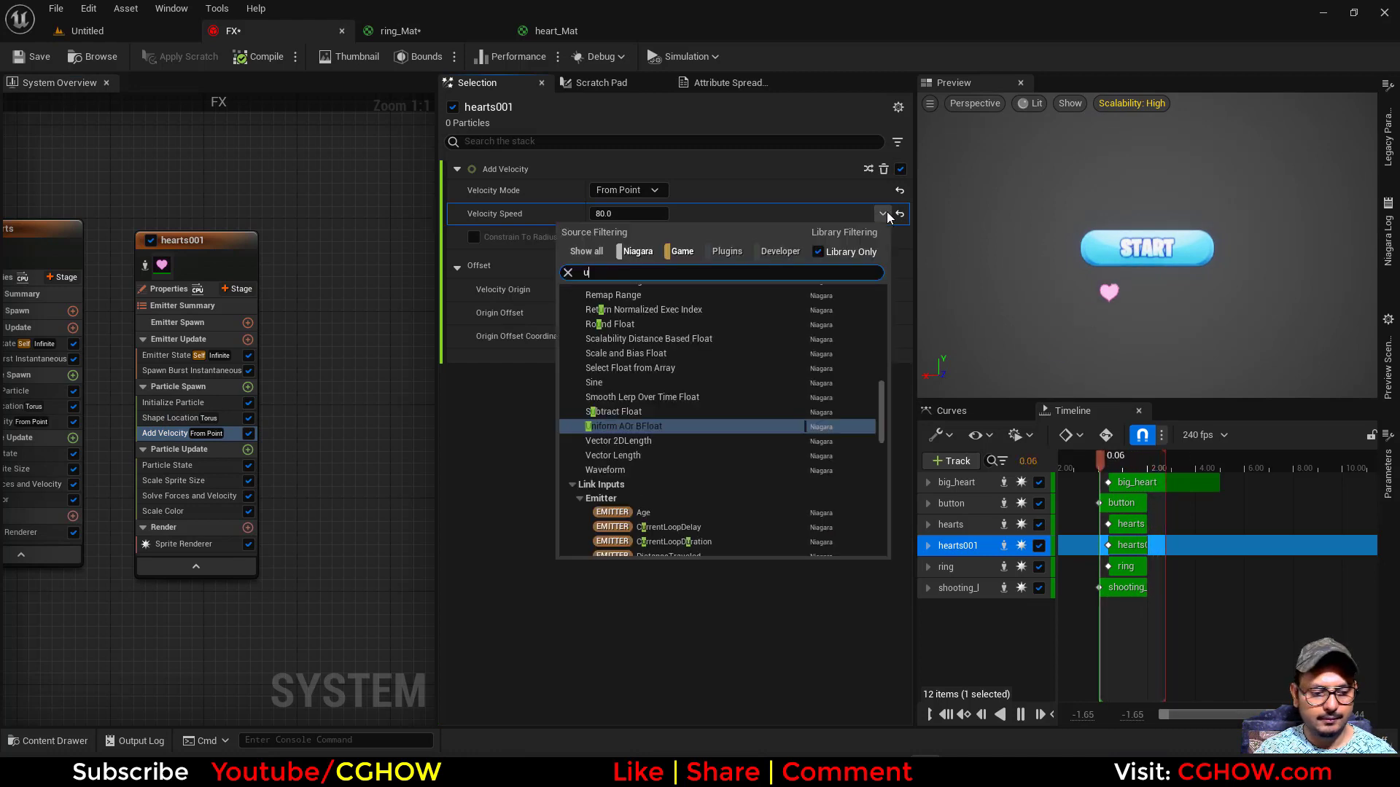
{"action": "type", "text": "ni"}
{"action": "left_click", "coordinate": [664, 305]}
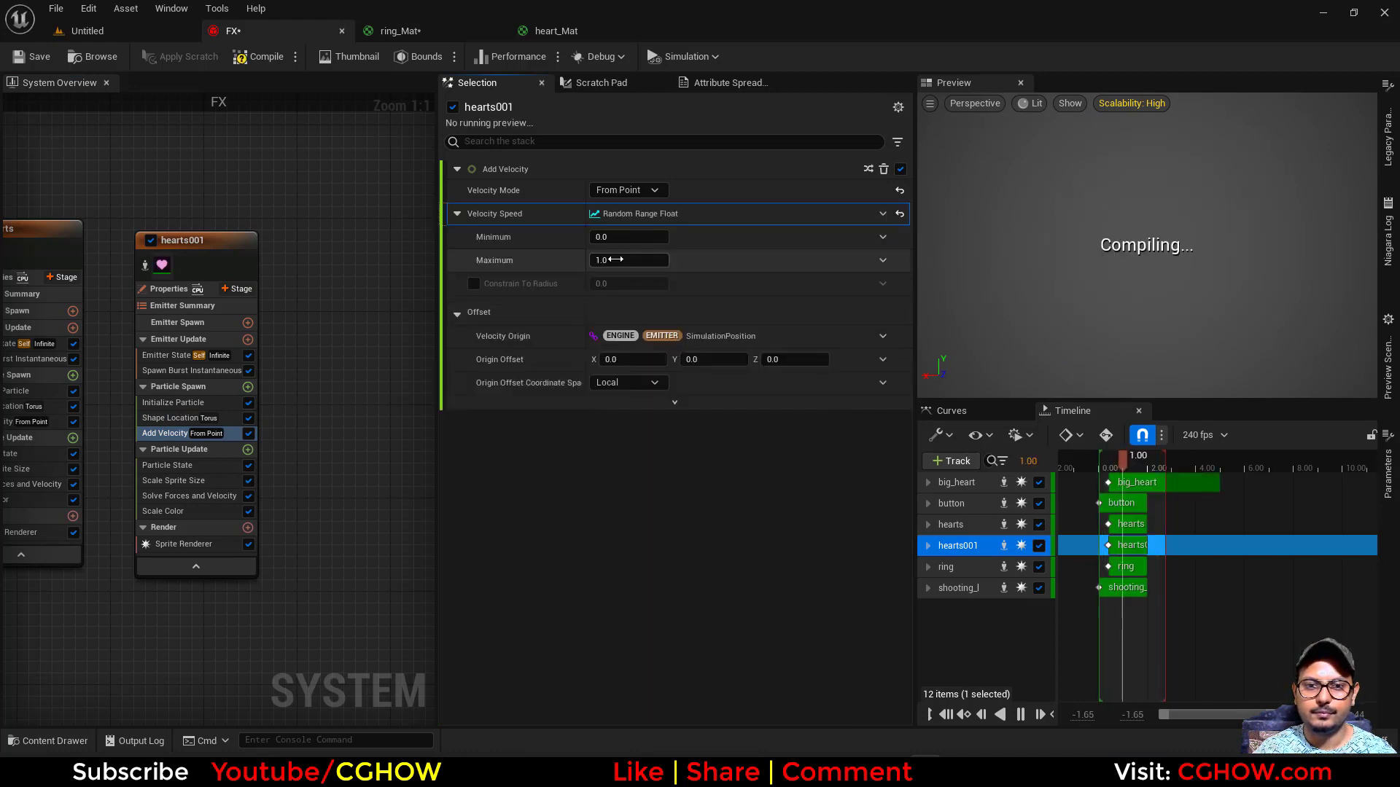
{"action": "left_click", "coordinate": [616, 260]}
{"action": "type", "text": "100"}
{"action": "left_click", "coordinate": [624, 240]}
{"action": "type", "text": "60"}
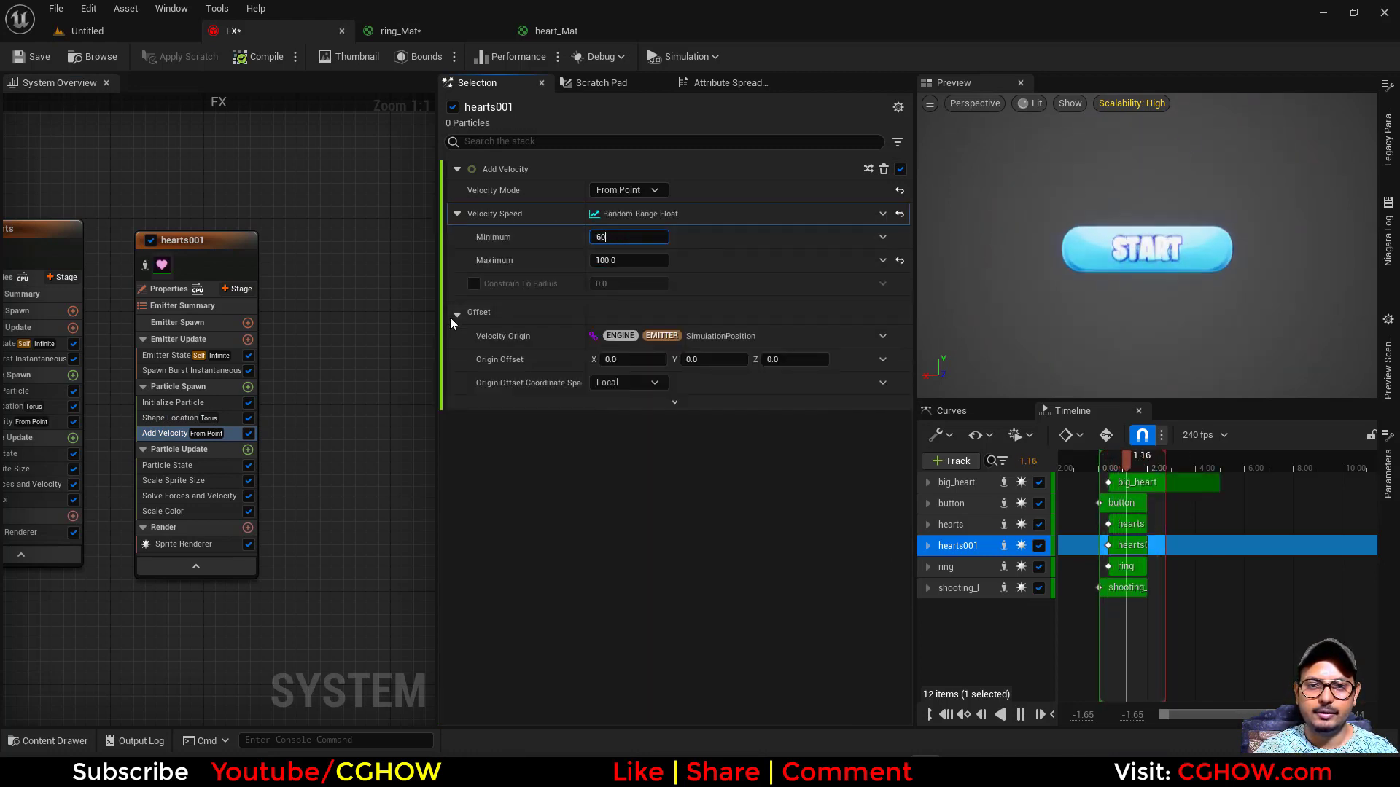
{"action": "key", "text": "Return"}
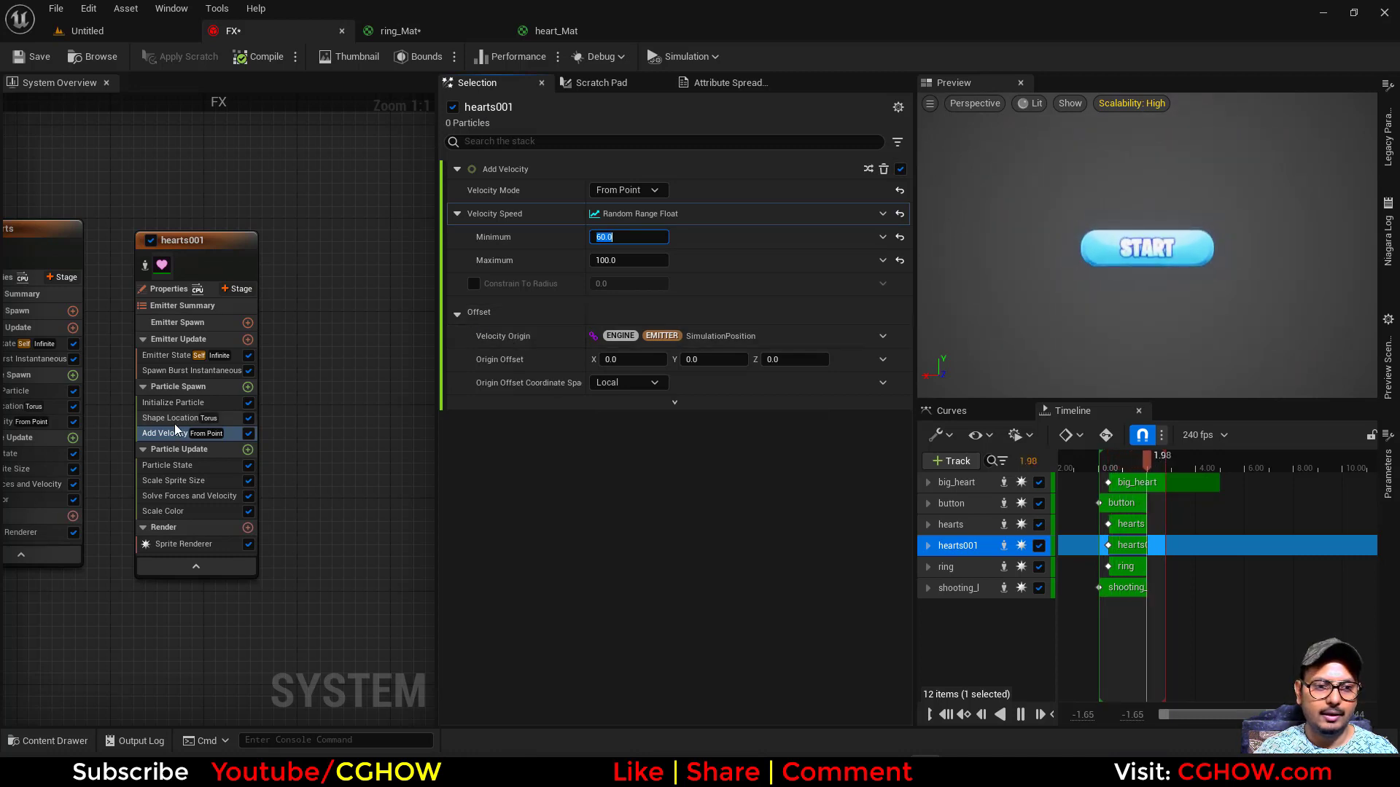
- Set the sprite rotation mode of the hearts001 emitter's Initialize Particle module to Random
{"action": "left_click", "coordinate": [174, 403]}
{"action": "left_click", "coordinate": [642, 582]}
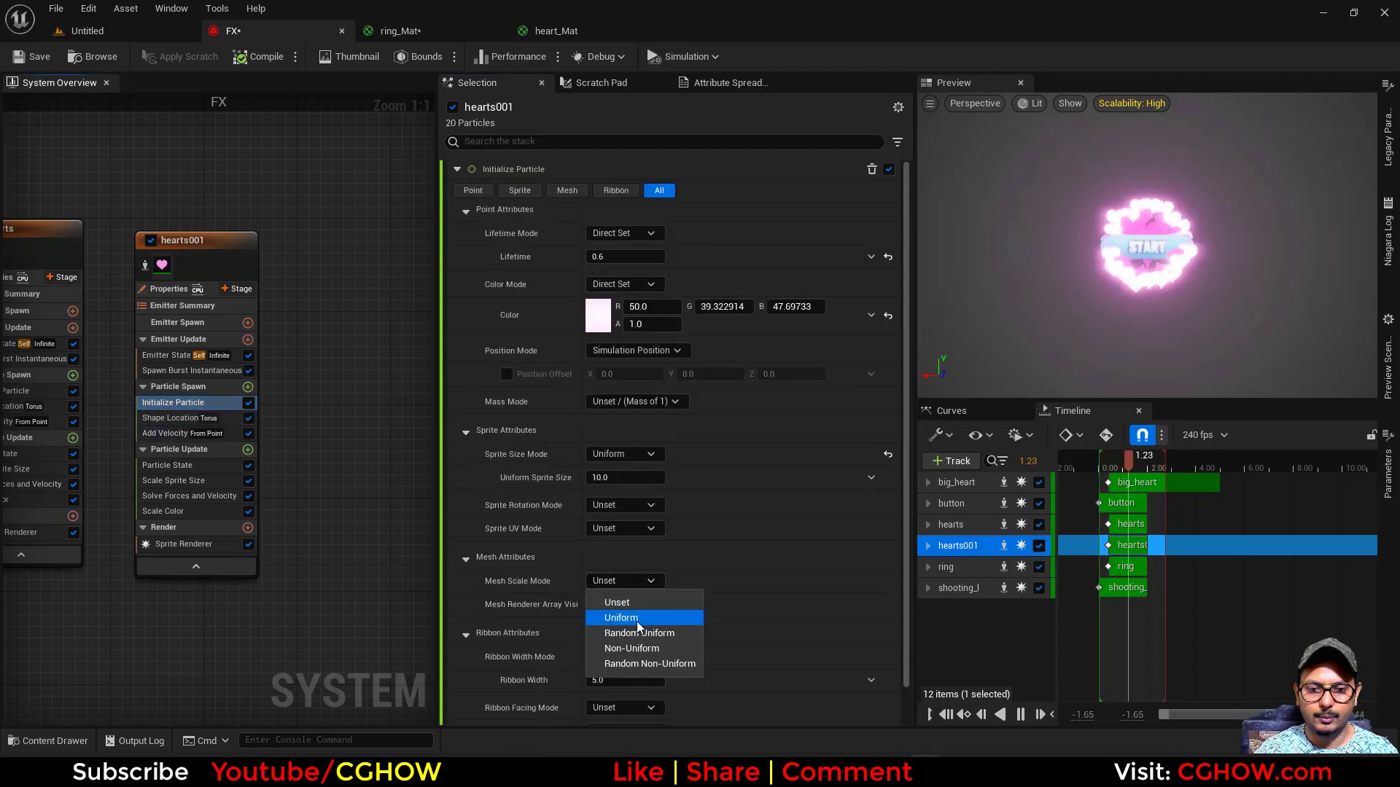
{"action": "left_click", "coordinate": [625, 506]}
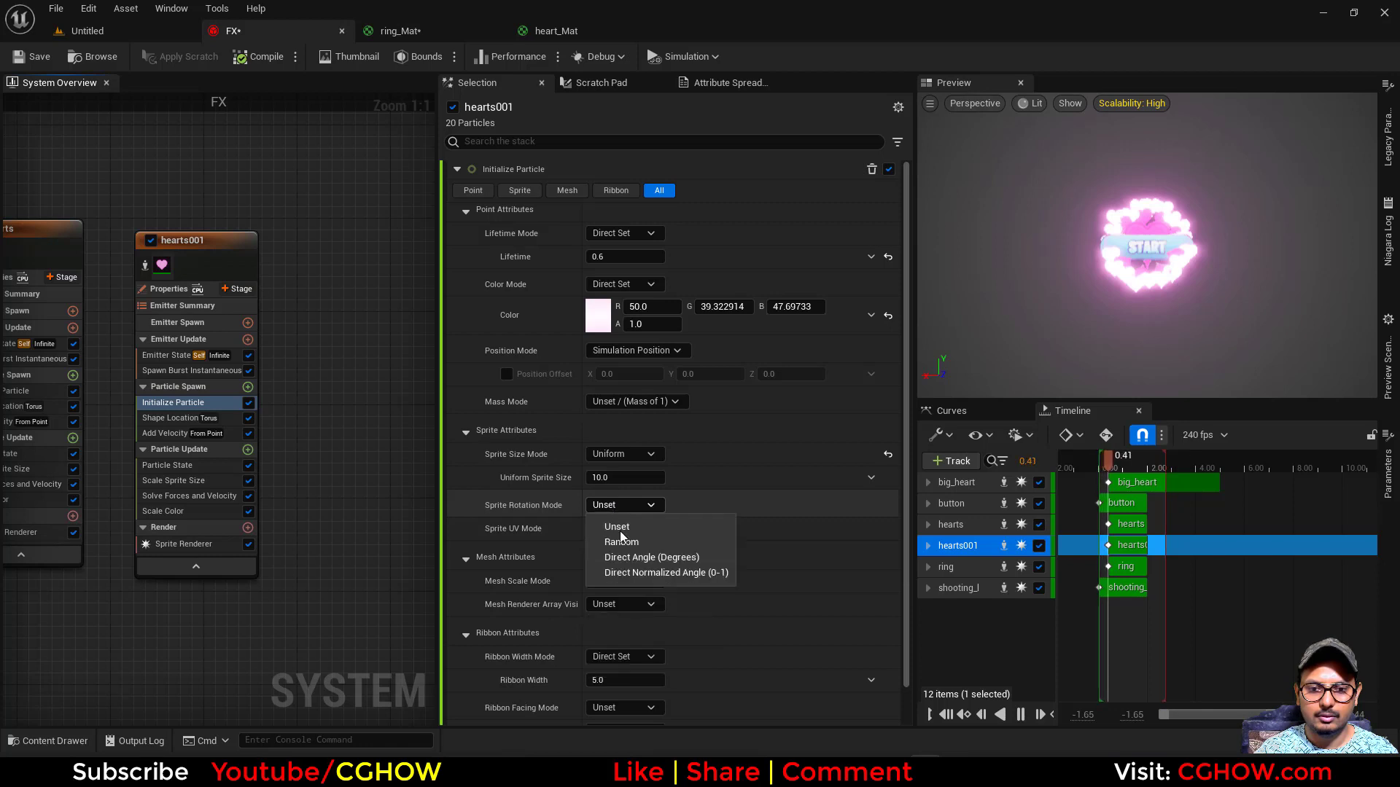
{"action": "left_click", "coordinate": [606, 541]}
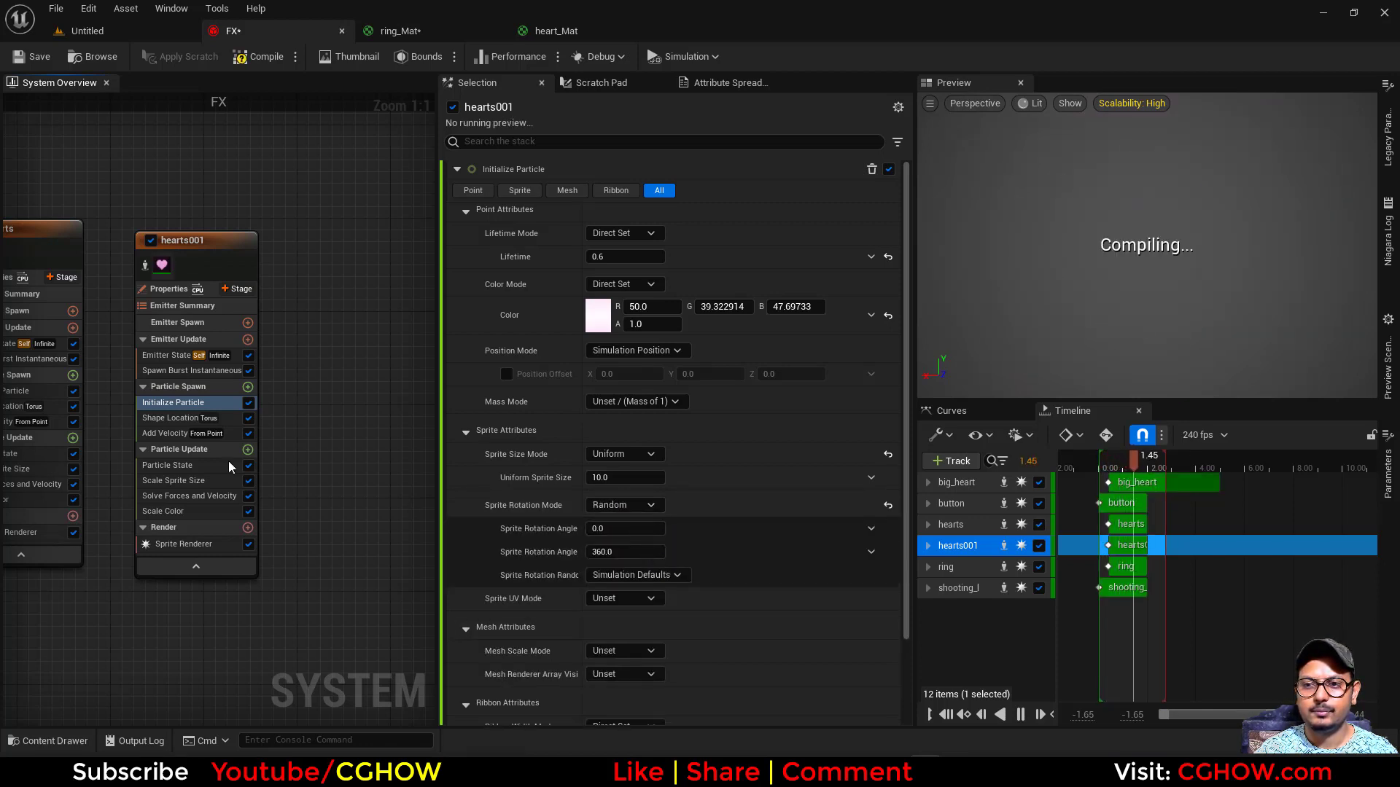
- Give the hearts001 particles a Random Uniform sprite size between 2 and 6
{"action": "left_click", "coordinate": [632, 454]}
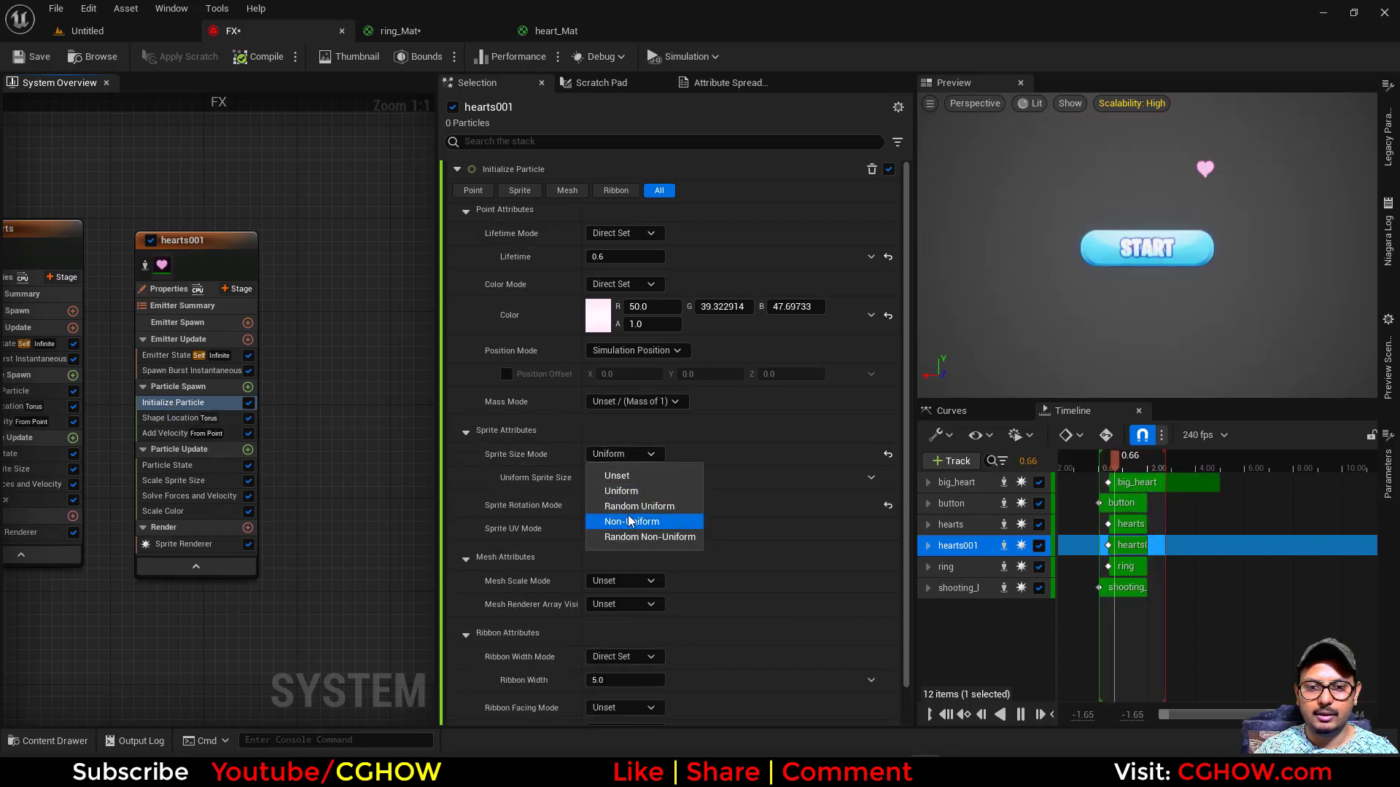
{"action": "left_click", "coordinate": [641, 507]}
{"action": "left_click", "coordinate": [615, 501]}
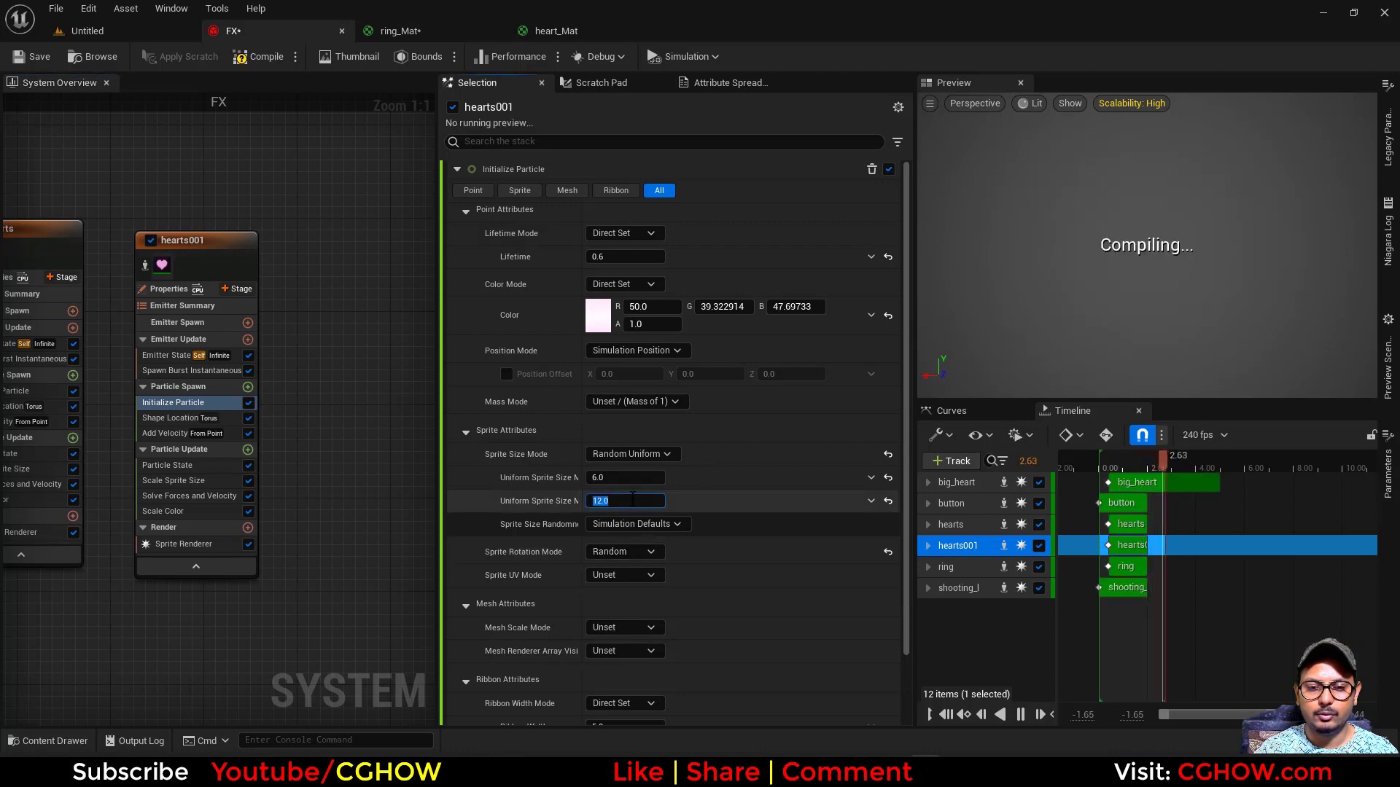
{"action": "type", "text": "6"}
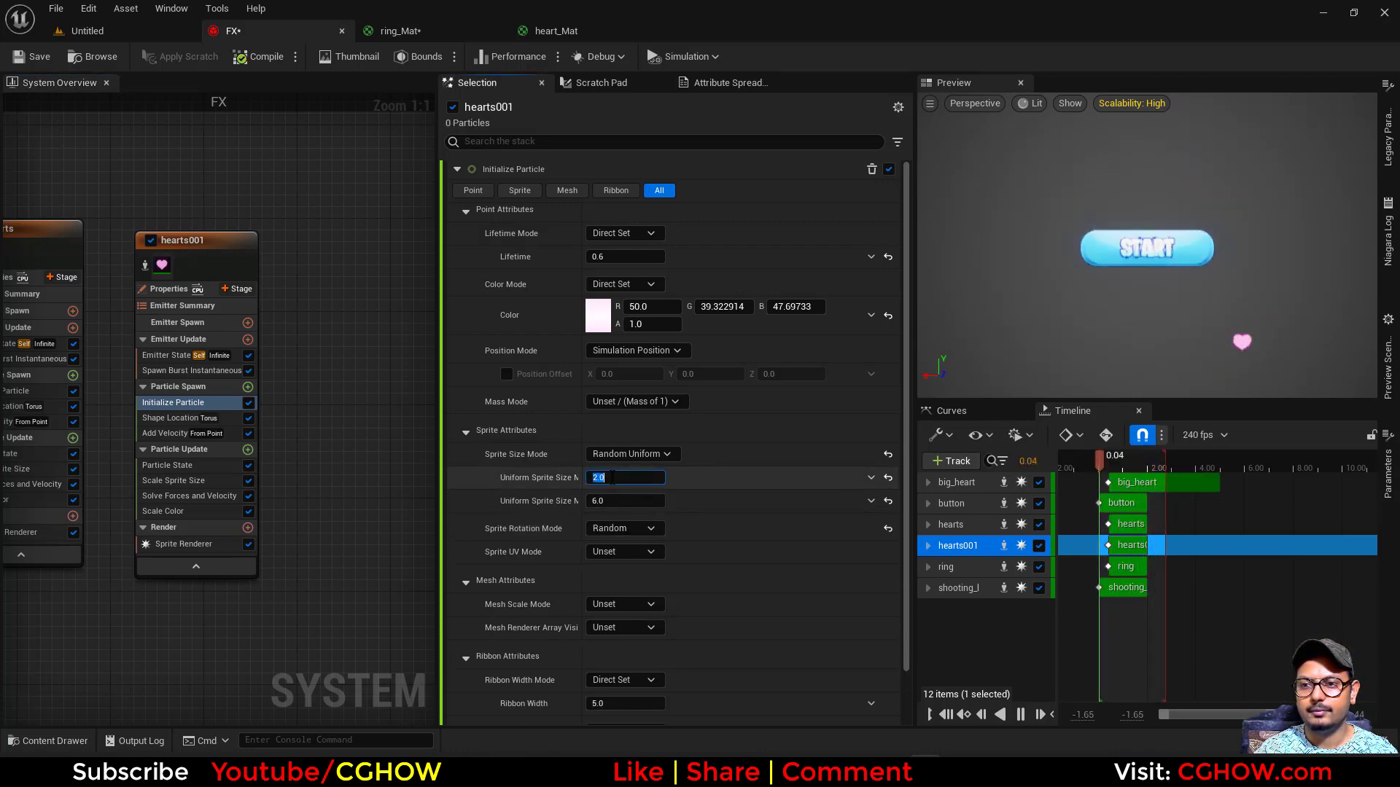
- Set the hearts emitter's initial particle color to white, with R, G and B at 1.0
{"action": "right_click_drag", "start_coordinate": [103, 606], "coordinate": [334, 596]}
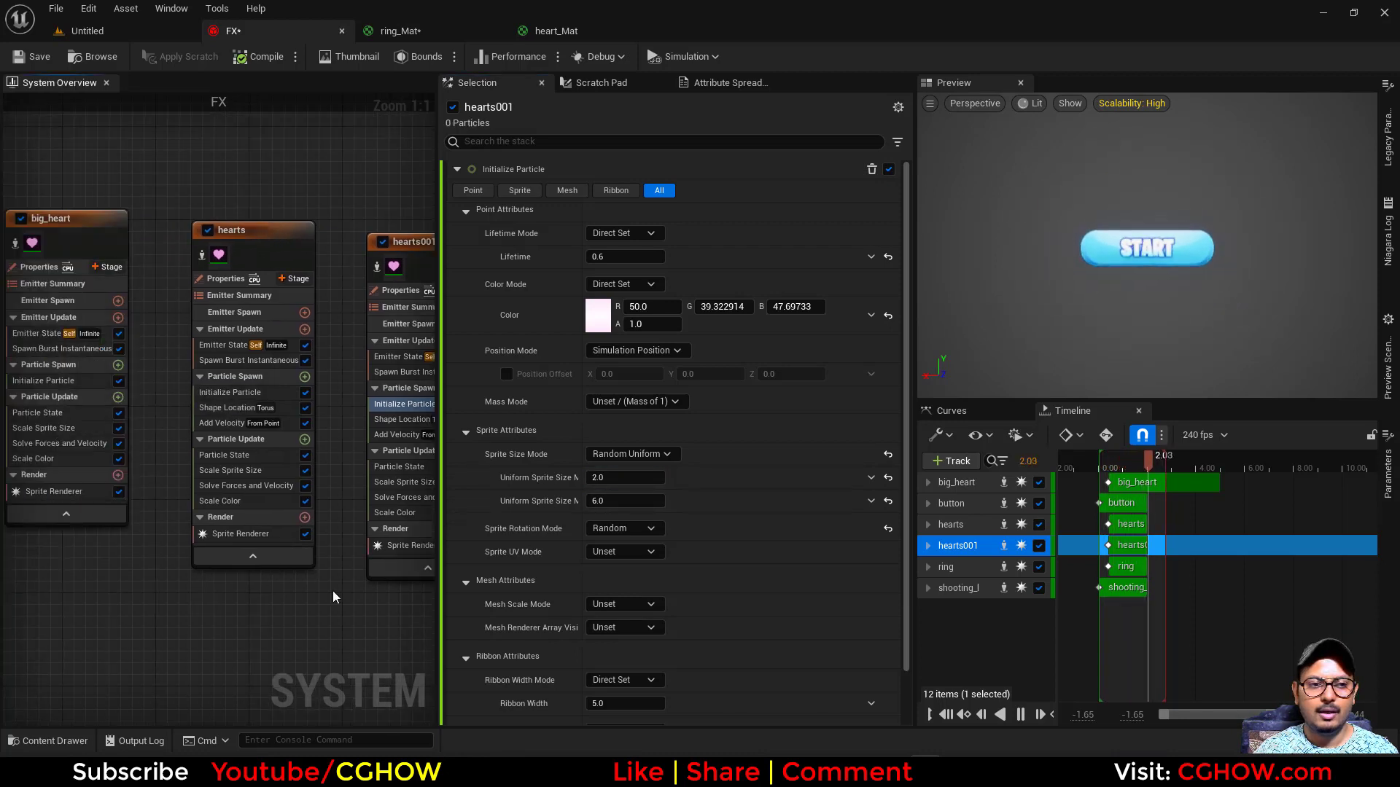
{"action": "left_click", "coordinate": [203, 255]}
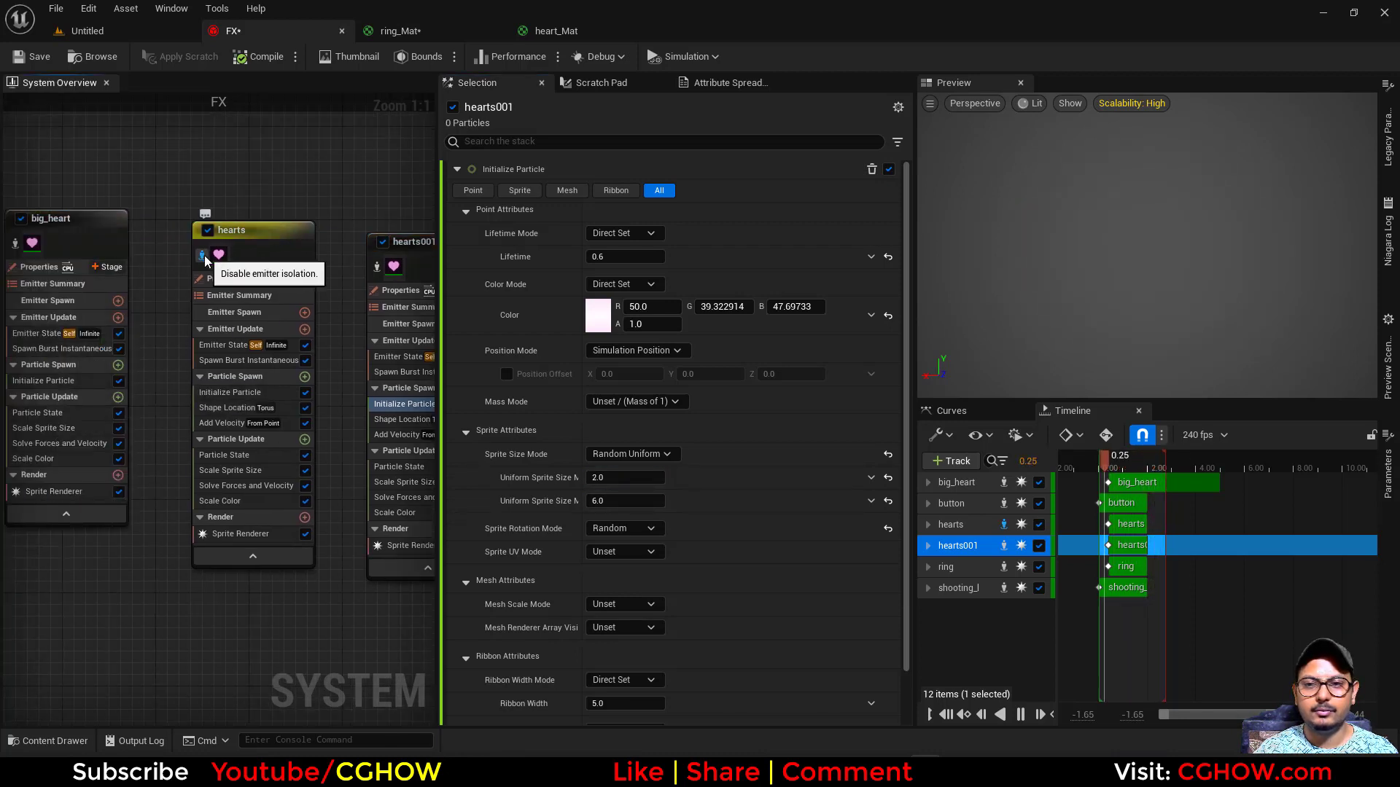
{"action": "left_click", "coordinate": [230, 392]}
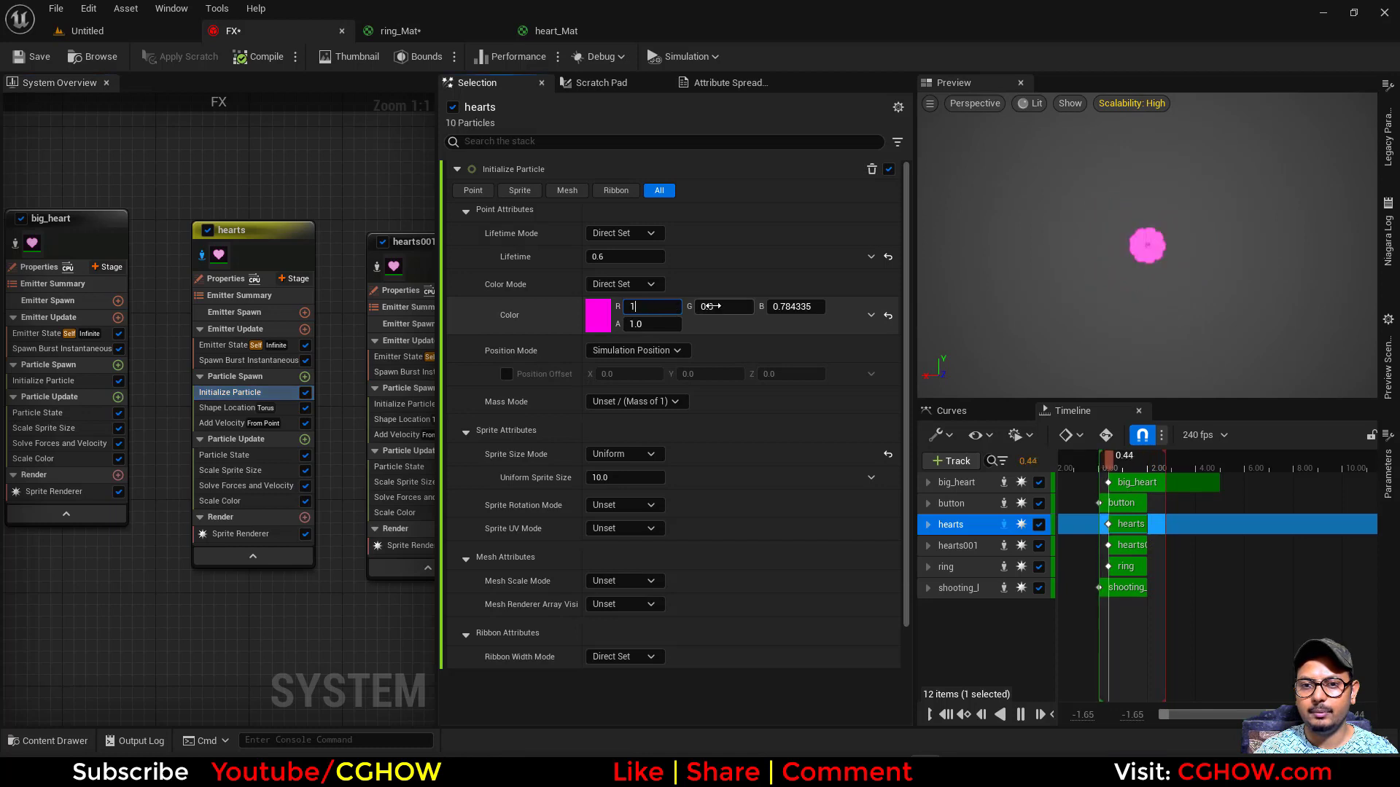
{"action": "left_click_drag", "start_coordinate": [709, 306], "coordinate": [809, 308]}
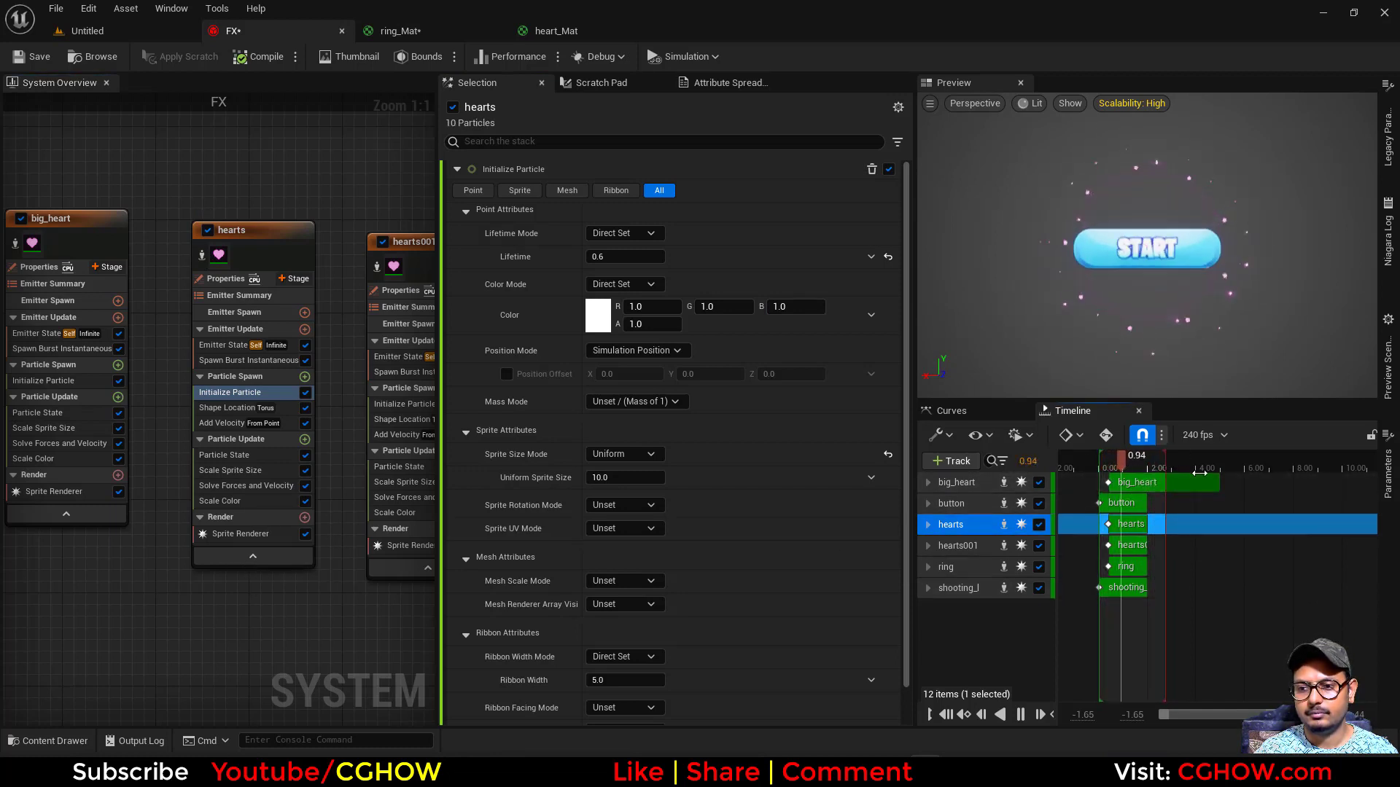
- Extend the timeline's playback range to just beyond the end of the big_heart track and save the FX system
{"action": "left_click_drag", "start_coordinate": [1200, 474], "coordinate": [1237, 473]}
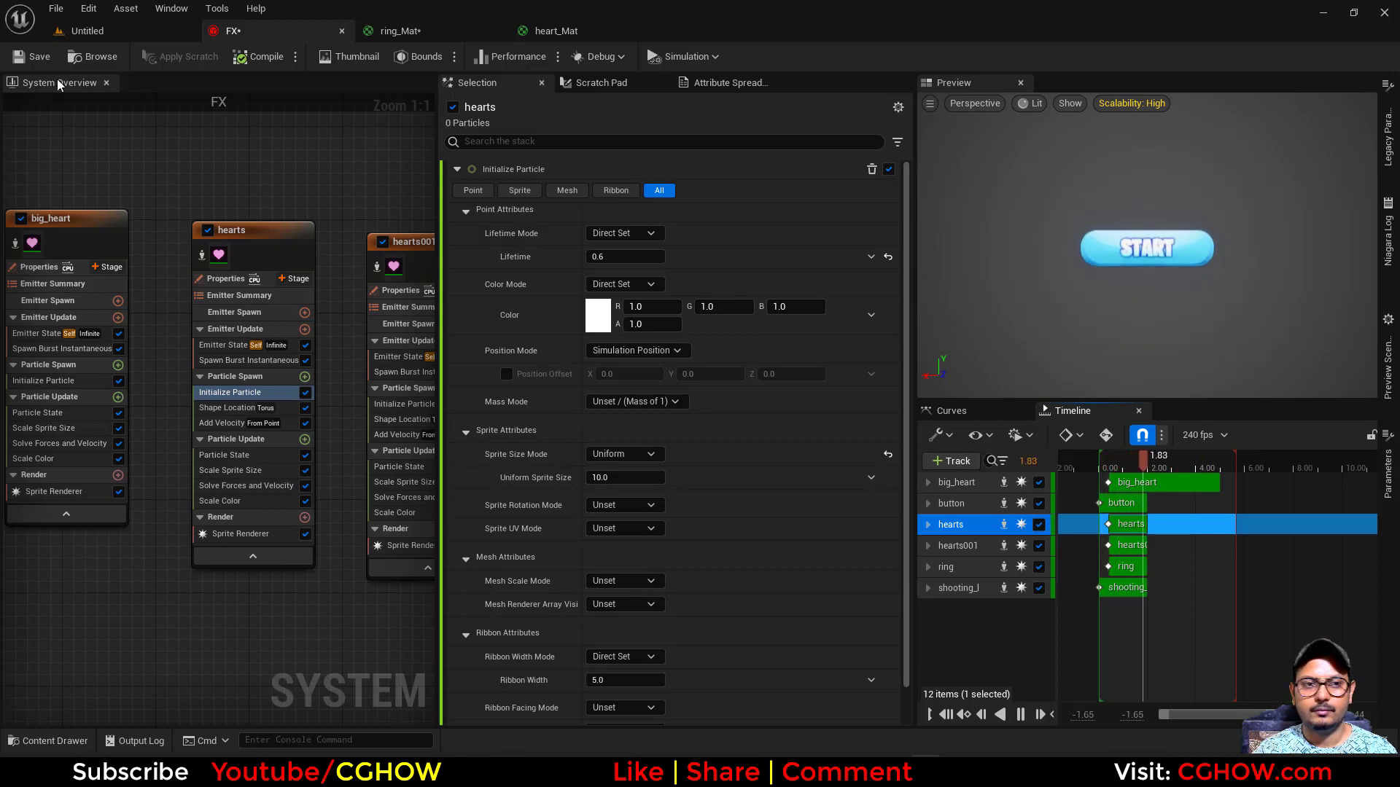
{"action": "left_click", "coordinate": [33, 58]}
{"action": "right_click_drag", "start_coordinate": [99, 662], "coordinate": [426, 645]}
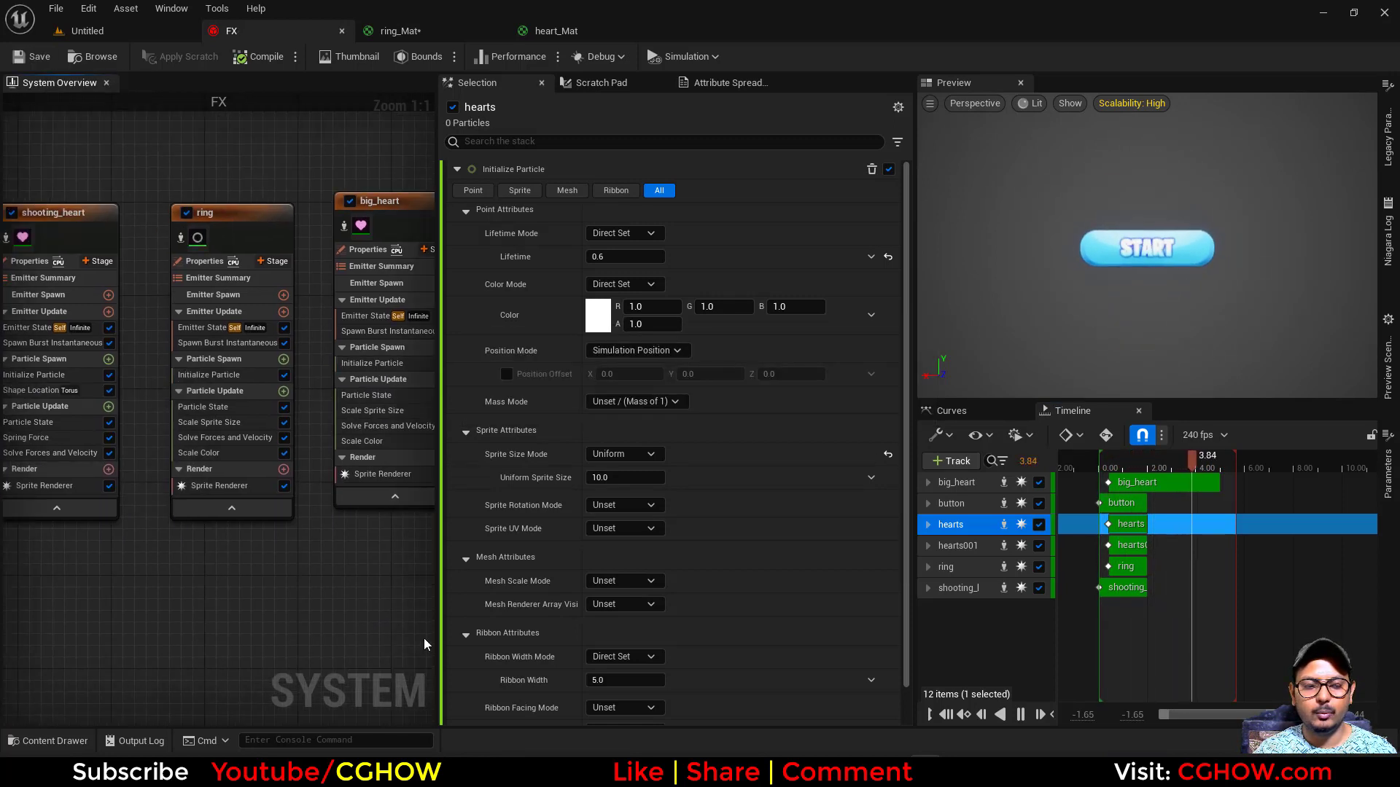
{"action": "right_click_drag", "start_coordinate": [117, 636], "coordinate": [403, 636]}
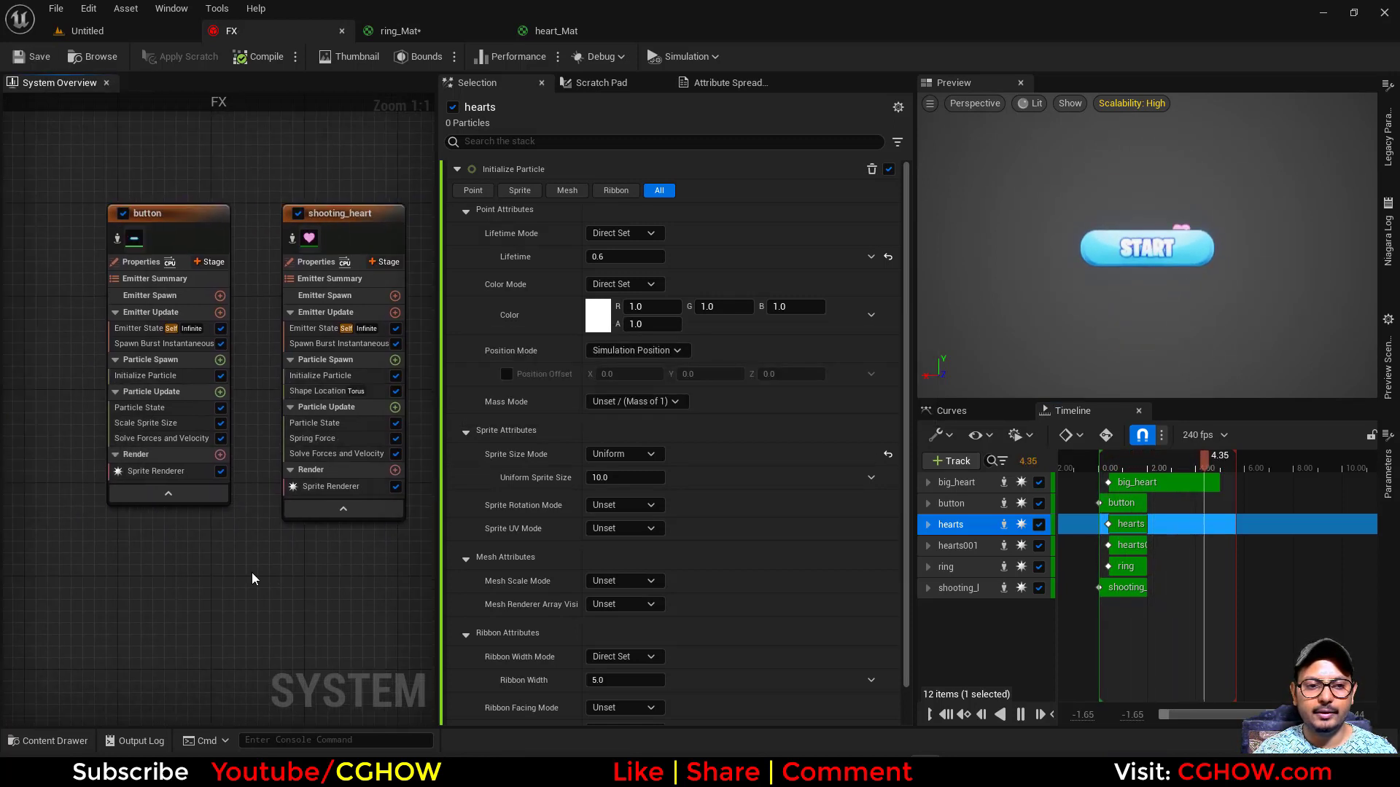
{"action": "left_click", "coordinate": [33, 58]}
- Place the FX system from the button folder in the level, reset its location to the origin and preview it in game view
{"action": "left_click", "coordinate": [93, 56]}
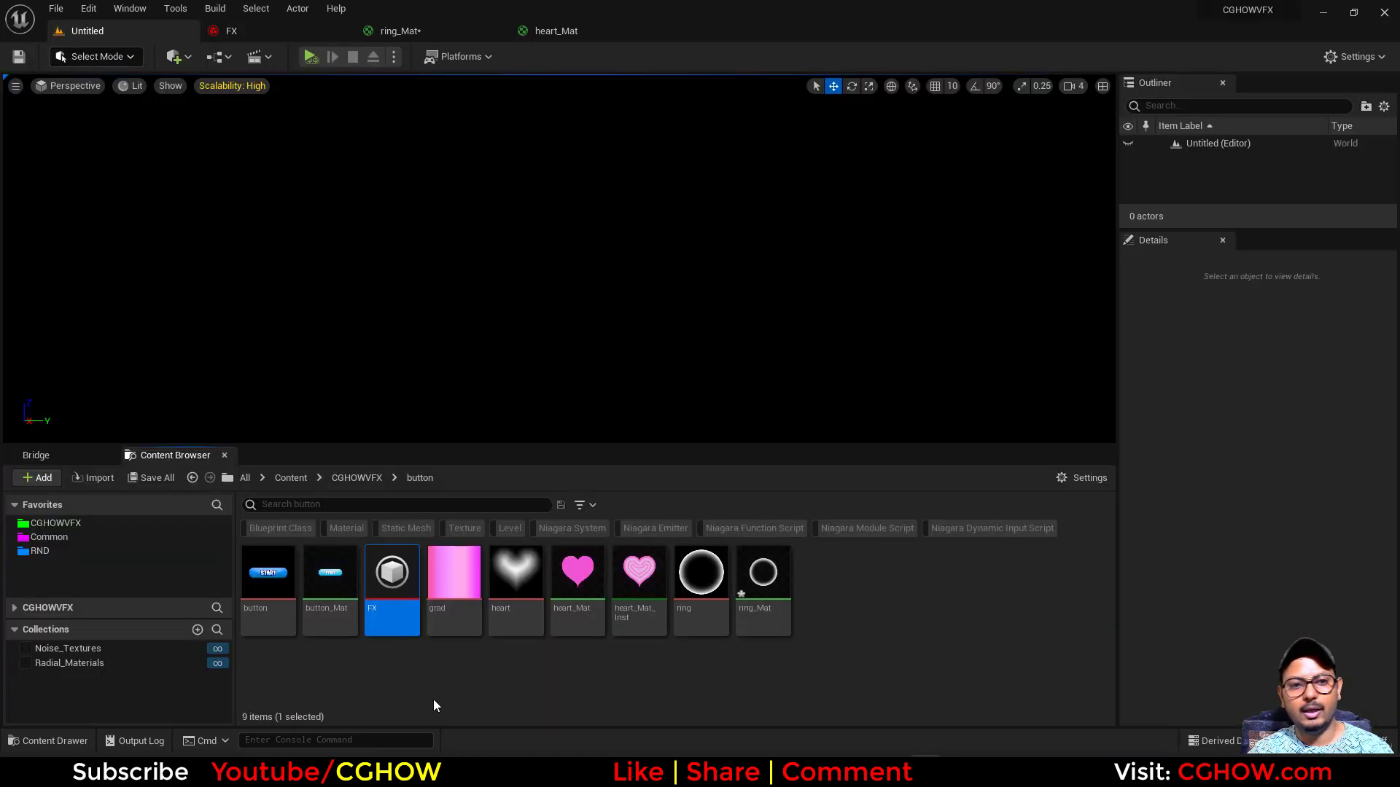
{"action": "left_click_drag", "start_coordinate": [392, 576], "coordinate": [581, 299]}
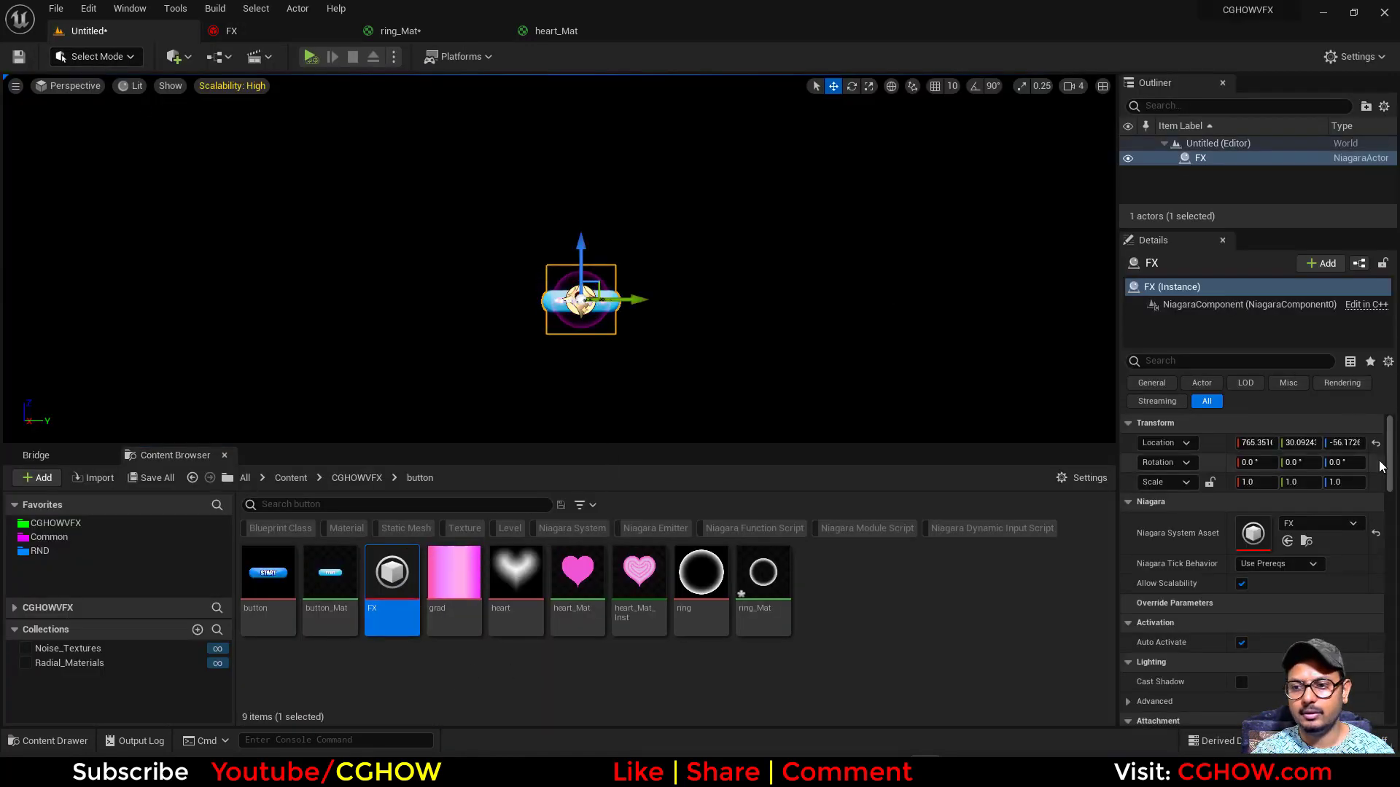
{"action": "left_click", "coordinate": [1375, 445]}
{"action": "key", "text": "f"}
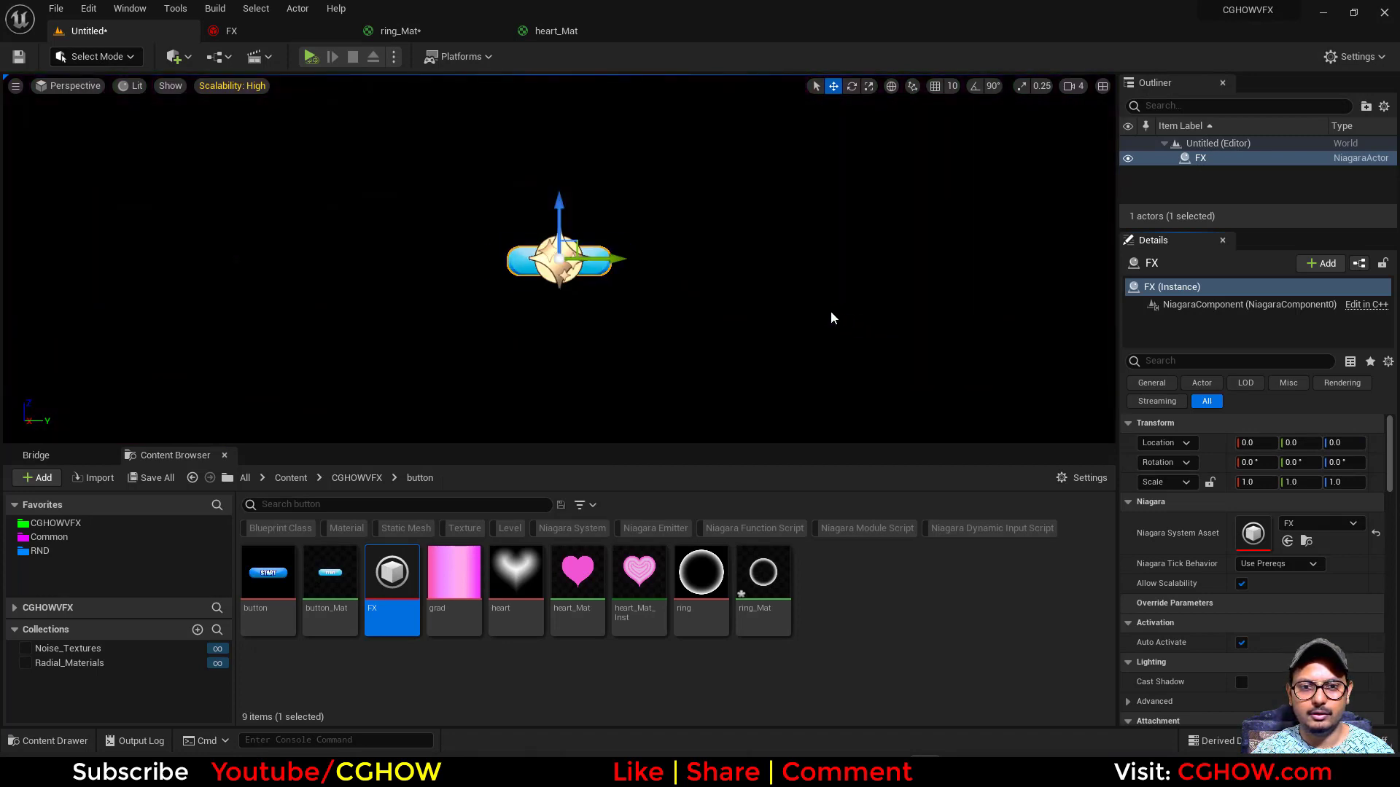
{"action": "left_click_drag", "start_coordinate": [830, 311], "coordinate": [829, 345], "text": "alt"}
{"action": "key", "text": "f"}
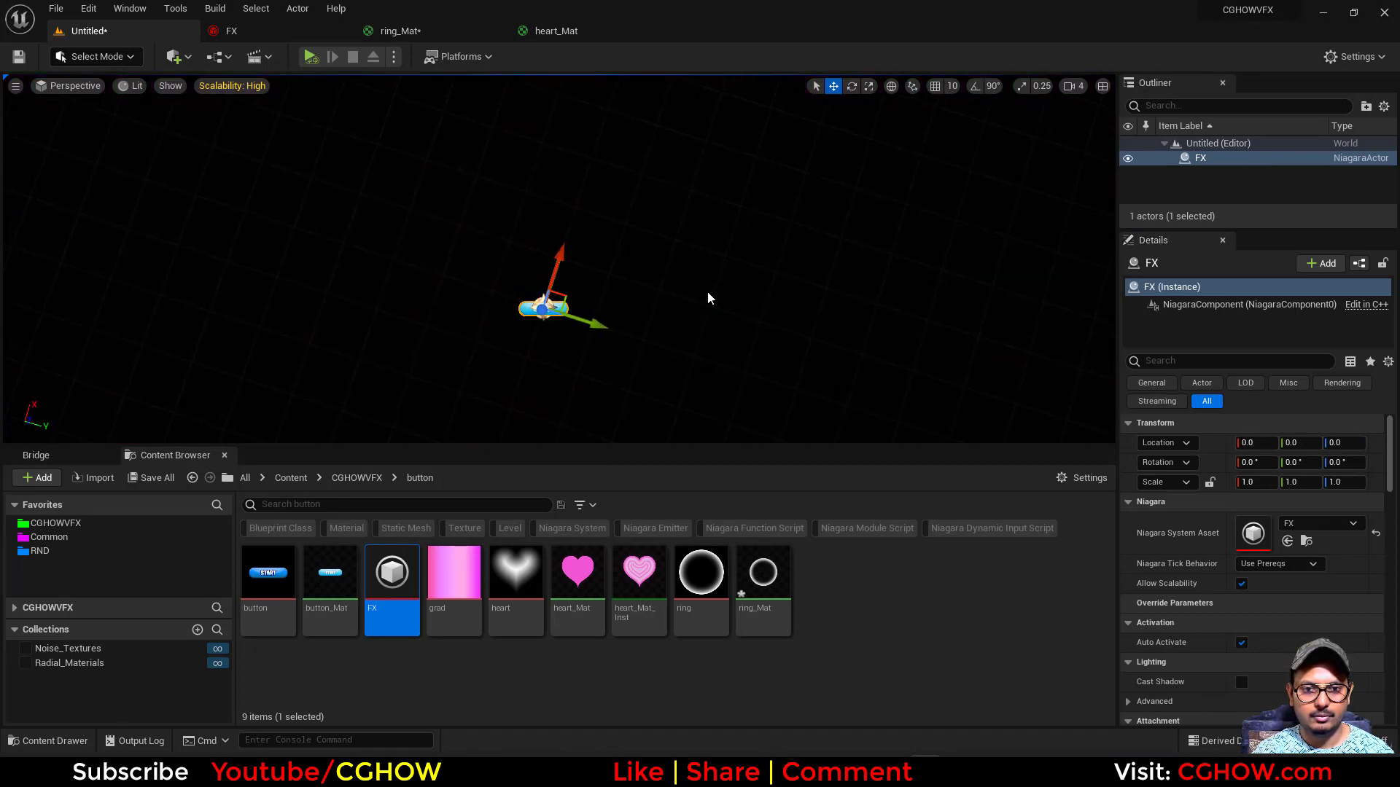
{"action": "key", "text": "w"}
{"action": "right_click_drag", "start_coordinate": [559, 291], "coordinate": [509, 367]}
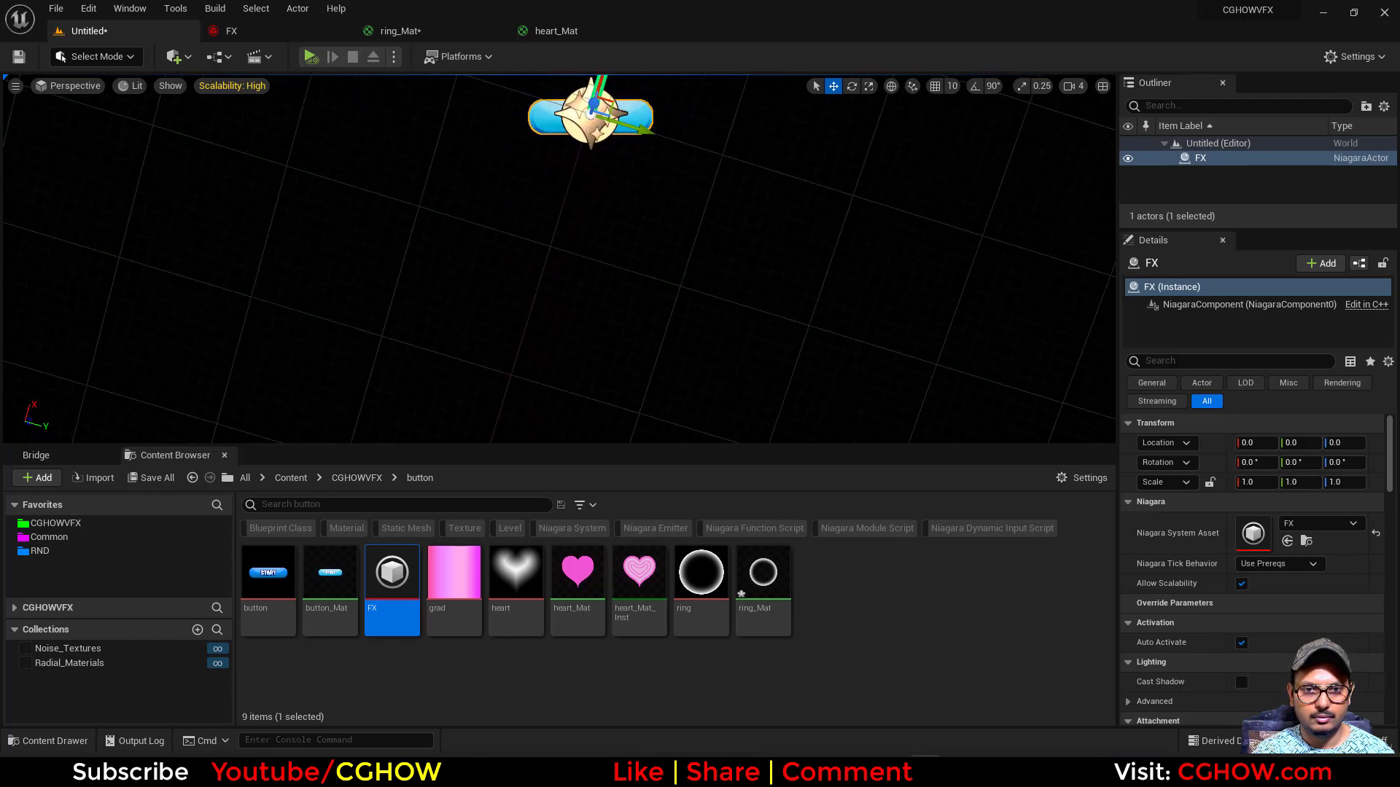
{"action": "right_click_drag", "start_coordinate": [736, 206], "coordinate": [751, 163]}
{"action": "key", "text": "g"}
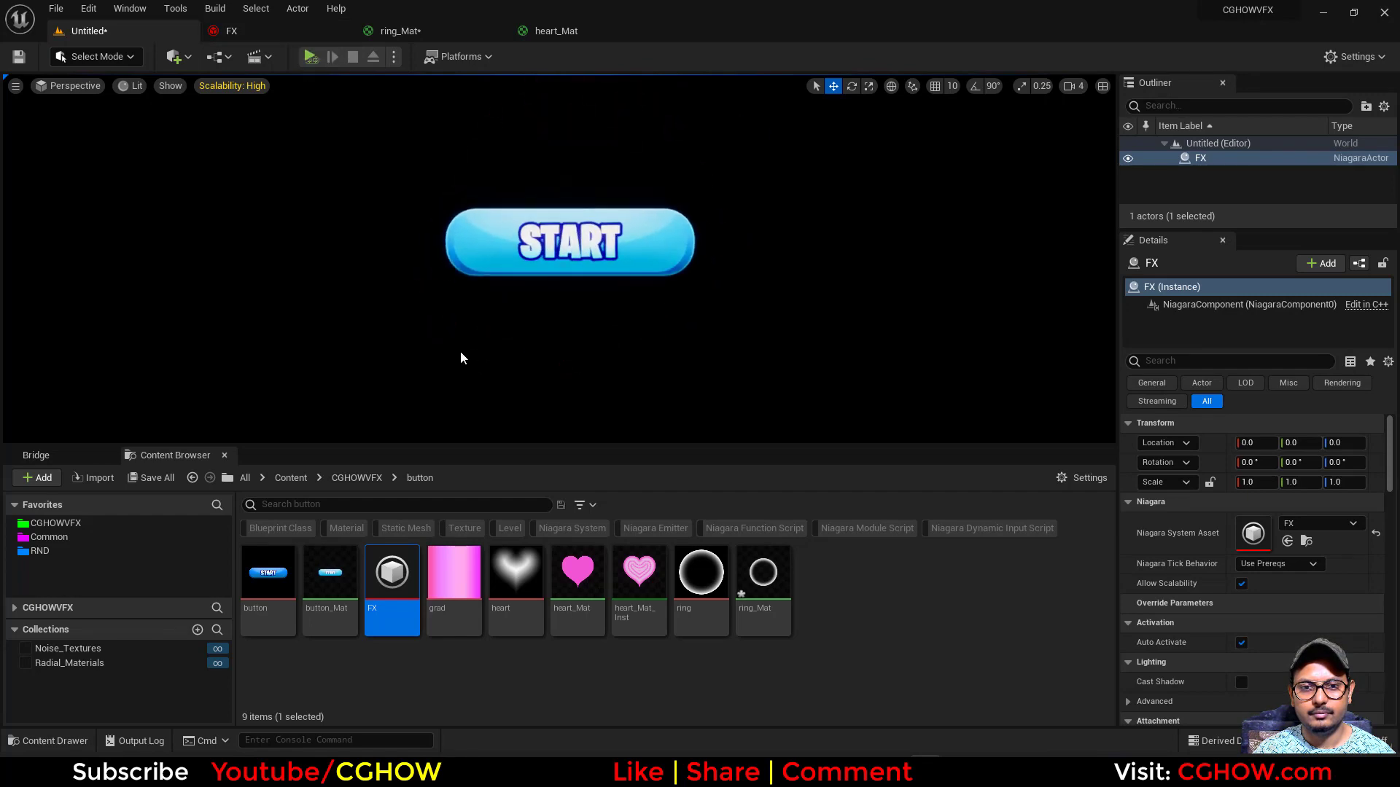
- Open the heart_Mat material and search its details for the depth settings
{"action": "double_click", "coordinate": [576, 580]}
{"action": "left_click", "coordinate": [1141, 315]}
{"action": "scroll", "coordinate": [178, 574], "scroll_direction": "down", "scroll_amount": 1}
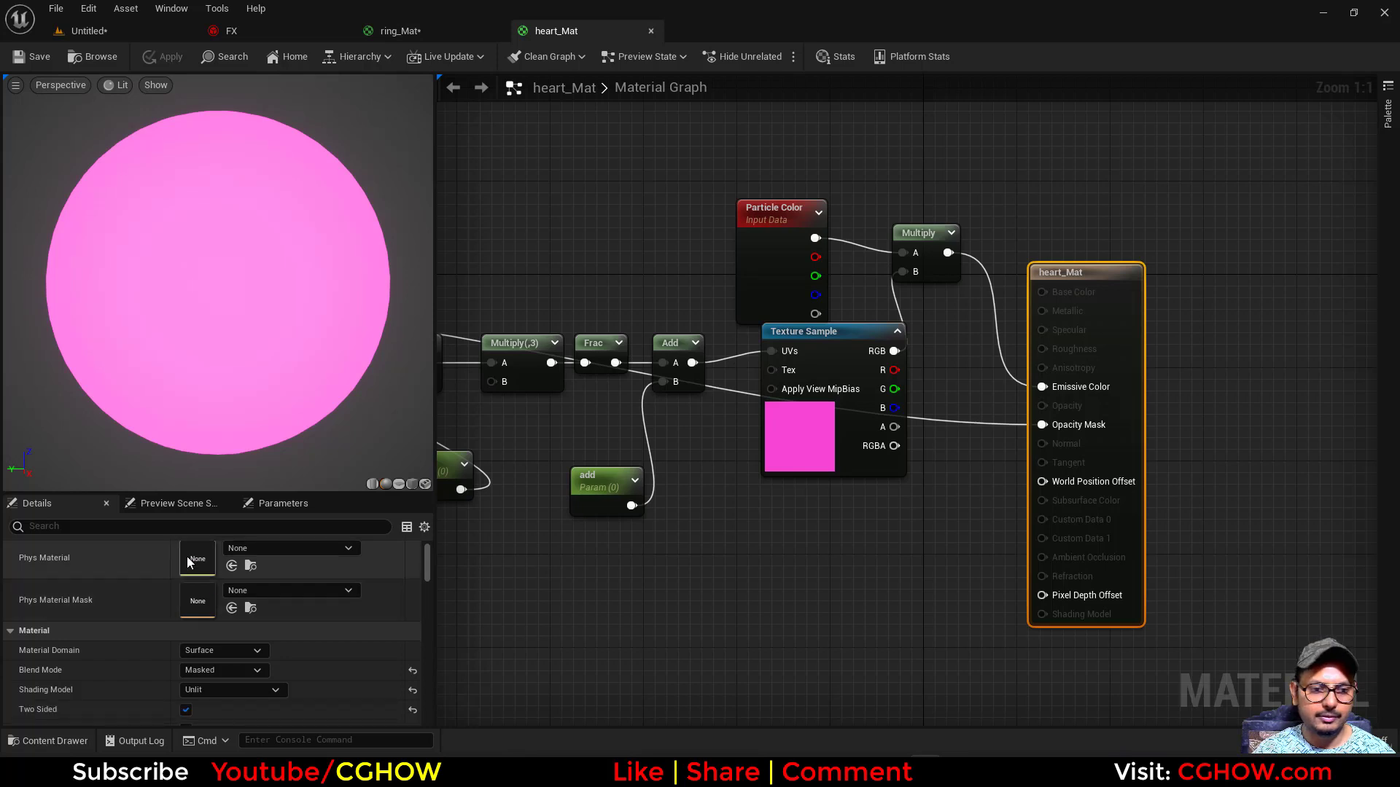
{"action": "left_click", "coordinate": [179, 528]}
{"action": "type", "text": "d"}
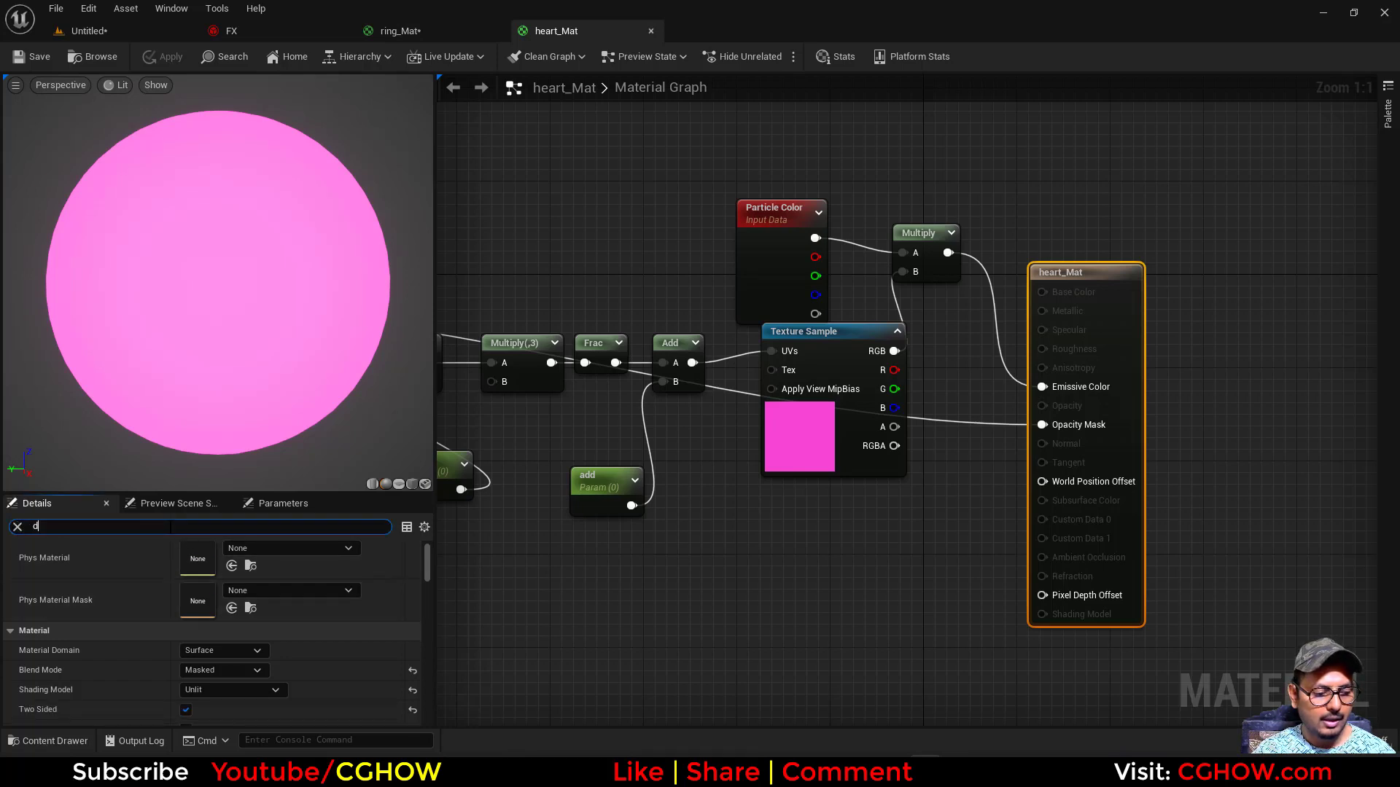
{"action": "type", "text": "eapth"}
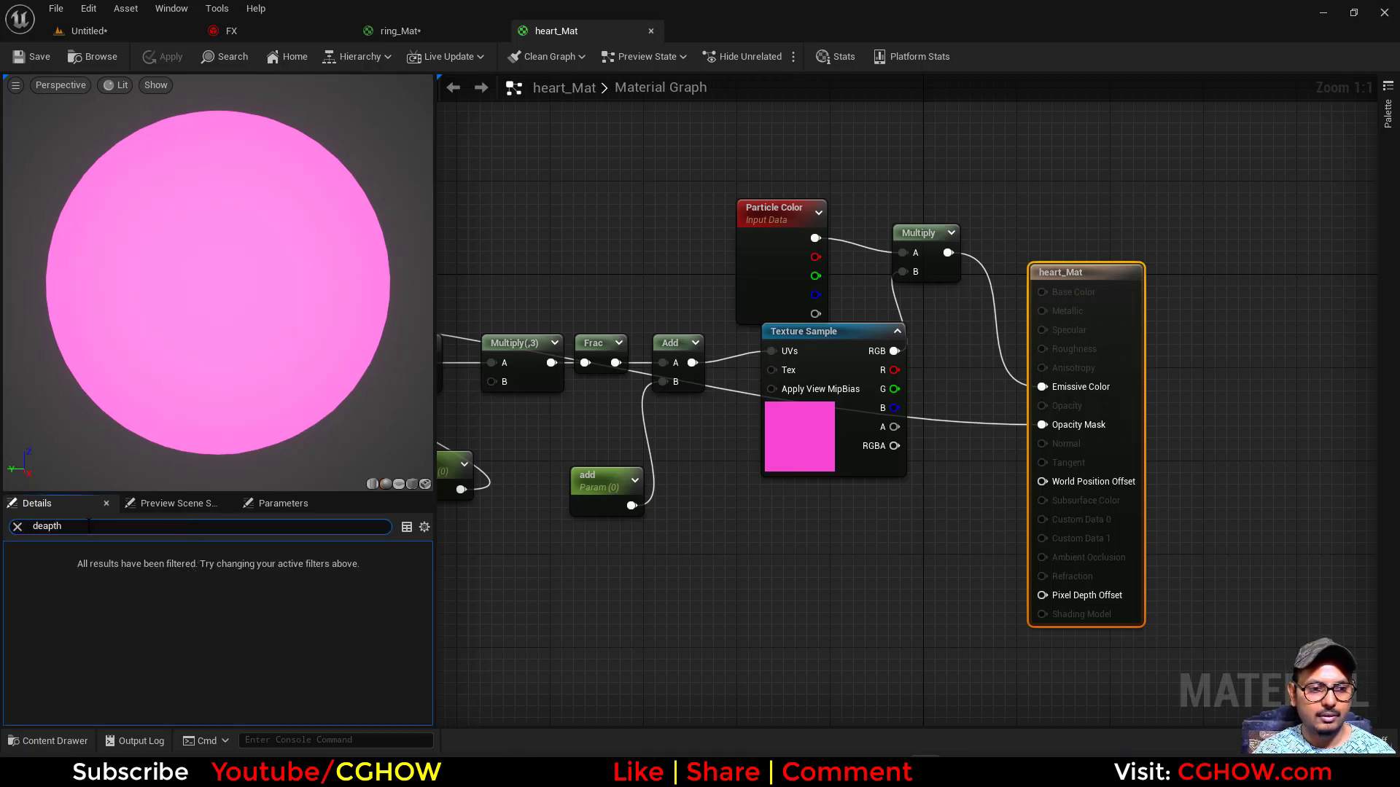
{"action": "type", "text": "ep"}
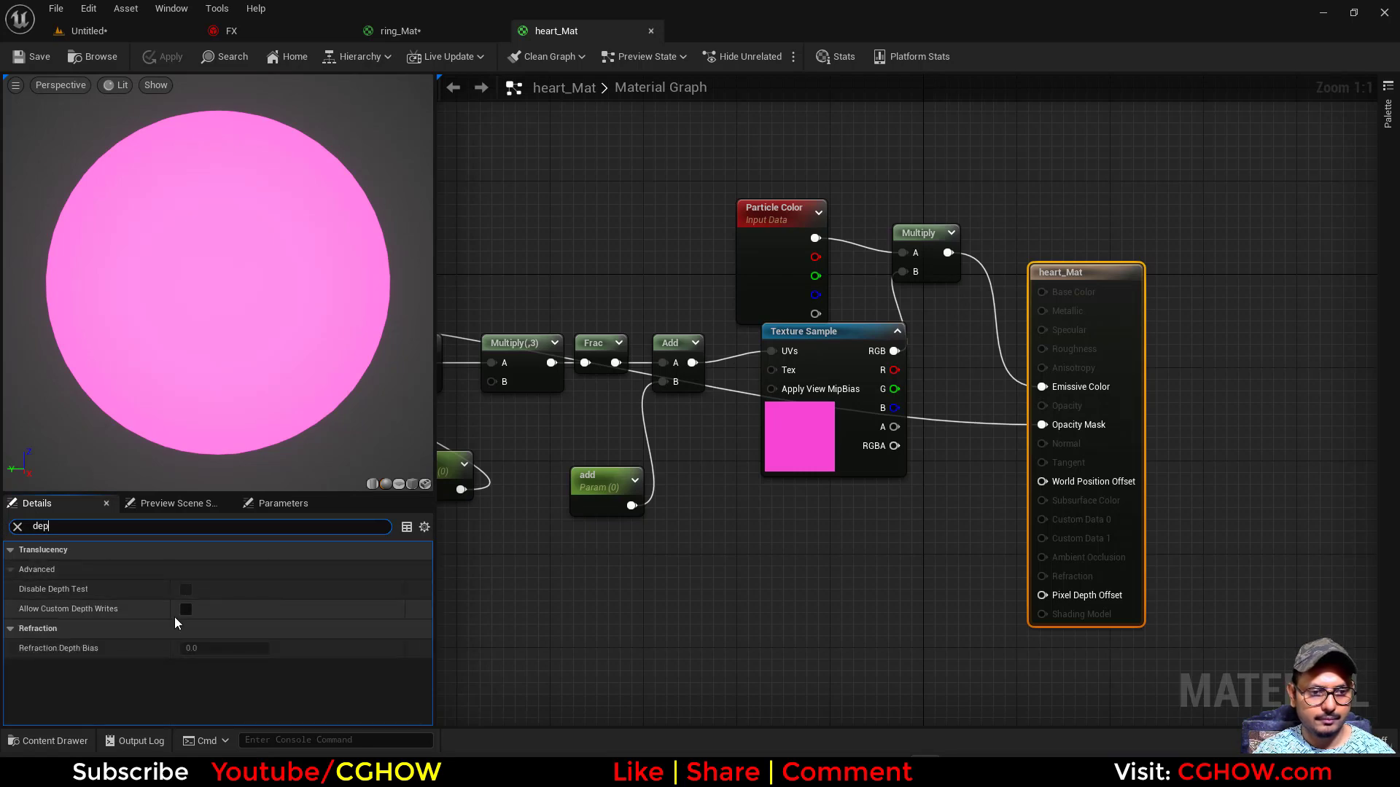
- Try the Allow Custom Depth Writes option of heart_Mat on and off, and close the material
{"action": "left_click", "coordinate": [185, 610]}
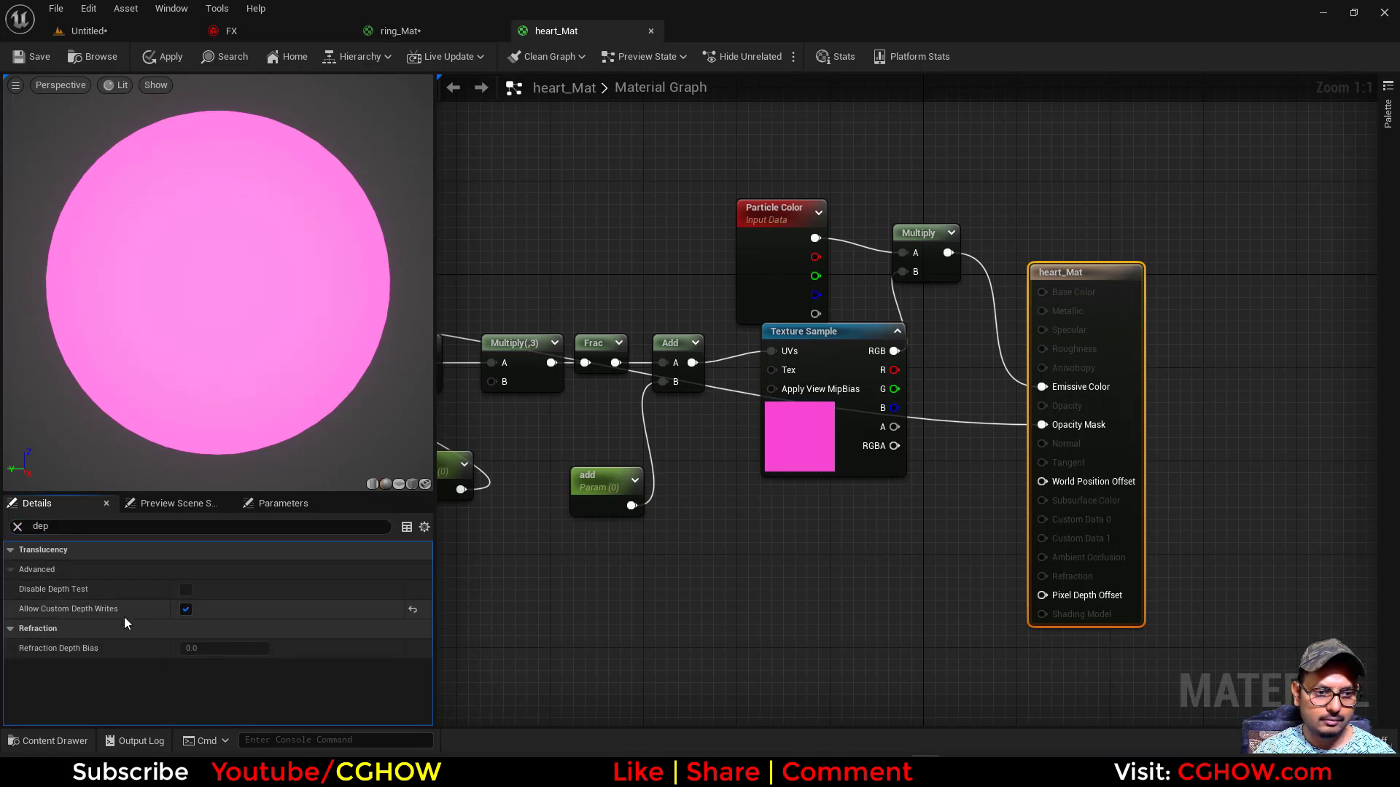
{"action": "left_click", "coordinate": [186, 610]}
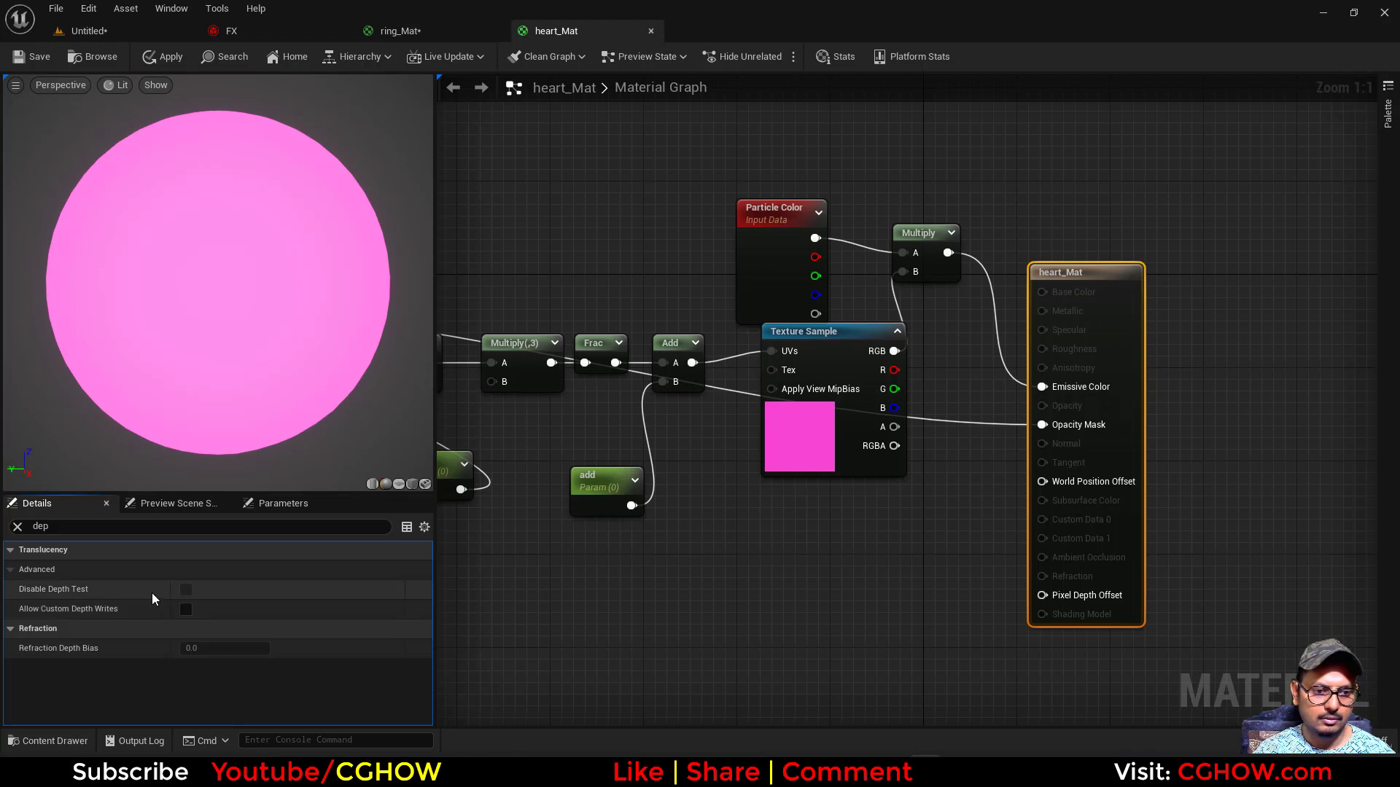
{"action": "left_click", "coordinate": [186, 611]}
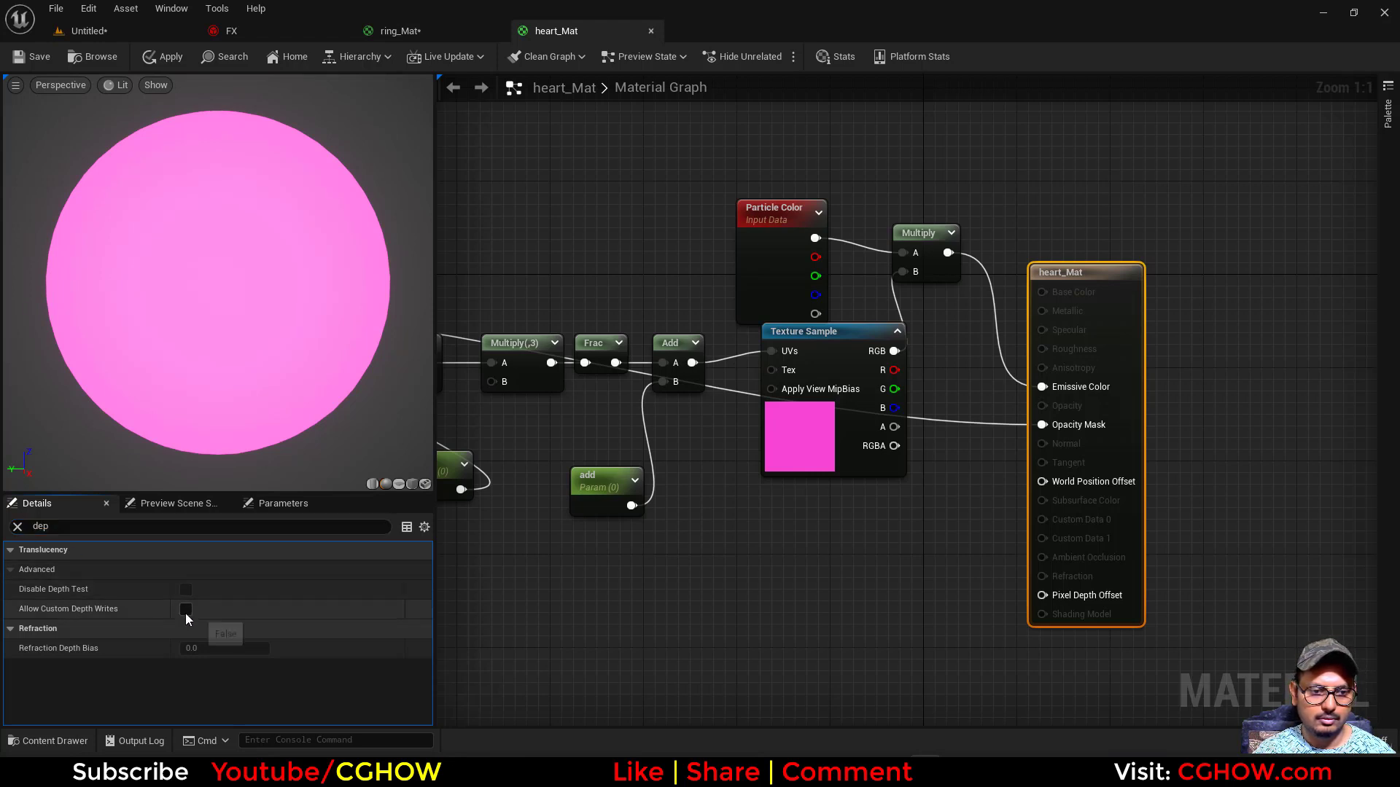
{"action": "left_click", "coordinate": [187, 612]}
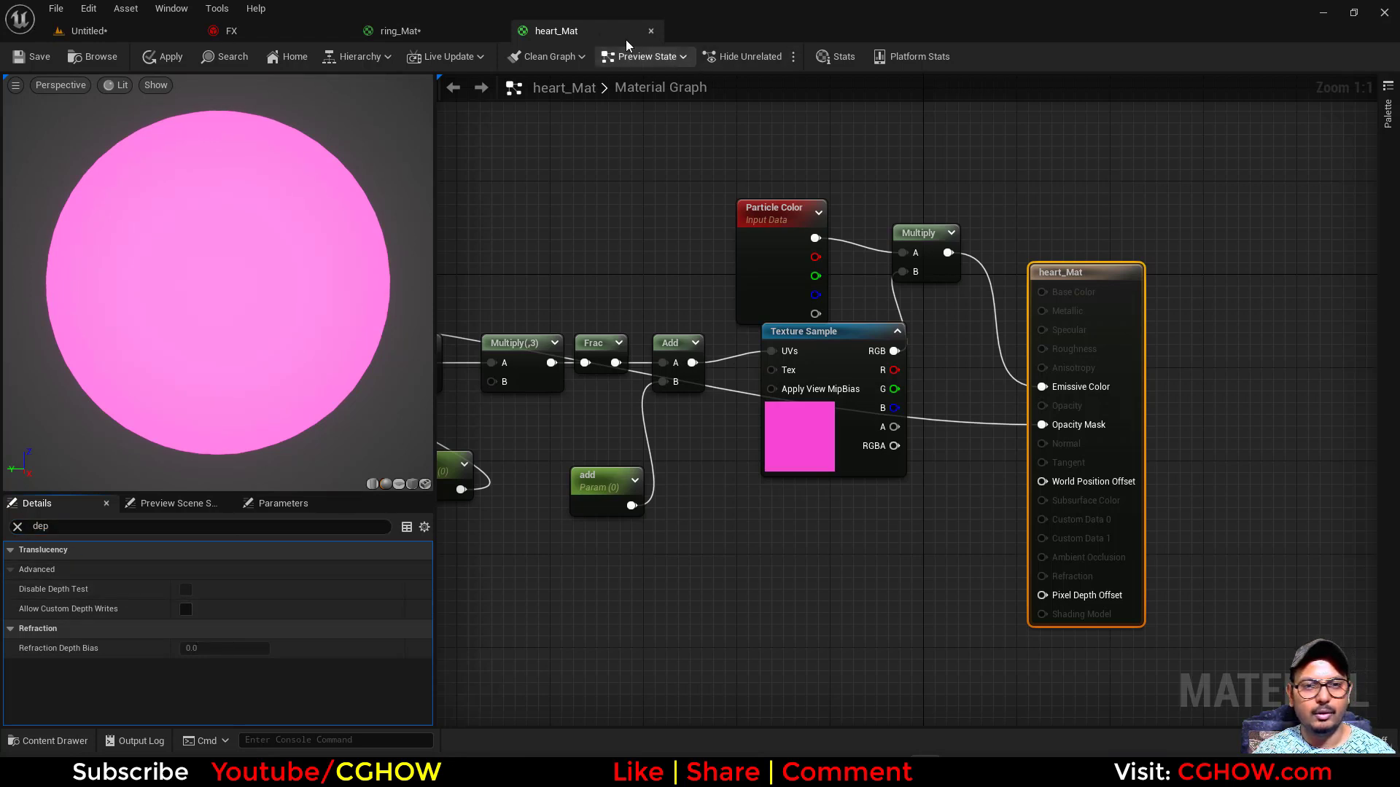
{"action": "left_click", "coordinate": [650, 31]}
{"action": "left_click", "coordinate": [799, 417]}
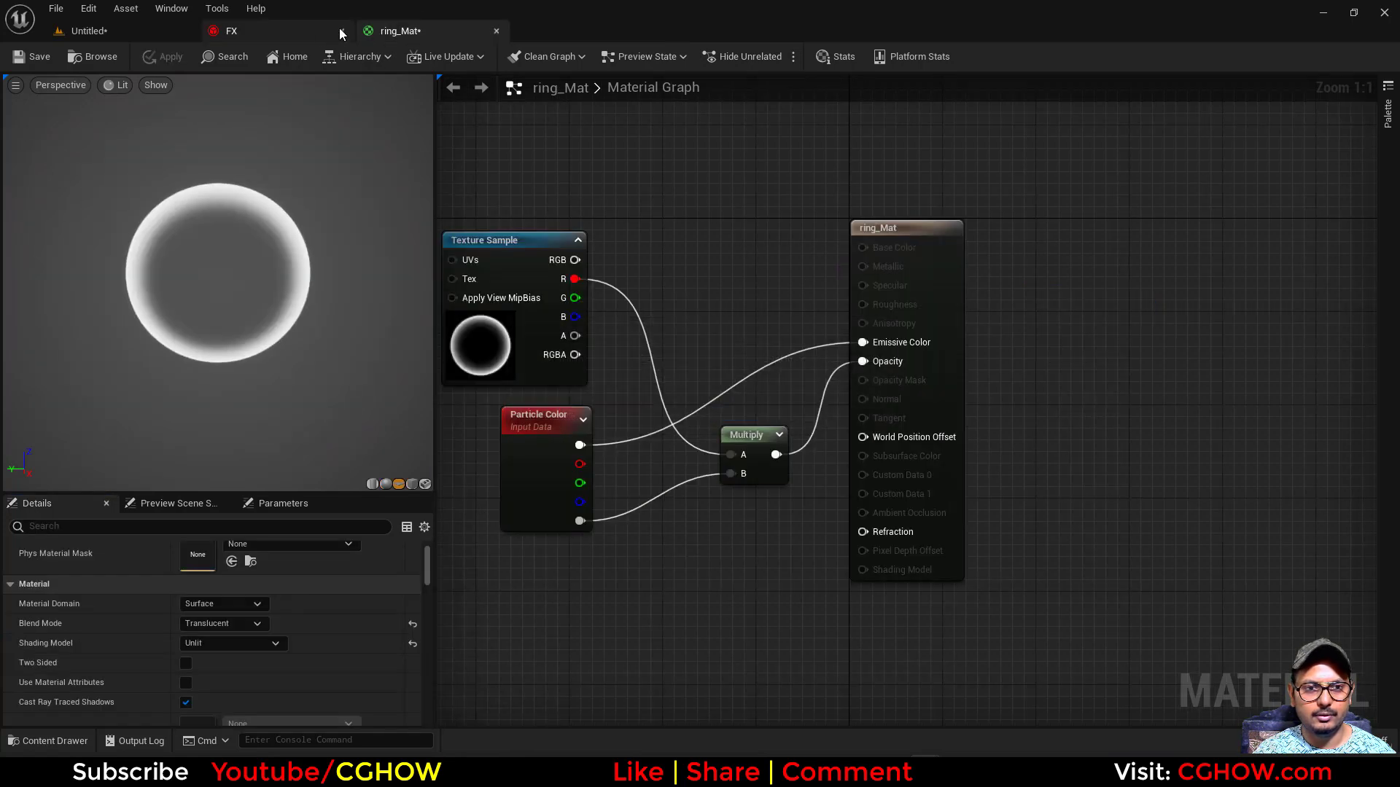
- Return to the FX system and check the Sort Order Hint in the big_heart emitter's Sprite Renderer
{"action": "left_click", "coordinate": [204, 34]}
{"action": "left_click", "coordinate": [125, 30]}
{"action": "left_click", "coordinate": [231, 31]}
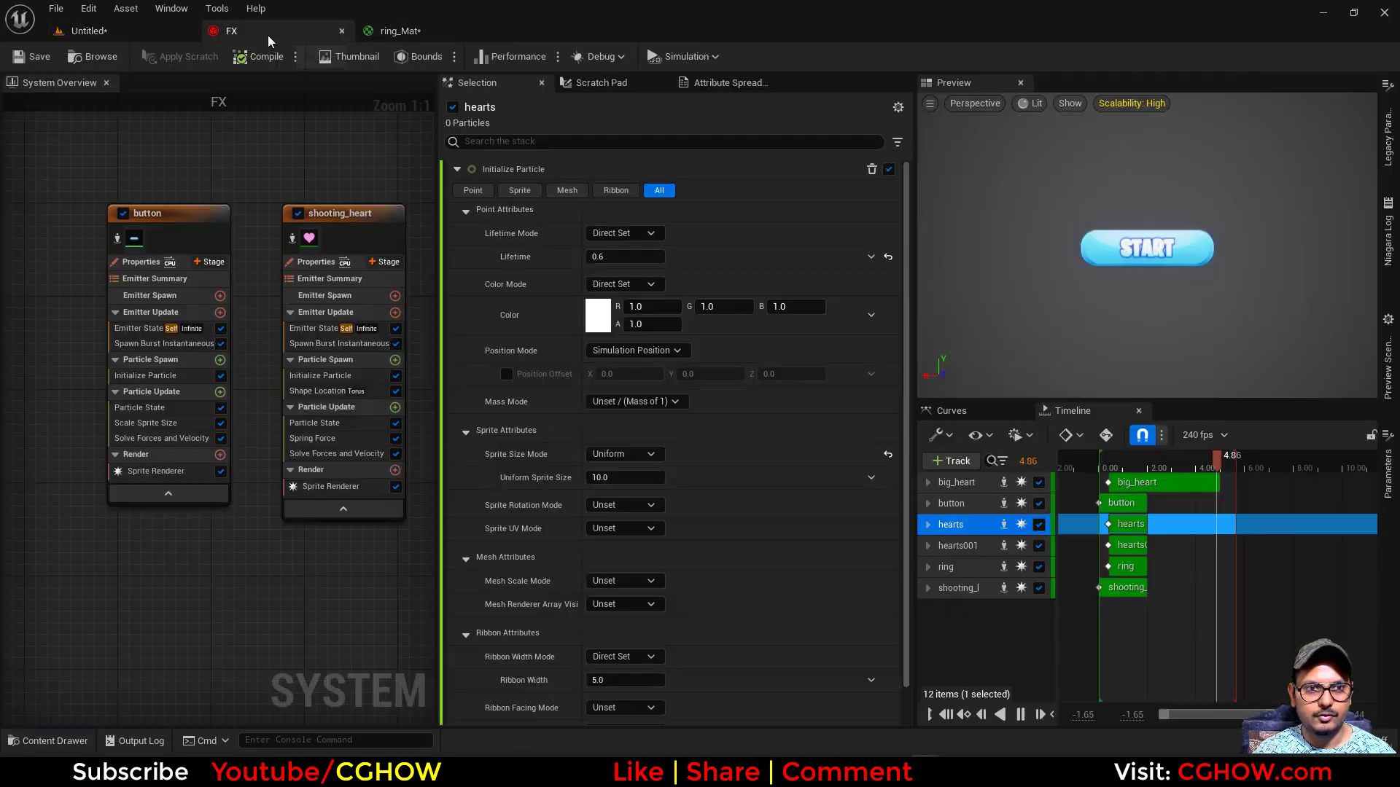
{"action": "right_click_drag", "start_coordinate": [234, 577], "coordinate": [102, 570]}
{"action": "right_click_drag", "start_coordinate": [364, 580], "coordinate": [57, 566]}
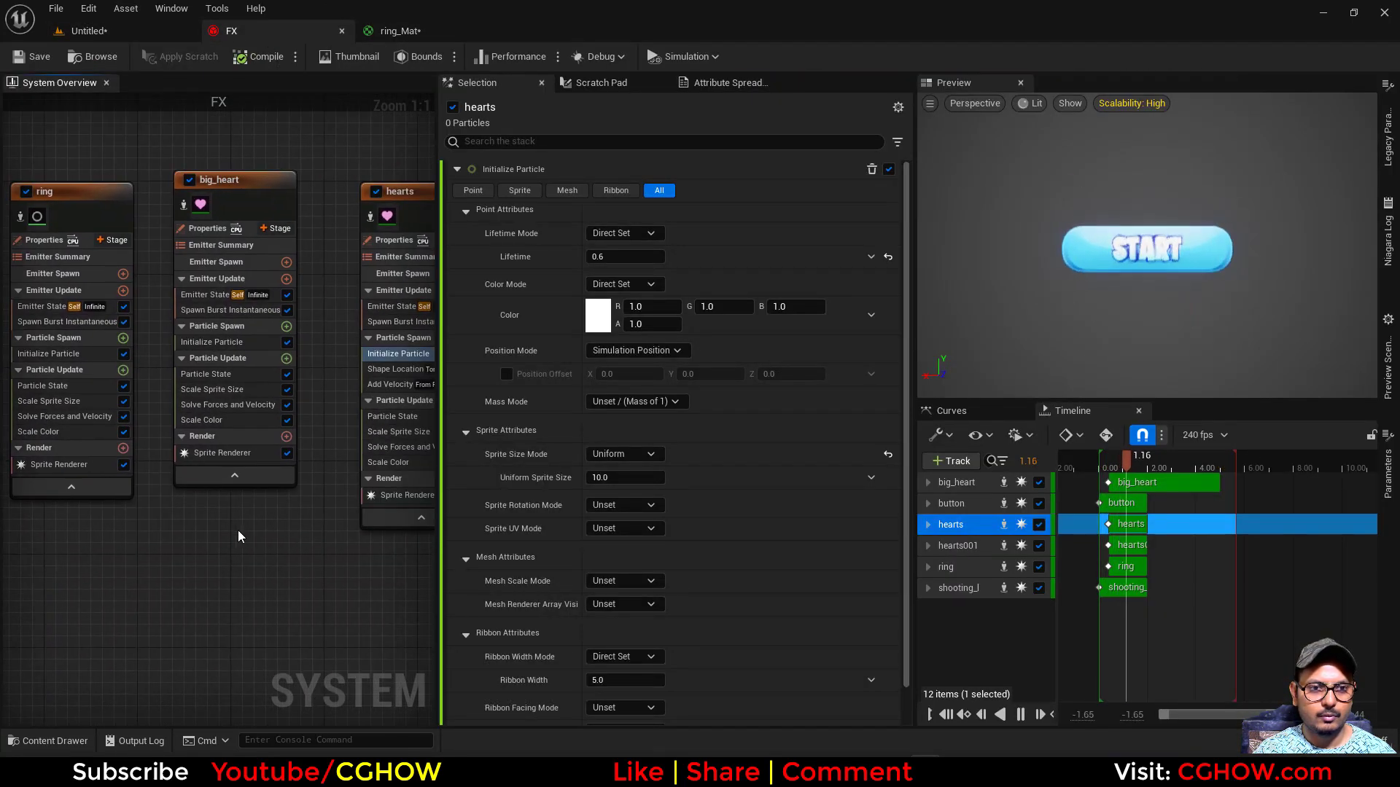
{"action": "left_click", "coordinate": [222, 453]}
{"action": "scroll", "coordinate": [700, 529], "scroll_direction": "down", "scroll_amount": 15}
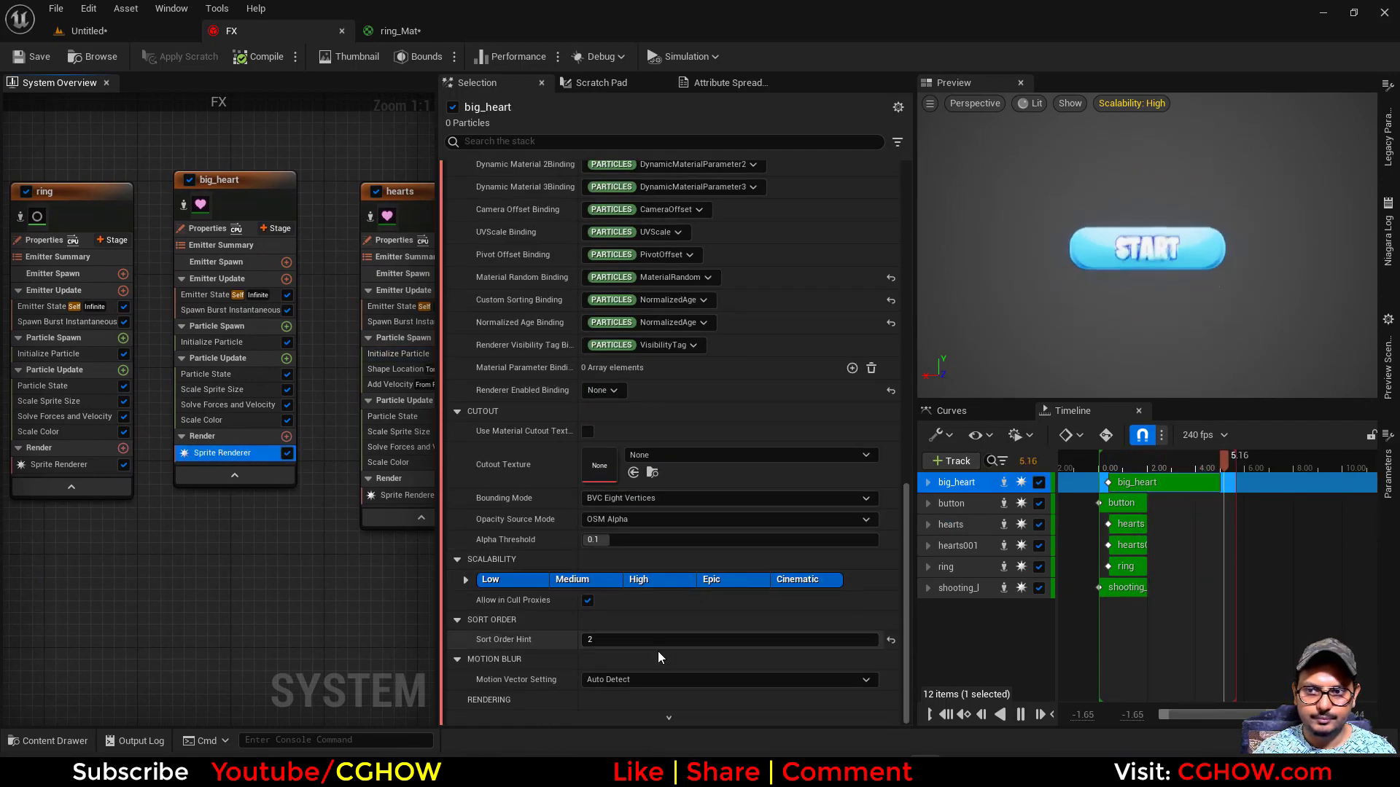
{"action": "left_click", "coordinate": [610, 642]}
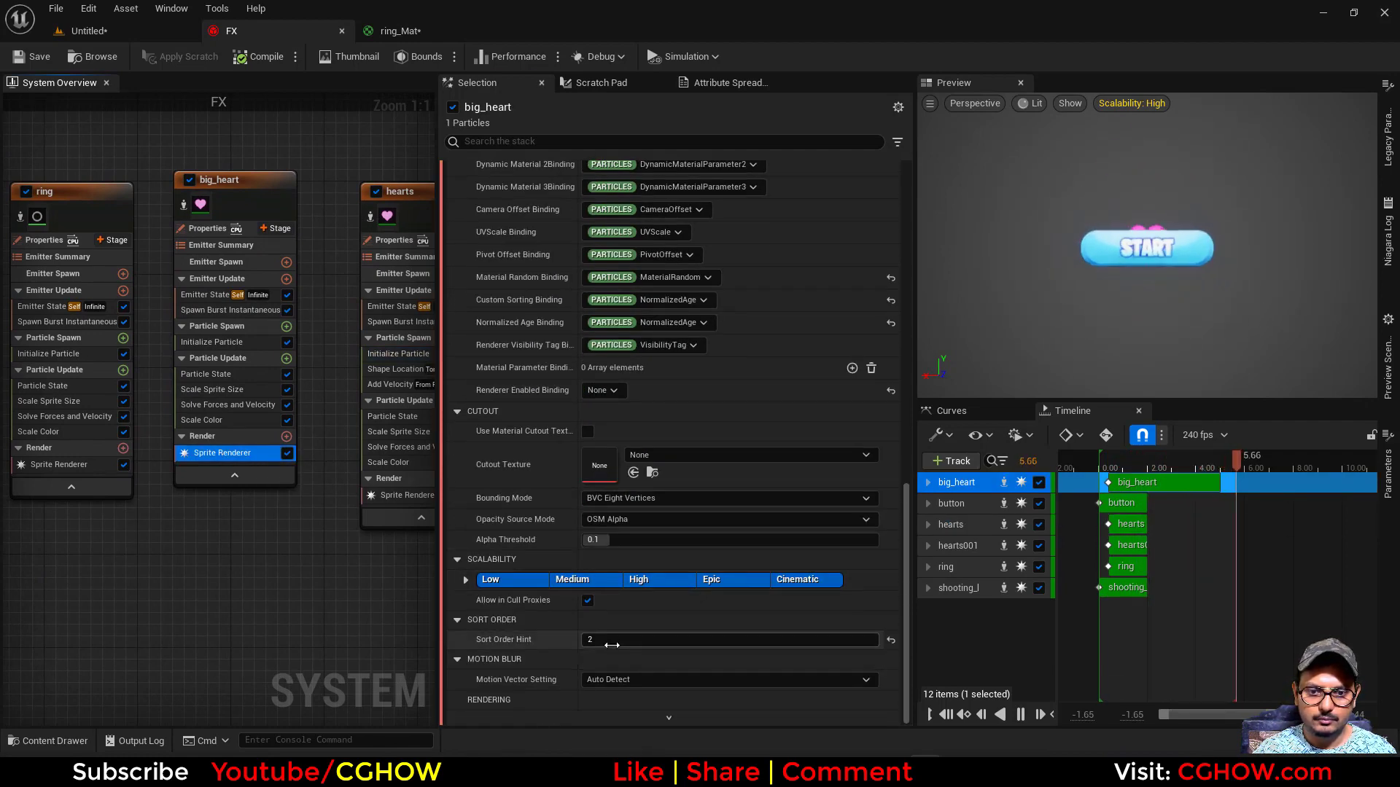
- Enable Position Offset in big_heart's Initialize Particle module and set its Z value to 5
{"action": "left_click", "coordinate": [225, 339]}
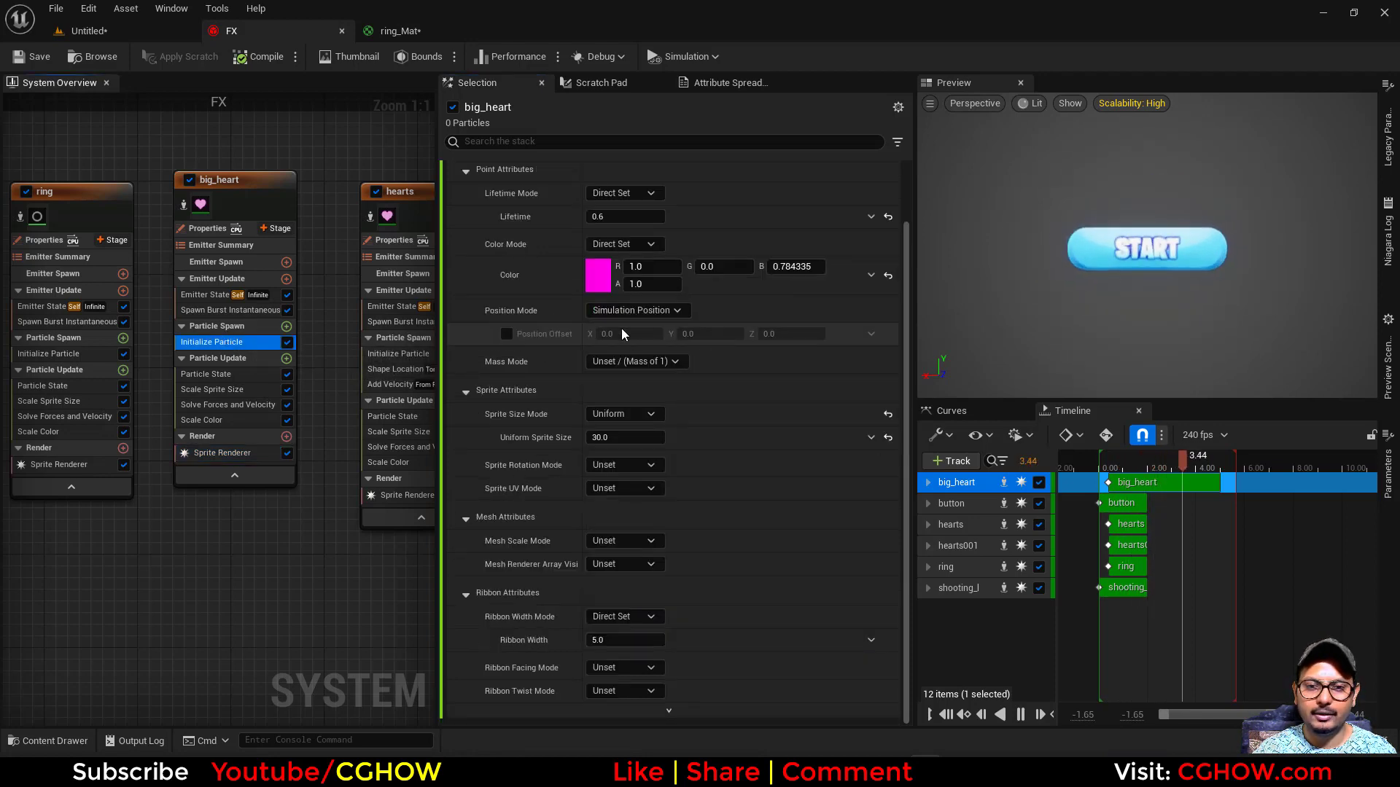
{"action": "left_click", "coordinate": [506, 334]}
{"action": "left_click", "coordinate": [791, 334]}
{"action": "type", "text": "5"}
{"action": "key", "text": "Return"}
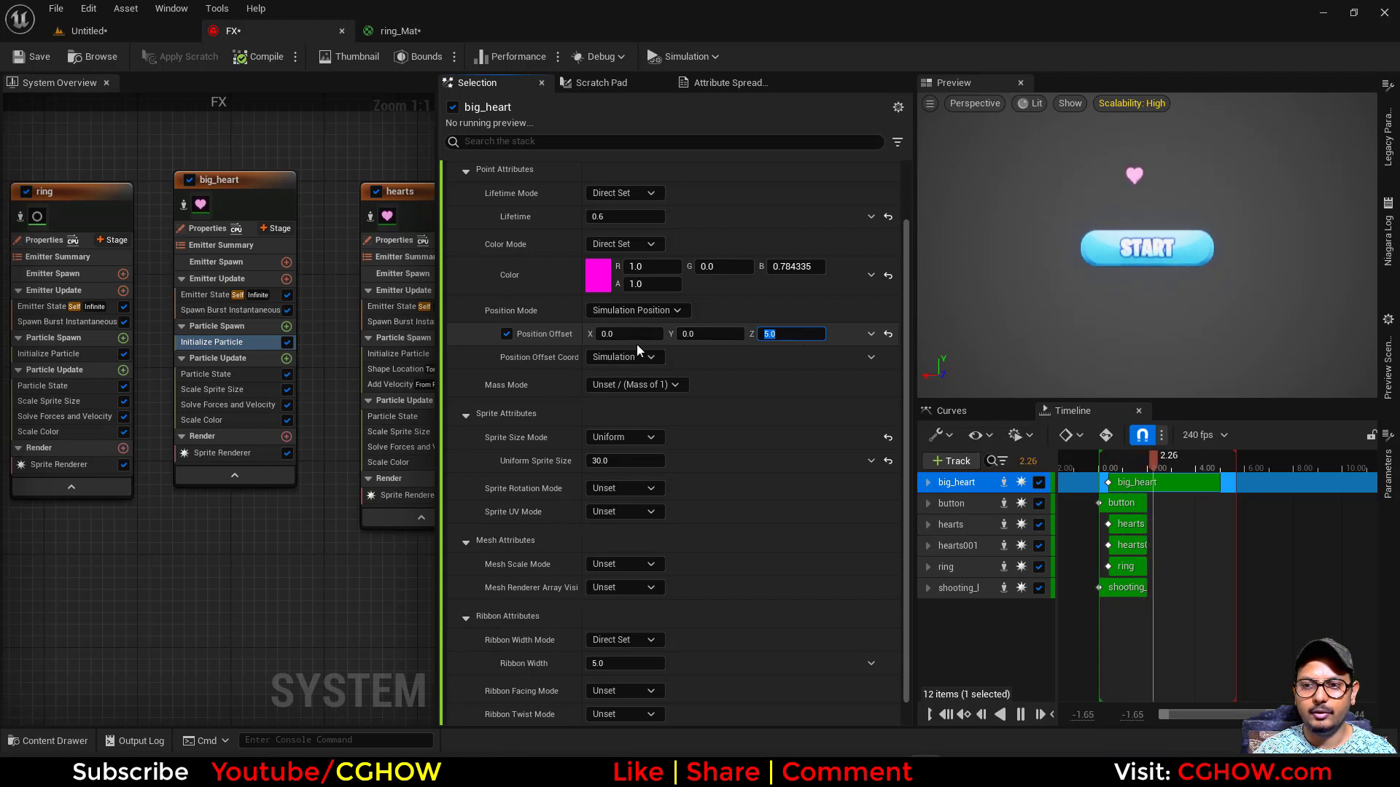
- Set the Z Position Offset to -5 in the button emitter's Initialize Particle module and view the effect in the level
{"action": "right_click_drag", "start_coordinate": [103, 547], "coordinate": [420, 578]}
{"action": "right_click_drag", "start_coordinate": [159, 581], "coordinate": [392, 582]}
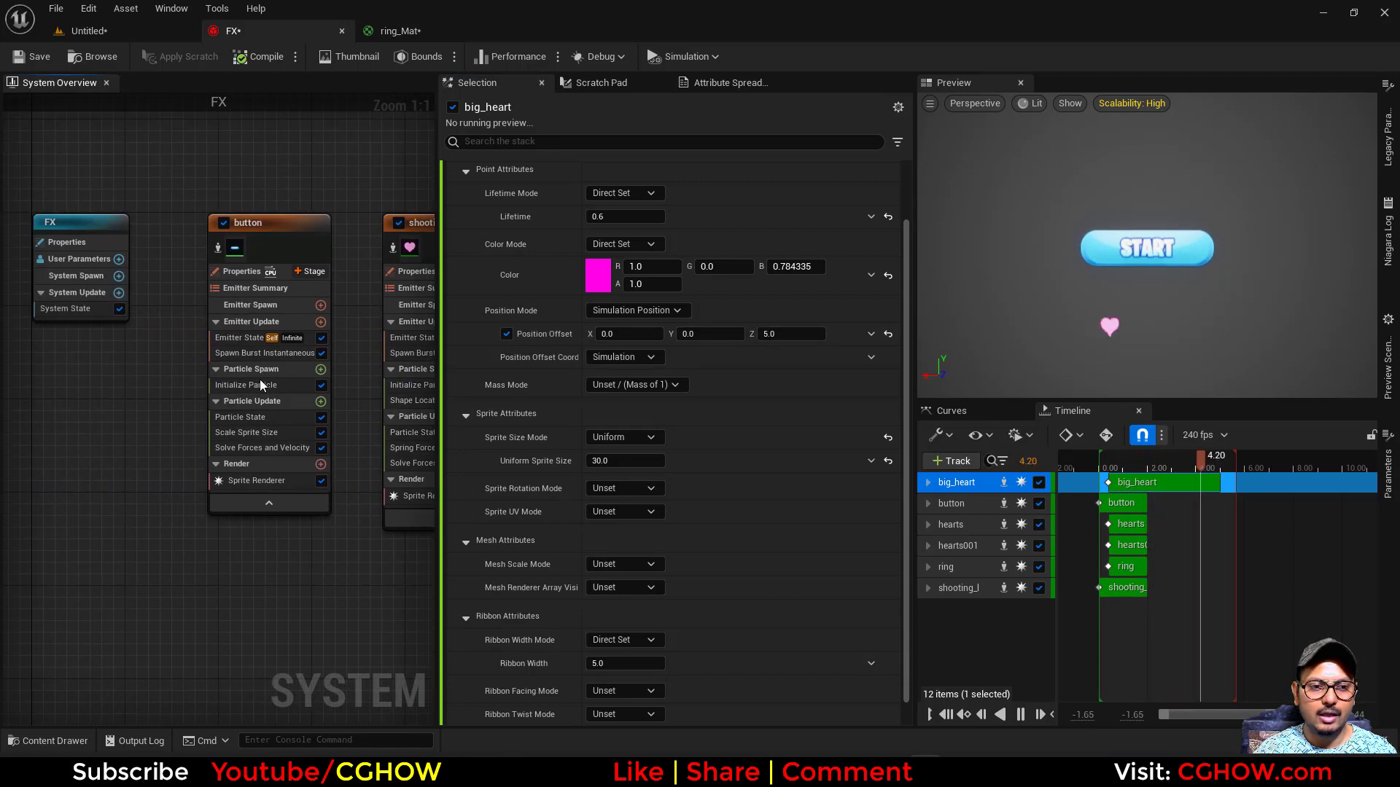
{"action": "left_click", "coordinate": [260, 384]}
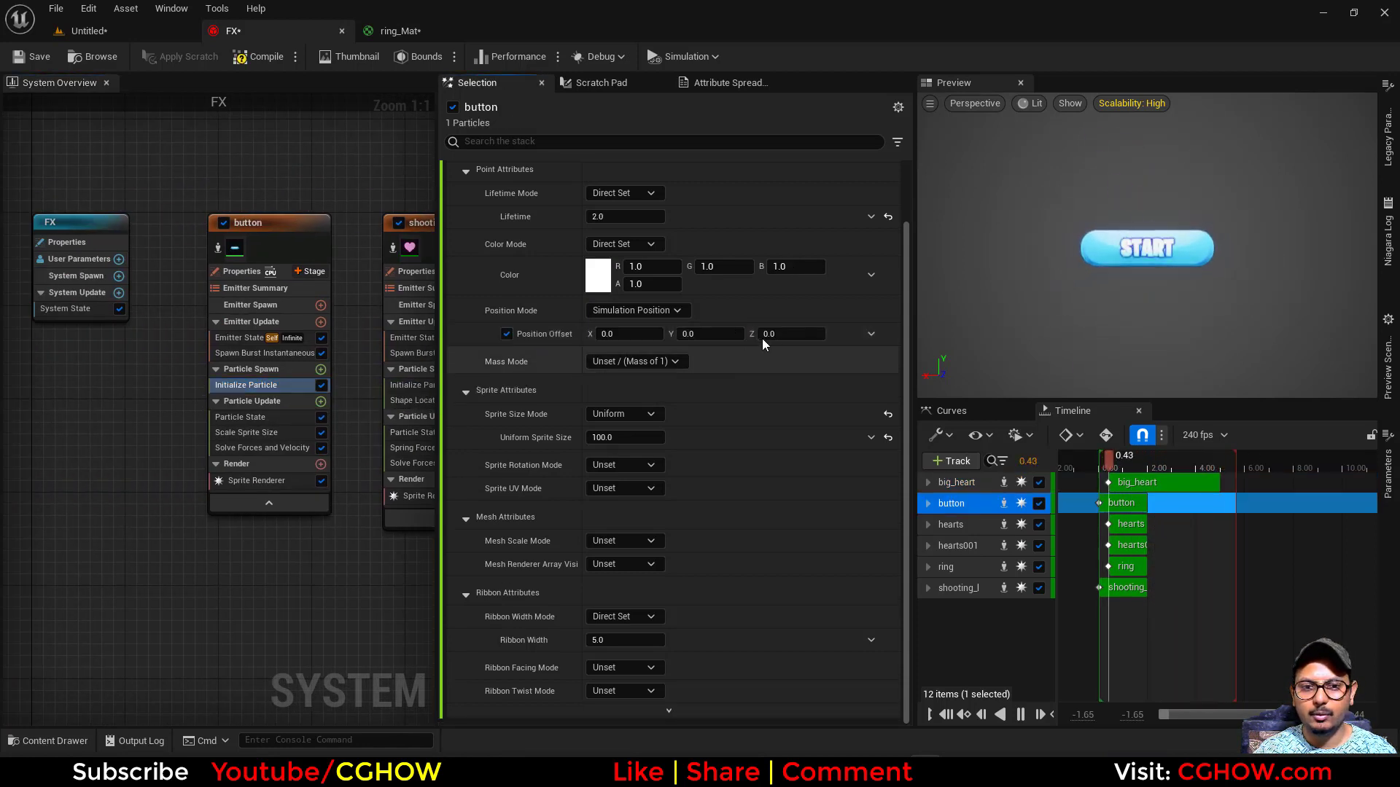
{"action": "left_click", "coordinate": [763, 337]}
{"action": "type", "text": "-5"}
{"action": "key", "text": "Return"}
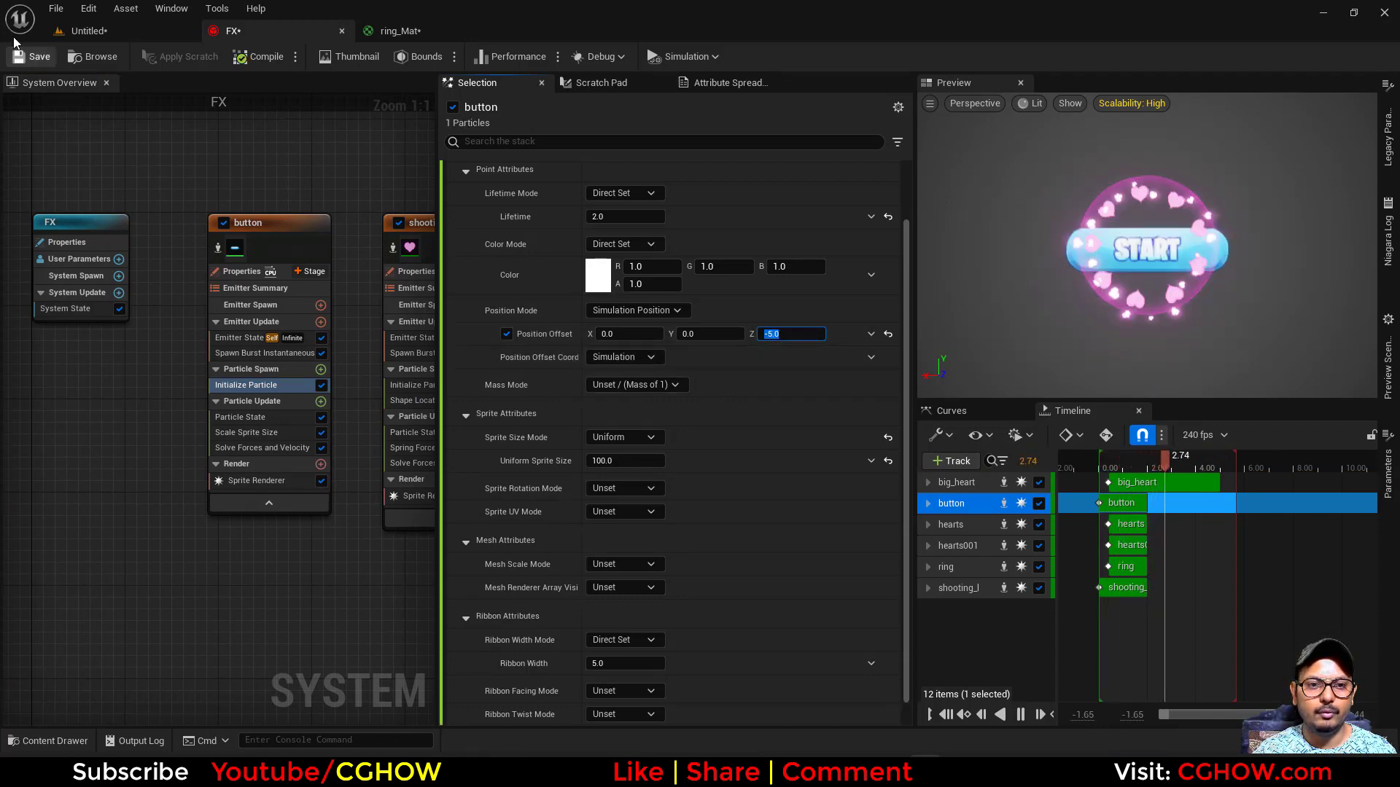
{"action": "left_click", "coordinate": [89, 31]}
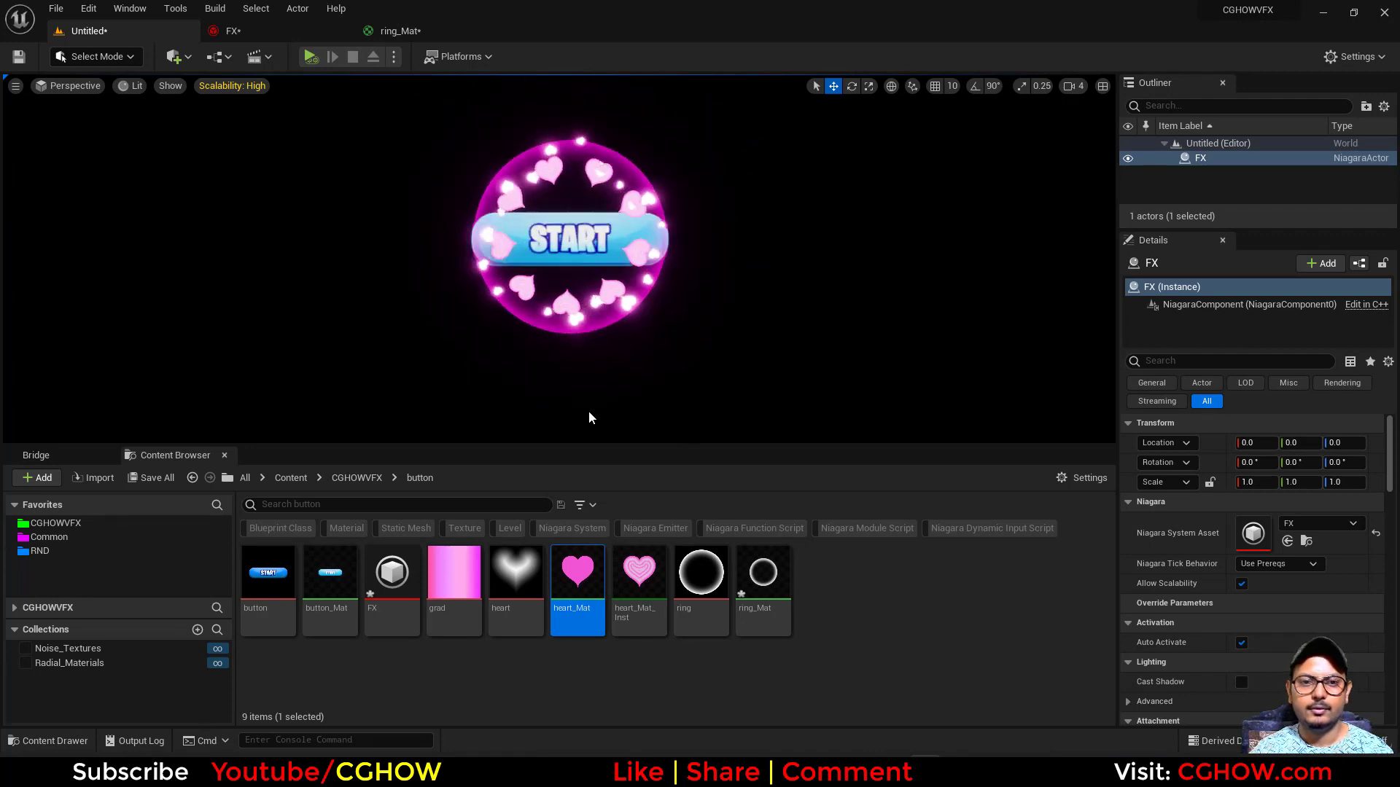
- Switch to the web browser and search for "abstract bg" images in a new tab
{"action": "left_click", "coordinate": [770, 756]}
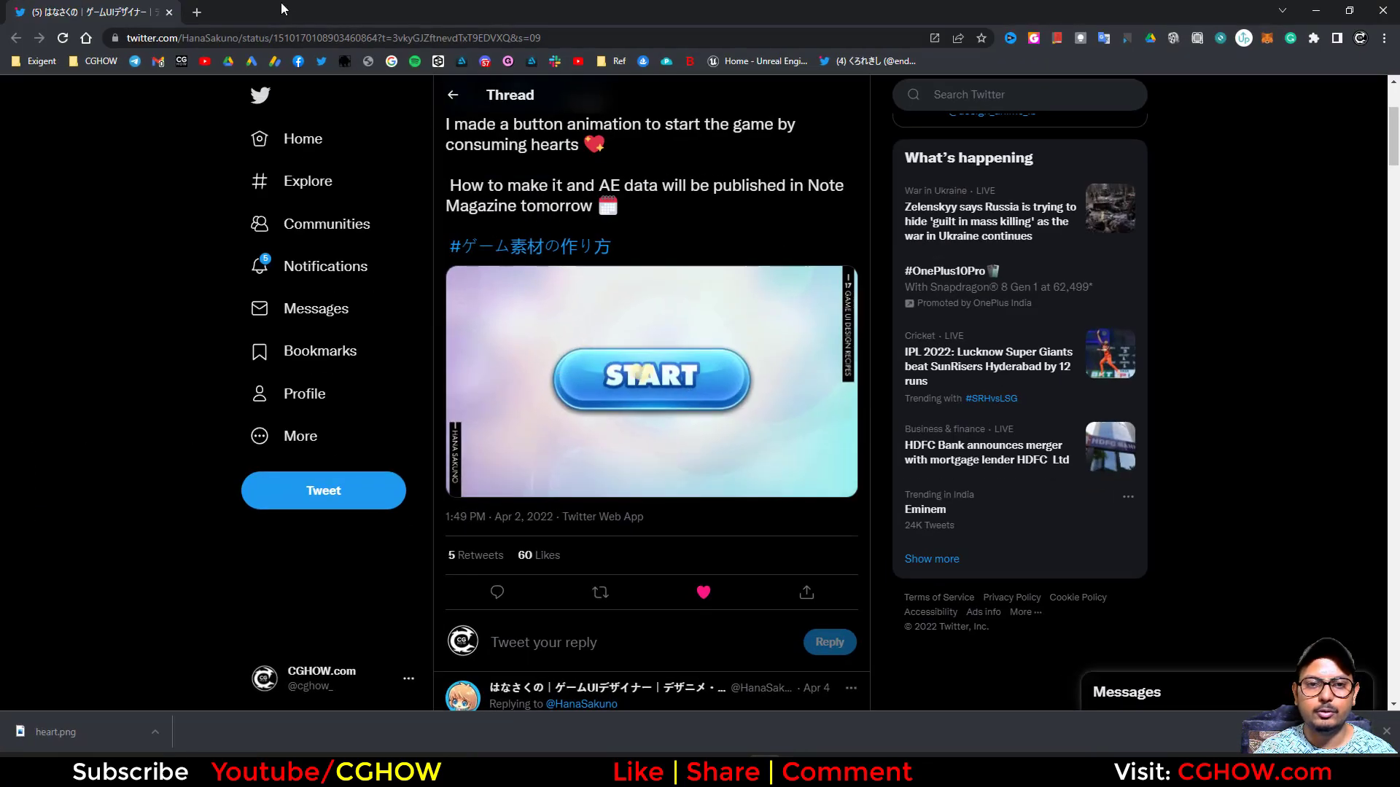
{"action": "left_click", "coordinate": [196, 13]}
{"action": "left_click", "coordinate": [214, 42]}
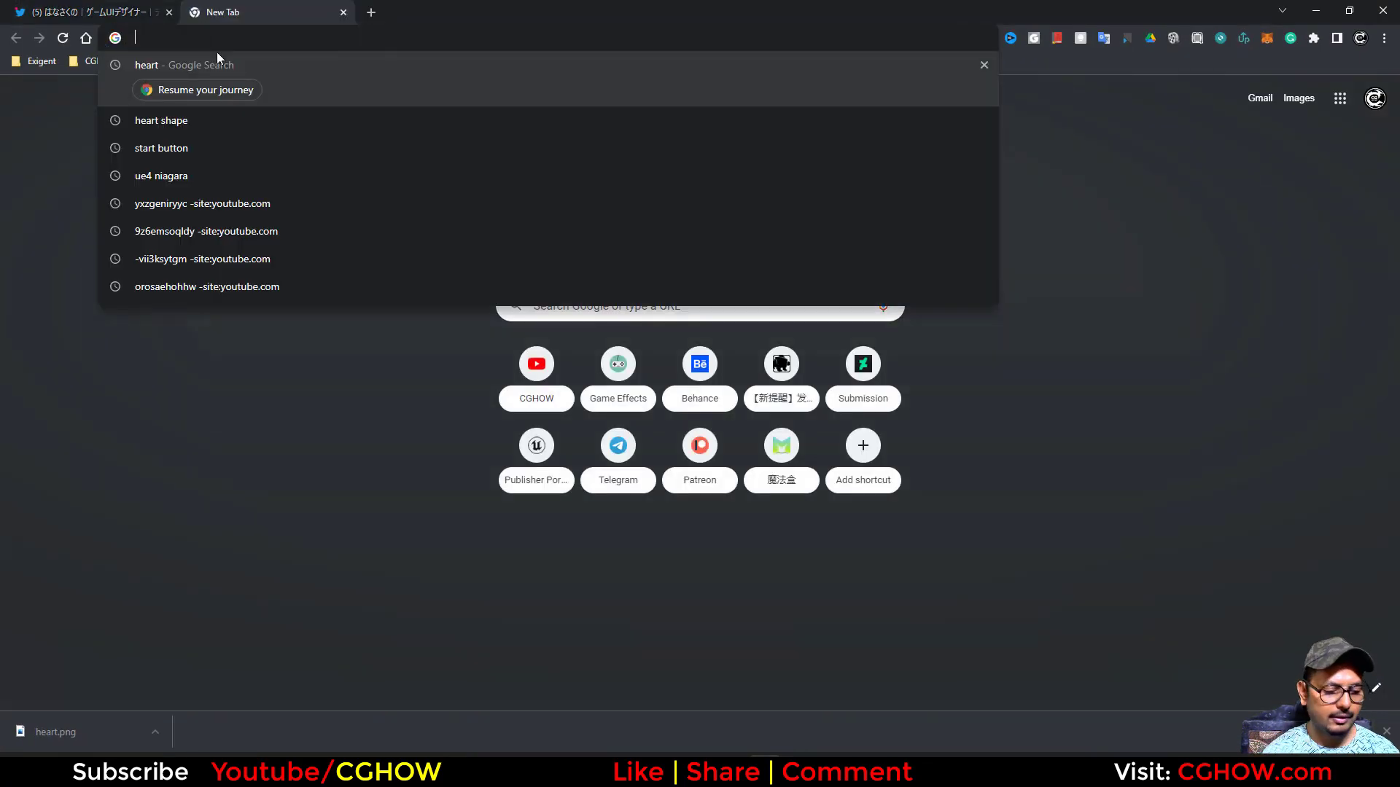
{"action": "type", "text": "abstract"}
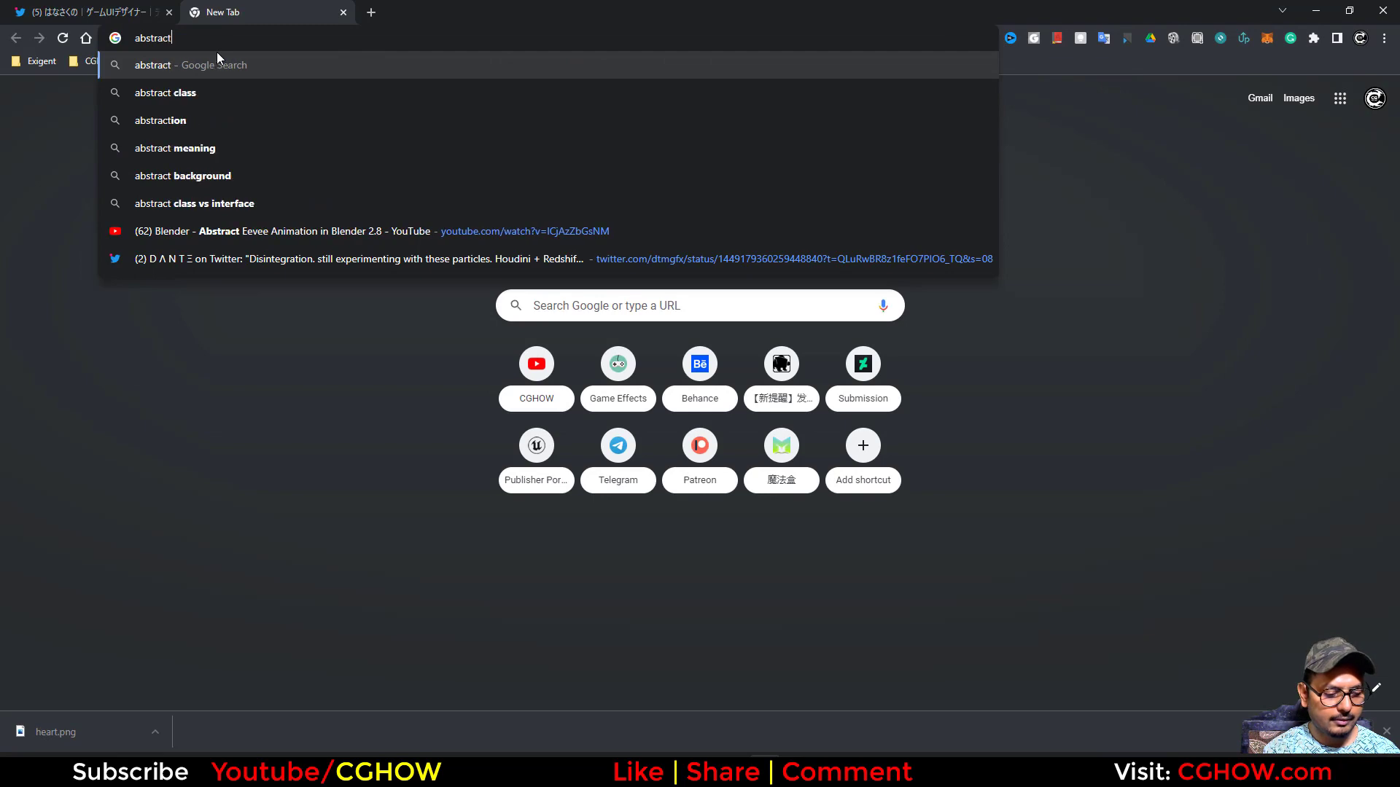
{"action": "type", "text": " bg"}
{"action": "key", "text": "Return"}
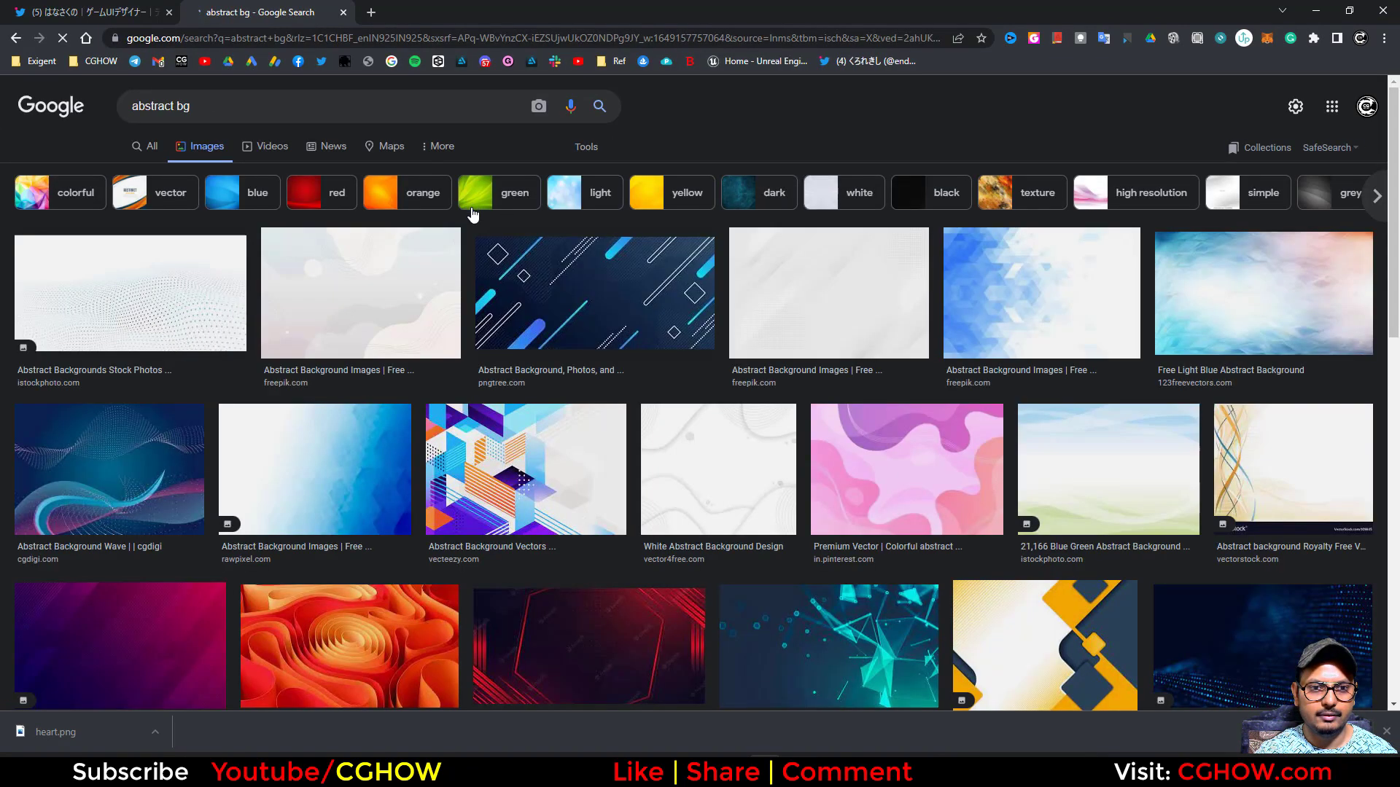
- Filter the image results by usage rights to Creative Commons licences
{"action": "left_click", "coordinate": [444, 148]}
{"action": "left_click", "coordinate": [562, 156]}
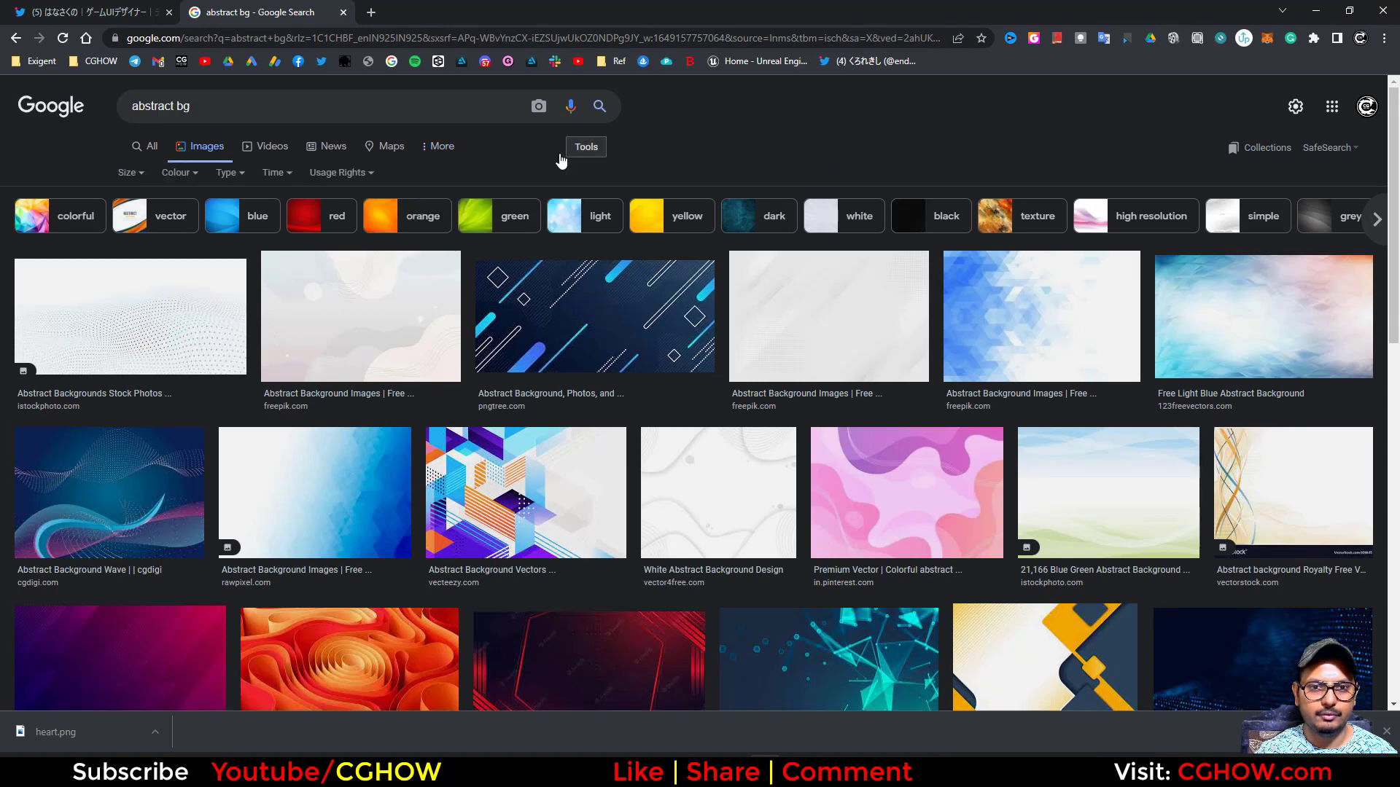
{"action": "left_click", "coordinate": [324, 175]}
{"action": "left_click", "coordinate": [350, 222]}
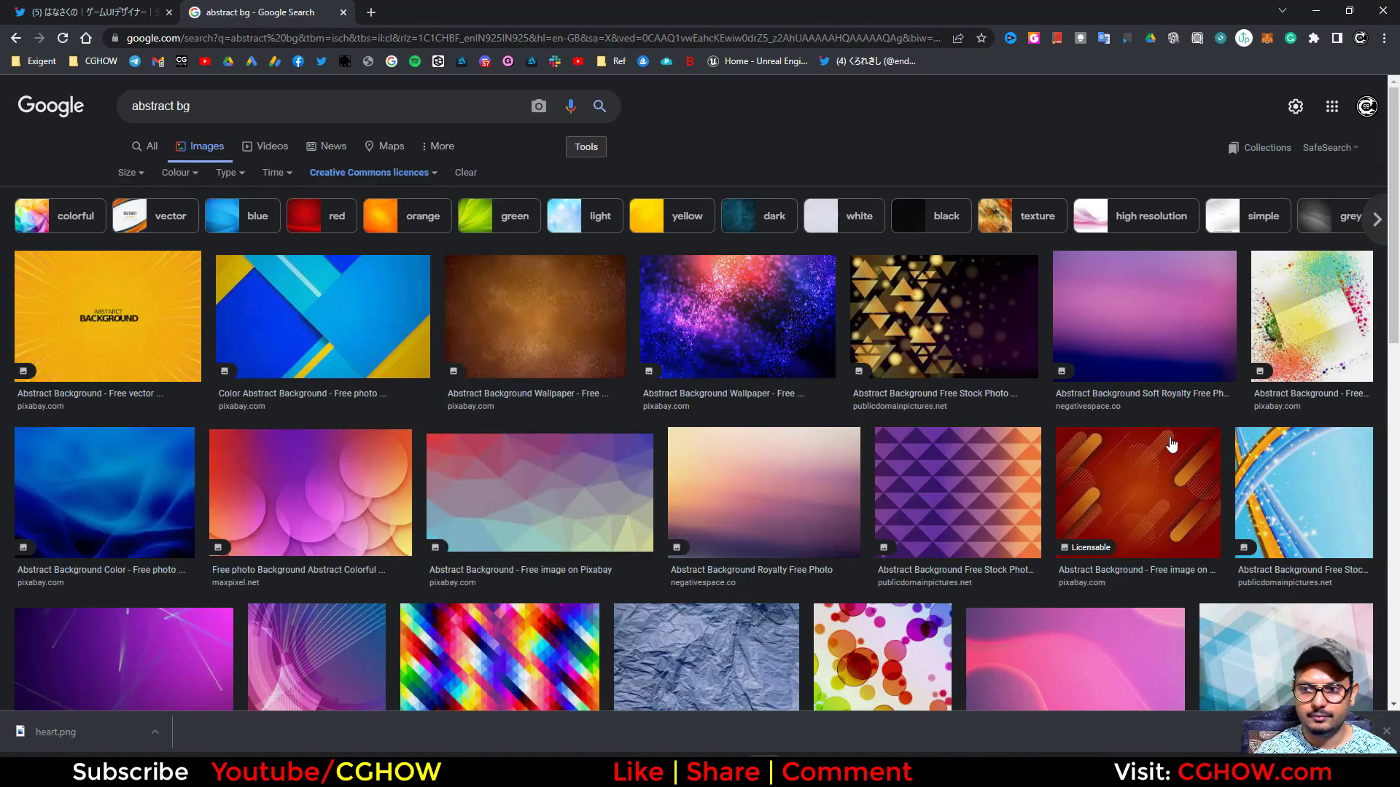
- Look through the Creative Commons image results for a soft abstract background
{"action": "scroll", "coordinate": [1171, 445], "scroll_direction": "down", "scroll_amount": 4}
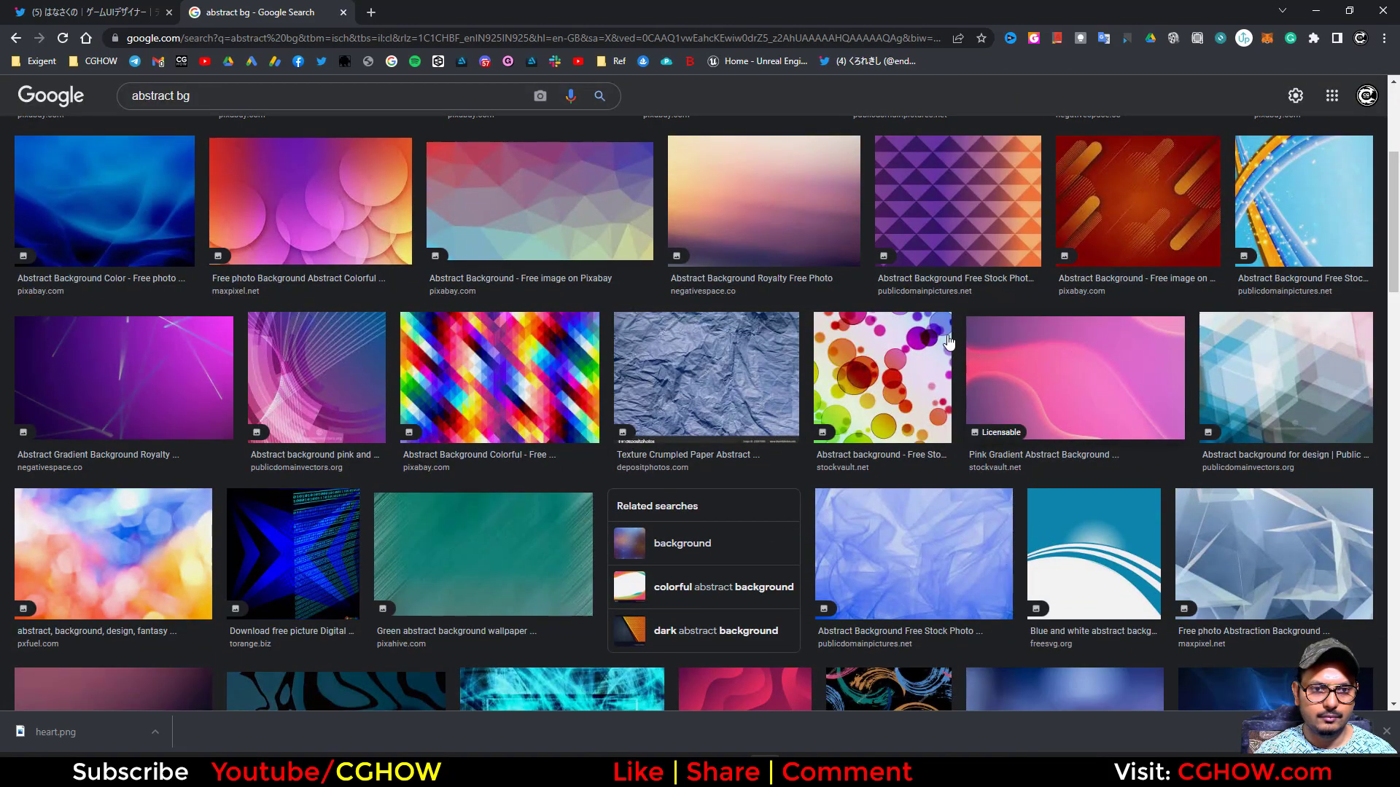
{"action": "scroll", "coordinate": [466, 330], "scroll_direction": "down", "scroll_amount": 1}
{"action": "scroll", "coordinate": [467, 329], "scroll_direction": "up", "scroll_amount": 1}
{"action": "scroll", "coordinate": [460, 332], "scroll_direction": "down", "scroll_amount": 4}
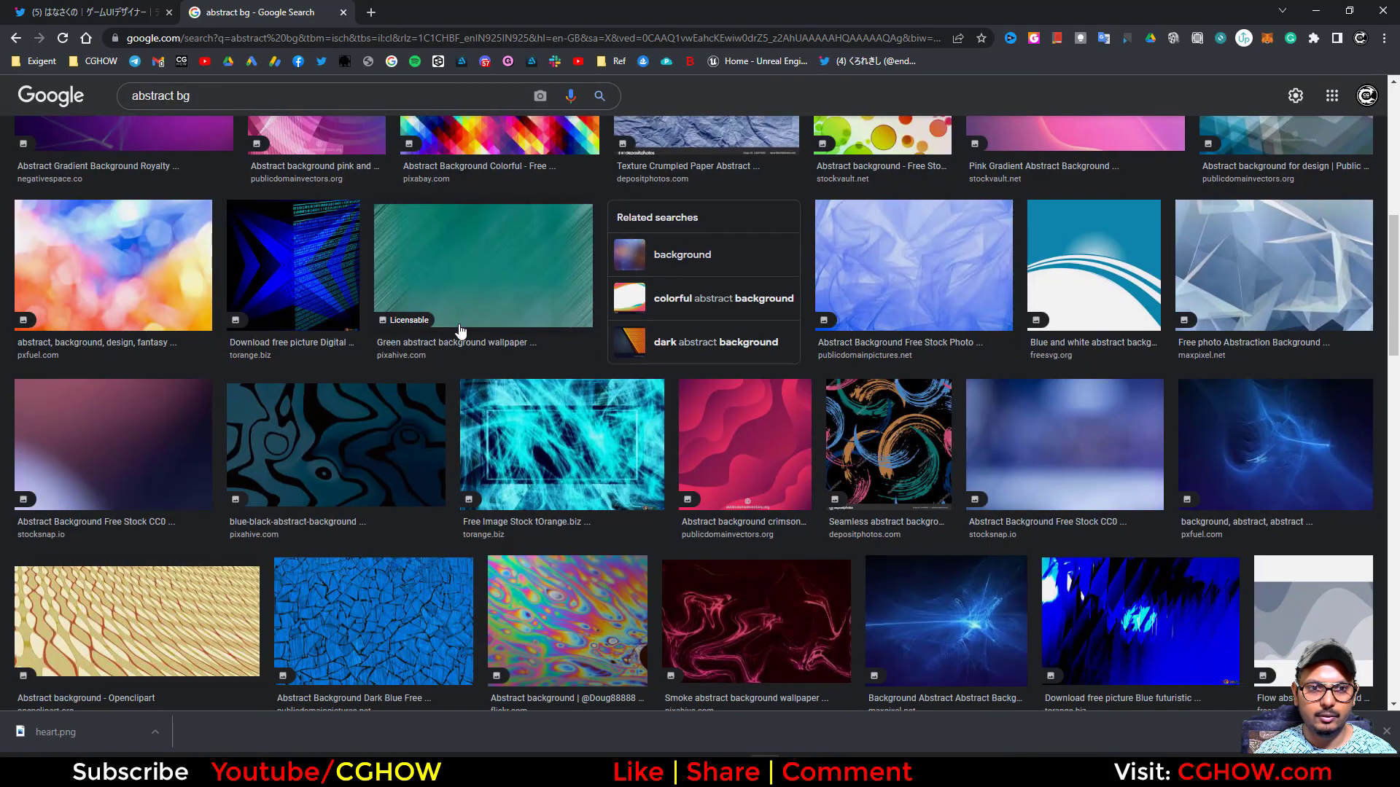
{"action": "scroll", "coordinate": [460, 332], "scroll_direction": "down", "scroll_amount": 6}
{"action": "scroll", "coordinate": [522, 342], "scroll_direction": "up", "scroll_amount": 6}
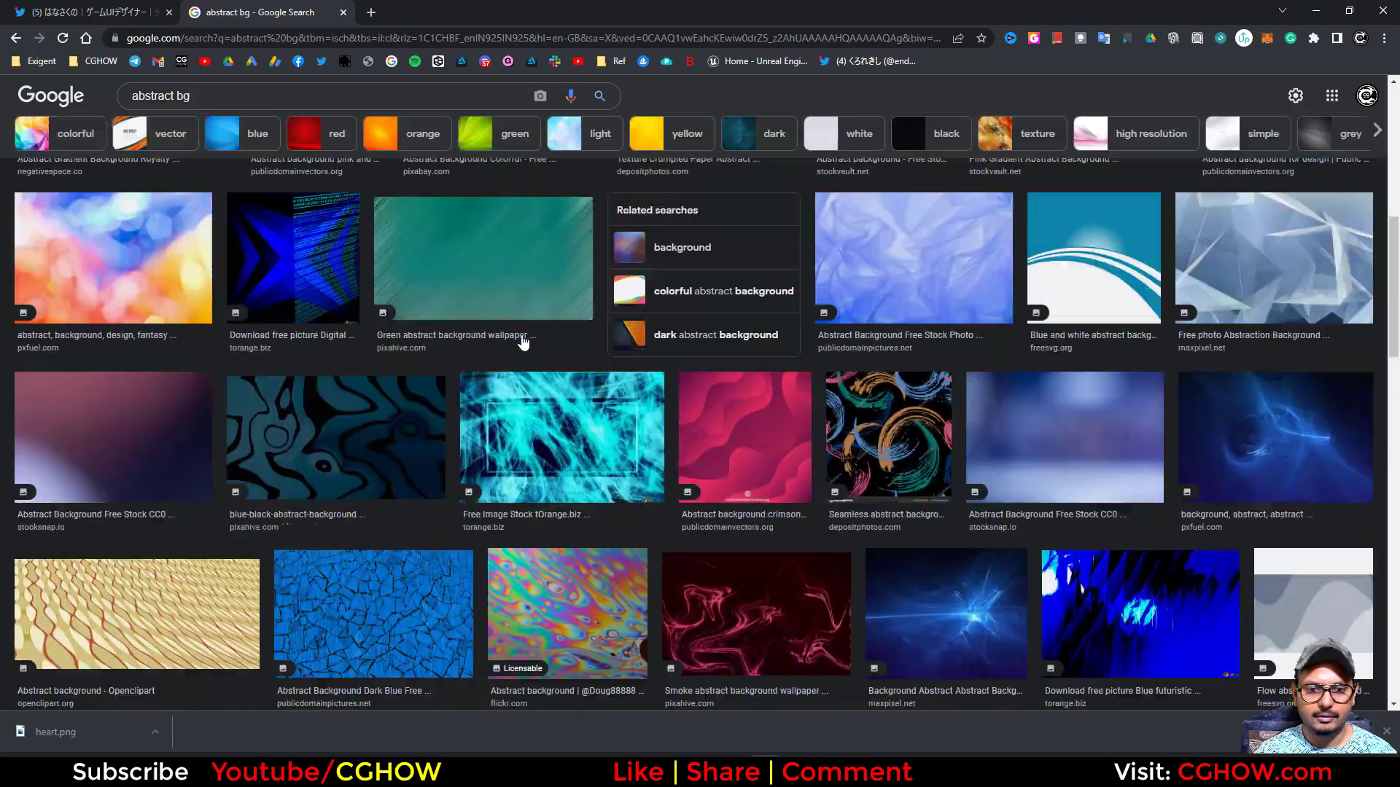
{"action": "scroll", "coordinate": [522, 342], "scroll_direction": "up", "scroll_amount": 1}
{"action": "scroll", "coordinate": [525, 344], "scroll_direction": "down", "scroll_amount": 8}
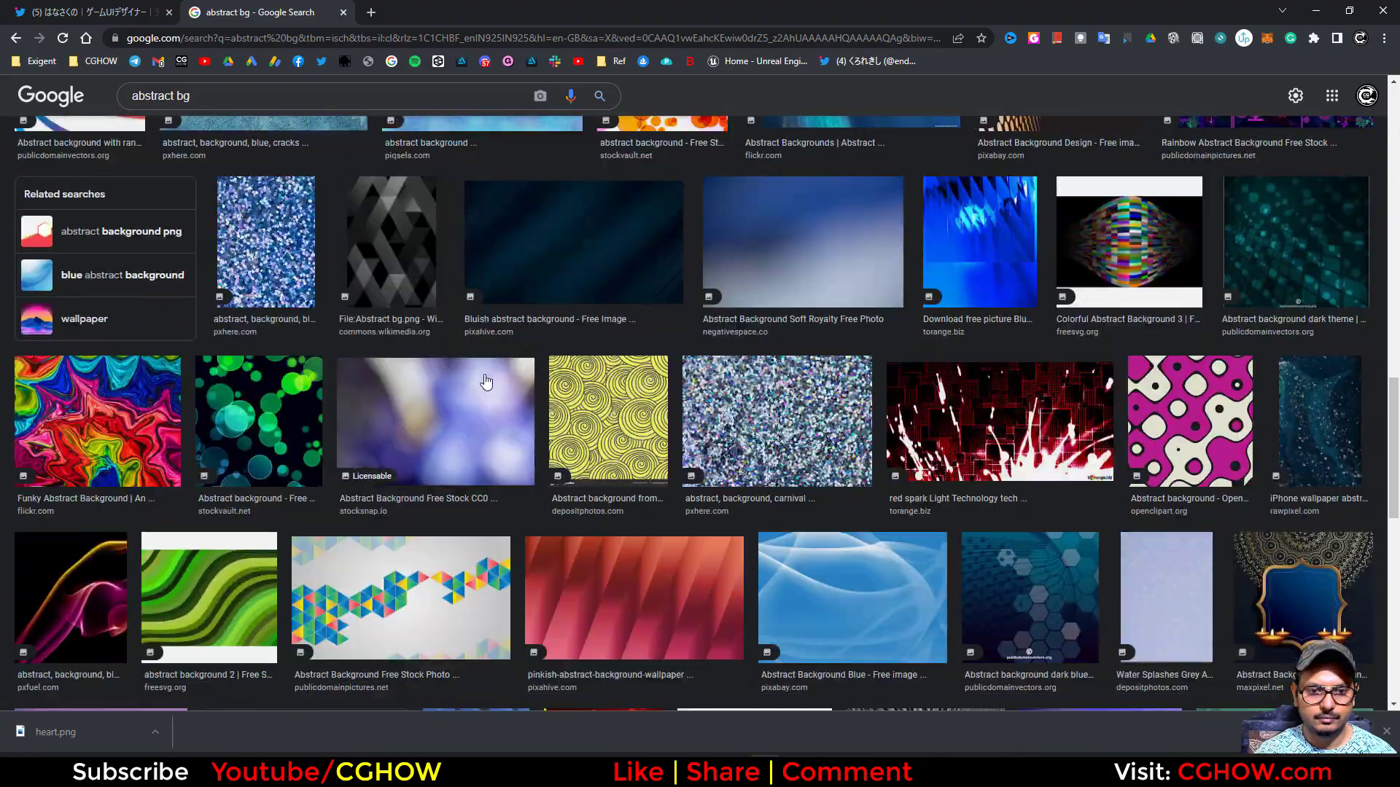
{"action": "scroll", "coordinate": [470, 382], "scroll_direction": "down", "scroll_amount": 5}
{"action": "scroll", "coordinate": [487, 343], "scroll_direction": "up", "scroll_amount": 12}
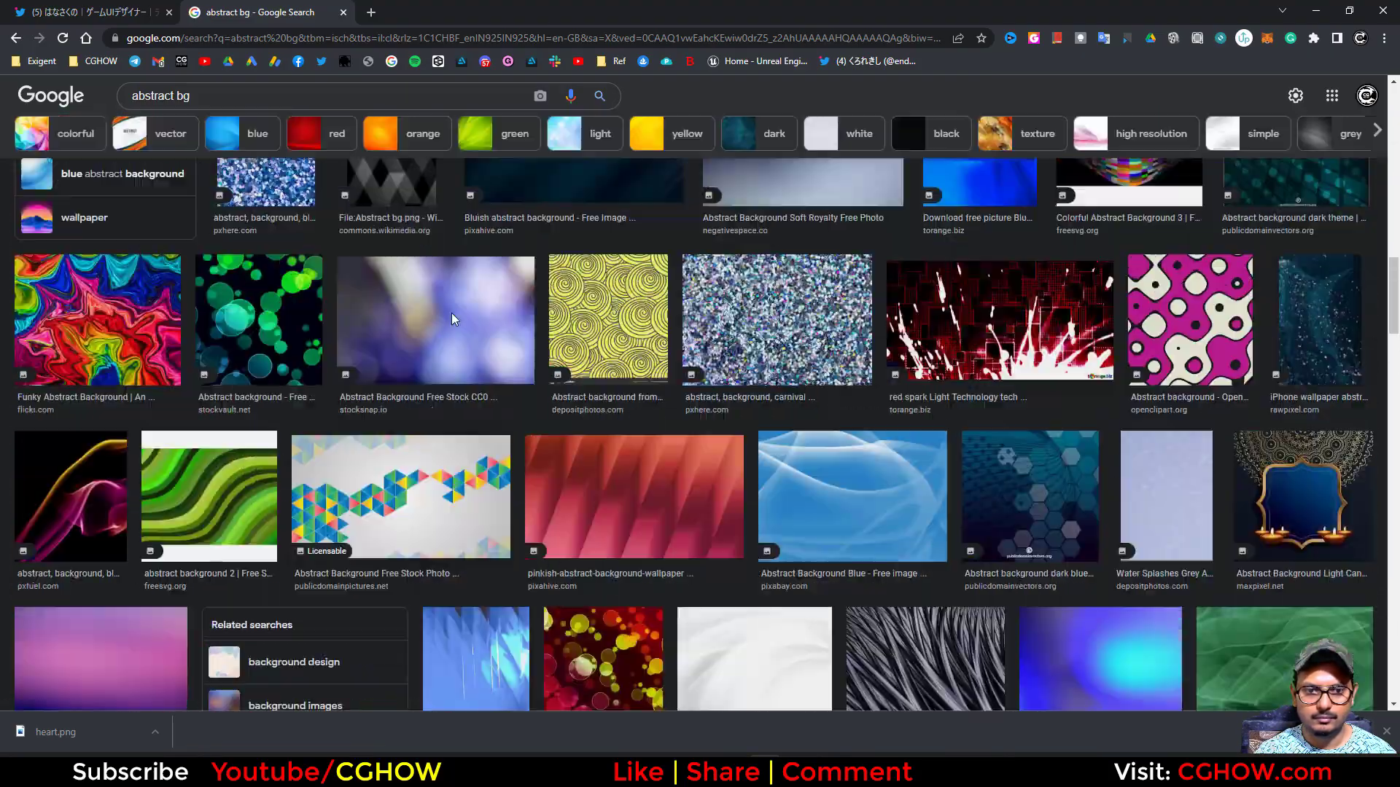
{"action": "scroll", "coordinate": [243, 370], "scroll_direction": "up", "scroll_amount": 1}
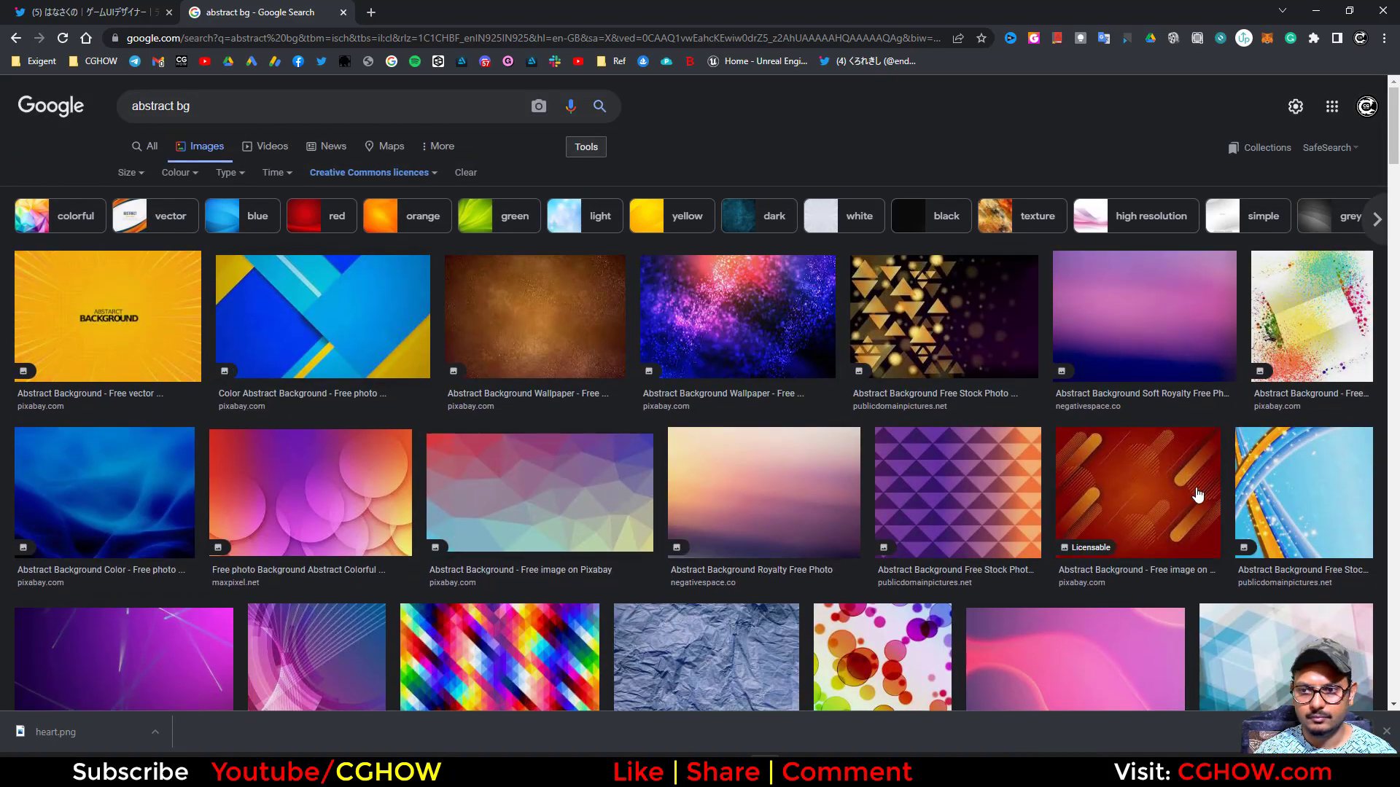
- Open the Pink Gradient Abstract Background image from stockvault.net in the results and copy it
{"action": "scroll", "coordinate": [1198, 495], "scroll_direction": "down", "scroll_amount": 3}
{"action": "left_click", "coordinate": [1028, 507]}
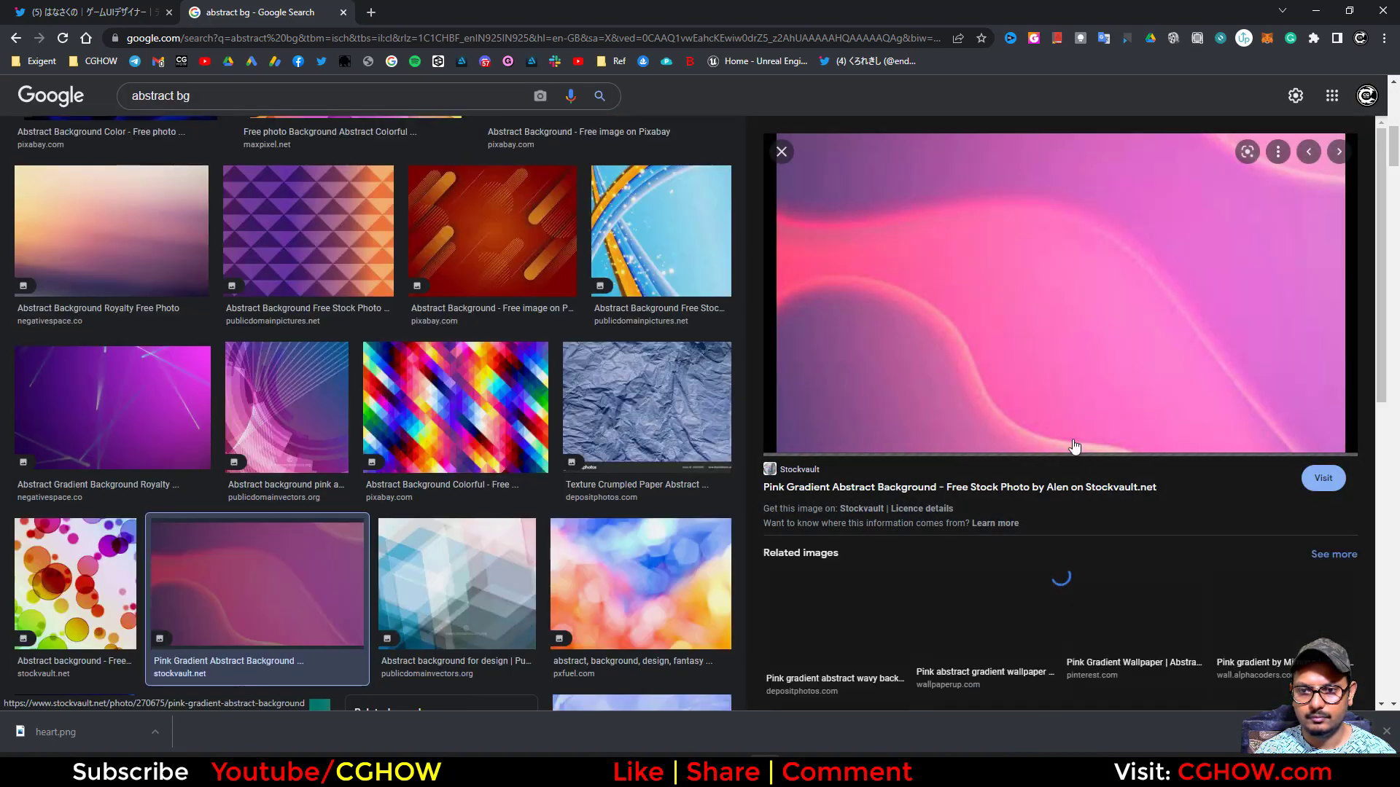
{"action": "right_click", "coordinate": [1030, 259]}
{"action": "left_click", "coordinate": [1080, 432]}
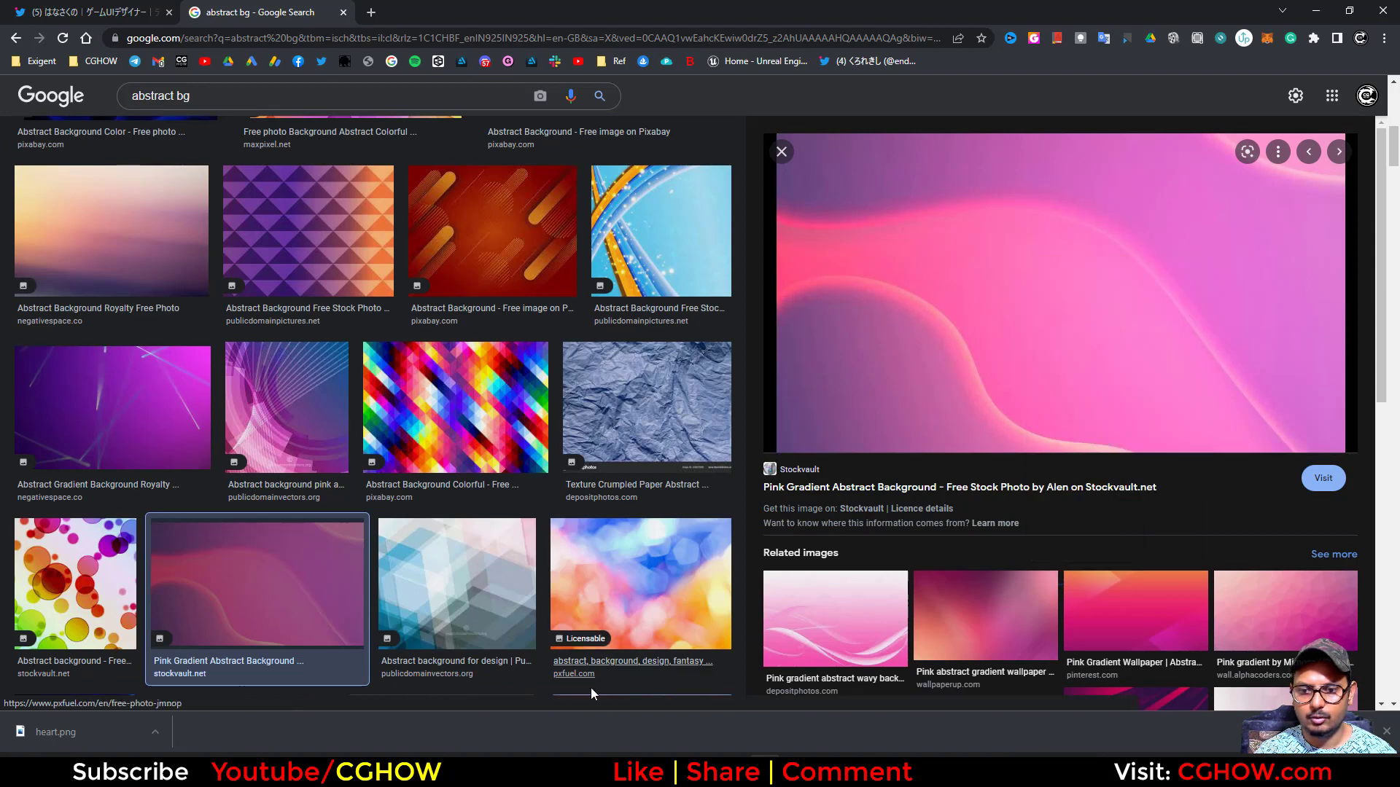
- Switch to Photoshop, paste the copied image into ring.psd and scale it to cover the canvas, about 1302 by 1024 px
{"action": "key", "text": "alt+Tab"}
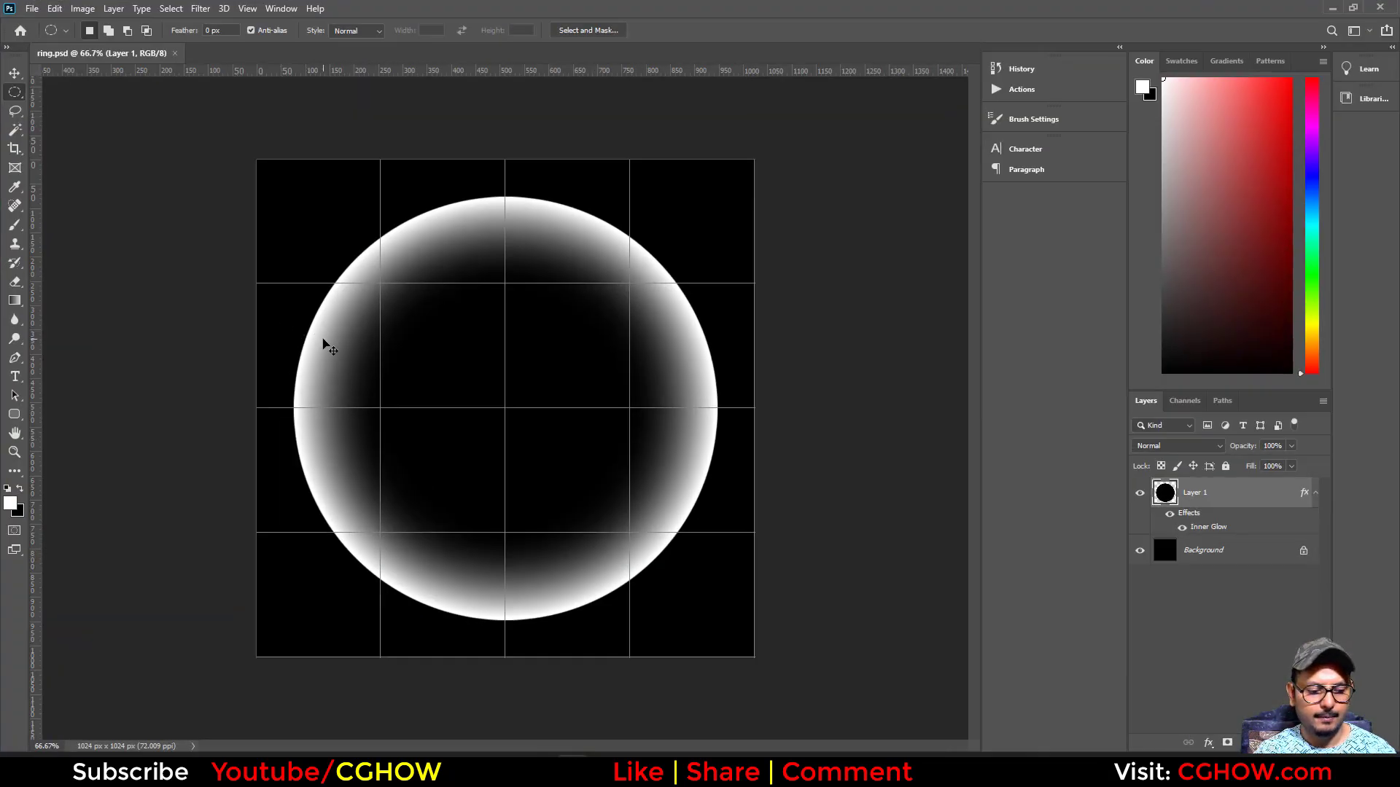
{"action": "key", "text": "ctrl+v"}
{"action": "key", "text": "ctrl+t"}
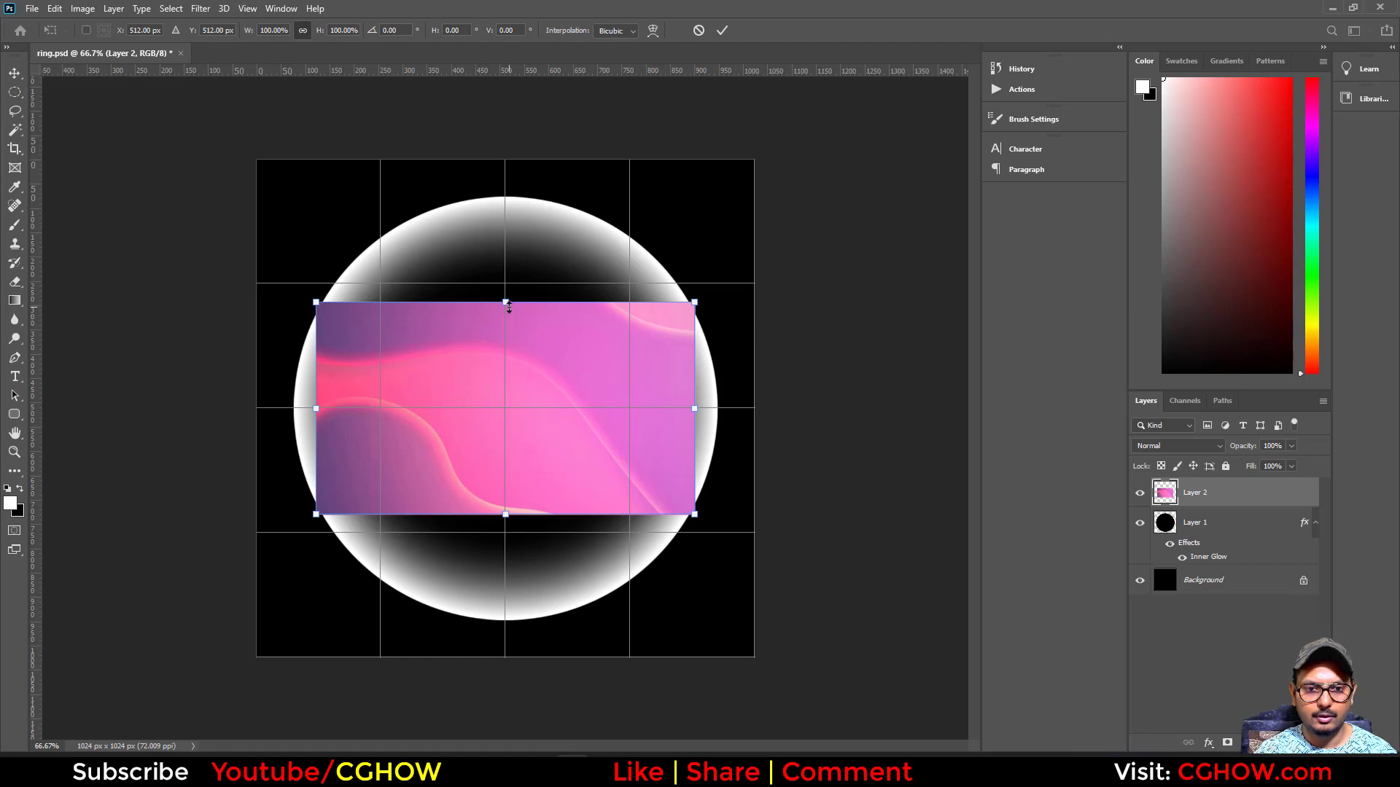
{"action": "left_click_drag", "start_coordinate": [508, 304], "coordinate": [506, 160]}
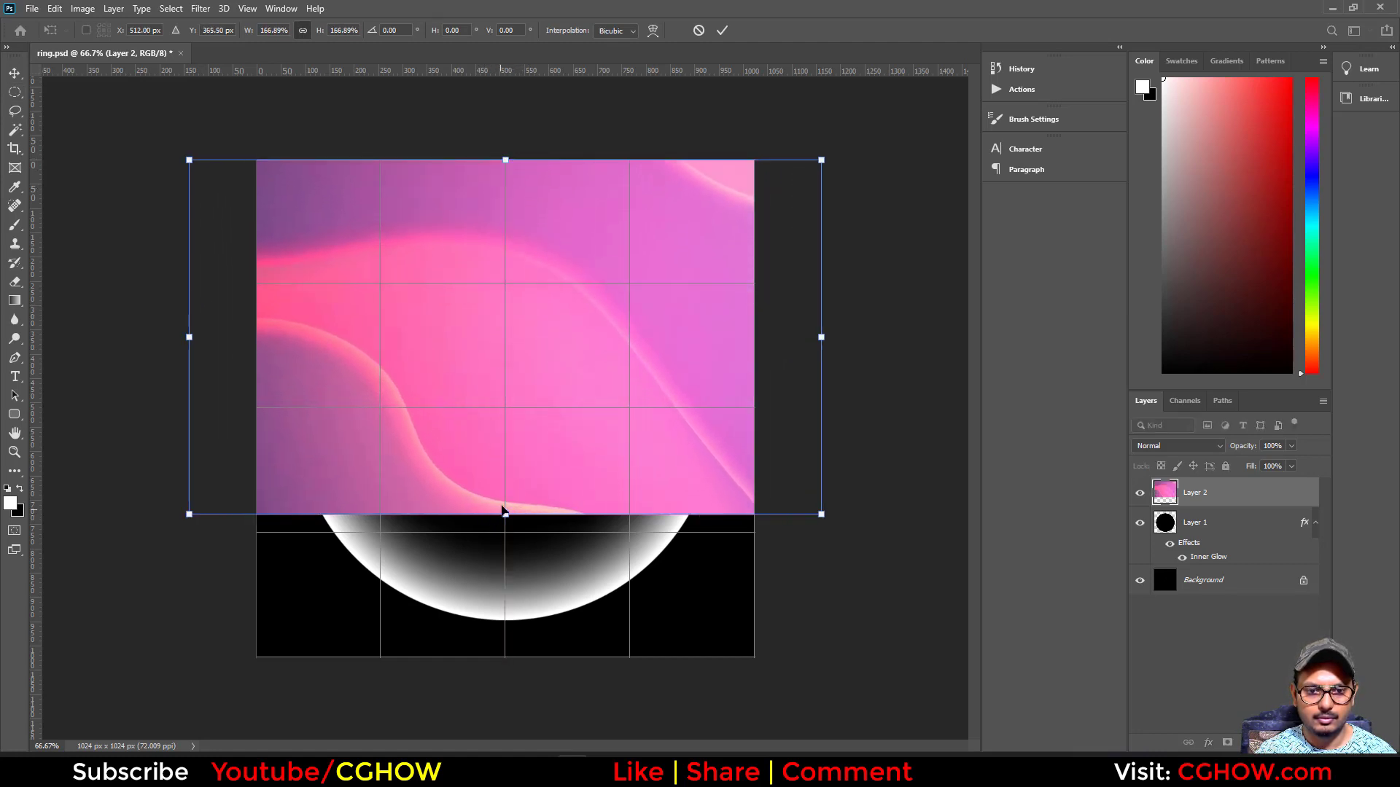
{"action": "left_click_drag", "start_coordinate": [503, 514], "coordinate": [504, 656]}
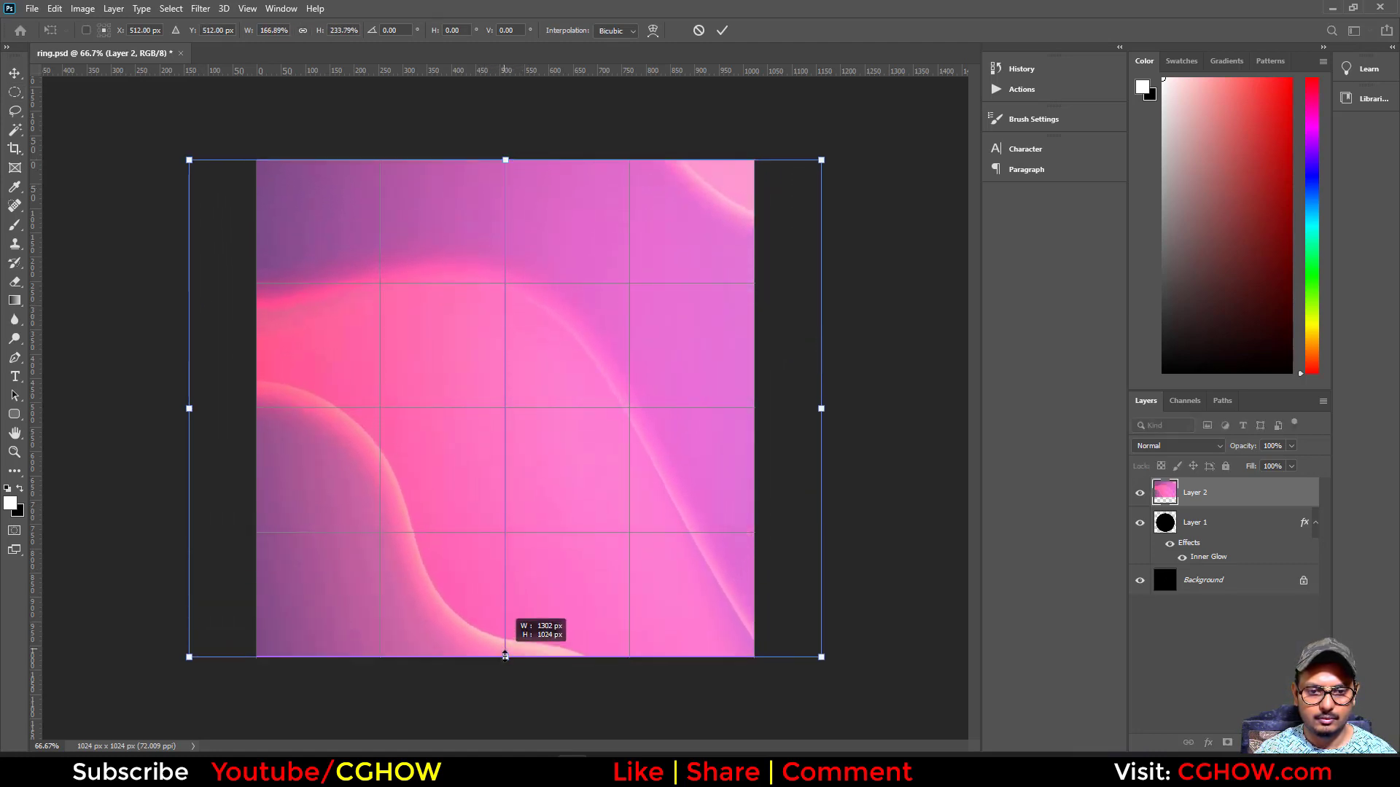
{"action": "key", "text": "Return"}
- Apply a Gaussian Blur with a radius of about 23.5 pixels to the pasted background layer
{"action": "left_click", "coordinate": [200, 8]}
{"action": "mouse_move", "coordinate": [292, 173]}
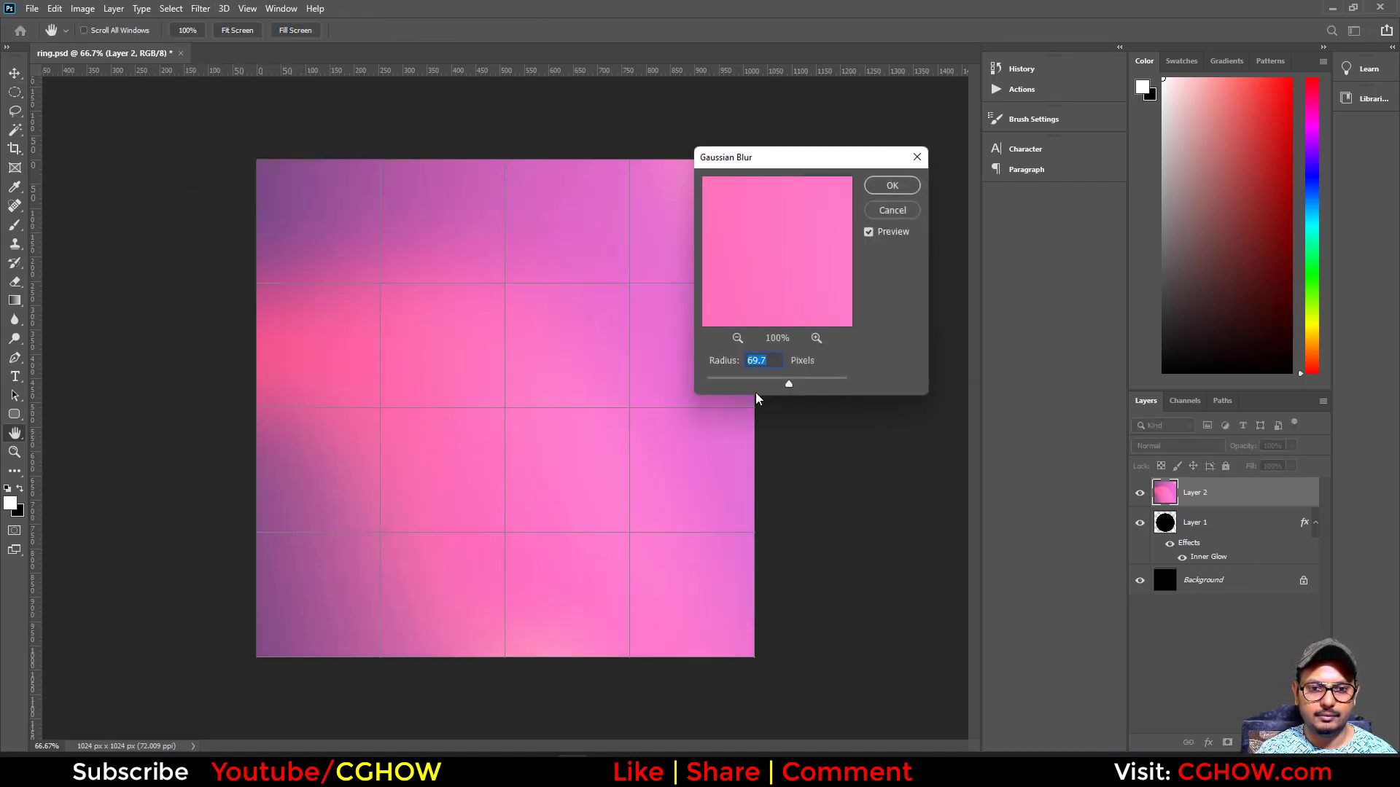
{"action": "left_click_drag", "start_coordinate": [763, 382], "coordinate": [763, 385]}
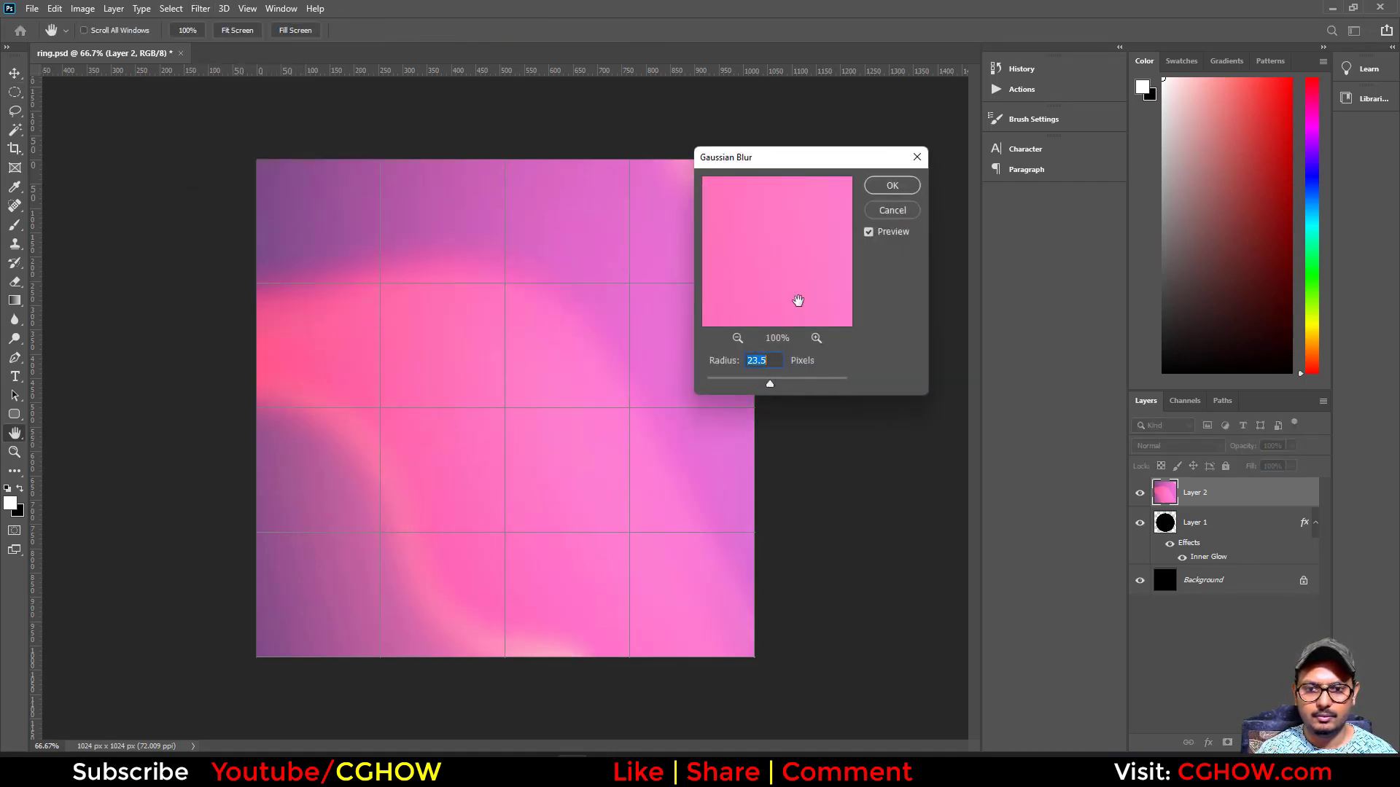
{"action": "left_click", "coordinate": [890, 186]}
- Reduce the blurred background's saturation to about -36 with Hue/Saturation
{"action": "key", "text": "ctrl+u"}
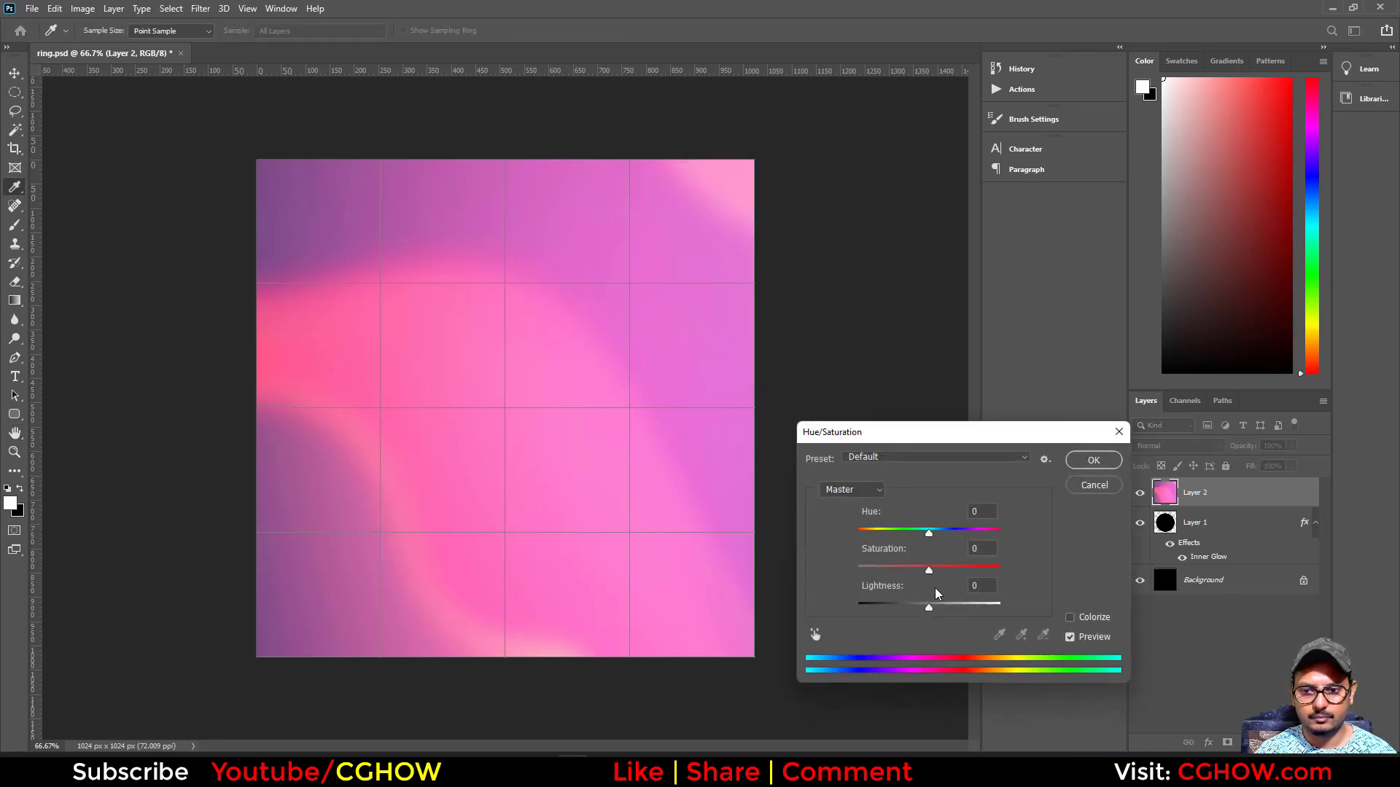
{"action": "left_click_drag", "start_coordinate": [924, 574], "coordinate": [897, 578]}
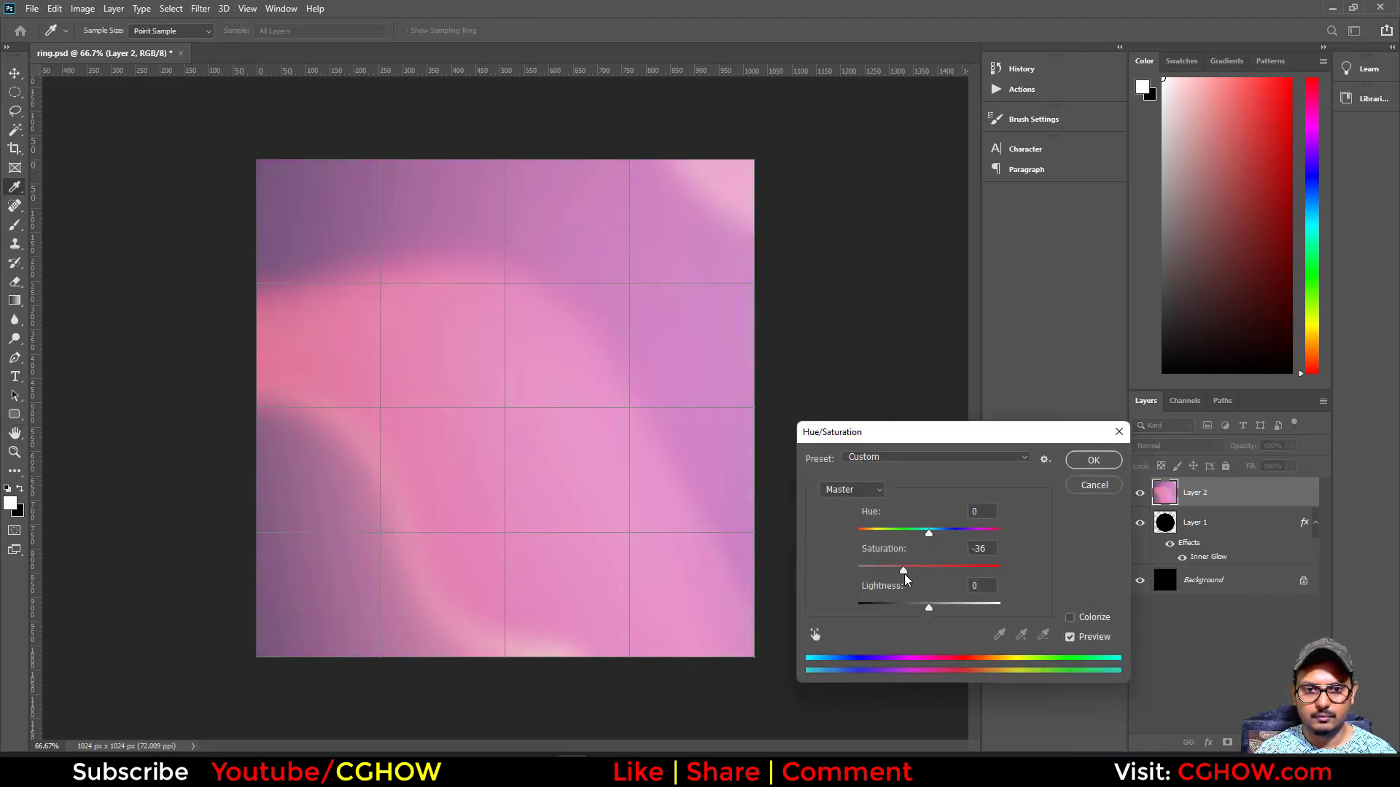
{"action": "left_click", "coordinate": [1094, 461]}
{"action": "key", "text": "m"}
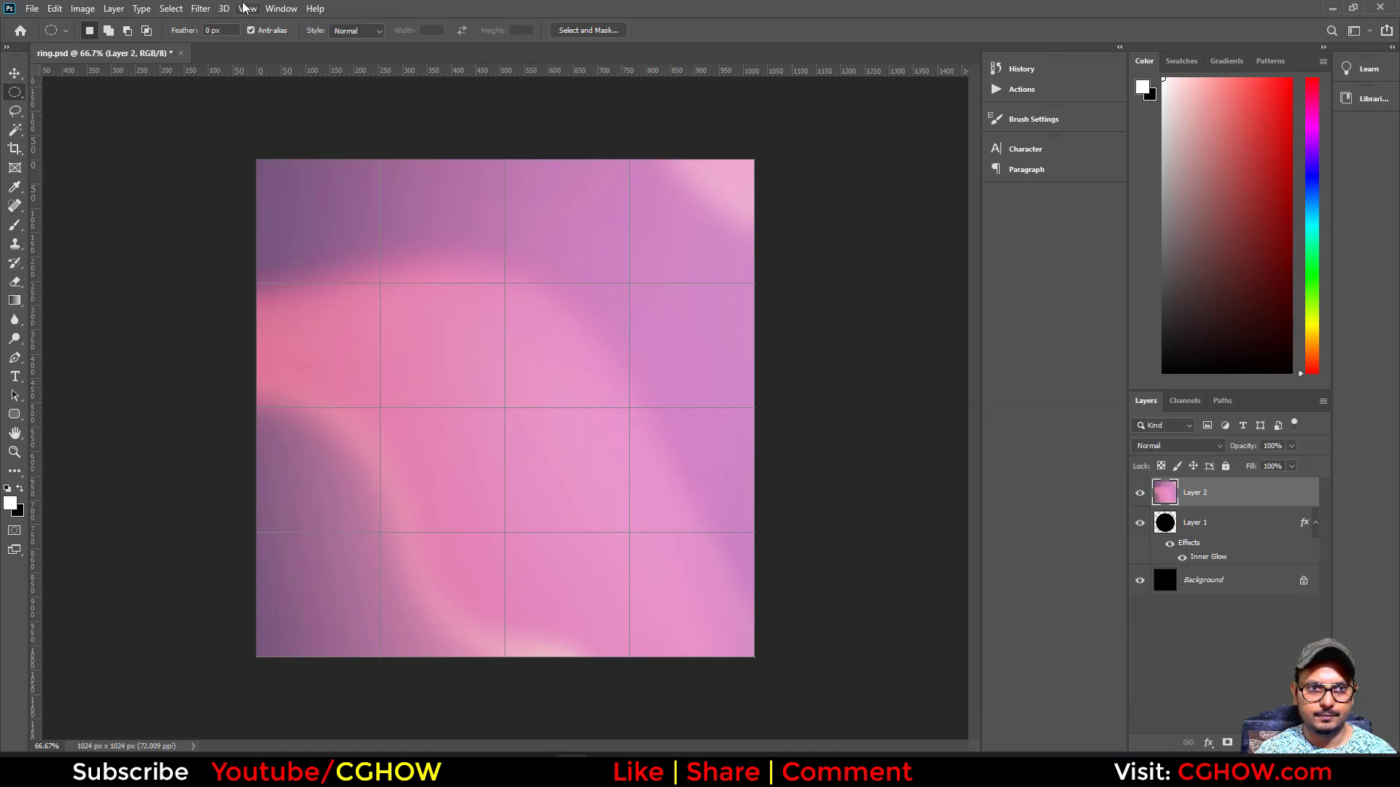
- Shift Layer 2's colours with Hue/Saturation at hue -65, saturation -13 and lightness +9
{"action": "key", "text": "ctrl+u"}
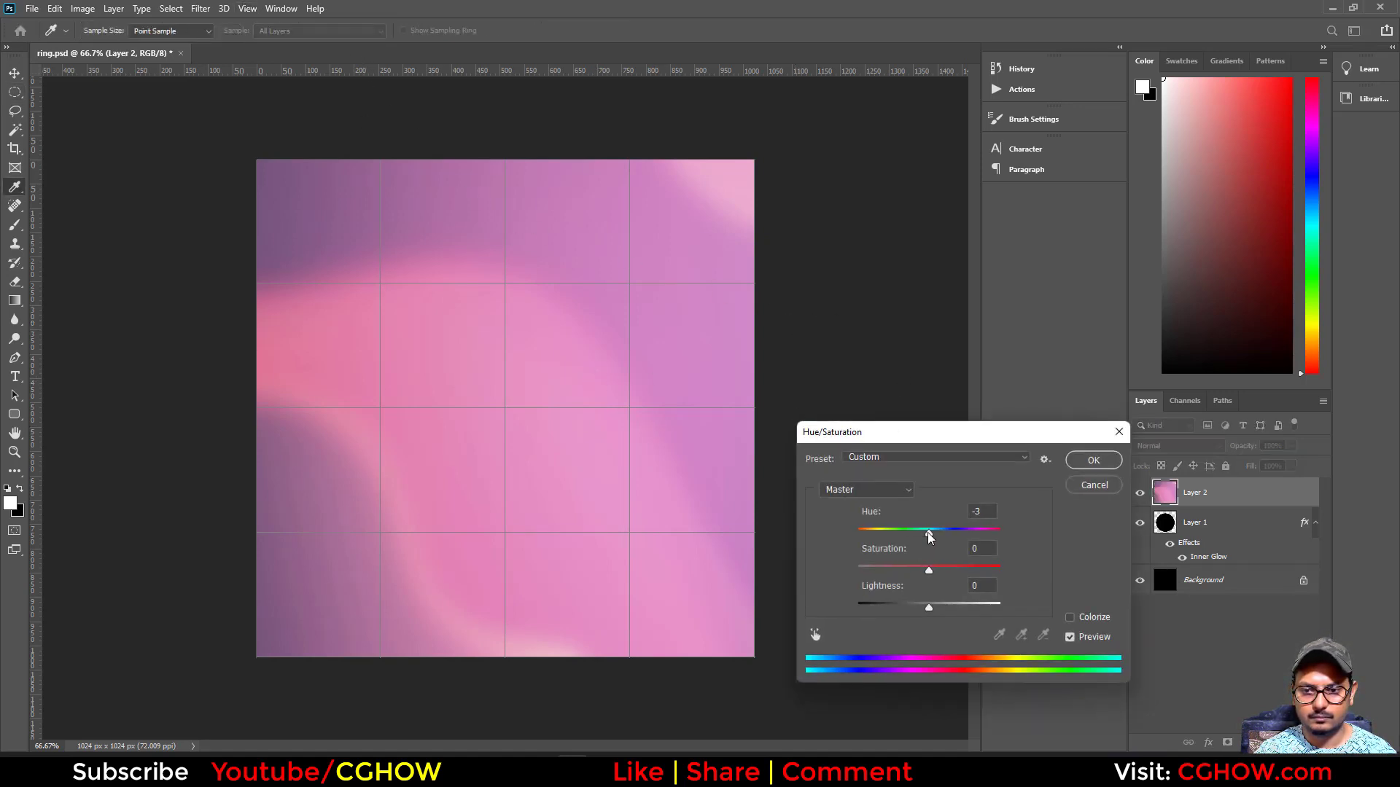
{"action": "left_click_drag", "start_coordinate": [951, 539], "coordinate": [896, 547]}
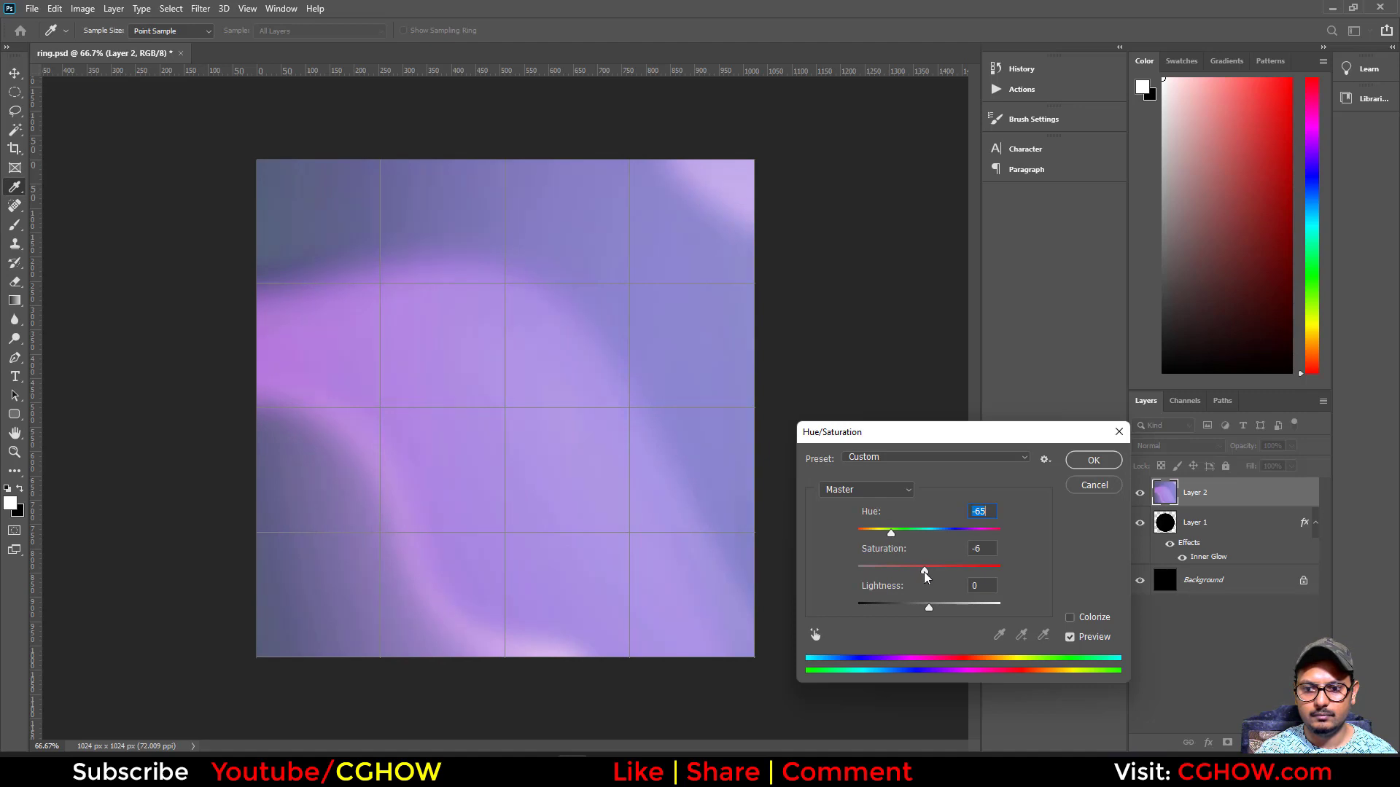
{"action": "left_click_drag", "start_coordinate": [930, 613], "coordinate": [937, 616]}
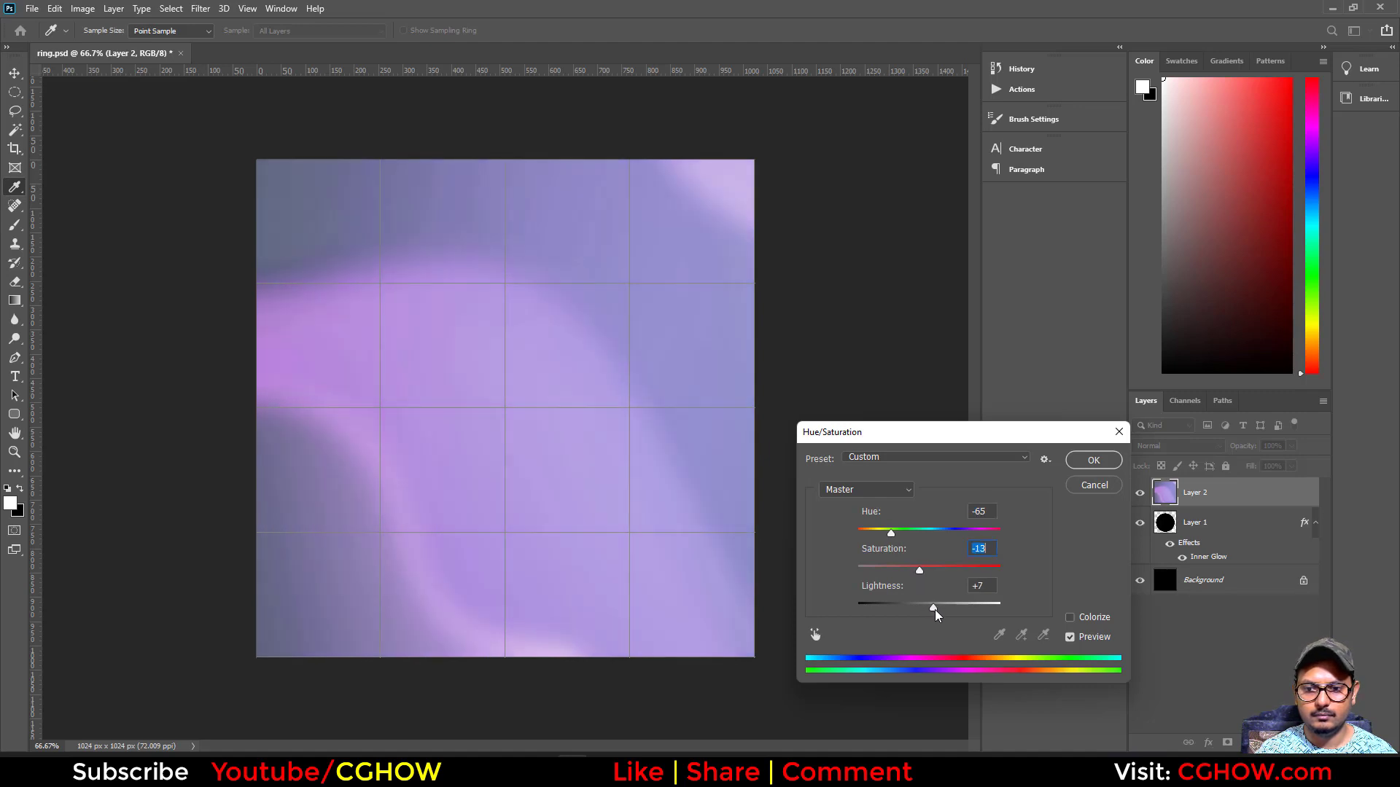
{"action": "left_click", "coordinate": [1094, 461]}
- Save the document as a new Photoshop file named bg on the Desktop
{"action": "key", "text": "ctrl+shift+s"}
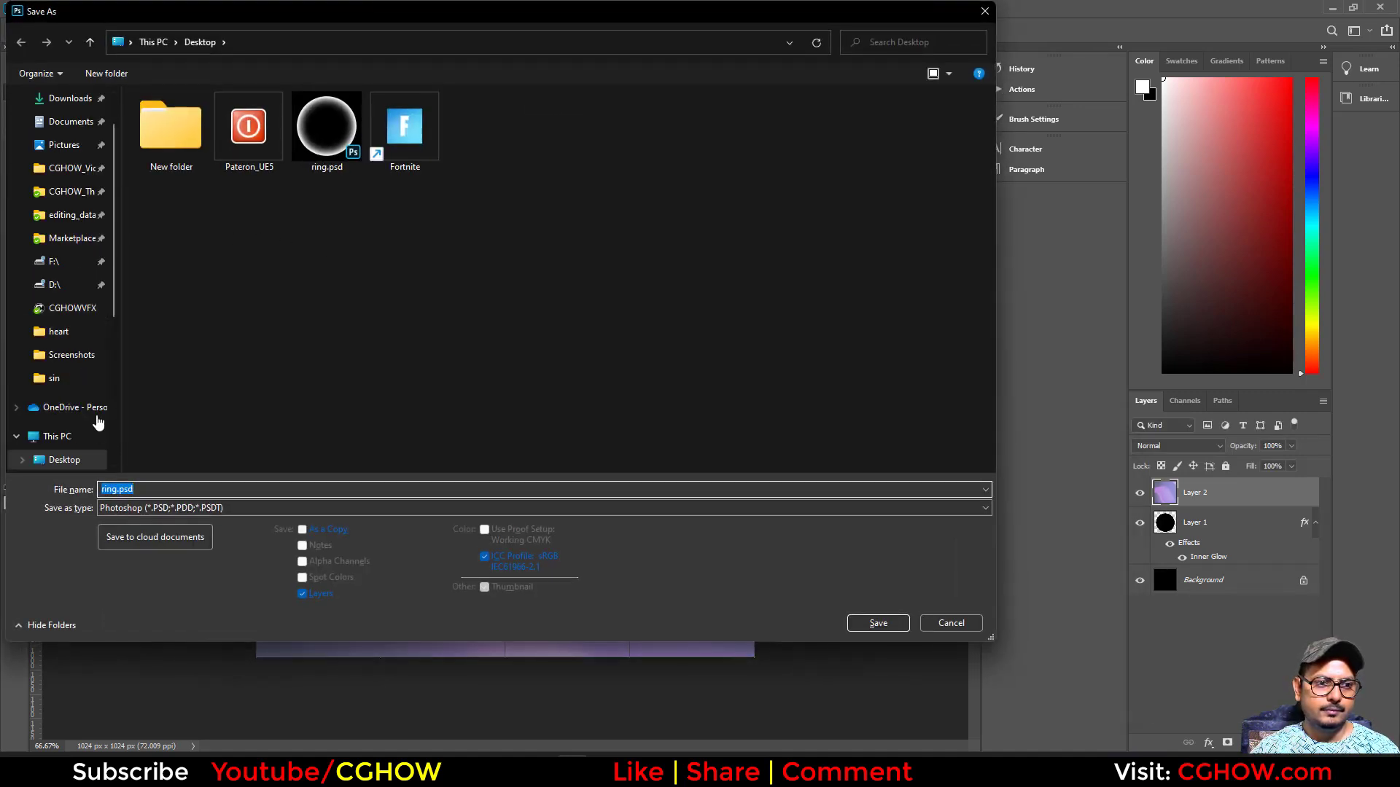
{"action": "double_click", "coordinate": [171, 488]}
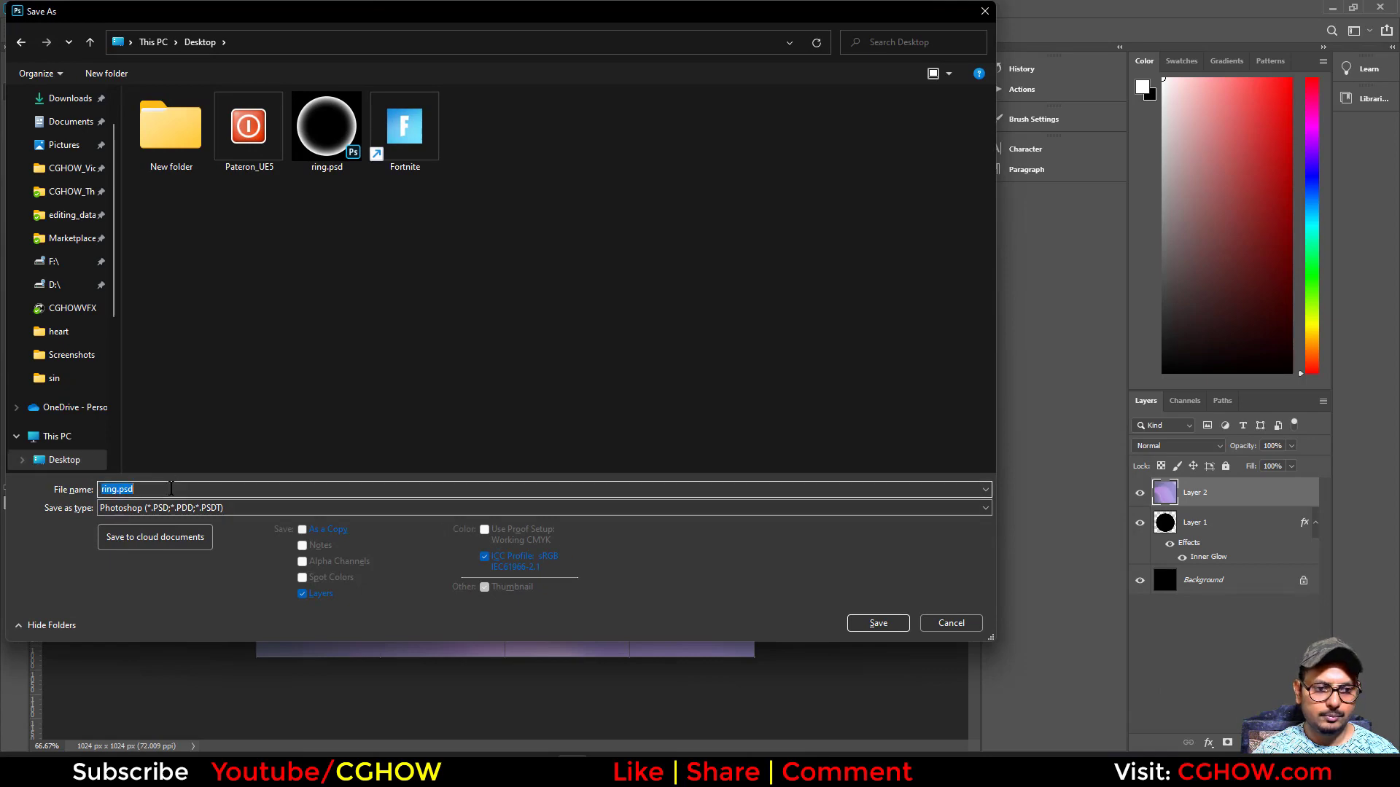
{"action": "left_click", "coordinate": [872, 623]}
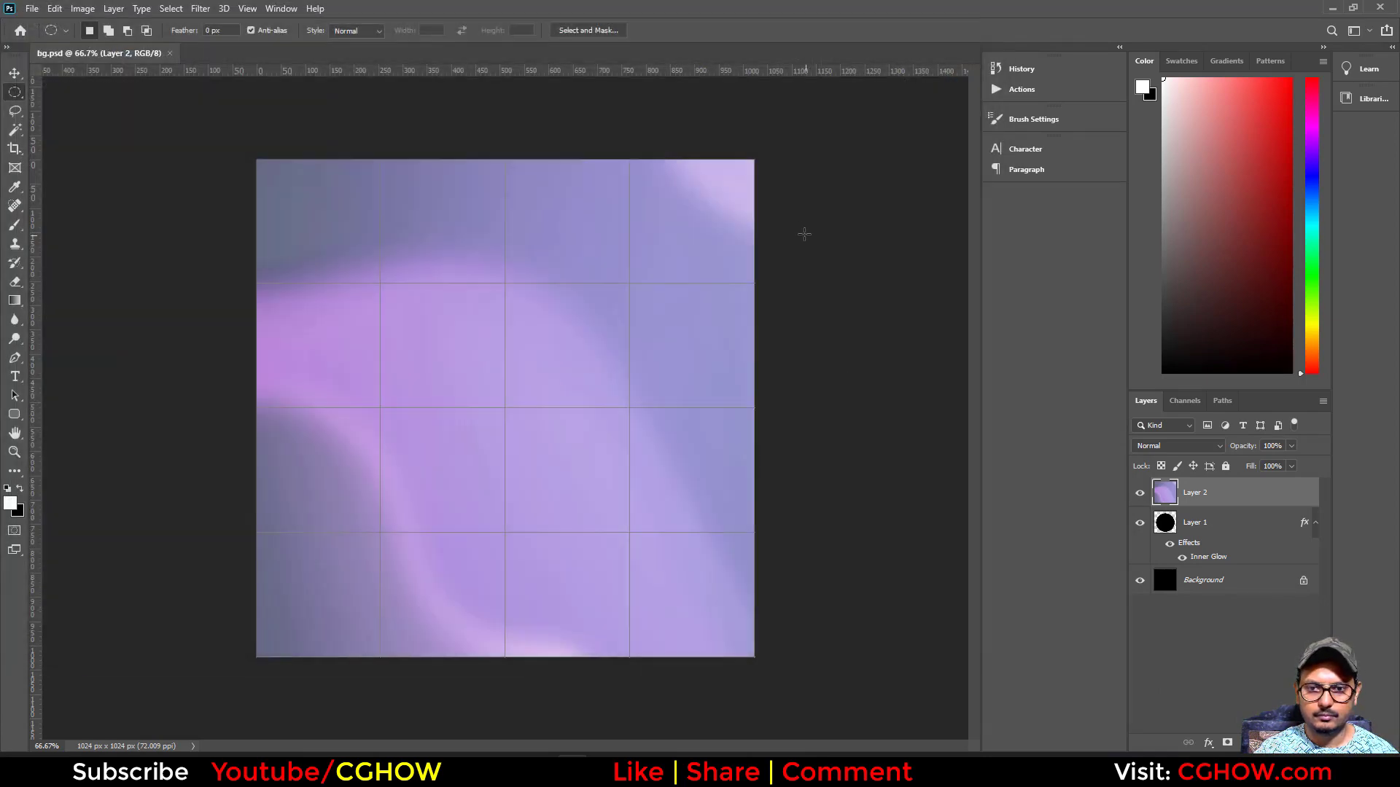
- Switch to Unreal Engine, import bg.psd from the Desktop into the button folder and create a material from it
{"action": "left_click", "coordinate": [1335, 8]}
{"action": "left_click", "coordinate": [1317, 12]}
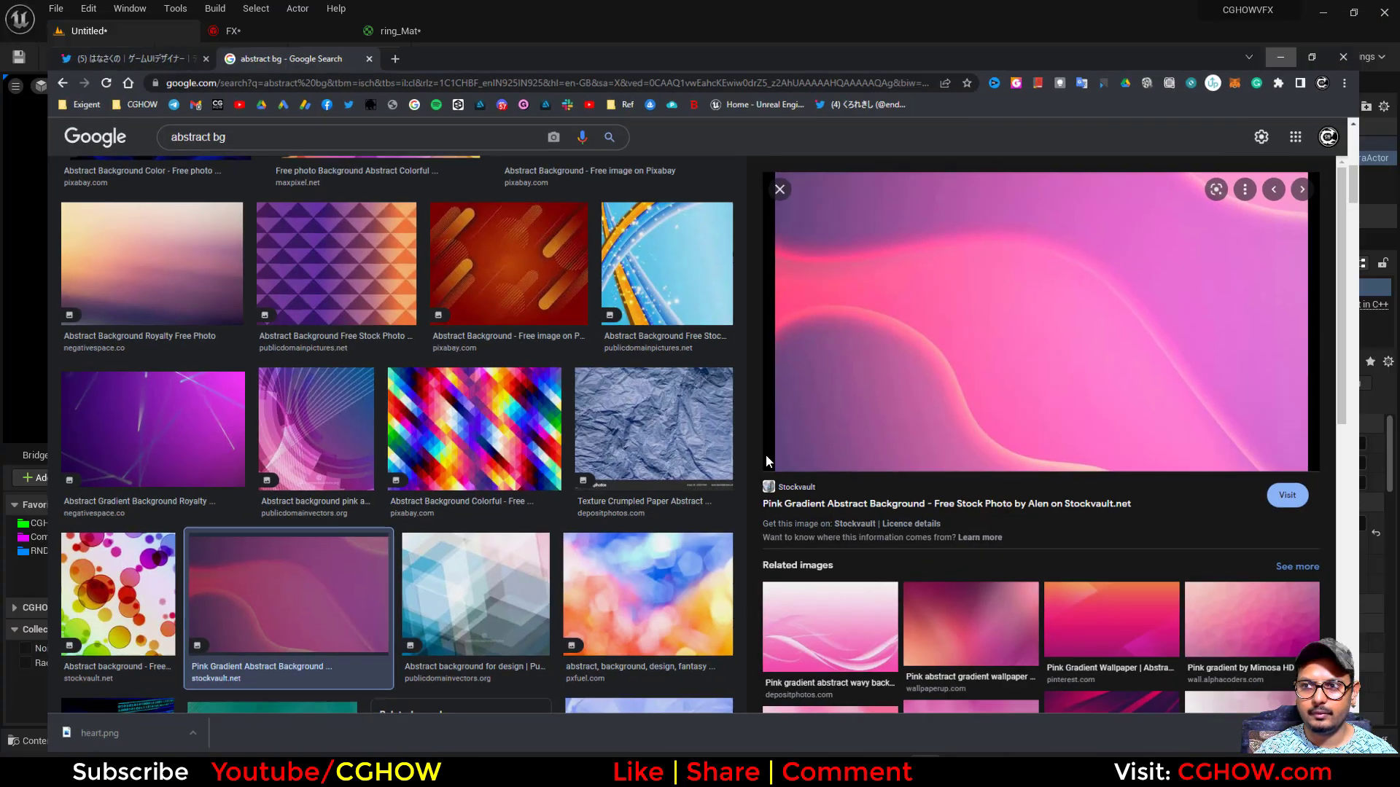
{"action": "right_click", "coordinate": [837, 642]}
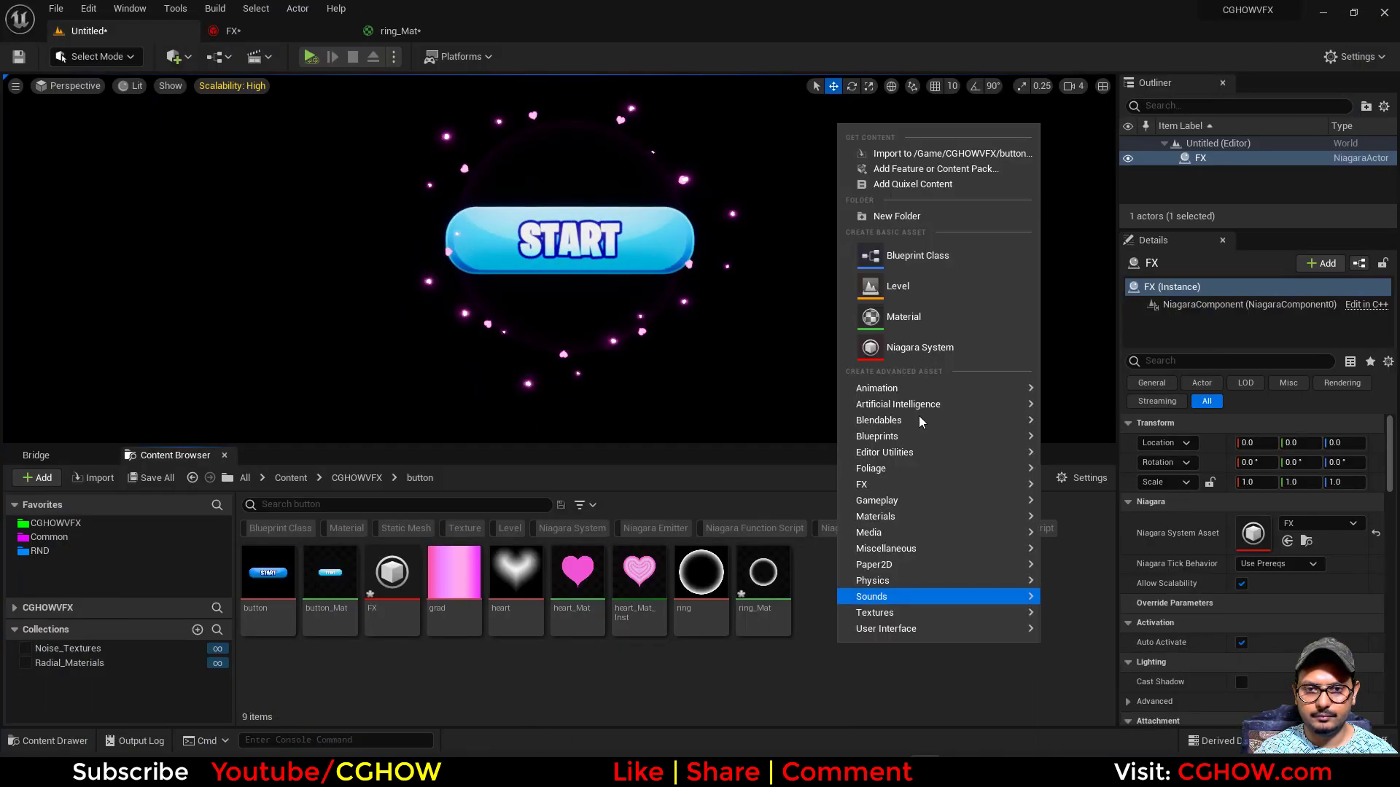
{"action": "left_click", "coordinate": [903, 153]}
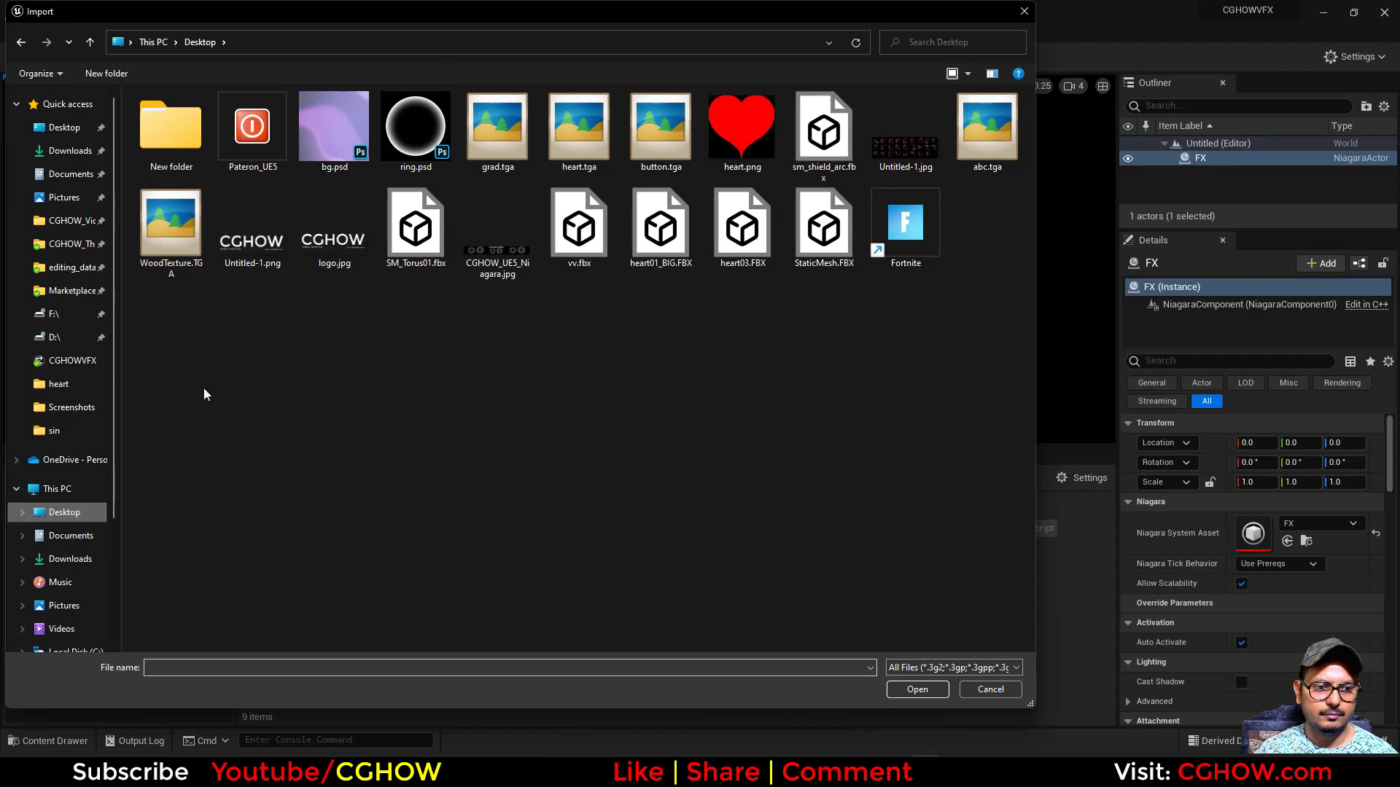
{"action": "double_click", "coordinate": [334, 128]}
{"action": "right_click", "coordinate": [824, 576]}
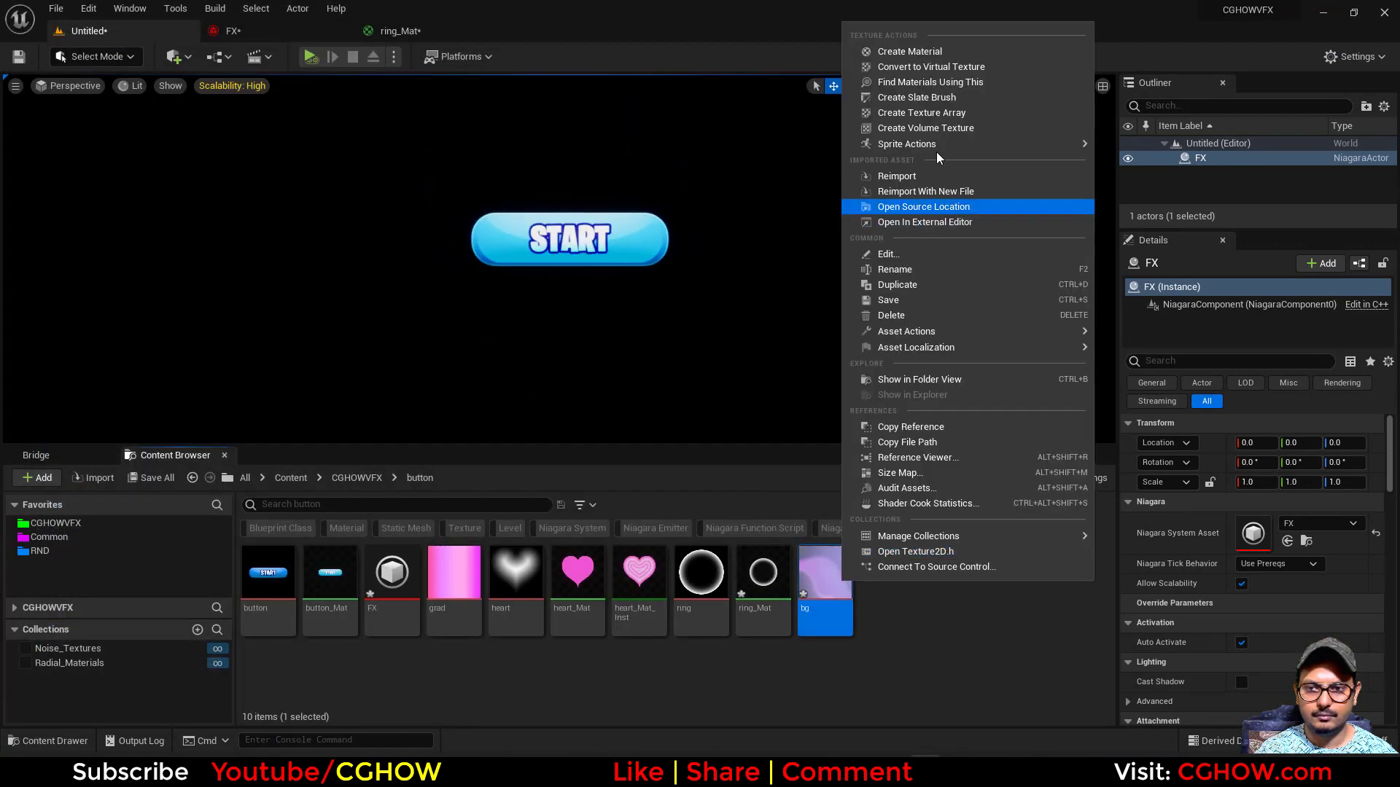
{"action": "left_click", "coordinate": [910, 51]}
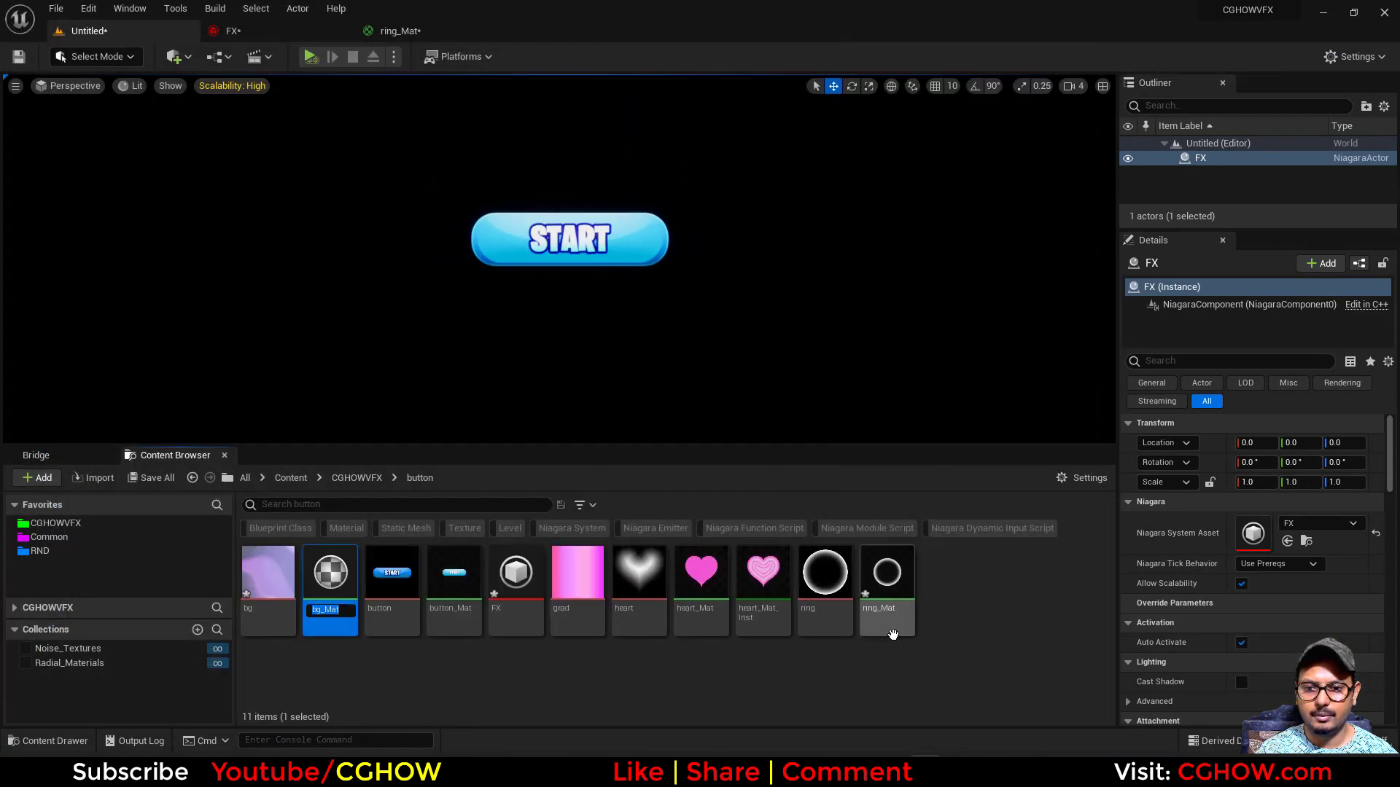
- In bg_Mat, connect the texture's RGB to Emissive Color and set the Shading Model to Unlit
{"action": "double_click", "coordinate": [316, 574]}
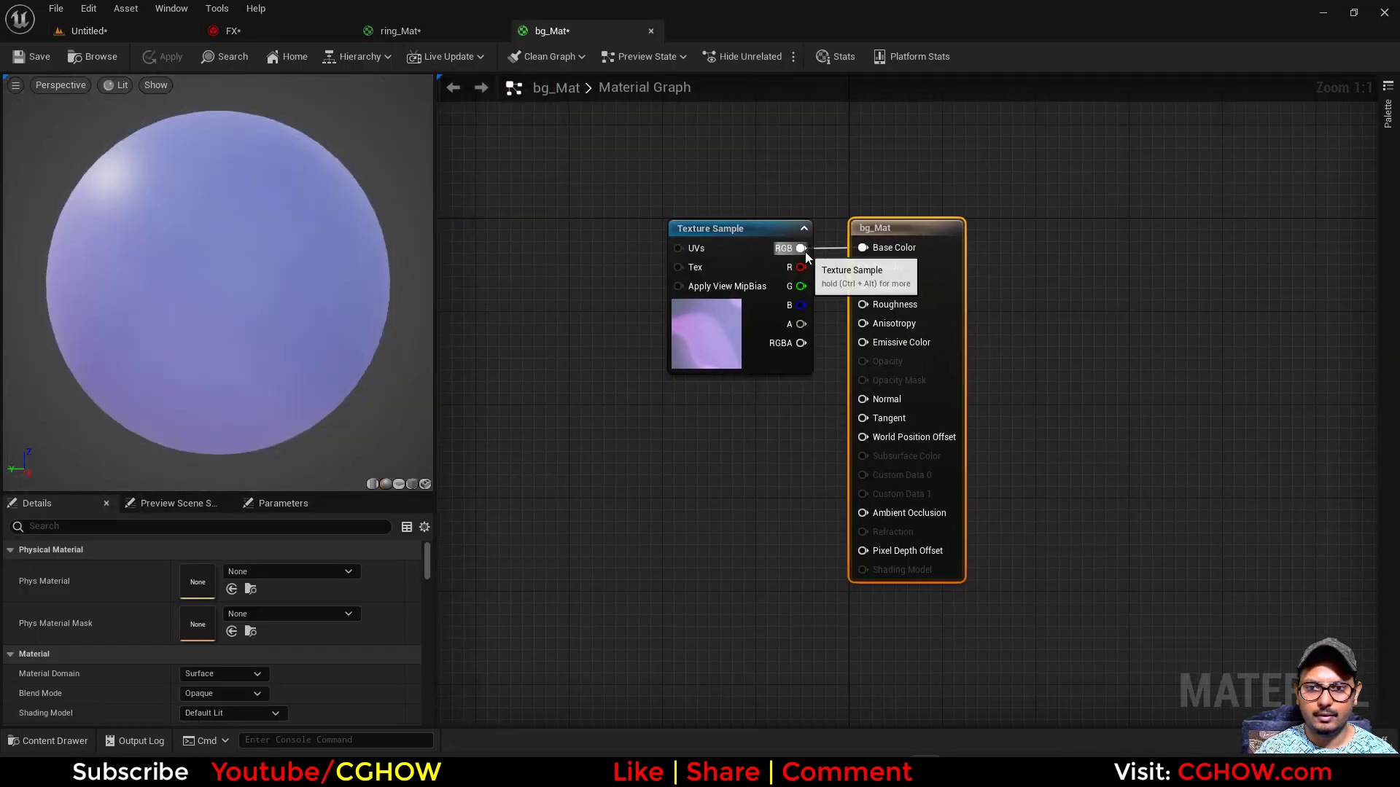
{"action": "left_click_drag", "start_coordinate": [878, 343], "coordinate": [878, 343]}
{"action": "scroll", "coordinate": [268, 656], "scroll_direction": "down", "scroll_amount": 2}
{"action": "left_click", "coordinate": [243, 642]}
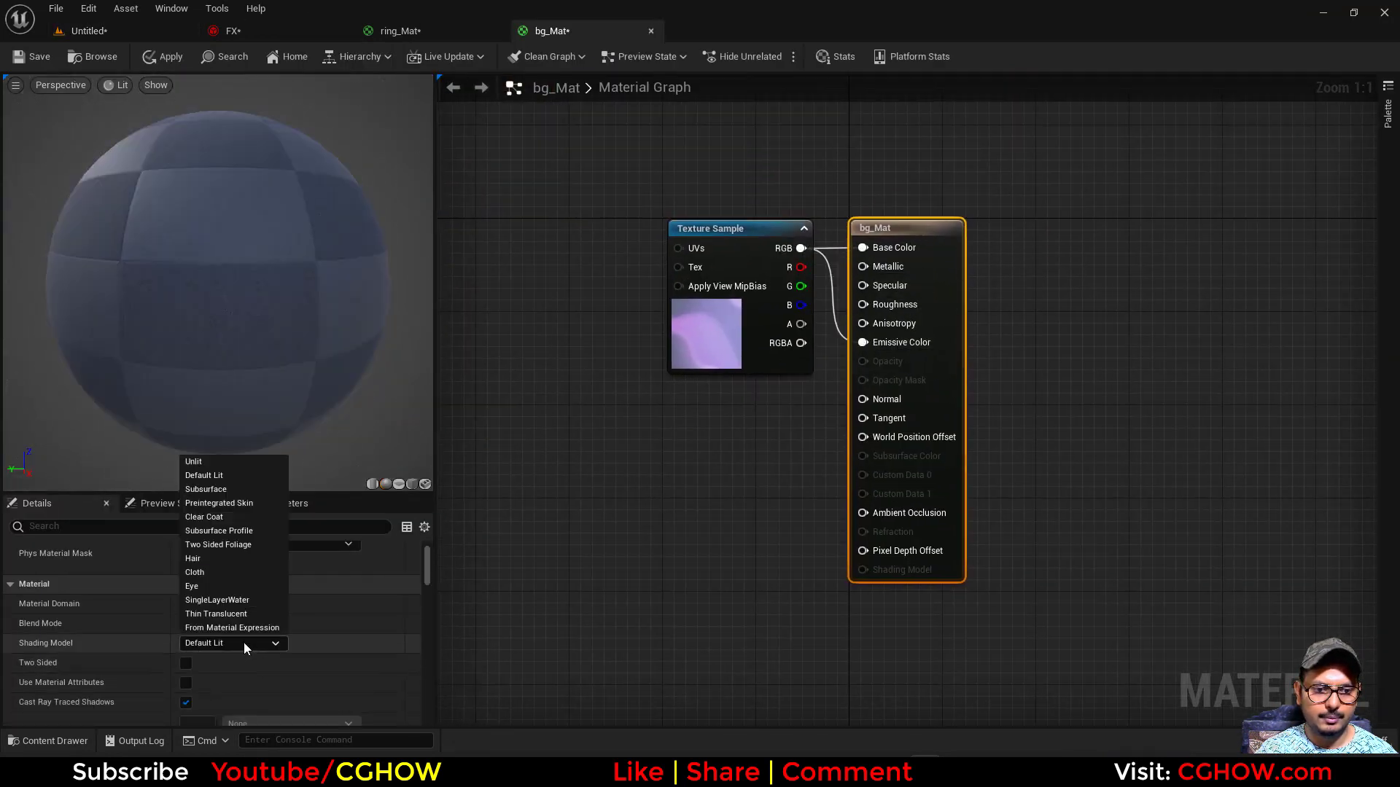
{"action": "left_click", "coordinate": [204, 466]}
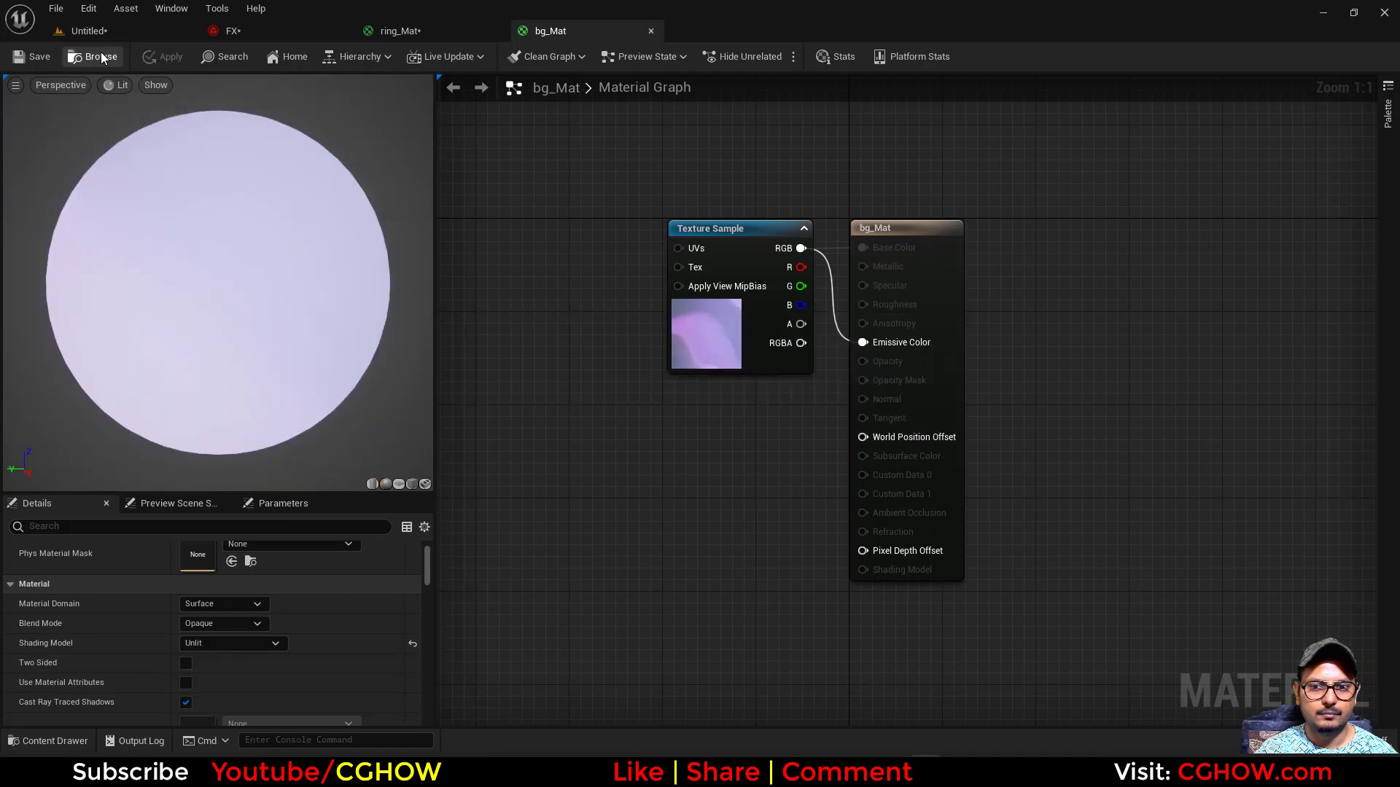
{"action": "left_click", "coordinate": [101, 56]}
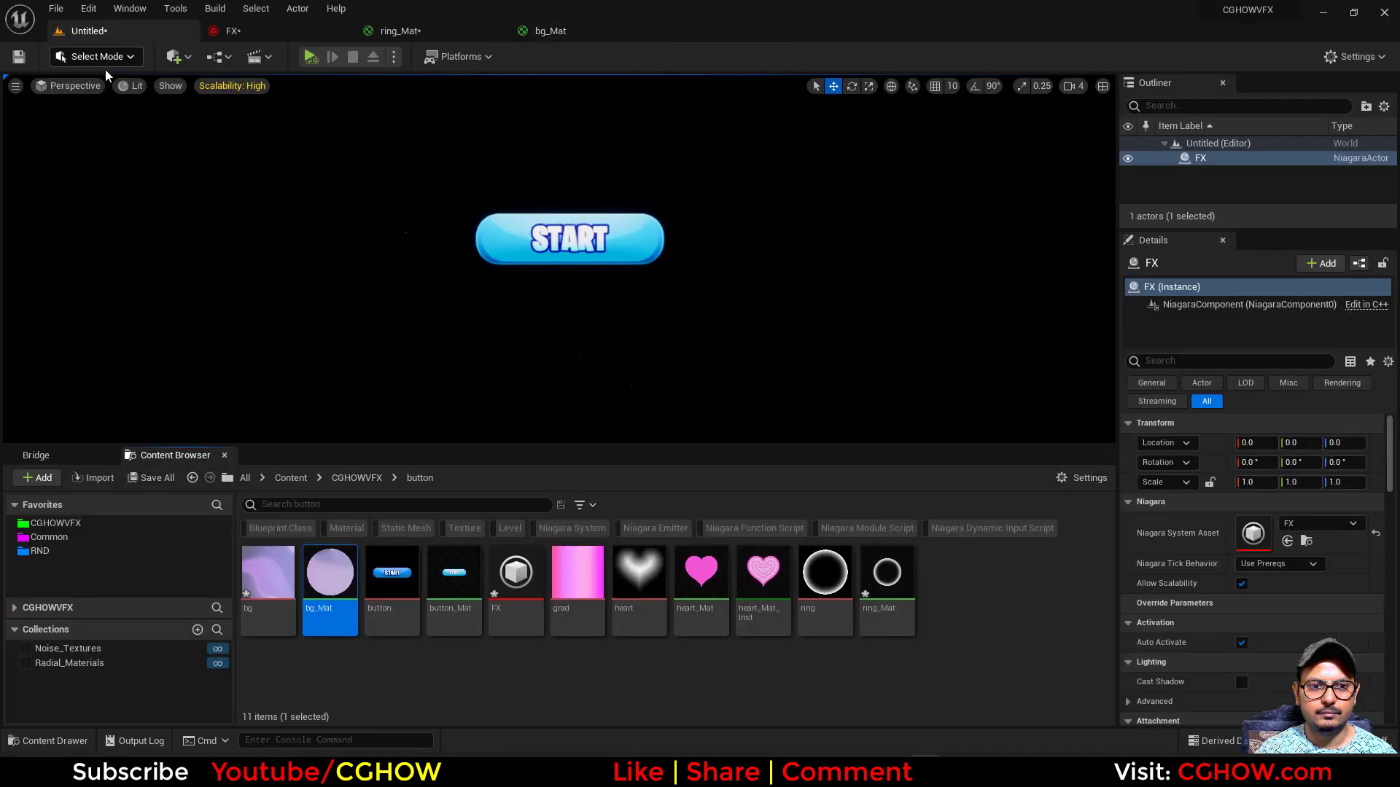
- Add a Plane shape to the level and assign bg_Mat to it
{"action": "left_click", "coordinate": [174, 57]}
{"action": "mouse_move", "coordinate": [252, 208]}
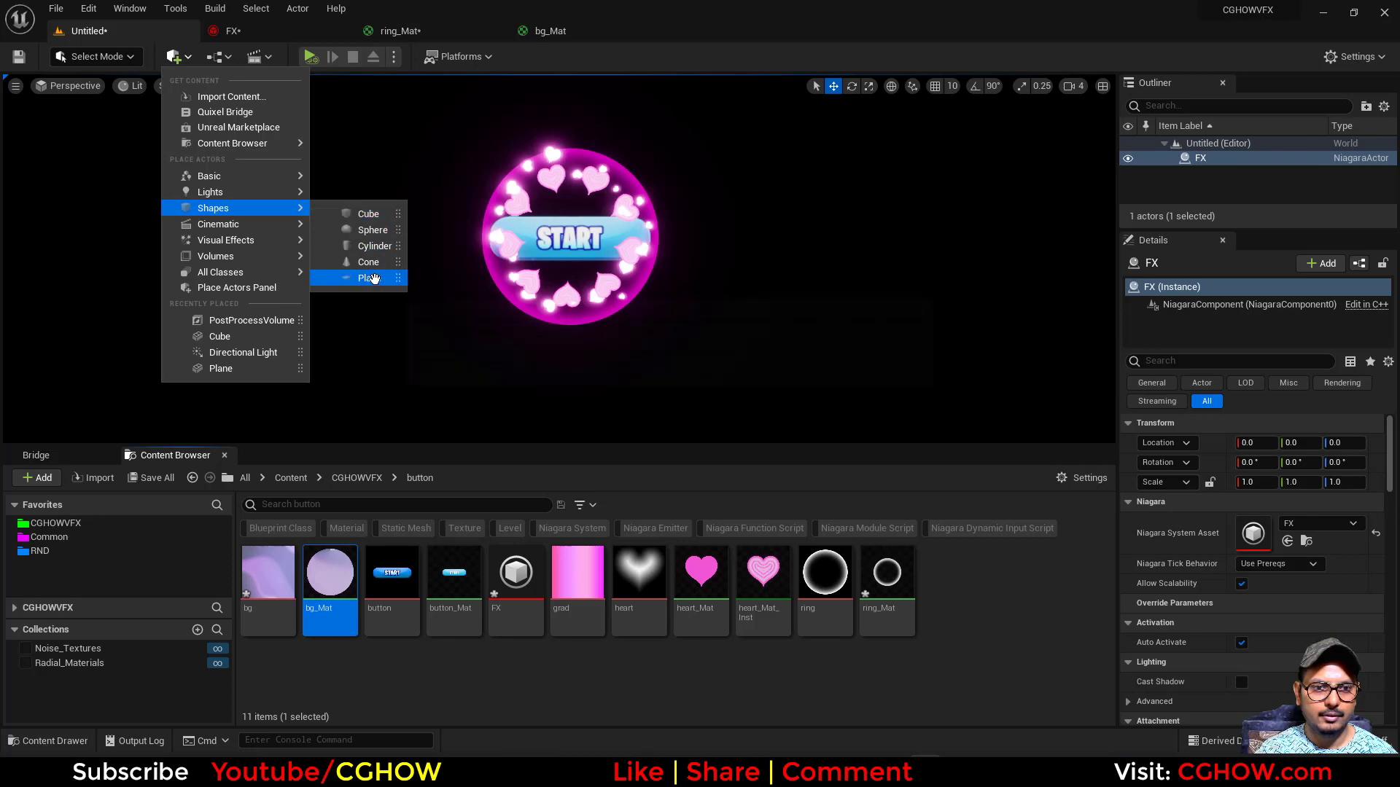
{"action": "left_click_drag", "start_coordinate": [356, 333], "coordinate": [356, 347]}
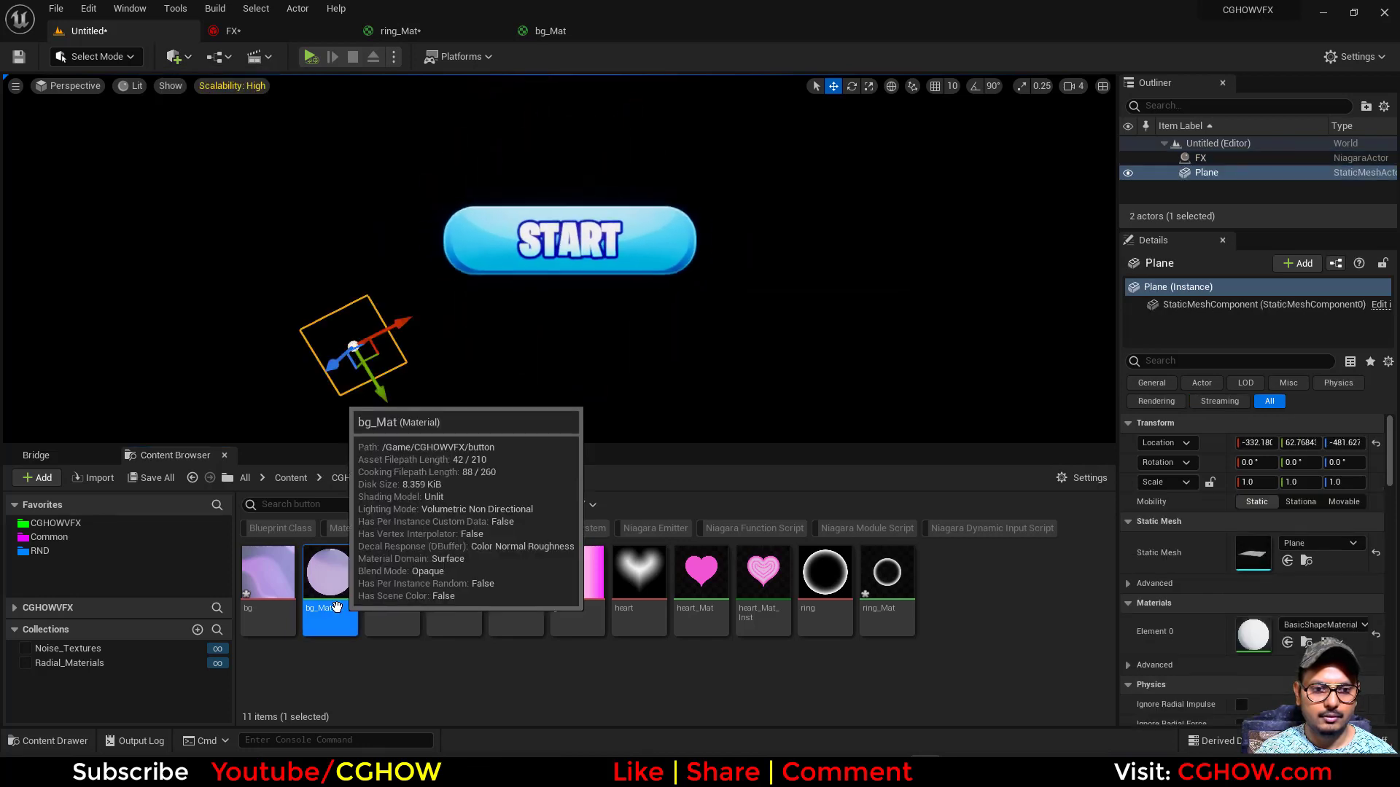
{"action": "left_click_drag", "start_coordinate": [330, 572], "coordinate": [349, 367]}
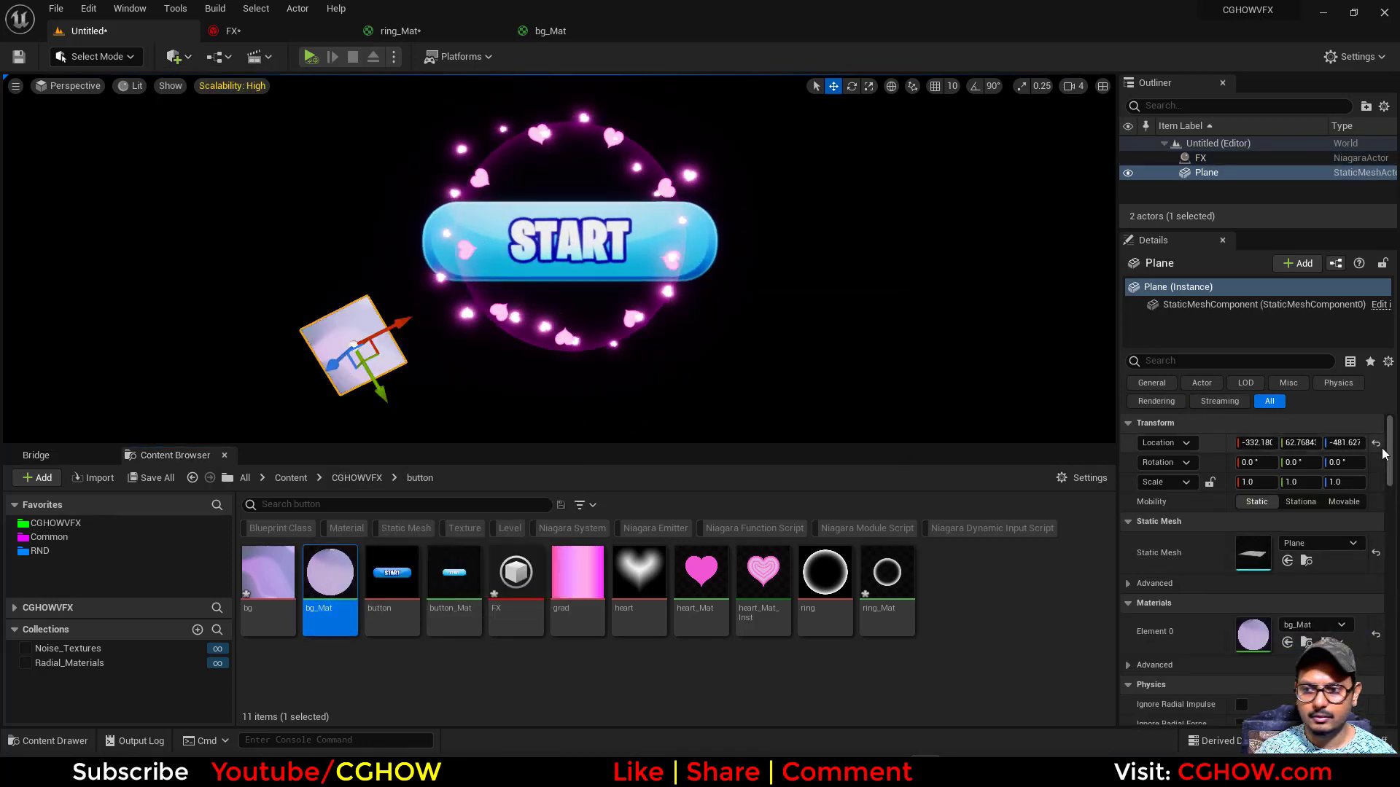
- Center the plane beneath the START button at Z about -95 and scale it uniformly to about 3.76
{"action": "left_click", "coordinate": [1376, 443]}
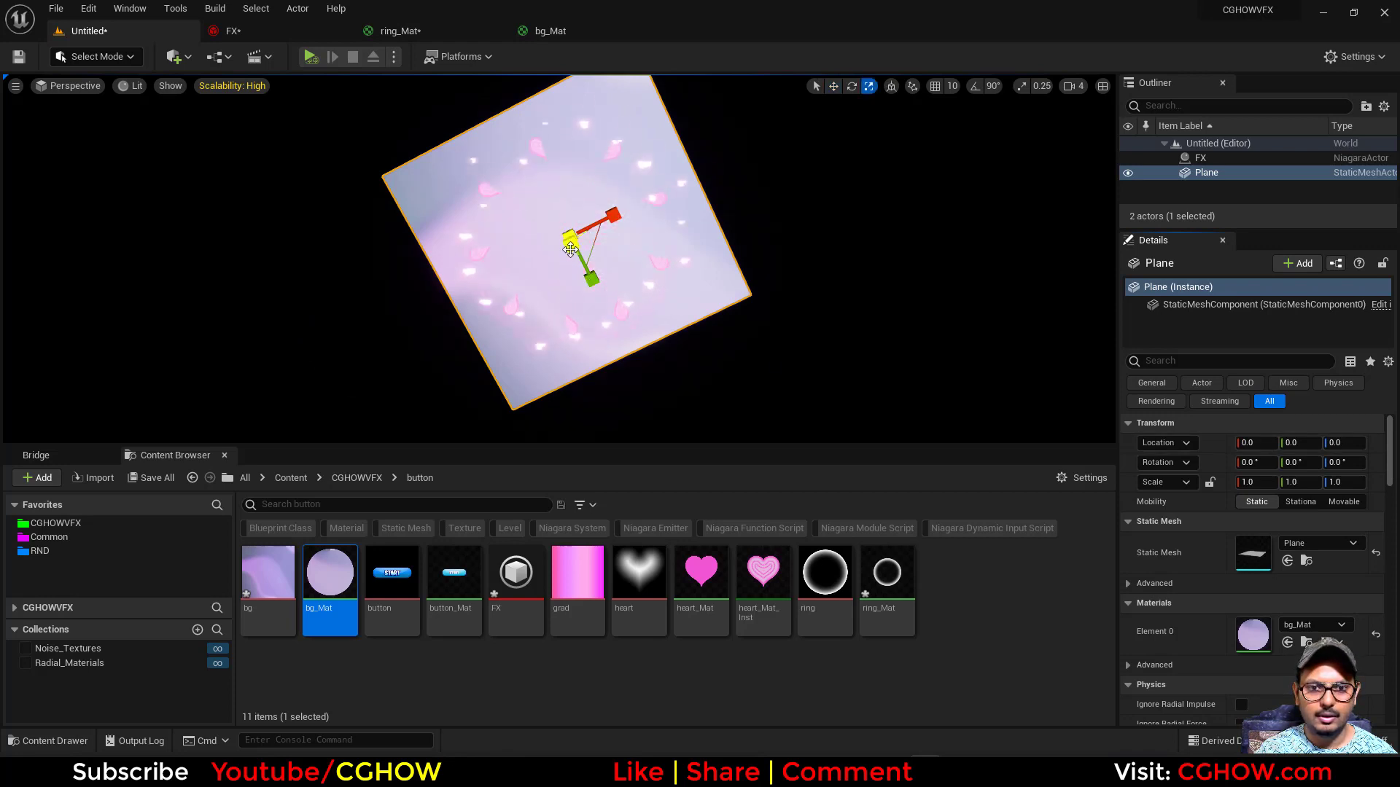
{"action": "left_click_drag", "start_coordinate": [570, 237], "coordinate": [642, 219]}
{"action": "key", "text": "f"}
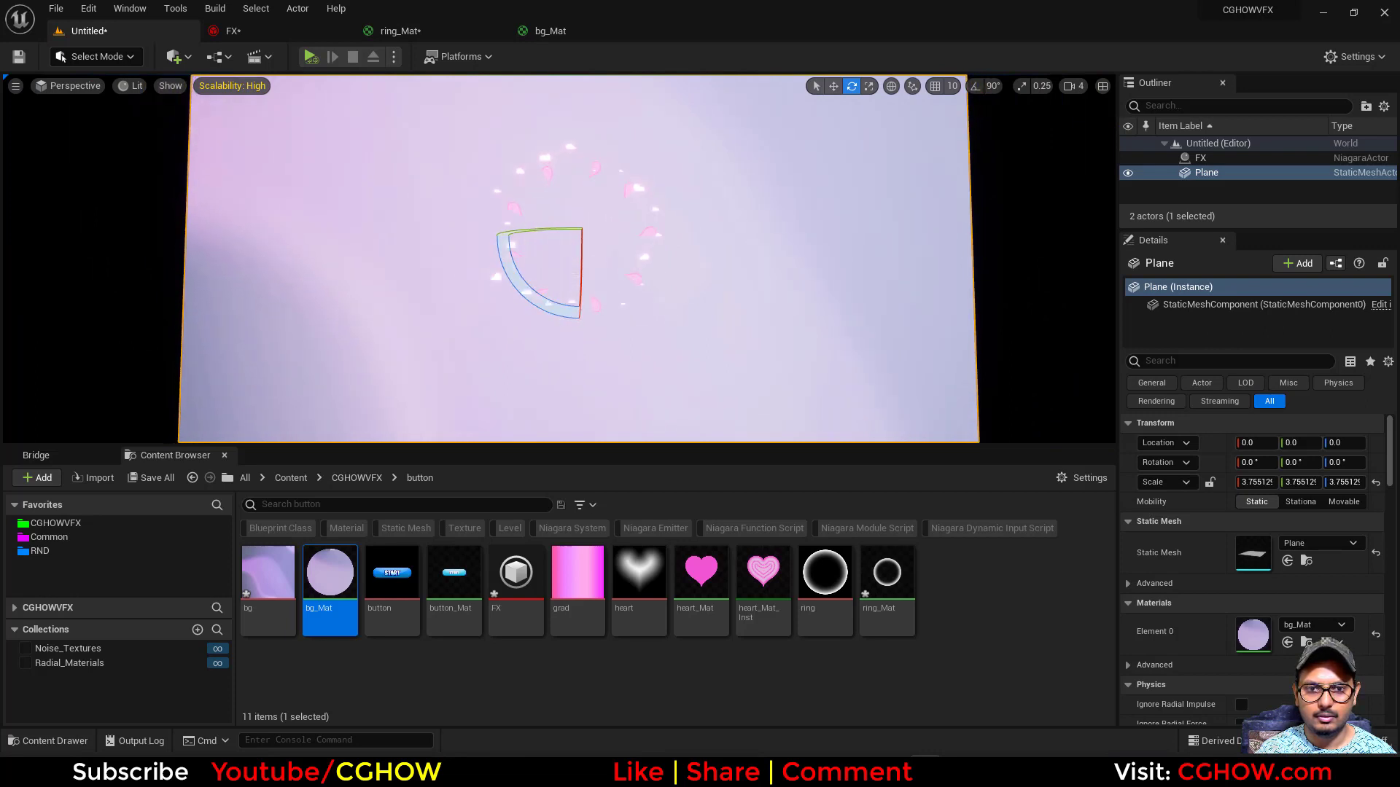
{"action": "left_click_drag", "start_coordinate": [581, 233], "coordinate": [574, 248]}
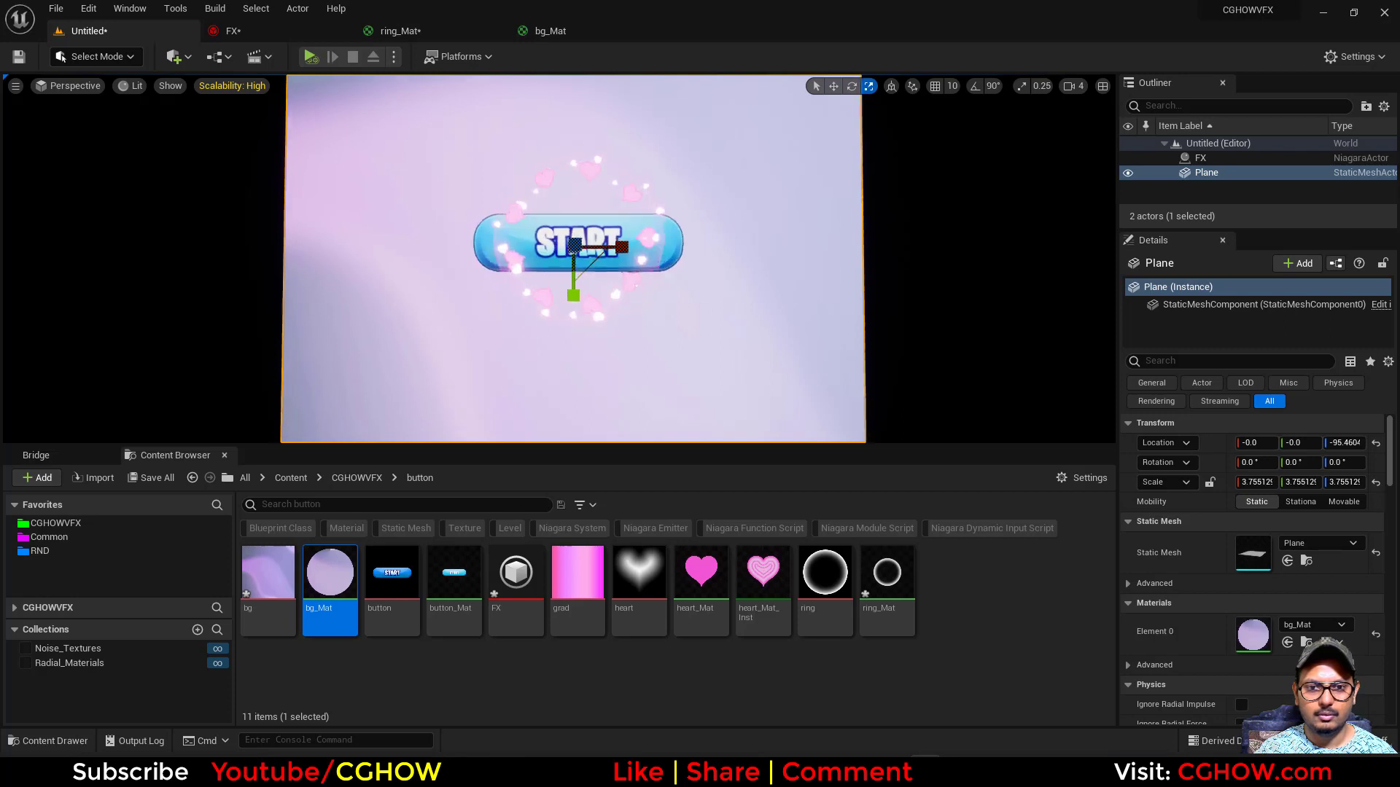
- Stretch the background plane along X to a scale of about 7.35
{"action": "scroll", "coordinate": [713, 337], "scroll_direction": "up", "scroll_amount": 10}
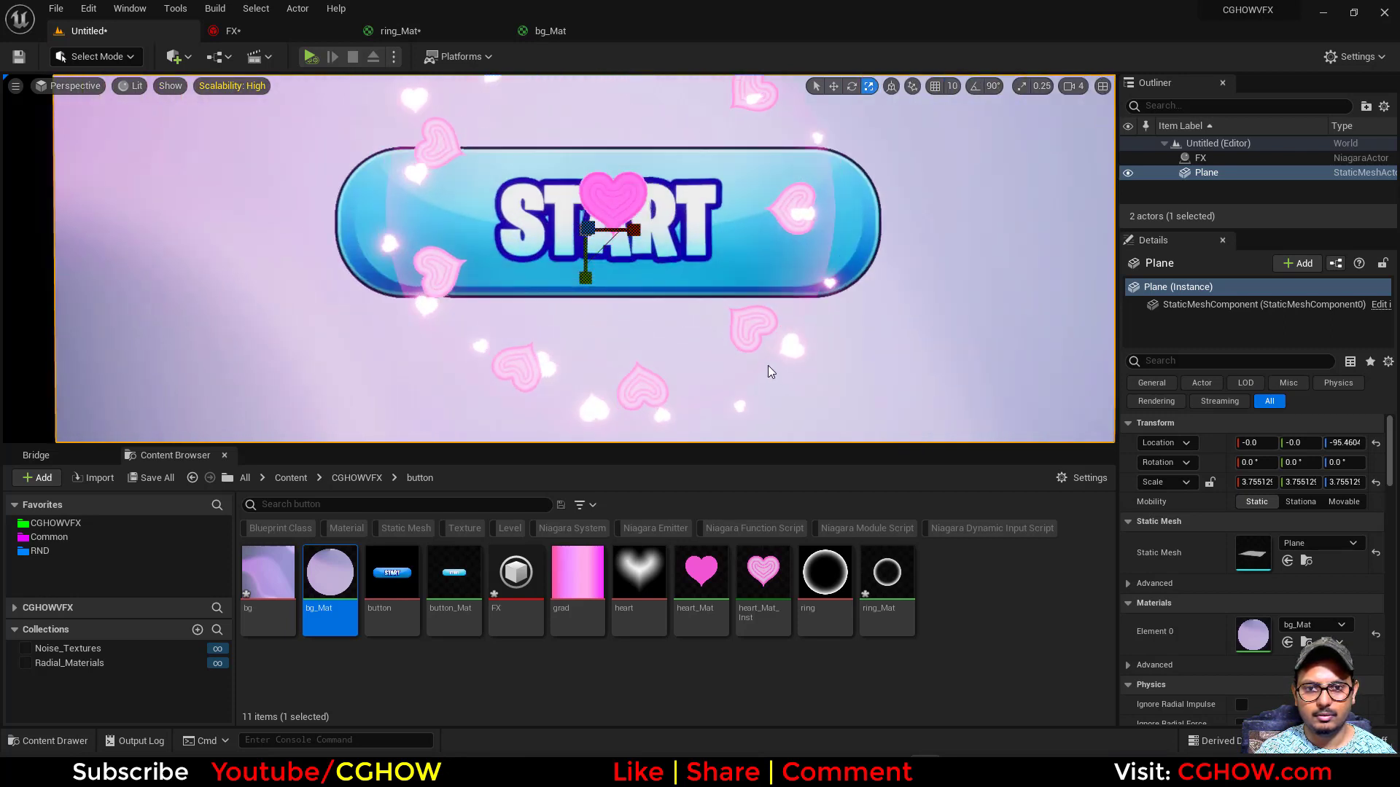
{"action": "middle_click_drag", "start_coordinate": [772, 372], "coordinate": [802, 313]}
{"action": "scroll", "coordinate": [546, 248], "scroll_direction": "down", "scroll_amount": 8}
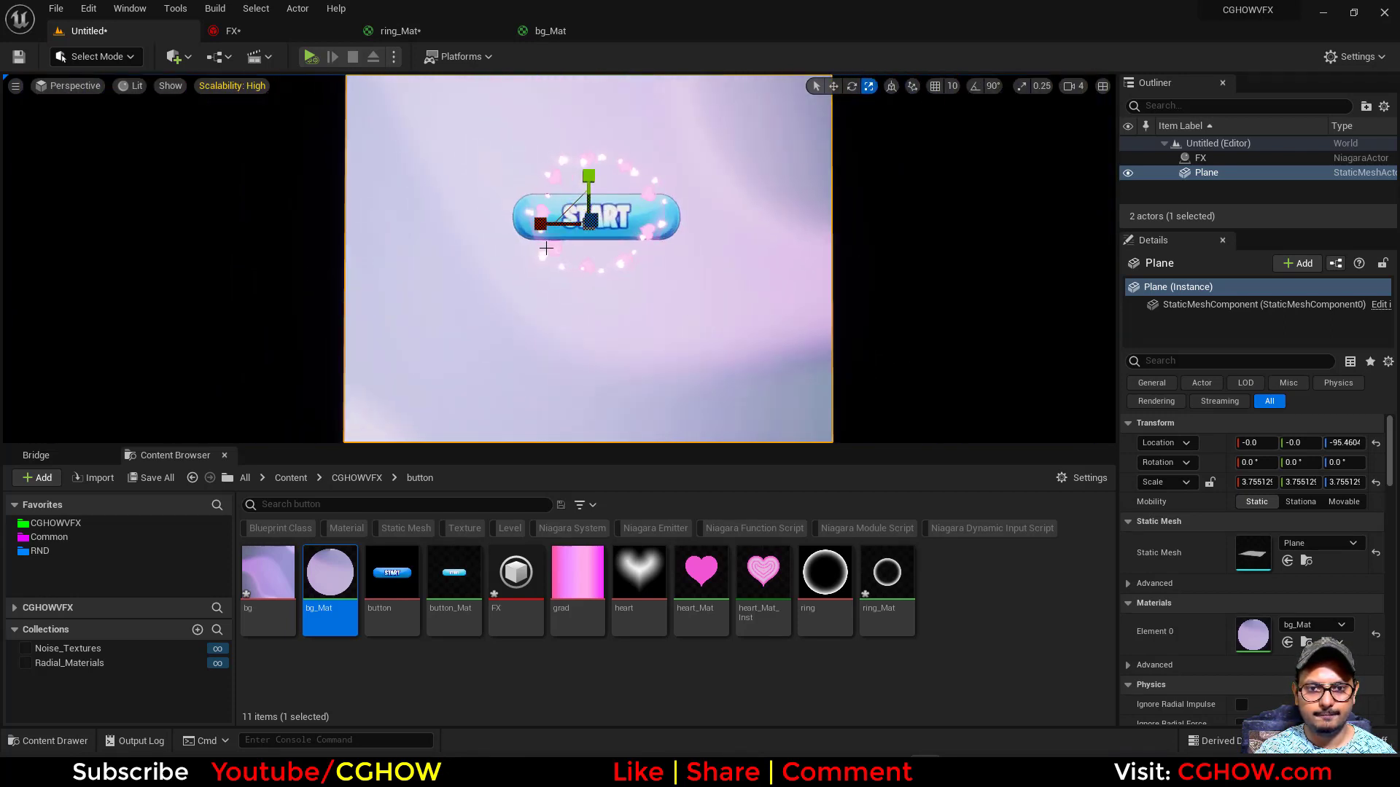
{"action": "left_click_drag", "start_coordinate": [540, 223], "coordinate": [620, 226]}
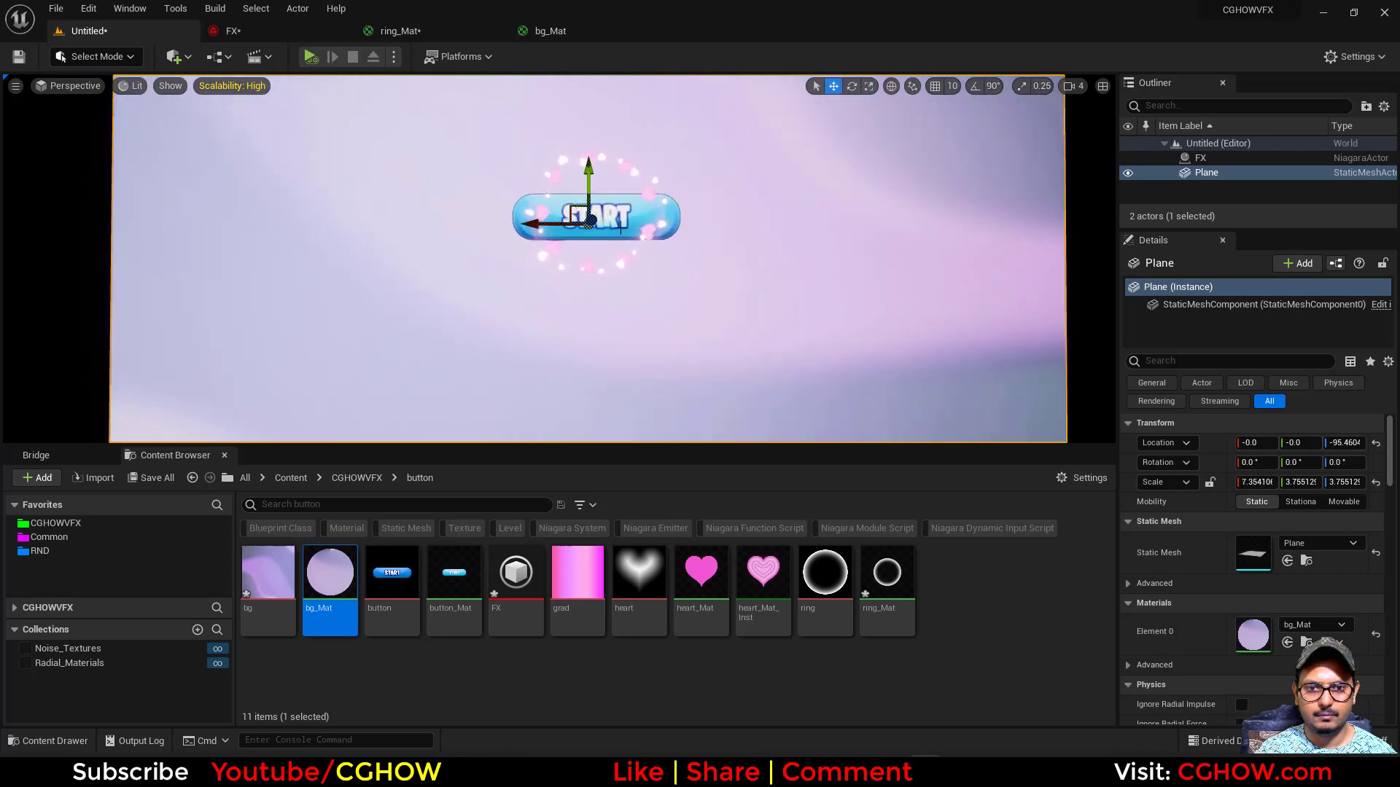
- Lower the background plane to Z about -225, farther behind the START button effect
{"action": "left_click_drag", "start_coordinate": [584, 282], "coordinate": [569, 197], "text": "alt"}
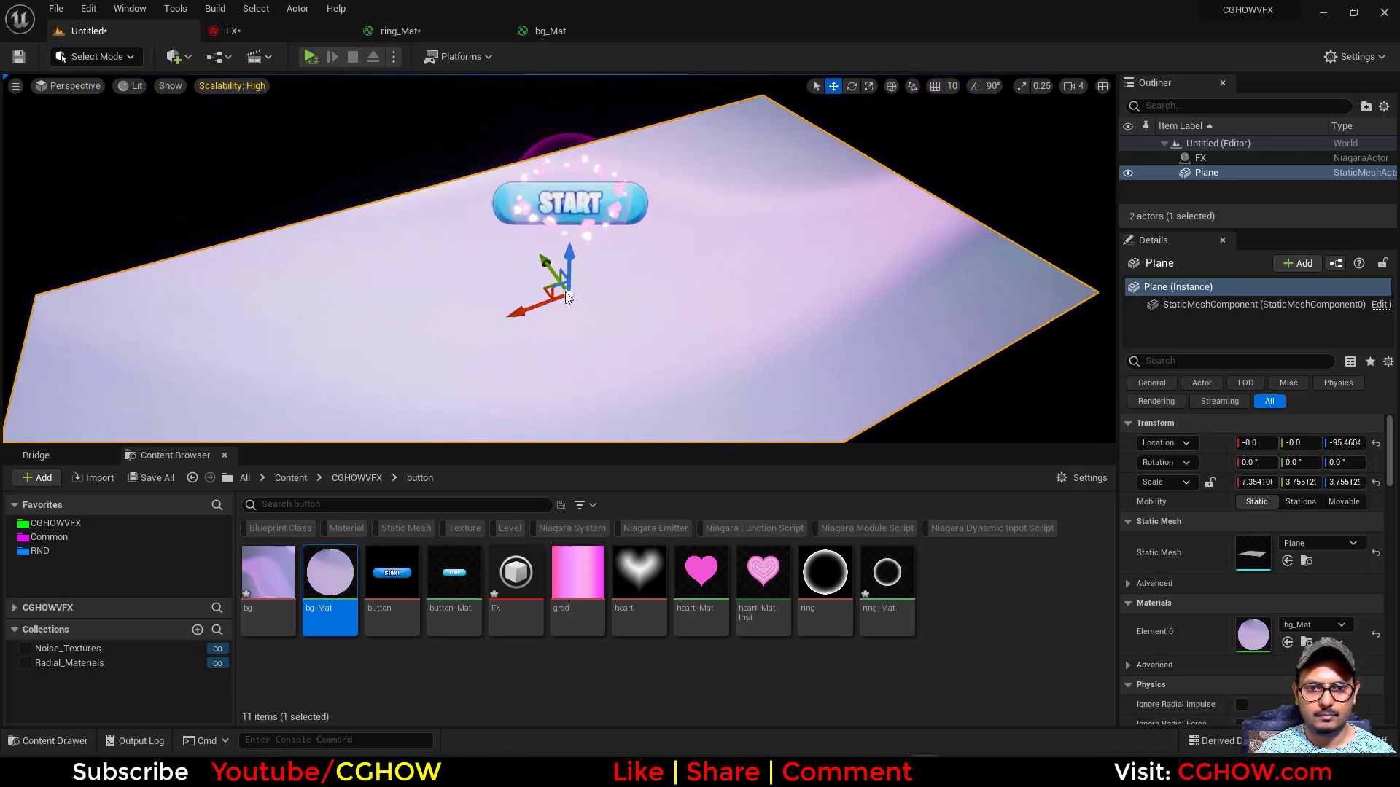
{"action": "left_click_drag", "start_coordinate": [568, 258], "coordinate": [568, 353]}
{"action": "left_click_drag", "start_coordinate": [764, 263], "coordinate": [689, 383], "text": "alt"}
{"action": "scroll", "coordinate": [775, 269], "scroll_direction": "up", "scroll_amount": 5}
{"action": "left_click_drag", "start_coordinate": [789, 279], "coordinate": [789, 258], "text": "alt"}
{"action": "scroll", "coordinate": [812, 303], "scroll_direction": "up", "scroll_amount": 3}
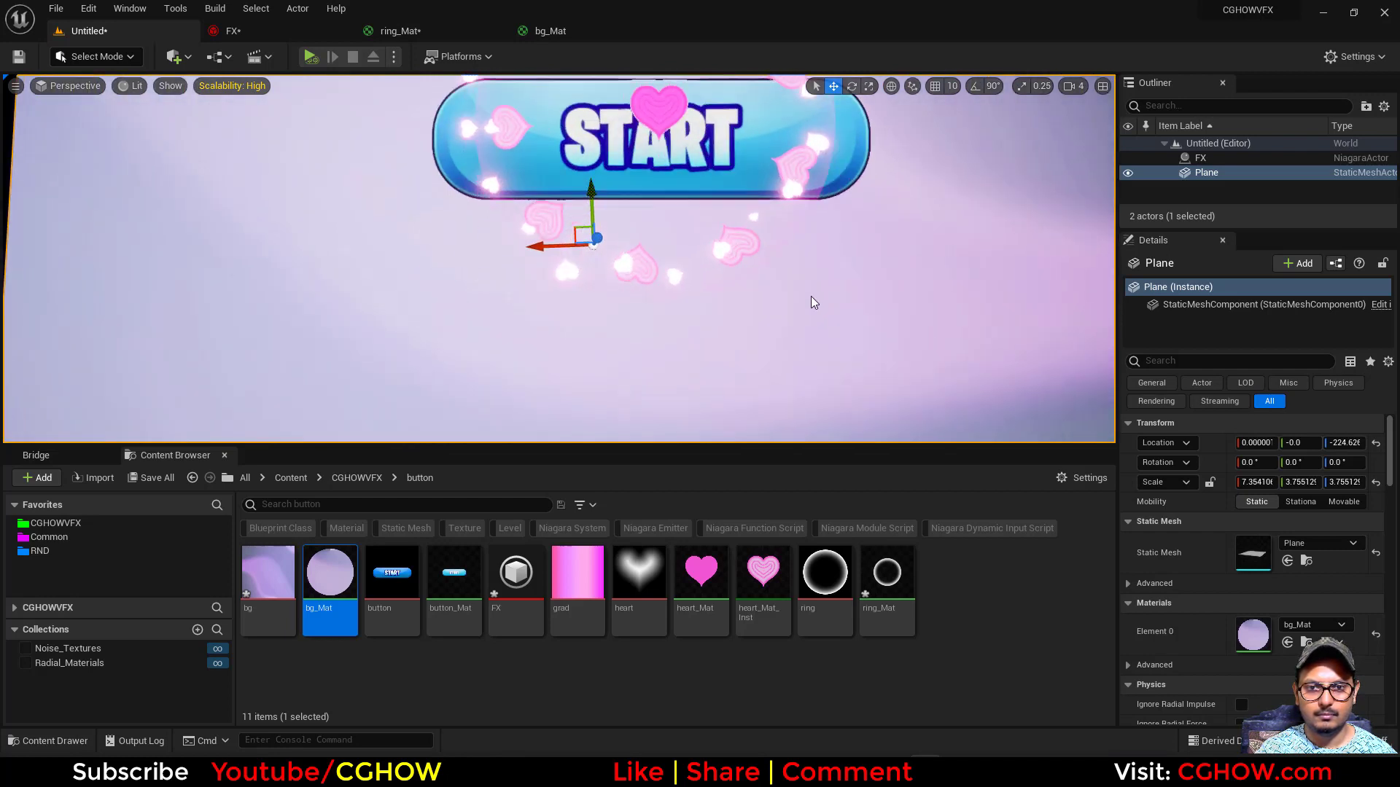
{"action": "left_click_drag", "start_coordinate": [816, 311], "coordinate": [816, 327], "text": "alt"}
{"action": "mouse_move", "coordinate": [818, 312]}
{"action": "middle_mouse_down"}
{"action": "mouse_move", "coordinate": [818, 290]}
{"action": "mouse_move", "coordinate": [840, 319]}
{"action": "middle_mouse_up"}
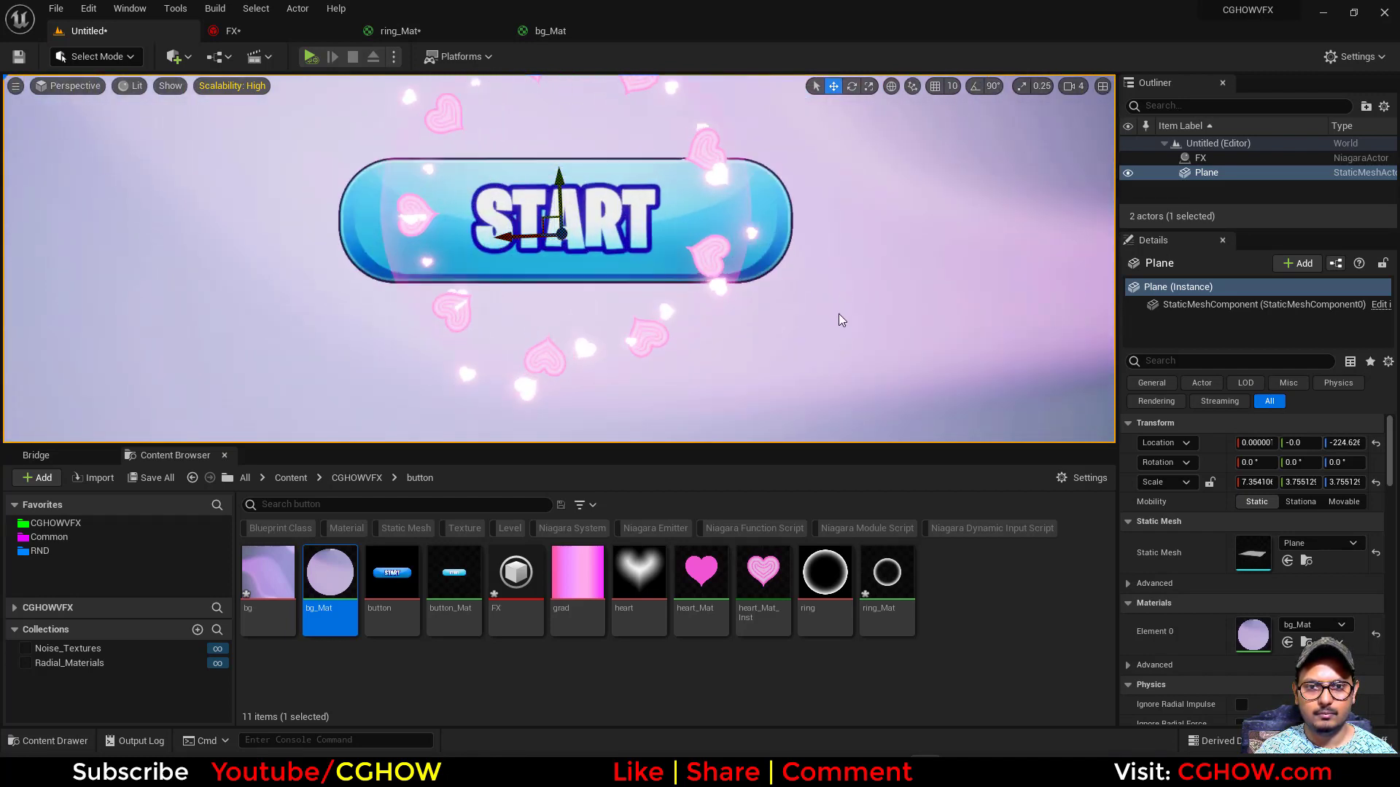
{"action": "scroll", "coordinate": [559, 259], "scroll_direction": "down", "scroll_amount": 1}
- Switch to Chrome, close the abstract background search, compare with the reference START button tweet and return to Unreal
{"action": "left_click", "coordinate": [764, 770]}
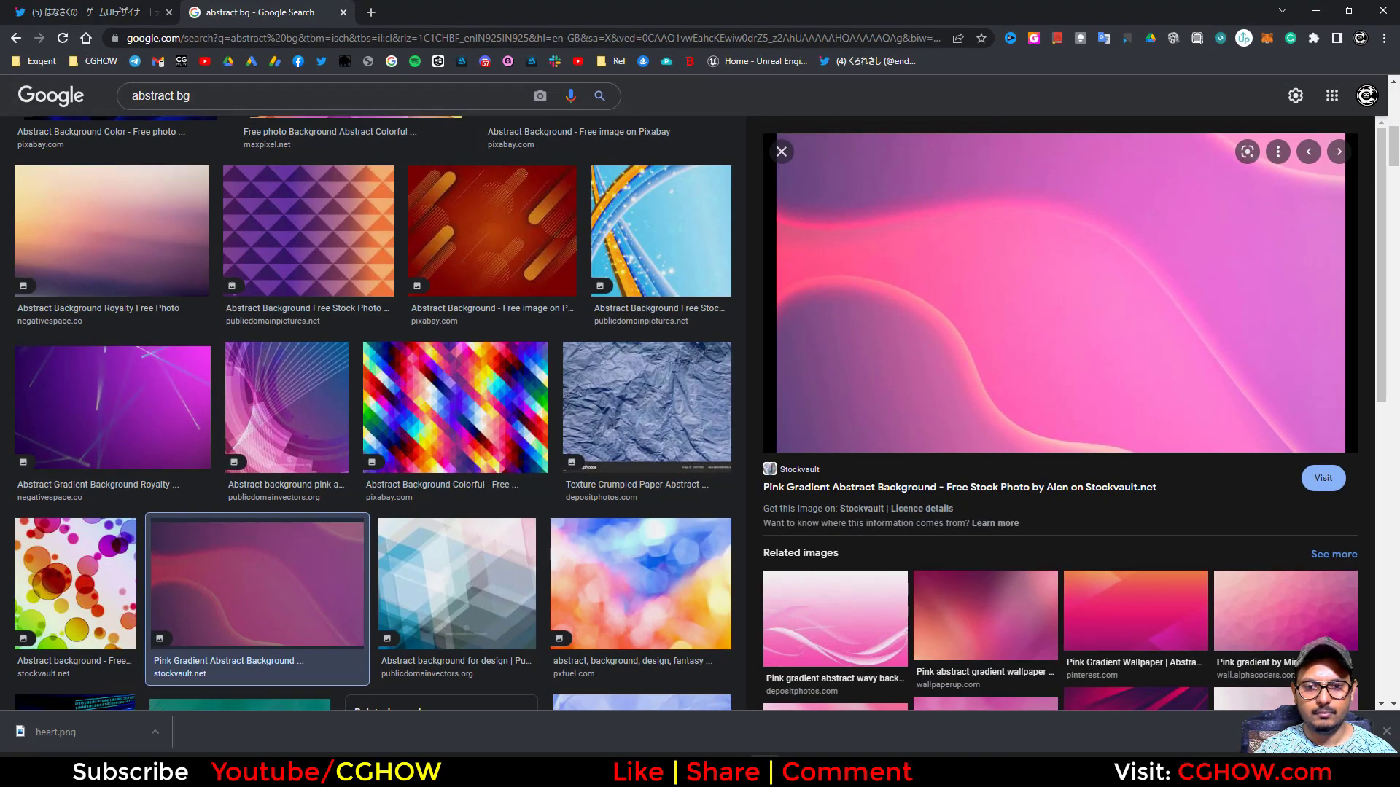
{"action": "left_click", "coordinate": [343, 12]}
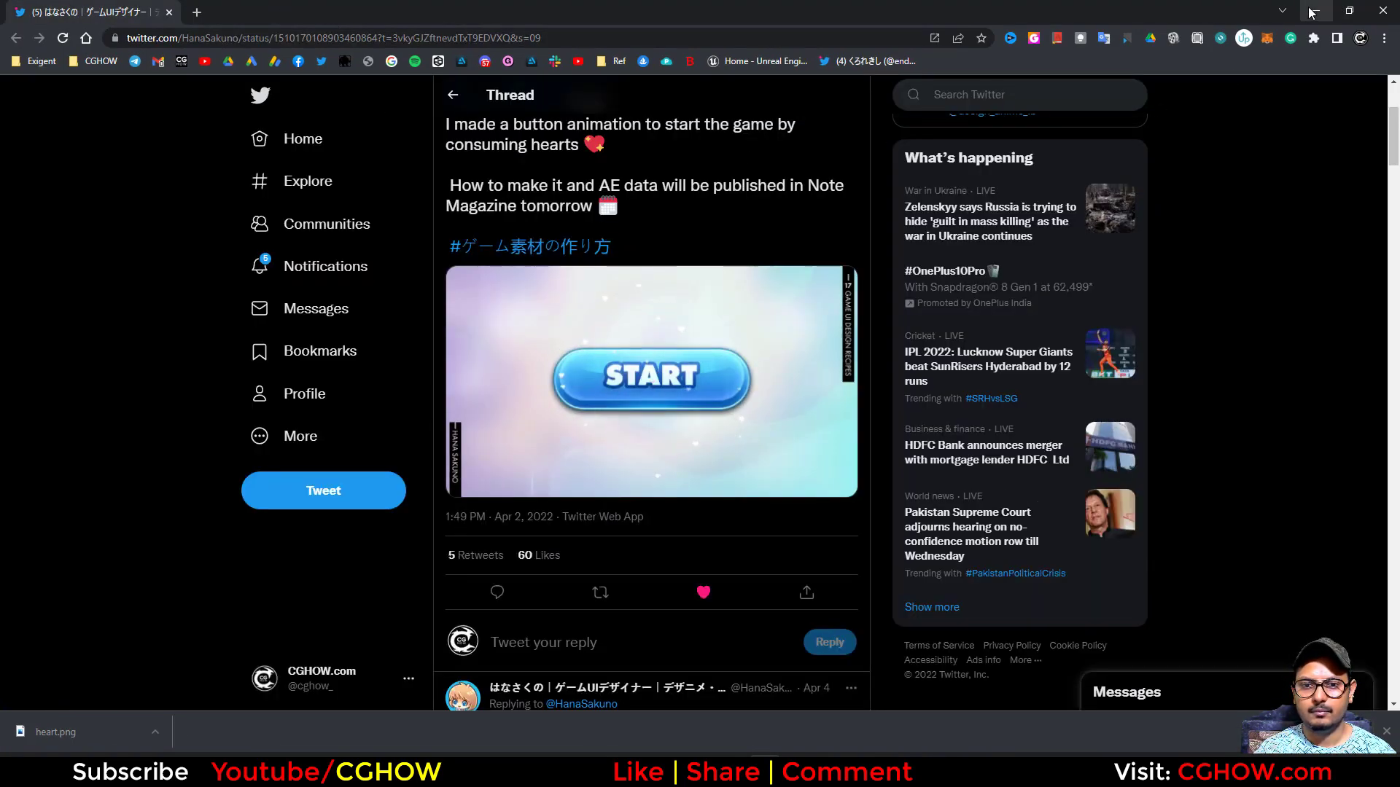
{"action": "left_click", "coordinate": [1313, 12]}
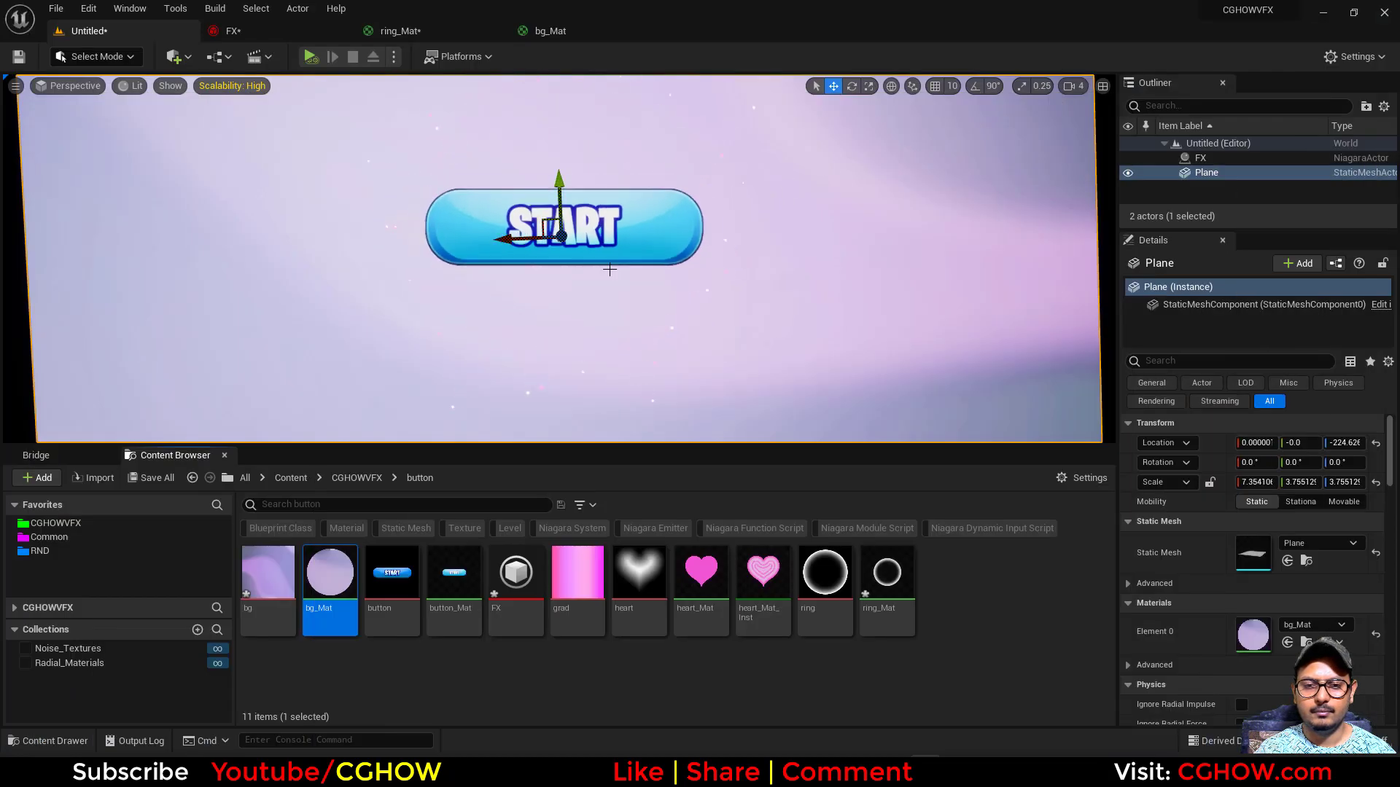
{"action": "scroll", "coordinate": [390, 306], "scroll_direction": "down", "scroll_amount": 1}
{"action": "left_click_drag", "start_coordinate": [390, 307], "coordinate": [394, 300], "text": "alt"}
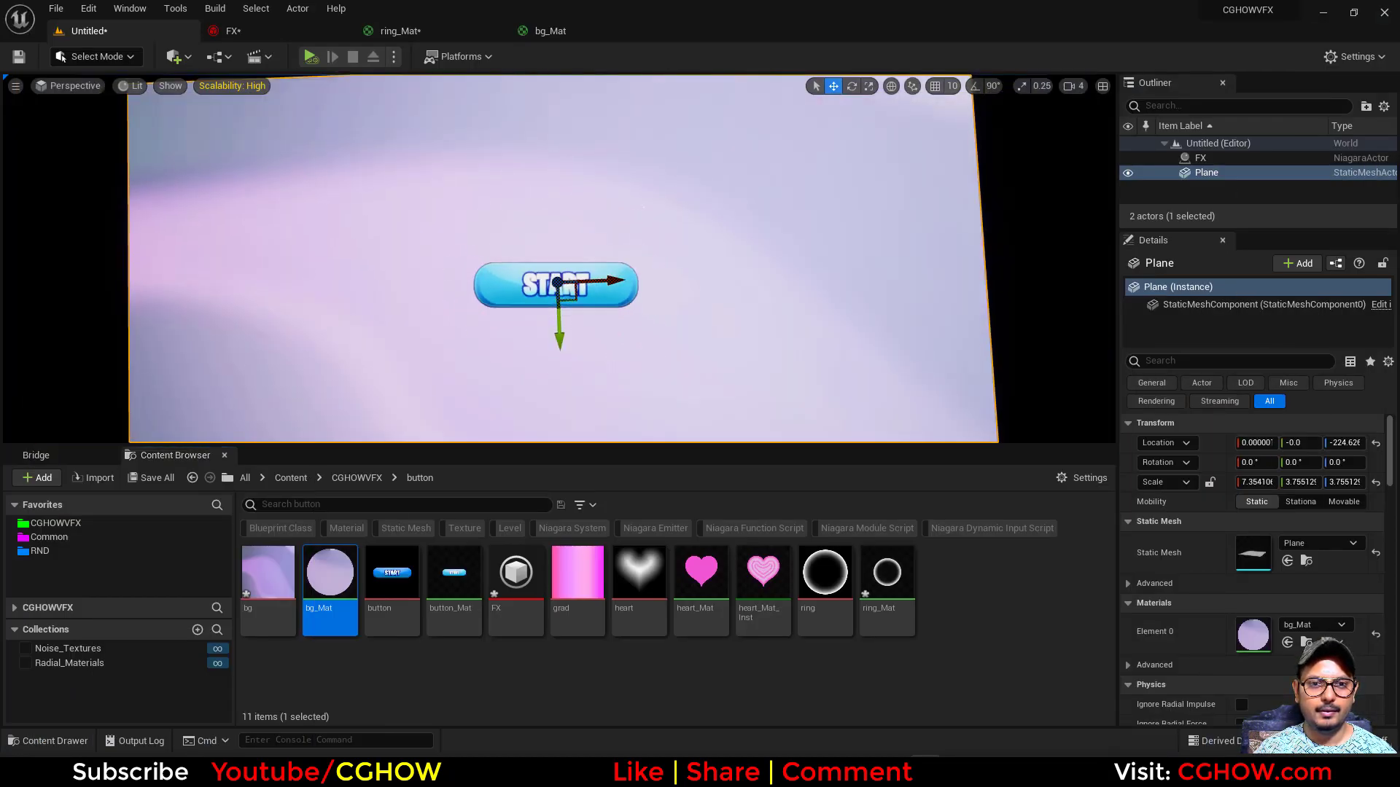
- Add a PostProcessVolume to the level
{"action": "left_click", "coordinate": [175, 57]}
{"action": "mouse_move", "coordinate": [265, 244]}
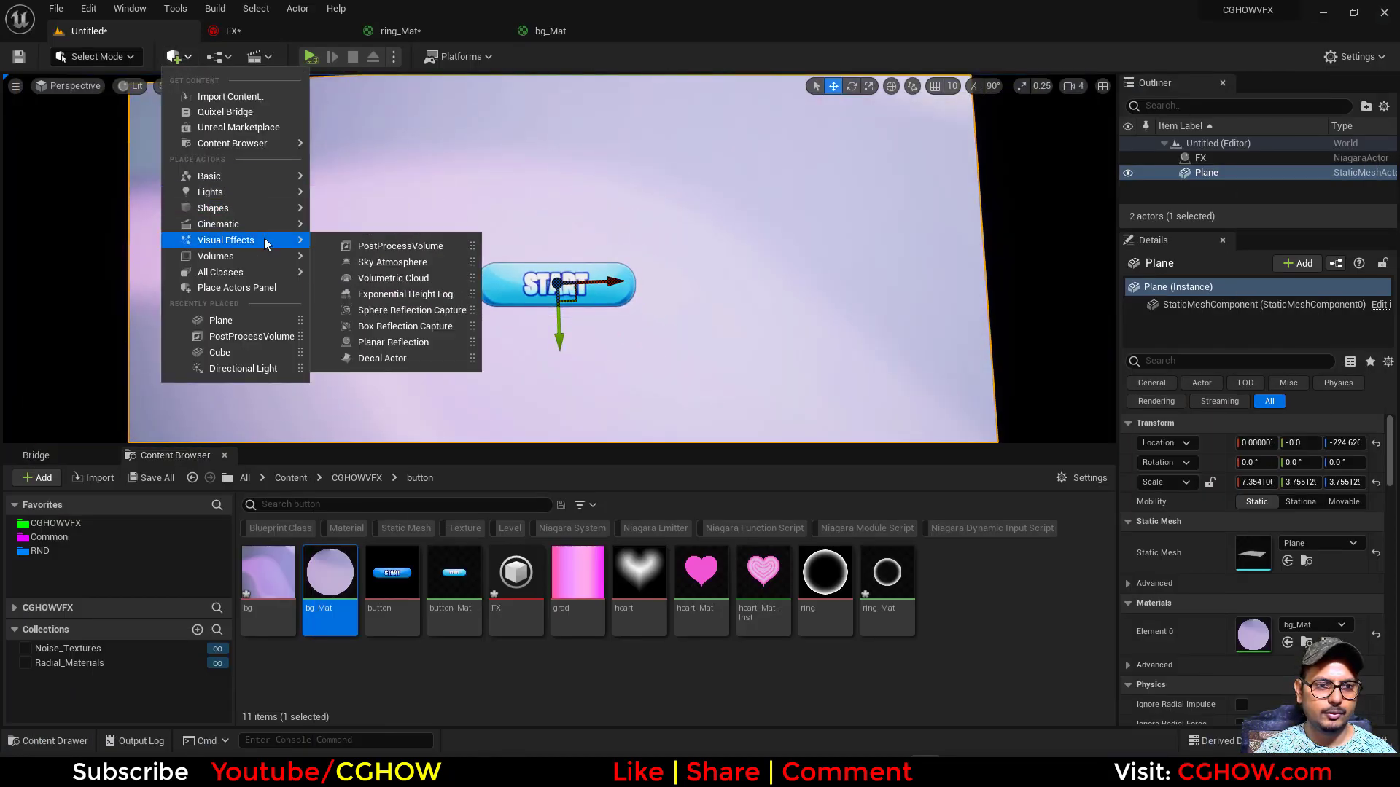
{"action": "left_click", "coordinate": [372, 246]}
- Override the vignette intensity in the PostProcessVolume's image effects and set it to 1.0
{"action": "scroll", "coordinate": [1267, 554], "scroll_direction": "down", "scroll_amount": 10}
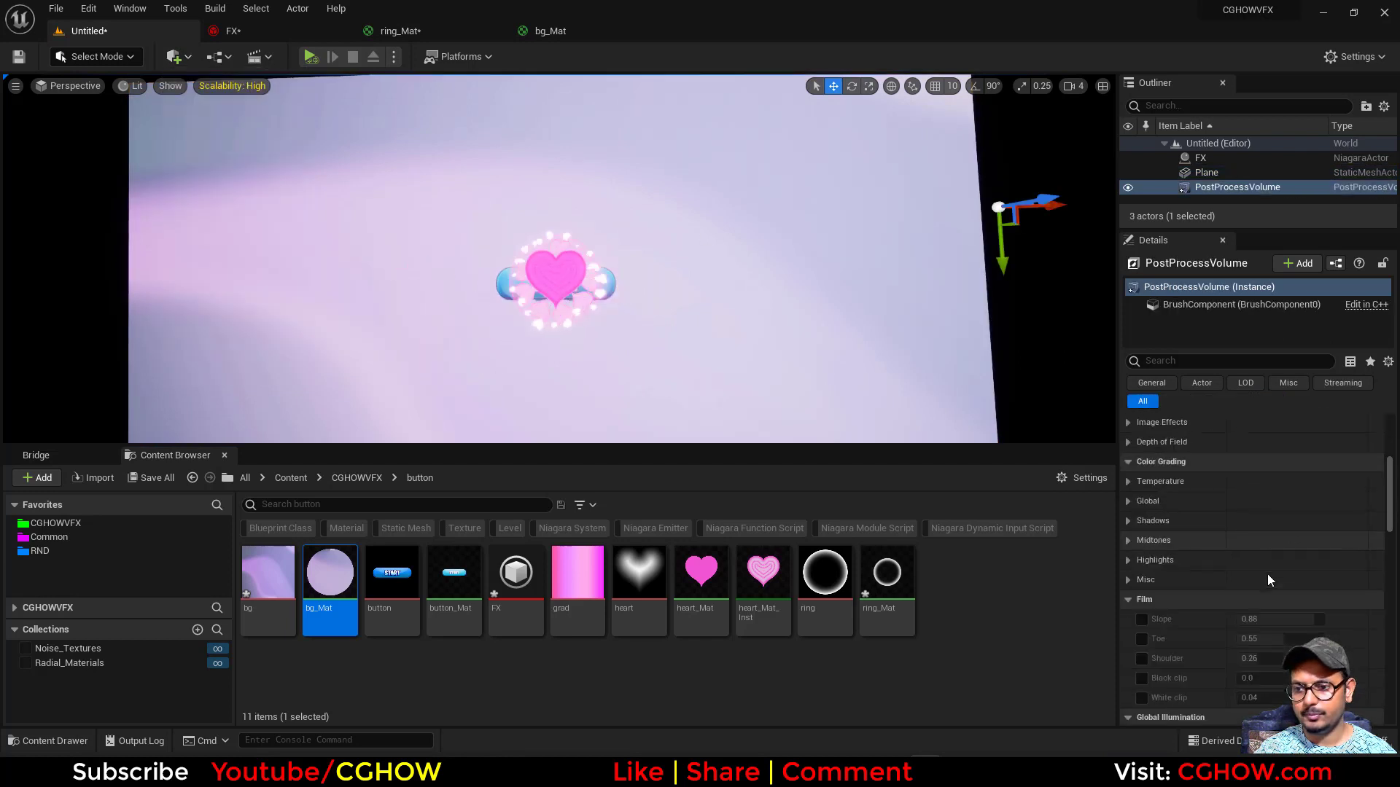
{"action": "scroll", "coordinate": [1254, 546], "scroll_direction": "down", "scroll_amount": 15}
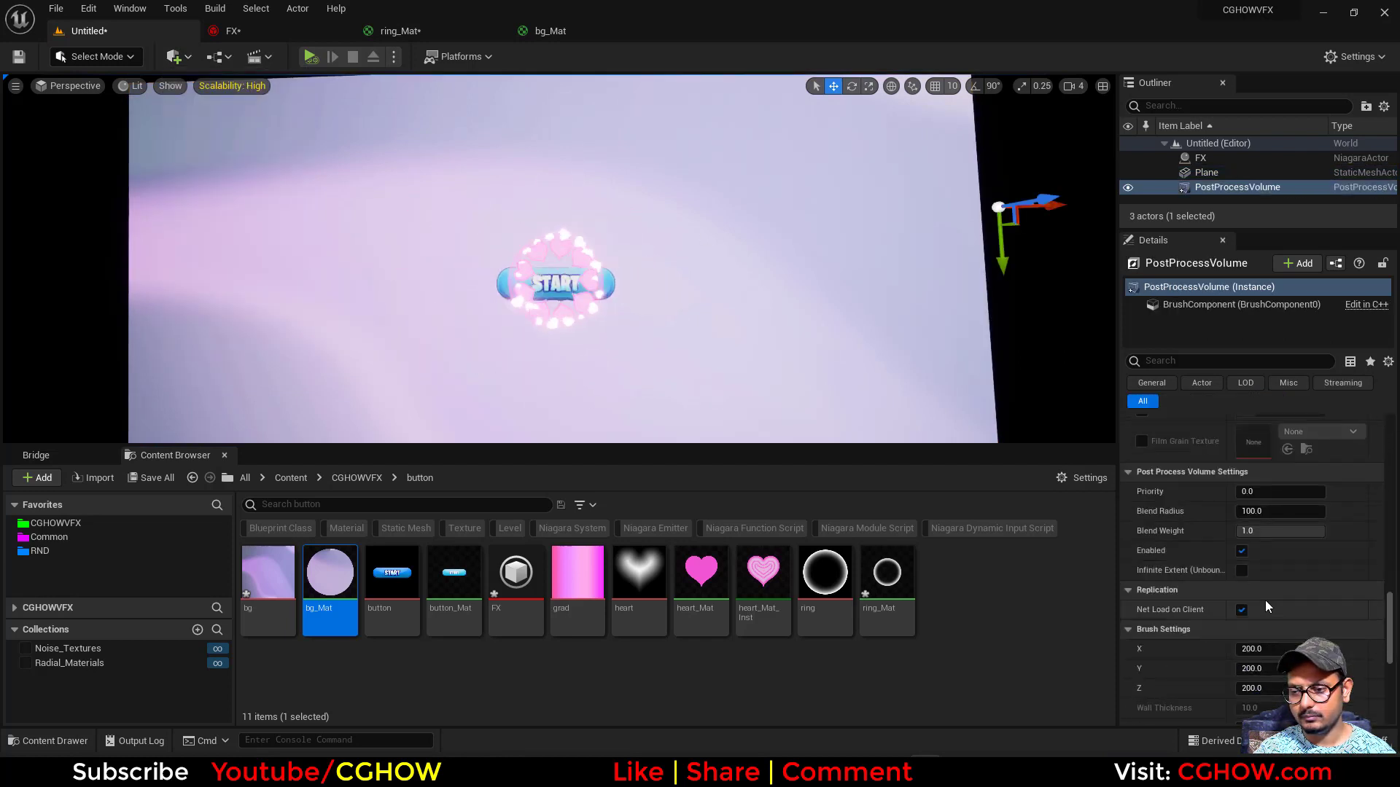
{"action": "scroll", "coordinate": [1166, 561], "scroll_direction": "up", "scroll_amount": 20}
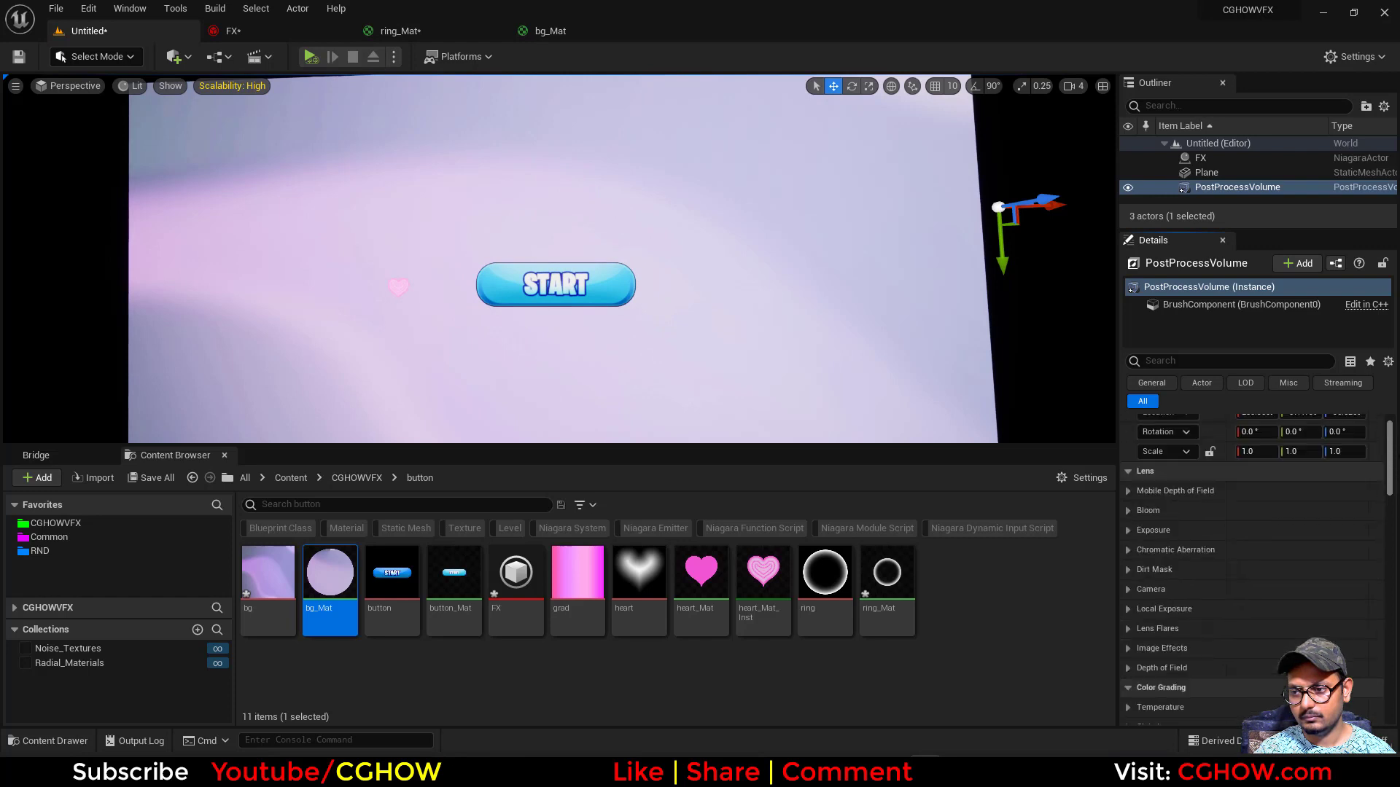
{"action": "scroll", "coordinate": [1127, 584], "scroll_direction": "down", "scroll_amount": 2}
{"action": "left_click", "coordinate": [1127, 609]}
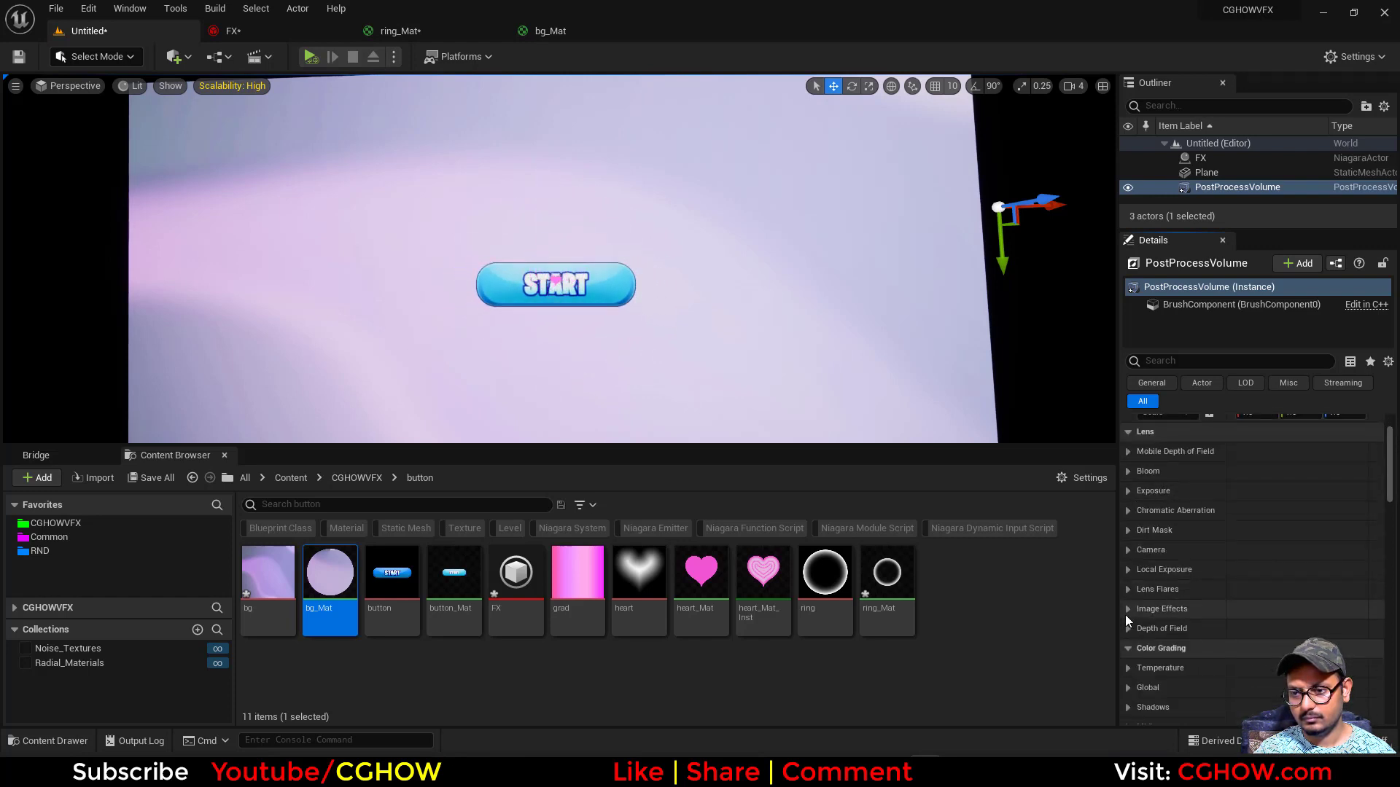
{"action": "left_click_drag", "start_coordinate": [1240, 629], "coordinate": [1283, 630]}
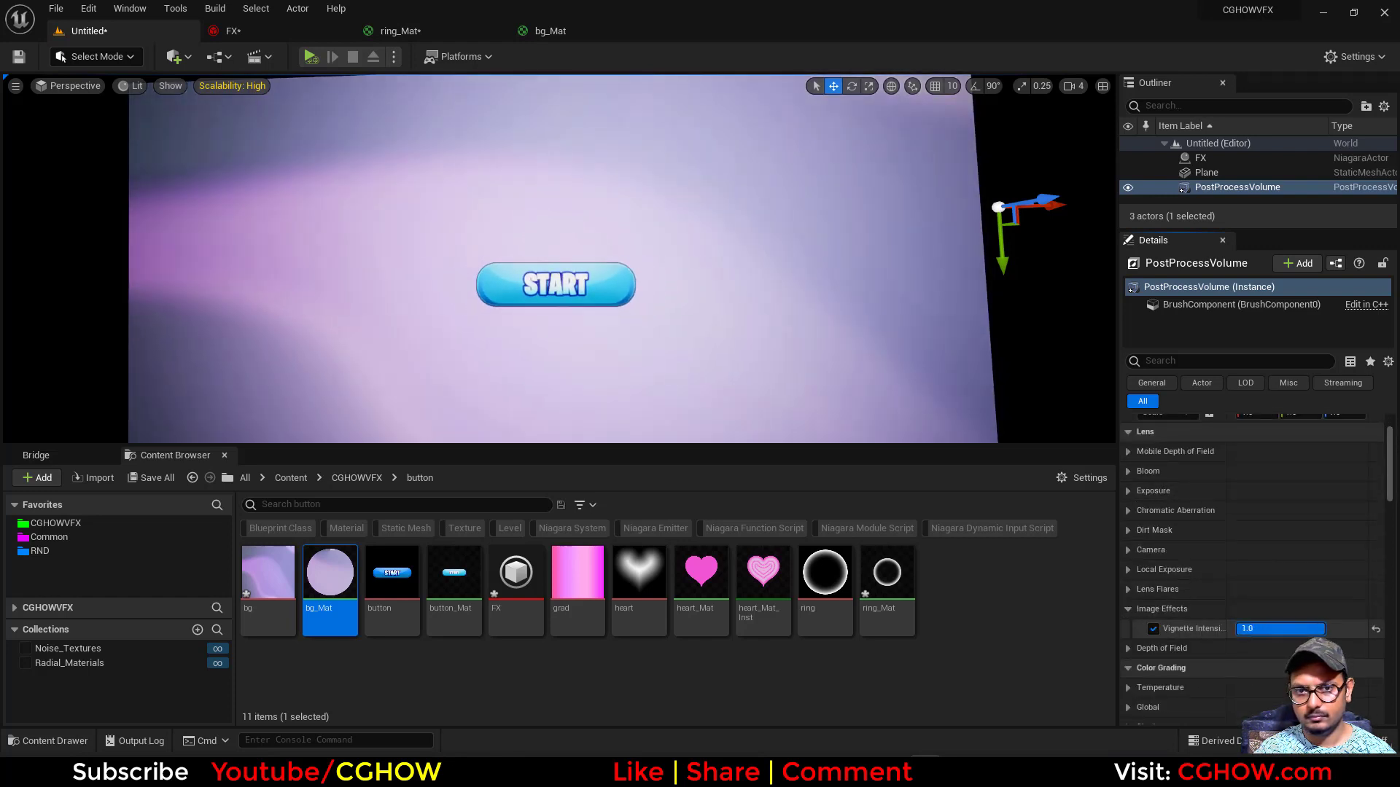
- Switch to Photoshop, darken Layer 2 of bg.psd with a Hue/Saturation lightness of -47 and save the file
{"action": "scroll", "coordinate": [1171, 576], "scroll_direction": "up", "scroll_amount": 2}
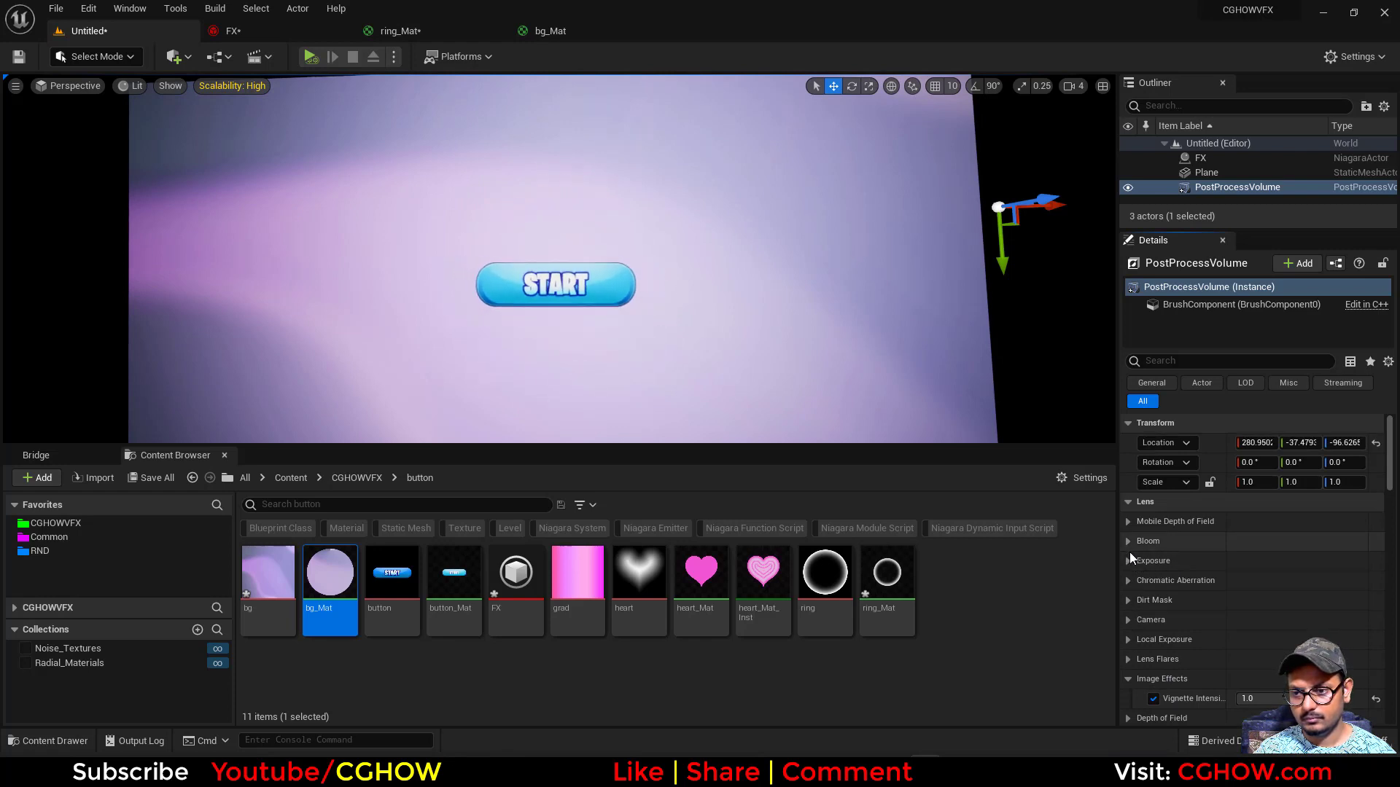
{"action": "scroll", "coordinate": [1142, 630], "scroll_direction": "down", "scroll_amount": 2}
{"action": "scroll", "coordinate": [1145, 640], "scroll_direction": "down", "scroll_amount": 3}
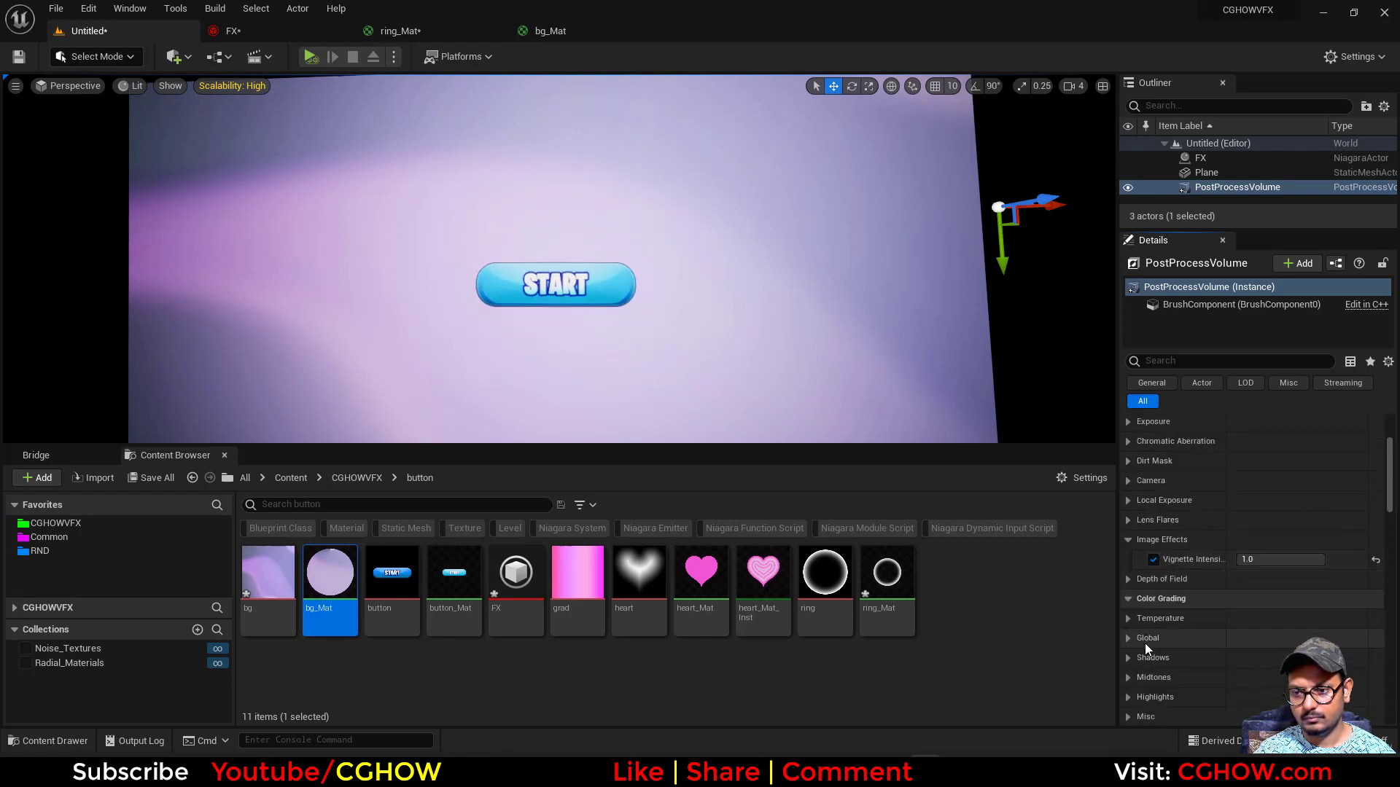
{"action": "scroll", "coordinate": [1158, 635], "scroll_direction": "down", "scroll_amount": 1}
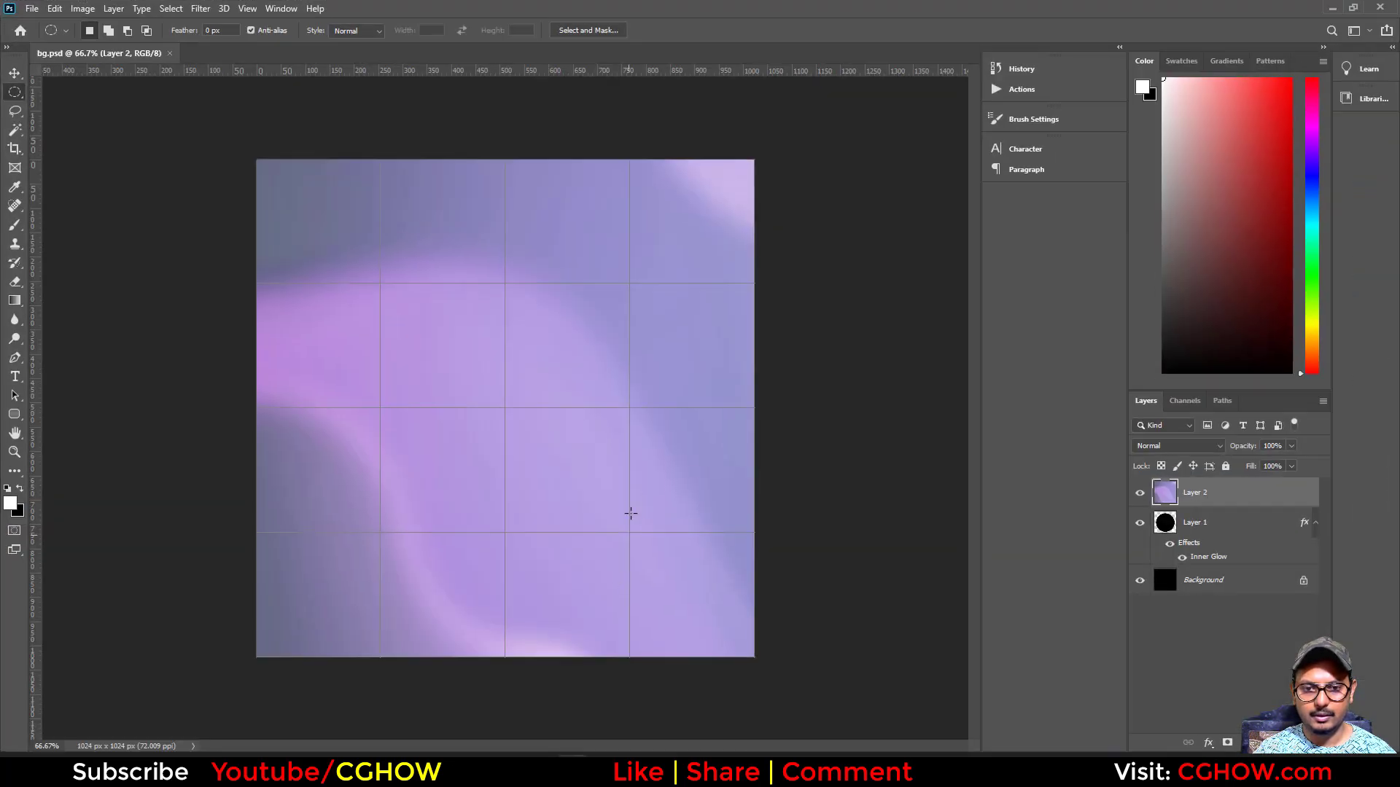
{"action": "key", "text": "ctrl+u"}
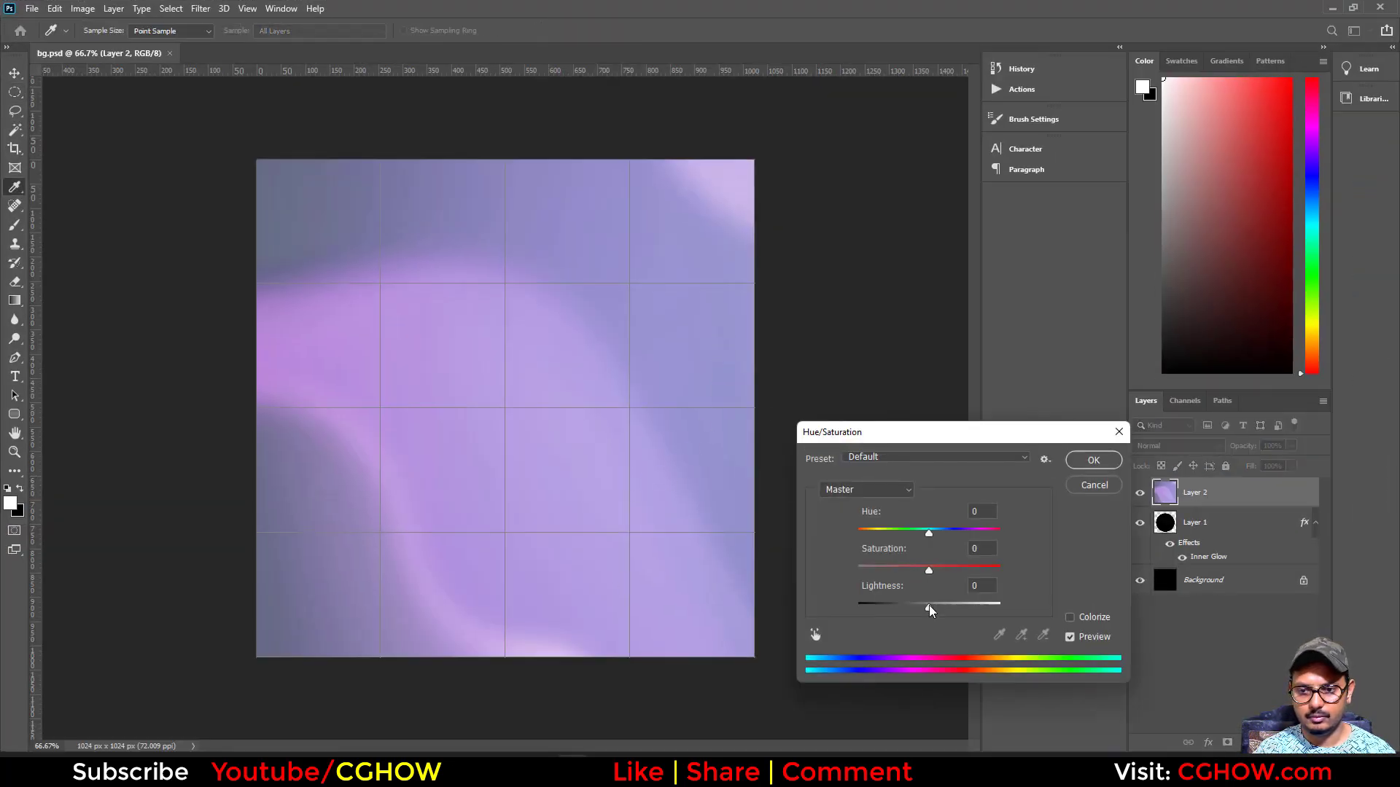
{"action": "left_click_drag", "start_coordinate": [930, 609], "coordinate": [897, 621]}
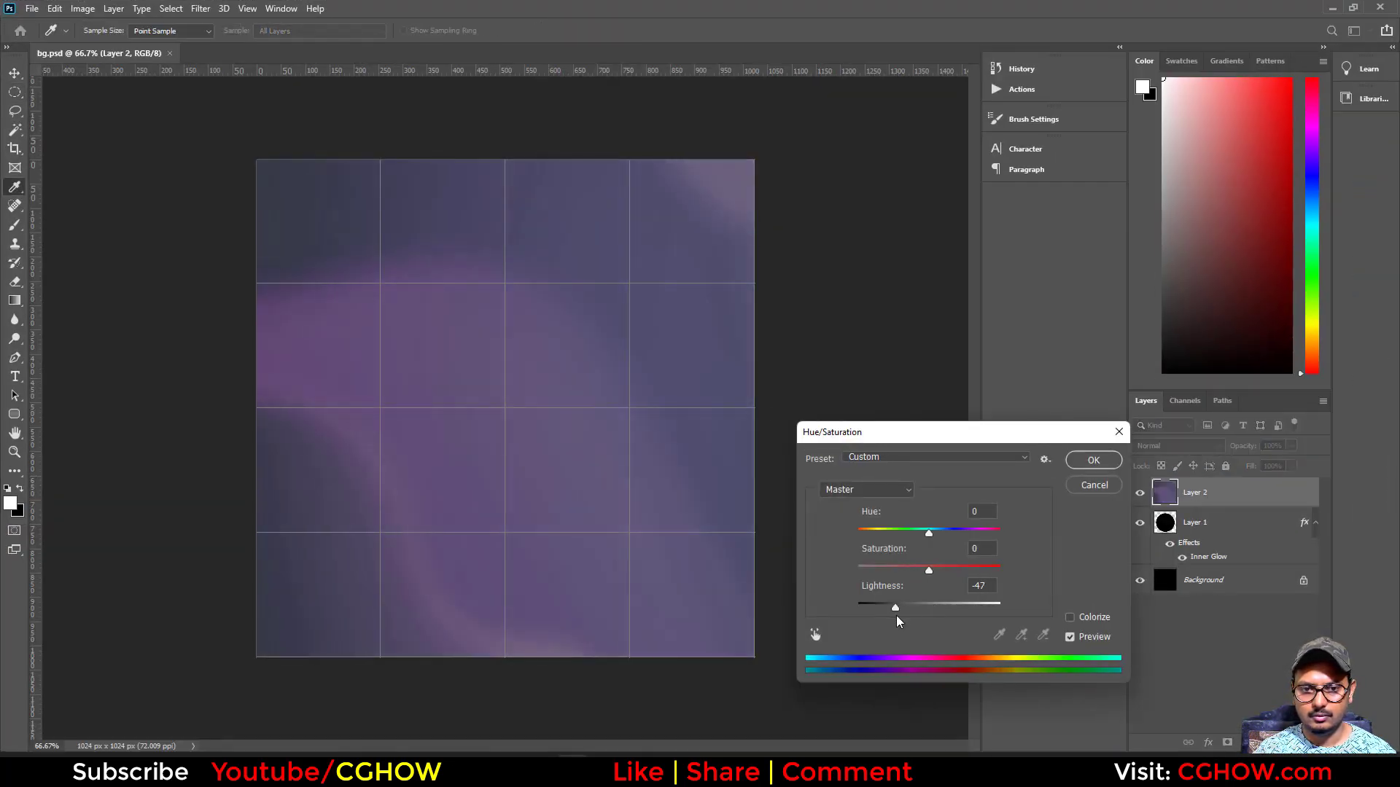
{"action": "left_click", "coordinate": [1093, 461]}
{"action": "key", "text": "ctrl+s"}
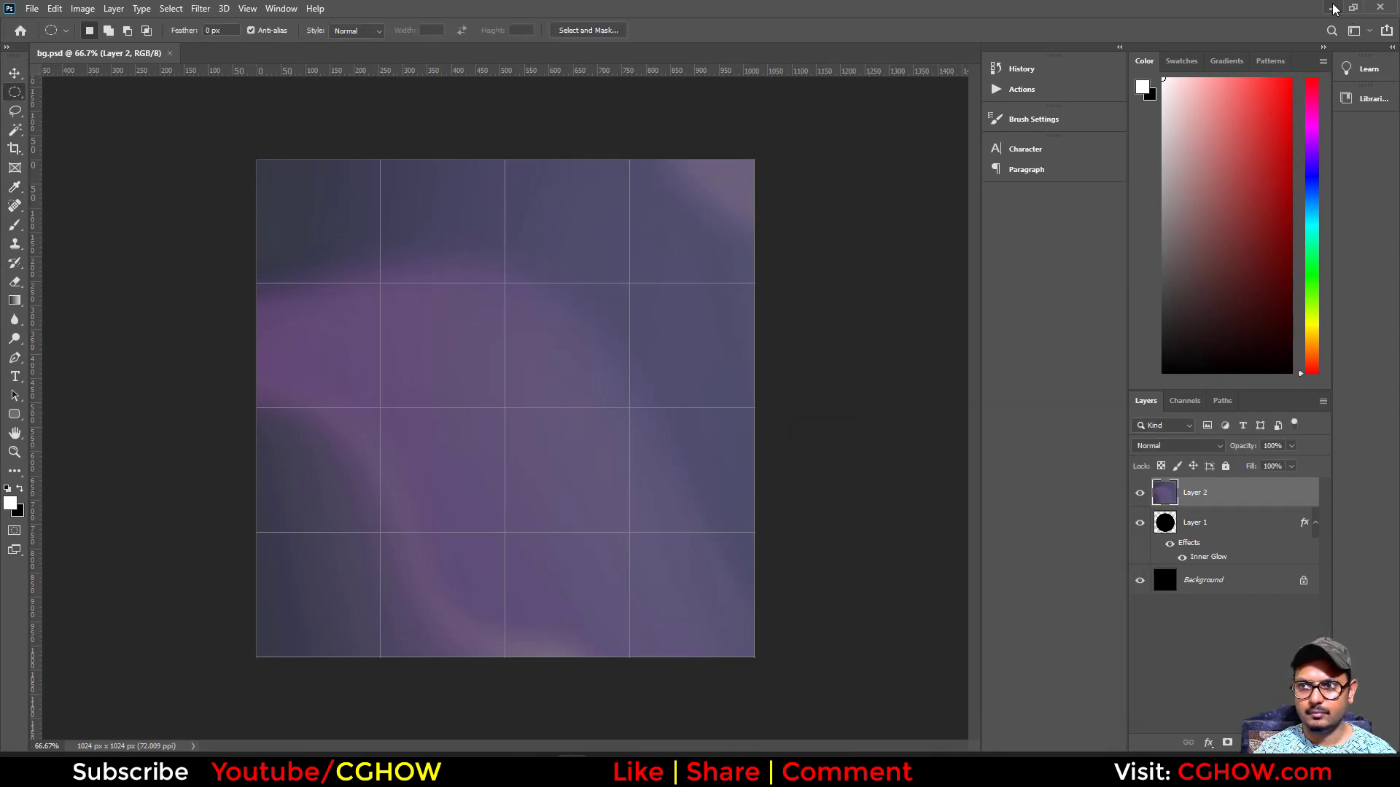
- Return to Unreal and reimport the bg texture from its source file
{"action": "left_click", "coordinate": [1333, 8]}
{"action": "right_click", "coordinate": [266, 576]}
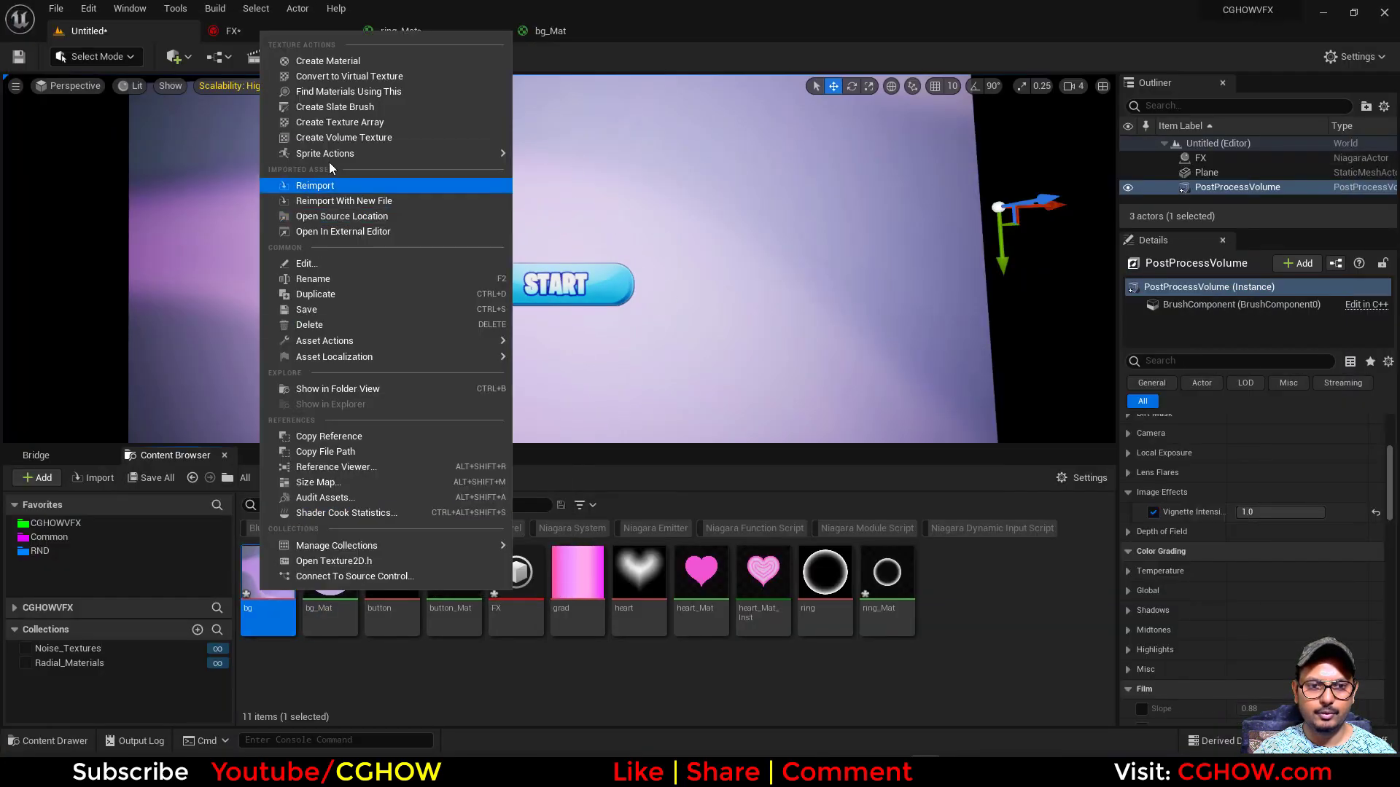
{"action": "left_click", "coordinate": [332, 186]}
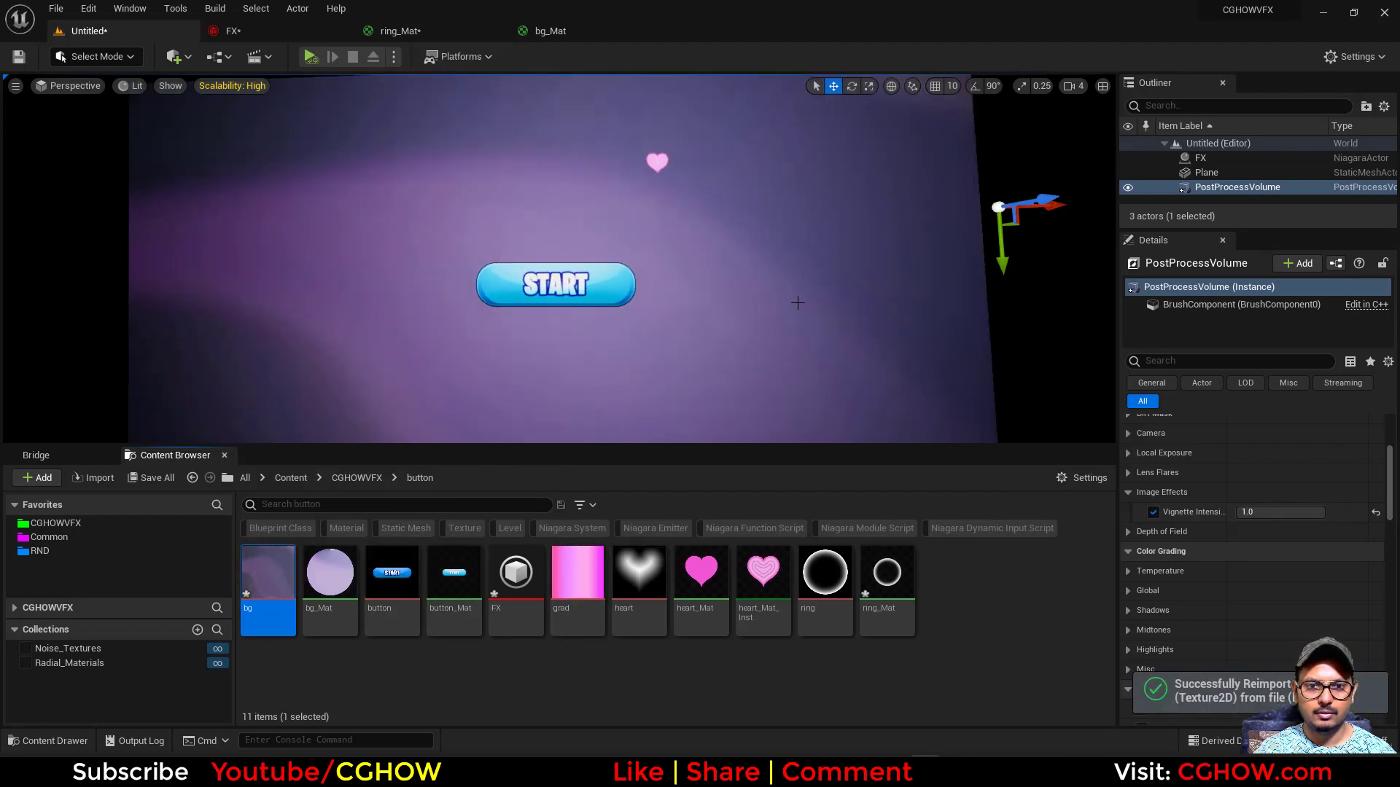
- Enlarge the background plane along X and Y until it fills the fullscreen viewport behind the START button
{"action": "right_click_drag", "start_coordinate": [798, 303], "coordinate": [840, 303], "text": "alt"}
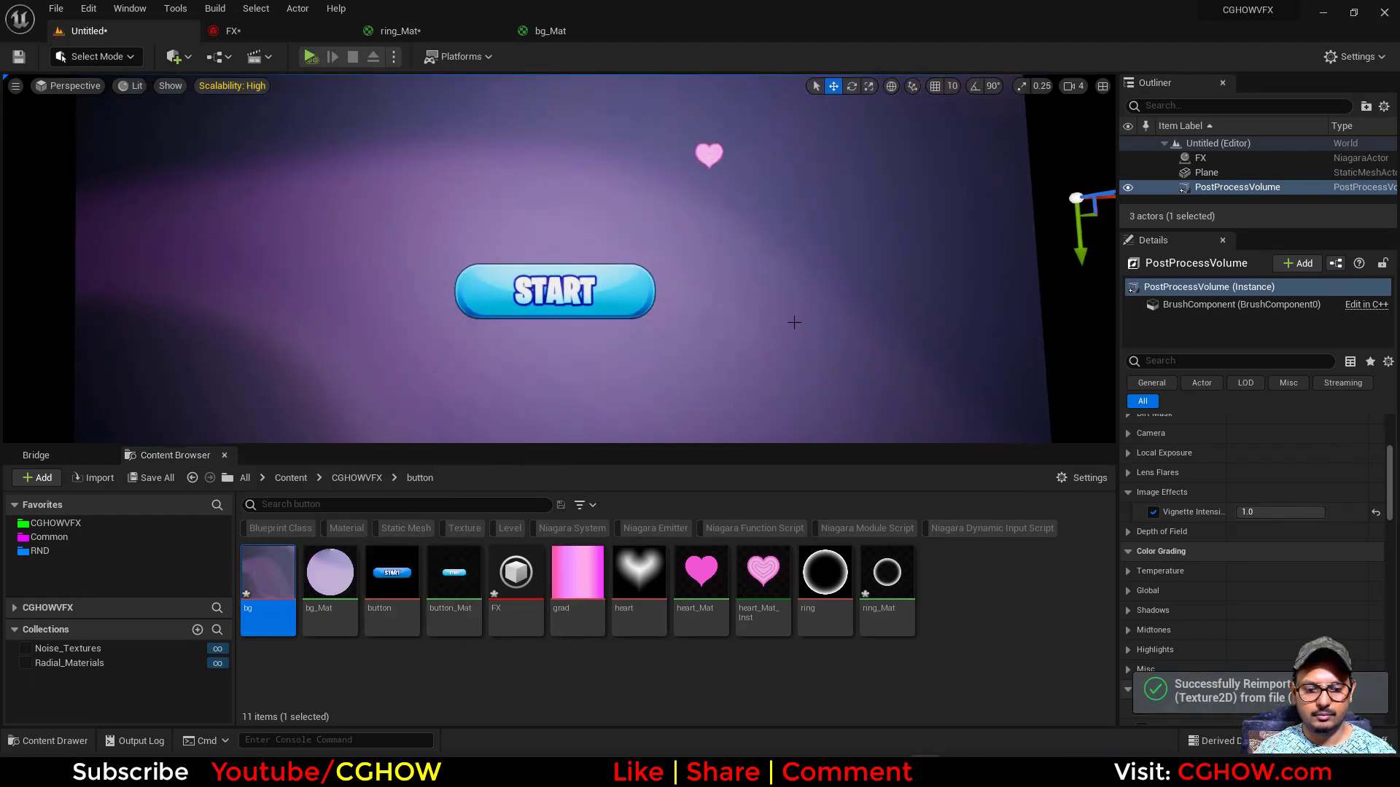
{"action": "key", "text": "F11"}
{"action": "left_click_drag", "start_coordinate": [925, 500], "coordinate": [942, 543], "text": "alt"}
{"action": "right_click_drag", "start_coordinate": [996, 596], "coordinate": [945, 596], "text": "alt"}
{"action": "middle_click_drag", "start_coordinate": [996, 595], "coordinate": [945, 554], "text": "alt"}
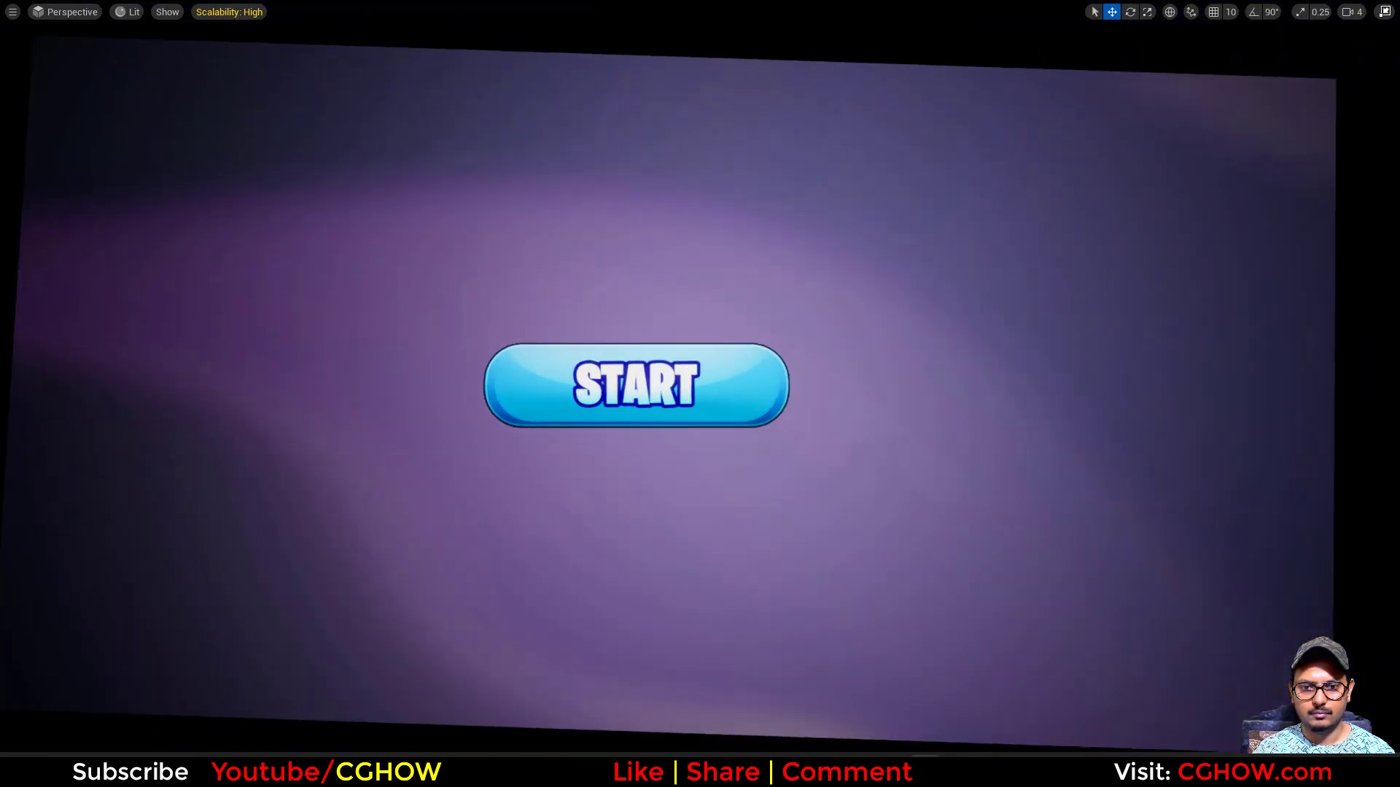
{"action": "left_click_drag", "start_coordinate": [1066, 494], "coordinate": [1074, 501], "text": "alt"}
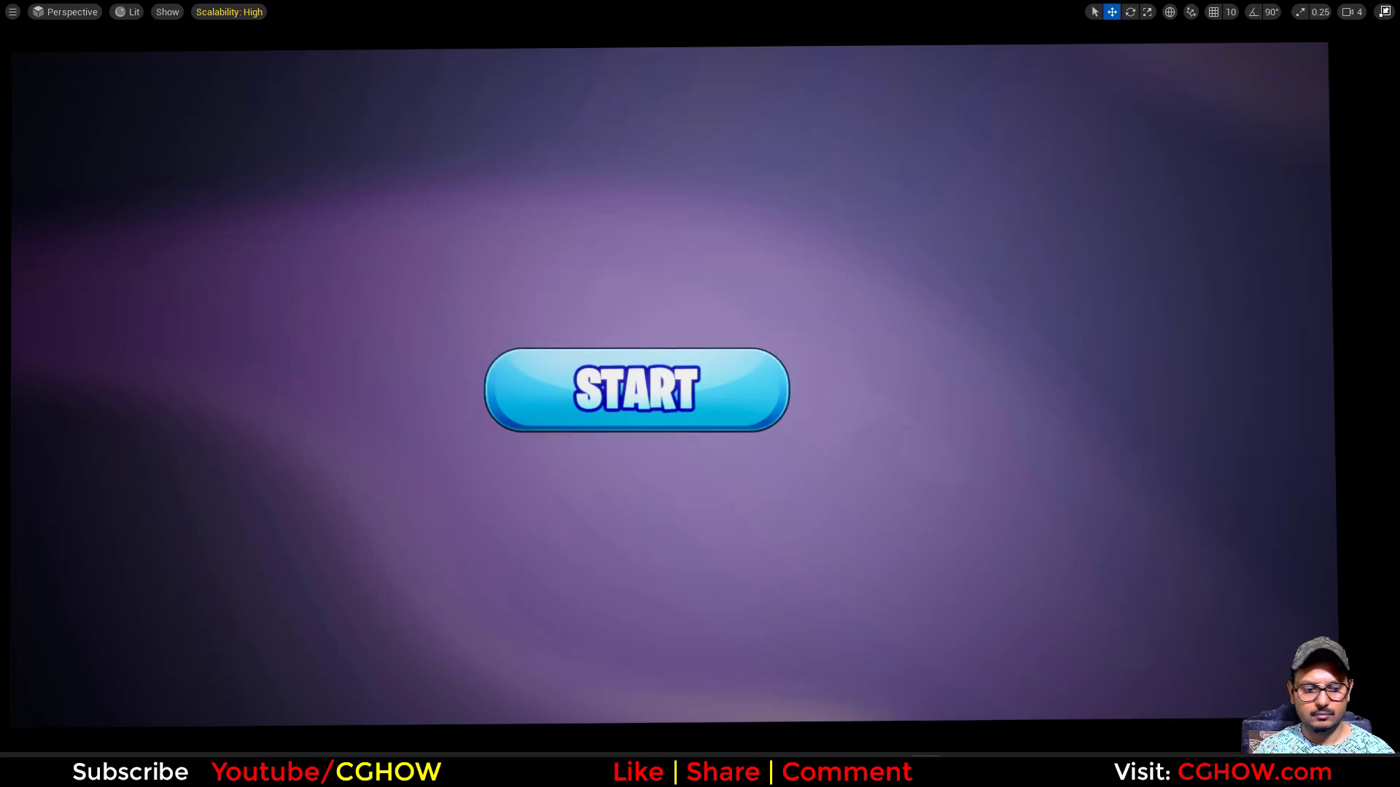
{"action": "left_click", "coordinate": [700, 474]}
{"action": "key", "text": "r"}
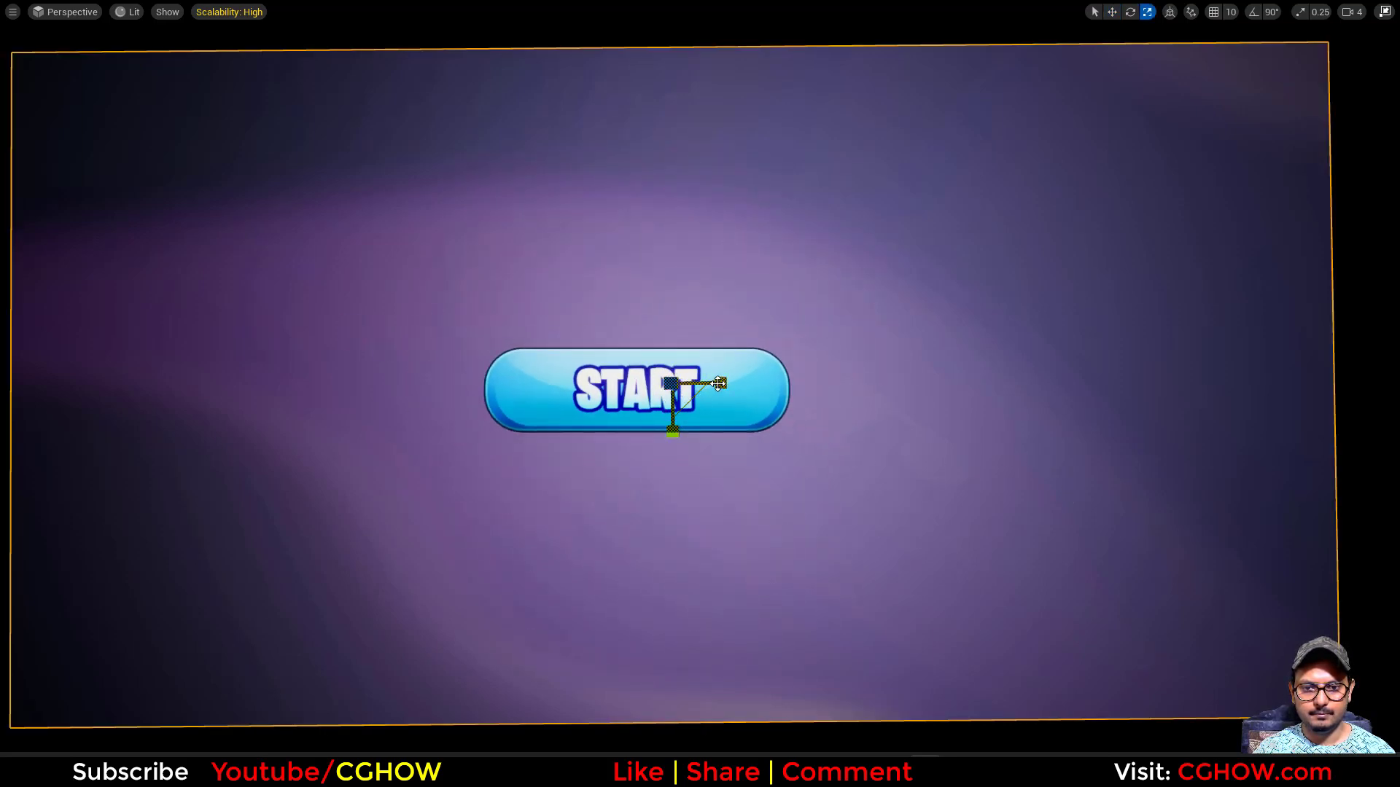
{"action": "left_click_drag", "start_coordinate": [718, 383], "coordinate": [762, 383]}
{"action": "left_click_drag", "start_coordinate": [672, 433], "coordinate": [672, 467]}
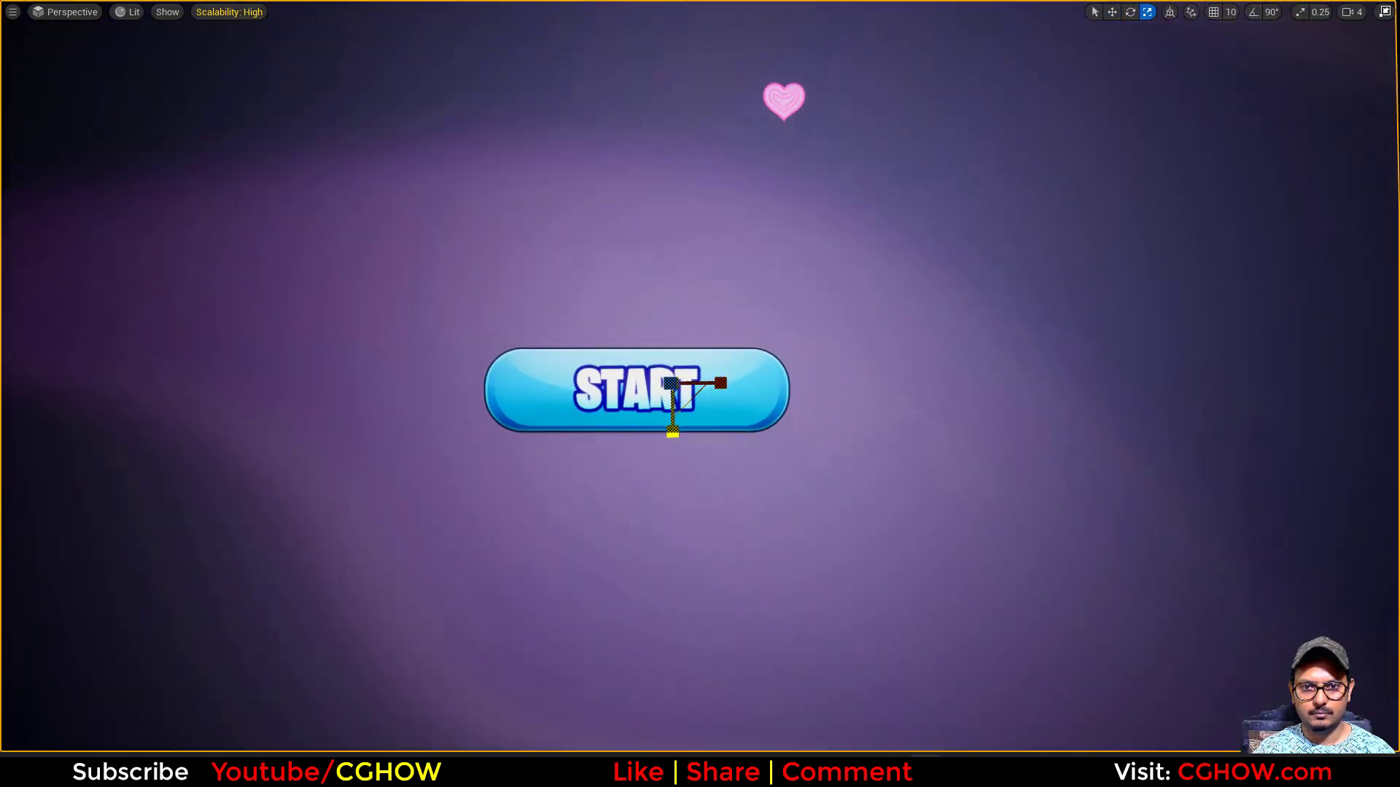
- Preview the START button effect in game view without editor overlays and return to the normal editor layout
{"action": "key", "text": "g"}
{"action": "key", "text": "g"}
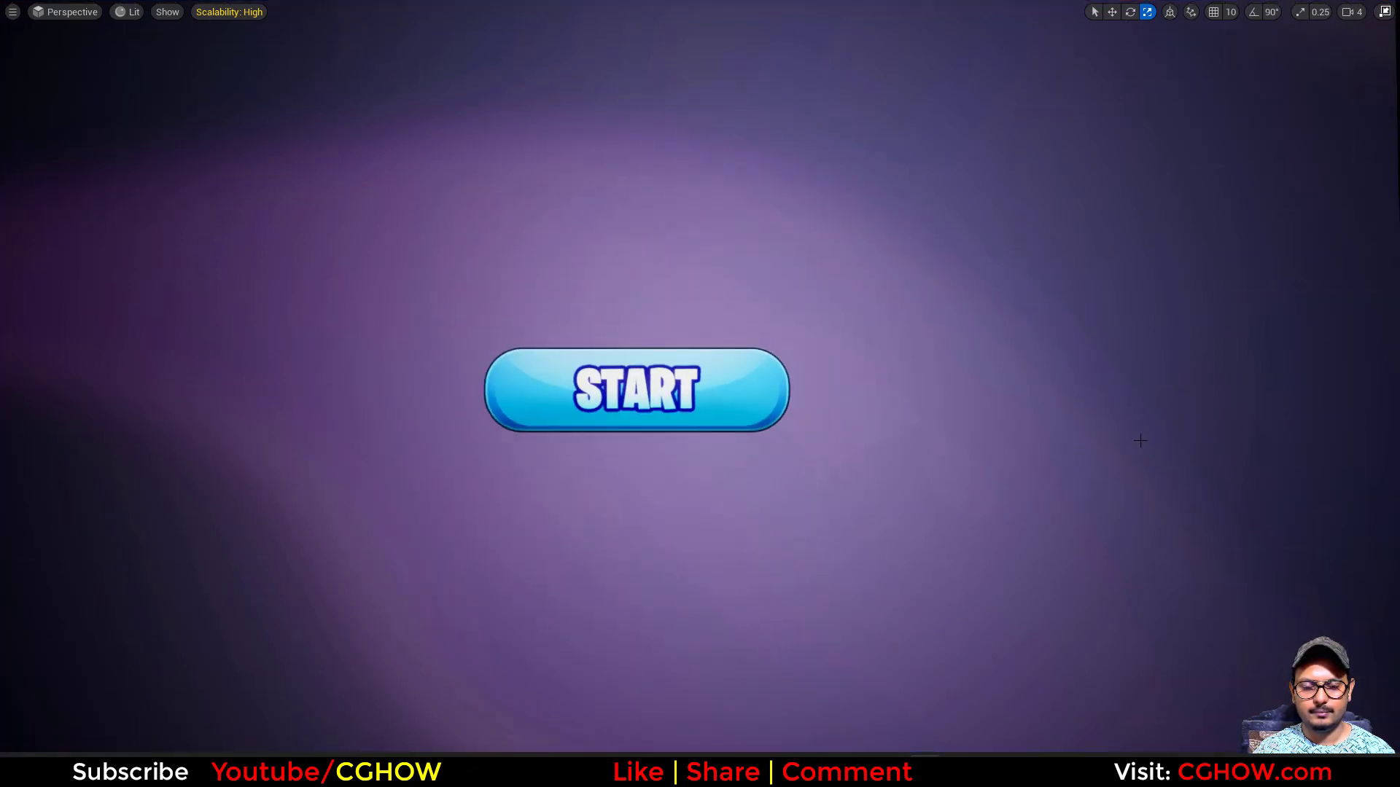
{"action": "key", "text": "F11"}
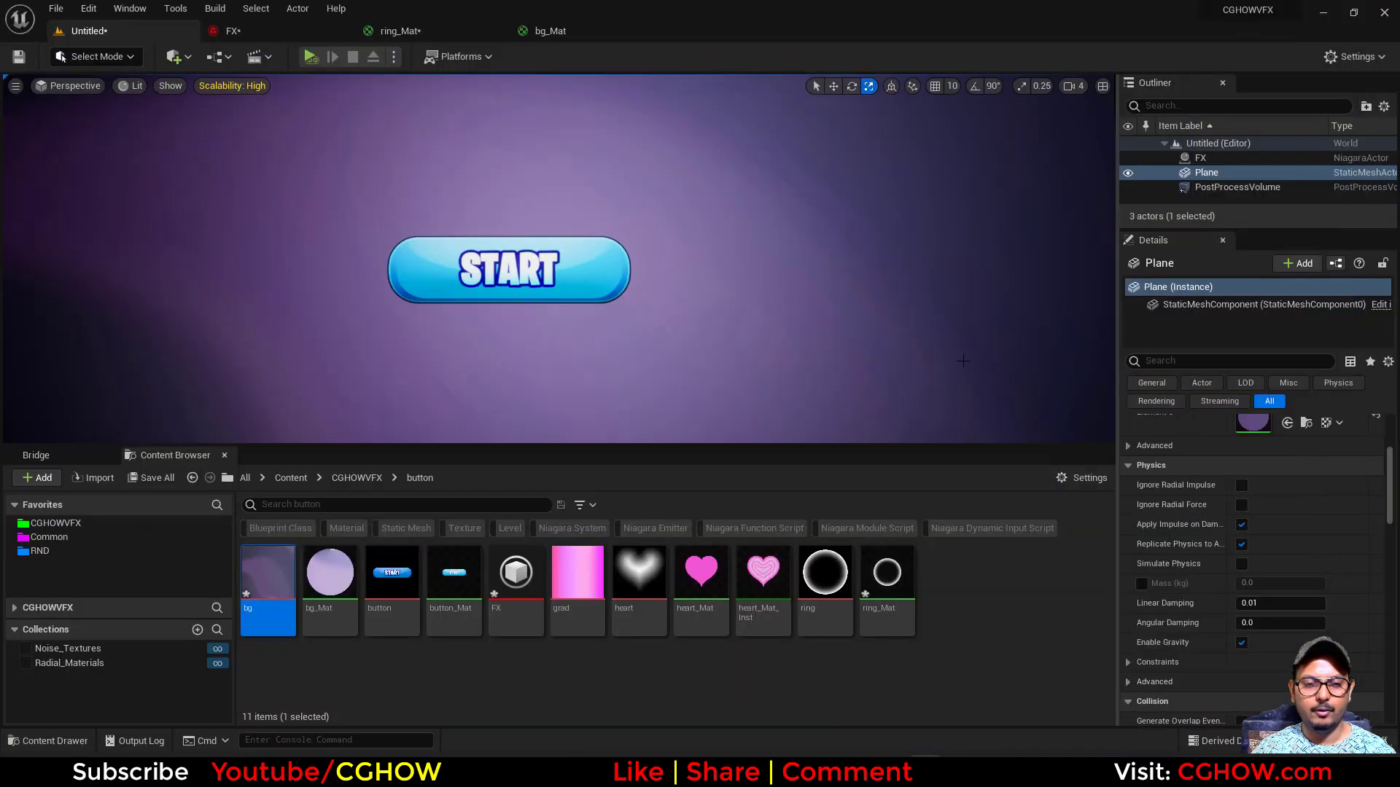
- Open heart_Mat and move its output, Particle Color and Multiply nodes away from the Texture Sample to free up space
{"action": "left_click", "coordinate": [722, 616]}
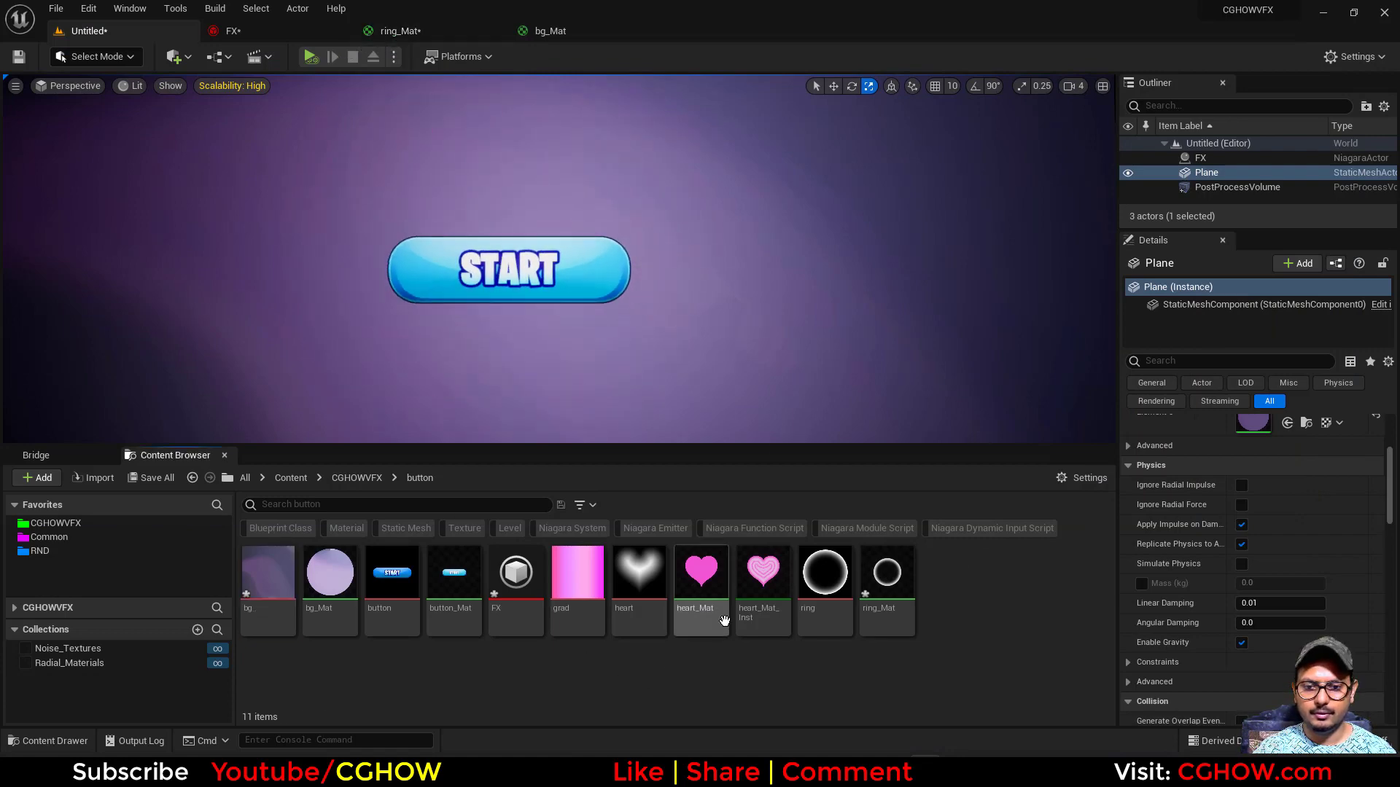
{"action": "double_click", "coordinate": [728, 617]}
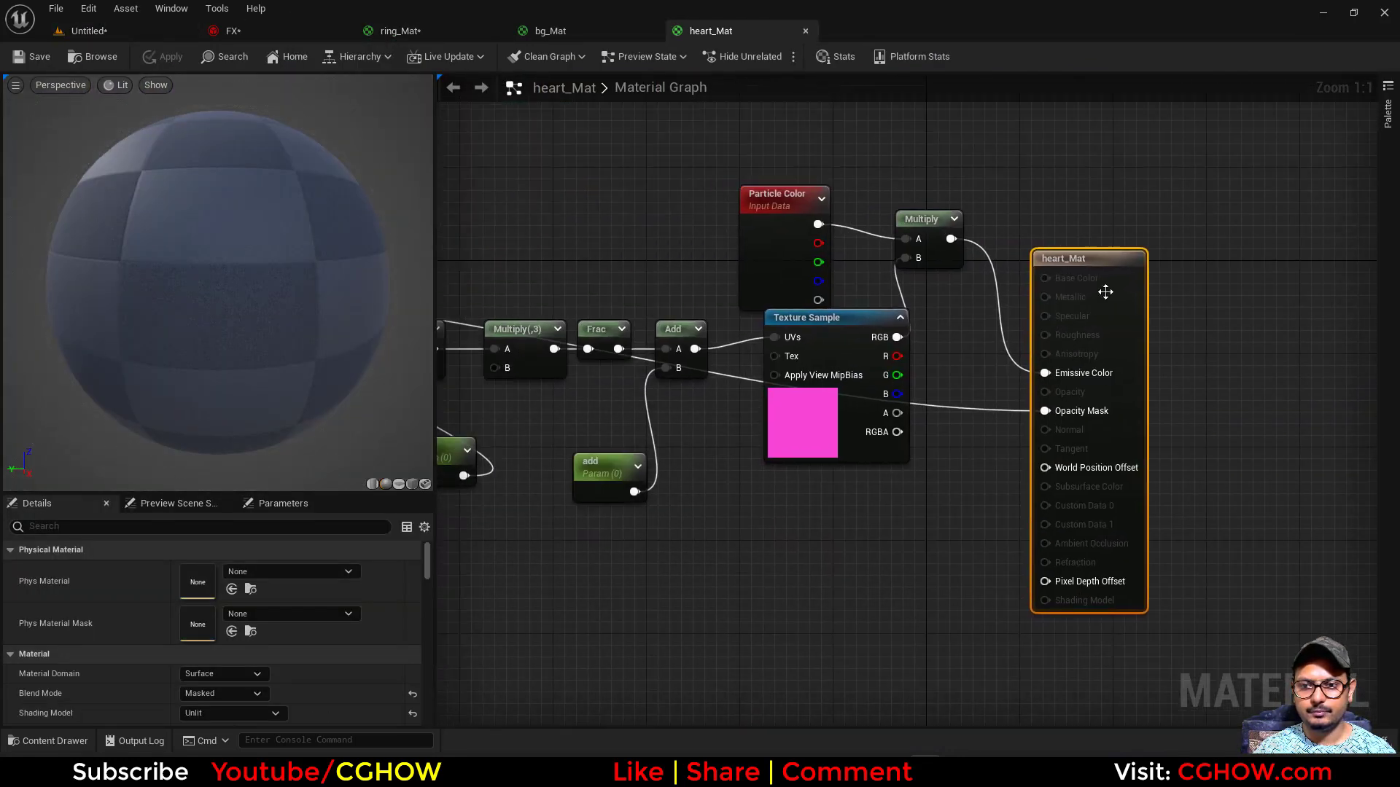
{"action": "left_click_drag", "start_coordinate": [1105, 292], "coordinate": [1292, 210]}
{"action": "left_click_drag", "start_coordinate": [996, 157], "coordinate": [804, 247]}
{"action": "left_click_drag", "start_coordinate": [792, 250], "coordinate": [980, 140]}
{"action": "right_click_drag", "start_coordinate": [980, 311], "coordinate": [897, 439]}
- Insert a Desaturation node between the Texture Sample's RGB output and the Multiply node's B input
{"action": "right_click", "coordinate": [897, 439]}
{"action": "type", "text": "des"}
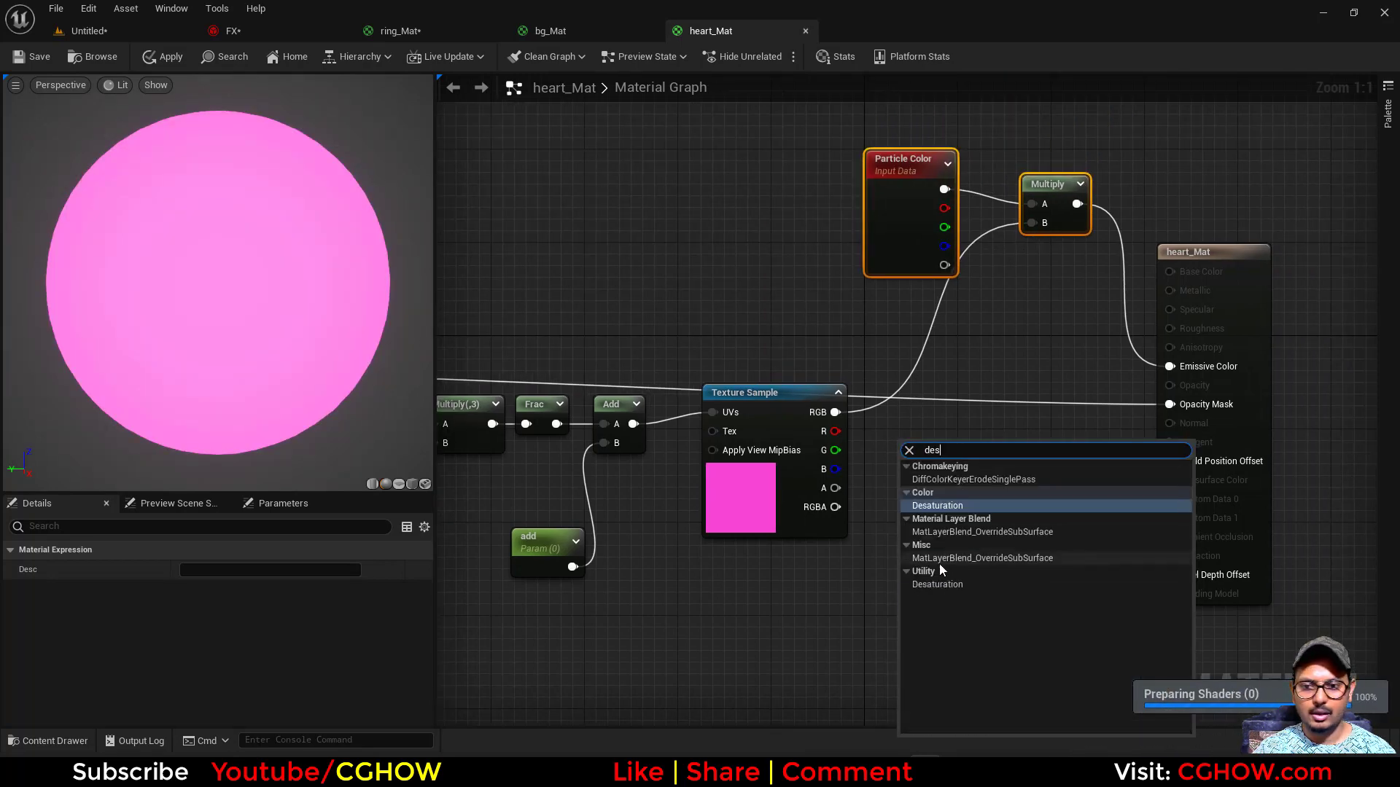
{"action": "left_click", "coordinate": [934, 506]}
{"action": "left_click_drag", "start_coordinate": [835, 412], "coordinate": [1031, 223]}
- Connect a constant of -1 to the Desaturation node's Fraction input
{"action": "left_click", "coordinate": [824, 564]}
{"action": "left_click_drag", "start_coordinate": [853, 593], "coordinate": [909, 489]}
{"action": "left_click", "coordinate": [209, 570]}
{"action": "type", "text": "-1"}
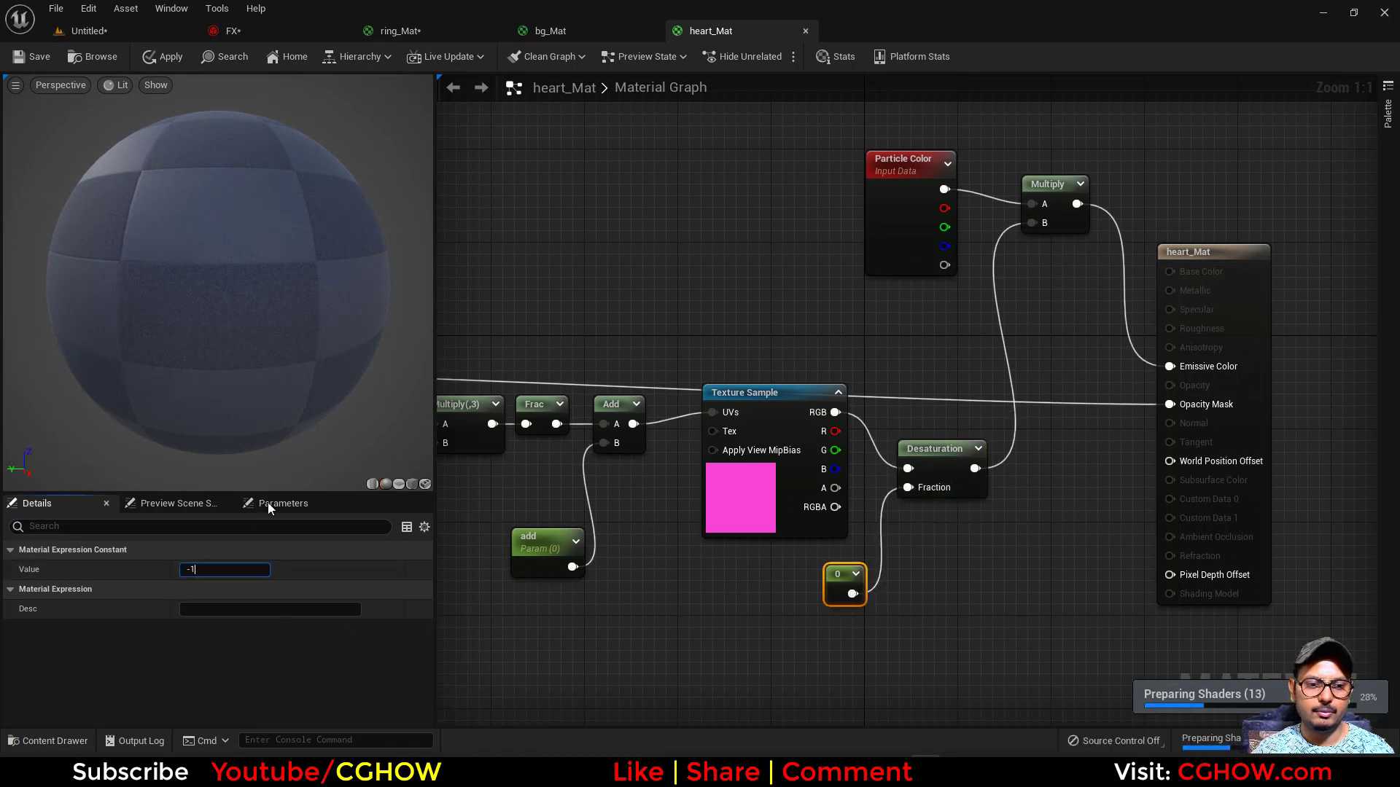
{"action": "key", "text": "Return"}
- Show the material preview on a plane, save heart_Mat and return to the level
{"action": "left_click", "coordinate": [399, 484]}
{"action": "left_click_drag", "start_coordinate": [361, 451], "coordinate": [357, 427]}
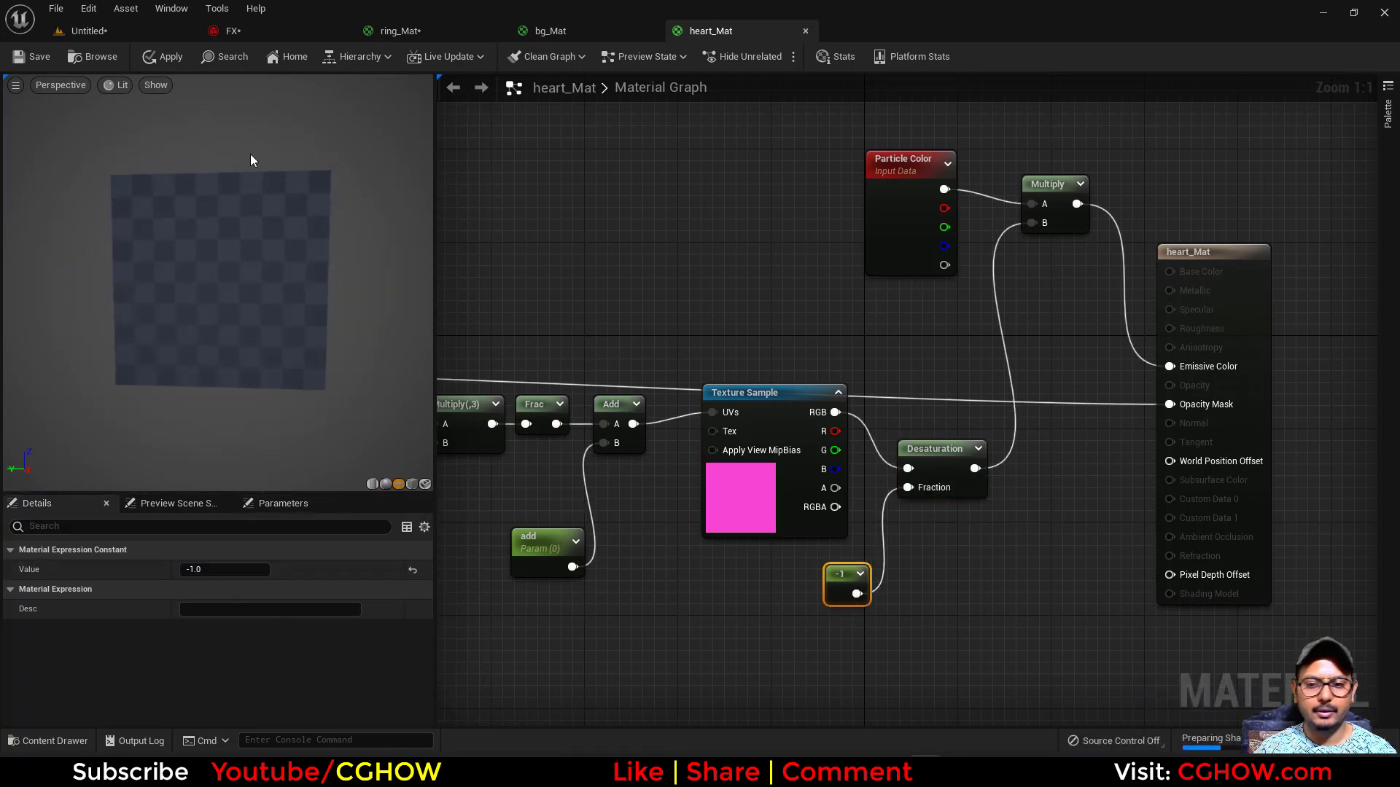
{"action": "left_click", "coordinate": [33, 56]}
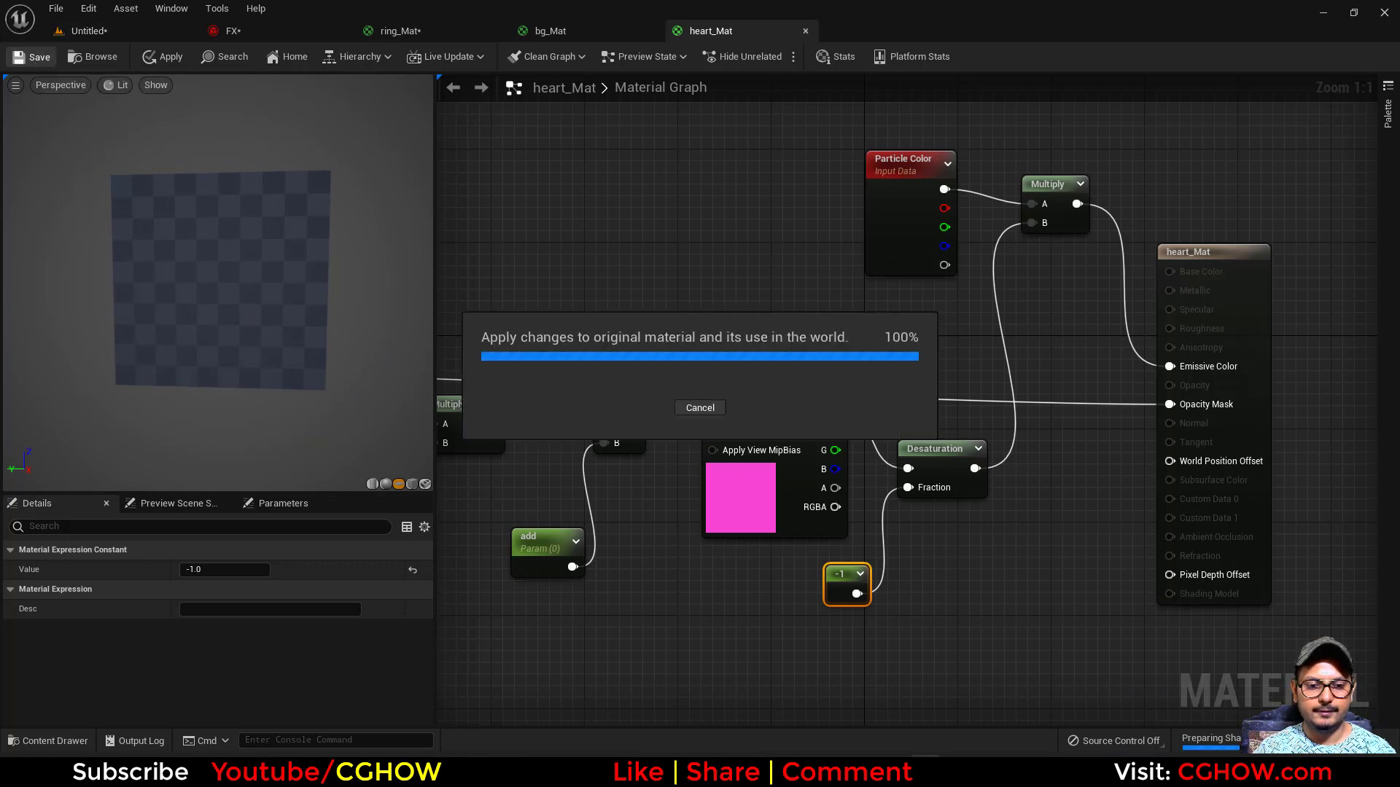
{"action": "left_click", "coordinate": [134, 31]}
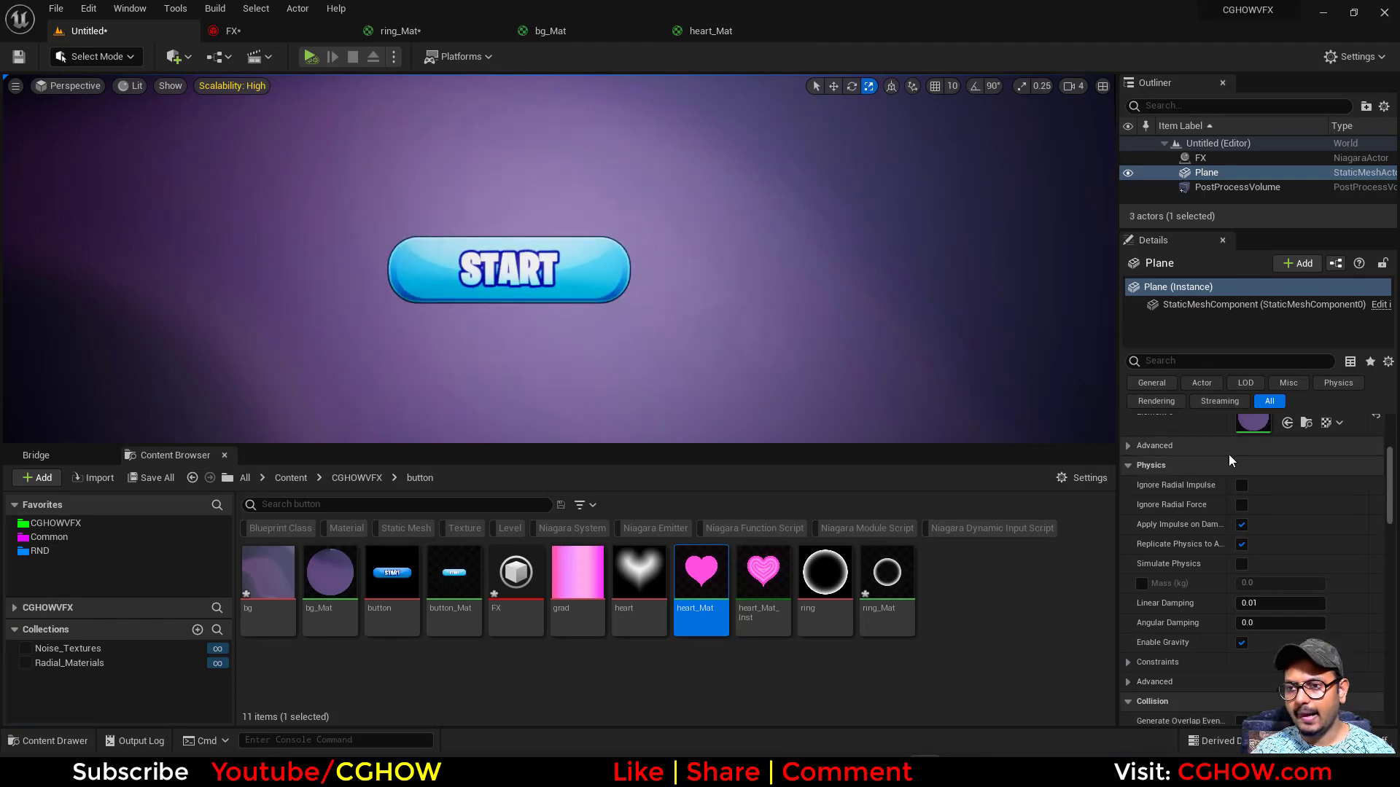
- Override the PostProcessVolume's global color grading saturation and raise it to about 1.86
{"action": "scroll", "coordinate": [1232, 467], "scroll_direction": "up", "scroll_amount": 10}
{"action": "left_click", "coordinate": [1237, 188]}
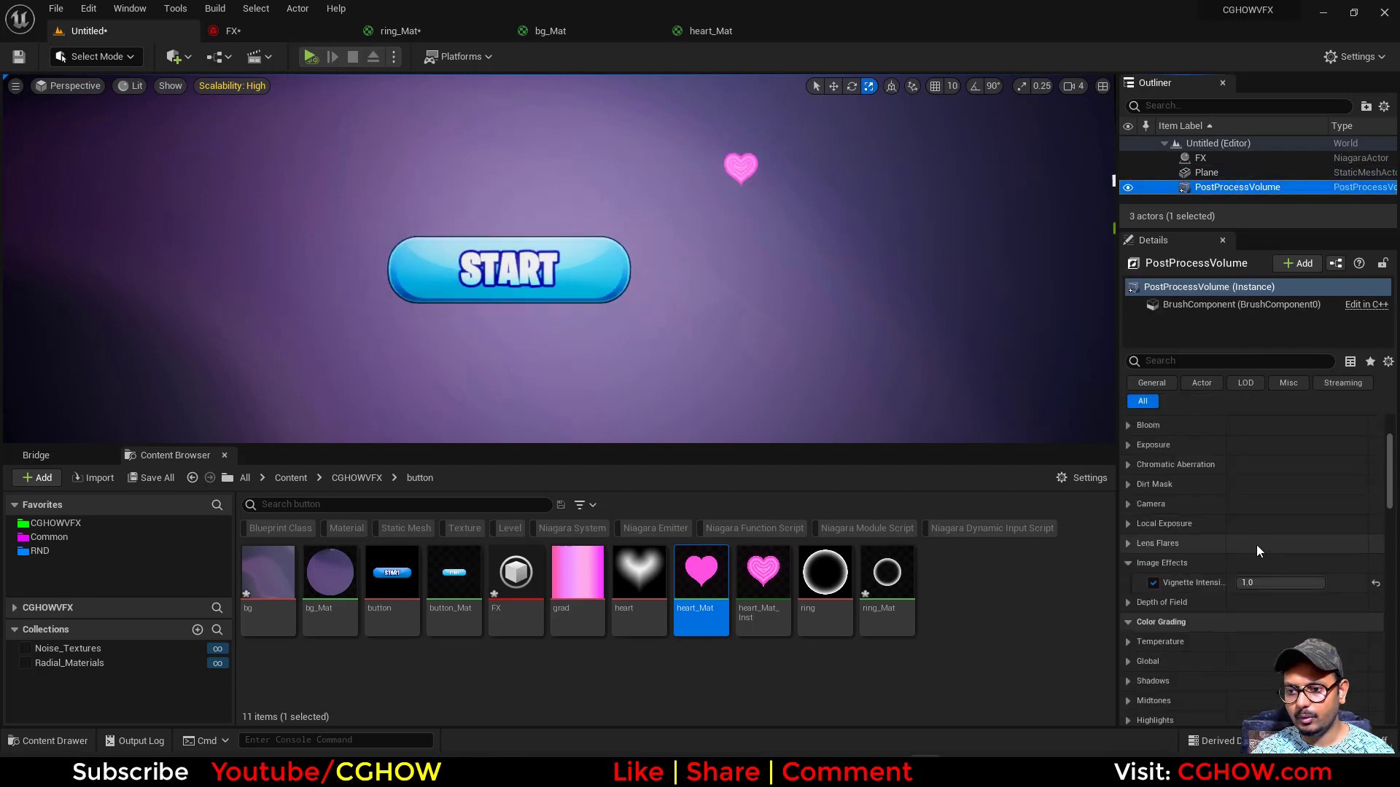
{"action": "scroll", "coordinate": [1257, 547], "scroll_direction": "down", "scroll_amount": 3}
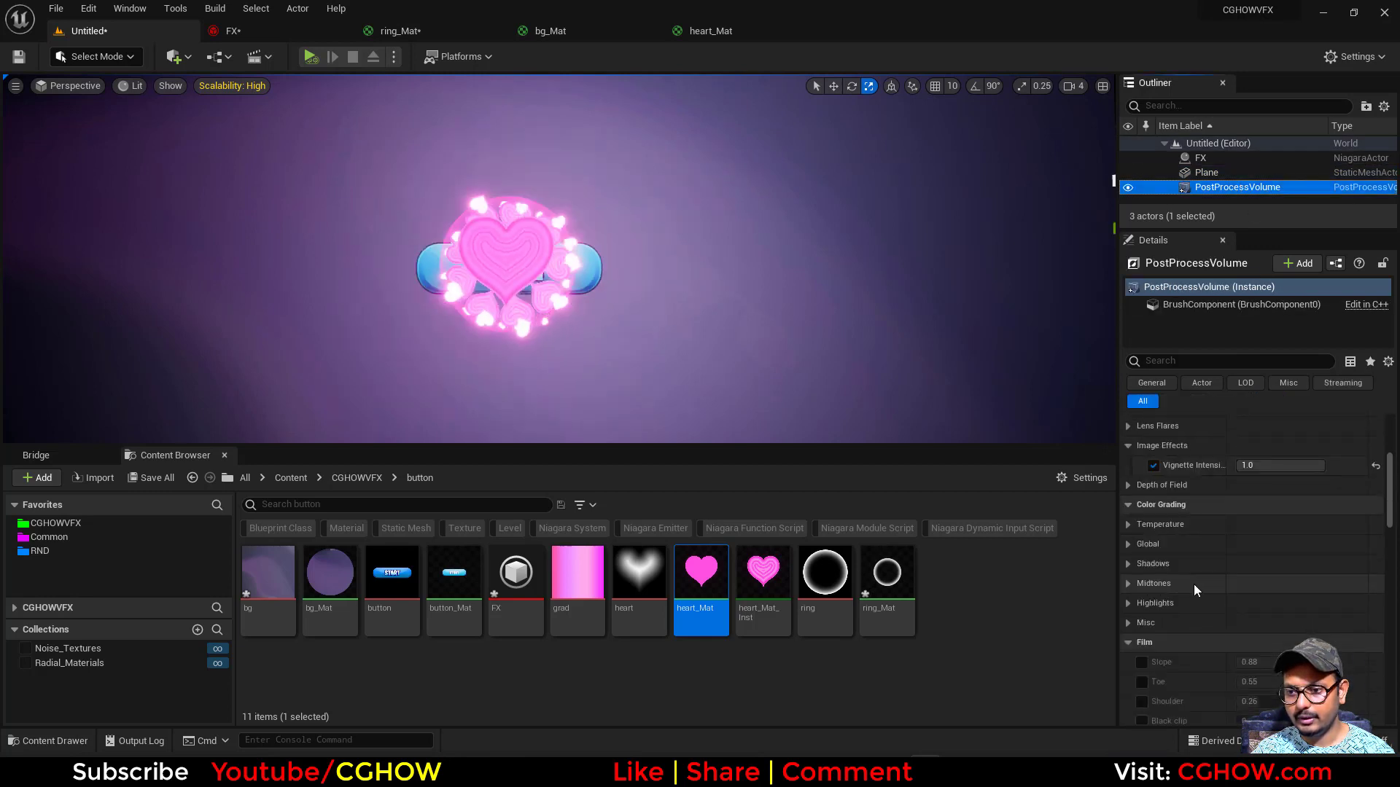
{"action": "left_click", "coordinate": [1135, 544]}
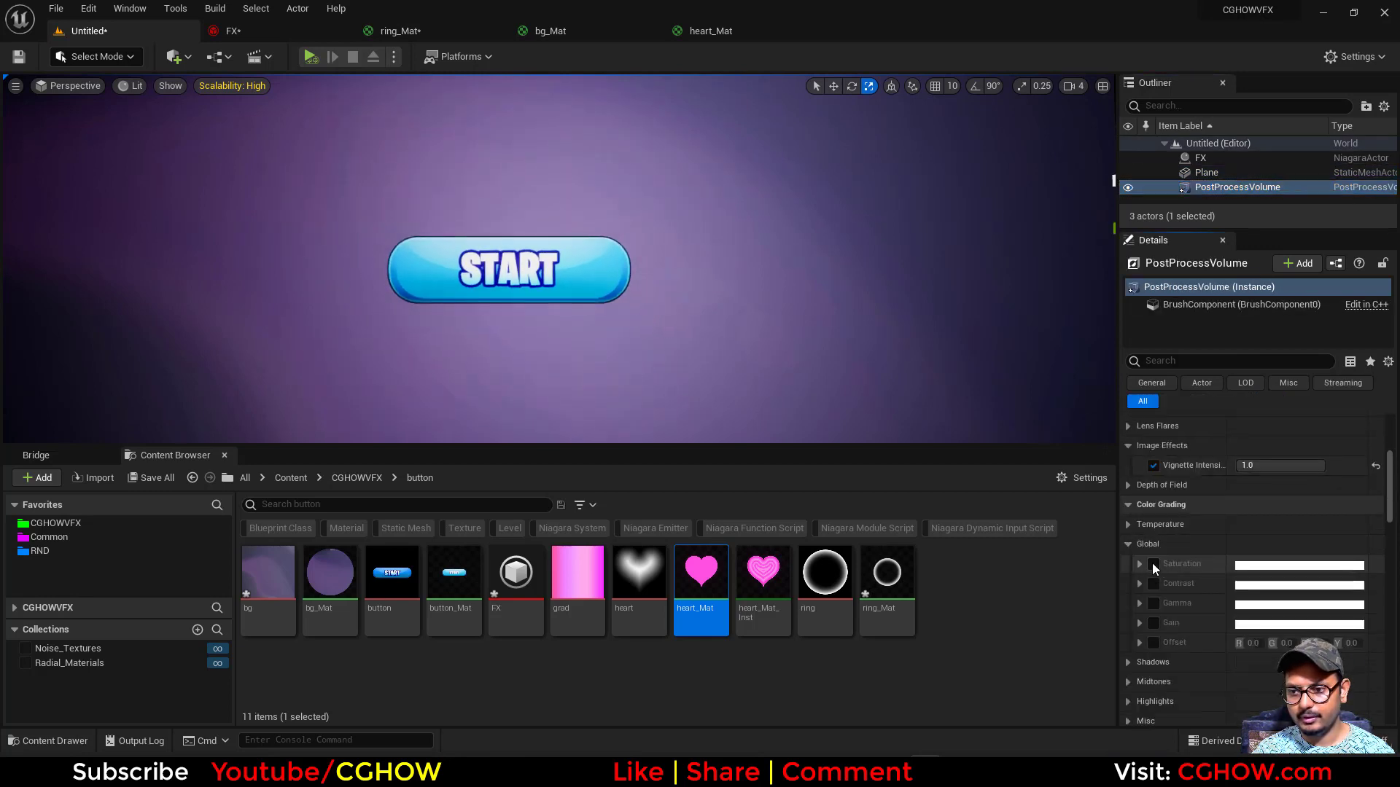
{"action": "left_click", "coordinate": [1139, 566]}
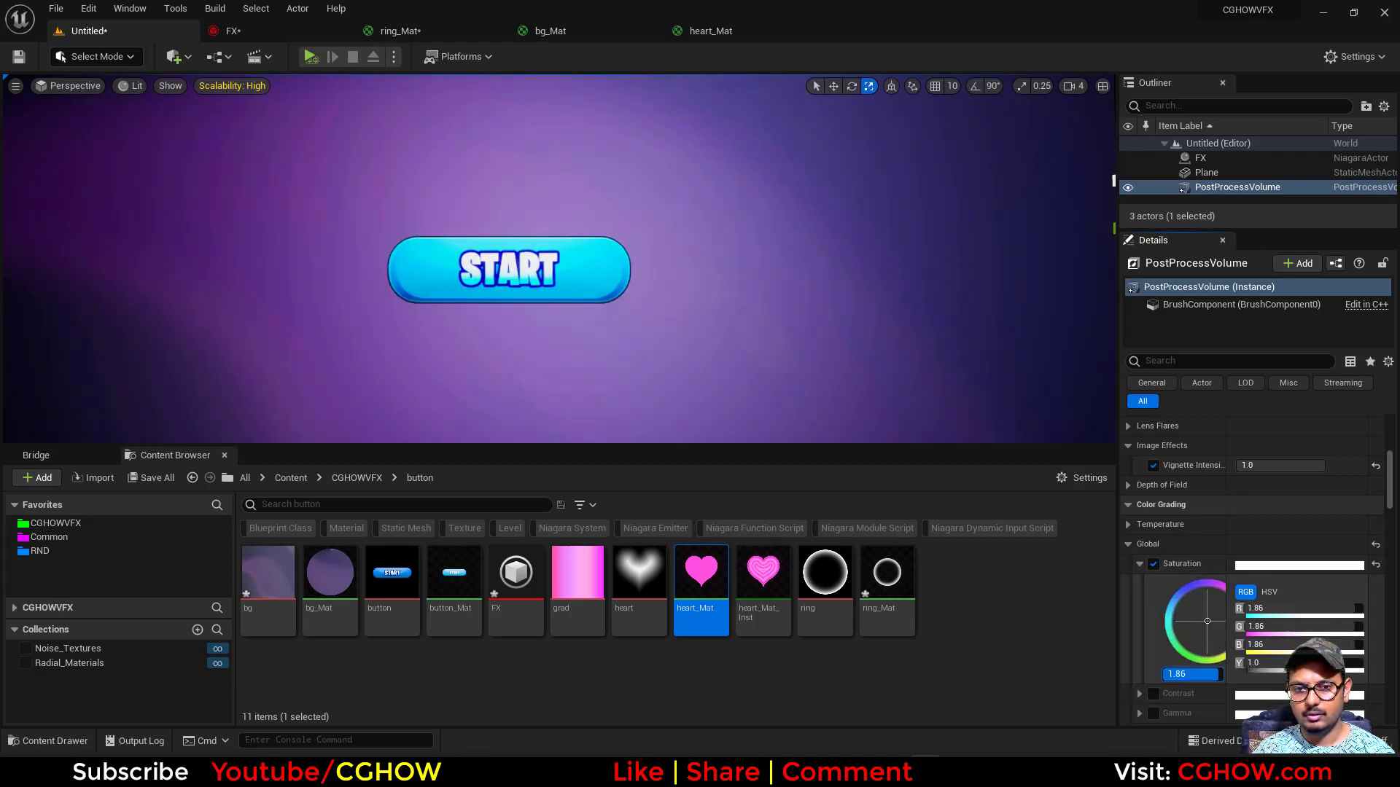
{"action": "left_click_drag", "start_coordinate": [1218, 674], "coordinate": [1221, 675]}
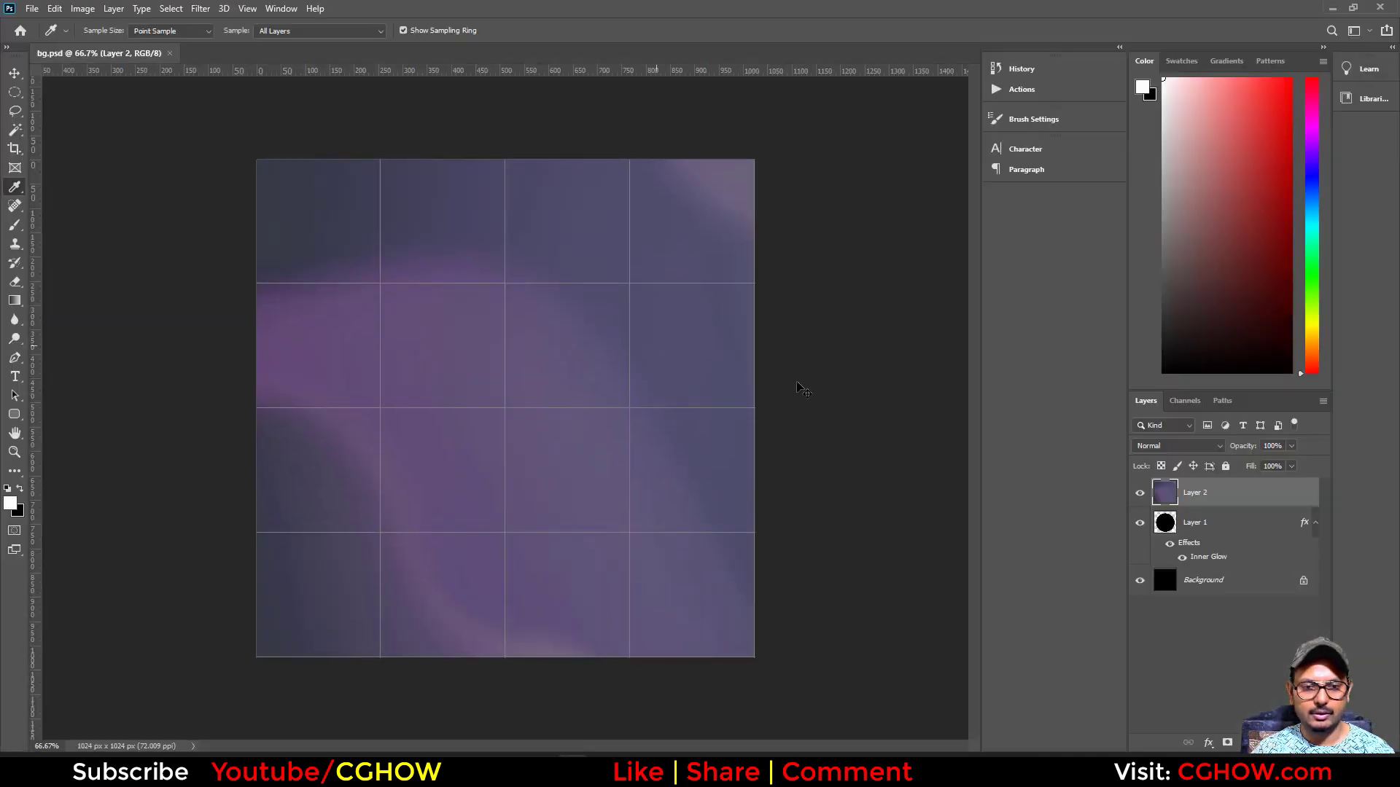
- Reduce Layer 2's saturation to -40 and lightness to -13 with Hue/Saturation
{"action": "key", "text": "ctrl+u"}
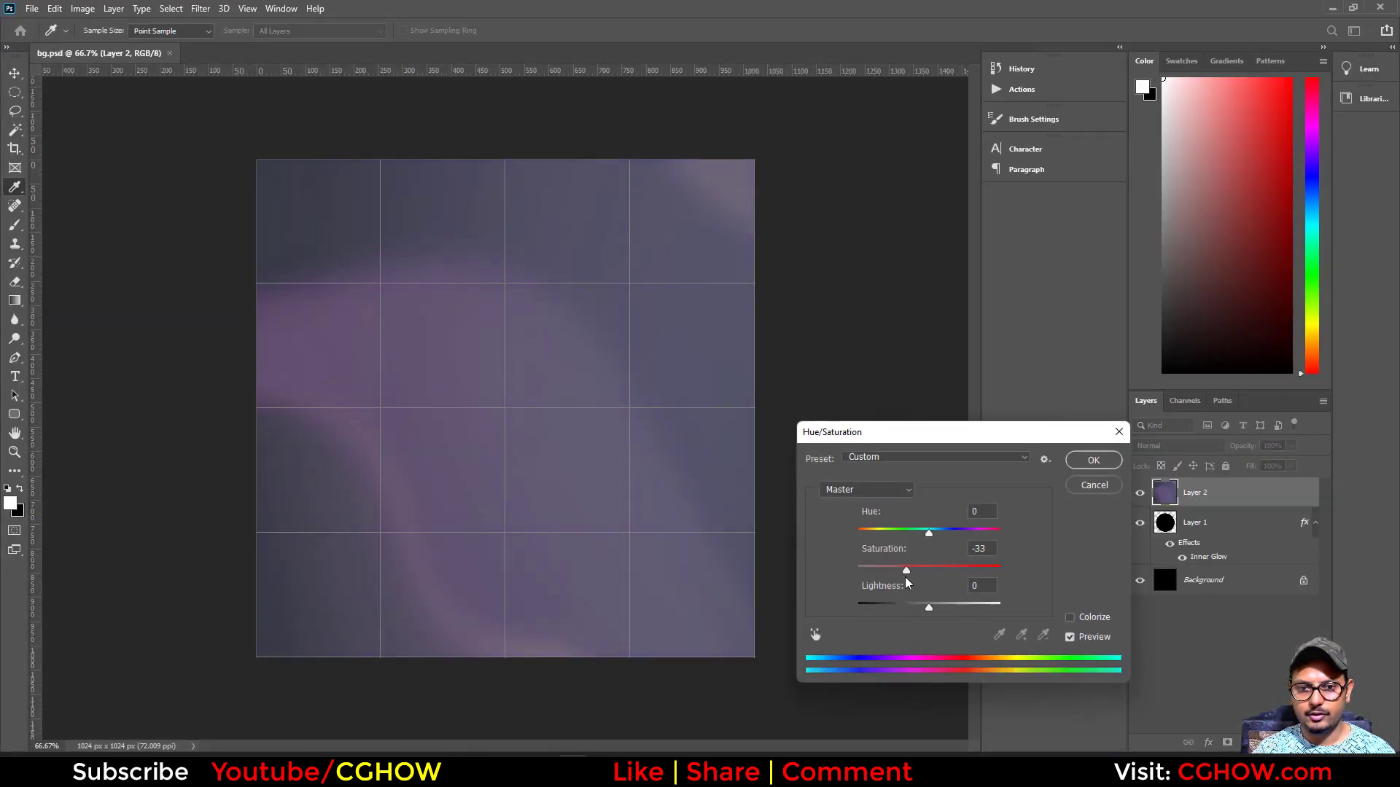
{"action": "left_click_drag", "start_coordinate": [931, 618], "coordinate": [922, 614]}
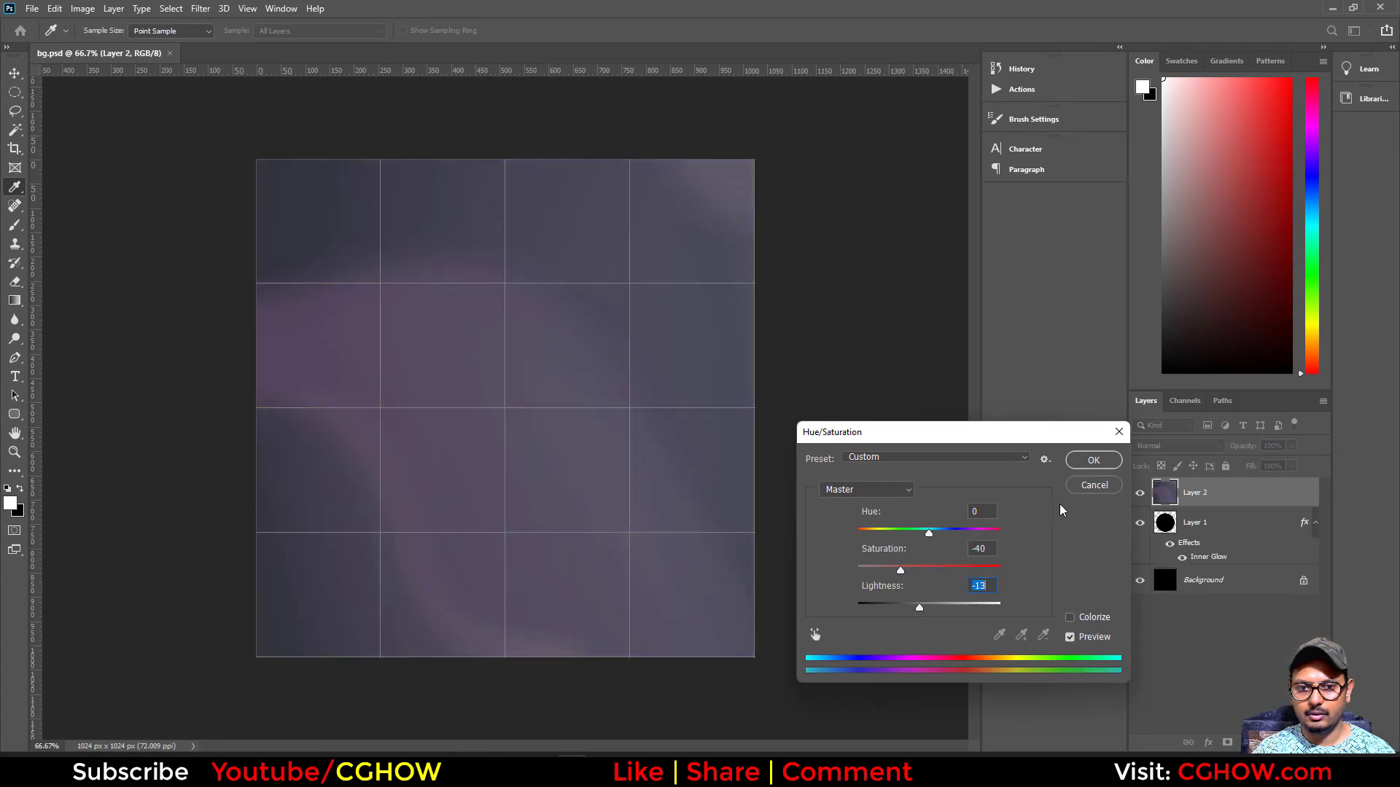
{"action": "left_click", "coordinate": [1094, 460]}
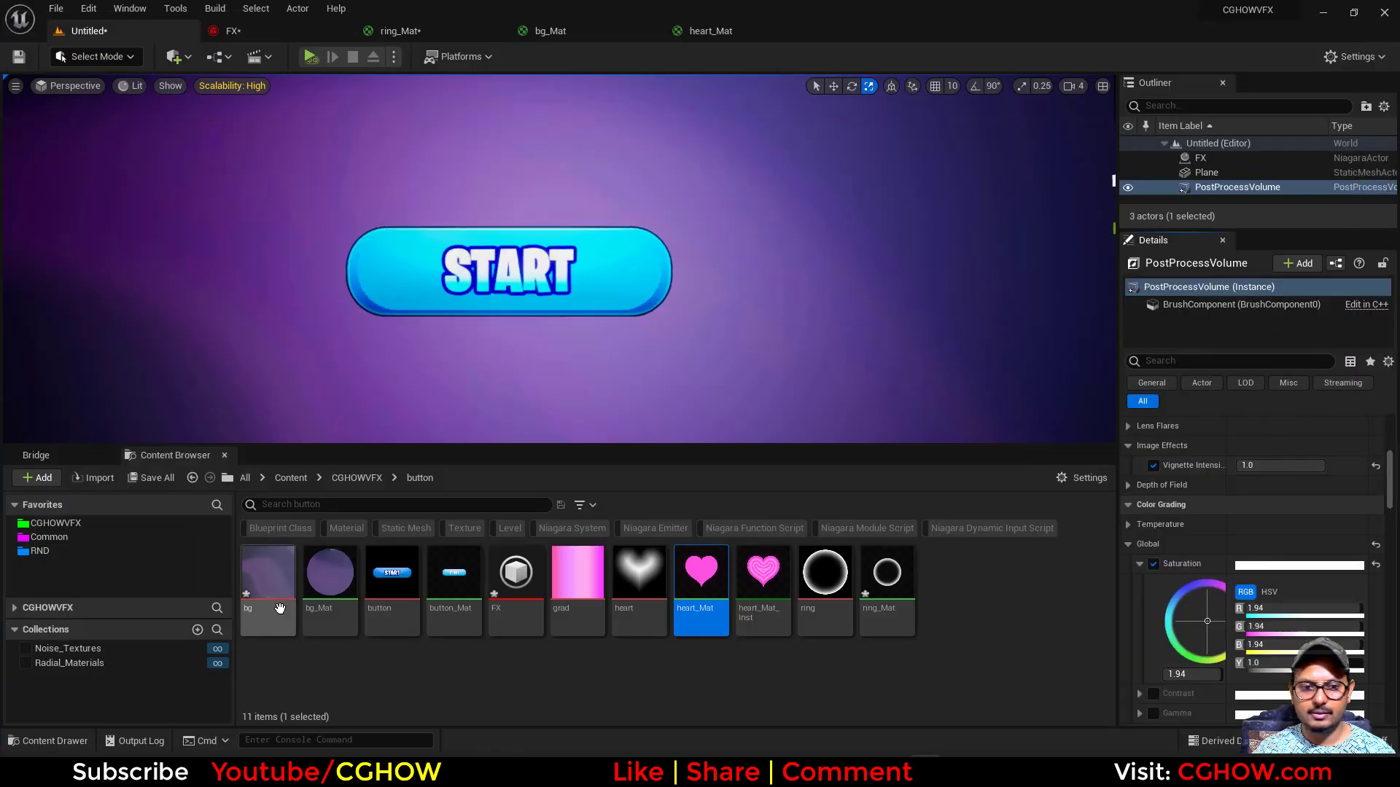
- Switch to Unreal, reimport the bg texture and check the level viewport in full screen
{"action": "right_click", "coordinate": [279, 609]}
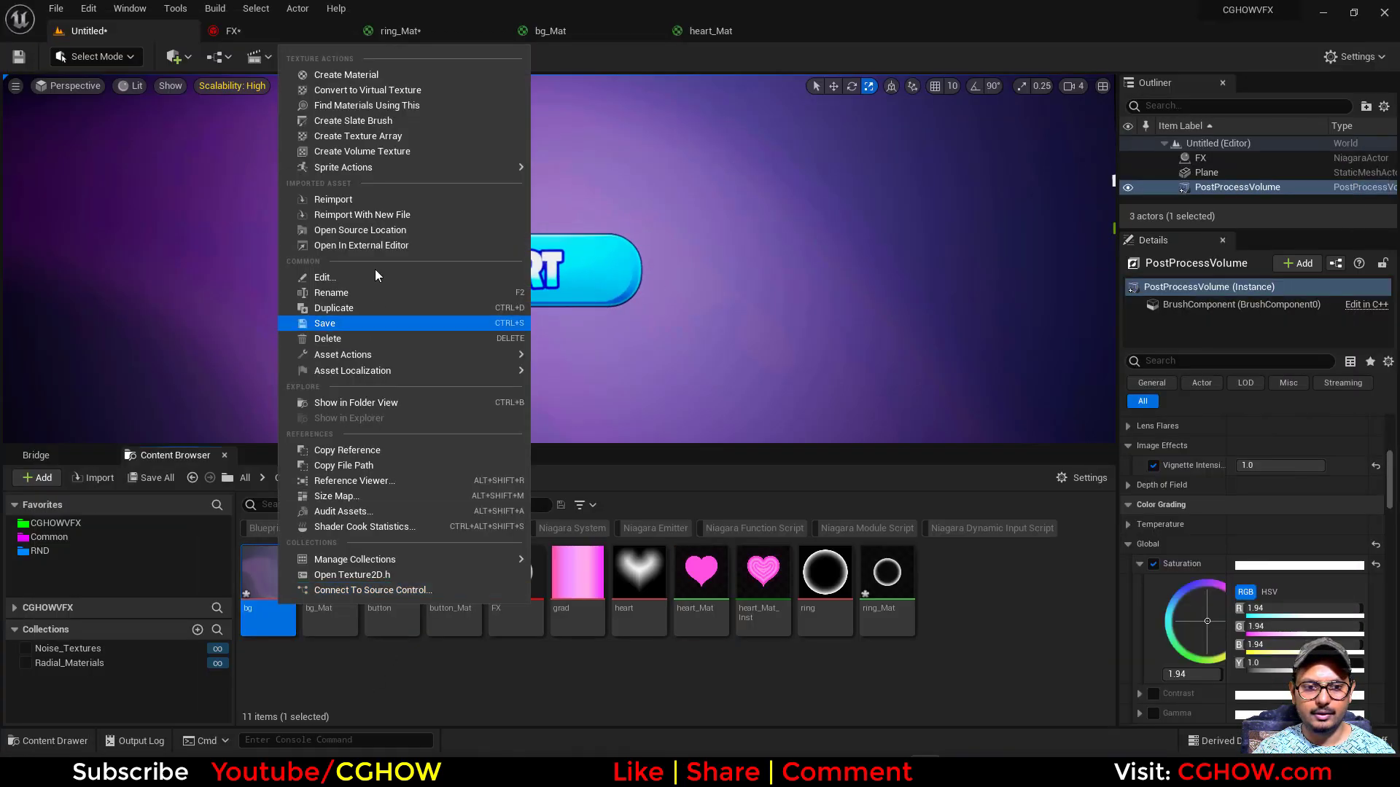
{"action": "left_click", "coordinate": [354, 199]}
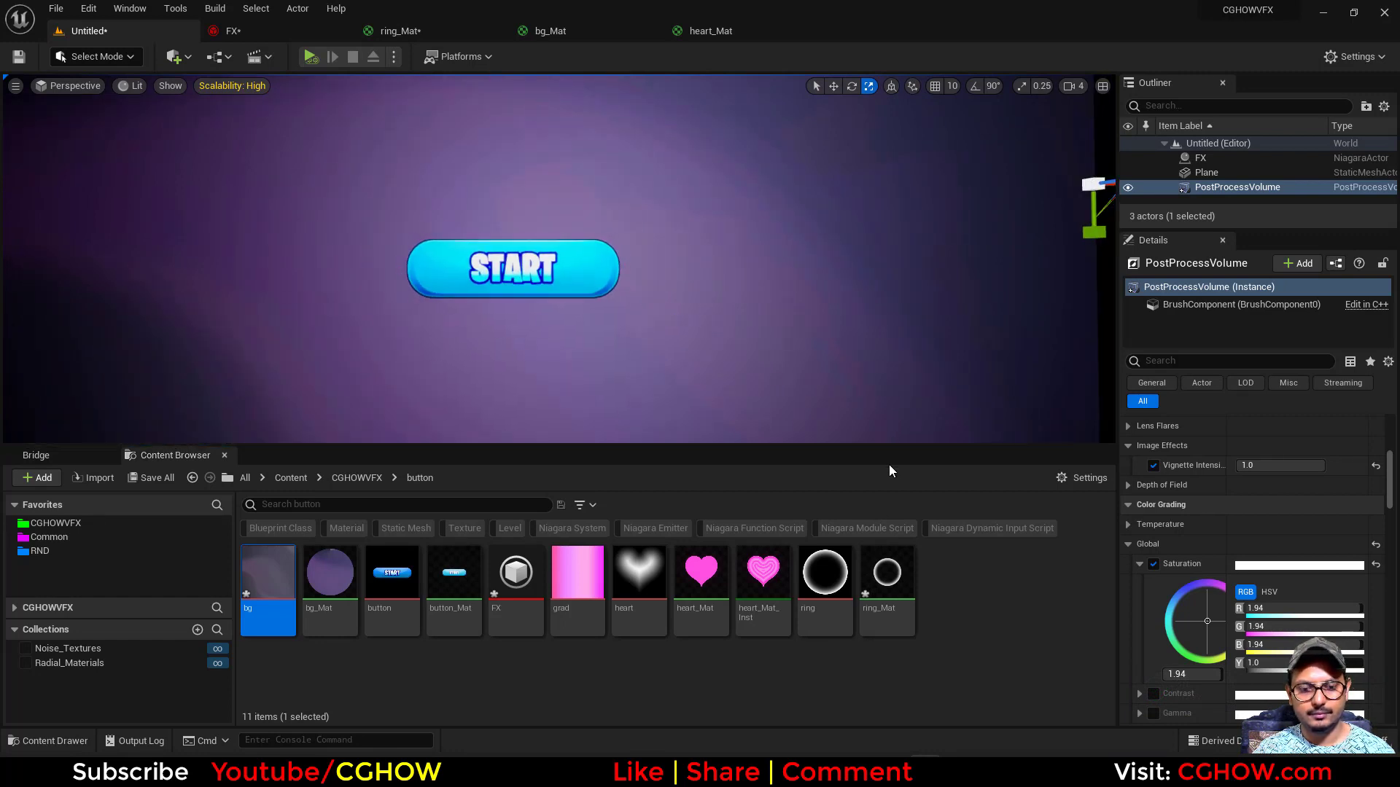
{"action": "key", "text": "F11"}
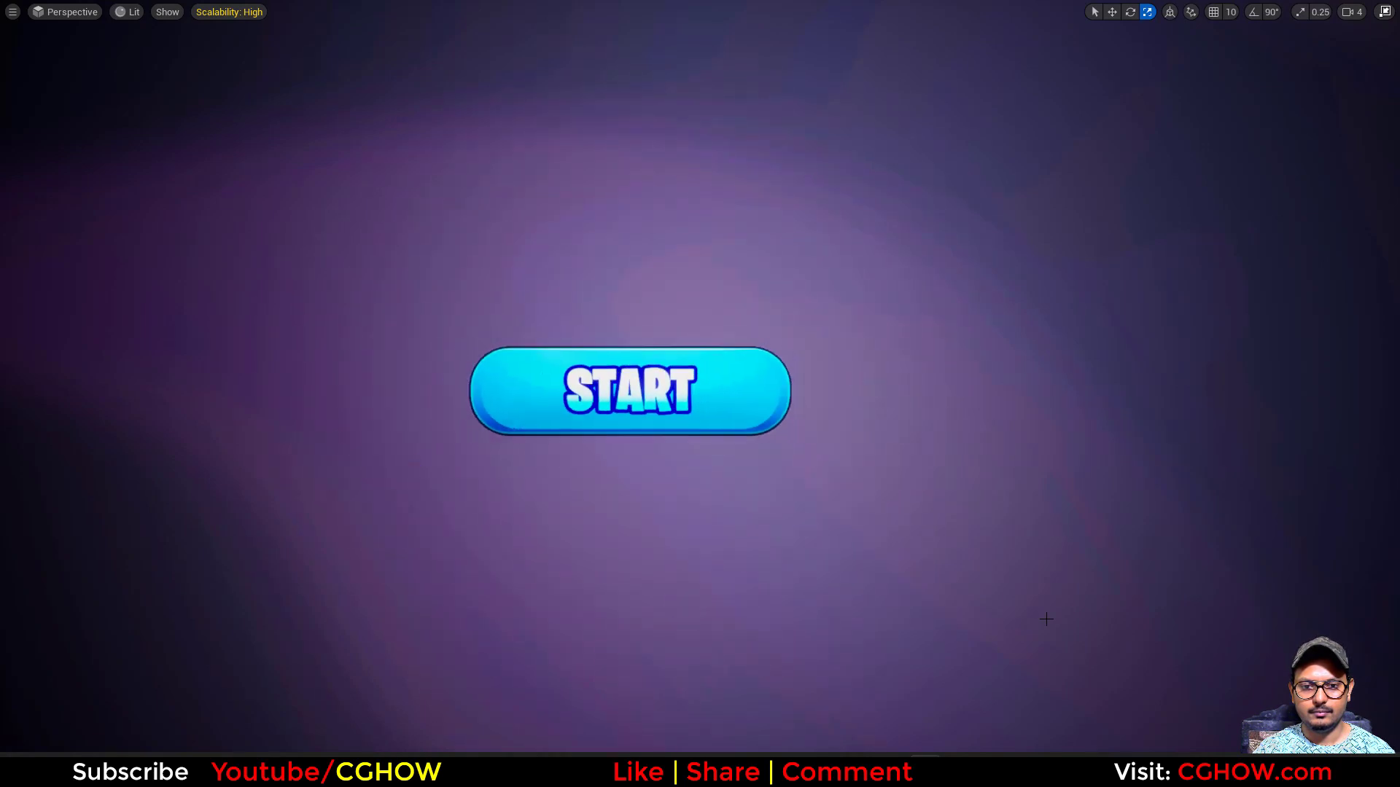
{"action": "key", "text": "F11"}
- Set the loop duration of the big_heart emitter in the FX system to 1.6
{"action": "left_click", "coordinate": [262, 28]}
{"action": "scroll", "coordinate": [411, 320], "scroll_direction": "down", "scroll_amount": 3}
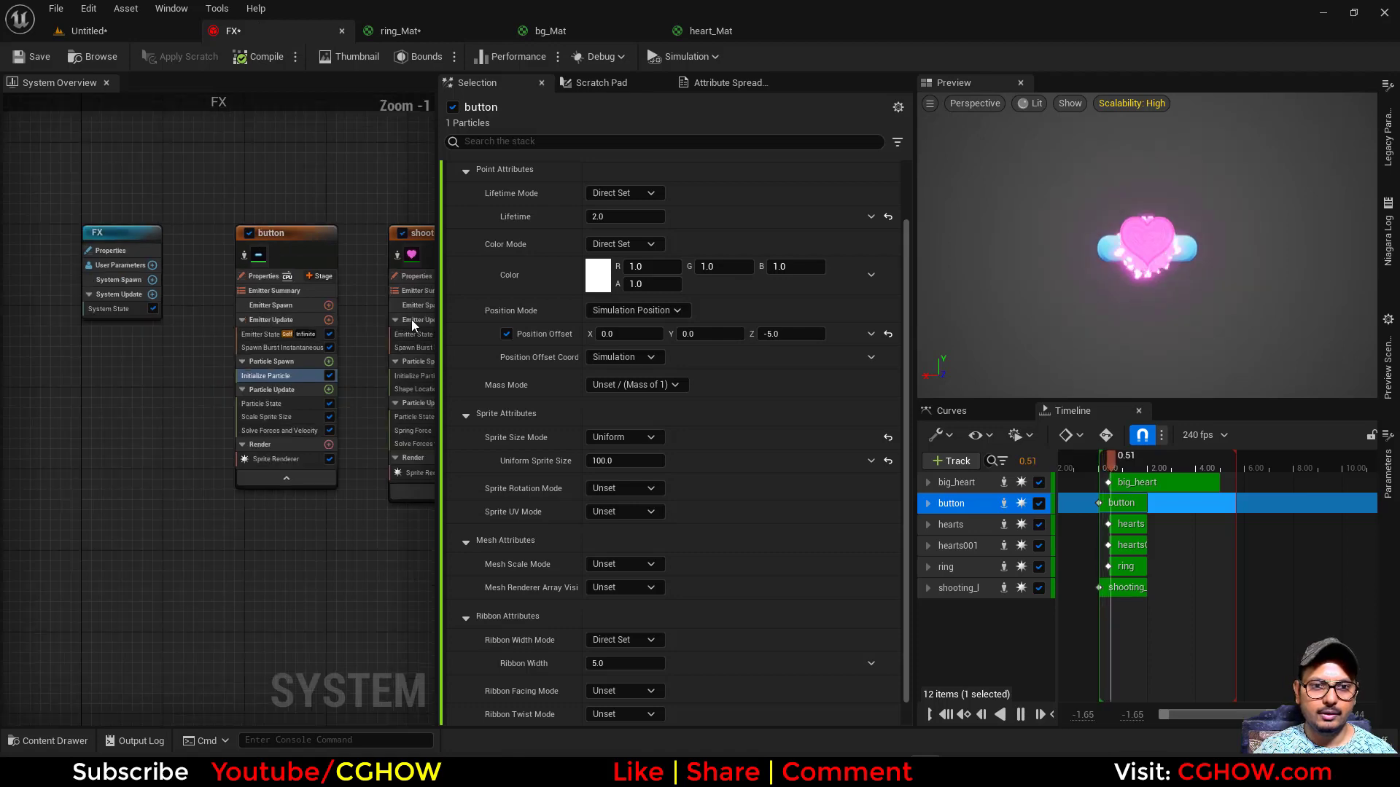
{"action": "scroll", "coordinate": [235, 352], "scroll_direction": "up", "scroll_amount": 2}
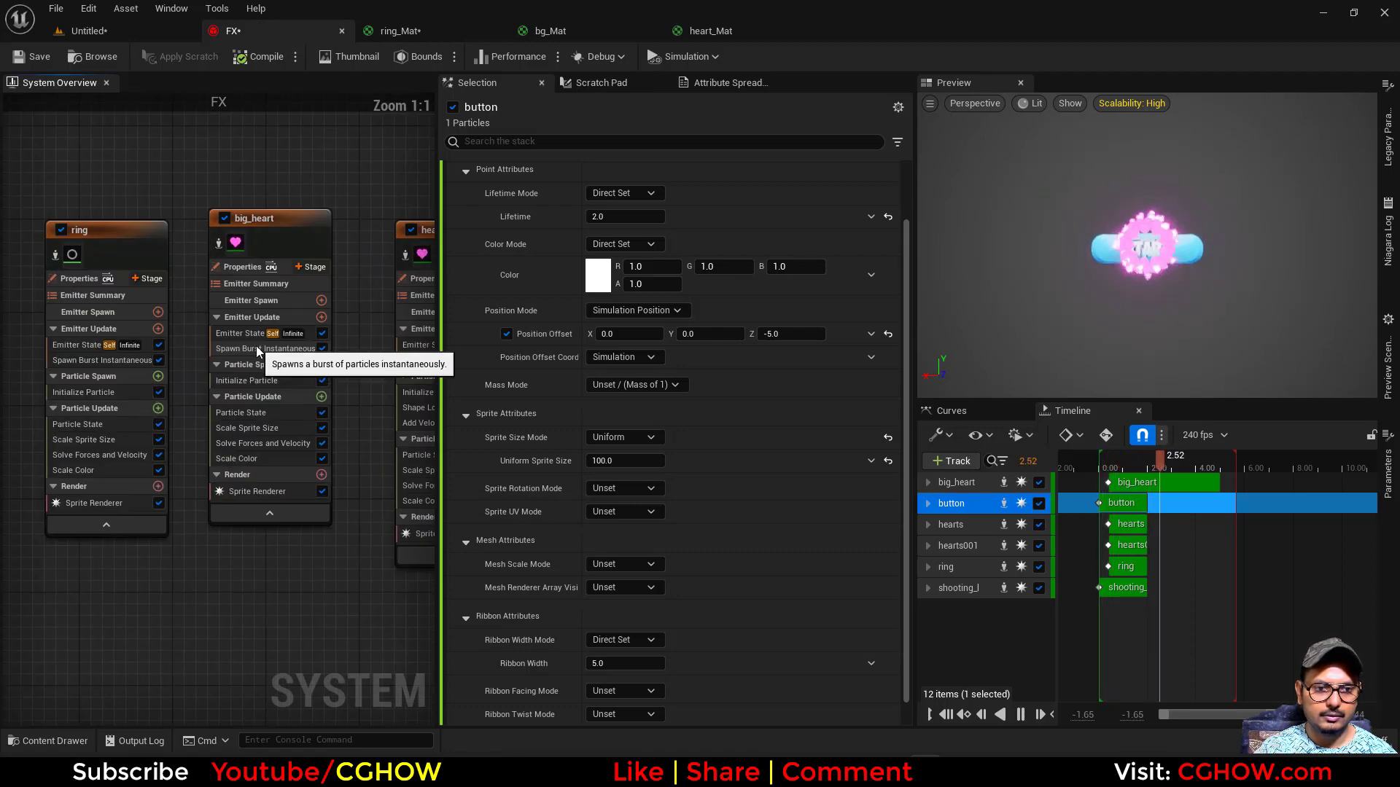
{"action": "left_click", "coordinate": [255, 346]}
{"action": "left_click", "coordinate": [226, 373]}
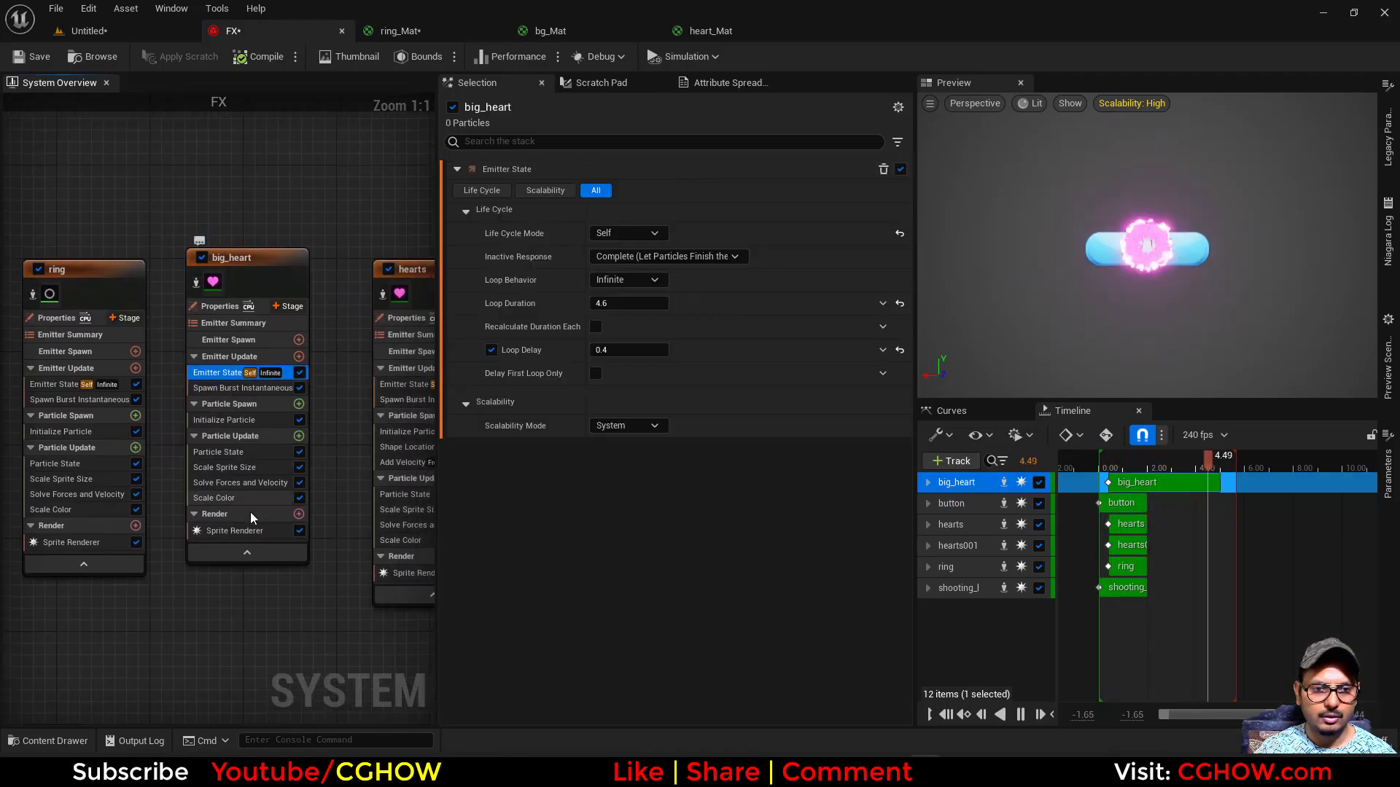
{"action": "left_click", "coordinate": [613, 304]}
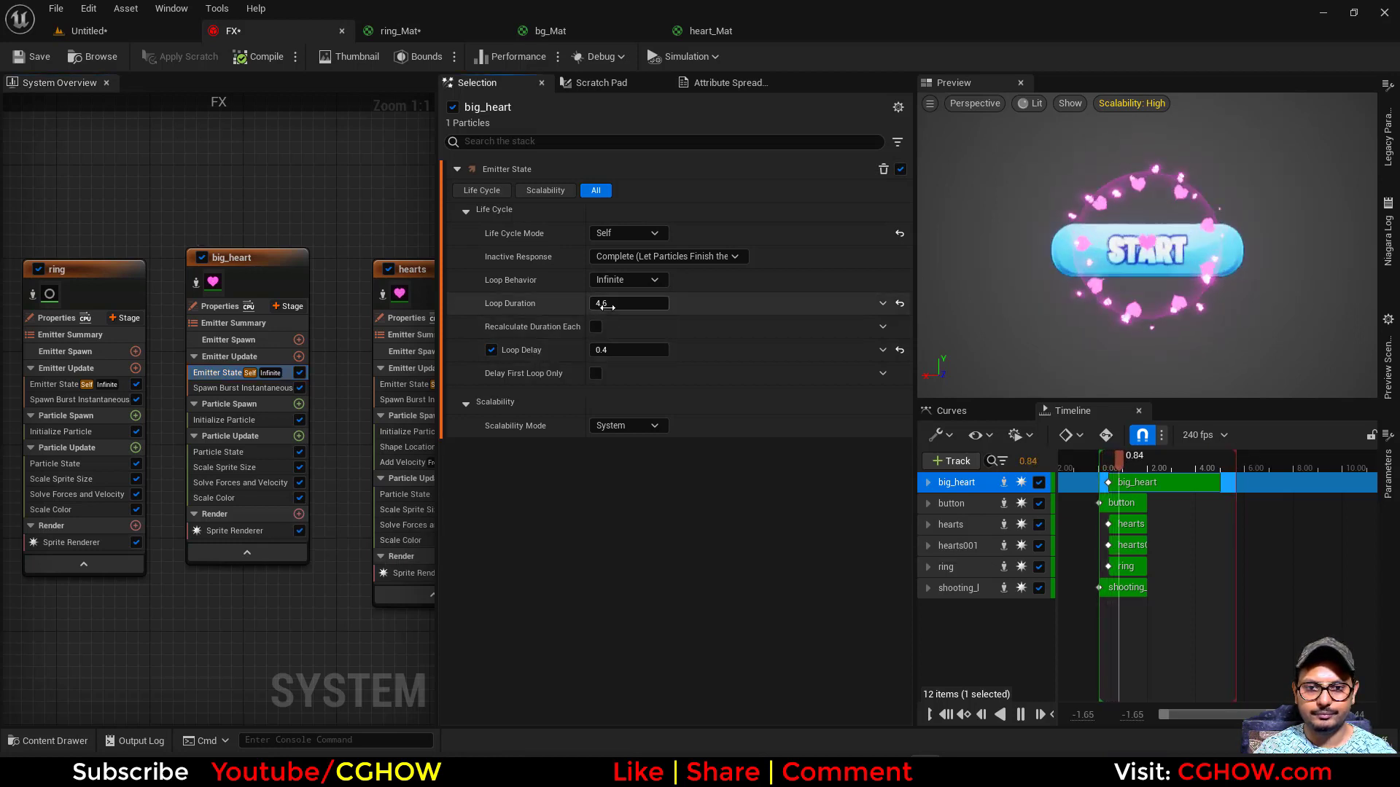
{"action": "type", "text": "1.6"}
{"action": "key", "text": "Return"}
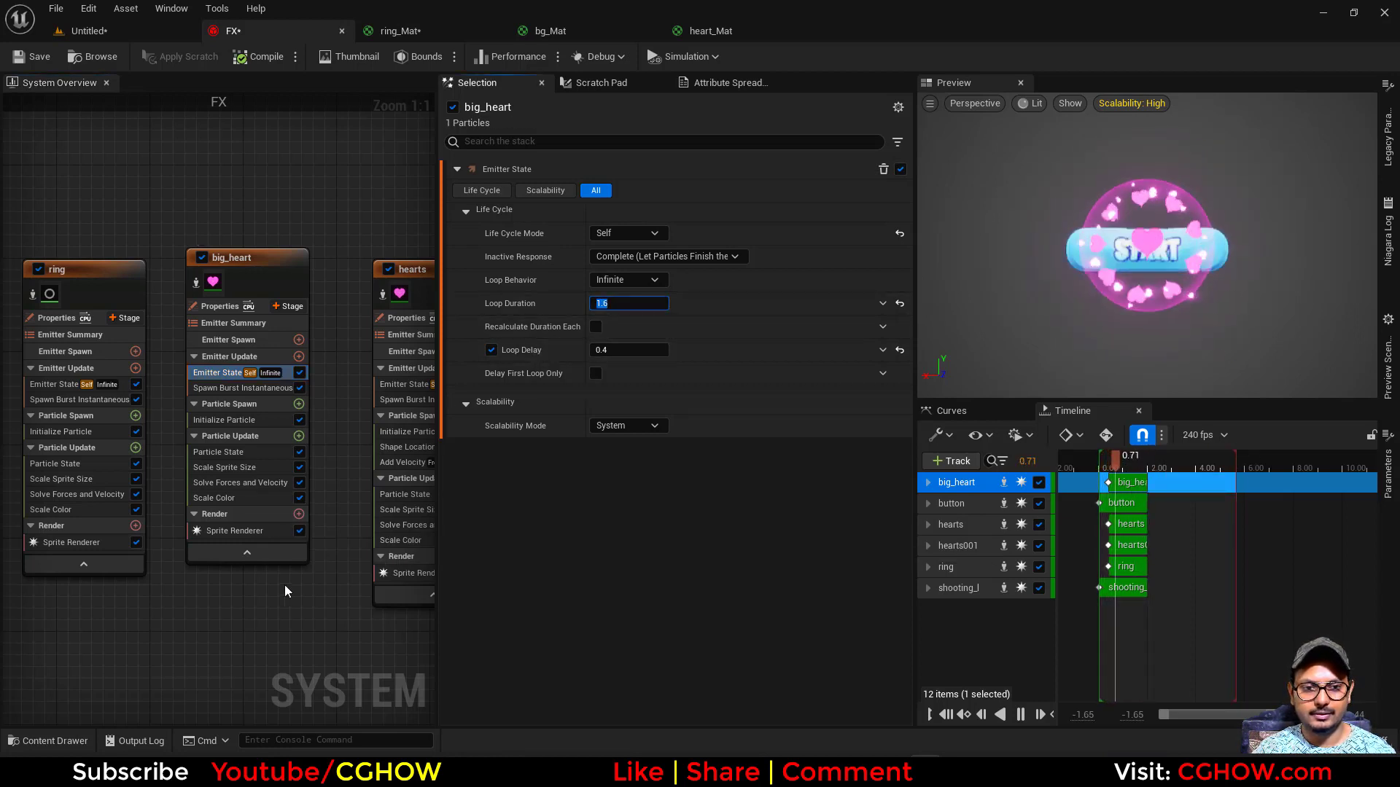
- Check the hearts emitter's Emitter State timing, save the FX system and return to the level
{"action": "right_click_drag", "start_coordinate": [420, 376], "coordinate": [309, 375]}
{"action": "left_click", "coordinate": [305, 379]}
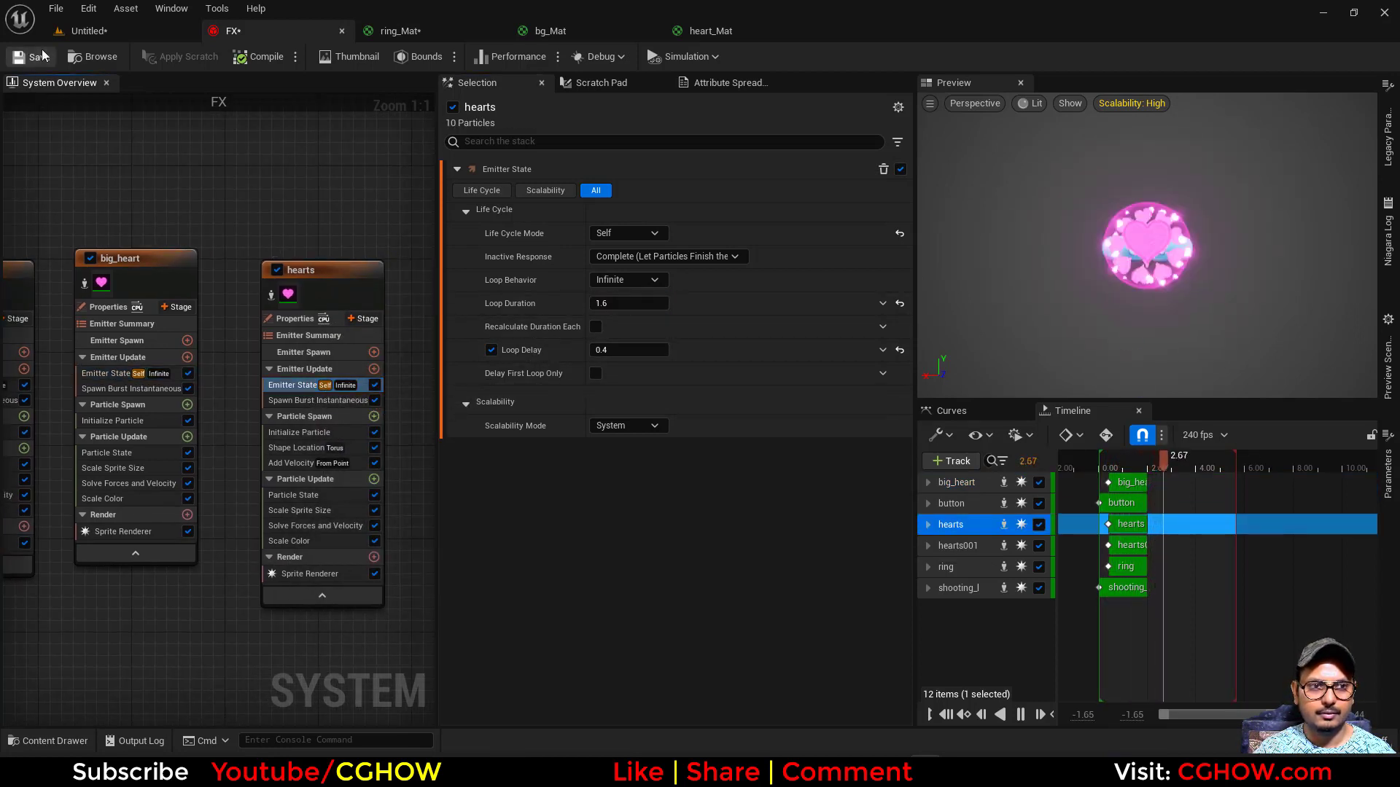
{"action": "key", "text": "ctrl+s"}
{"action": "left_click", "coordinate": [136, 32]}
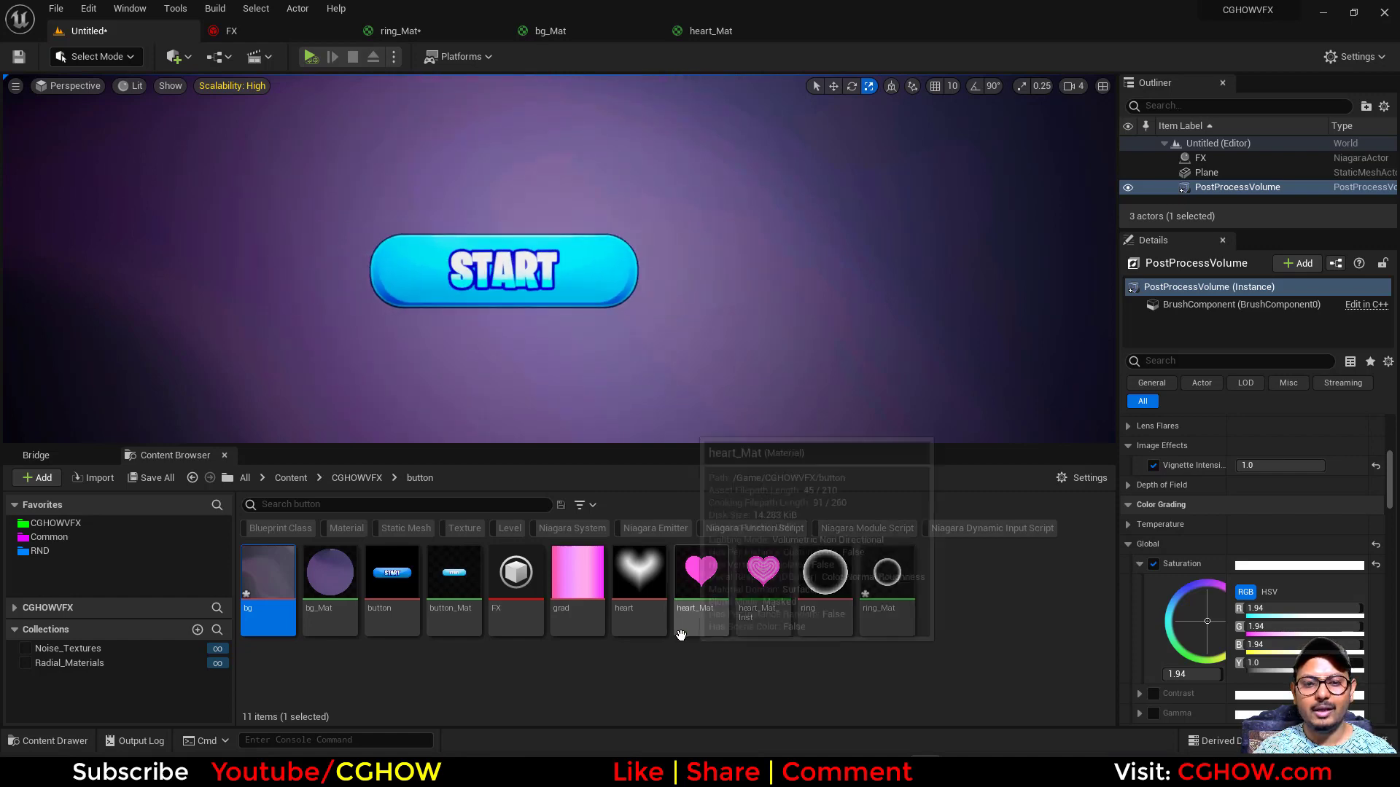
- Open the grad texture and the heart_Mat material from the button folder
{"action": "left_click", "coordinate": [581, 585]}
{"action": "double_click", "coordinate": [581, 584]}
{"action": "left_click", "coordinate": [177, 36]}
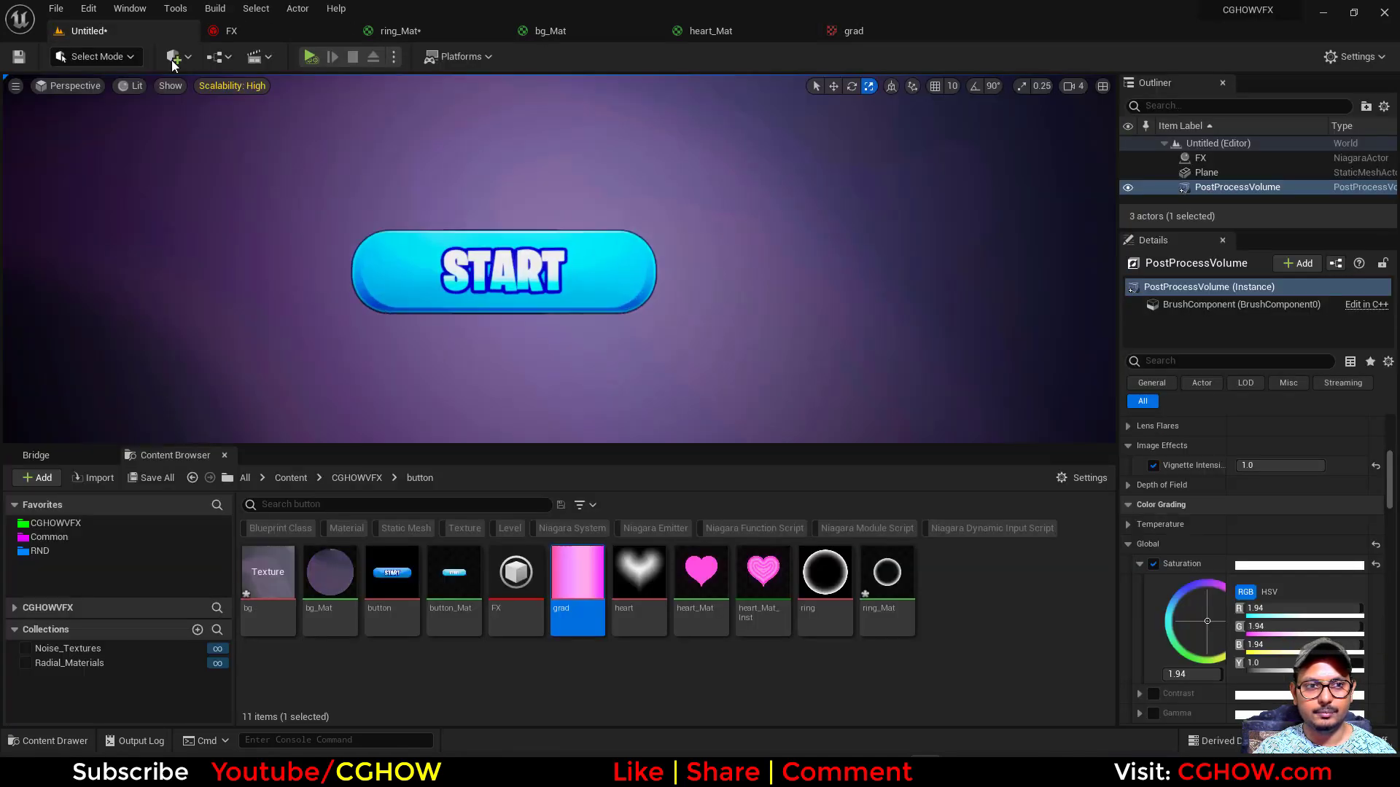
{"action": "left_click", "coordinate": [698, 581]}
{"action": "double_click", "coordinate": [698, 581]}
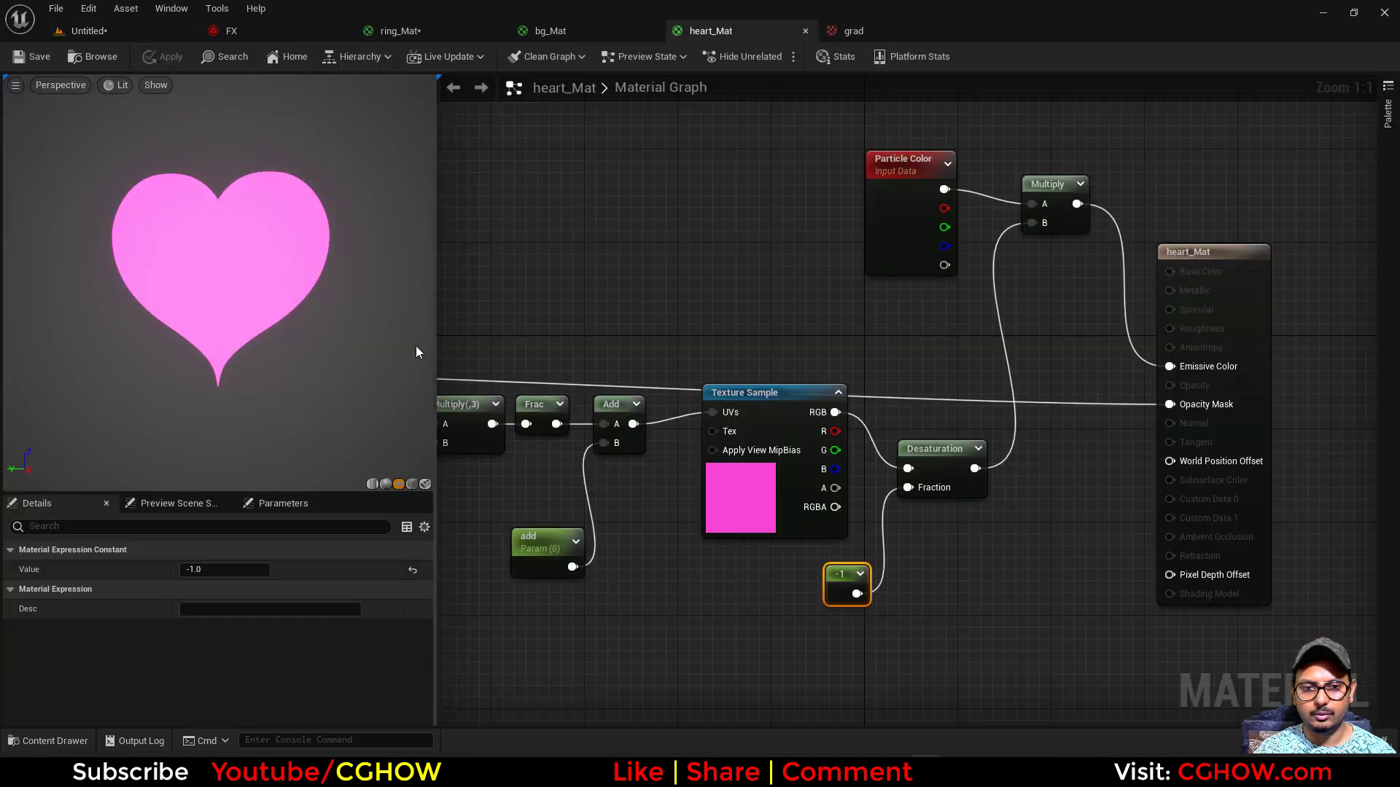
- Try feeding the heart texture's red channel directly into the grad Texture Sample's UVs and preview that node
{"action": "right_click_drag", "start_coordinate": [579, 288], "coordinate": [845, 304]}
{"action": "right_click_drag", "start_coordinate": [756, 349], "coordinate": [847, 364]}
{"action": "left_click_drag", "start_coordinate": [549, 489], "coordinate": [615, 279]}
{"action": "right_click_drag", "start_coordinate": [987, 439], "coordinate": [758, 443]}
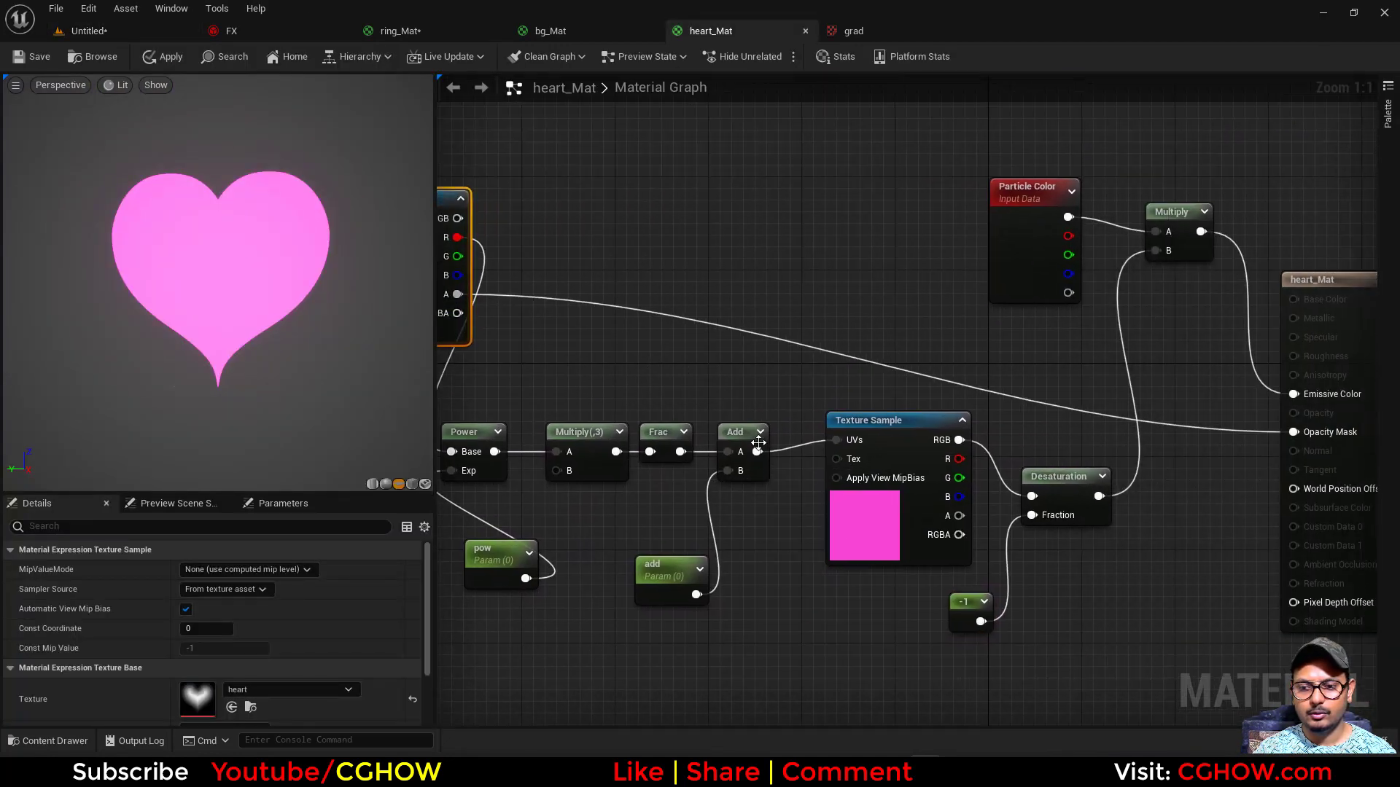
{"action": "right_click_drag", "start_coordinate": [833, 516], "coordinate": [909, 579]}
{"action": "left_click", "coordinate": [957, 557]}
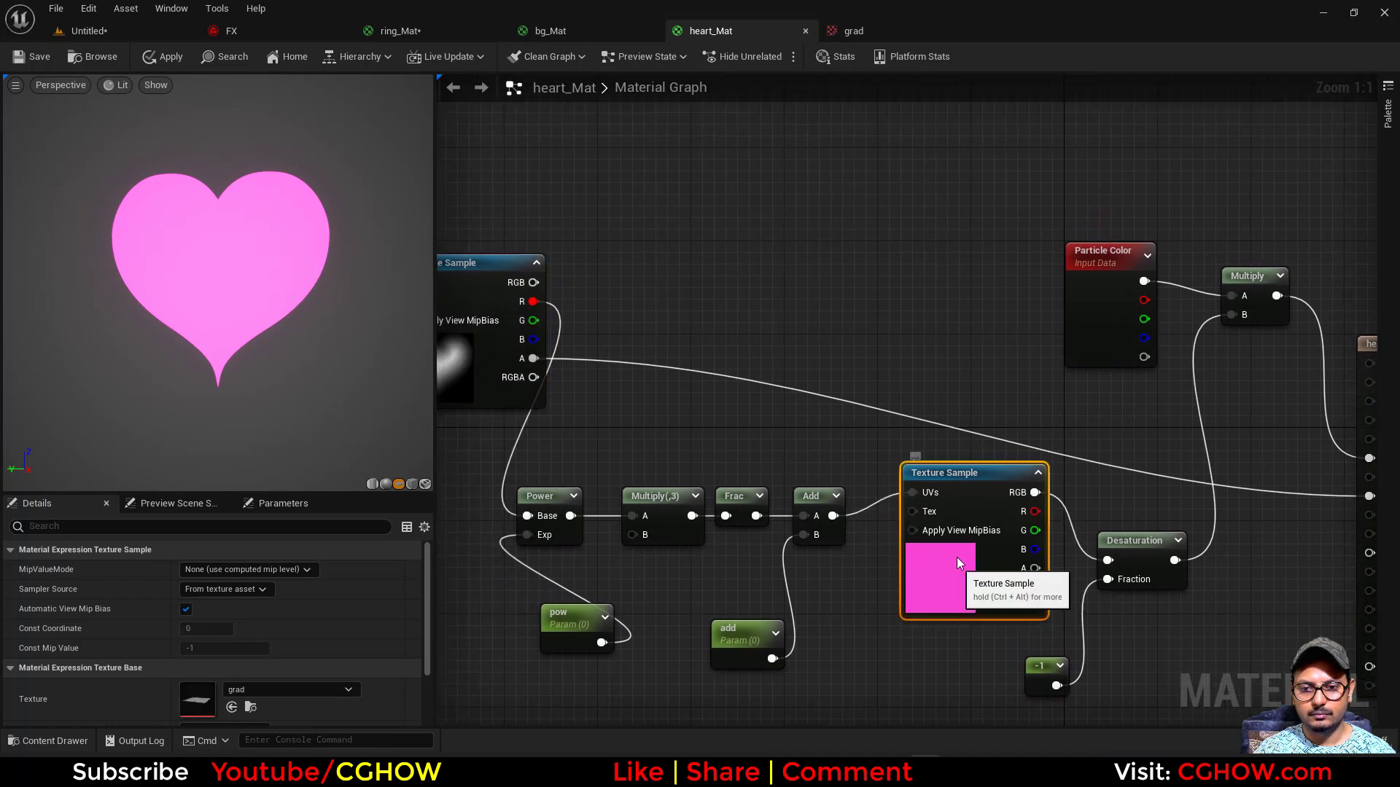
{"action": "left_click_drag", "start_coordinate": [957, 557], "coordinate": [855, 306]}
{"action": "left_click_drag", "start_coordinate": [531, 301], "coordinate": [824, 249]}
{"action": "key", "text": "space"}
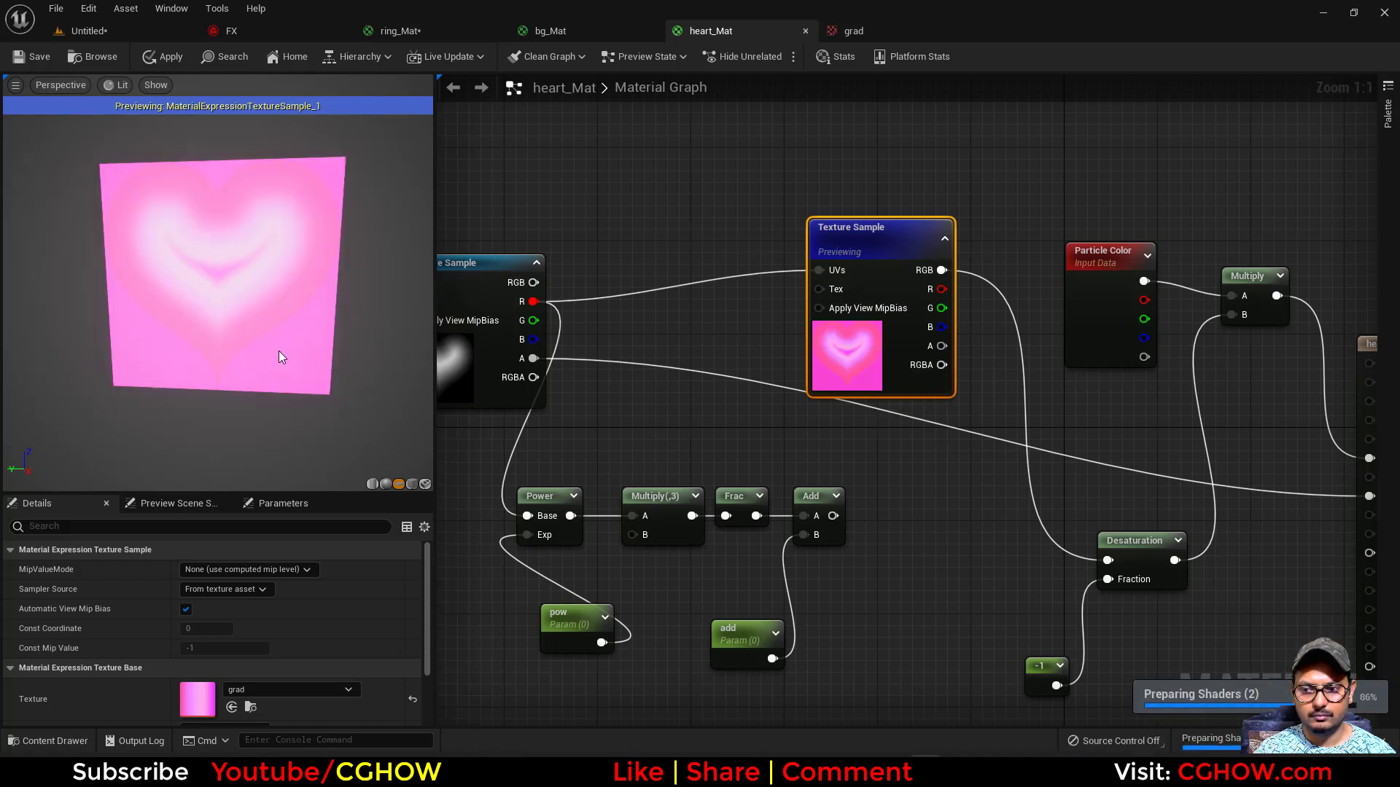
{"action": "left_click_drag", "start_coordinate": [256, 382], "coordinate": [248, 384]}
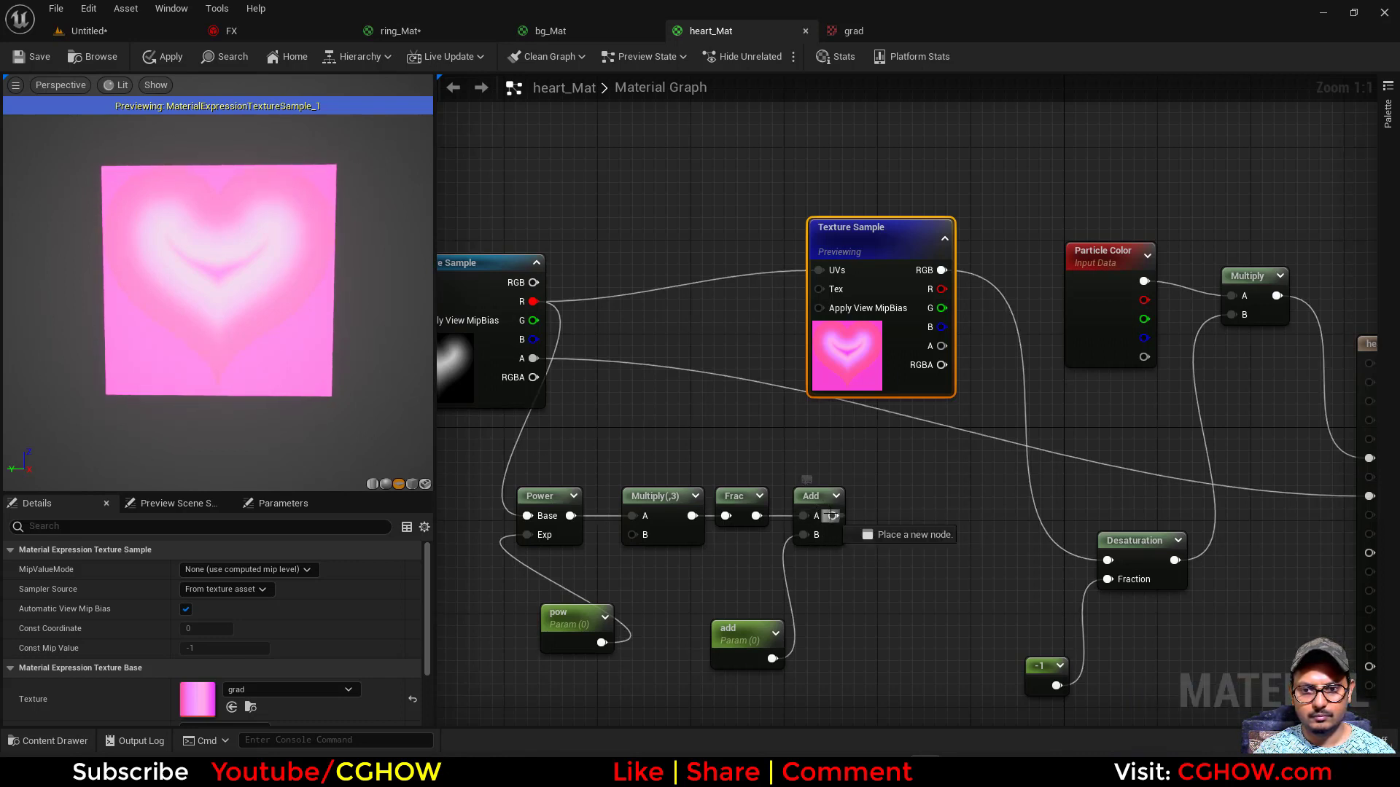
{"action": "right_click_drag", "start_coordinate": [838, 471], "coordinate": [864, 501]}
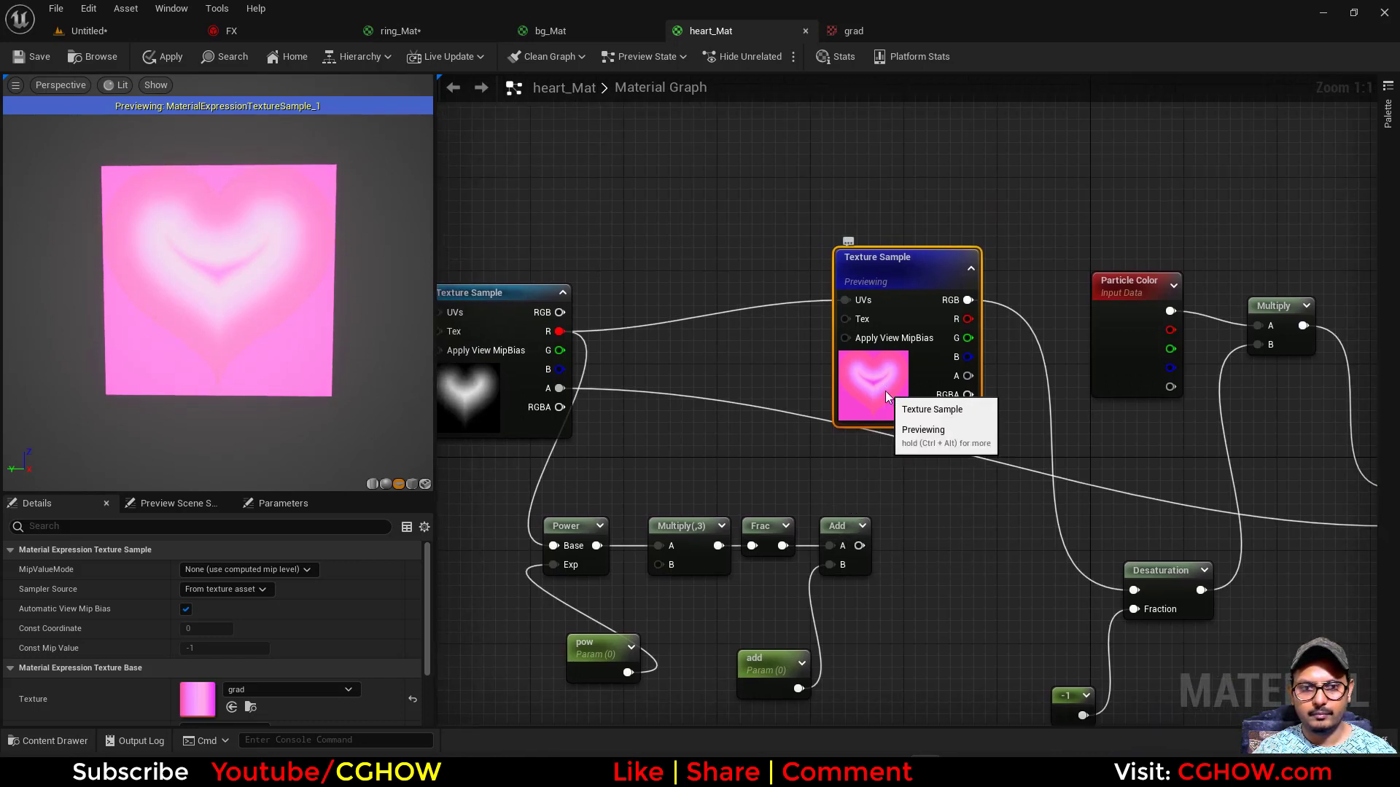
- Delete the grad Texture Sample and the Power, Multiply, Frac and Add nodes with their pow and add parameters
{"action": "key", "text": "Delete"}
{"action": "right_click_drag", "start_coordinate": [821, 455], "coordinate": [830, 282]}
{"action": "left_click_drag", "start_coordinate": [527, 337], "coordinate": [869, 514]}
{"action": "key", "text": "Delete"}
{"action": "right_click_drag", "start_coordinate": [778, 405], "coordinate": [805, 465]}
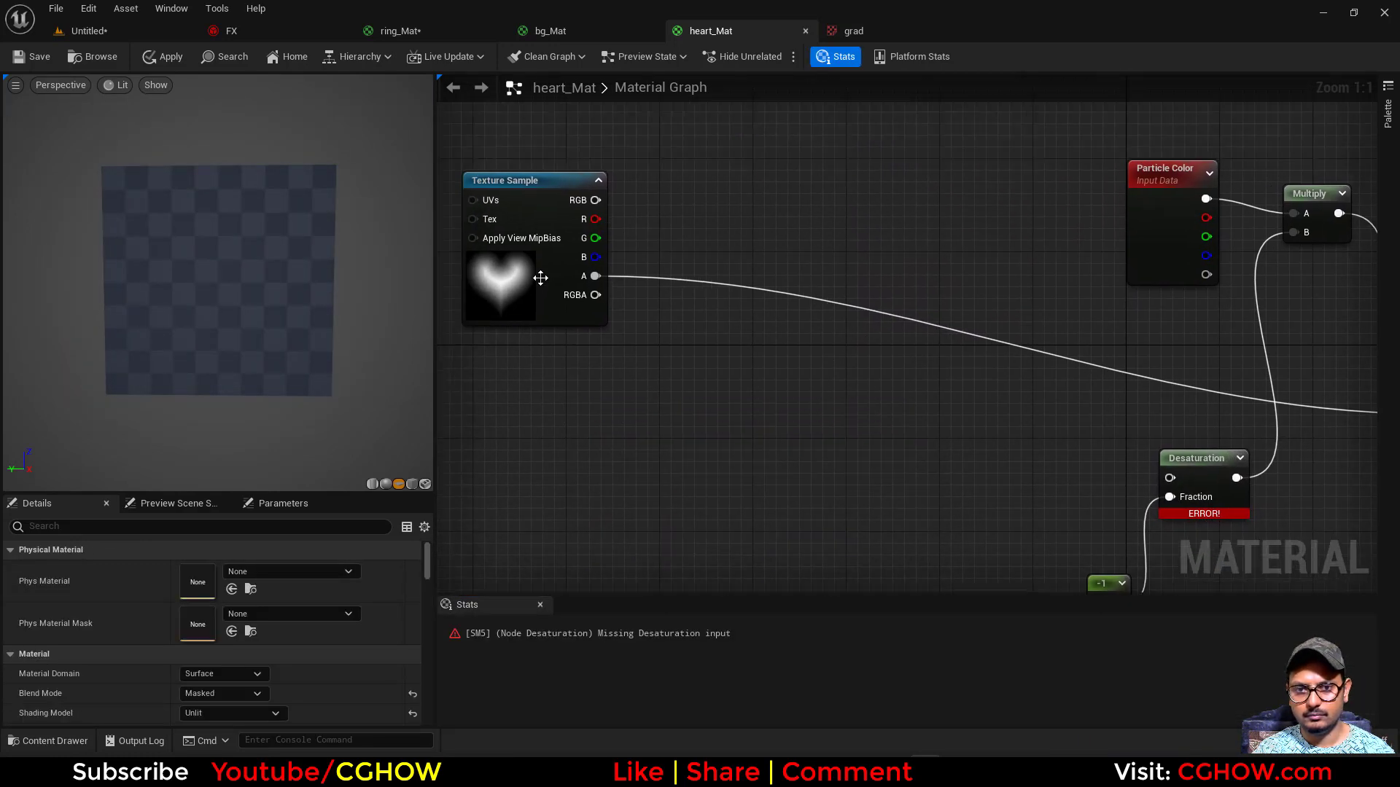
- Connect the heart Texture Sample's RGB output to the Multiply node's B input and space out the nodes
{"action": "left_click_drag", "start_coordinate": [537, 276], "coordinate": [805, 438]}
{"action": "right_click_drag", "start_coordinate": [843, 452], "coordinate": [626, 400]}
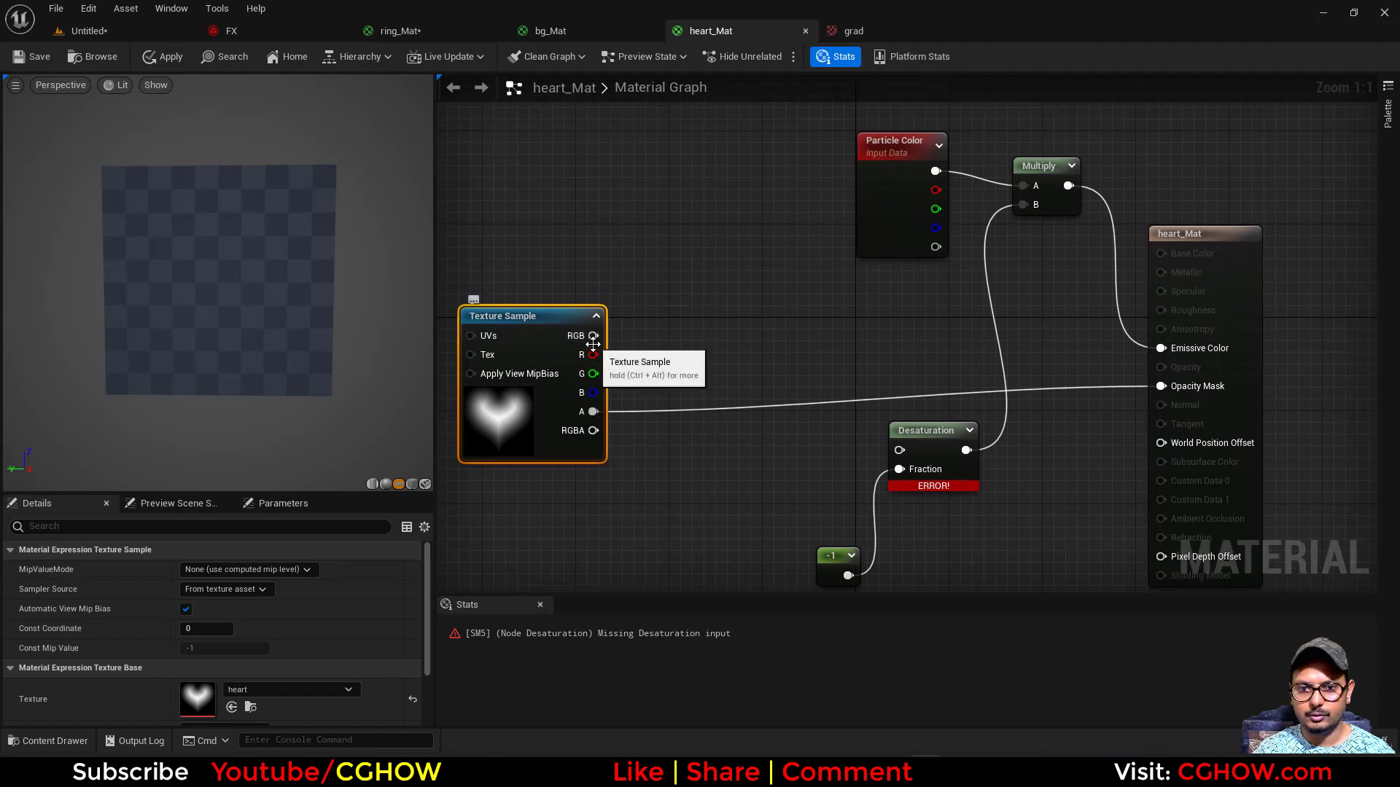
{"action": "left_click_drag", "start_coordinate": [594, 336], "coordinate": [1023, 205]}
{"action": "left_click_drag", "start_coordinate": [905, 218], "coordinate": [800, 219]}
{"action": "left_click_drag", "start_coordinate": [1059, 205], "coordinate": [966, 291]}
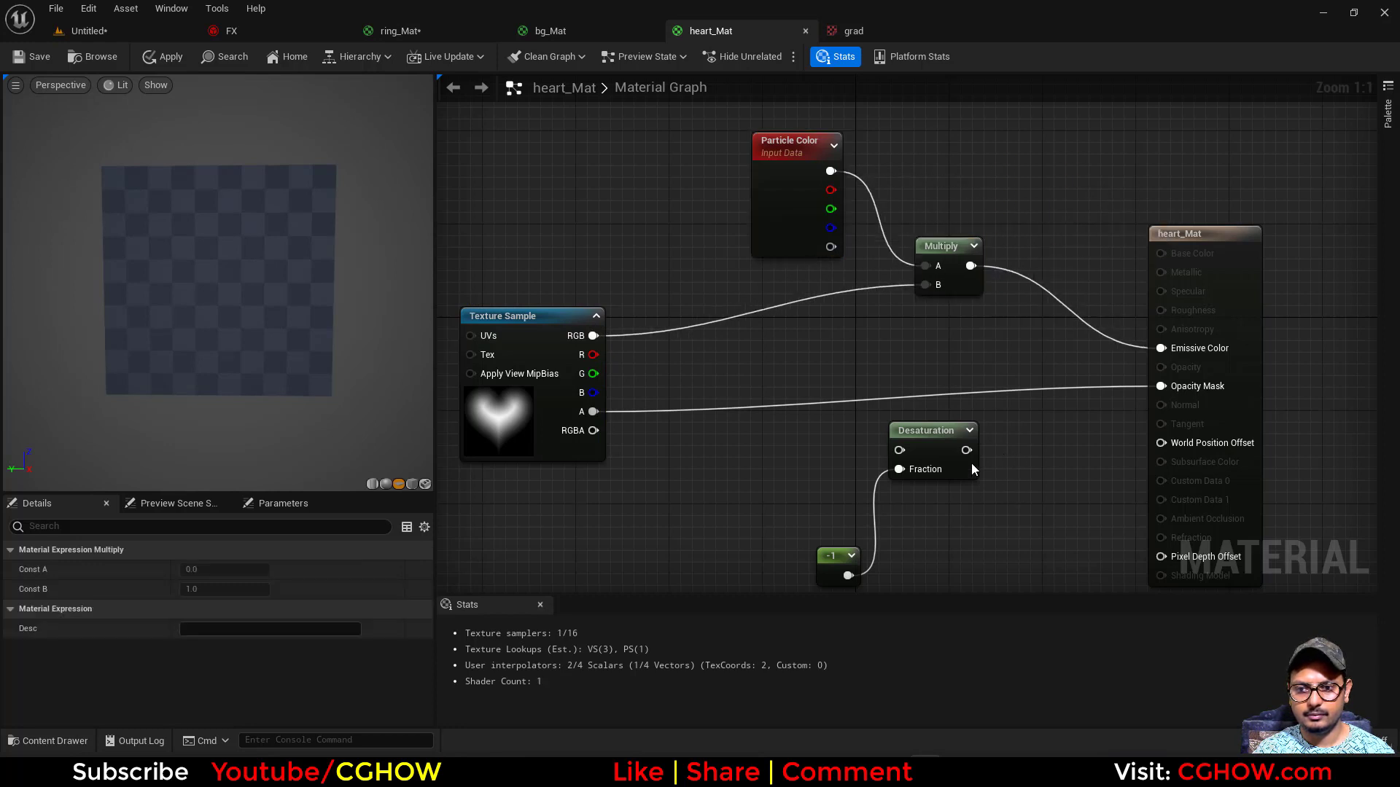
- Delete the Desaturation node and its -1 constant, reposition Particle Color and save heart_Mat
{"action": "right_click_drag", "start_coordinate": [1009, 445], "coordinate": [1010, 307]}
{"action": "left_click_drag", "start_coordinate": [1014, 284], "coordinate": [839, 550]}
{"action": "key", "text": "Delete"}
{"action": "right_click_drag", "start_coordinate": [857, 280], "coordinate": [814, 423]}
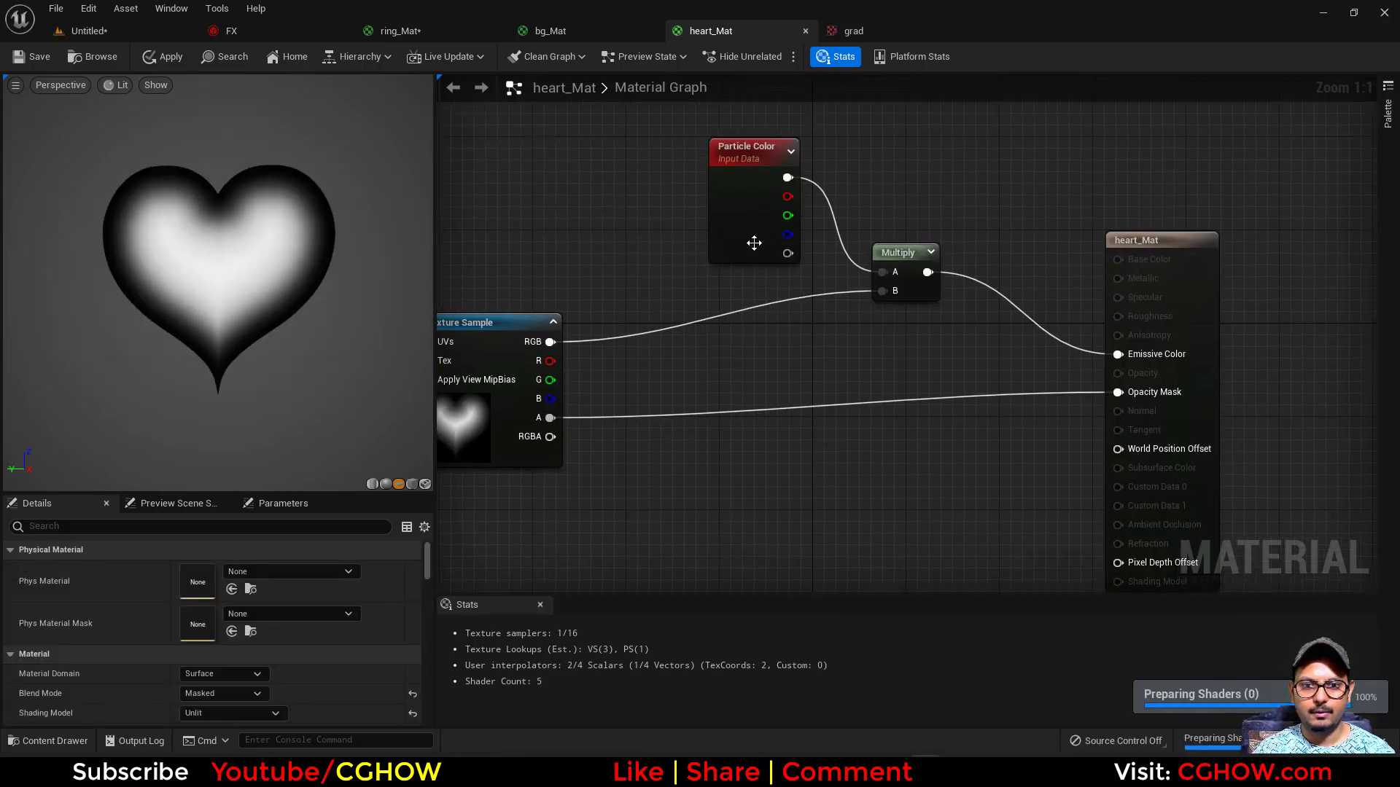
{"action": "left_click_drag", "start_coordinate": [754, 243], "coordinate": [719, 289]}
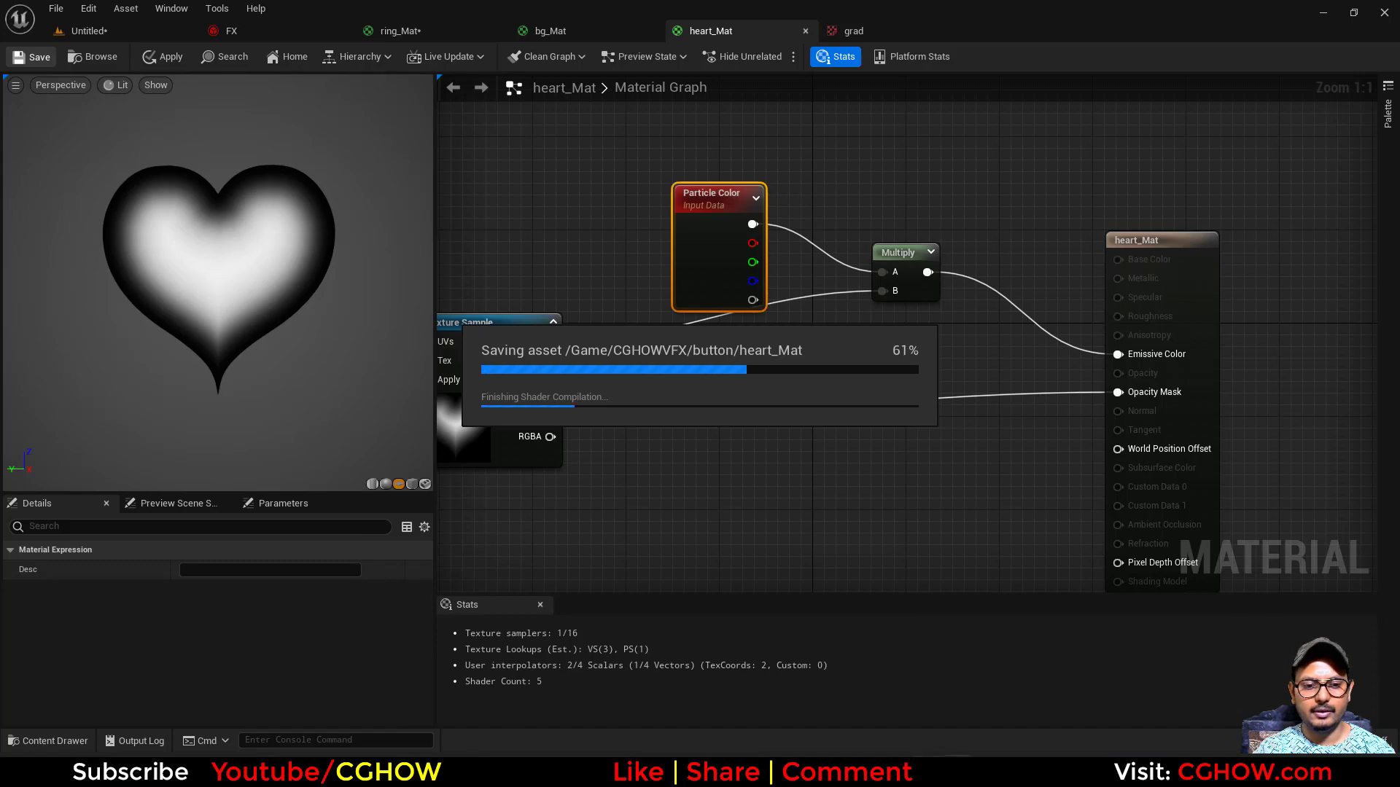
- Isolate the big_heart emitter in FX and change its Initialize Particle color to a pinkish red, hue about 353
{"action": "left_click", "coordinate": [292, 30]}
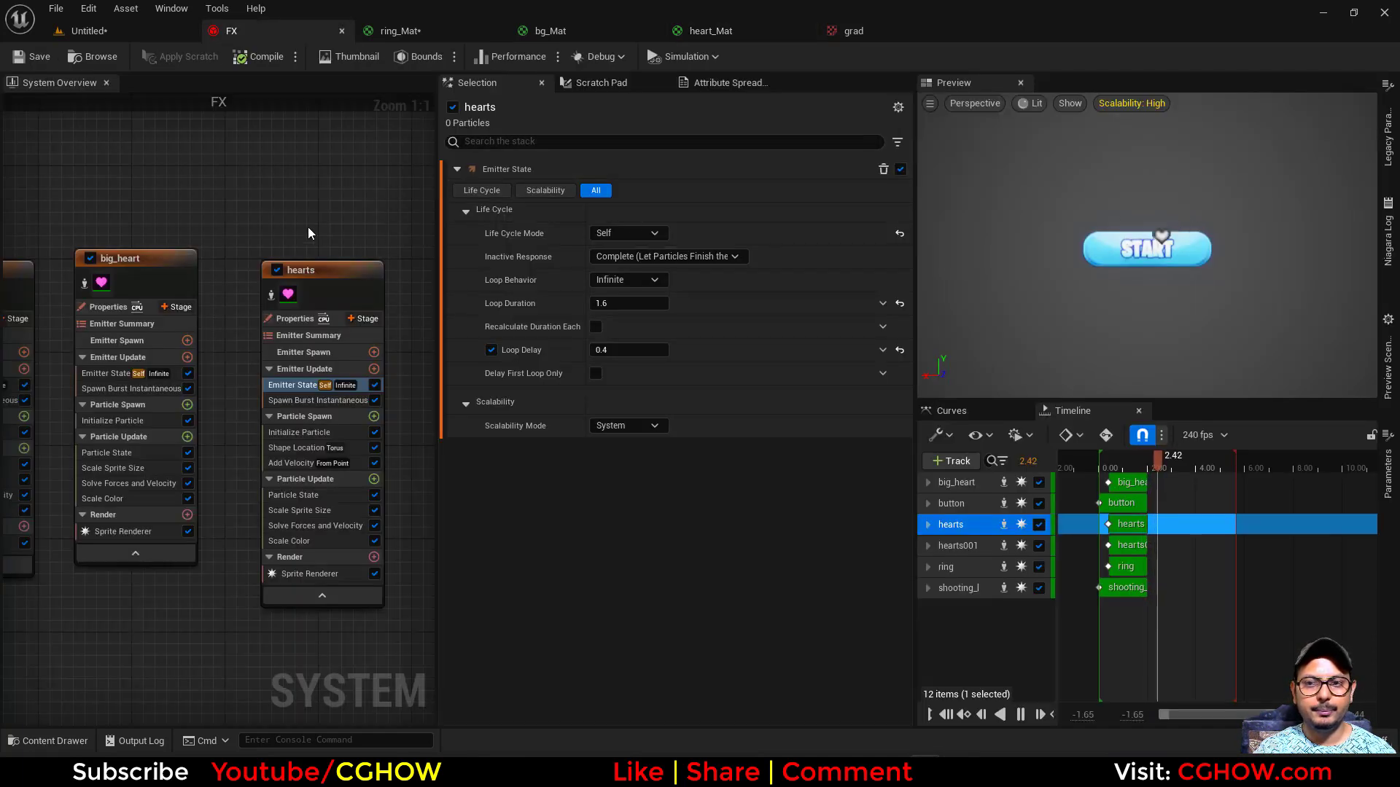
{"action": "left_click", "coordinate": [168, 230]}
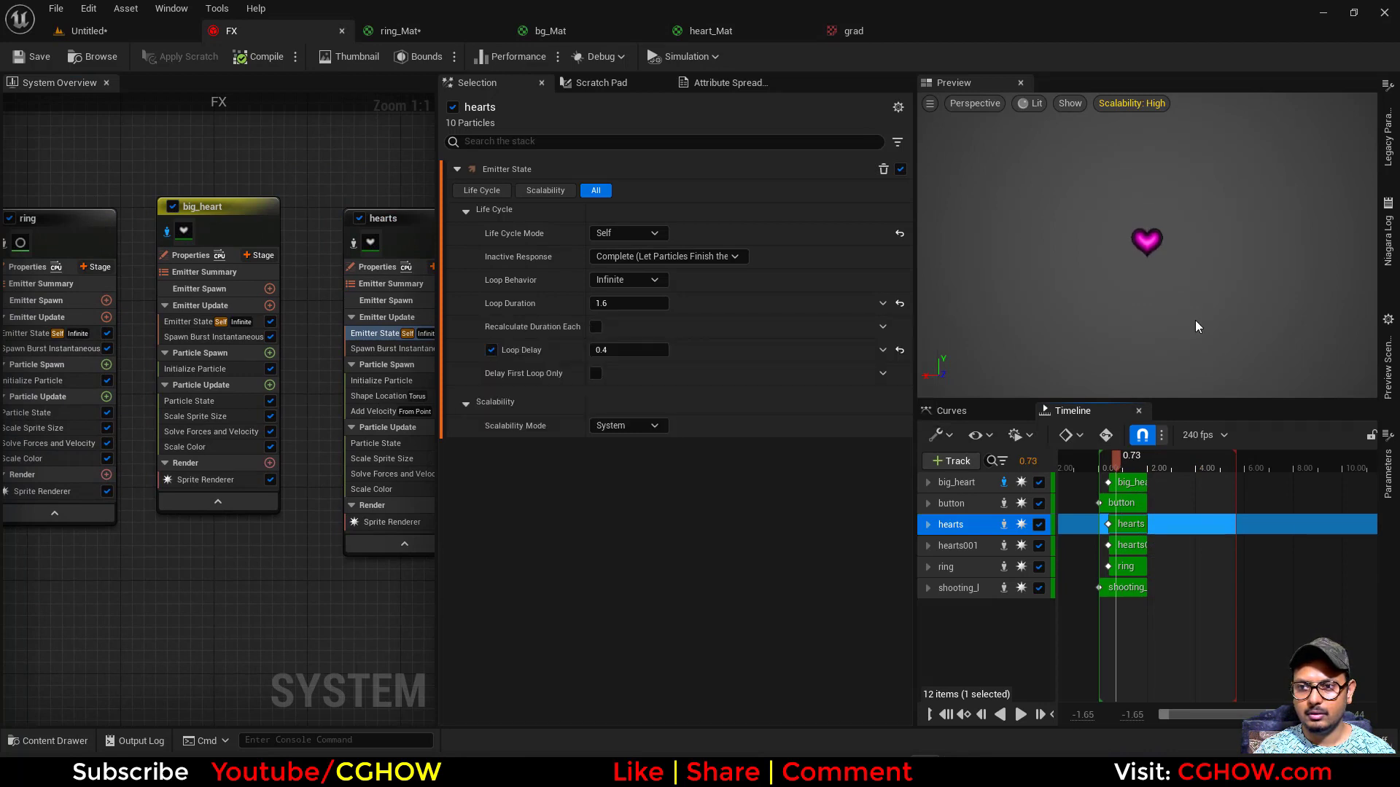
{"action": "left_click", "coordinate": [208, 369]}
{"action": "left_click", "coordinate": [599, 325]}
{"action": "left_click_drag", "start_coordinate": [738, 407], "coordinate": [755, 432]}
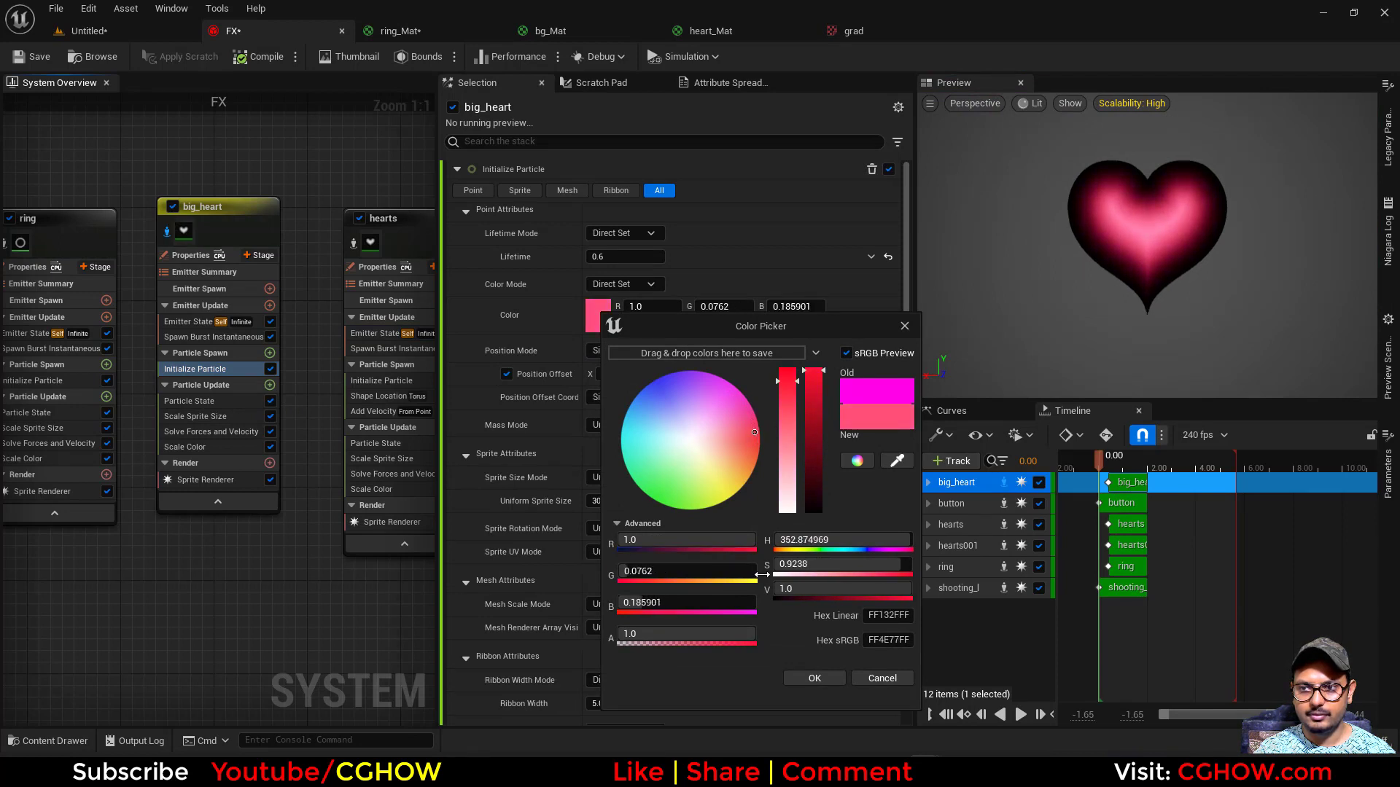
- Try a brightness value of 5 for the big_heart color, bring it back to 1.0 and accept the color
{"action": "mouse_move", "coordinate": [837, 588]}
{"action": "left_mouse_down"}
{"action": "mouse_move", "coordinate": [758, 588]}
{"action": "mouse_move", "coordinate": [813, 589]}
{"action": "left_mouse_up"}
{"action": "left_click", "coordinate": [817, 592]}
{"action": "type", "text": "5"}
{"action": "key", "text": "Return"}
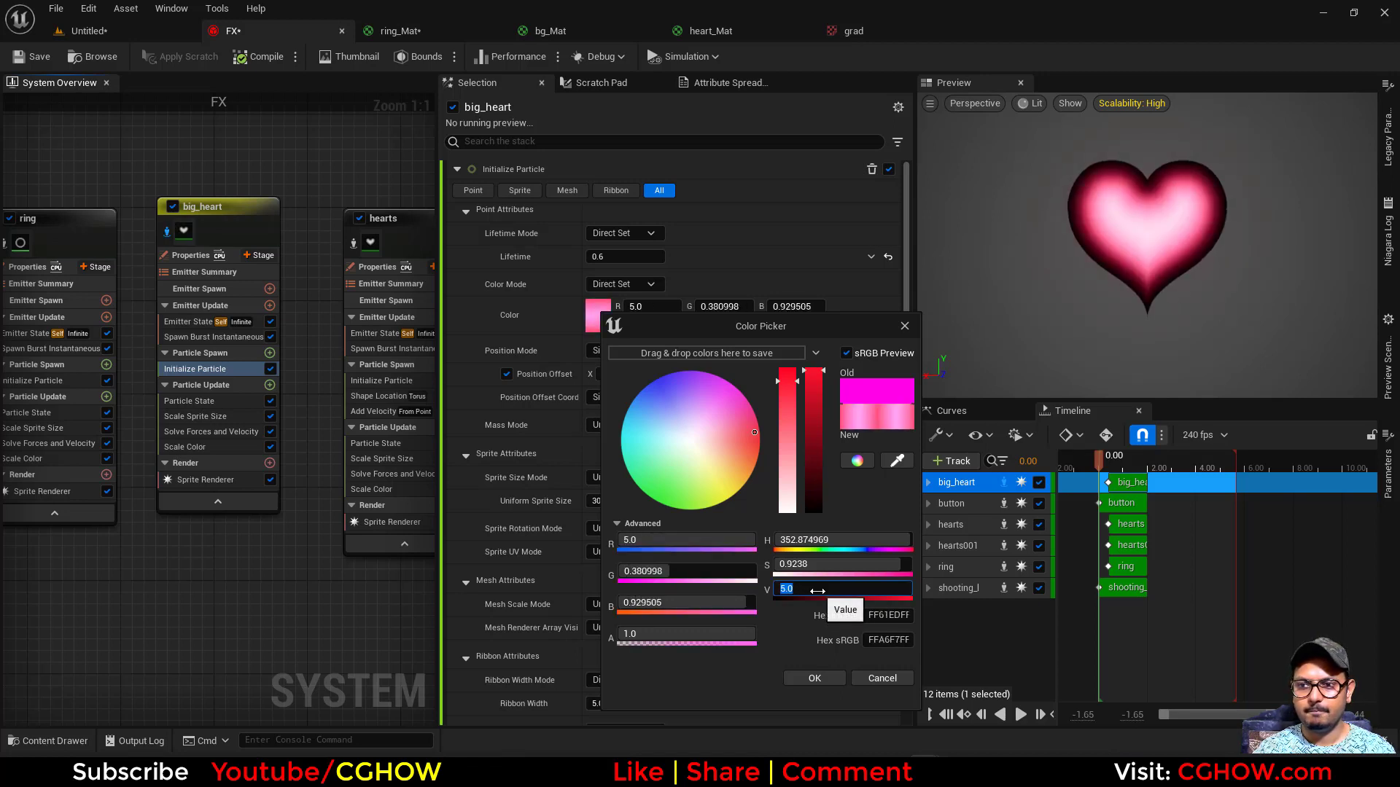
{"action": "left_click_drag", "start_coordinate": [813, 409], "coordinate": [820, 401]}
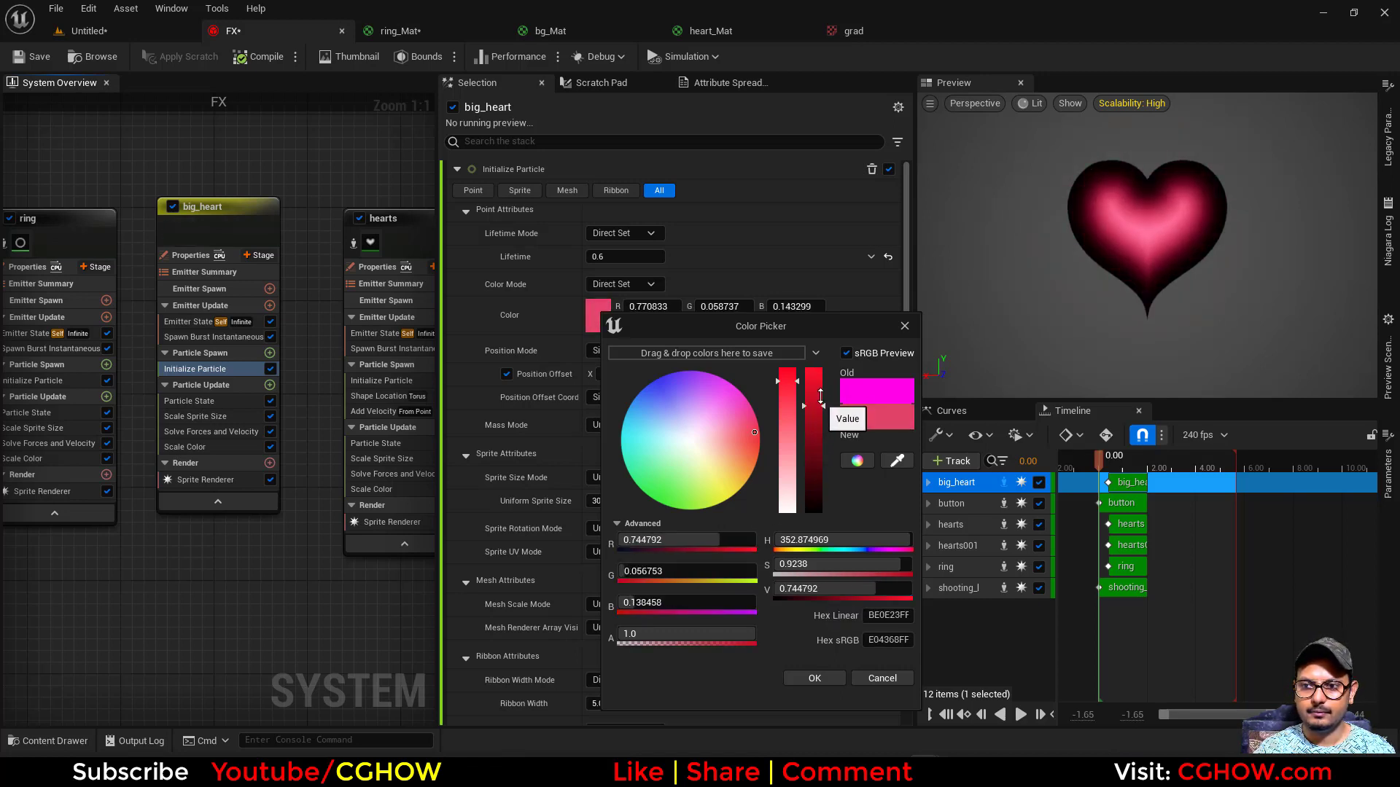
{"action": "left_click", "coordinate": [814, 677]}
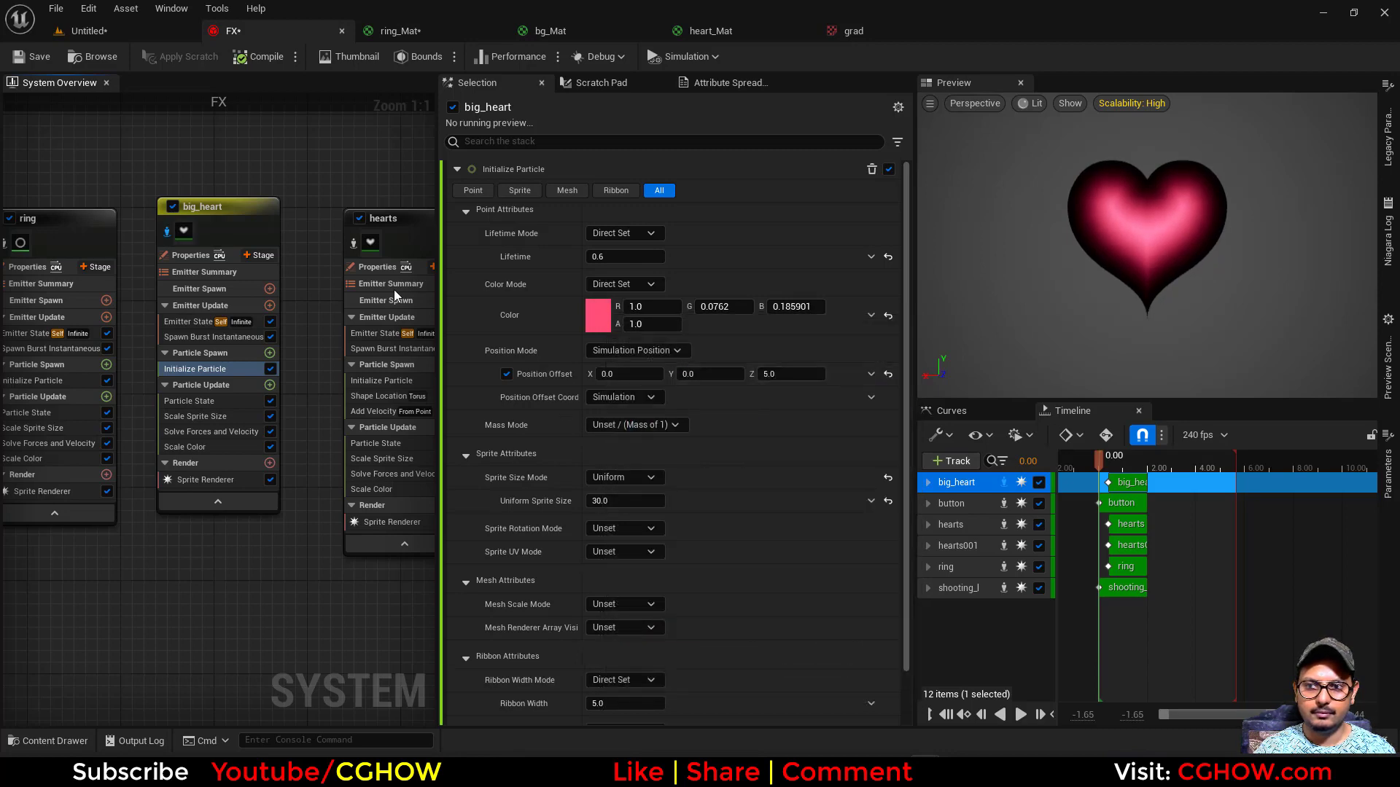
- Close the grad texture editor and go back to the heart_Mat graph
{"action": "left_click", "coordinate": [850, 37]}
{"action": "middle_click", "coordinate": [866, 26]}
{"action": "left_click", "coordinate": [603, 31]}
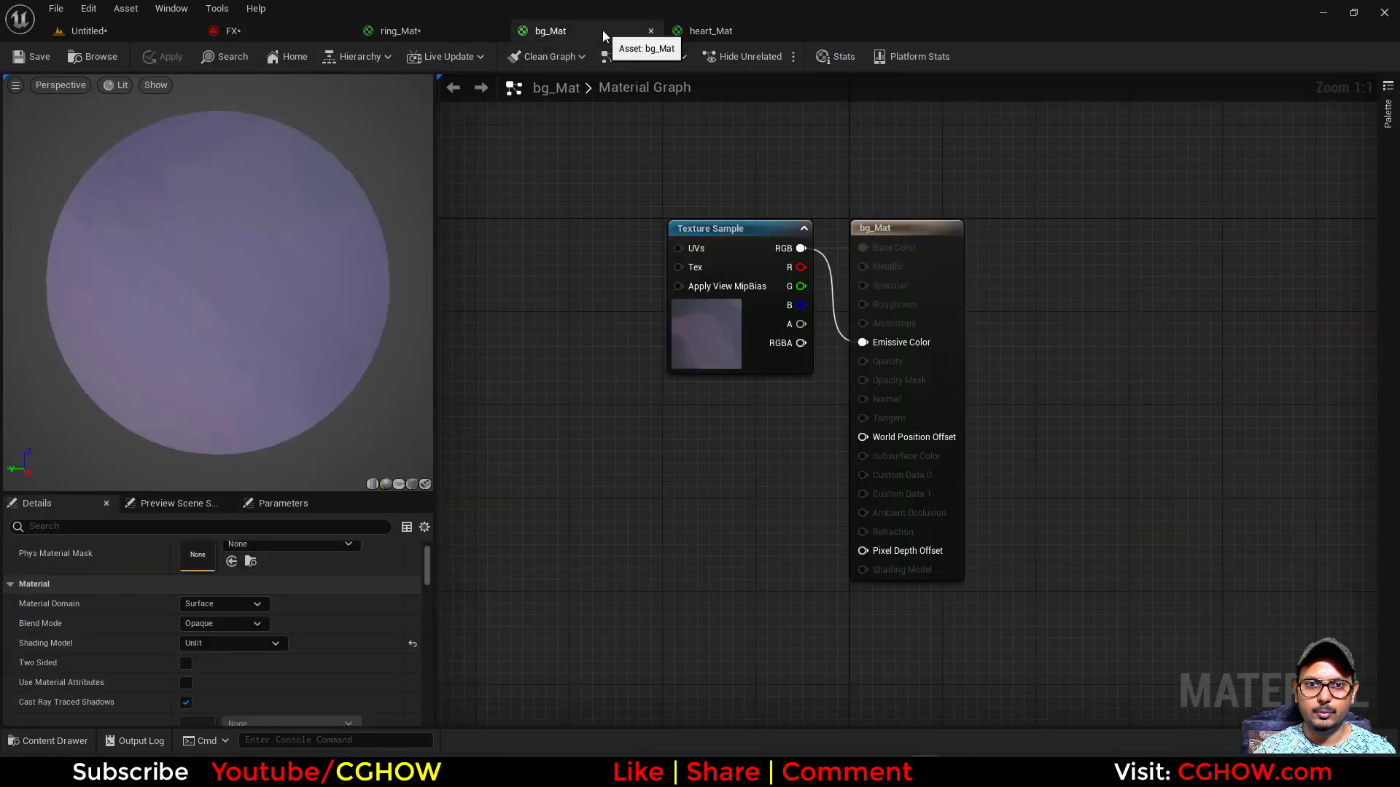
{"action": "left_click", "coordinate": [684, 35]}
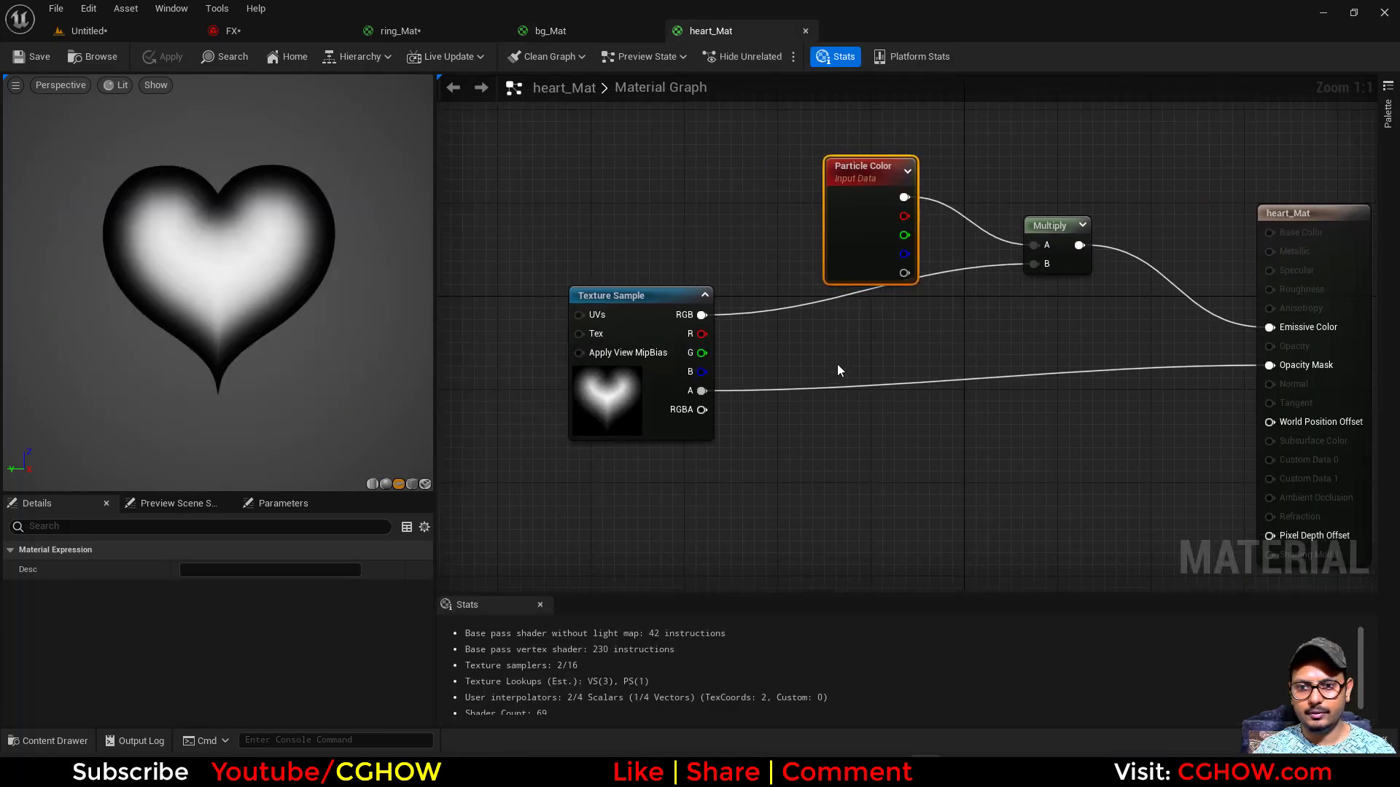
- Move the Particle Color and Multiply nodes up to spread out the heart_Mat graph
{"action": "left_click", "coordinate": [753, 383]}
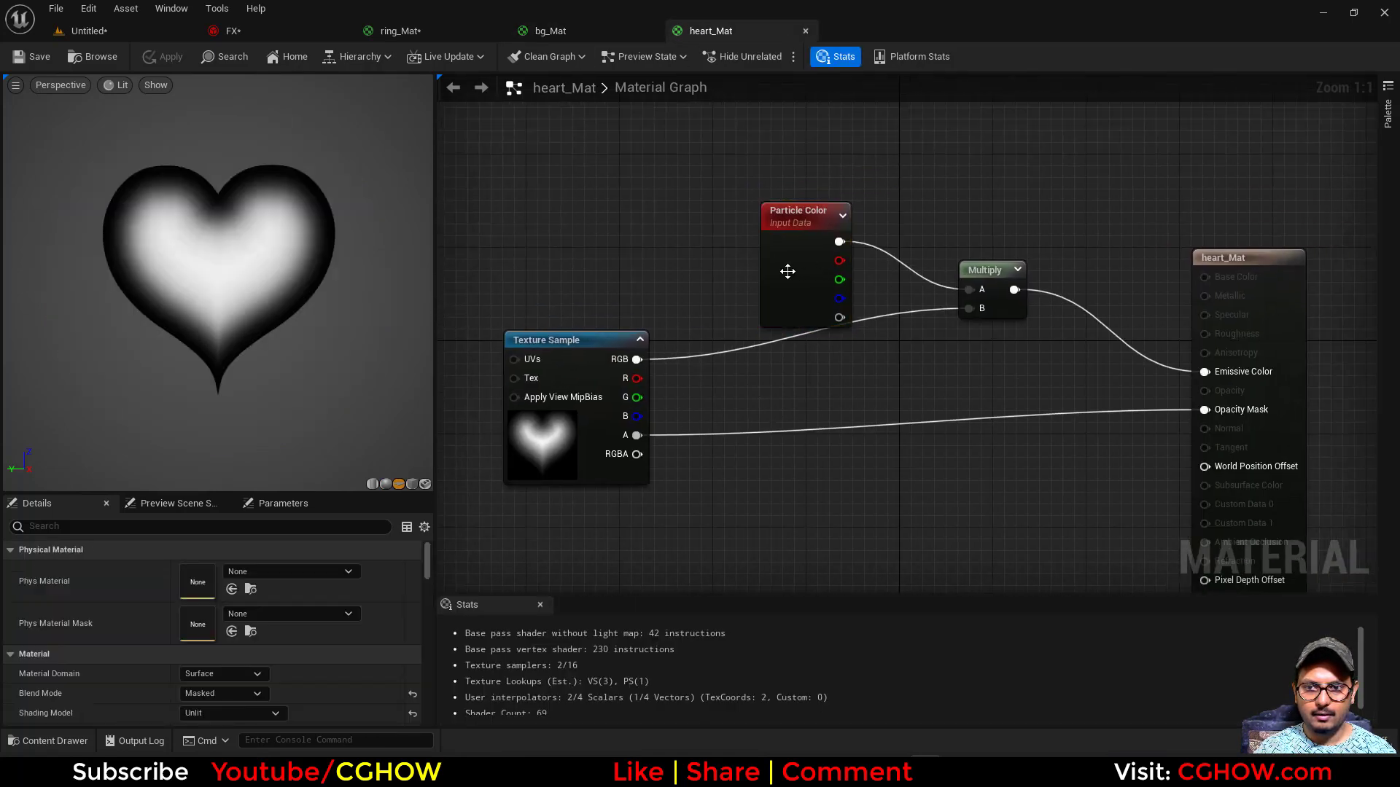
{"action": "left_click_drag", "start_coordinate": [787, 271], "coordinate": [764, 248]}
{"action": "left_click", "coordinate": [973, 312]}
{"action": "left_click_drag", "start_coordinate": [973, 312], "coordinate": [996, 288]}
{"action": "left_click", "coordinate": [731, 397]}
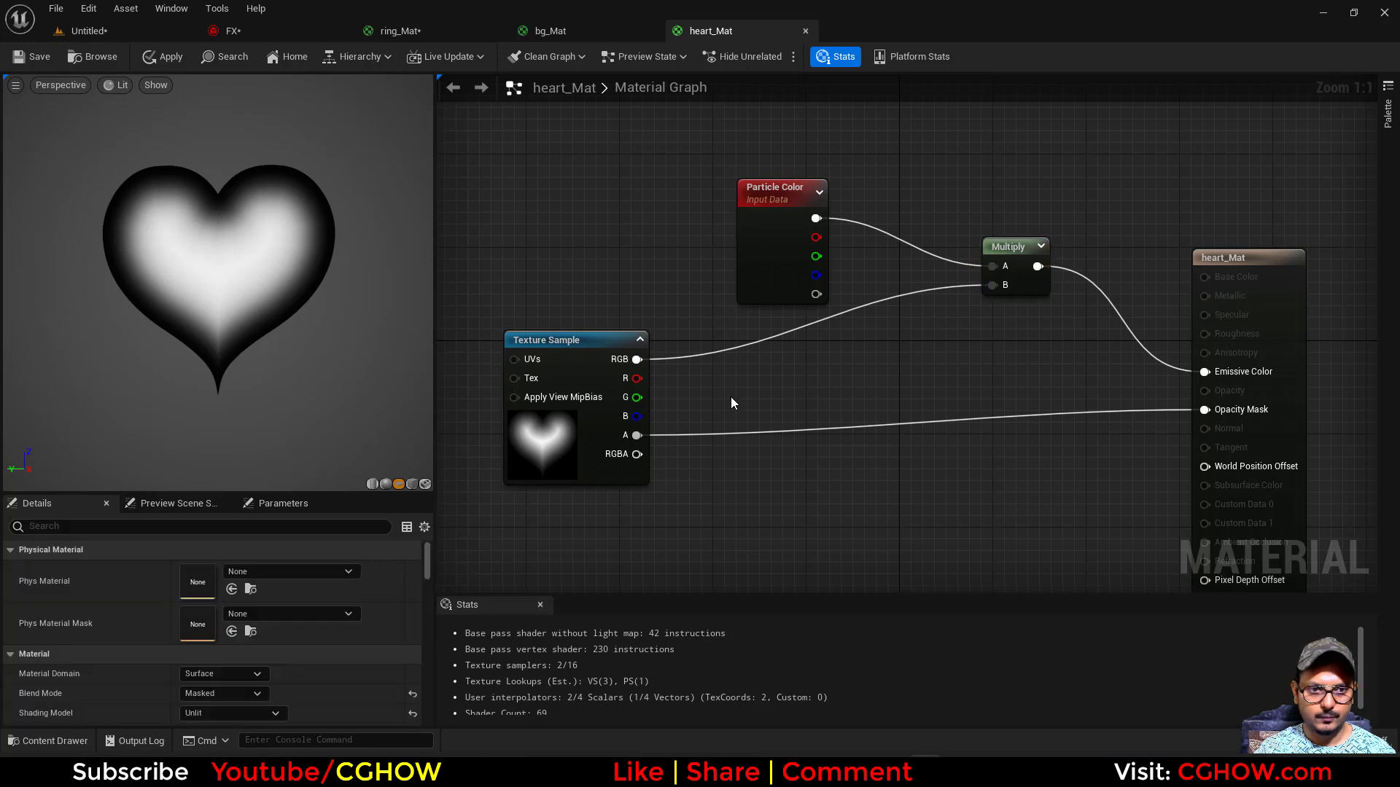
- Insert a Power node between the heart texture's RGB output and the Multiply node's B input in heart_Mat
{"action": "right_click_drag", "start_coordinate": [730, 397], "coordinate": [729, 419]}
{"action": "key", "text": "e"}
{"action": "left_click", "coordinate": [692, 361]}
{"action": "left_click_drag", "start_coordinate": [637, 383], "coordinate": [993, 308]}
{"action": "left_click_drag", "start_coordinate": [751, 397], "coordinate": [840, 391]}
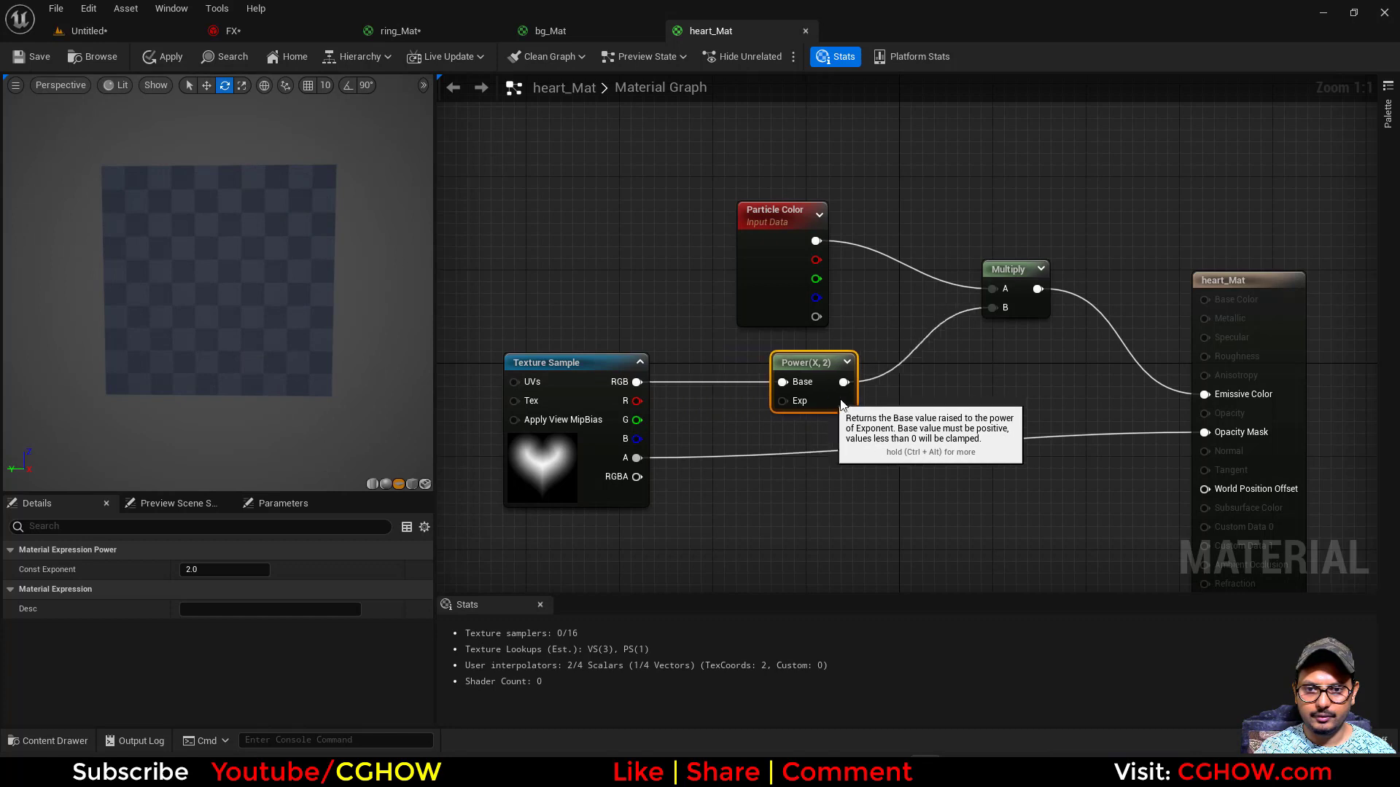
- Add a Dynamic Parameter node, connect Param1 to the Power node's Exp input and save heart_Mat
{"action": "right_click", "coordinate": [708, 500]}
{"action": "type", "text": "dyn"}
{"action": "left_click", "coordinate": [747, 281]}
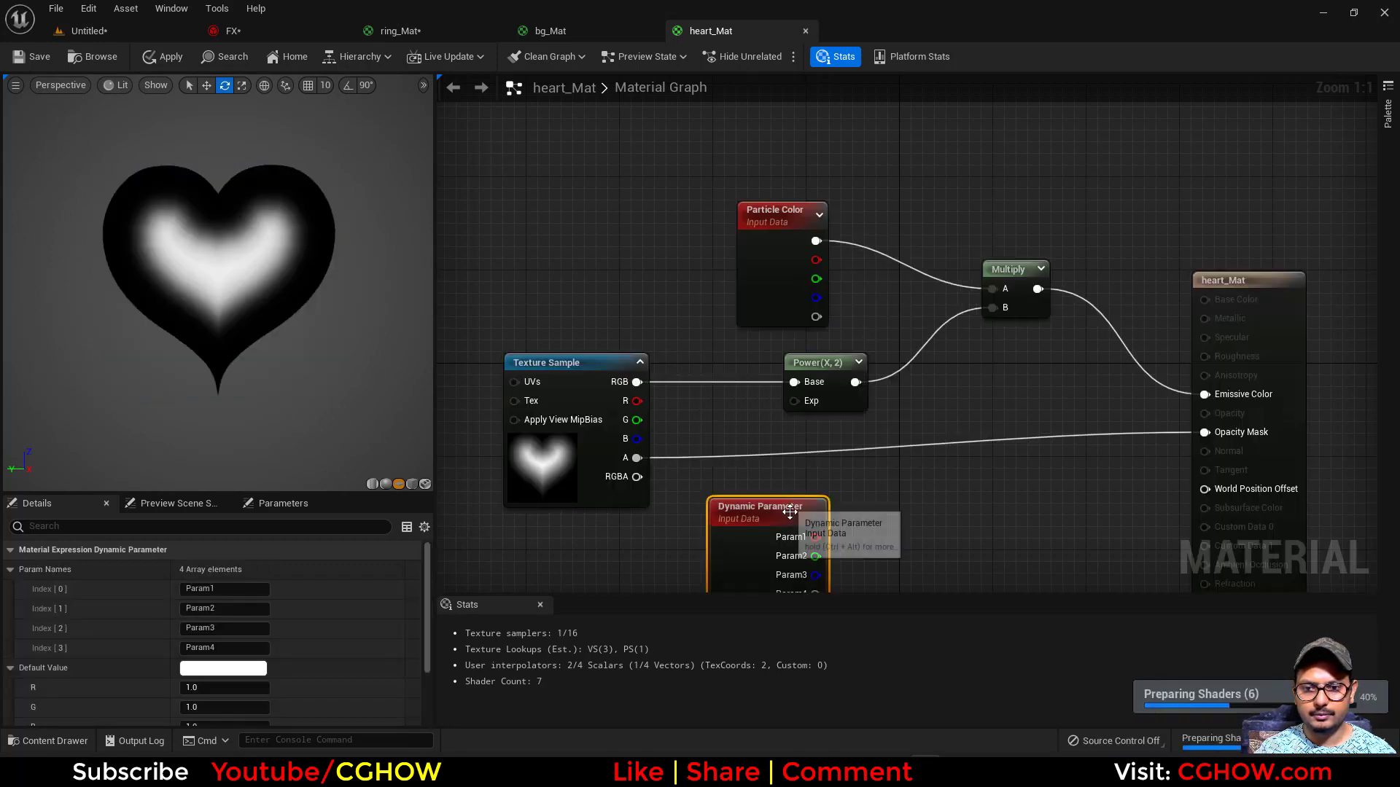
{"action": "left_click_drag", "start_coordinate": [795, 401], "coordinate": [794, 402]}
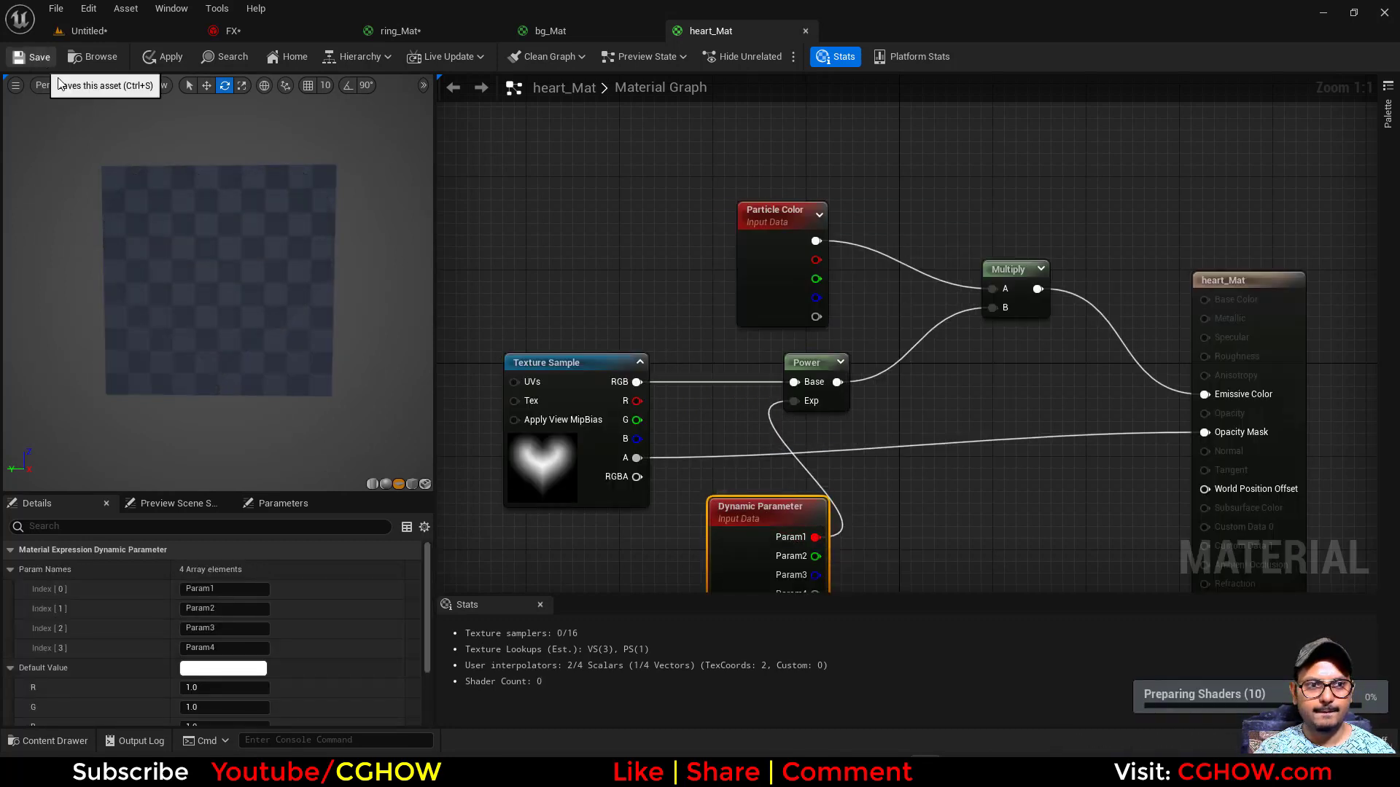
{"action": "key", "text": "ctrl+s"}
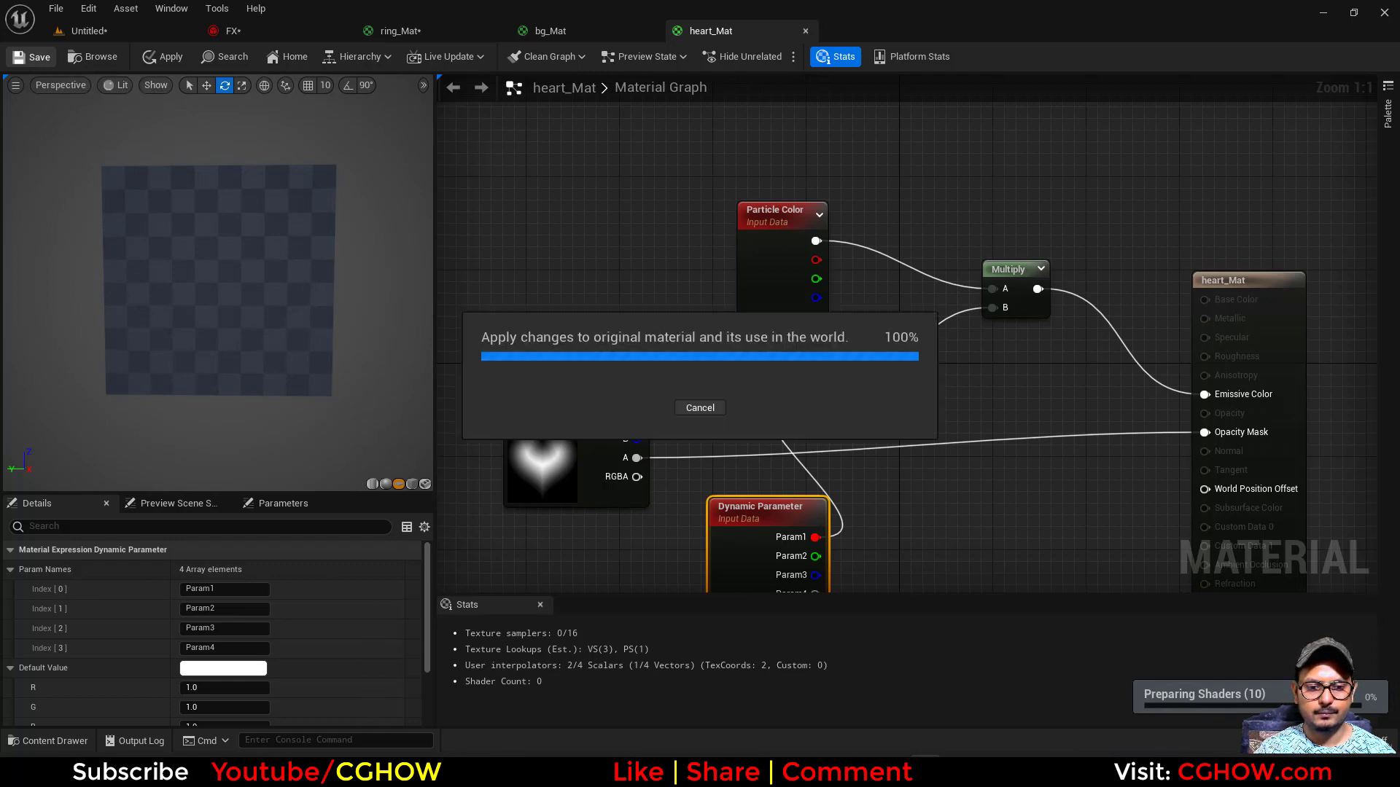
- In FX, add Dynamic Material Parameters to big_heart's Particle Update and set Param1 to about 0.37
{"action": "left_click", "coordinate": [291, 34]}
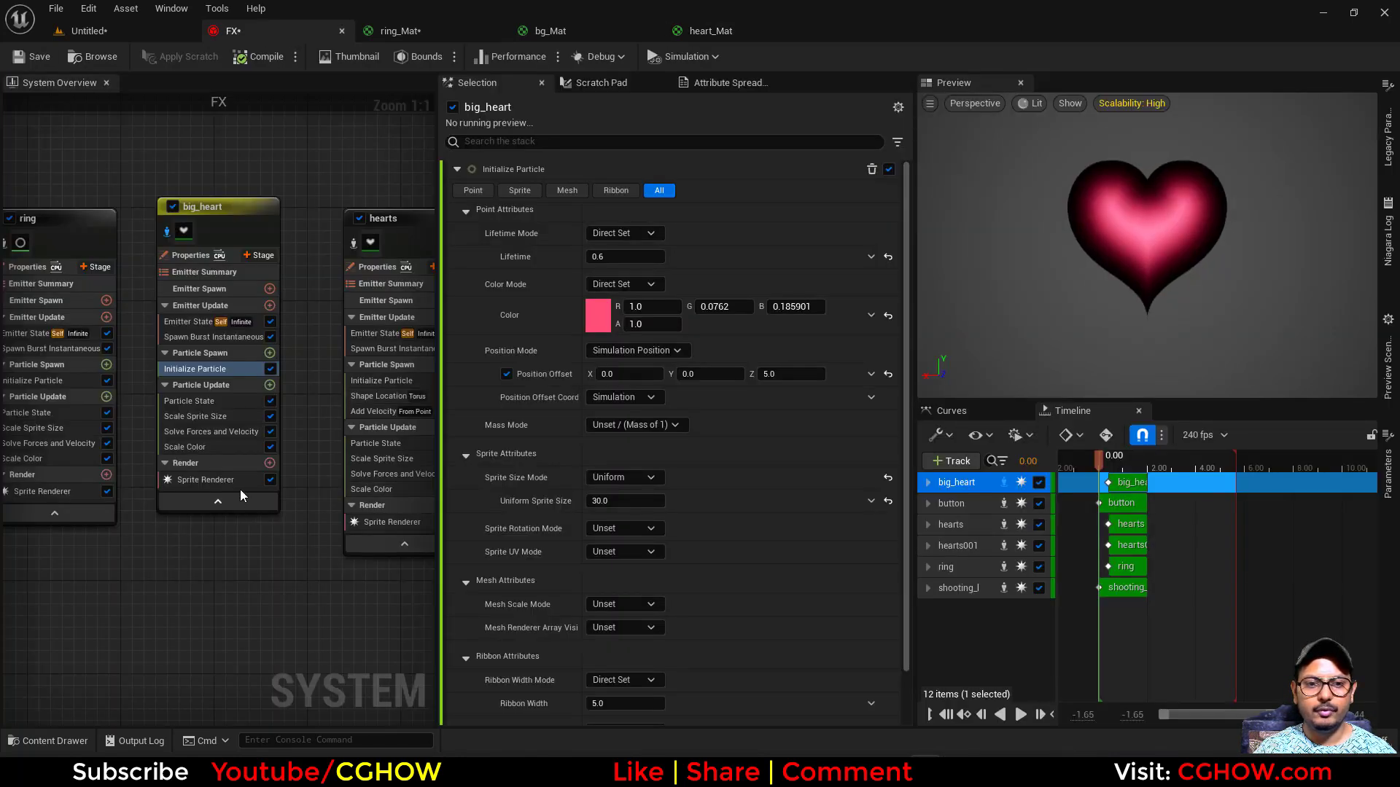
{"action": "left_click", "coordinate": [270, 385]}
{"action": "type", "text": "dyn"}
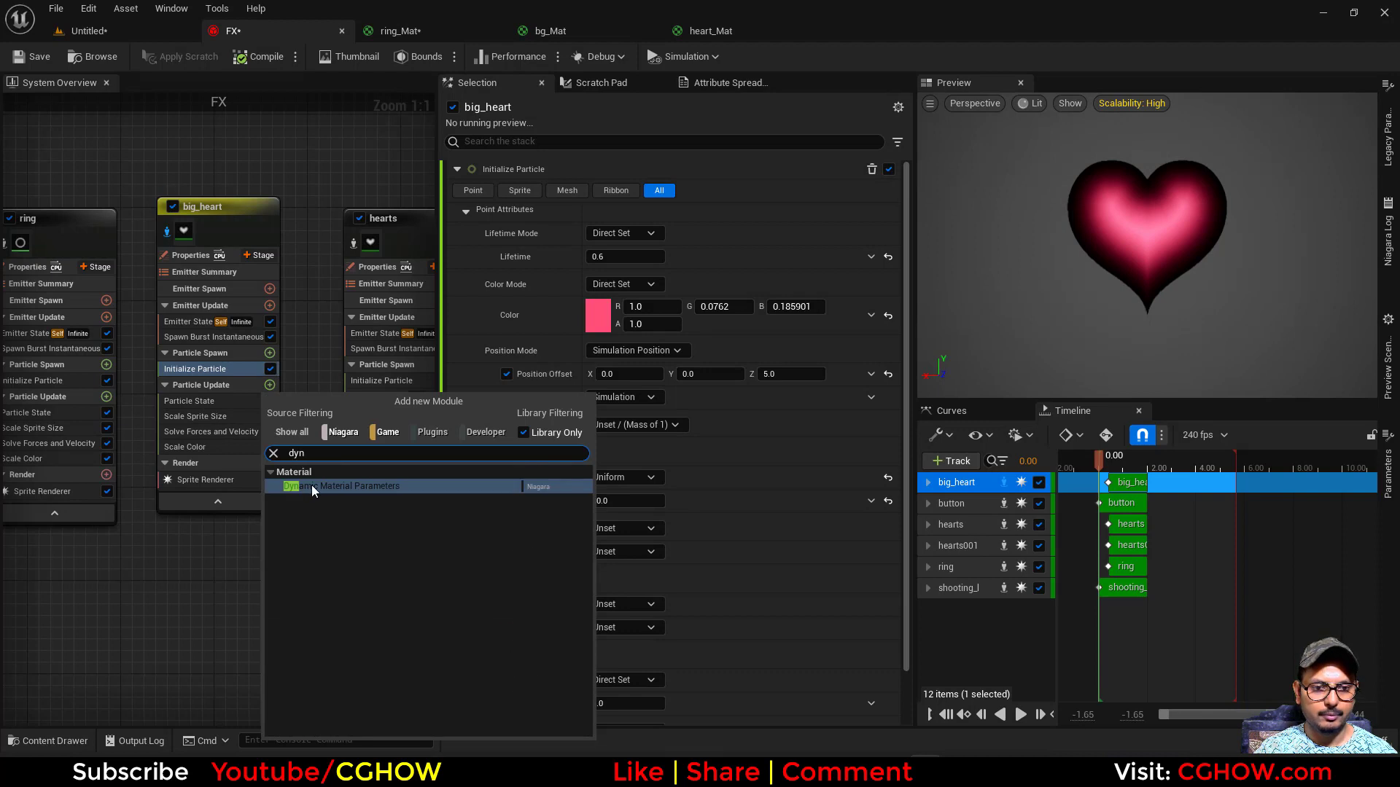
{"action": "left_click", "coordinate": [312, 485]}
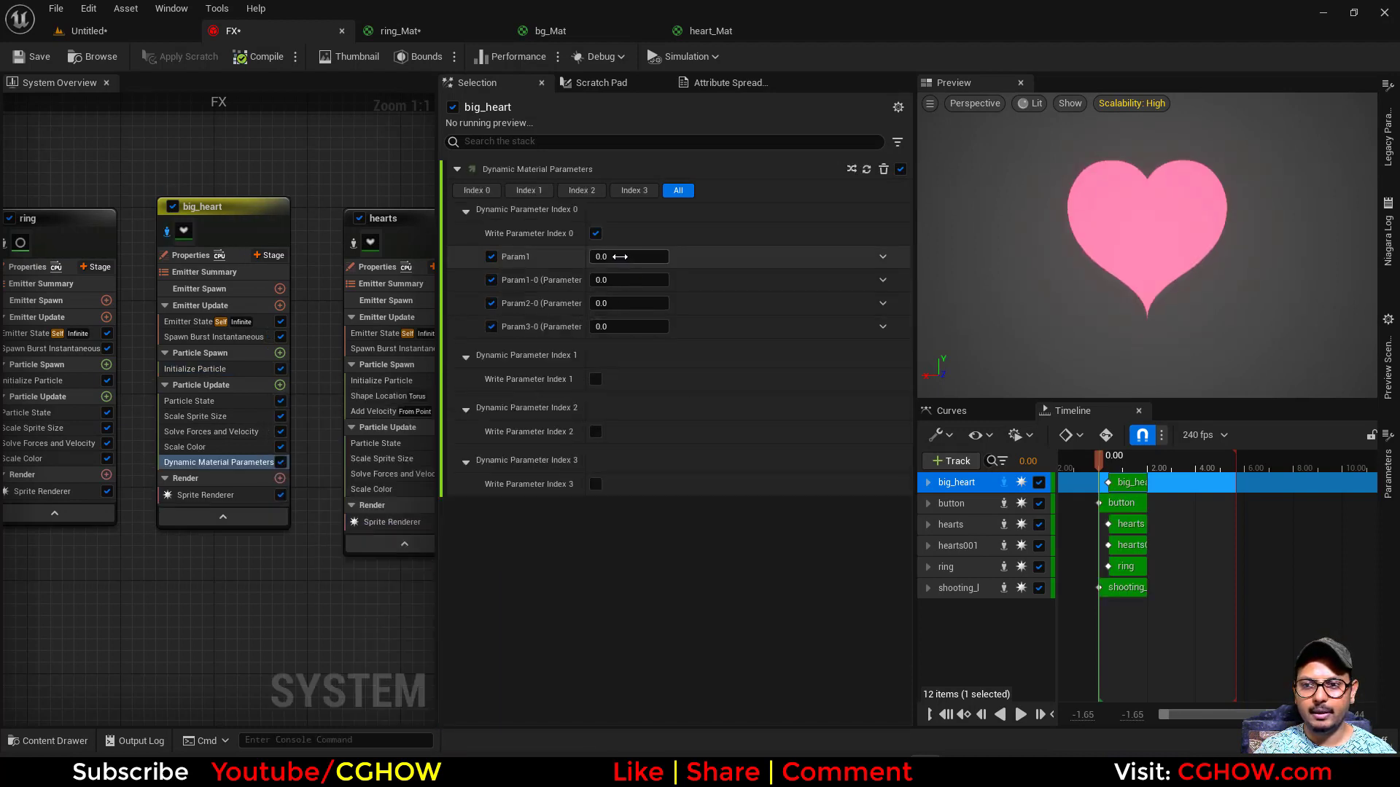
{"action": "left_click_drag", "start_coordinate": [620, 256], "coordinate": [652, 256]}
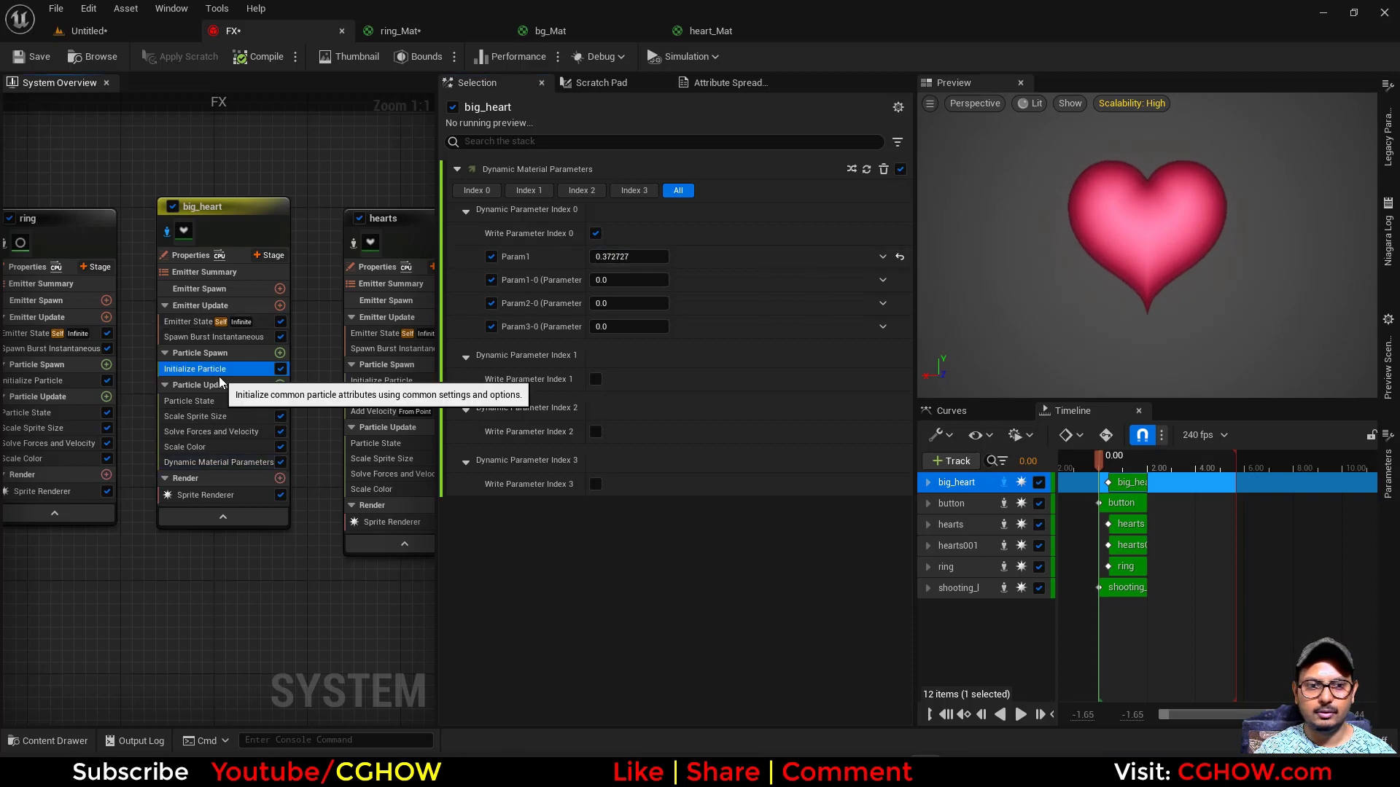
- Change big_heart's Initialize Particle color to a soft red, about R 1.0, G 0.031, B 0.041
{"action": "left_click", "coordinate": [196, 369]}
{"action": "left_click", "coordinate": [721, 307]}
{"action": "type", "text": "0"}
{"action": "left_click", "coordinate": [795, 306]}
{"action": "type", "text": "0"}
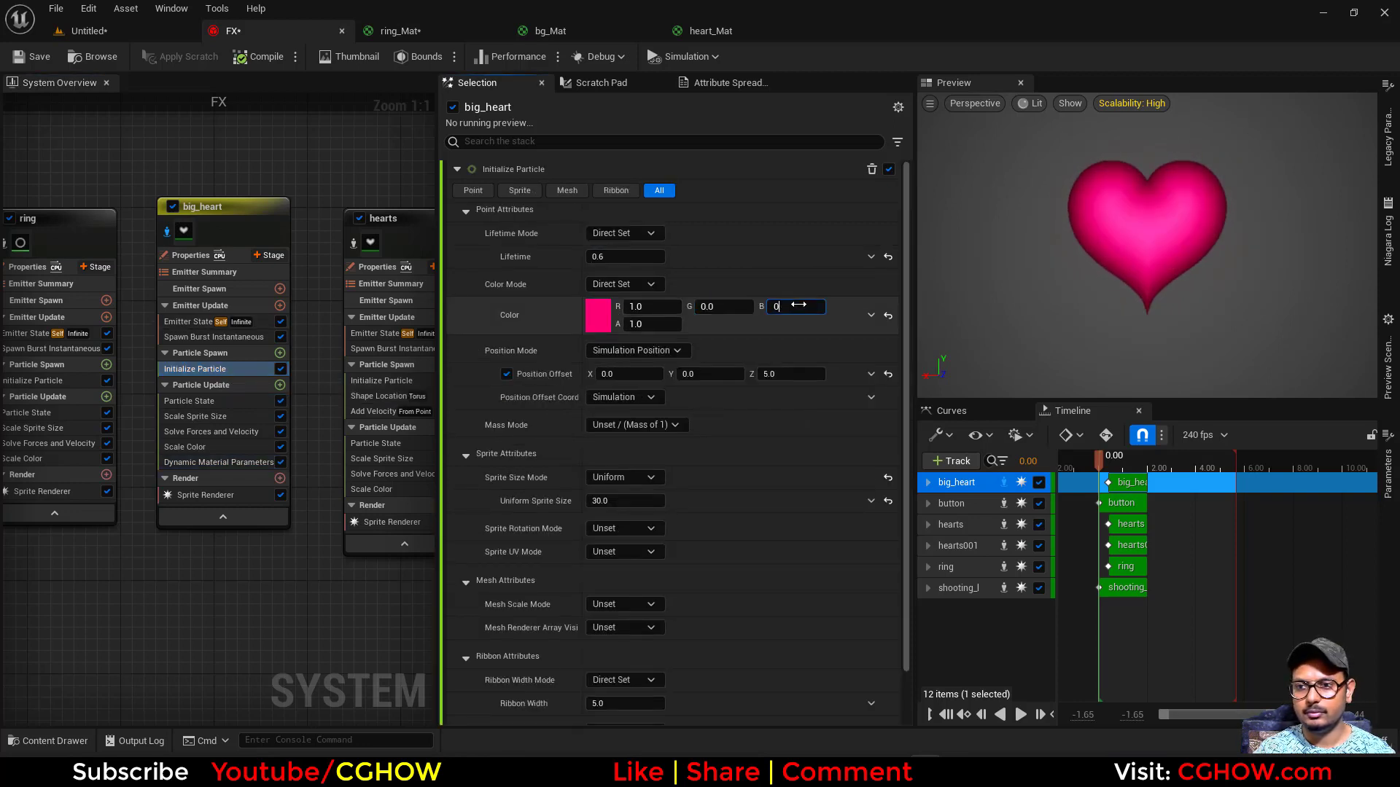
{"action": "key", "text": "Return"}
{"action": "left_click", "coordinate": [606, 321]}
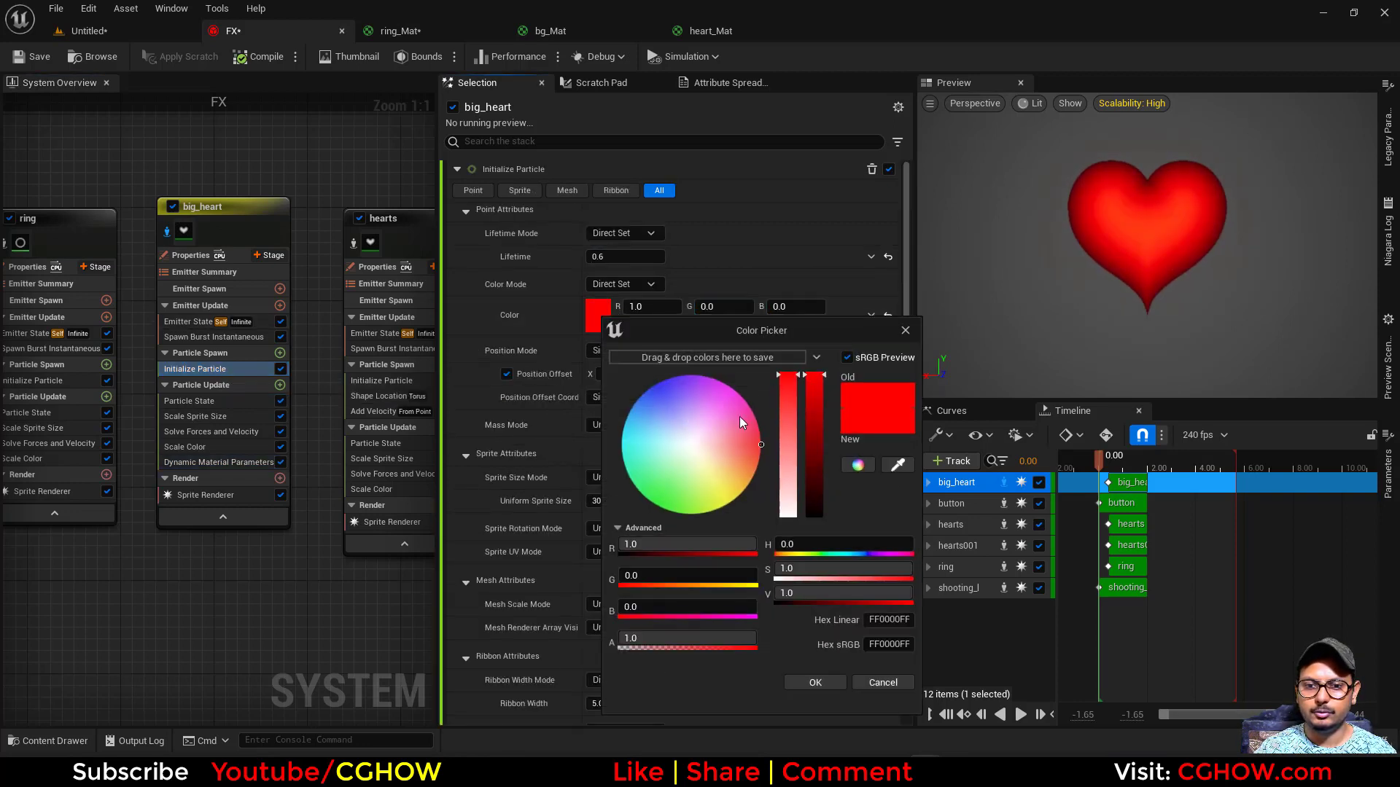
{"action": "left_click_drag", "start_coordinate": [745, 417], "coordinate": [758, 443]}
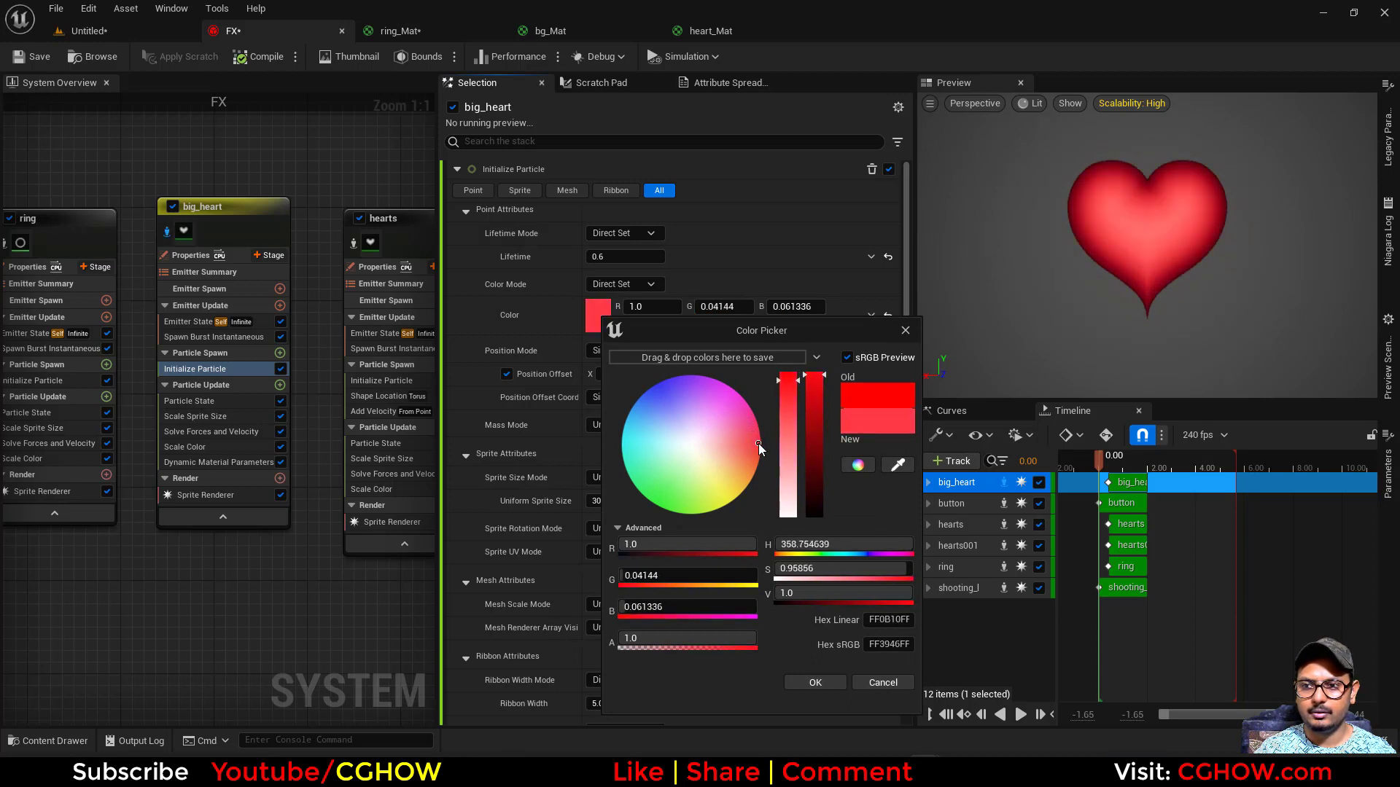
{"action": "left_click", "coordinate": [843, 682]}
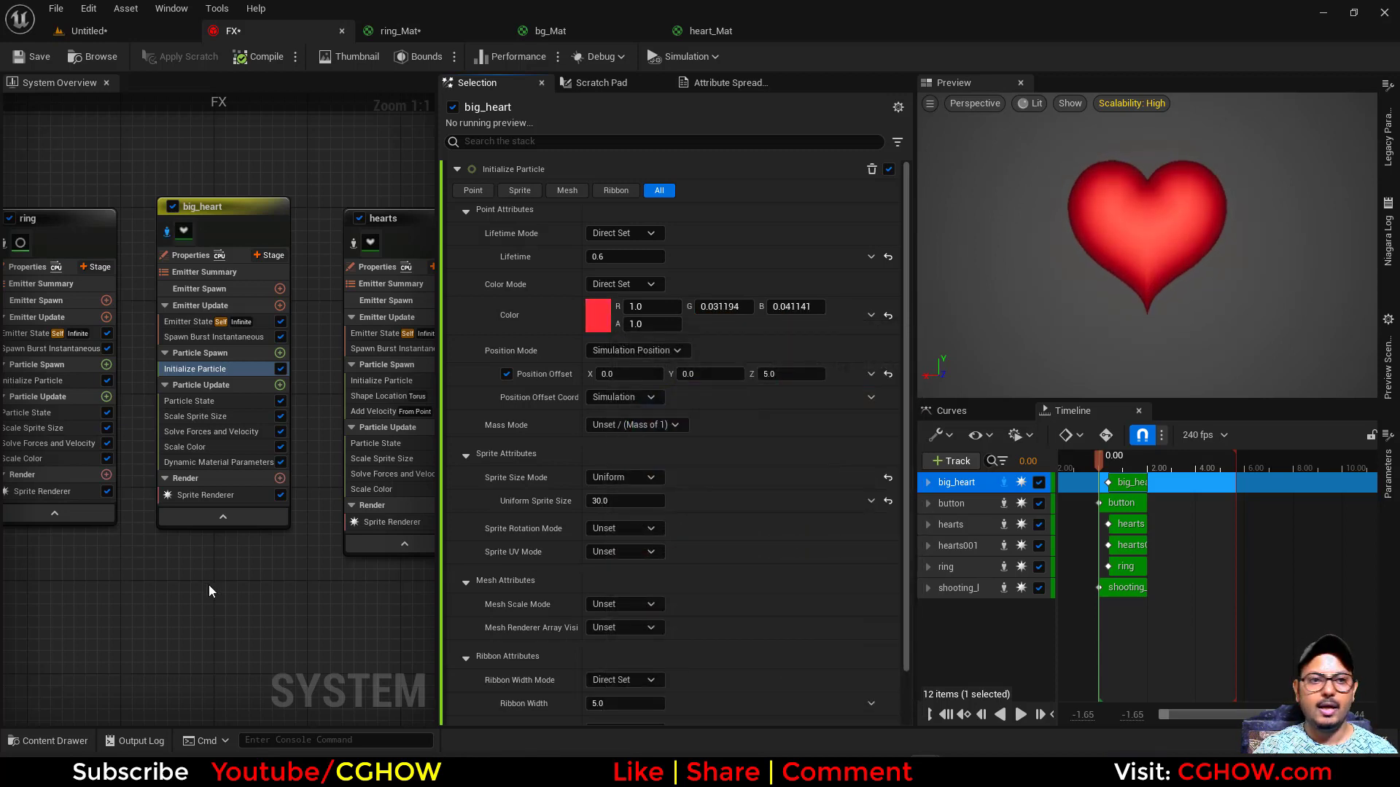
- Isolate the hearts emitter and set its Initialize Particle color to hot pink, about R 1.0, G 0.0, B 0.28
{"action": "right_click_drag", "start_coordinate": [209, 585], "coordinate": [73, 558]}
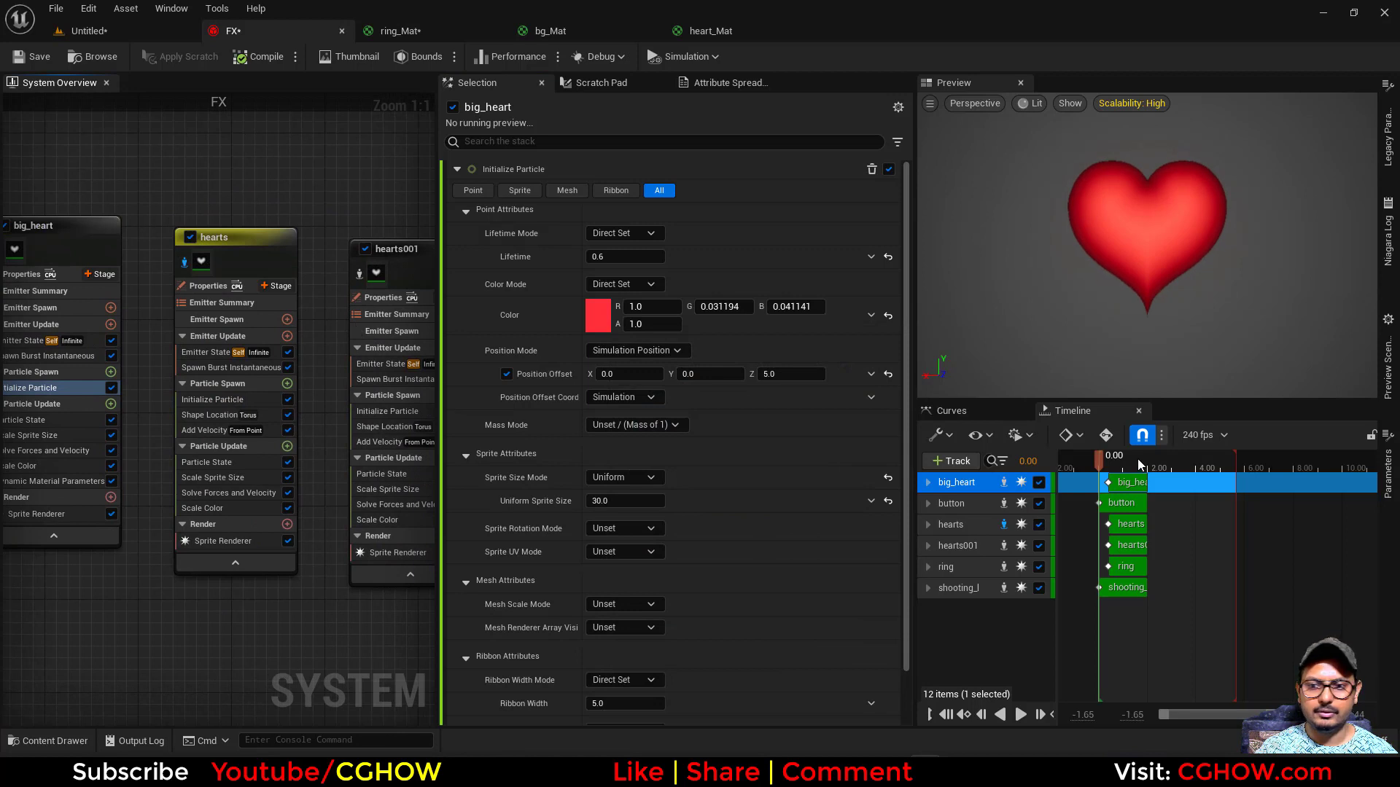
{"action": "left_click", "coordinate": [1116, 457]}
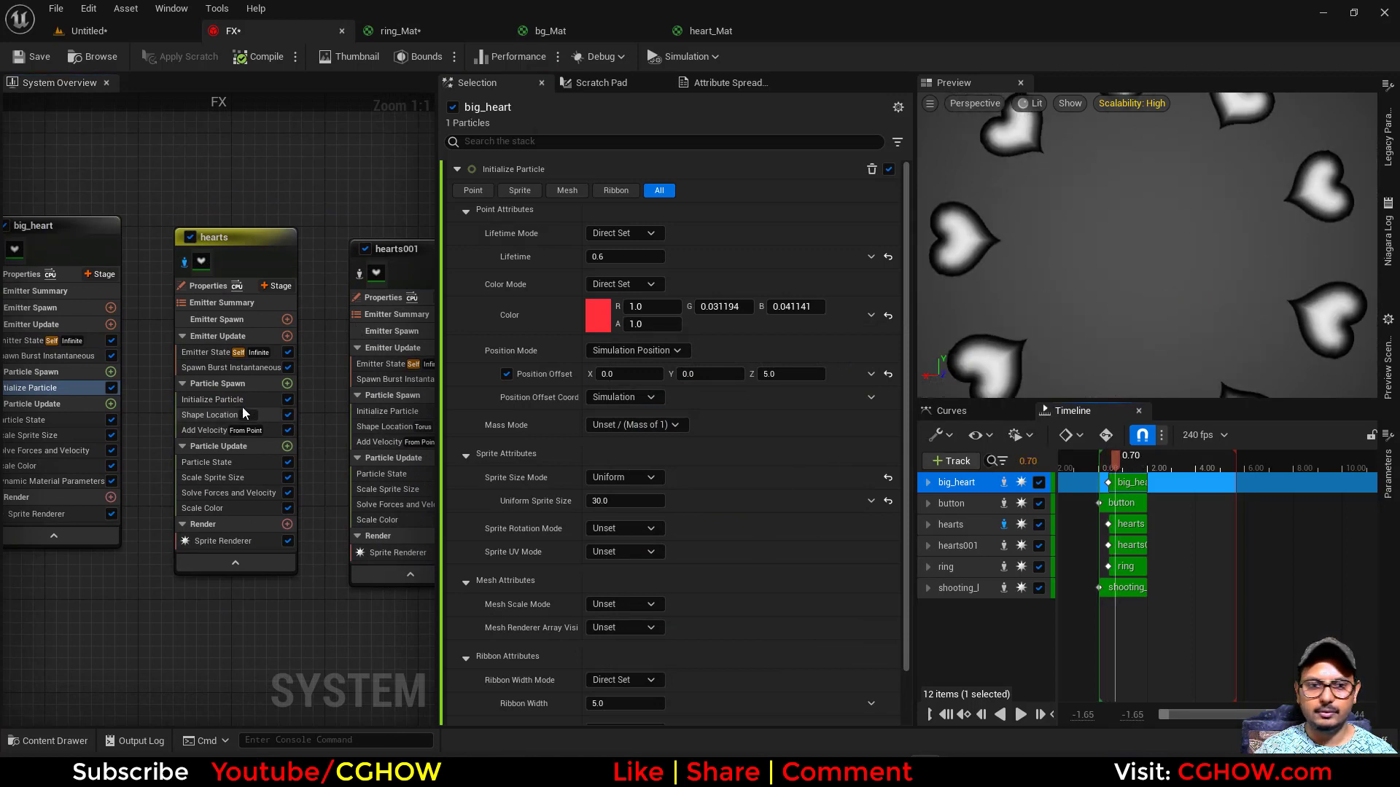
{"action": "left_click", "coordinate": [212, 399]}
{"action": "left_click", "coordinate": [597, 315]}
{"action": "left_click_drag", "start_coordinate": [732, 404], "coordinate": [780, 404]}
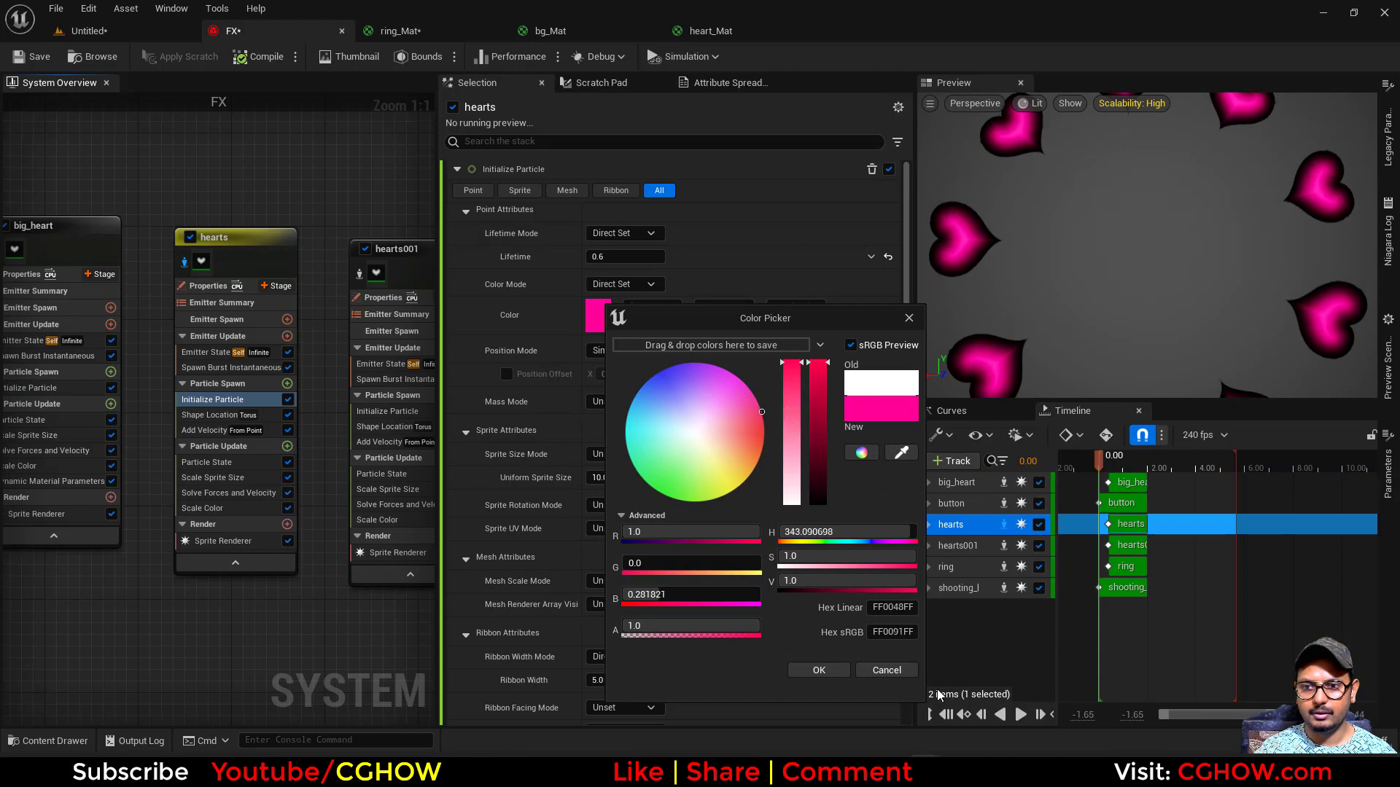
{"action": "left_click", "coordinate": [818, 670]}
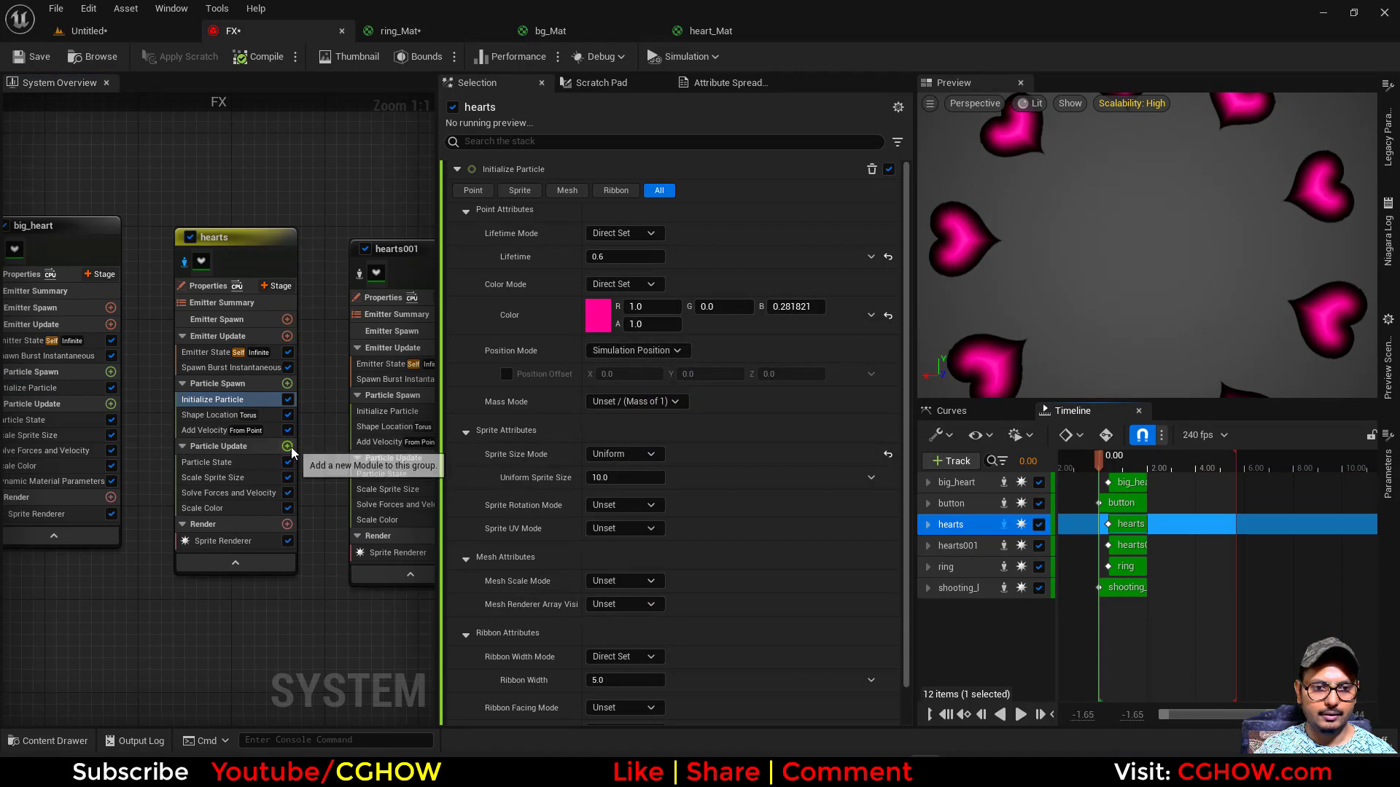
- Add Dynamic Material Parameters to the hearts emitter's Particle Update and set Param1 to about 0.35
{"action": "left_click", "coordinate": [286, 446]}
{"action": "type", "text": "dyn"}
{"action": "left_click", "coordinate": [438, 185]}
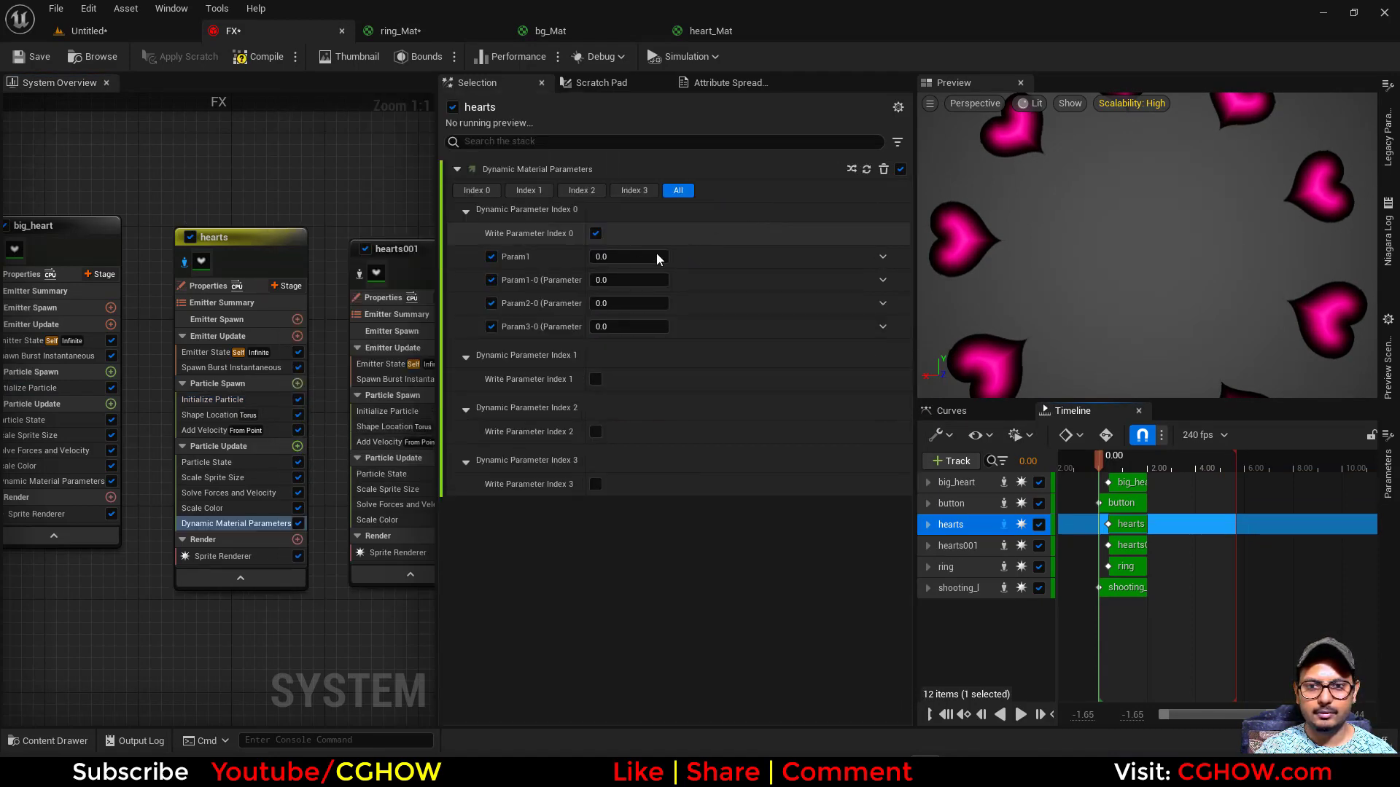
{"action": "left_click_drag", "start_coordinate": [625, 258], "coordinate": [663, 256]}
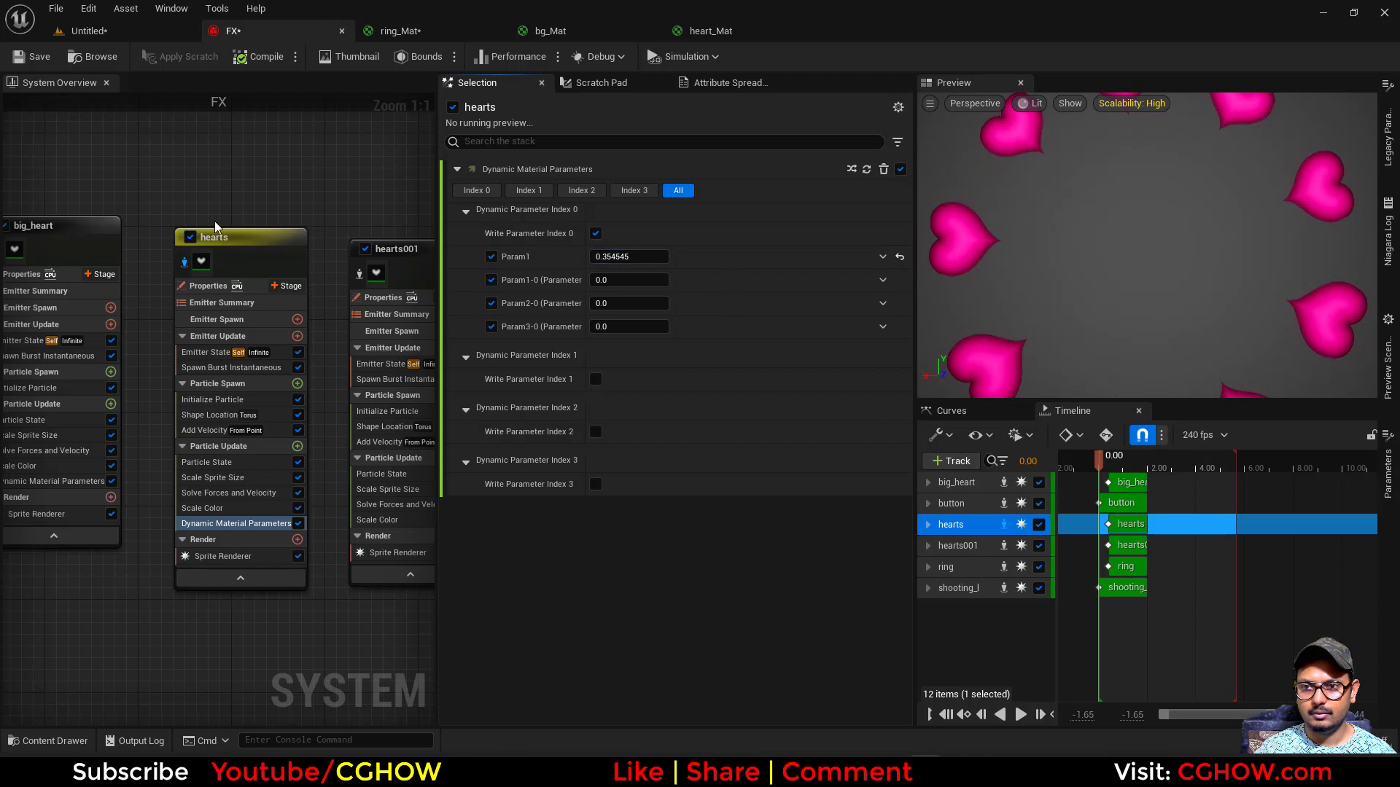
- Isolate the hearts001 emitter and change its Initialize Particle color to a glowing pink, about R 50, G 6.9, B 38.2
{"action": "right_click_drag", "start_coordinate": [356, 279], "coordinate": [214, 262]}
{"action": "left_click", "coordinate": [217, 257]}
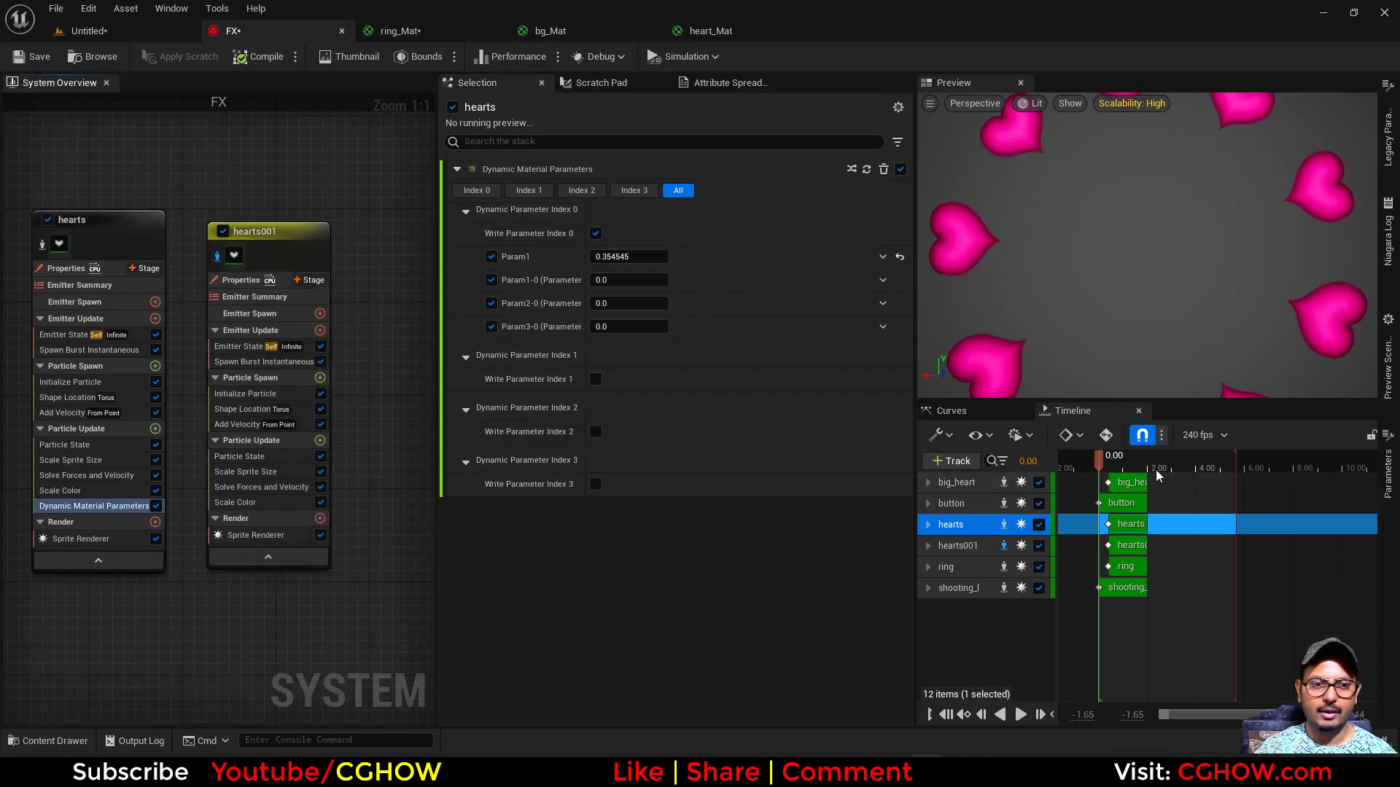
{"action": "left_click", "coordinate": [1118, 467]}
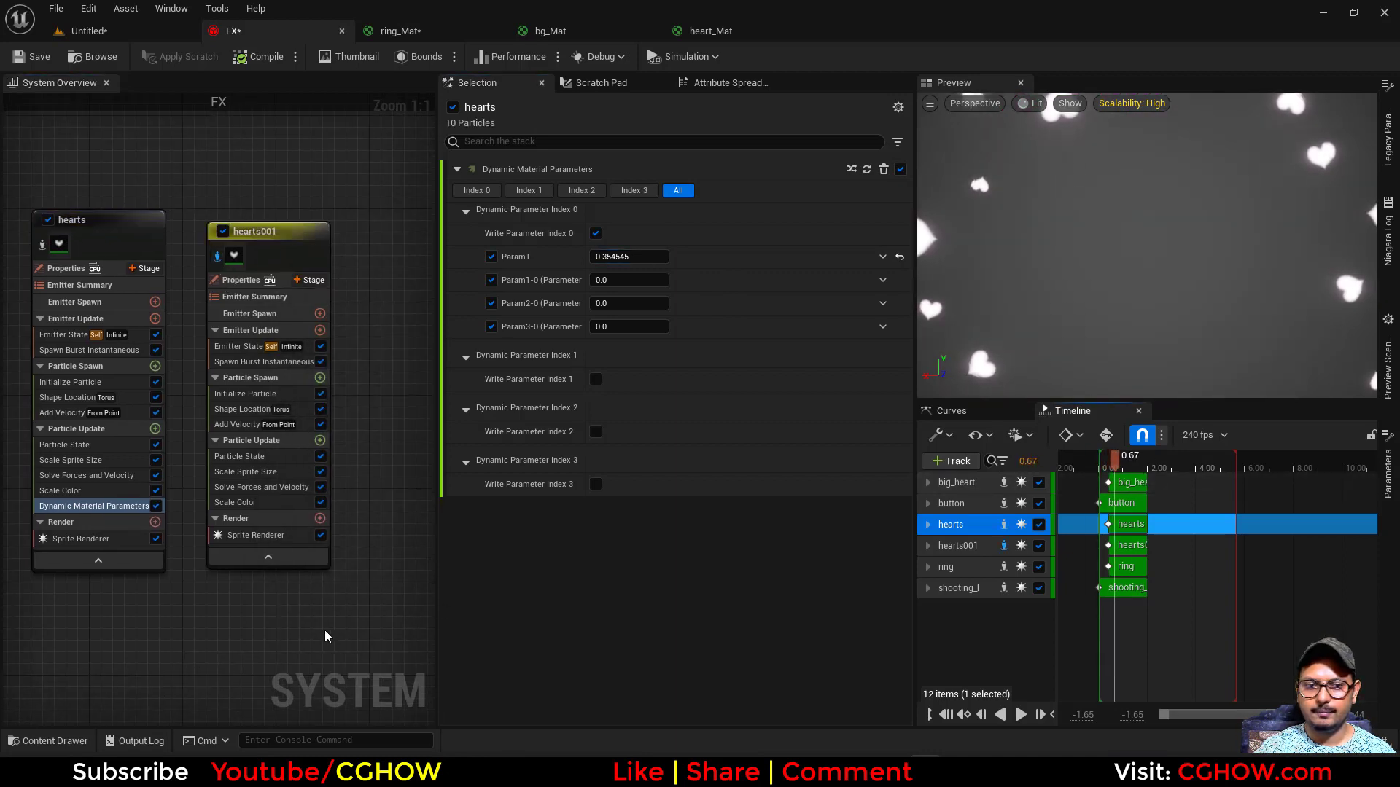
{"action": "right_click_drag", "start_coordinate": [326, 636], "coordinate": [297, 639]}
{"action": "left_click", "coordinate": [216, 396]}
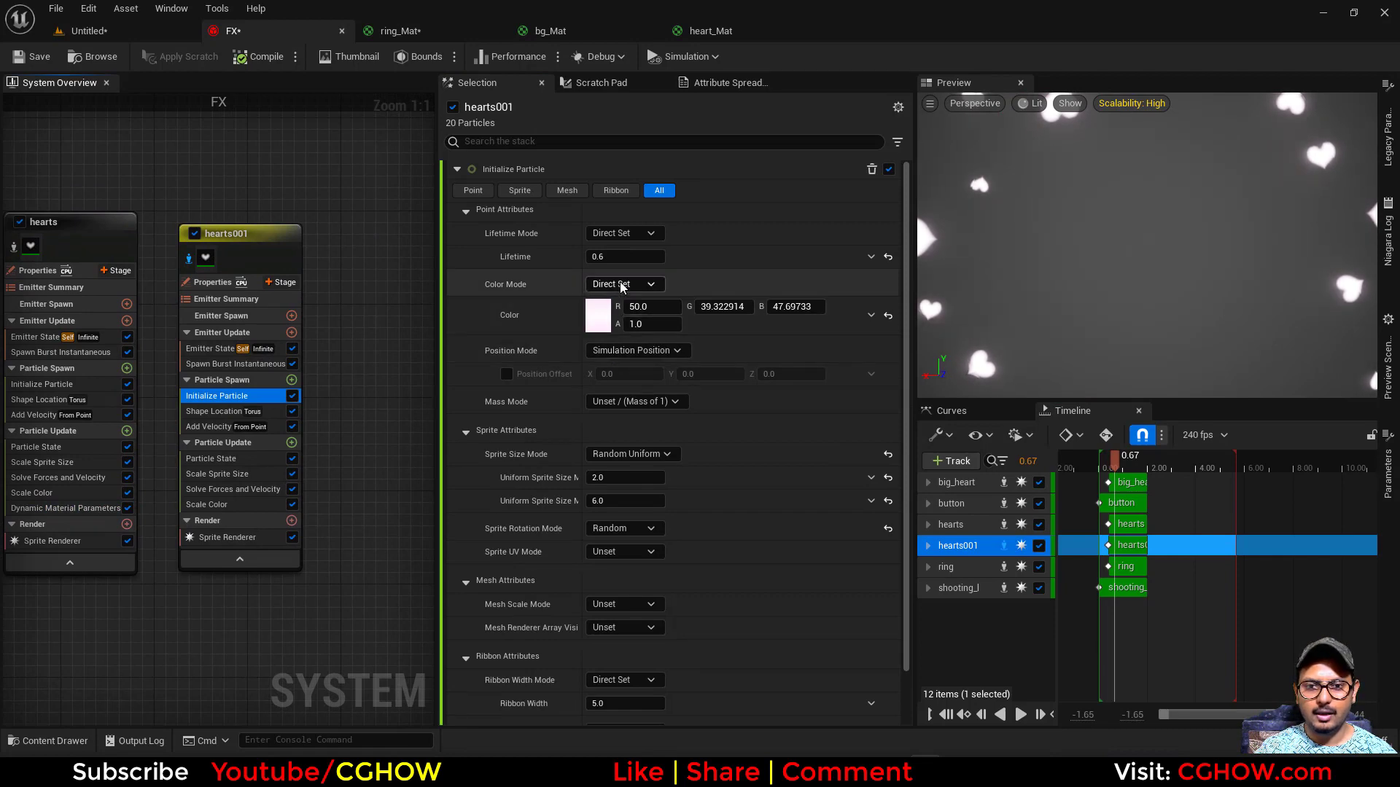
{"action": "left_click", "coordinate": [621, 284]}
{"action": "left_click", "coordinate": [626, 313]}
{"action": "left_click", "coordinate": [598, 315]}
{"action": "left_click_drag", "start_coordinate": [709, 403], "coordinate": [737, 406]}
{"action": "left_click", "coordinate": [816, 685]}
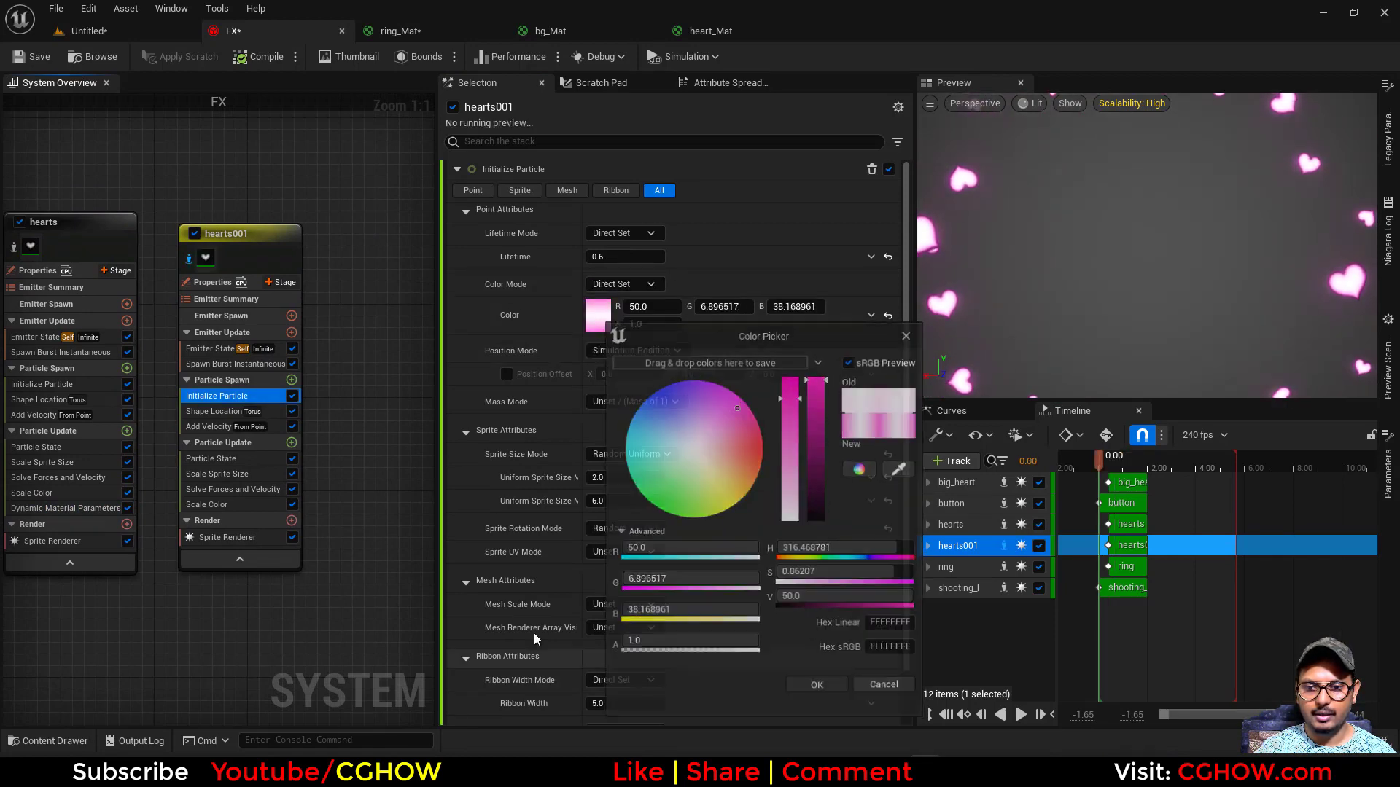
- Add Dynamic Material Parameters to hearts001's Particle Update and set Param1 to about 1.08
{"action": "left_click", "coordinate": [292, 442]}
{"action": "type", "text": "dyn"}
{"action": "left_click", "coordinate": [348, 180]}
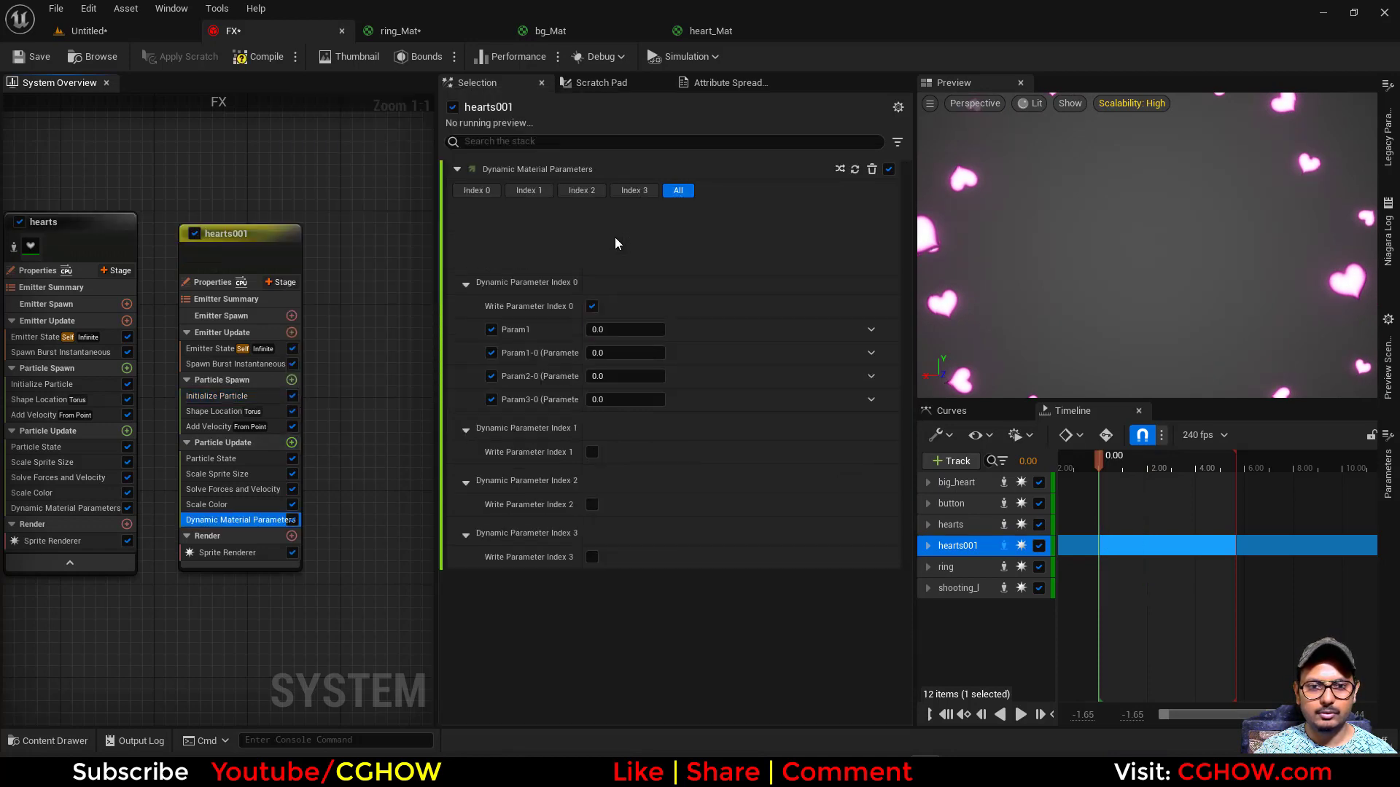
{"action": "left_click_drag", "start_coordinate": [1106, 466], "coordinate": [1112, 466]}
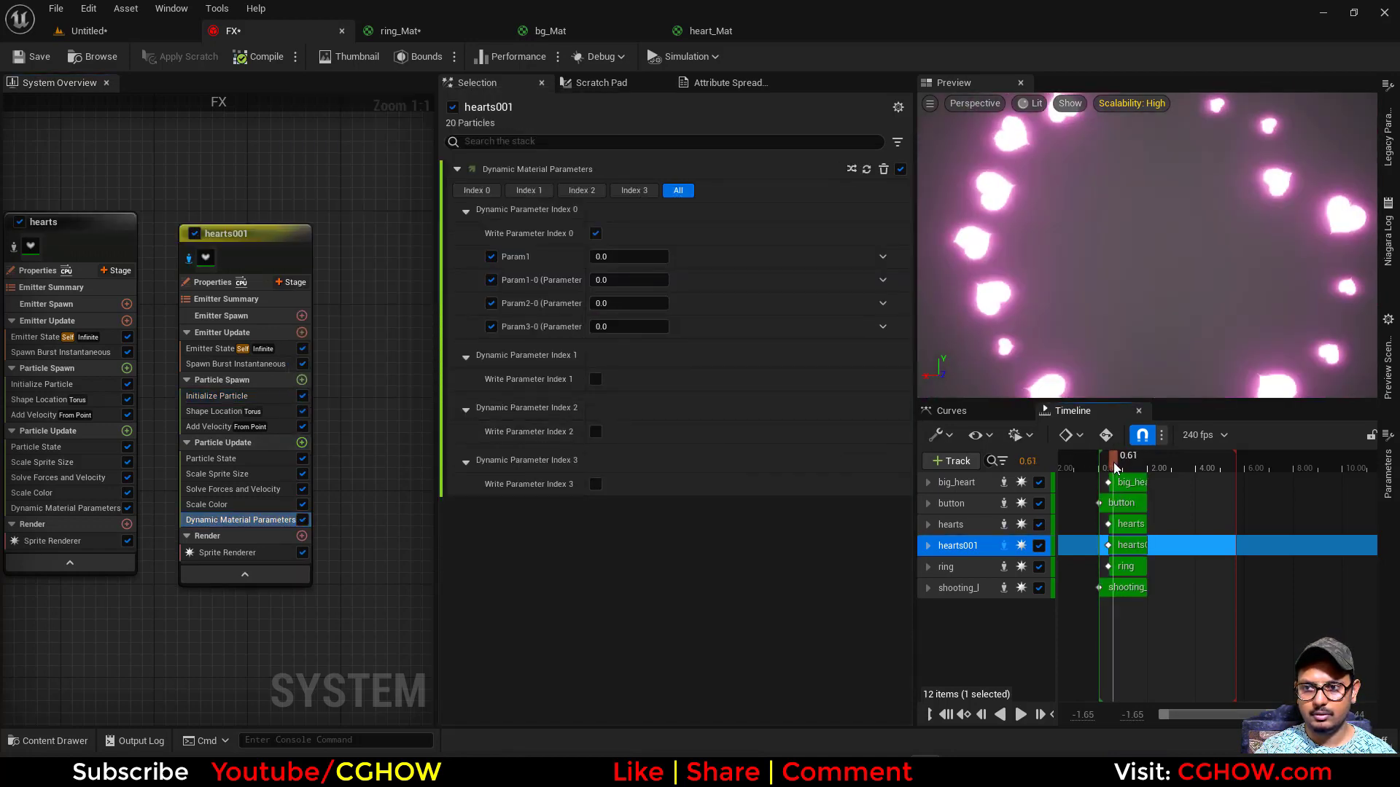
{"action": "left_click_drag", "start_coordinate": [616, 257], "coordinate": [660, 256]}
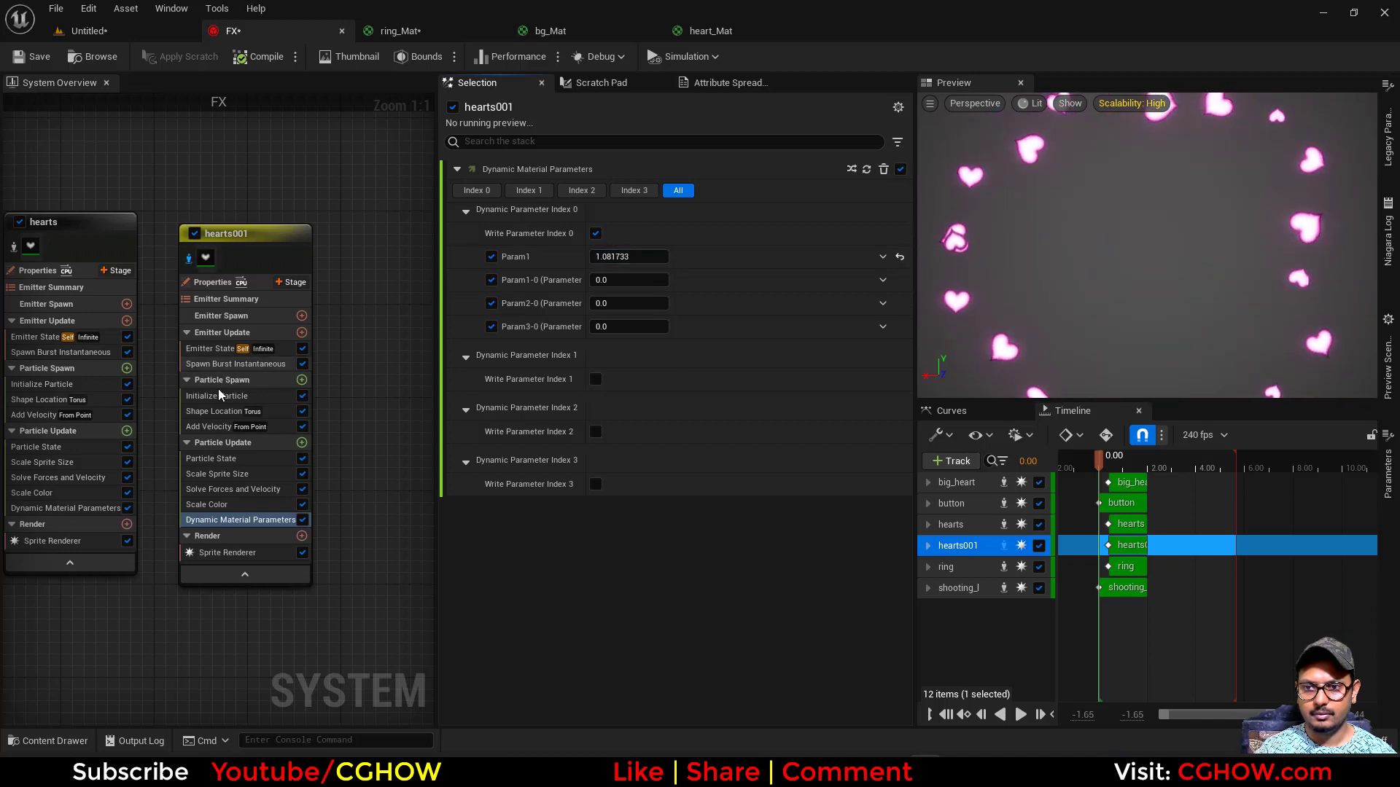
- Set hearts001's color mode to Random Hue/Saturation/Value, check the level and return to FX
{"action": "left_click", "coordinate": [276, 395]}
{"action": "left_click", "coordinate": [615, 283]}
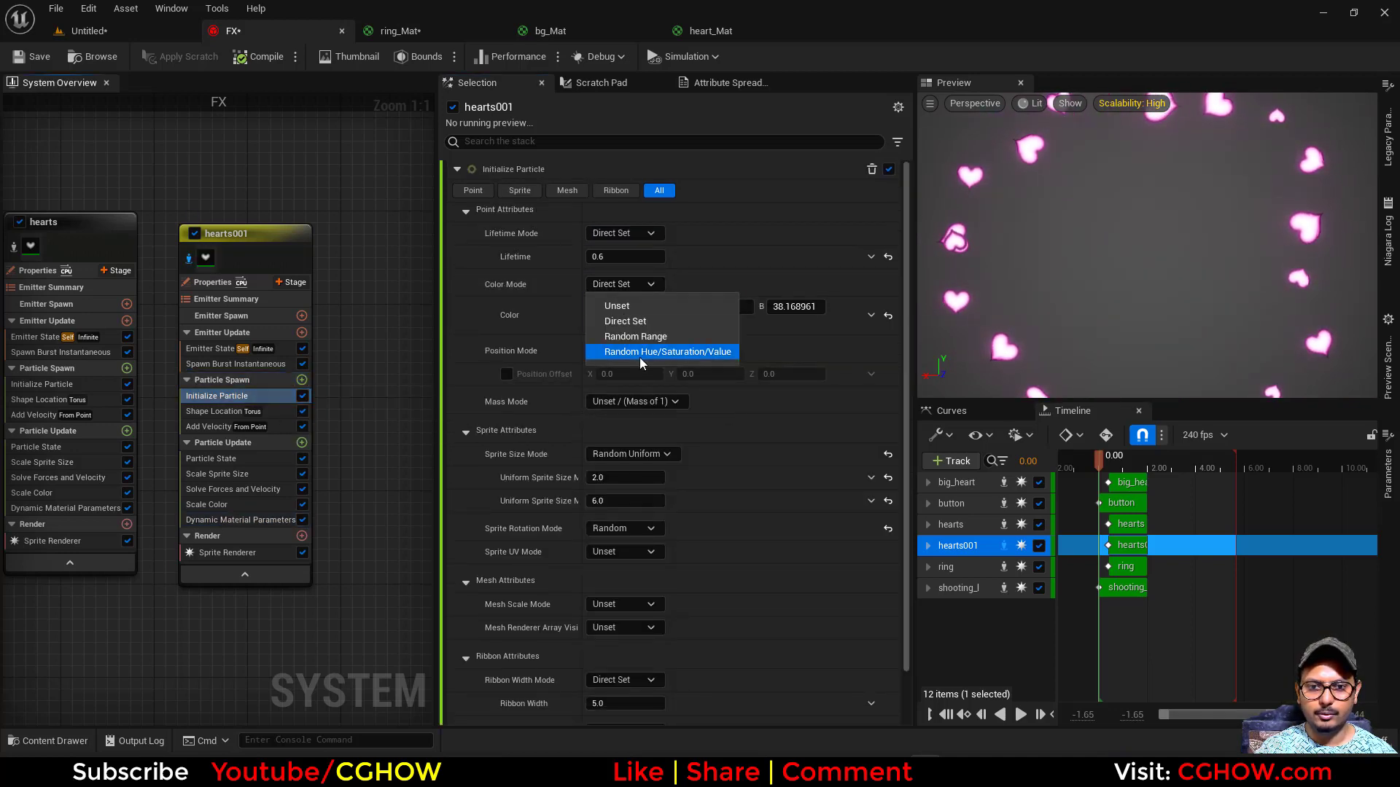
{"action": "left_click", "coordinate": [642, 356]}
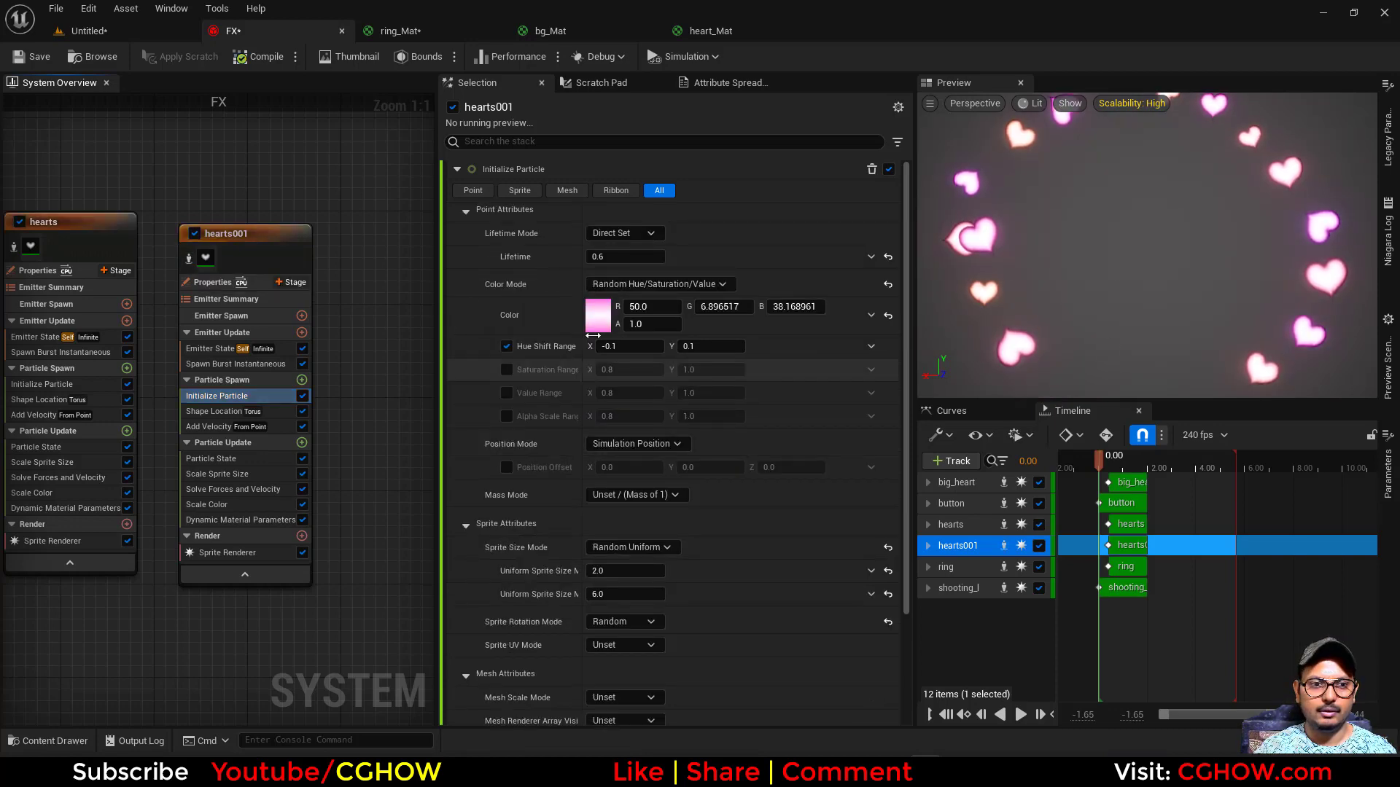
{"action": "left_click", "coordinate": [89, 31]}
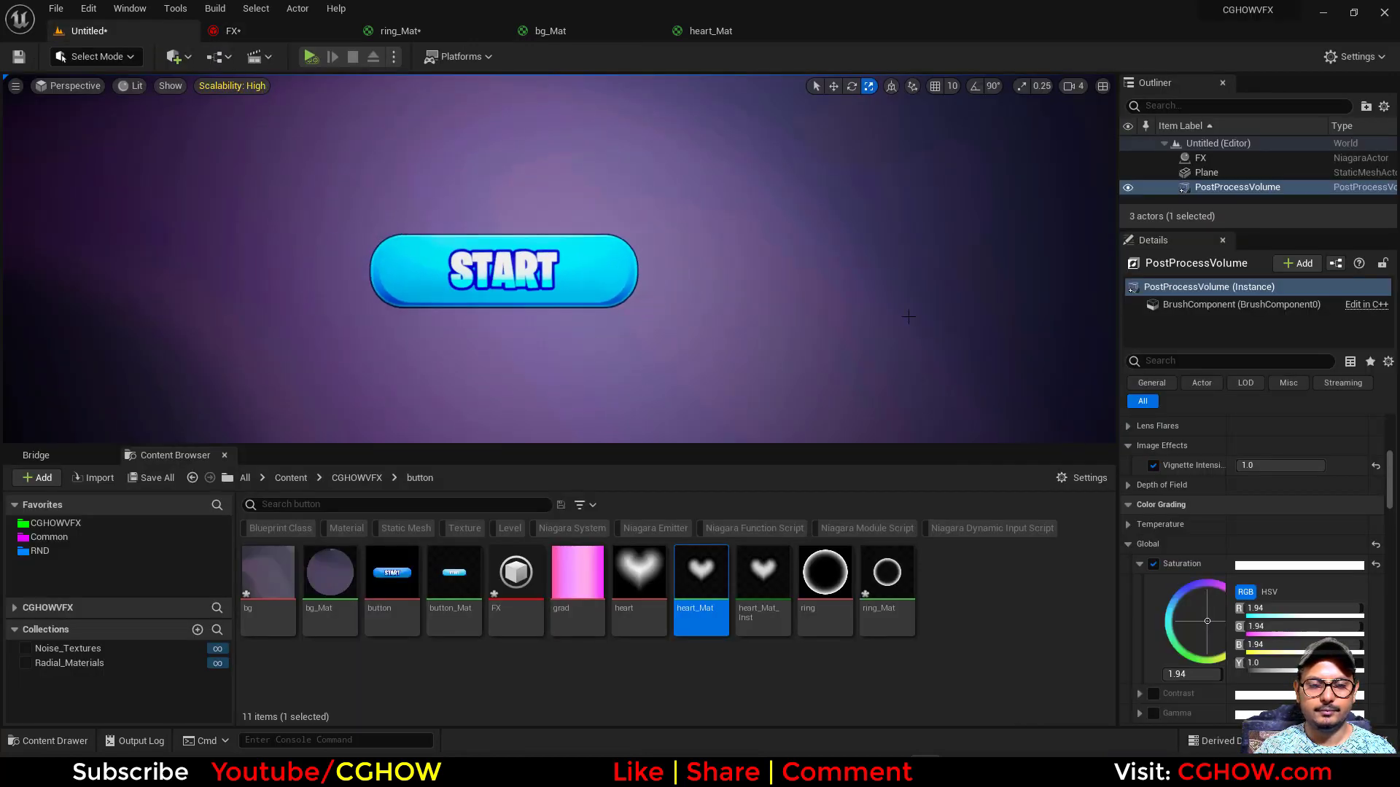
{"action": "left_click", "coordinate": [233, 31]}
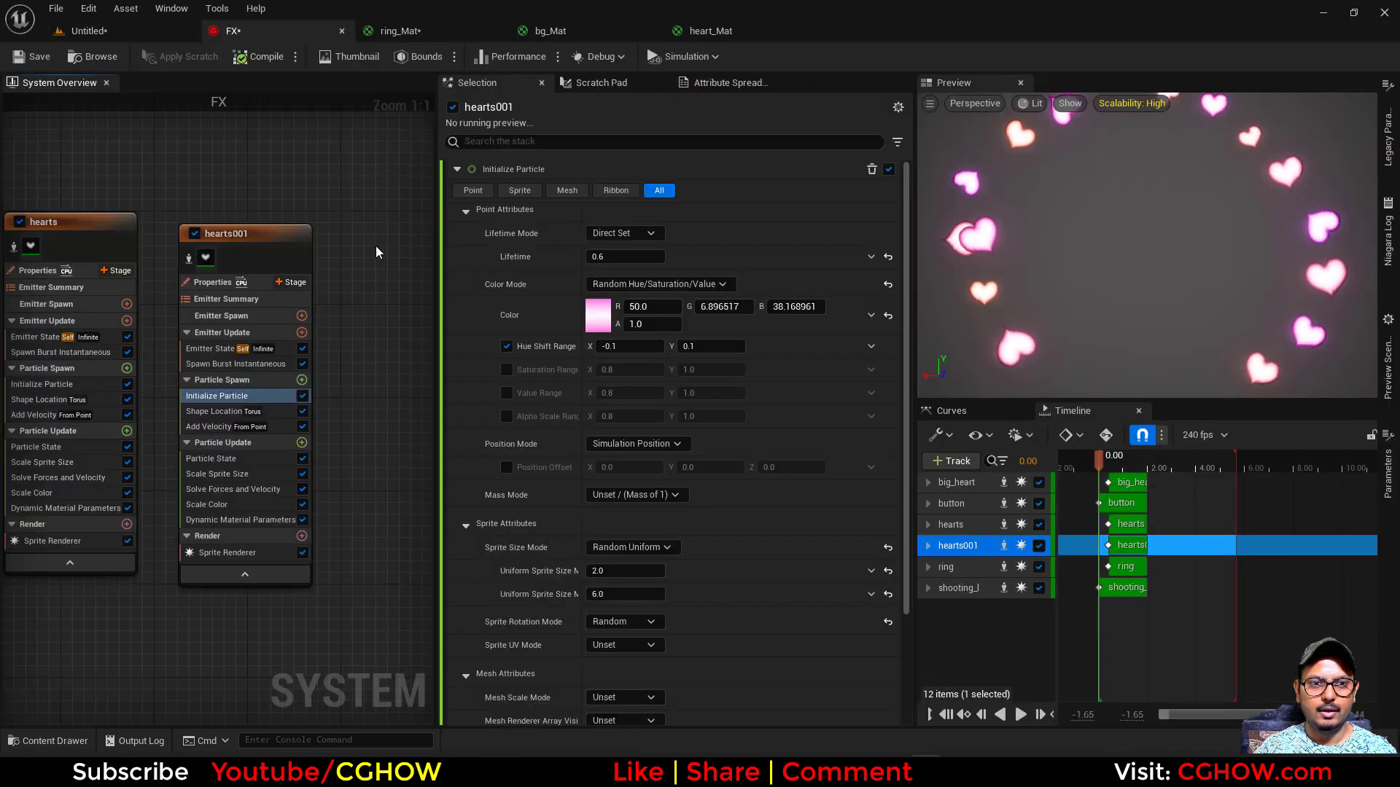
- Isolate the shooting_heart emitter and set its Initialize Particle color to pure red, R 1.0, G 0.0, B 0.0
{"action": "scroll", "coordinate": [146, 211], "scroll_direction": "down", "scroll_amount": 3}
{"action": "scroll", "coordinate": [146, 212], "scroll_direction": "up", "scroll_amount": 4}
{"action": "left_click", "coordinate": [145, 201]}
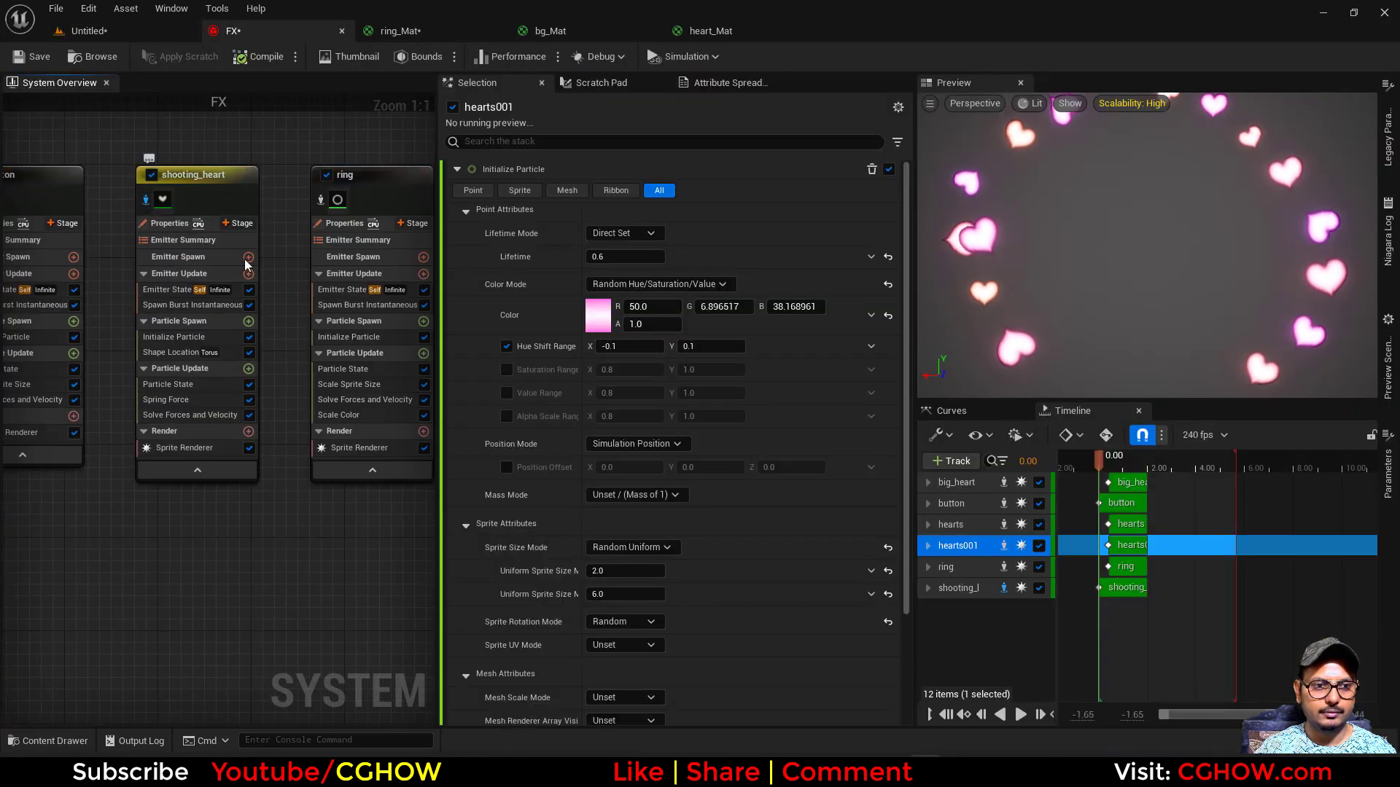
{"action": "left_click", "coordinate": [1108, 468]}
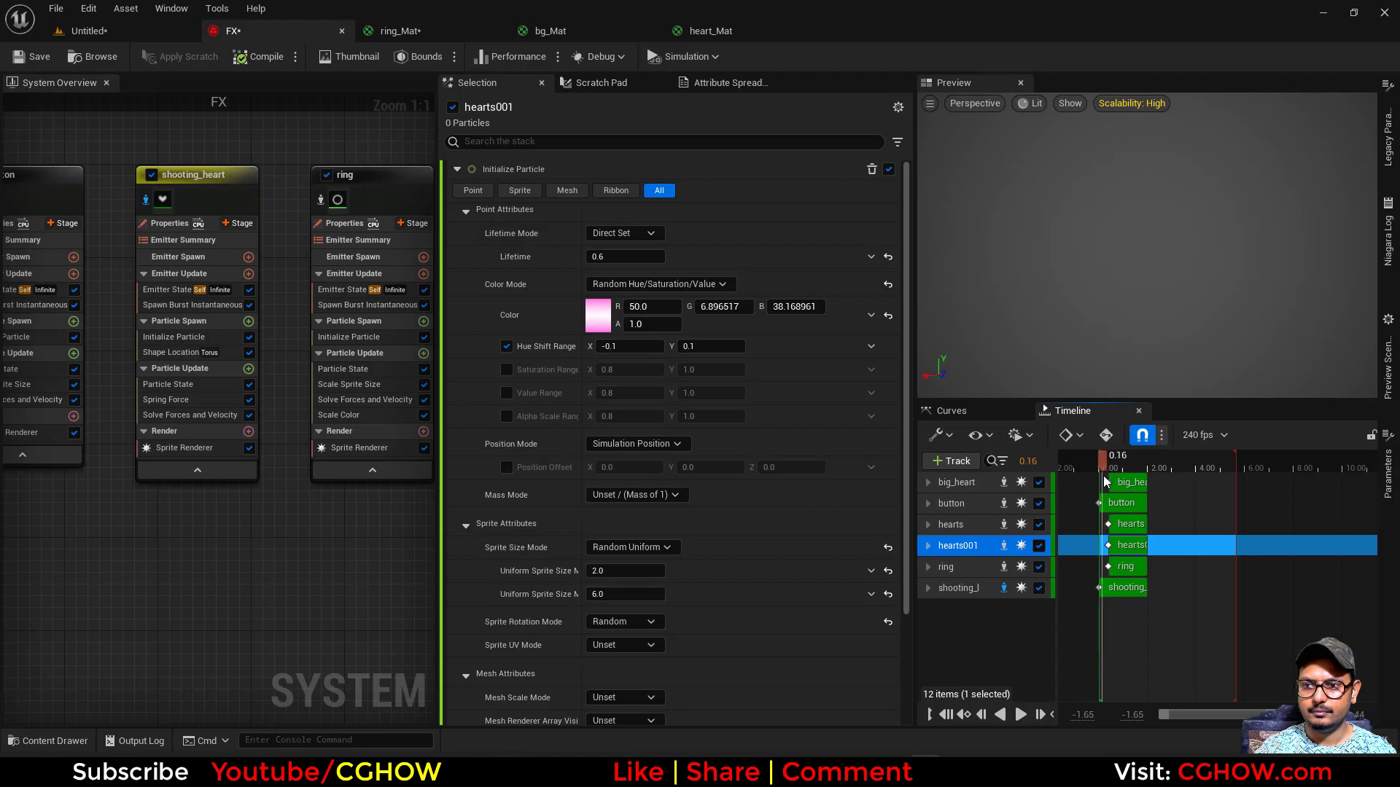
{"action": "left_click_drag", "start_coordinate": [1104, 478], "coordinate": [1108, 478]}
{"action": "left_click", "coordinate": [173, 337]}
{"action": "left_click", "coordinate": [598, 315]}
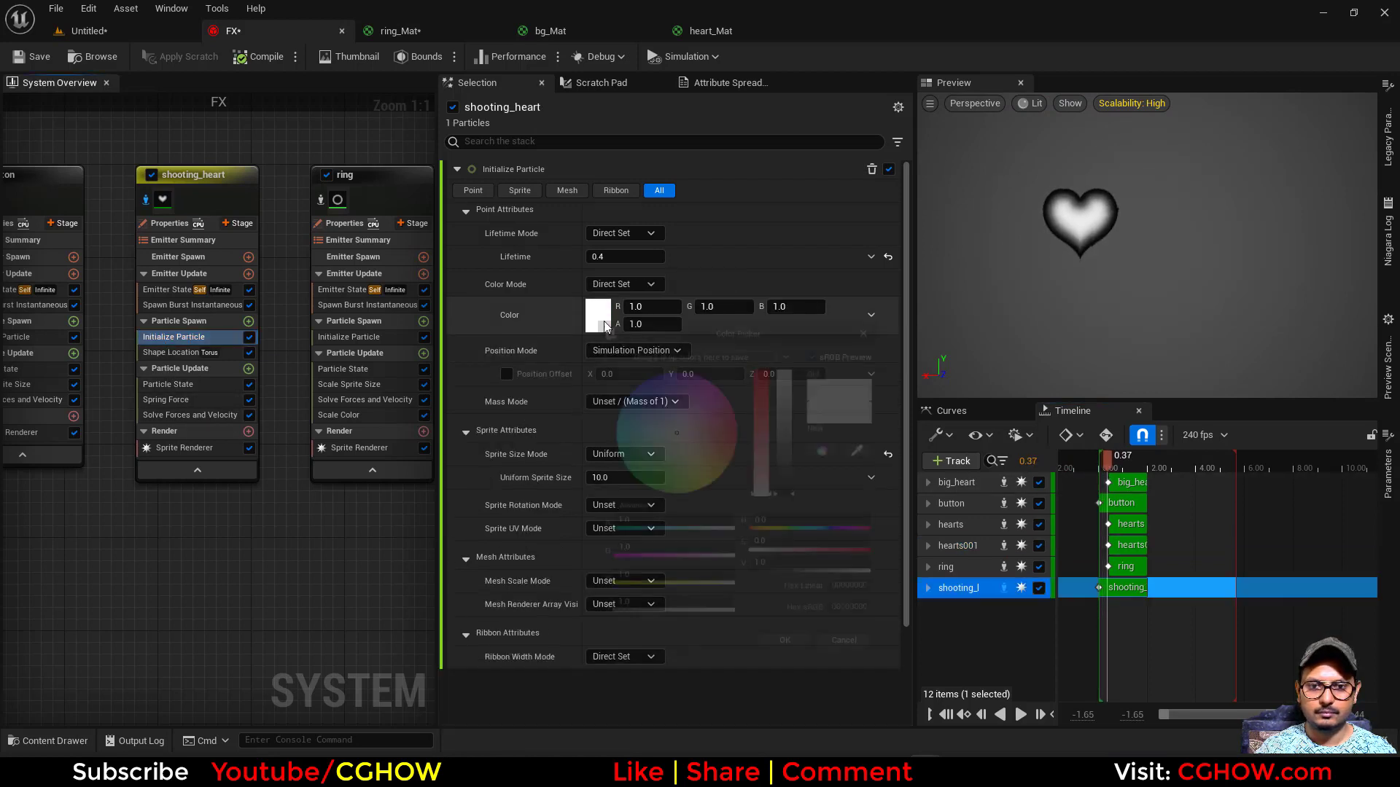
{"action": "left_click_drag", "start_coordinate": [824, 581], "coordinate": [842, 582]}
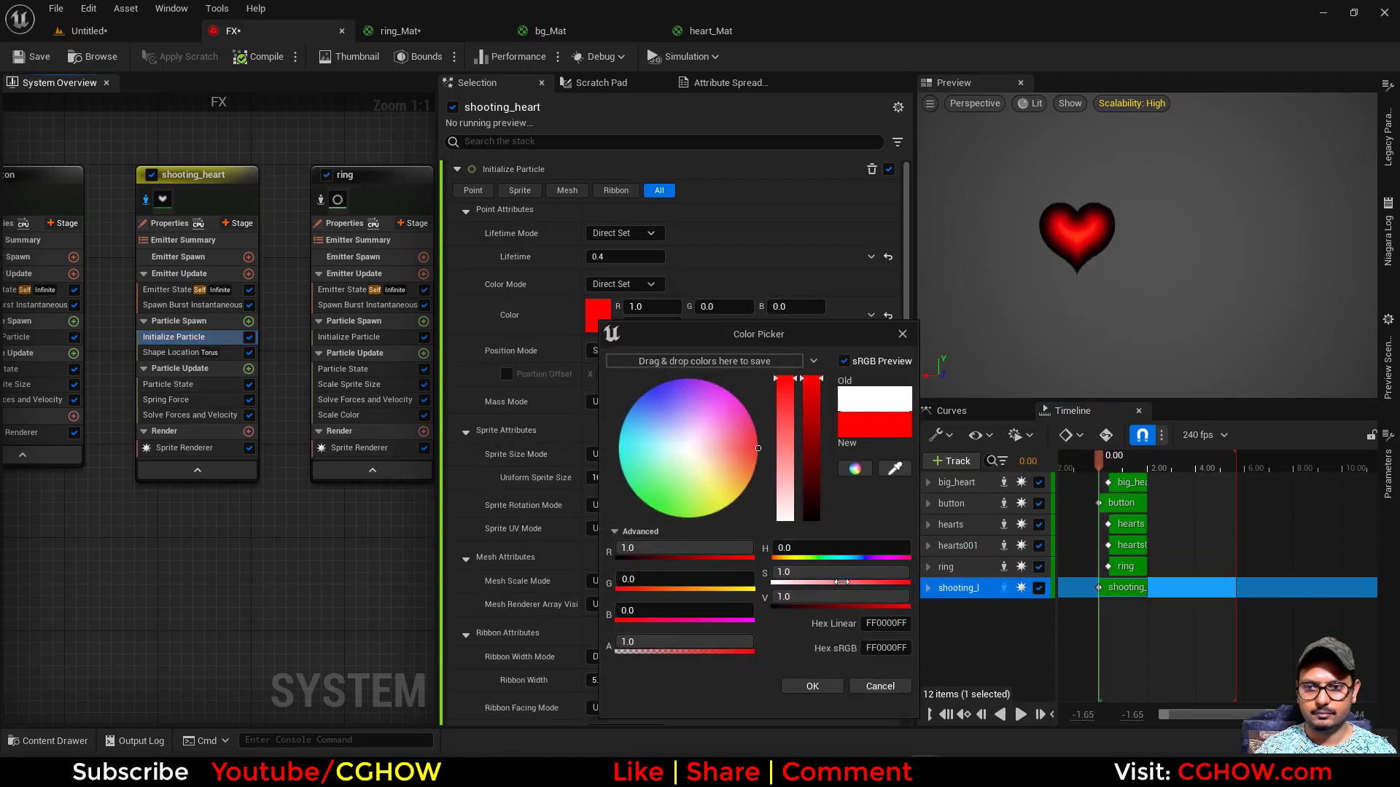
{"action": "left_click", "coordinate": [829, 686]}
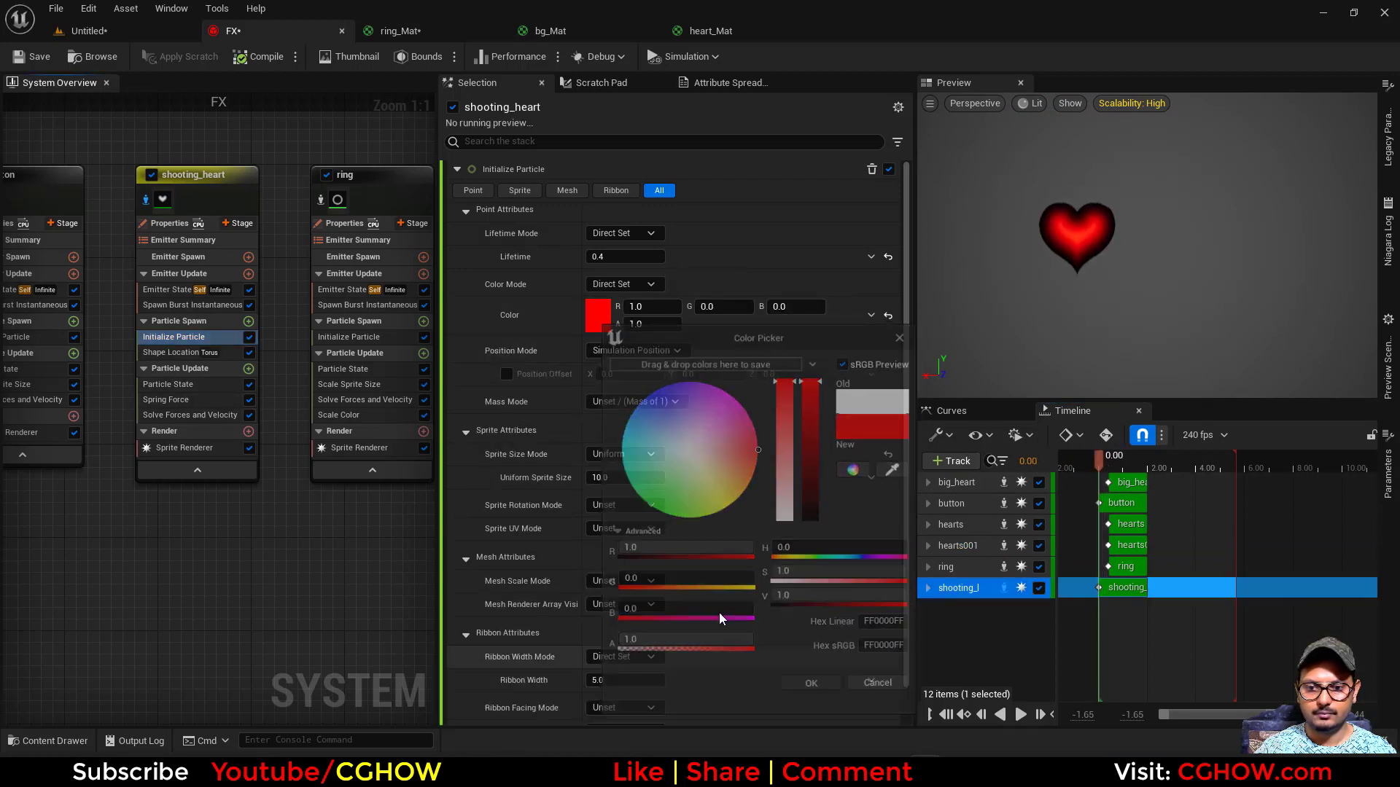
- Add Dynamic Material Parameters to shooting_heart's Particle Update and set Param1 to about 0.35
{"action": "left_click", "coordinate": [249, 368]}
{"action": "type", "text": "dy"}
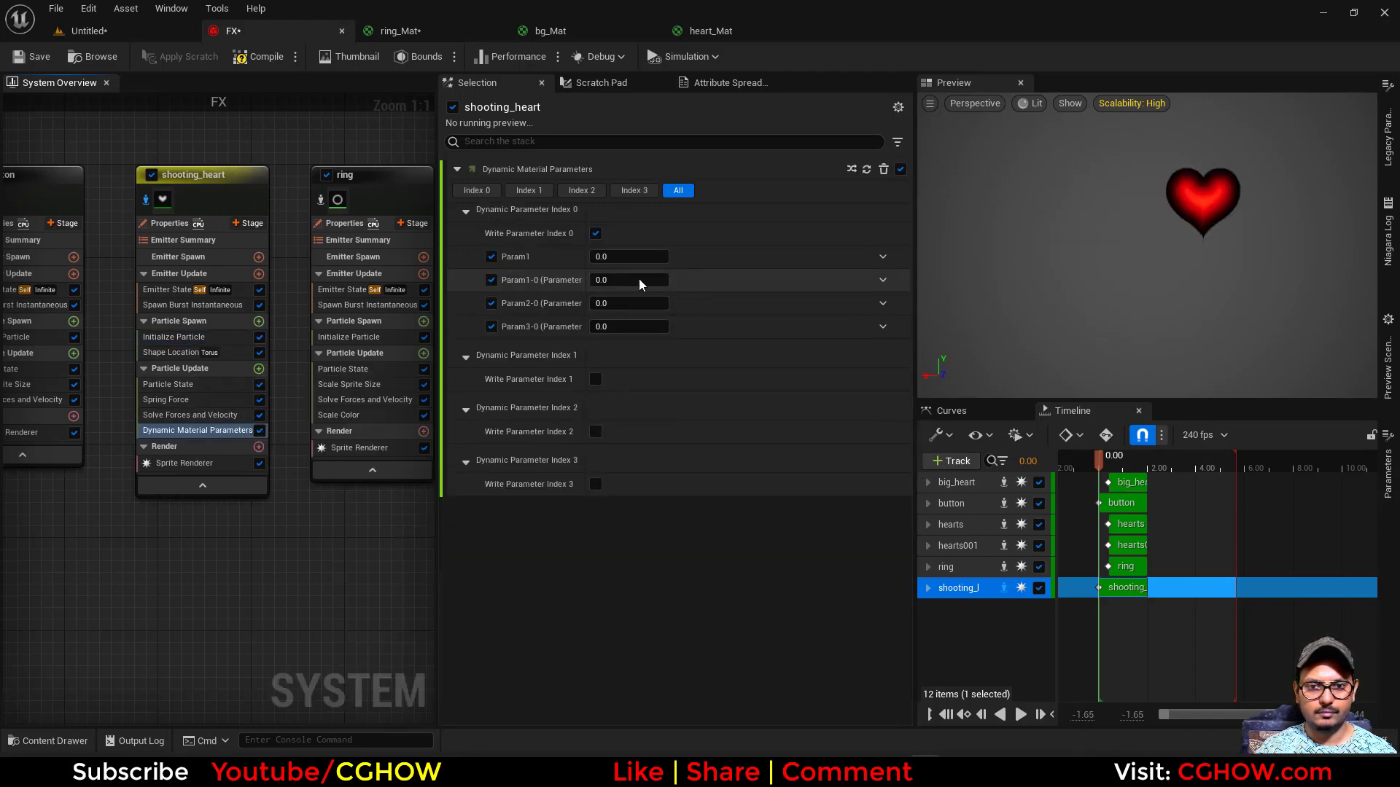
{"action": "left_click_drag", "start_coordinate": [628, 260], "coordinate": [660, 260]}
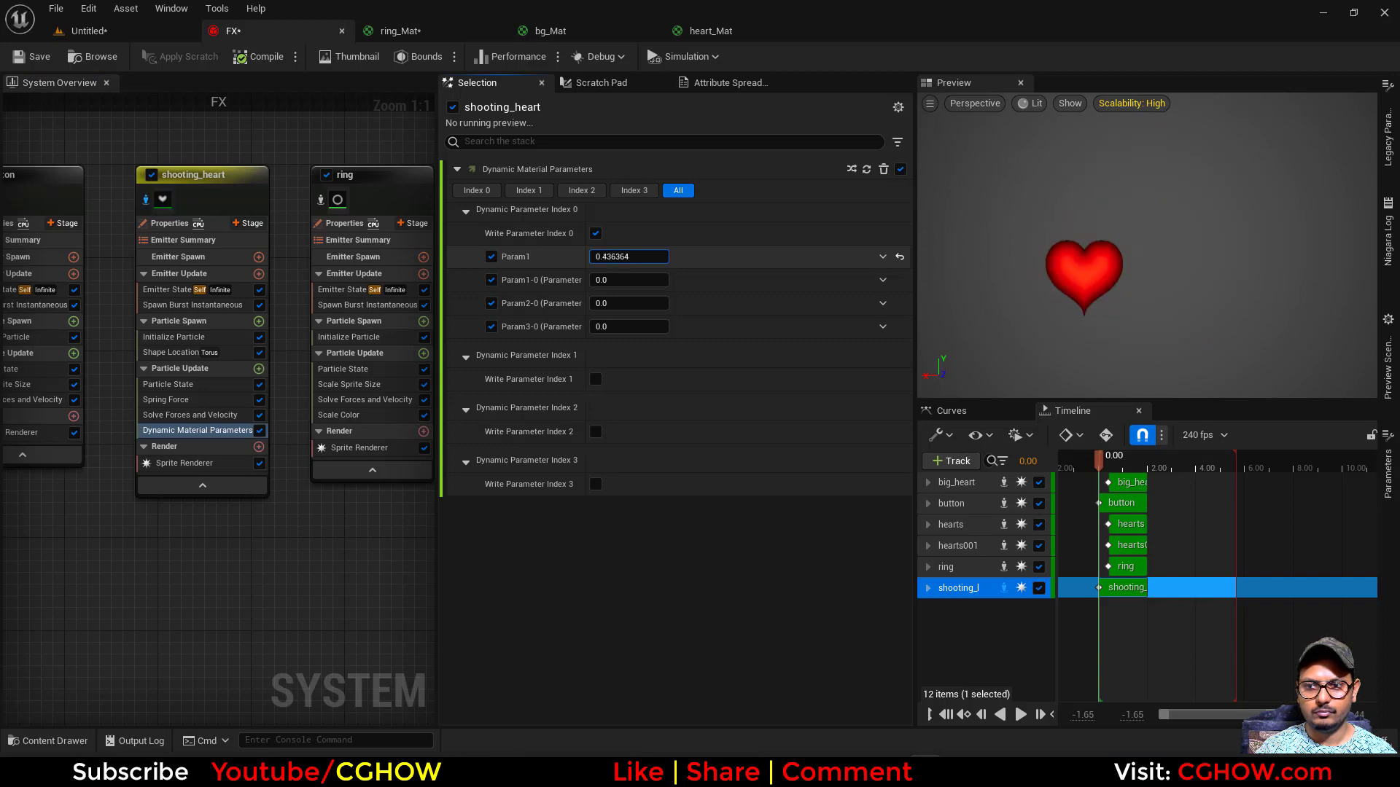
{"action": "mouse_move", "coordinate": [660, 260]}
{"action": "left_mouse_down"}
{"action": "mouse_move", "coordinate": [679, 260]}
{"action": "mouse_move", "coordinate": [664, 261]}
{"action": "left_mouse_up"}
- Add Scale Color to shooting_heart's Particle Update and drive Scale RGB with Vector from Float using Float from Curve
{"action": "left_click", "coordinate": [259, 370]}
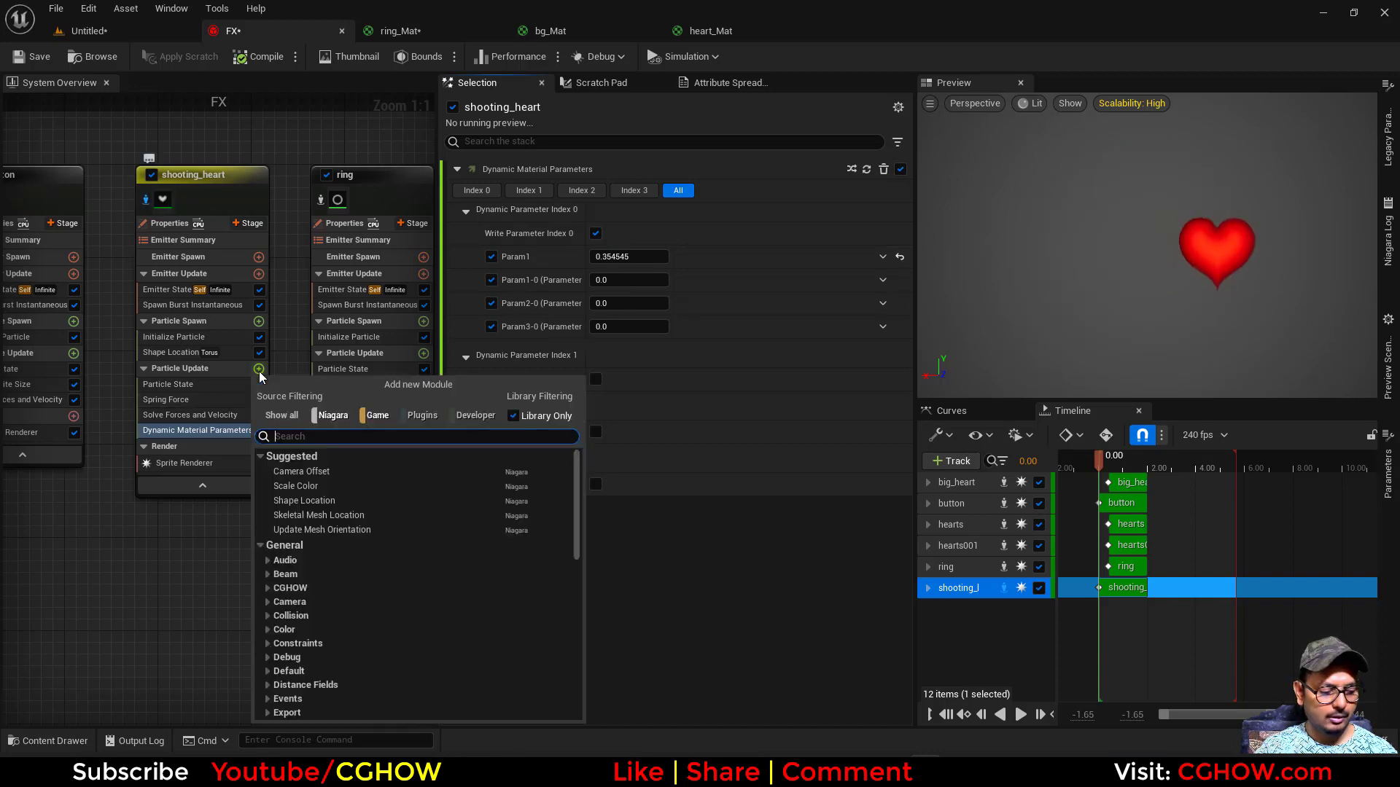
{"action": "type", "text": "scal"}
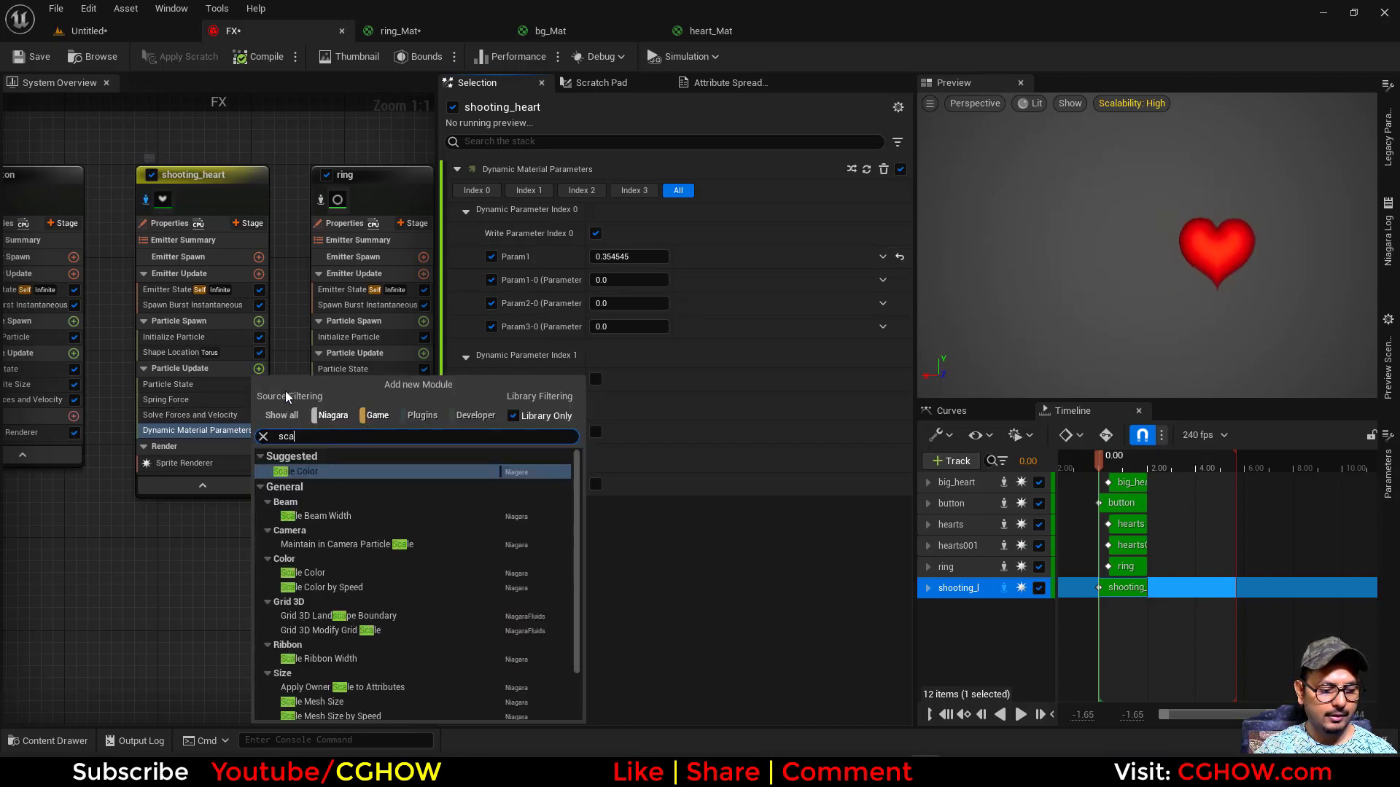
{"action": "left_click", "coordinate": [293, 473]}
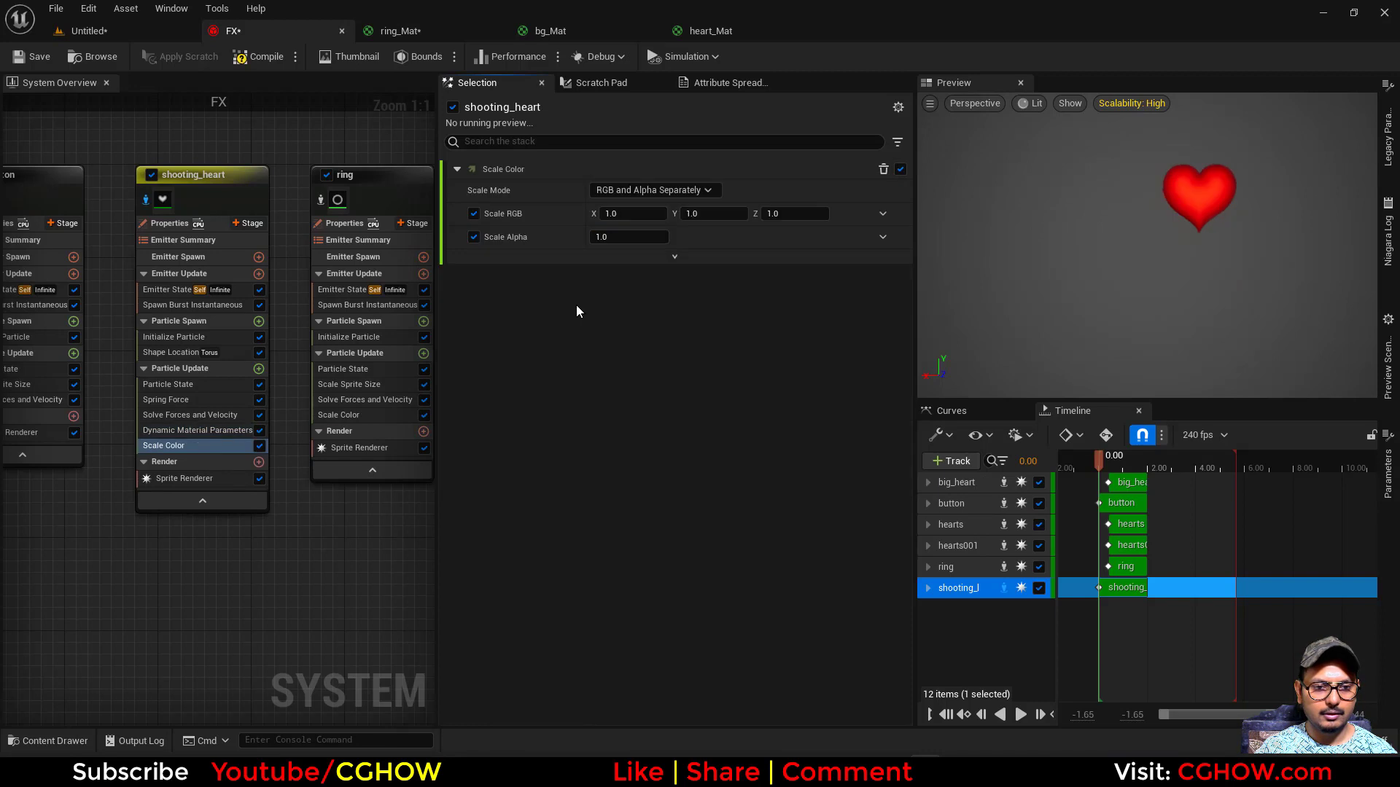
{"action": "left_click", "coordinate": [878, 217]}
{"action": "type", "text": "dlo"}
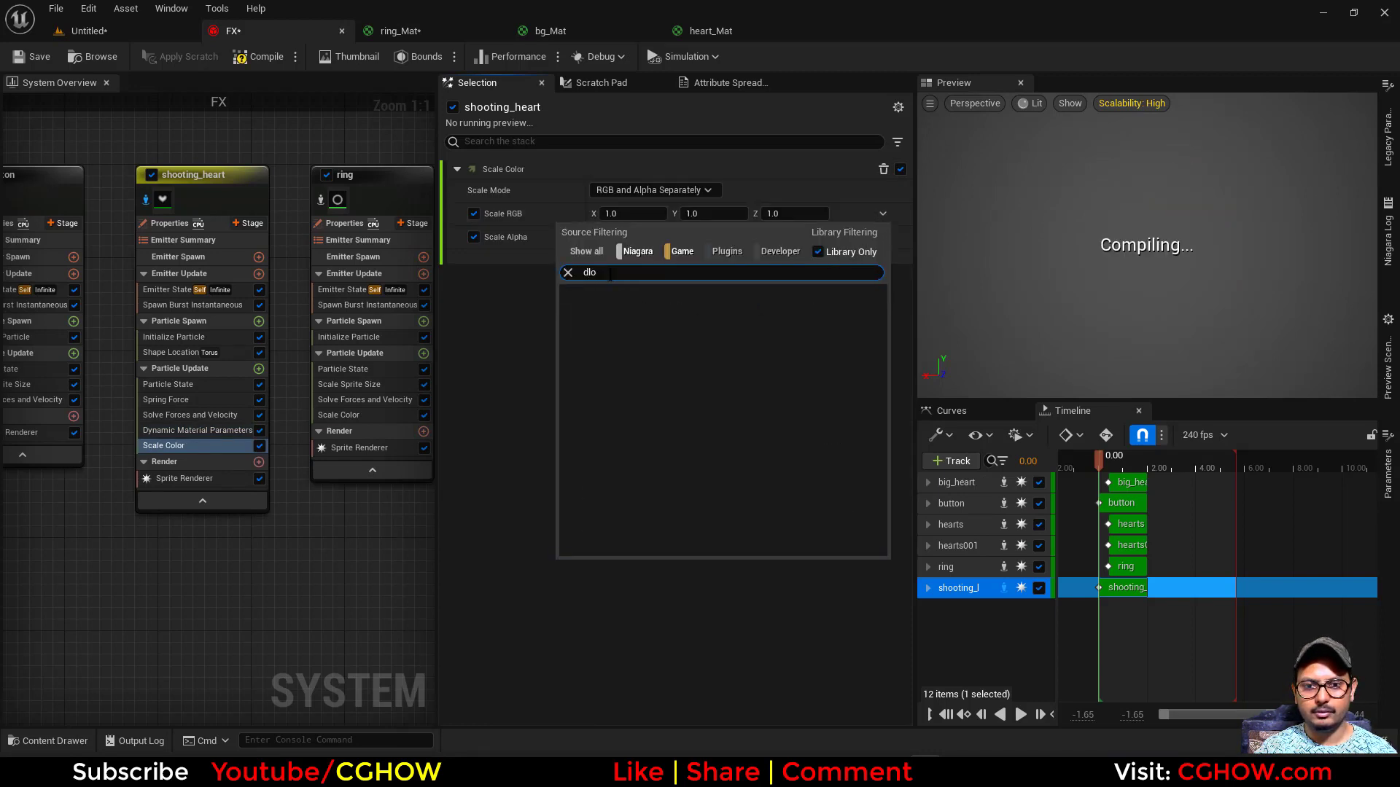
{"action": "type", "text": "flo"}
{"action": "left_click", "coordinate": [644, 331]}
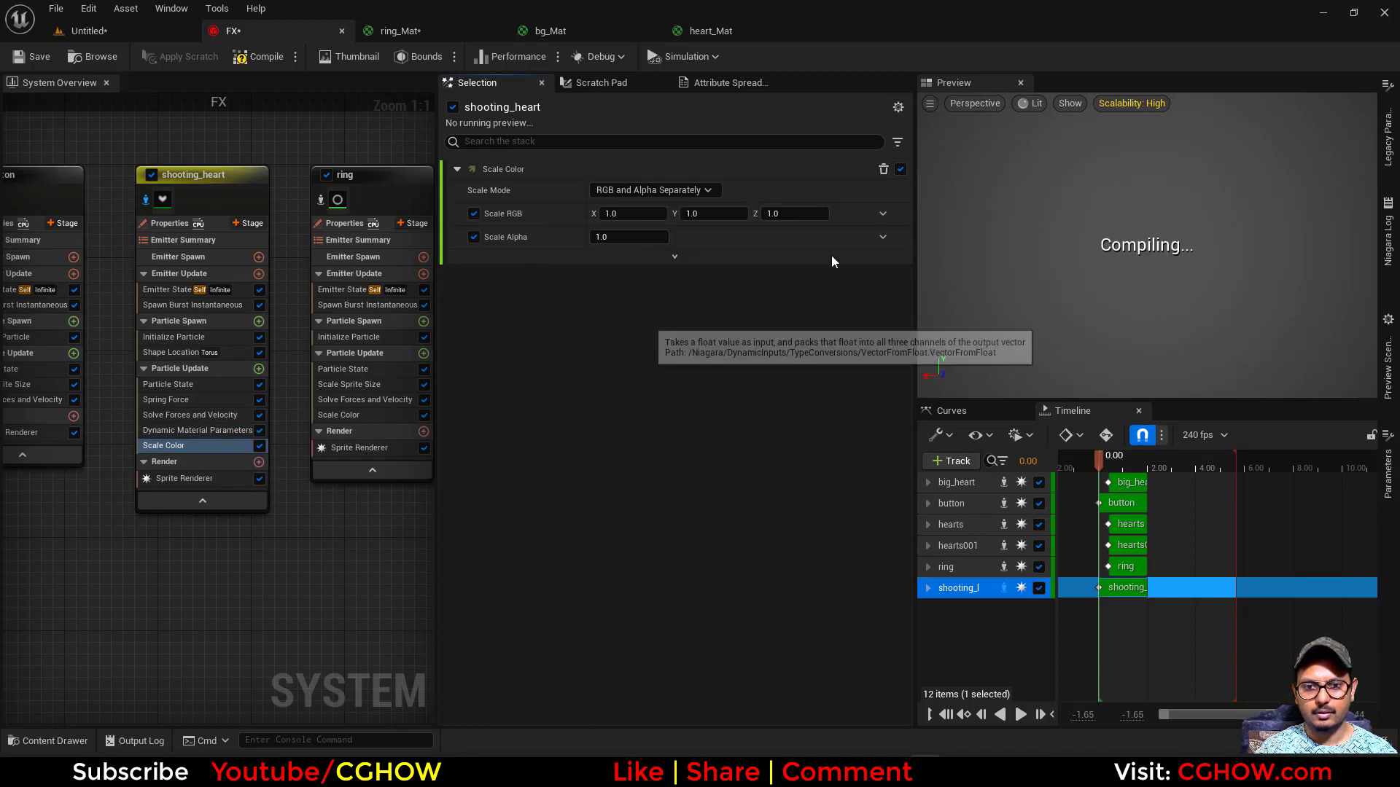
{"action": "left_click", "coordinate": [882, 237]}
{"action": "left_click", "coordinate": [640, 348]}
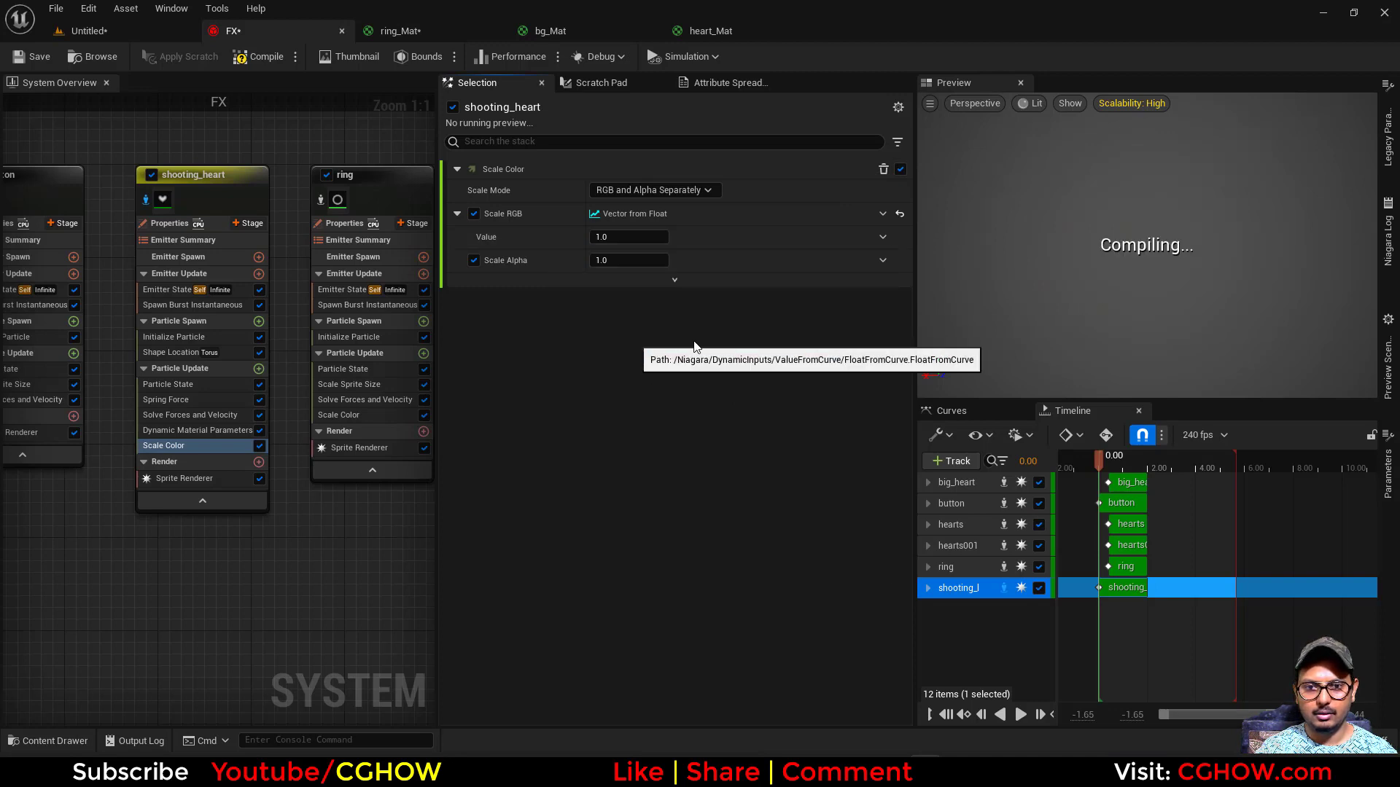
- Move the Scale RGB curve's first key to 0.9 and set the value of its last key to 20
{"action": "left_click_drag", "start_coordinate": [584, 372], "coordinate": [523, 336]}
{"action": "left_click", "coordinate": [689, 395]}
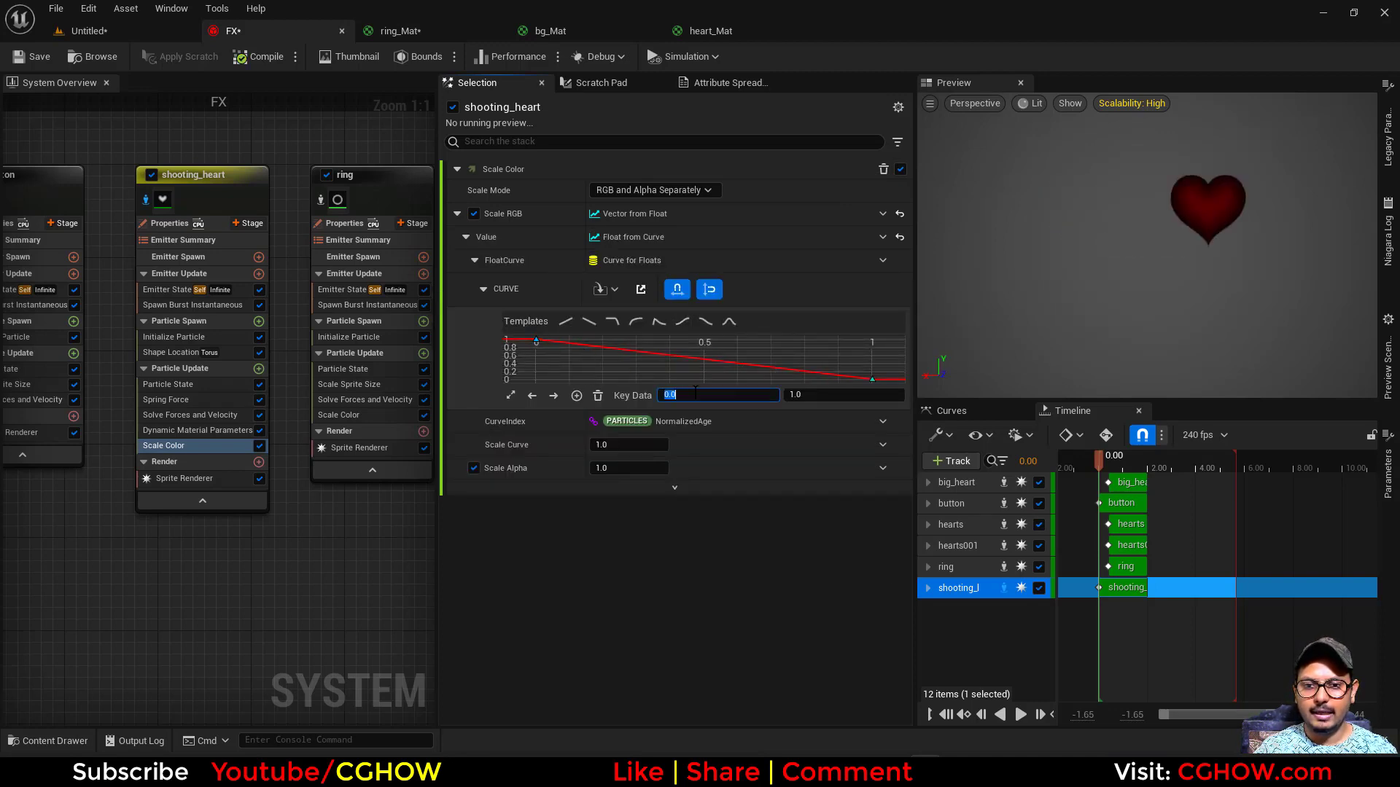
{"action": "type", "text": ".9"}
{"action": "key", "text": "Return"}
{"action": "left_click", "coordinate": [837, 397]}
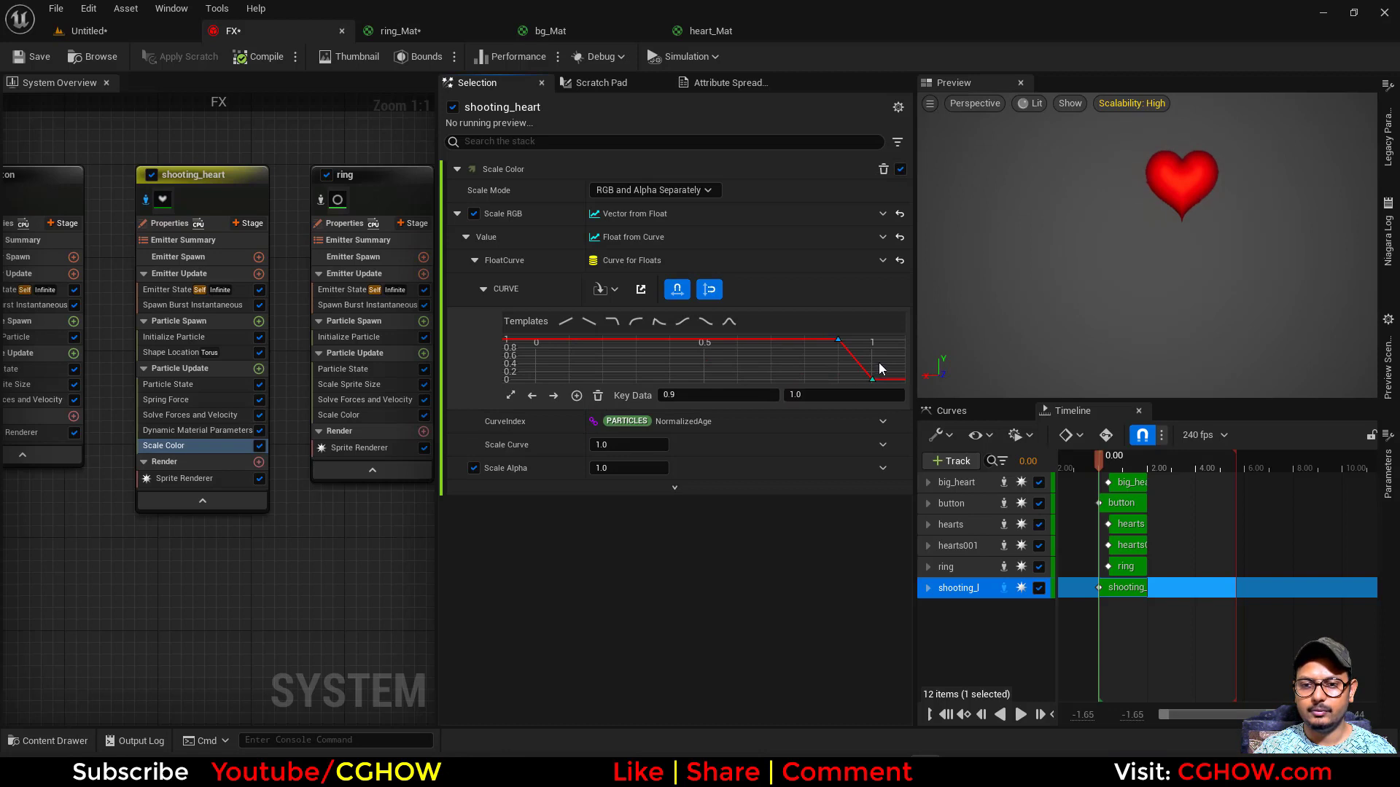
{"action": "type", "text": "20"}
{"action": "key", "text": "Return"}
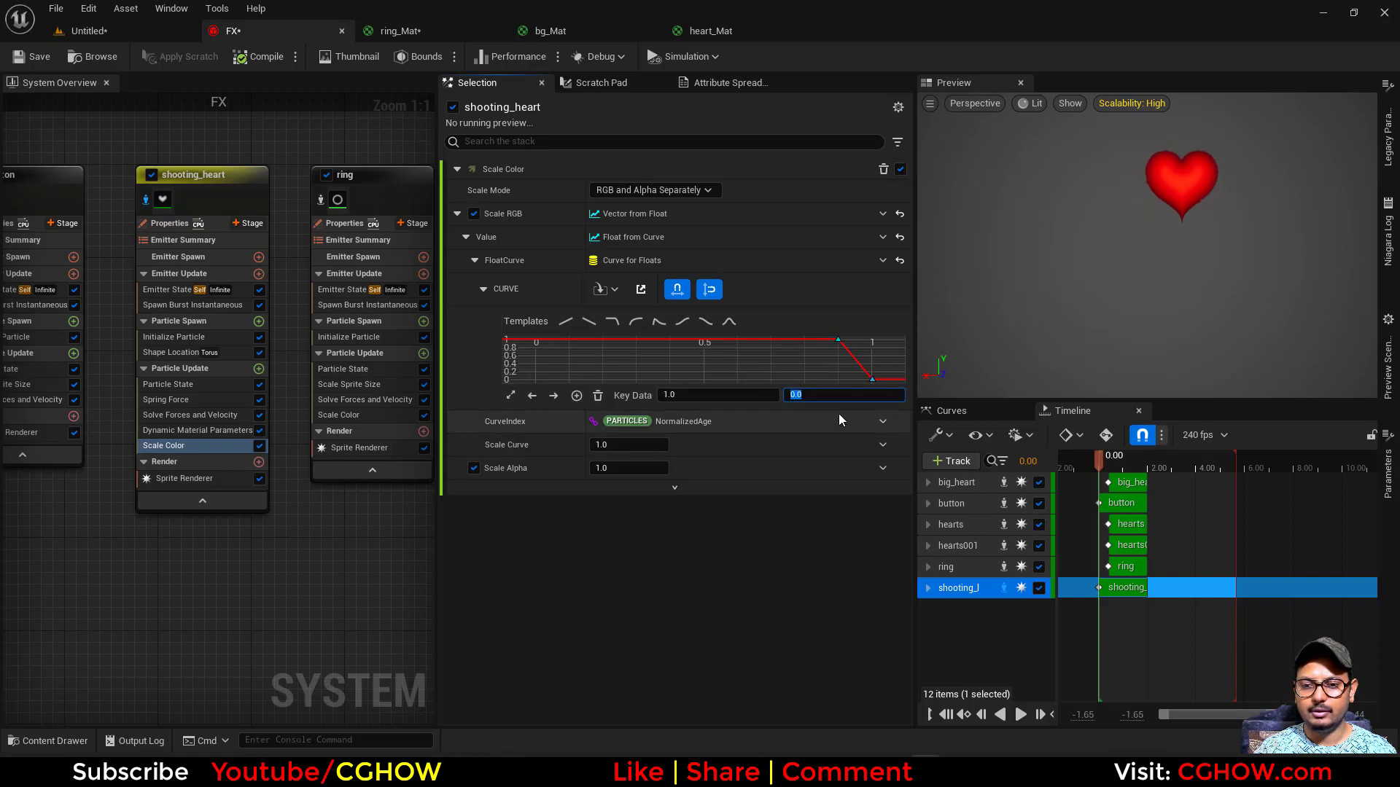
- Scrub the timeline to check the shooting heart's glow, and raise the curve's last key value to 200
{"action": "left_click", "coordinate": [1100, 461]}
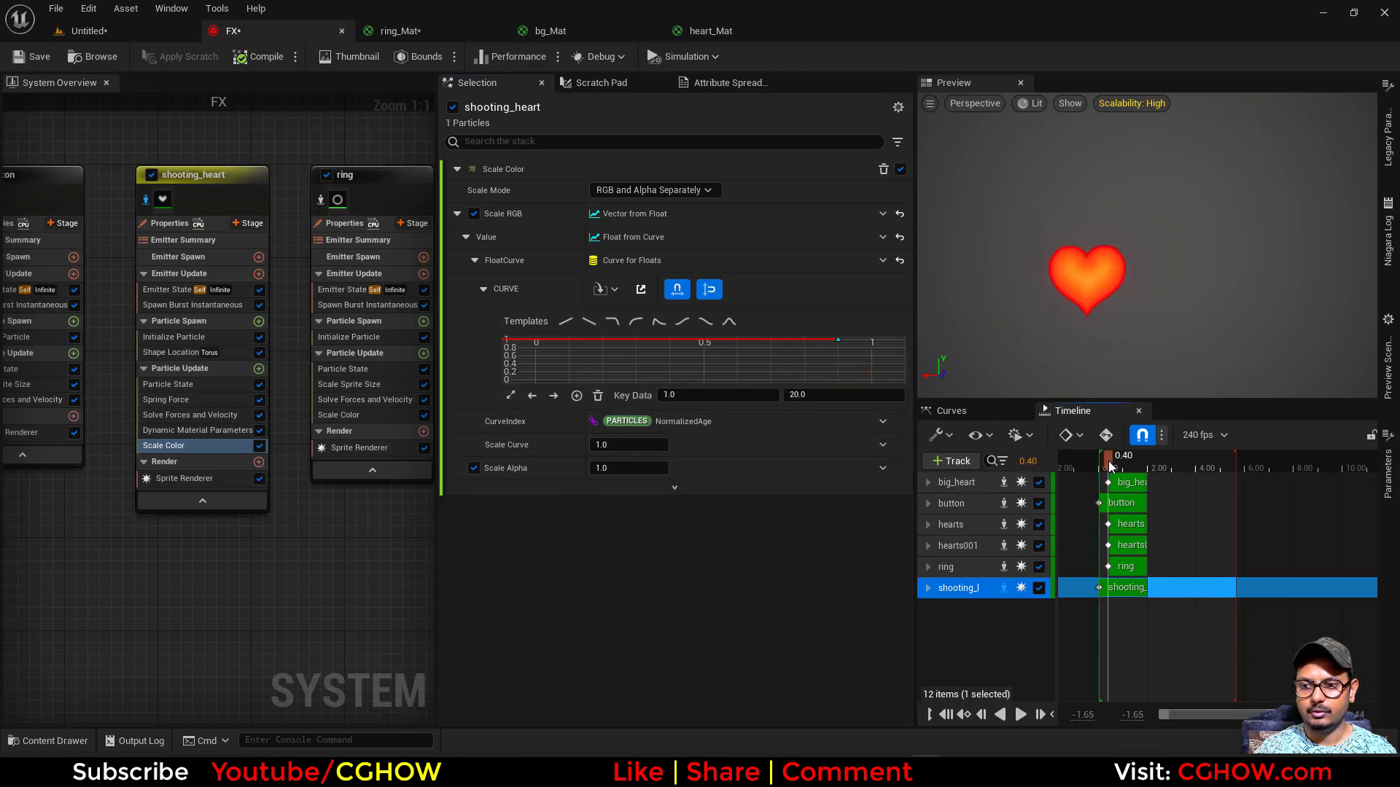
{"action": "left_click_drag", "start_coordinate": [1091, 468], "coordinate": [1109, 467]}
{"action": "left_click", "coordinate": [819, 402]}
{"action": "type", "text": "2"}
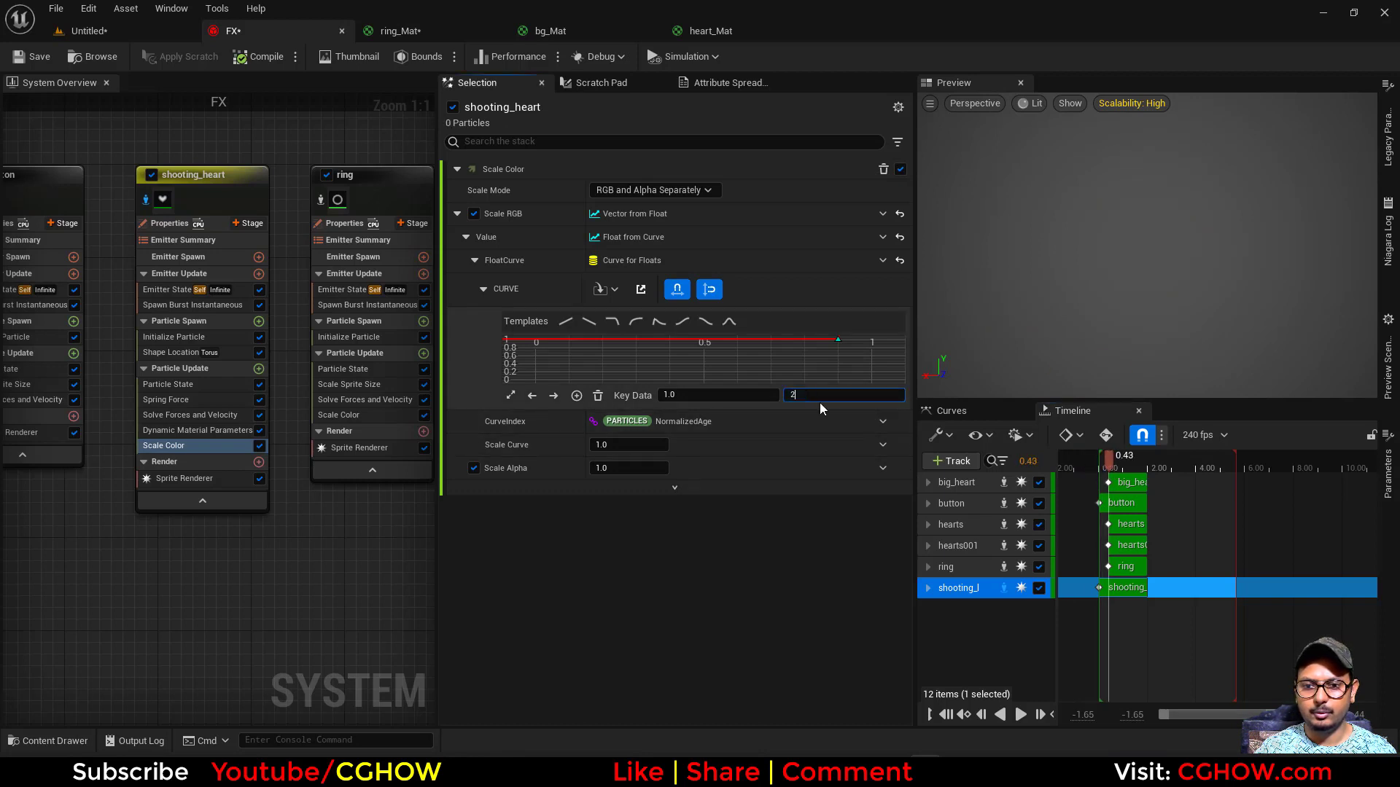
{"action": "type", "text": "00"}
{"action": "key", "text": "Return"}
{"action": "left_click_drag", "start_coordinate": [1100, 463], "coordinate": [1108, 461]}
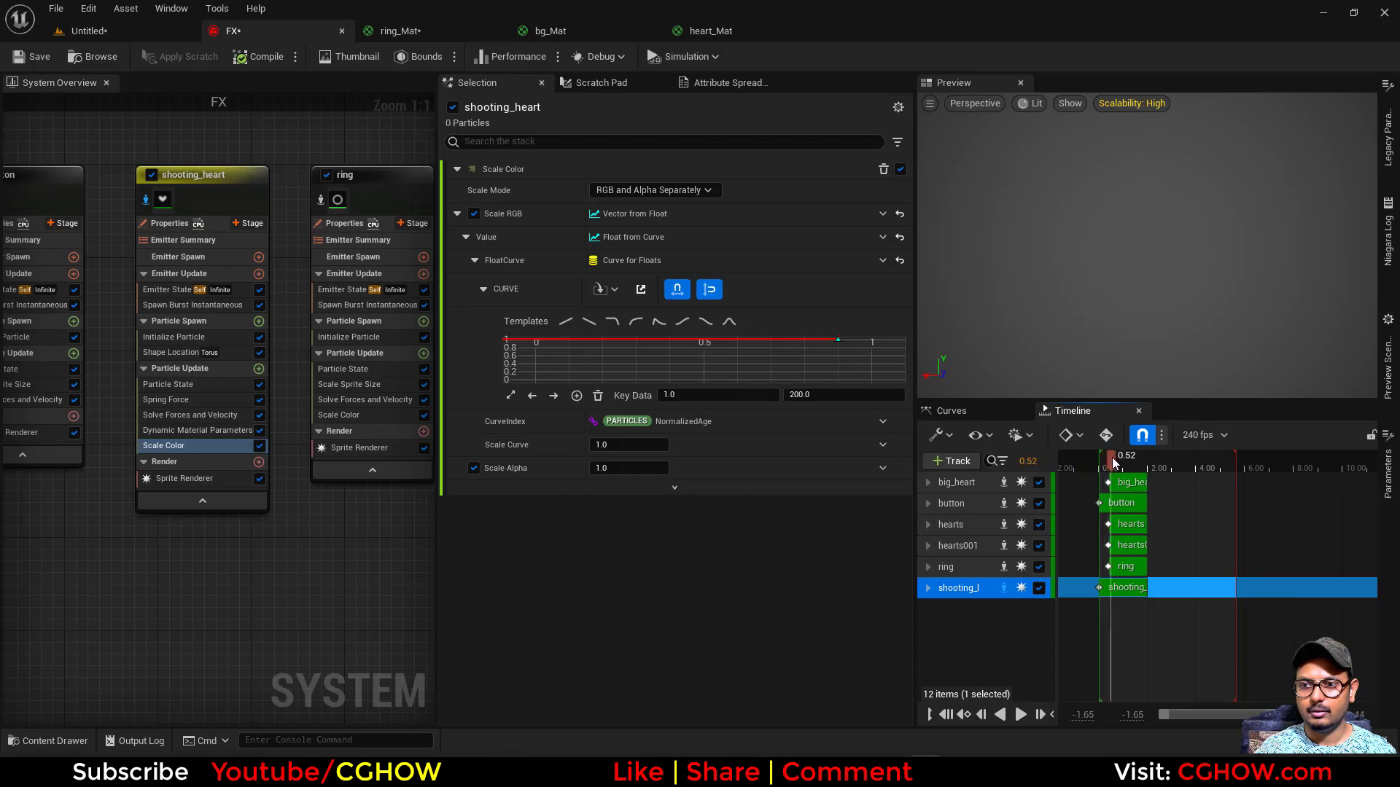
- Turn off emitter isolation, check the complete effect in the level and return to the FX system
{"action": "left_click", "coordinate": [323, 204]}
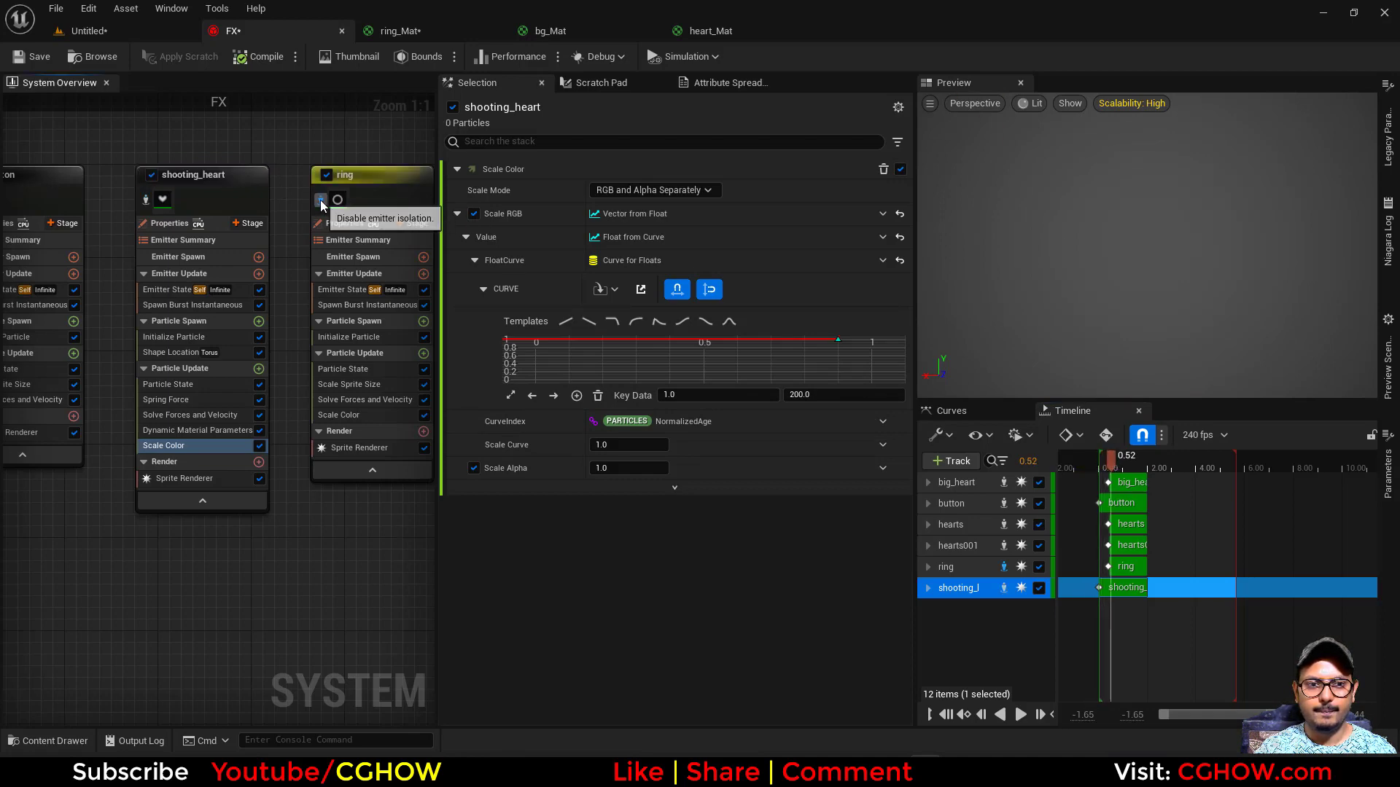
{"action": "left_click", "coordinate": [110, 30]}
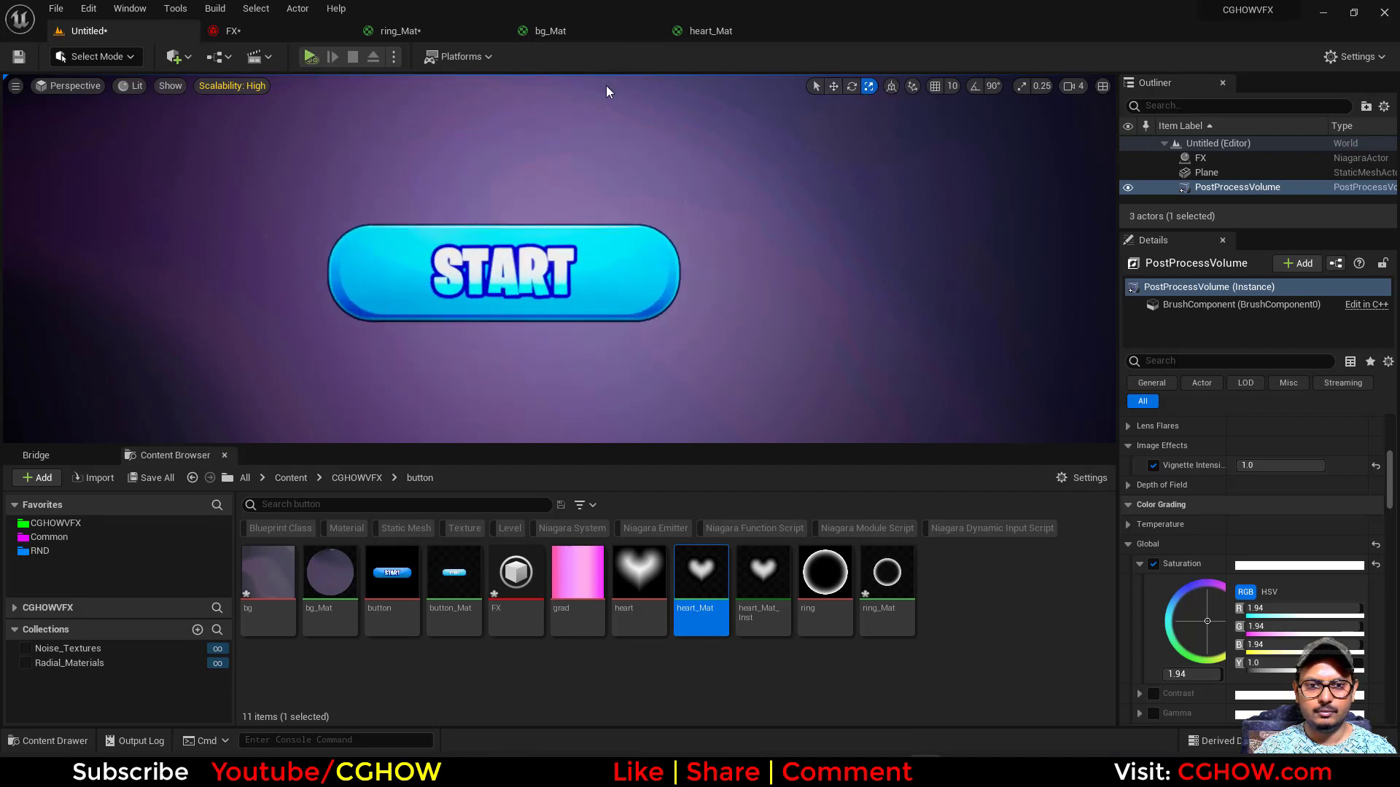
{"action": "left_click", "coordinate": [263, 33]}
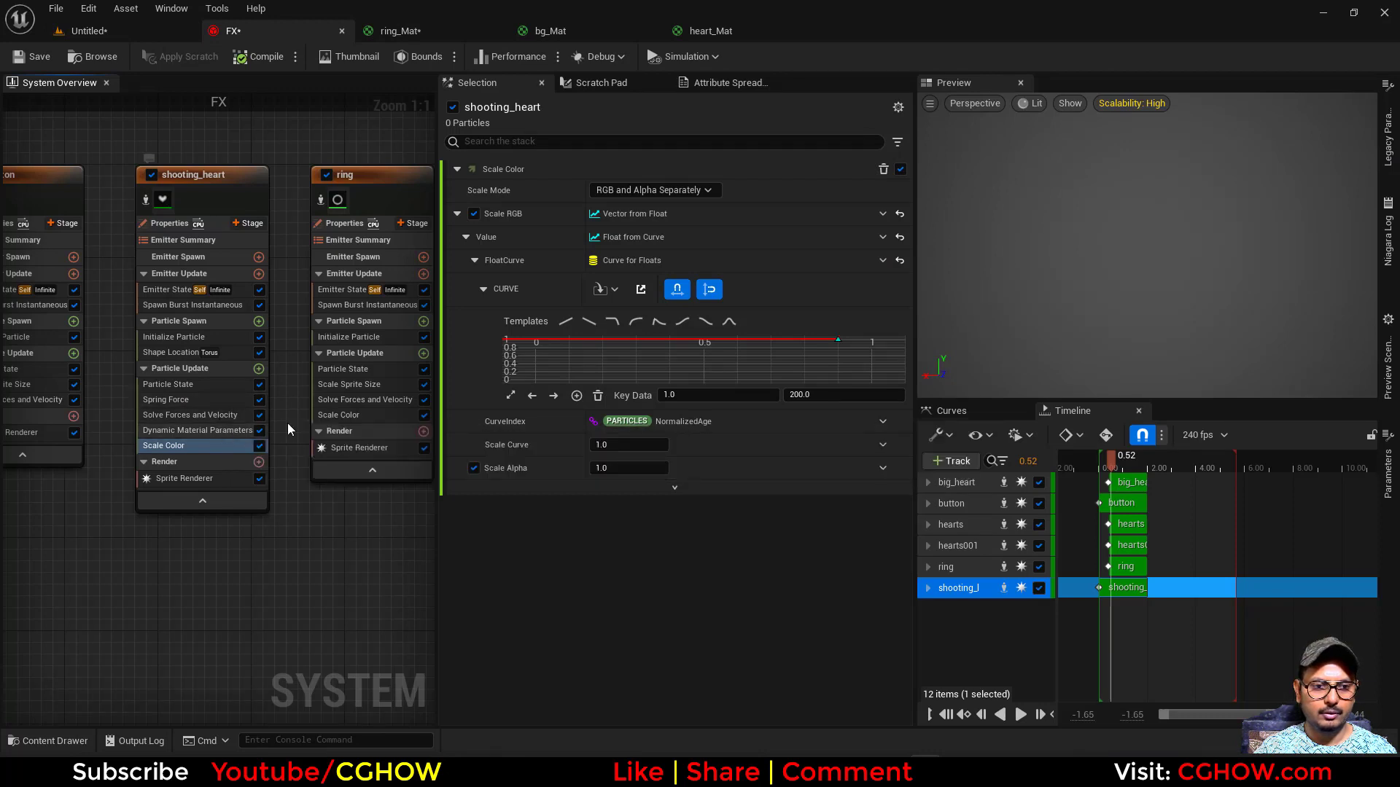
- Fit the Scale RGB curve, move its first key to about 0.8 and set the last key's value to 1000
{"action": "left_click", "coordinate": [511, 397]}
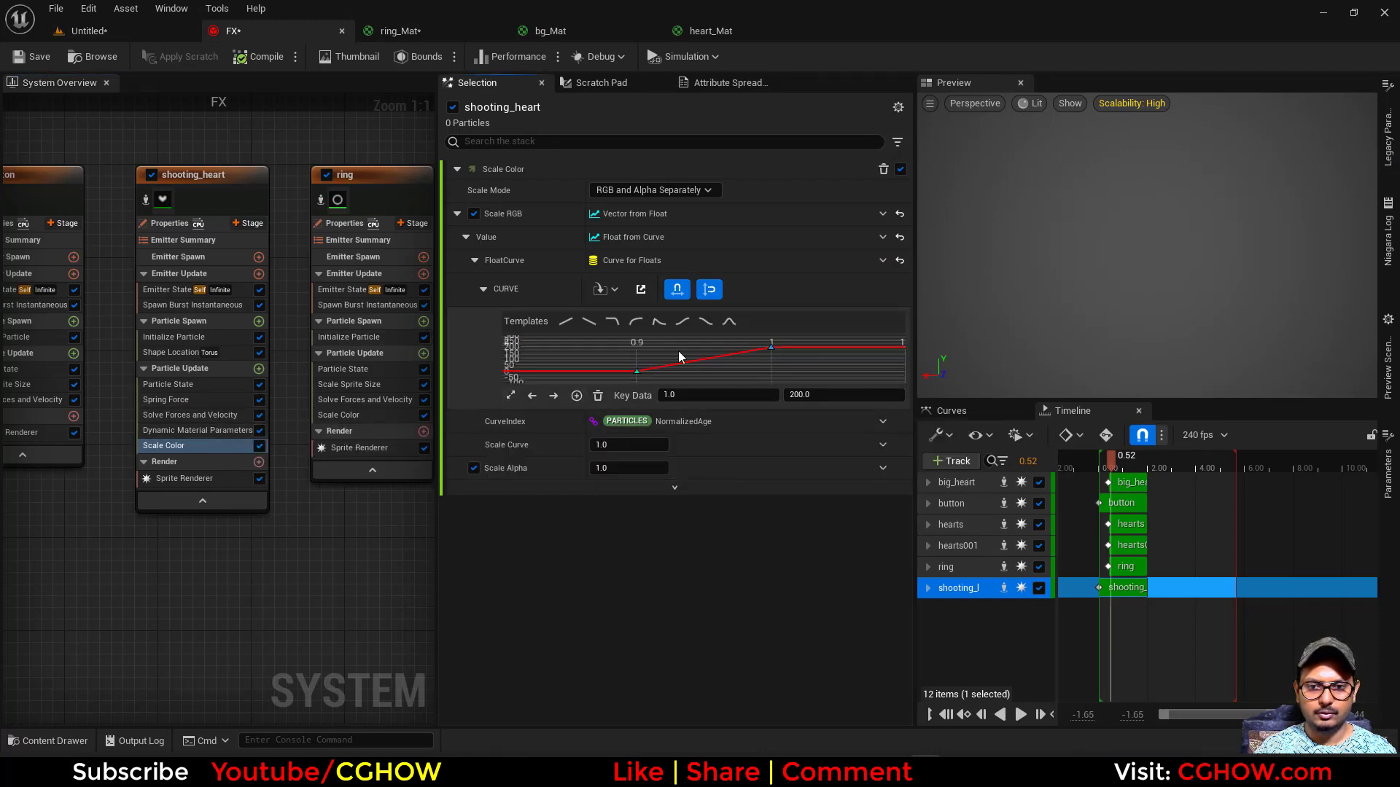
{"action": "key", "text": "Return"}
{"action": "left_click_drag", "start_coordinate": [741, 369], "coordinate": [809, 326]}
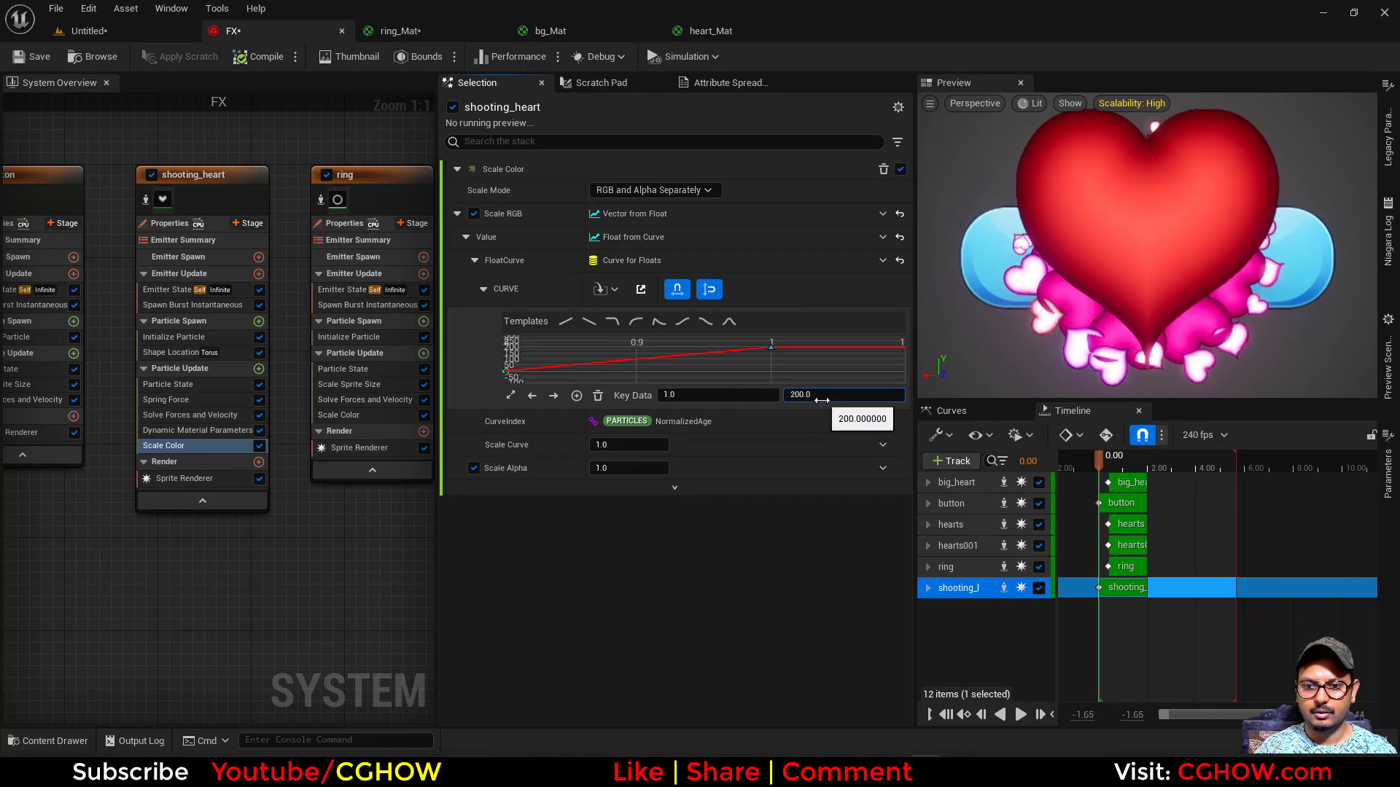
{"action": "key", "text": "ctrl+a"}
{"action": "type", "text": "10"}
{"action": "key", "text": "Return"}
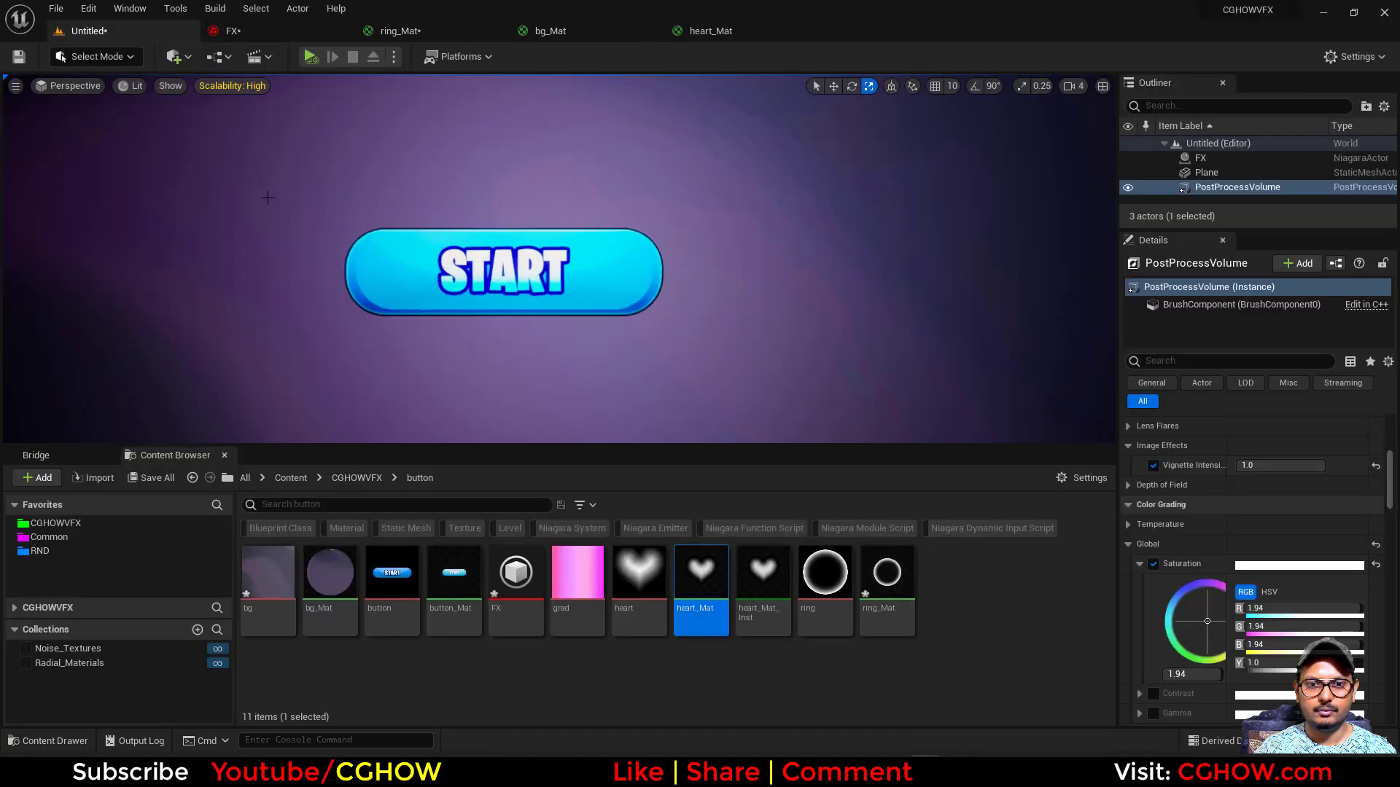
- Return to the level and examine the button effect in the full-screen viewport
{"action": "left_click", "coordinate": [88, 31]}
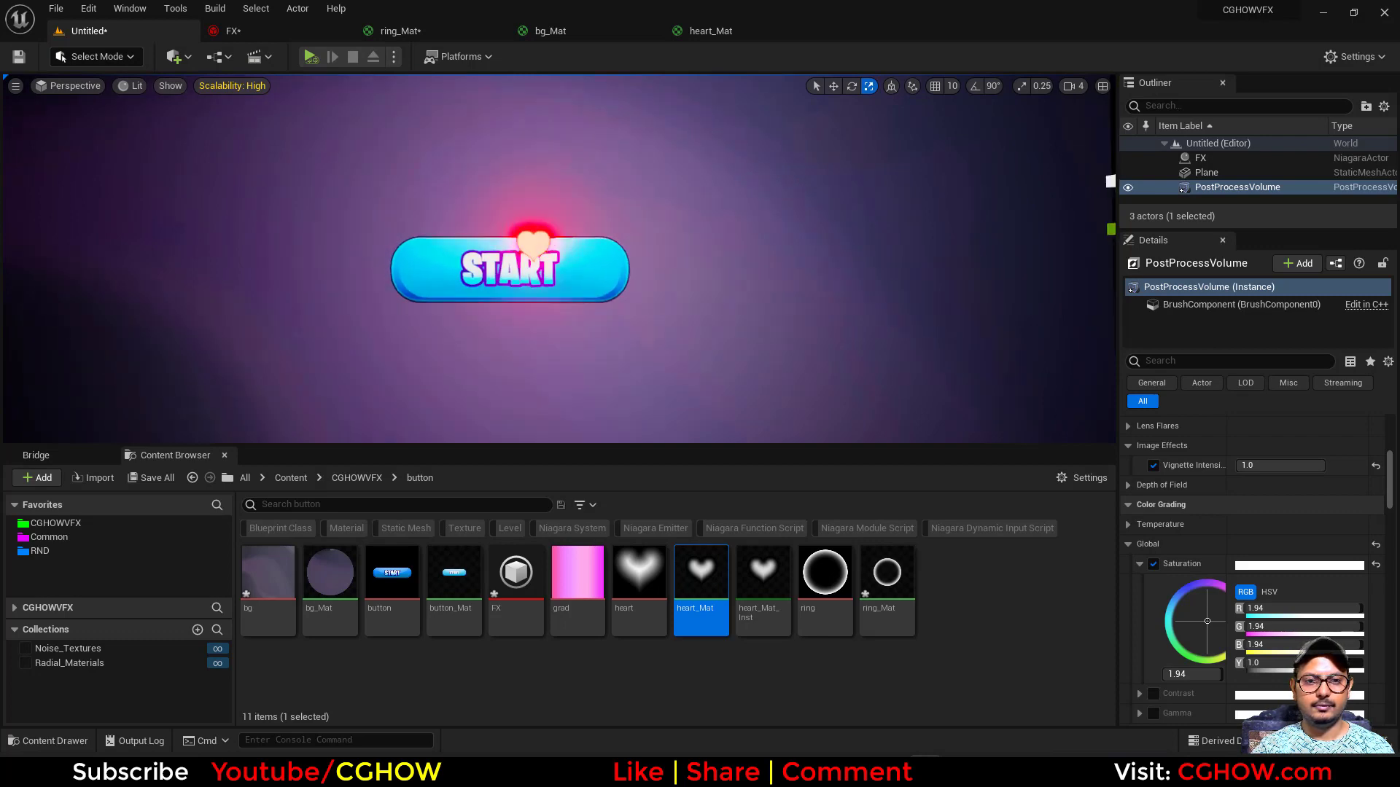
{"action": "key", "text": "F11"}
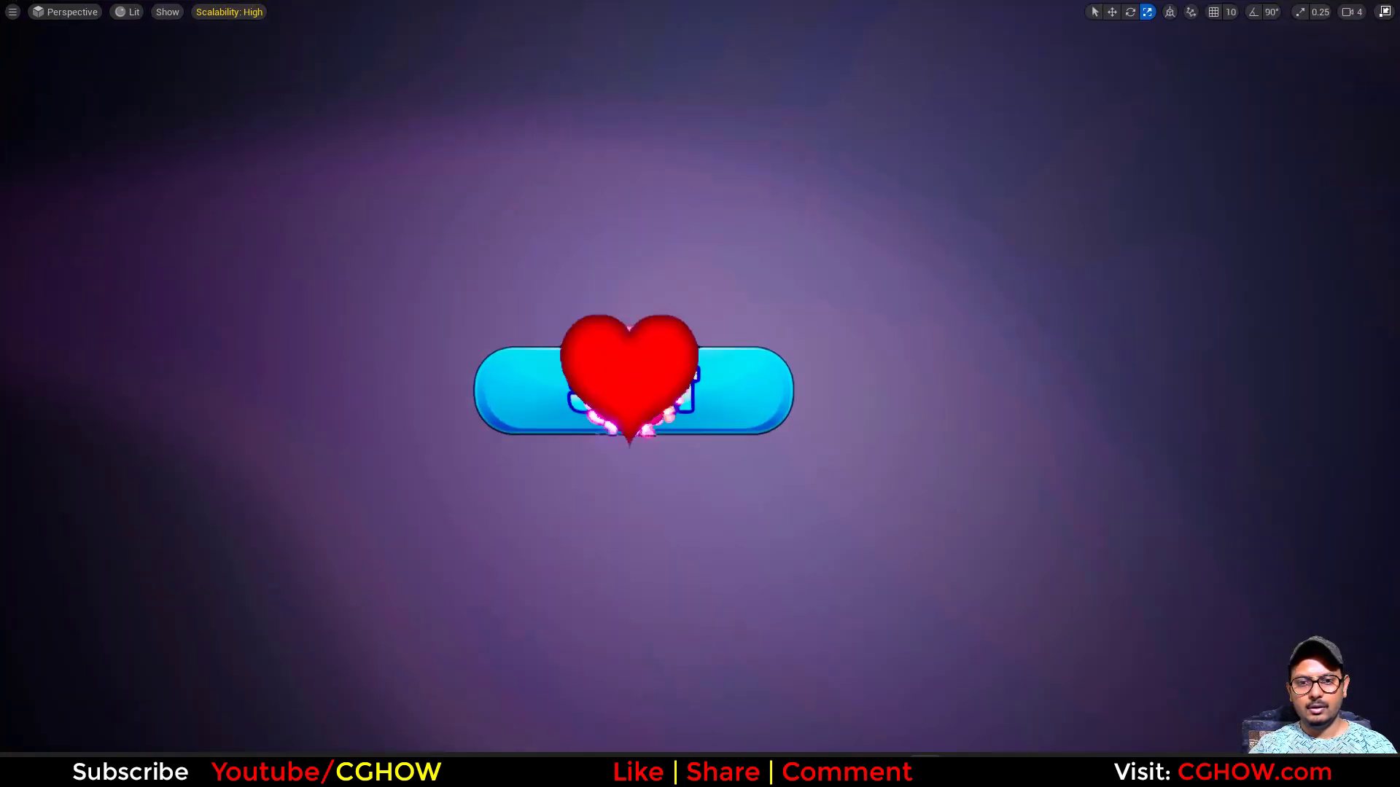